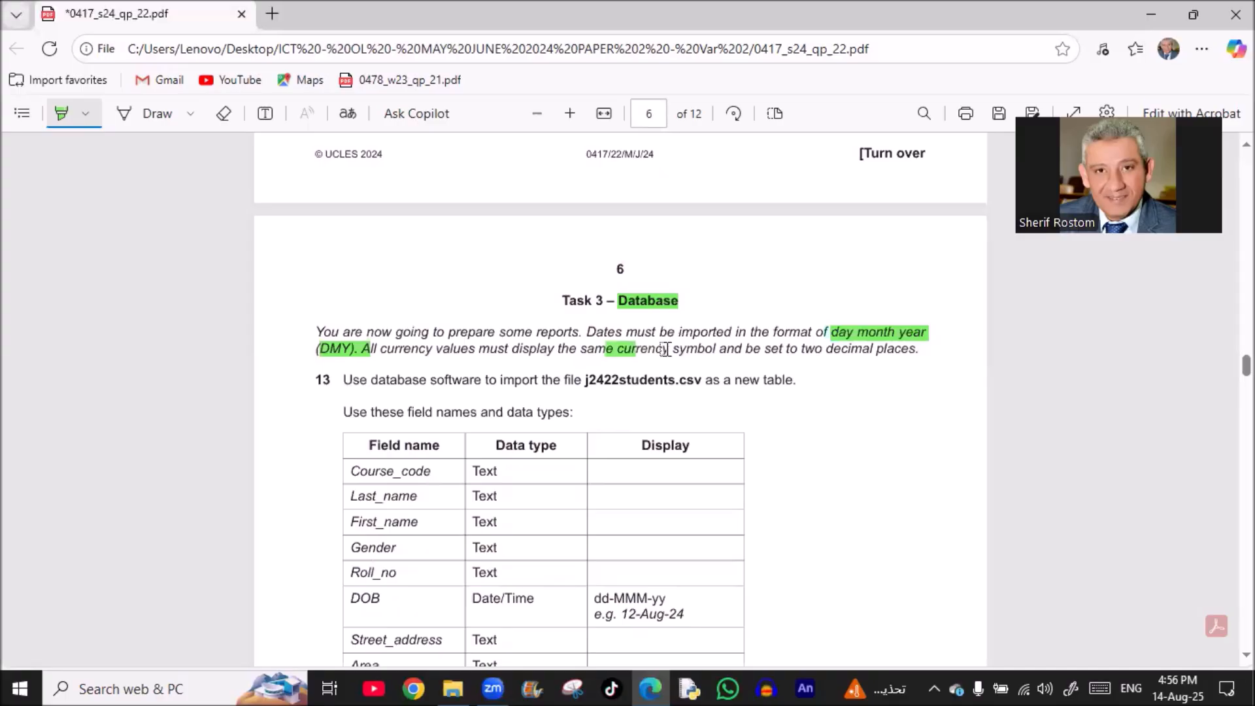
Highlight "two decimal places", the file name j2422students.csv, Roll_no and "primary key" in the Task 3 instructions of the question paper
left_click_drag(804, 348, 902, 348)
scroll(395, 411, "down", 1)
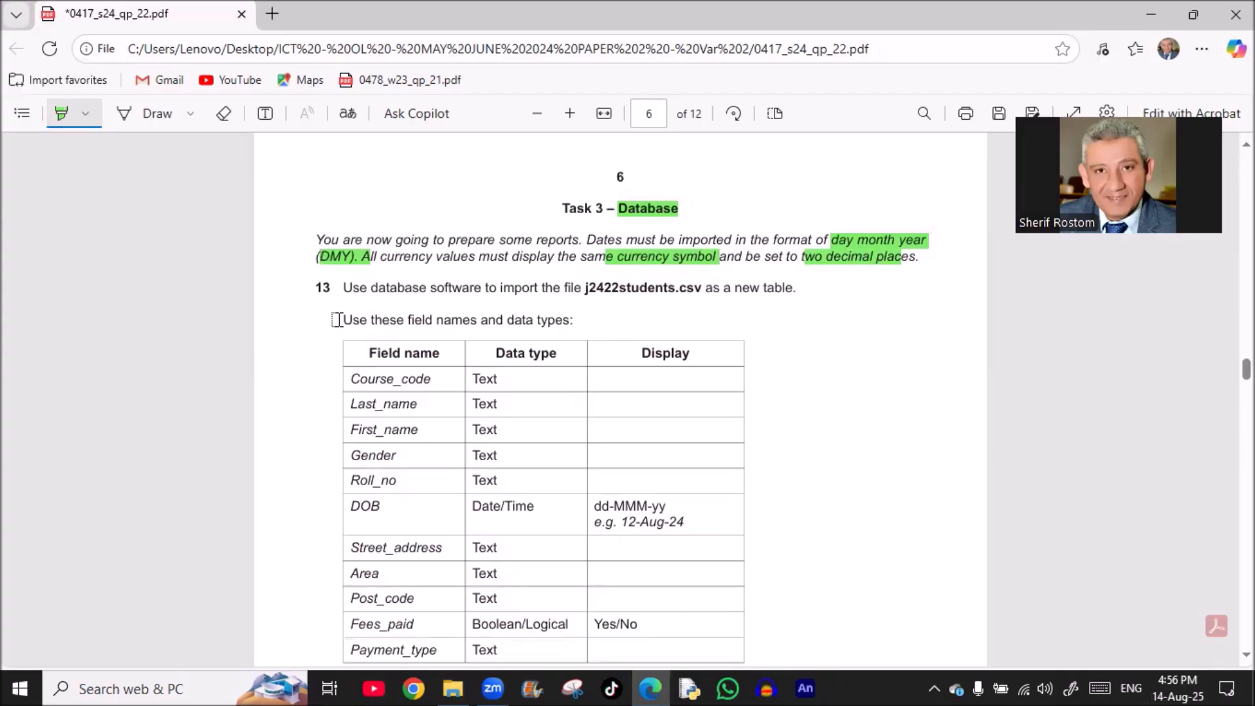
left_click_drag(580, 288, 704, 288)
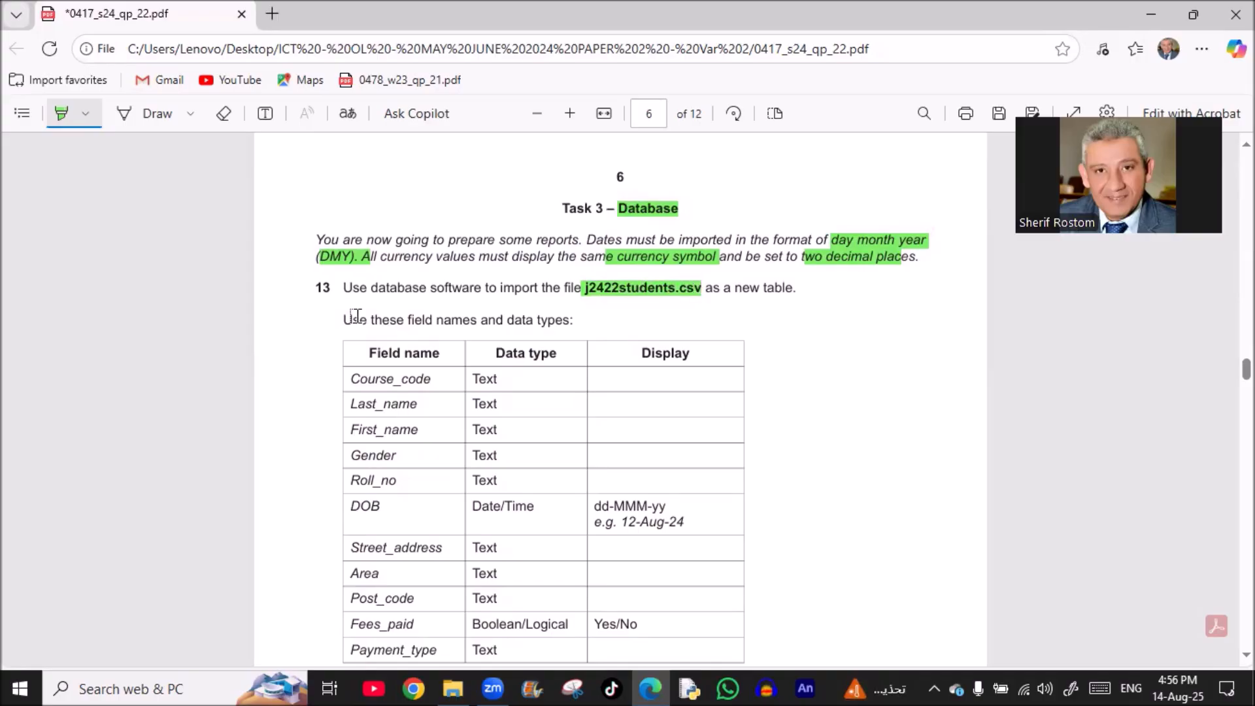
scroll(313, 348, "down", 2)
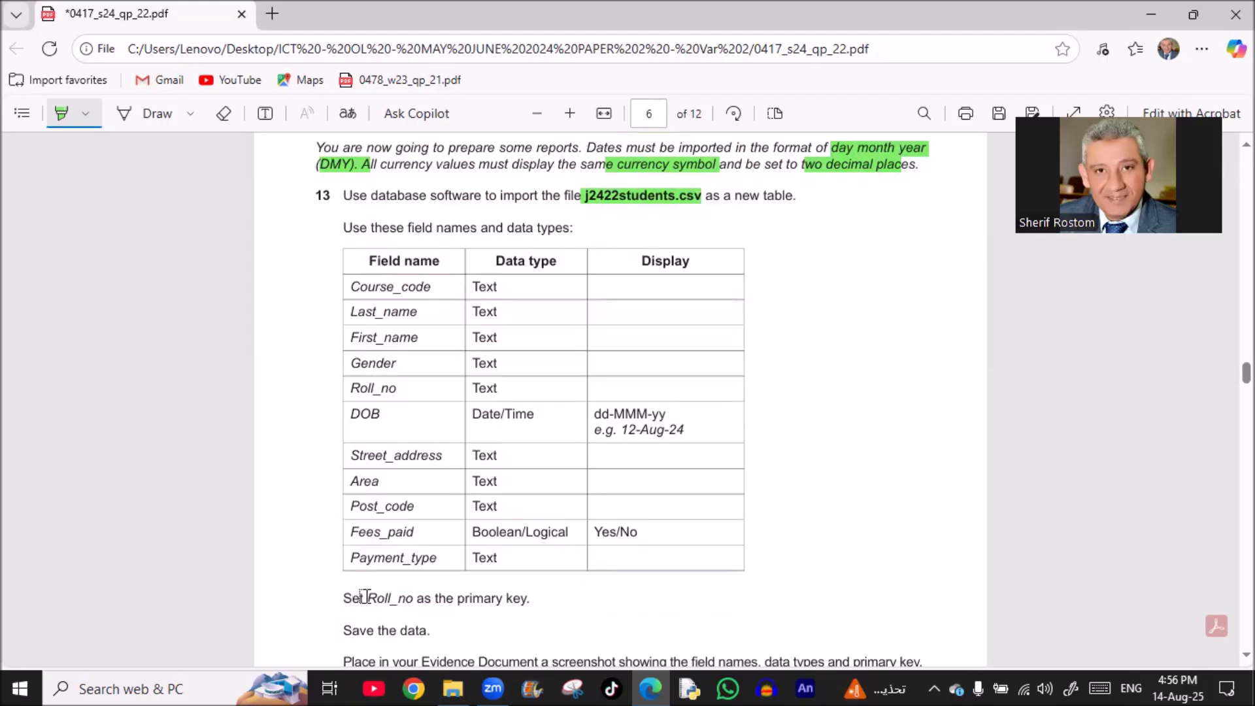
left_click_drag(364, 598, 406, 597)
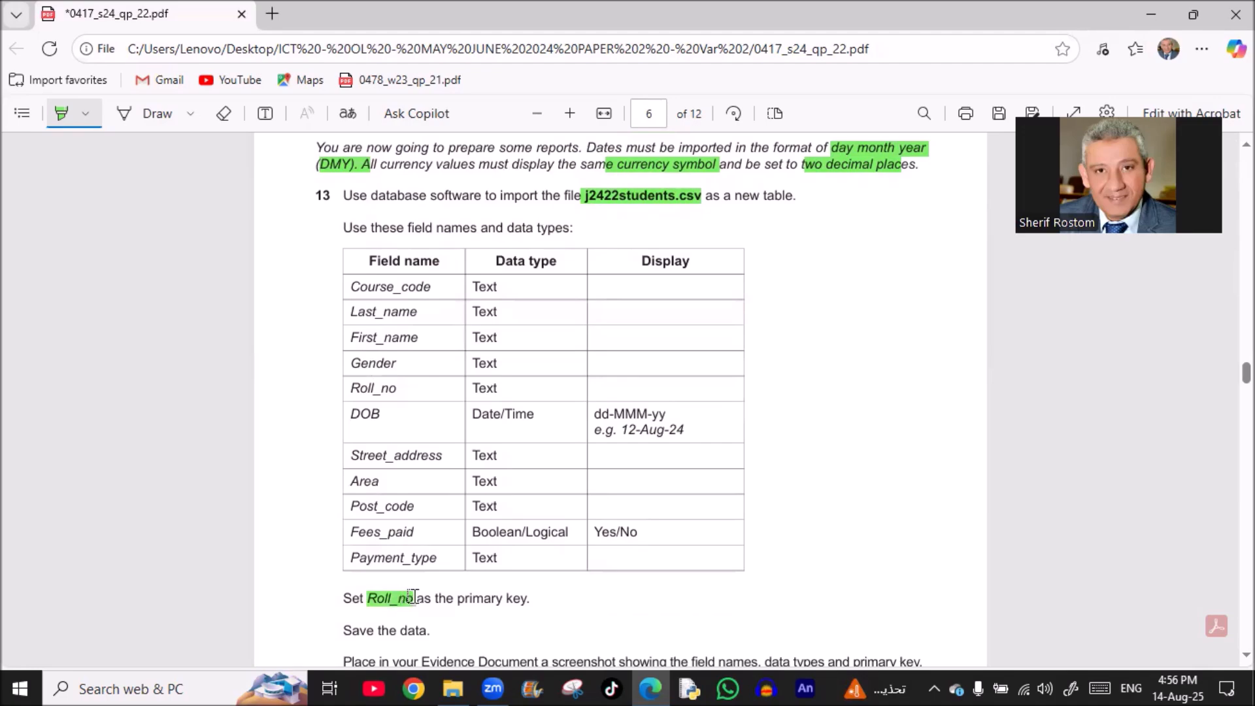
left_click_drag(457, 598, 528, 599)
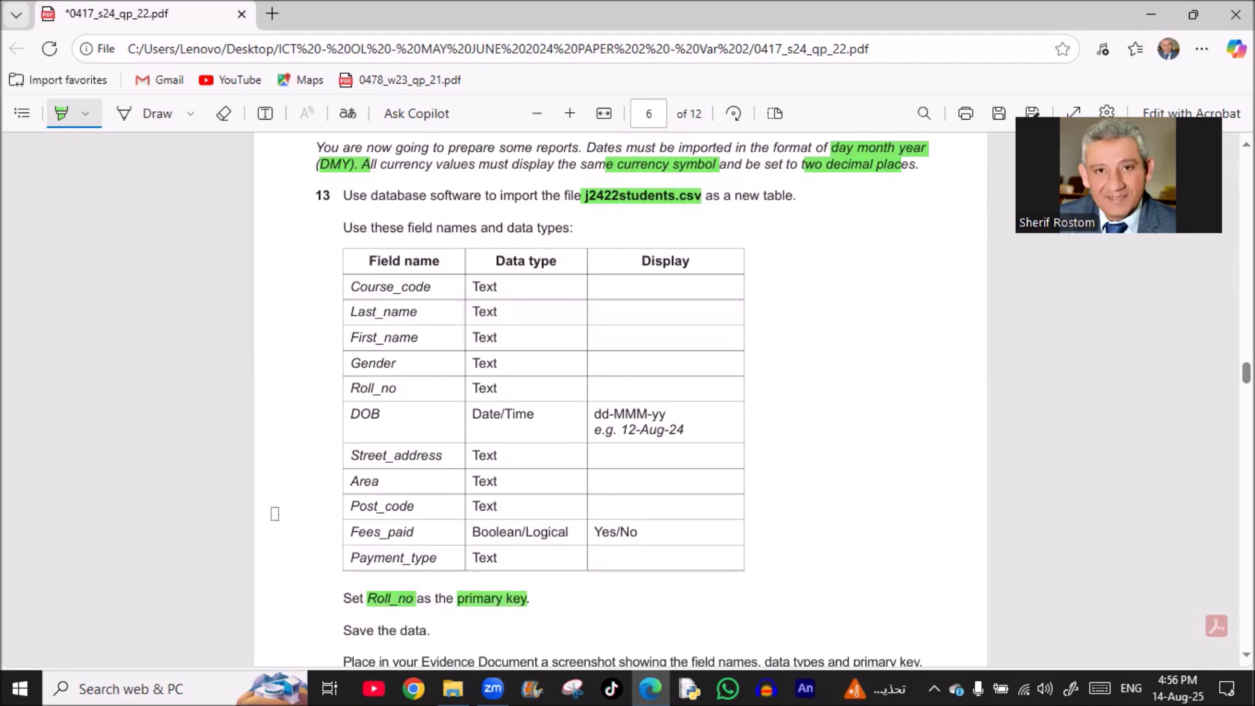
Switch to Access and create a blank database named may 2024 var 2 in the Desktop folder ICT - OL - MAY JUNE 2024 PAPER 2 - Var 2
left_click(20, 688)
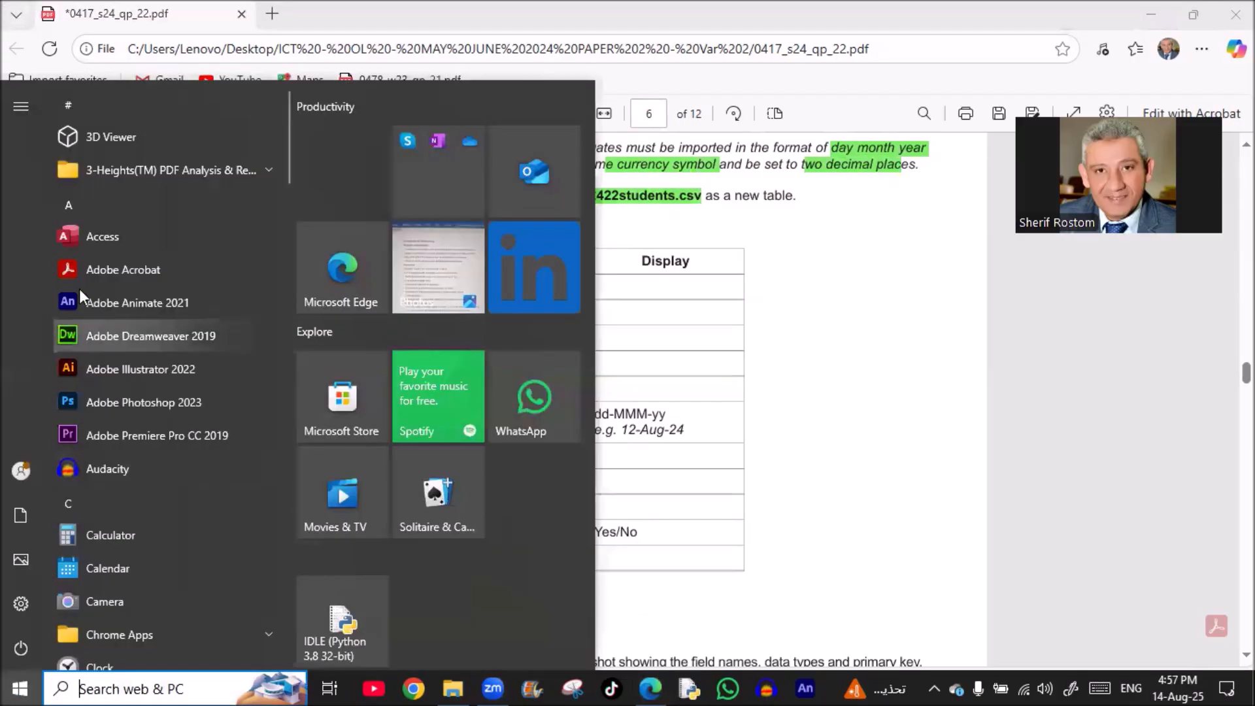
left_click(98, 237)
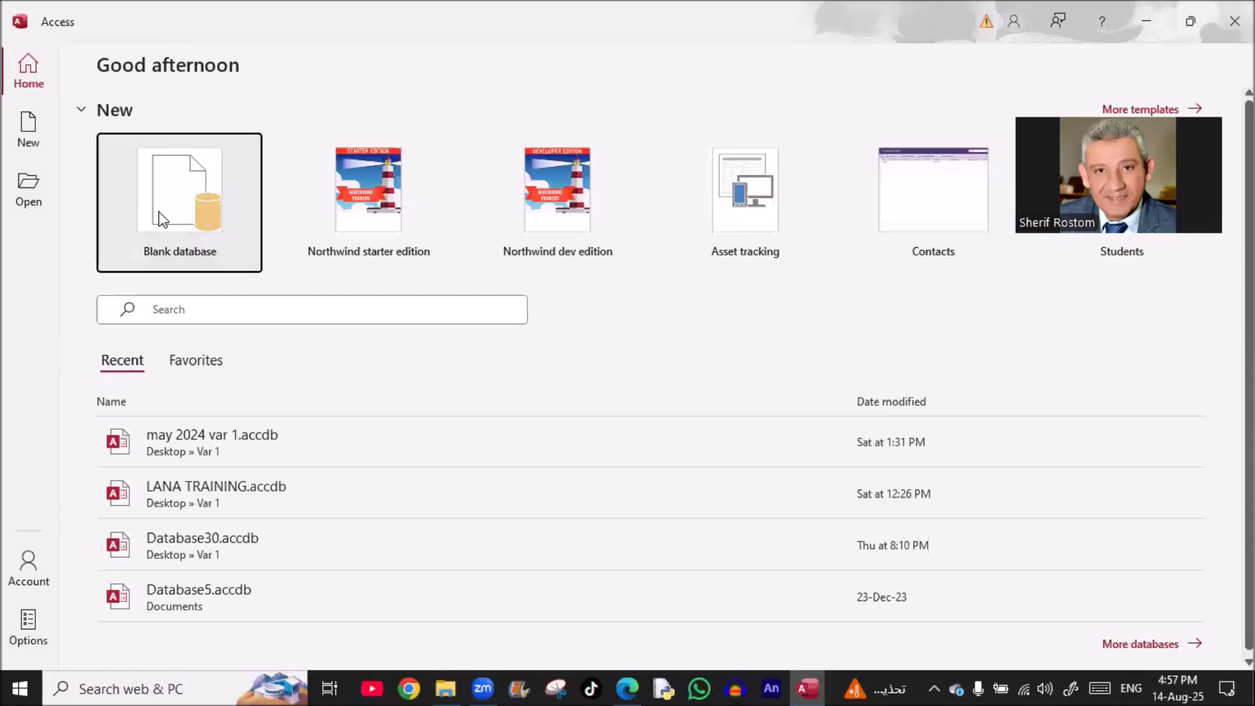
left_click(162, 219)
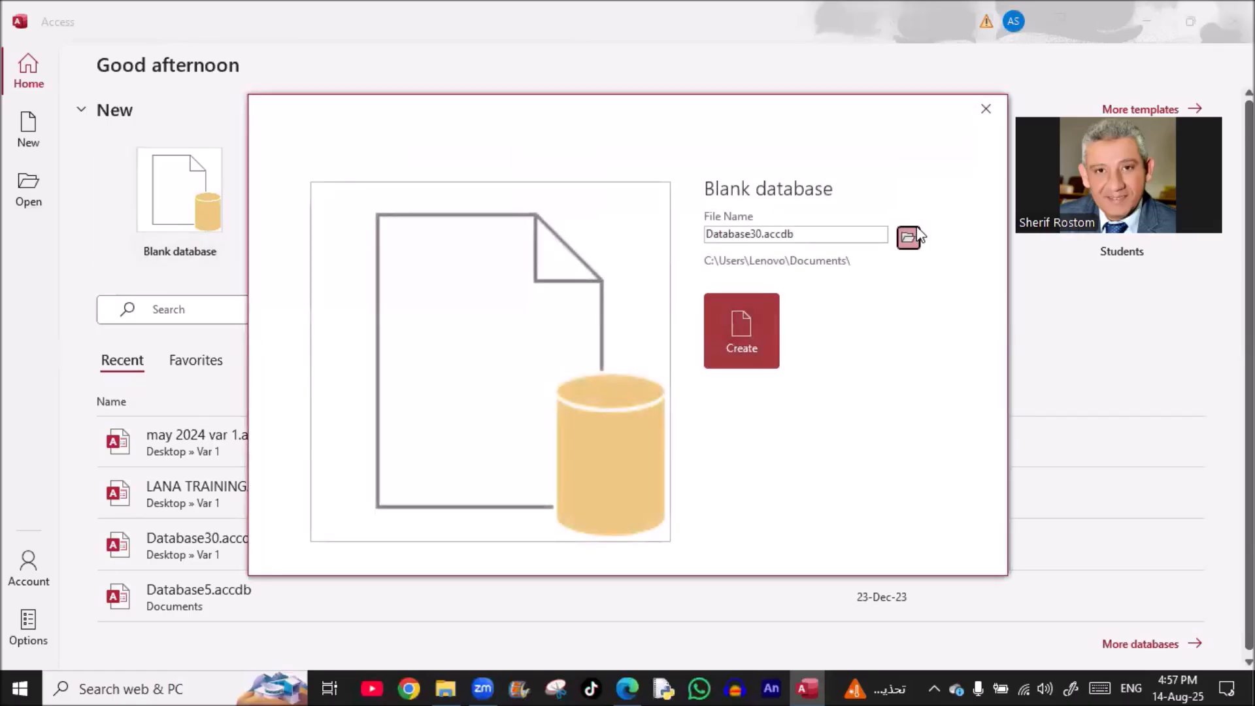
left_click(909, 237)
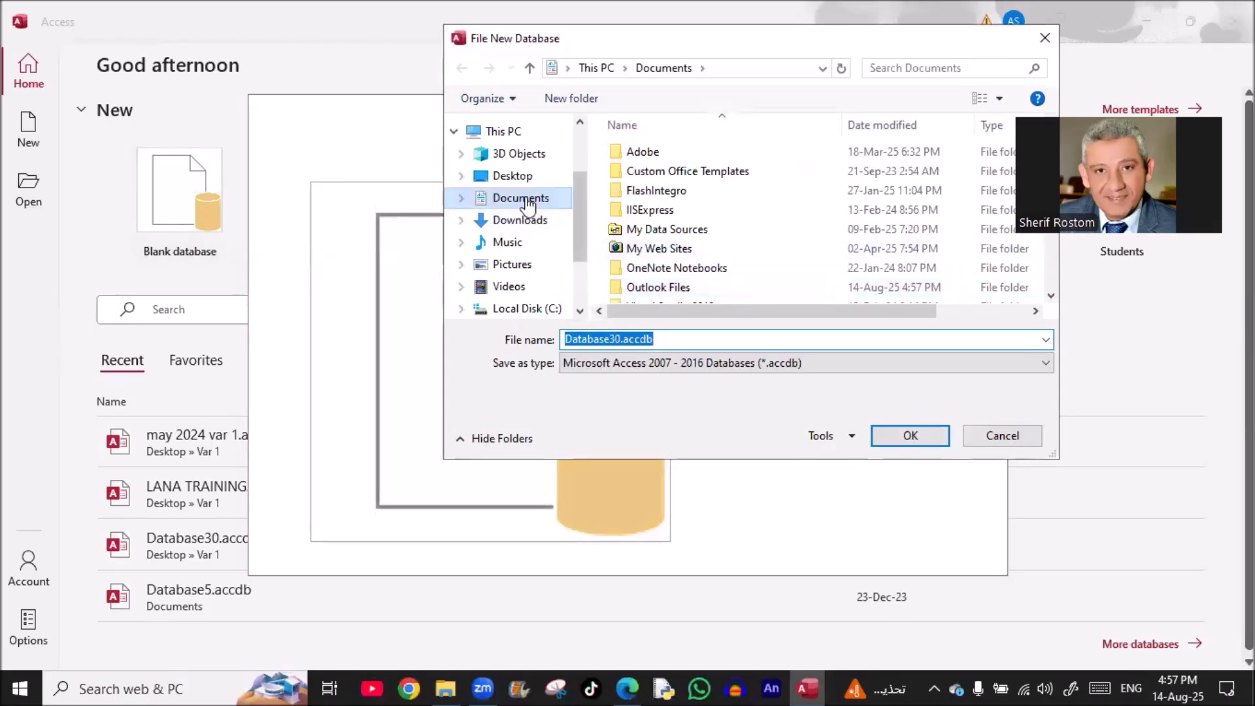
left_click(512, 176)
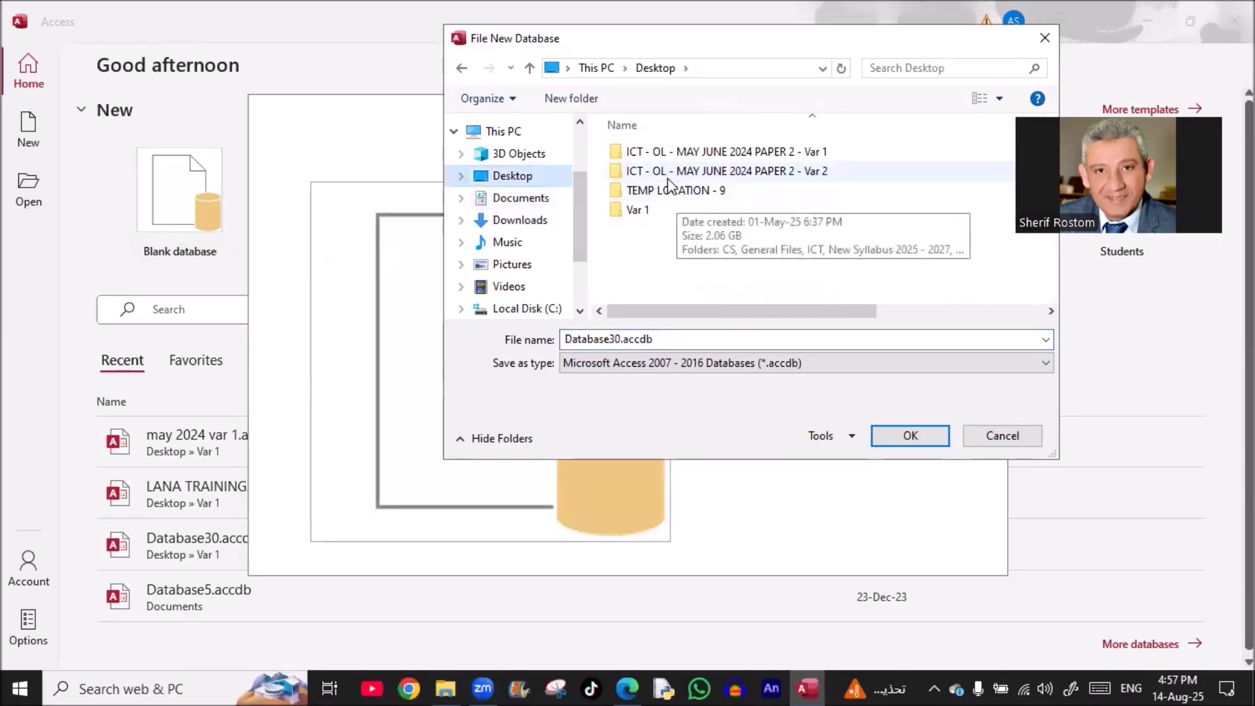
double_click(665, 172)
left_click(703, 341)
double_click(678, 335)
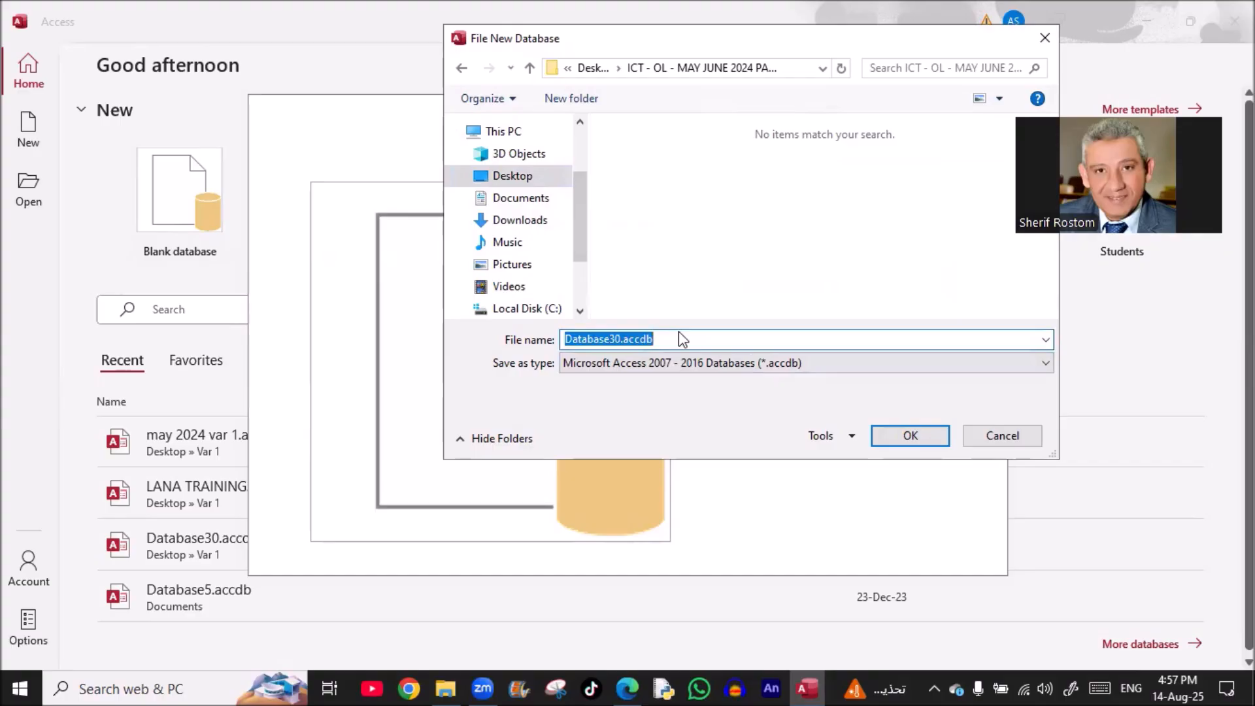
type("may 2024 var 2")
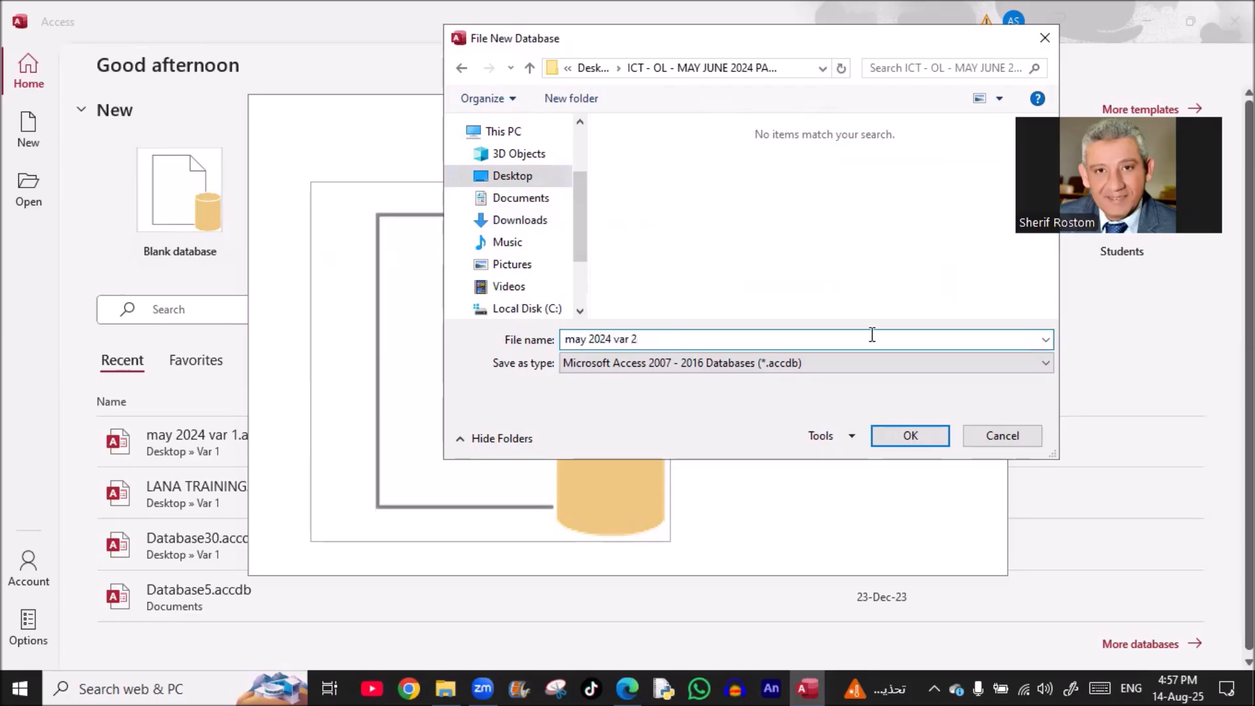
left_click(904, 434)
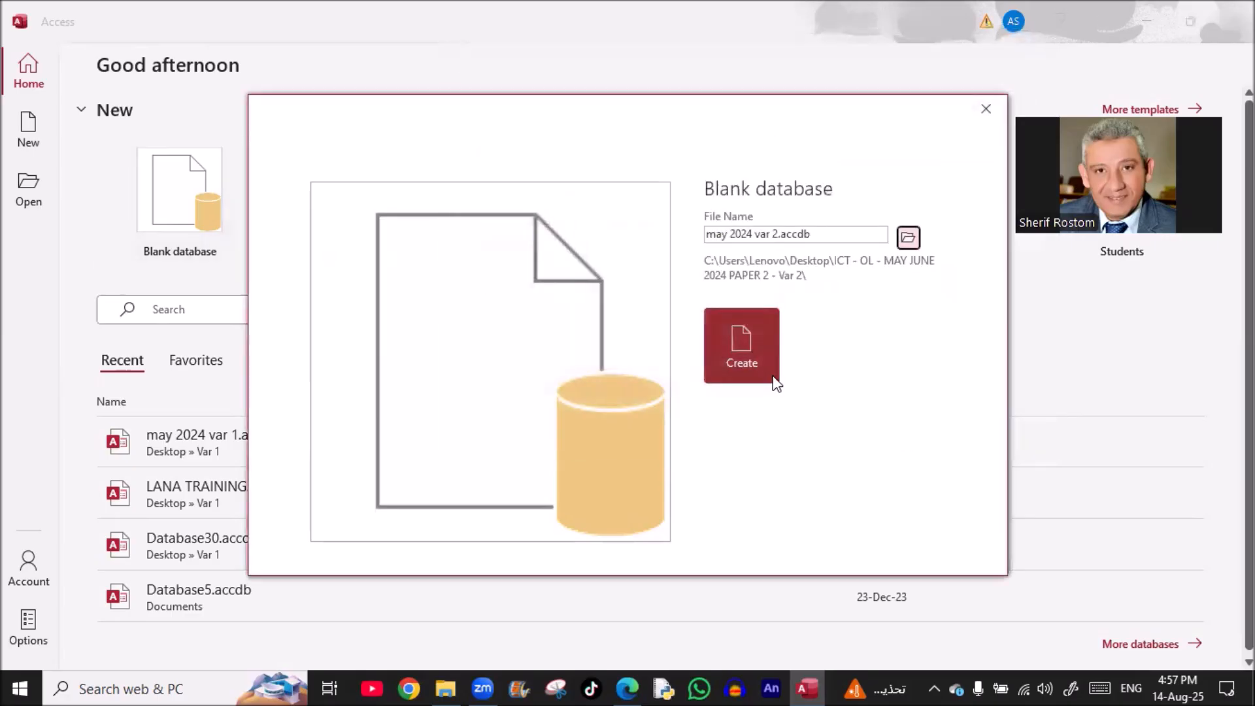
left_click(739, 345)
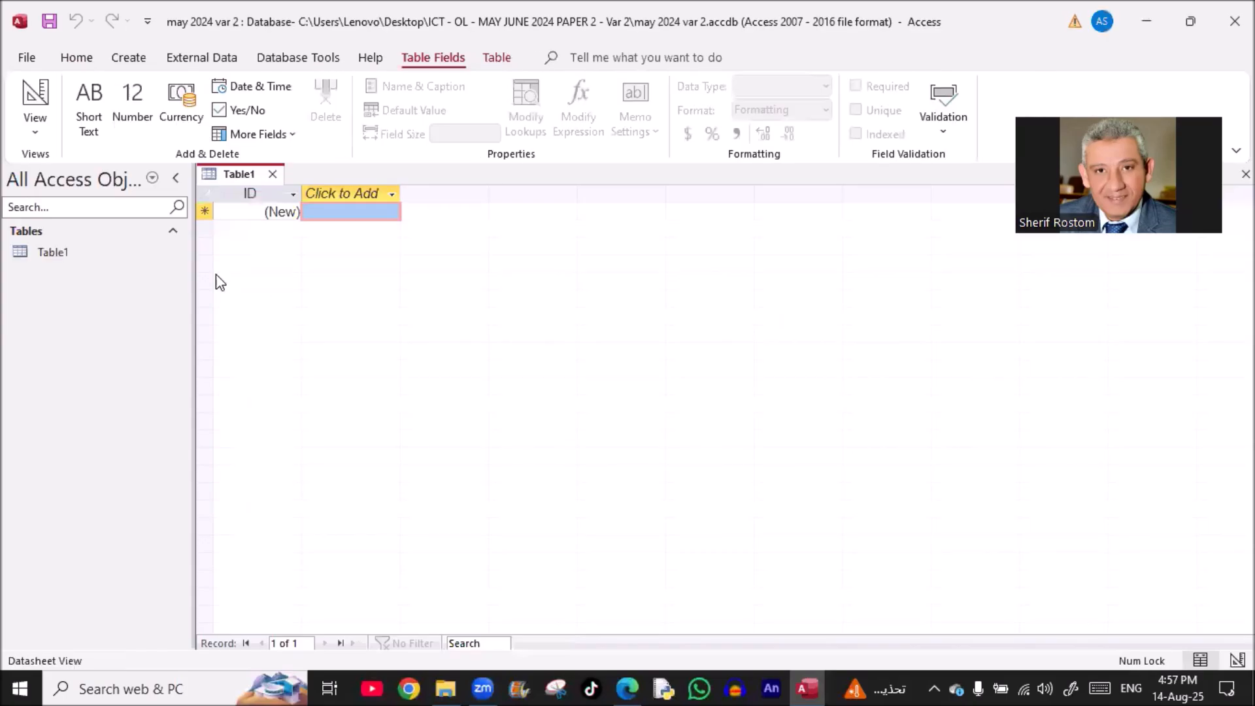
Start a text file import of j2422students.csv from the Var 2 exam folder into a new table of the current database
right_click(61, 254)
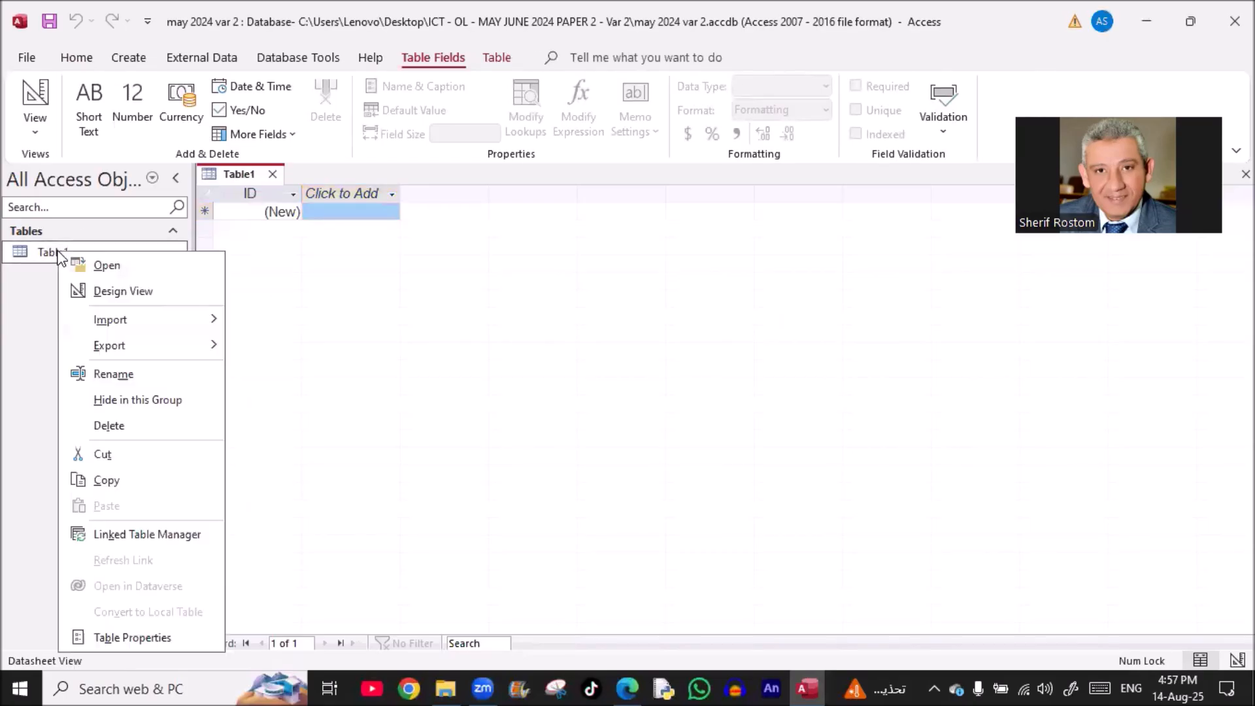
mouse_move(129, 322)
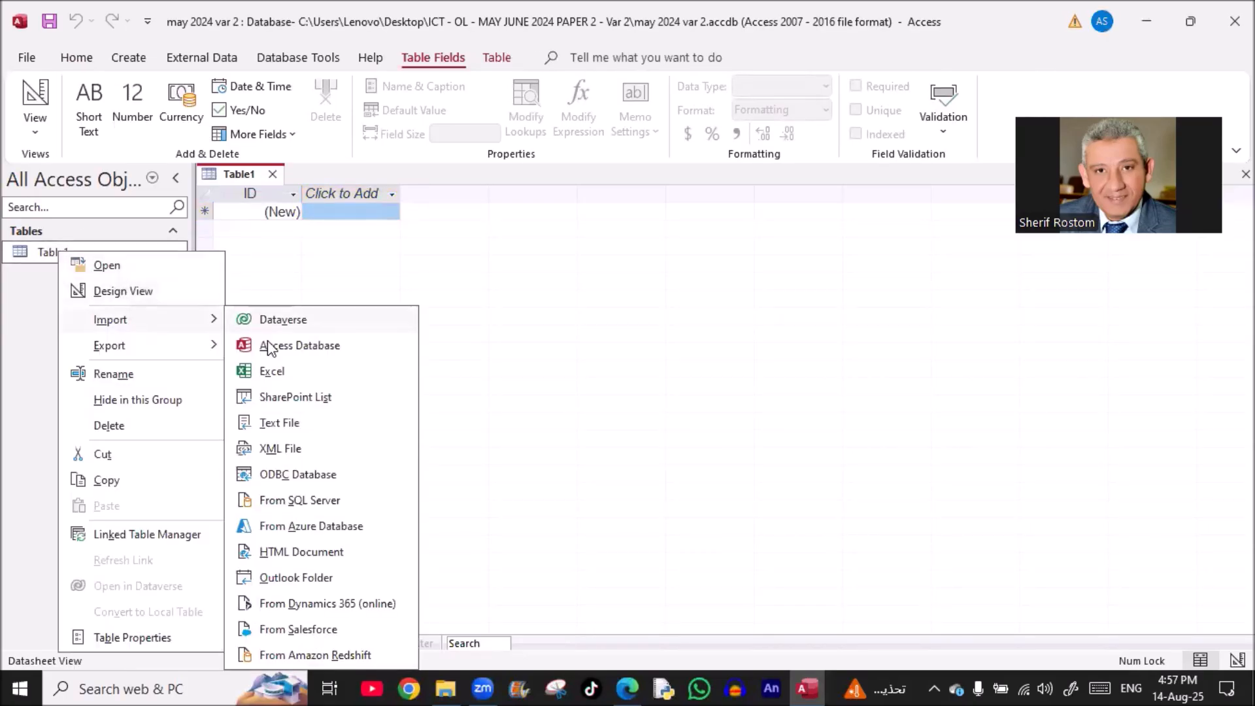
left_click(283, 428)
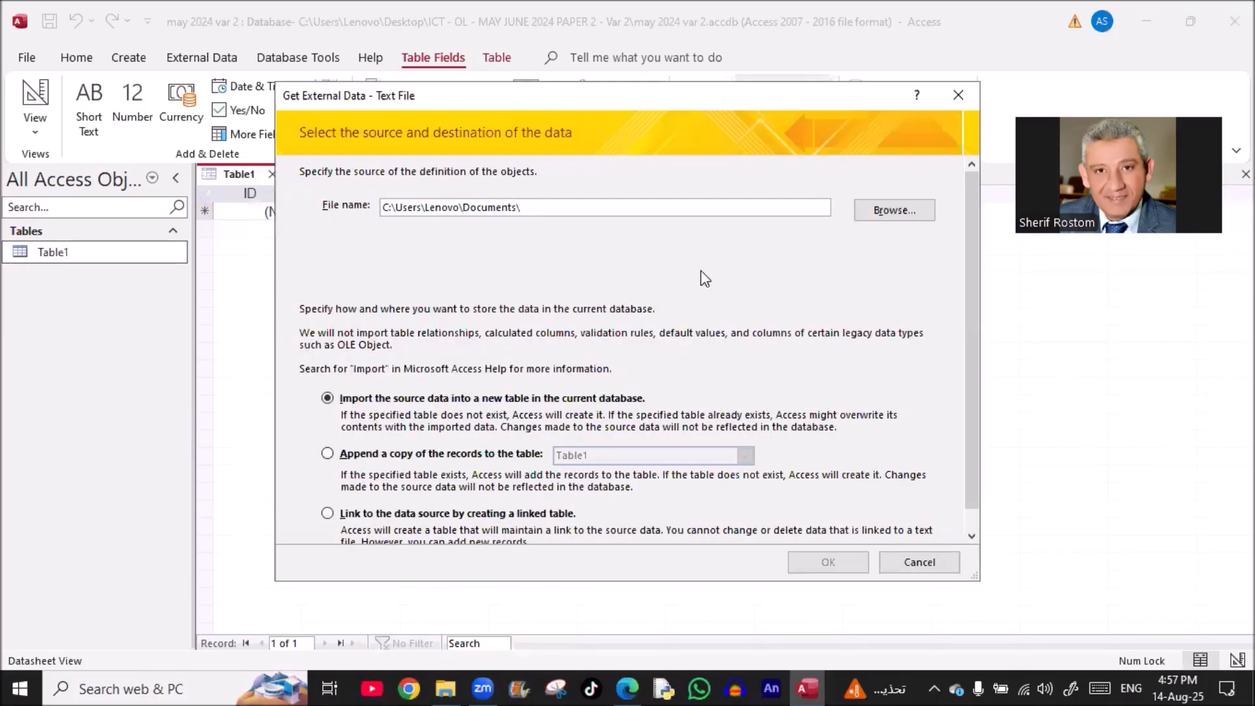
left_click(873, 220)
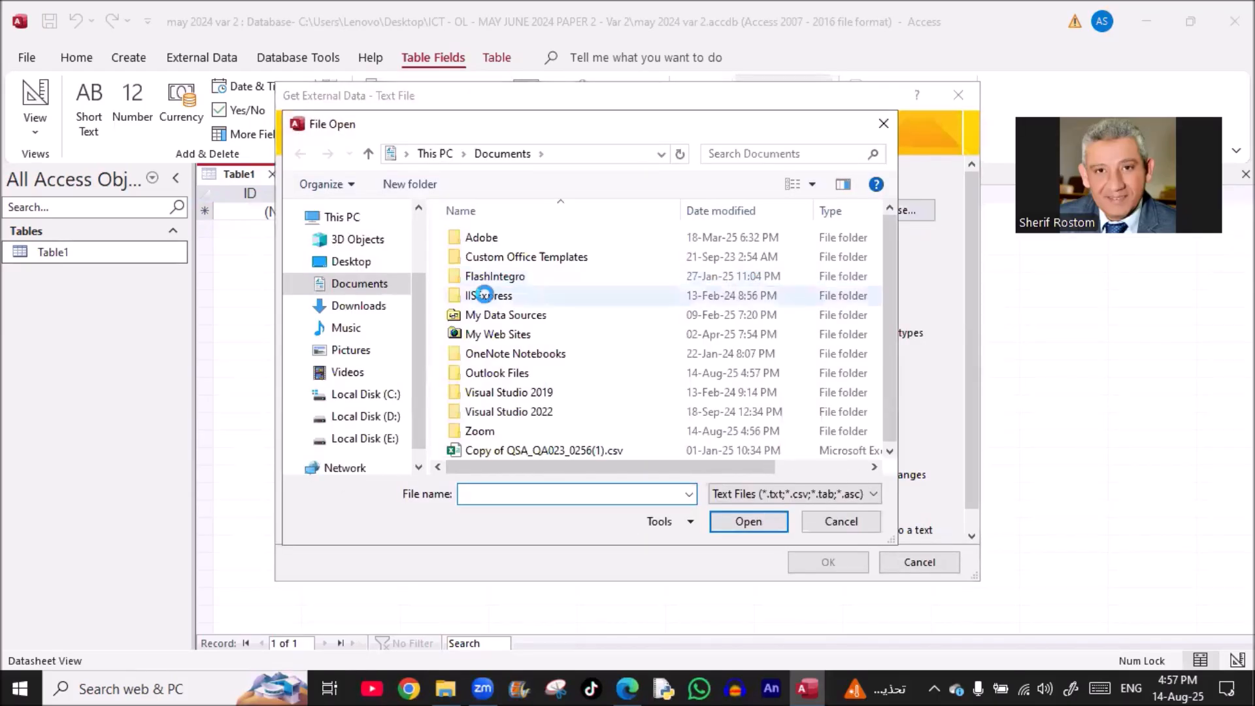
left_click(333, 262)
double_click(513, 257)
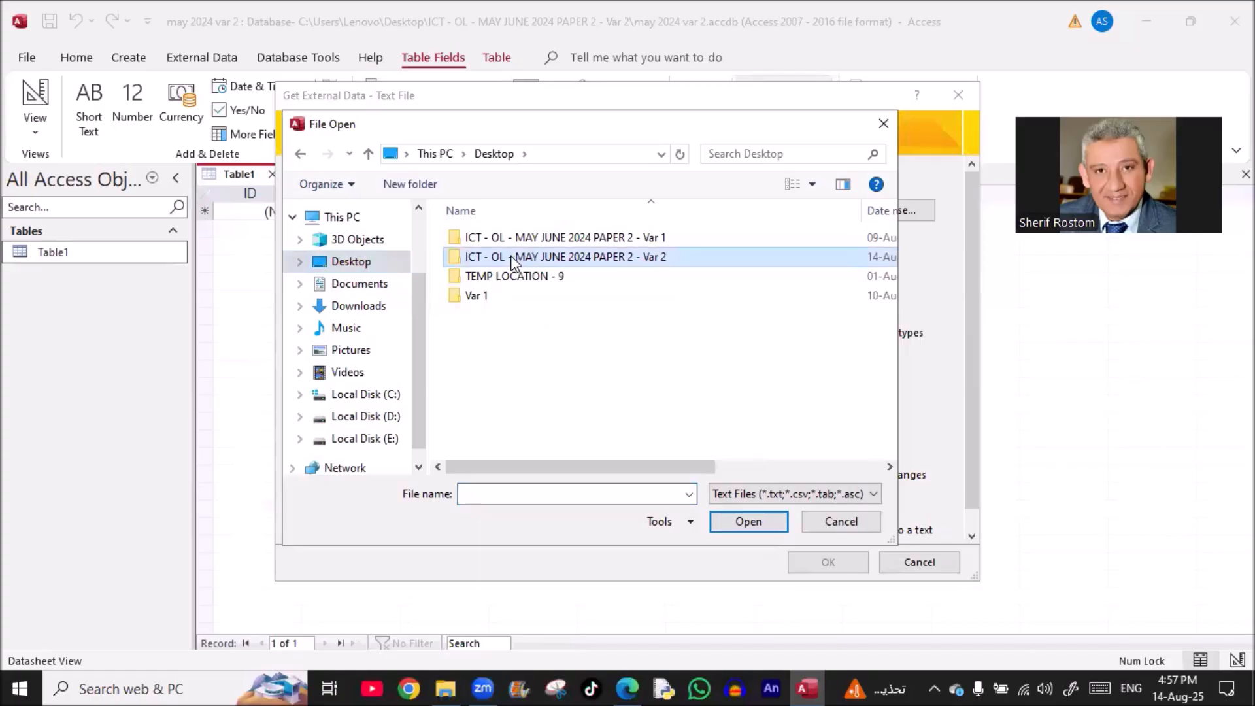
left_click(710, 268)
double_click(709, 269)
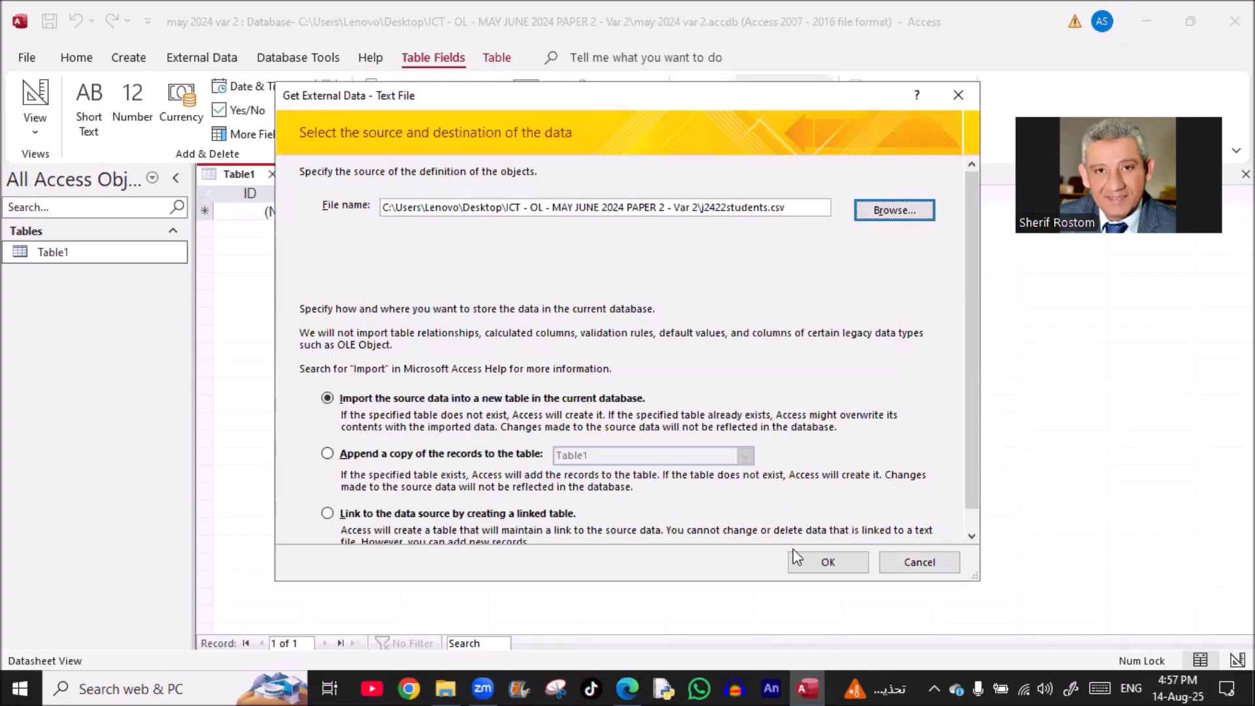
left_click(814, 561)
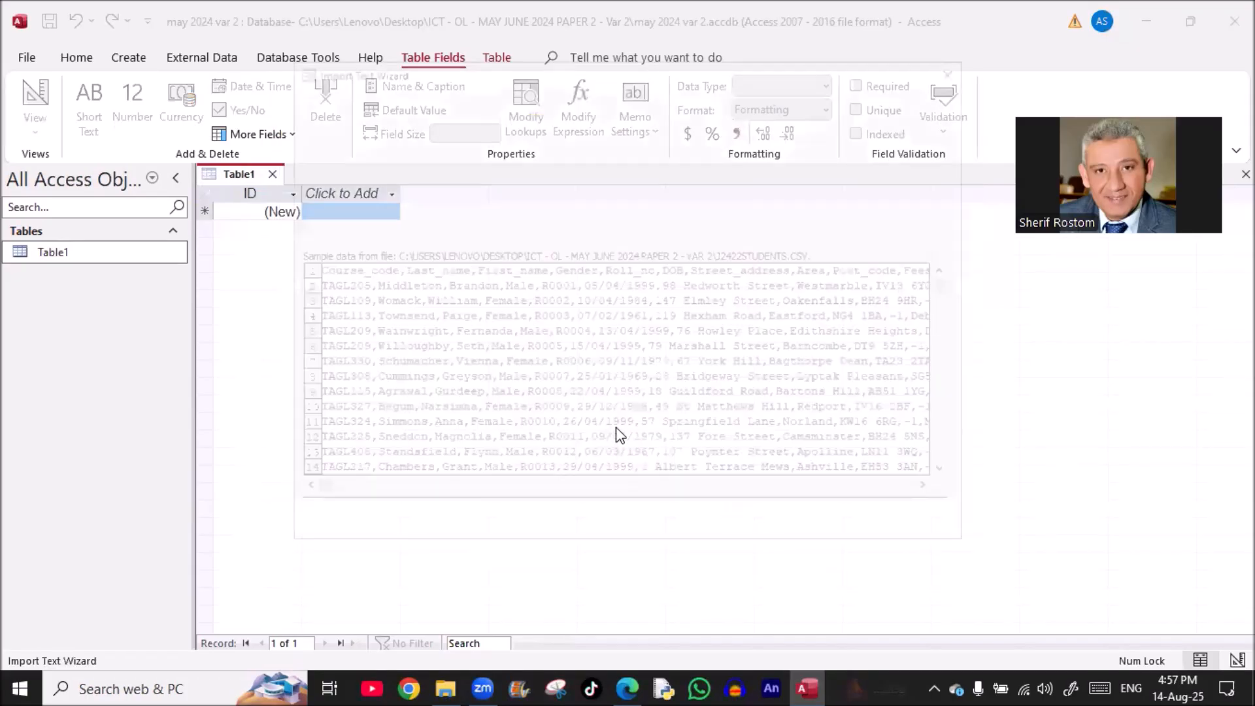
Keep the comma delimiter, mark the first row as containing field names, and open the advanced import specification
left_click(807, 525)
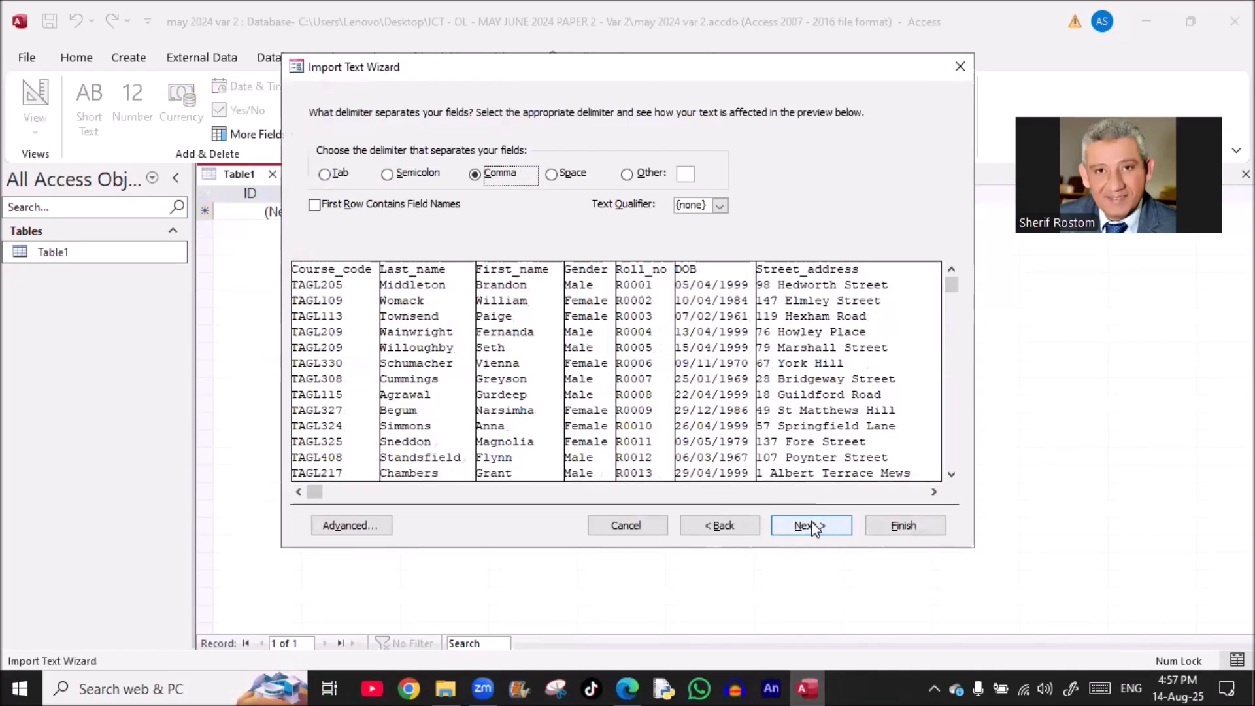
left_click(318, 208)
left_click(354, 525)
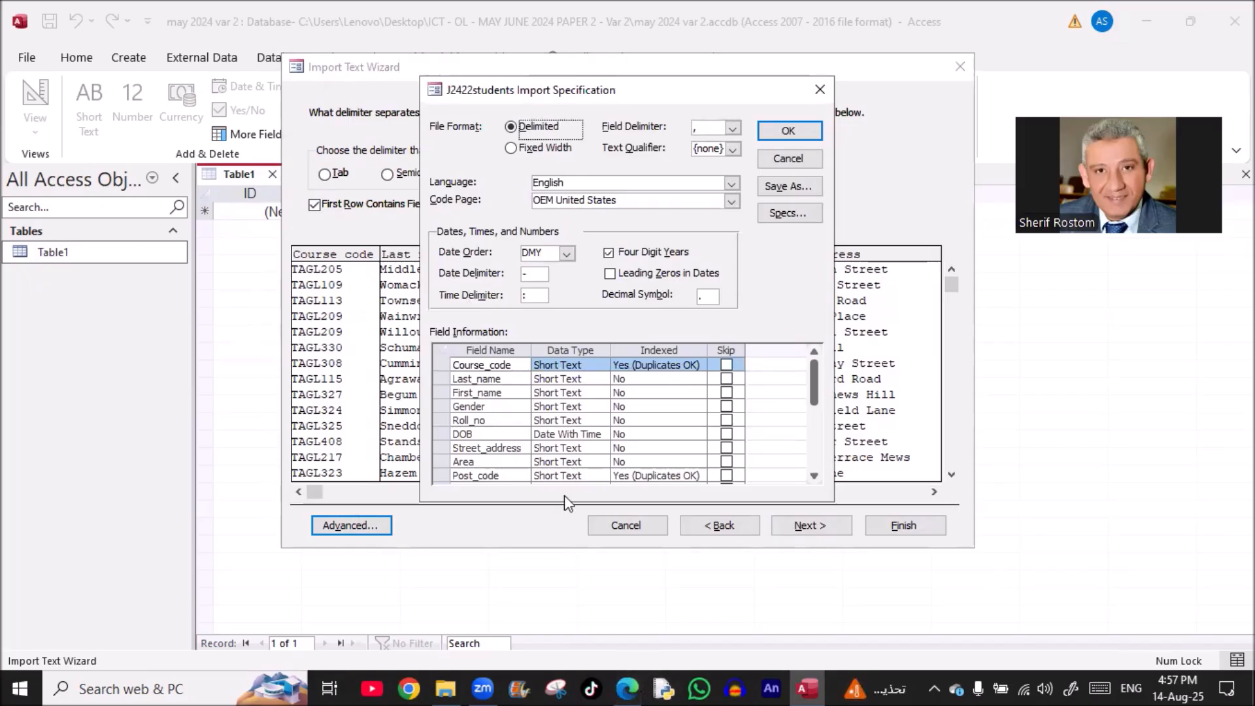
Switch to the question paper, compare its field types with the import specification, and highlight the DOB display format dd-MMM-yy and its example
left_click(627, 688)
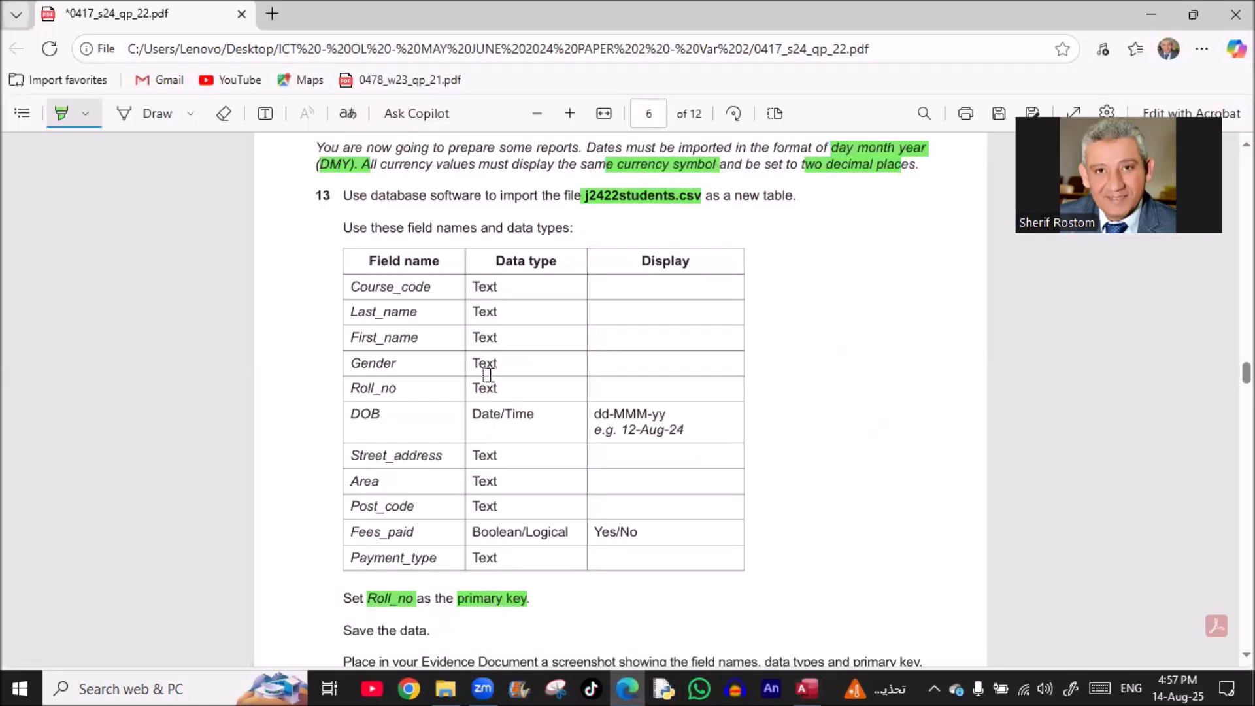
key("alt+Tab")
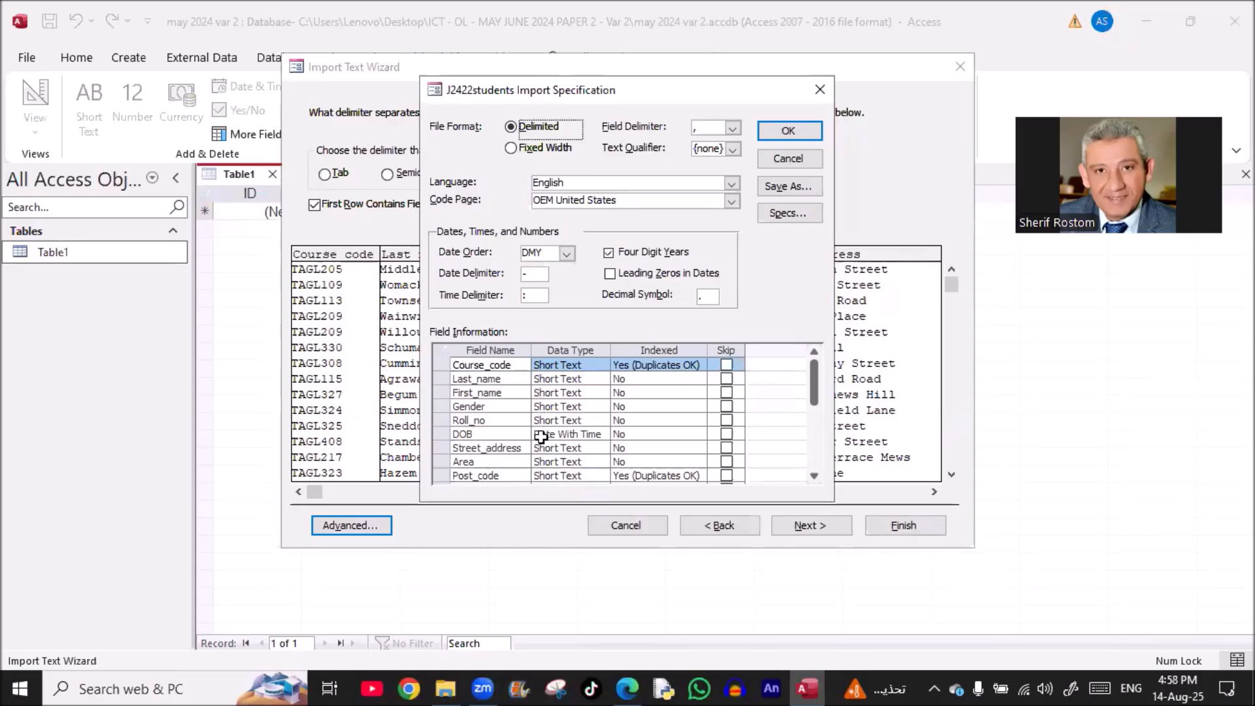
key("alt+Tab")
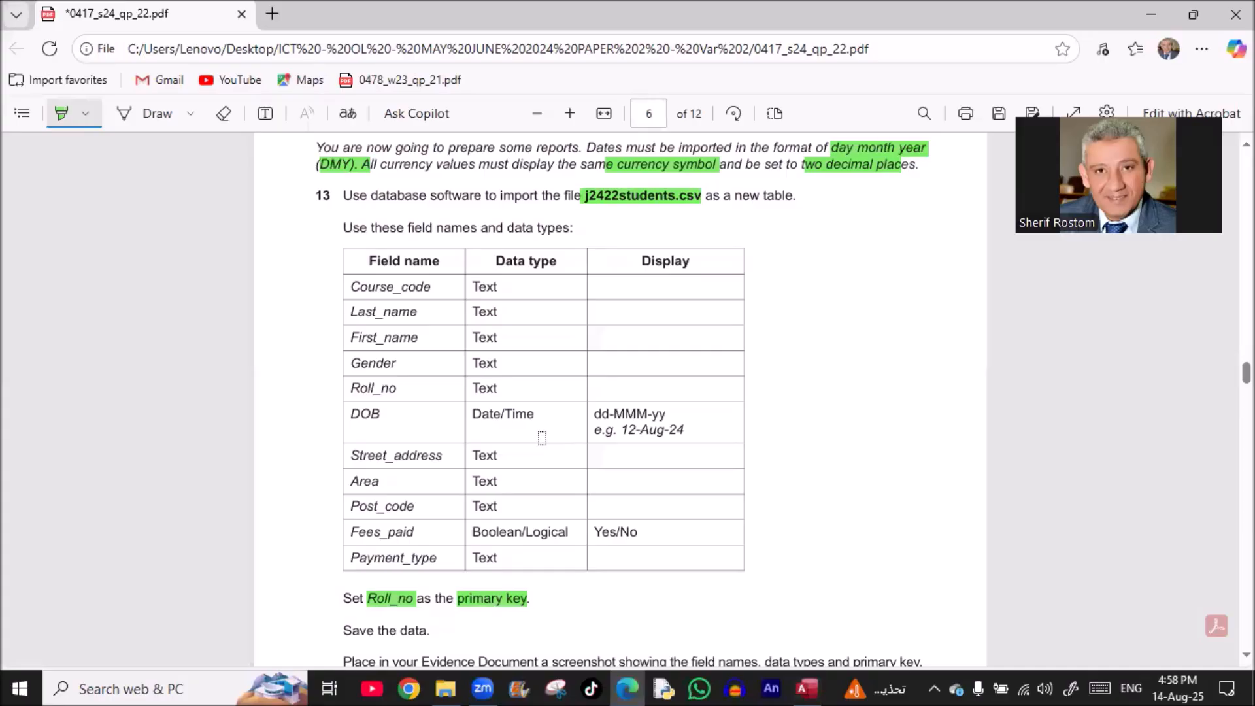
left_click_drag(594, 413, 688, 412)
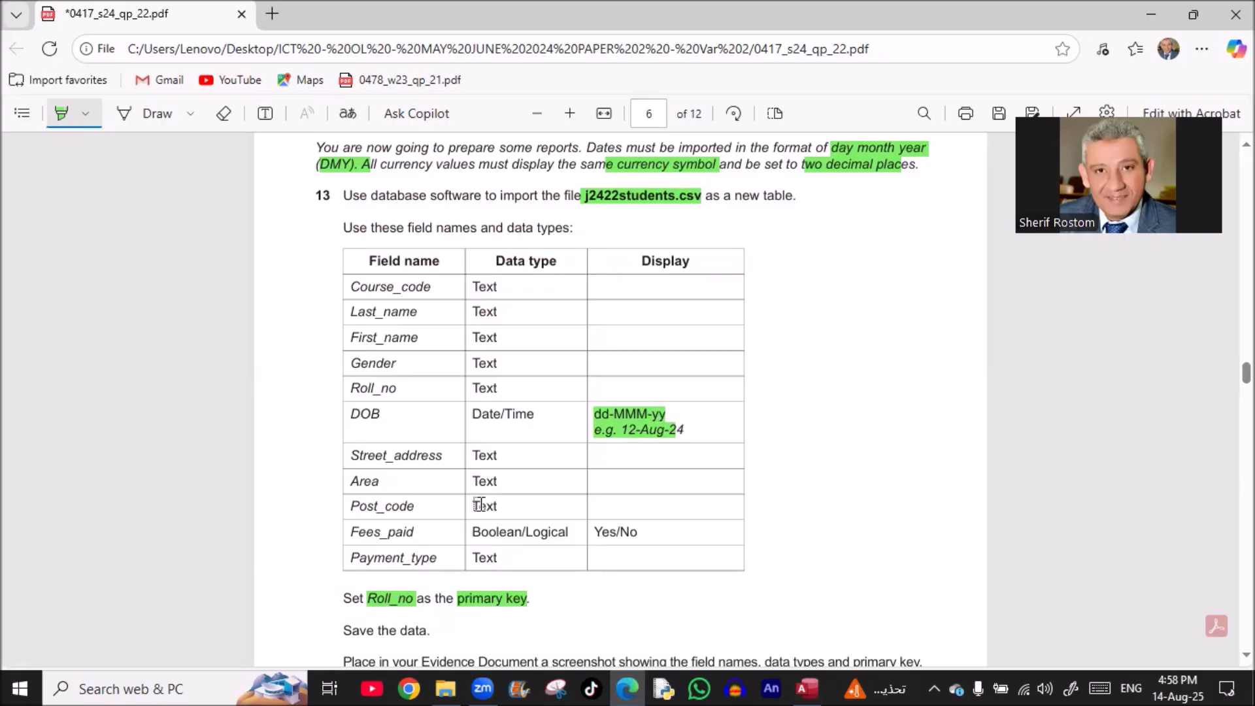
Check the remaining fields in the Access import specification, then highlight the Boolean/Logical and Yes/No entries for Fees_paid in the question paper
key("alt+Tab")
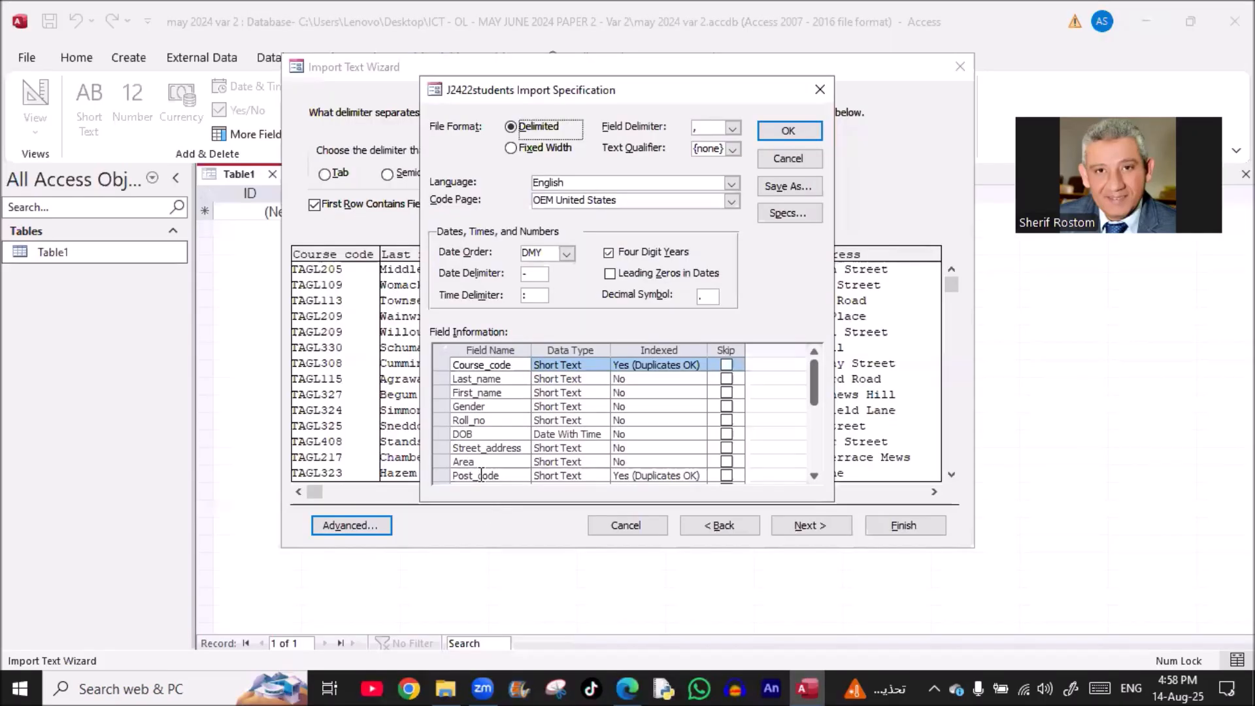
scroll(485, 481, "down", 2)
scroll(485, 482, "up", 1)
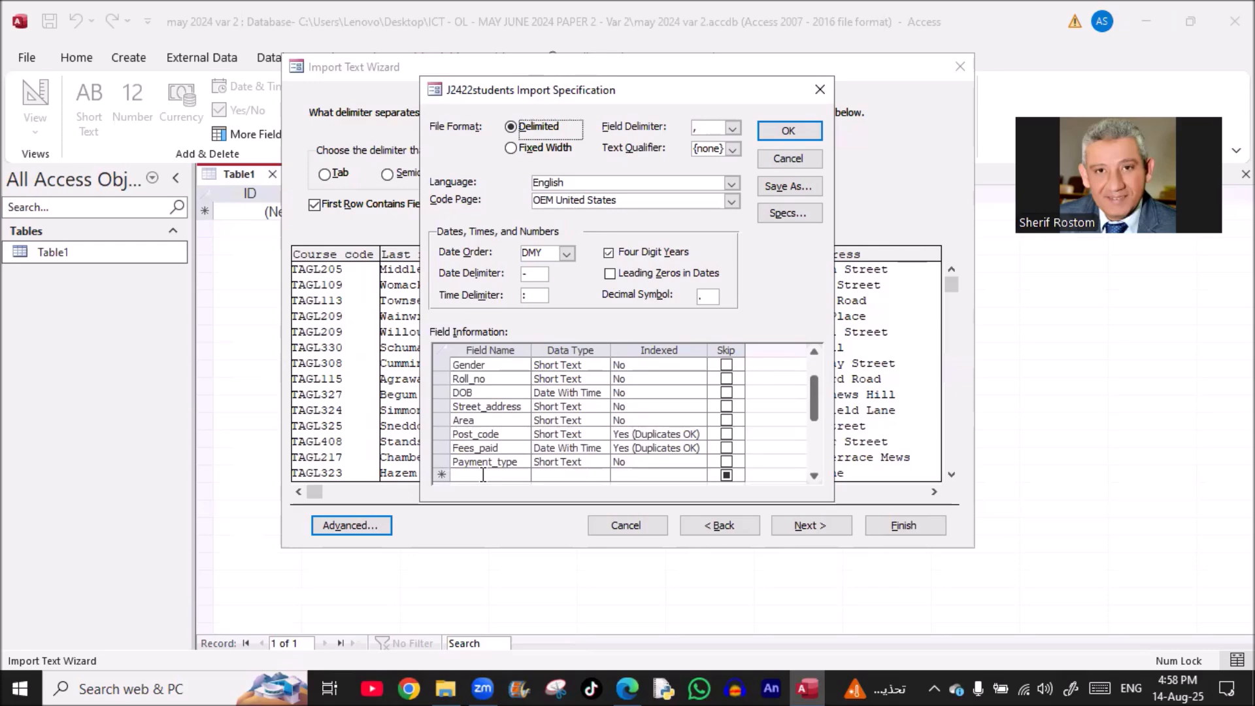
key("alt+Tab")
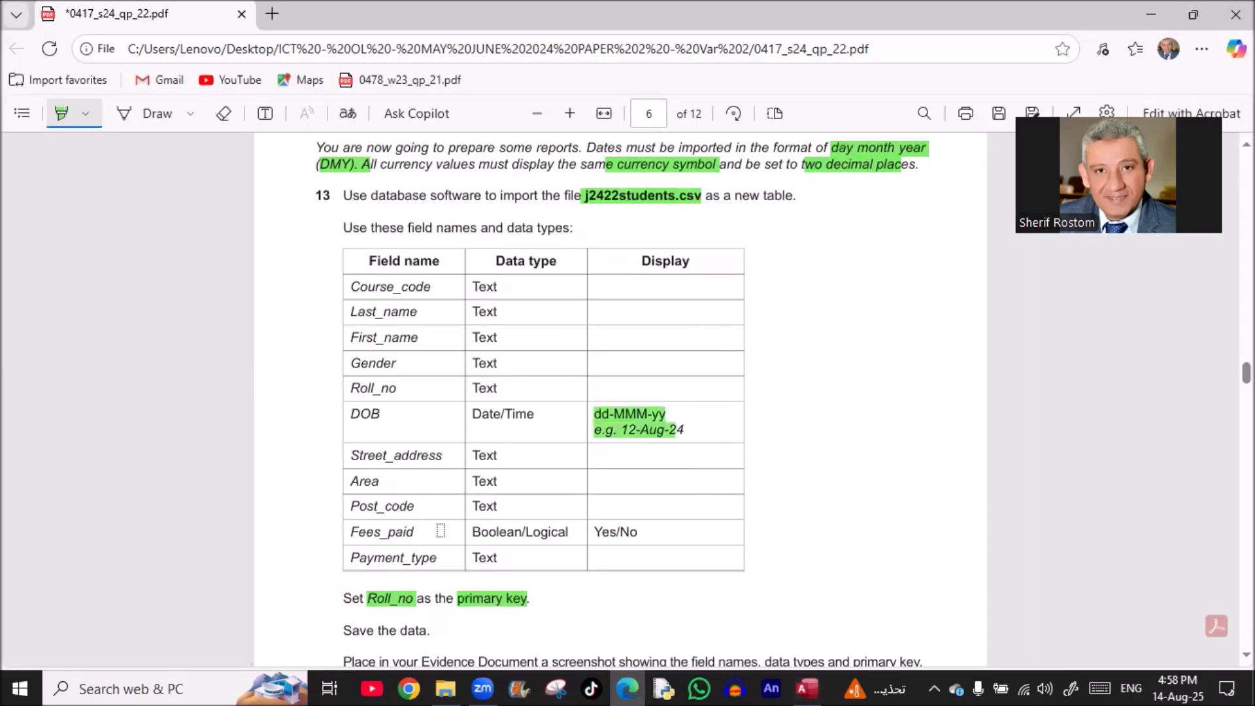
left_click_drag(488, 532, 637, 532)
Switch to Access, set the Fees_paid data type to Yes/No in the import specification, and return to the question paper
key("alt+Tab")
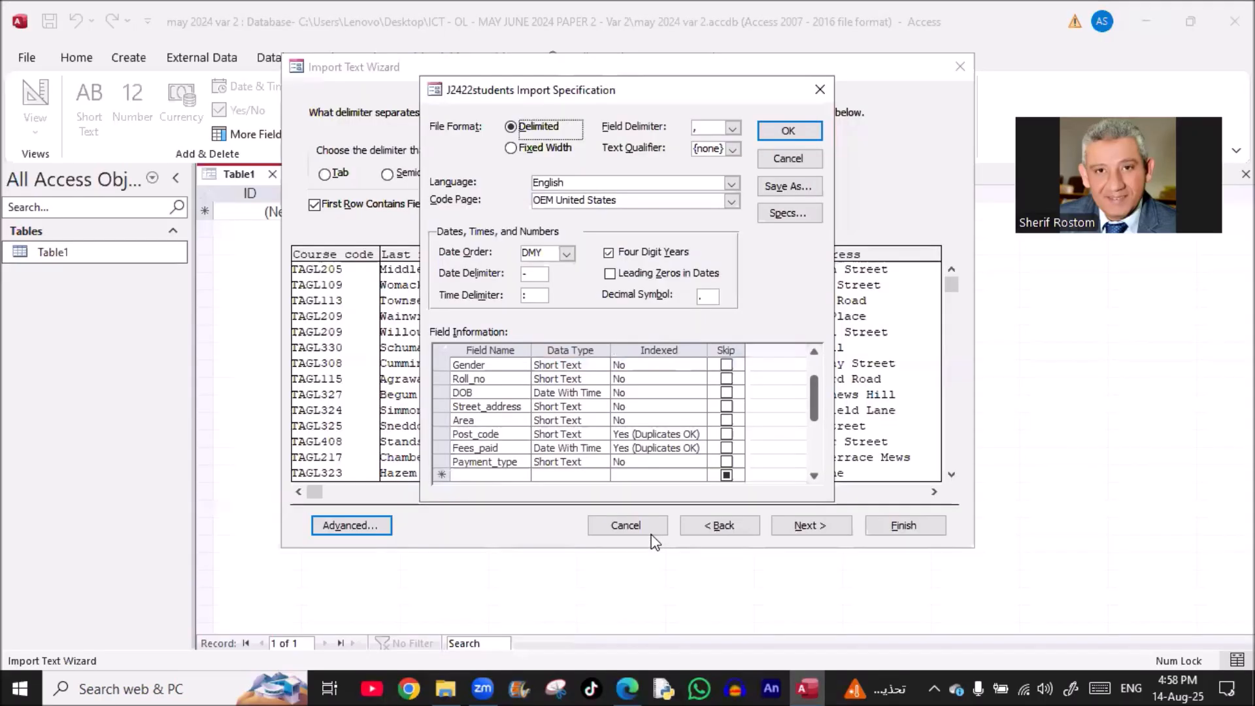
left_click(591, 449)
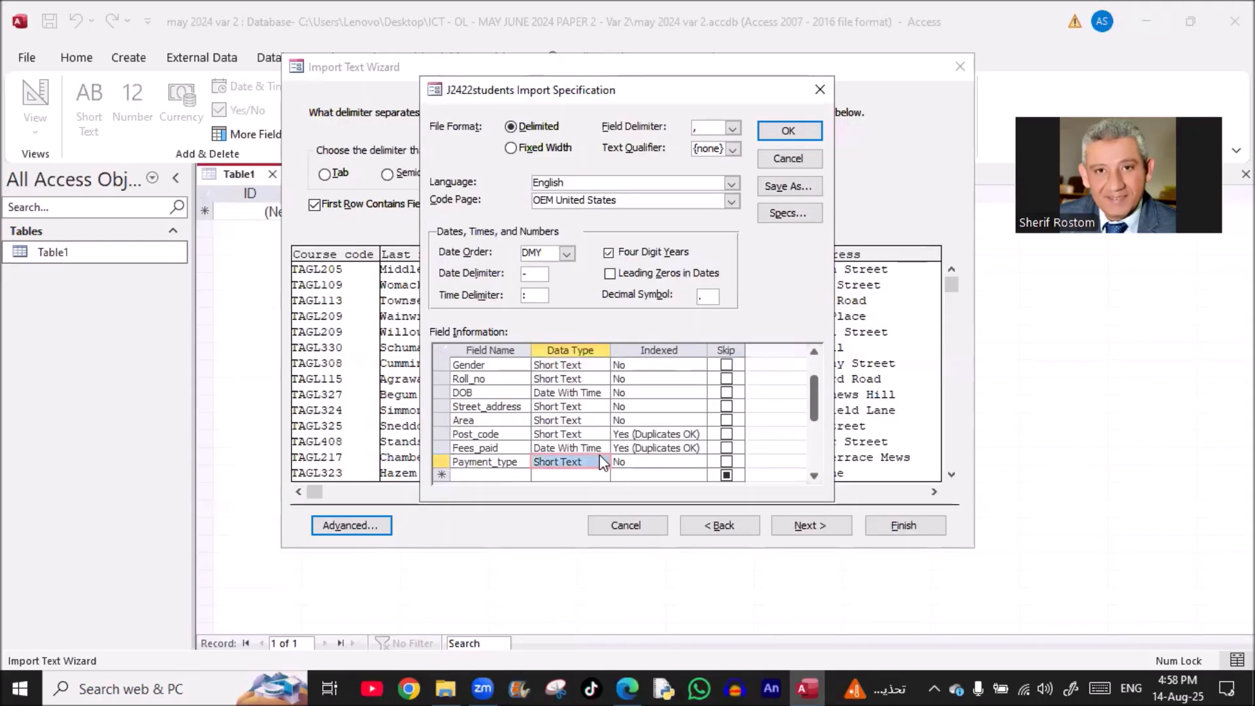
left_click(601, 450)
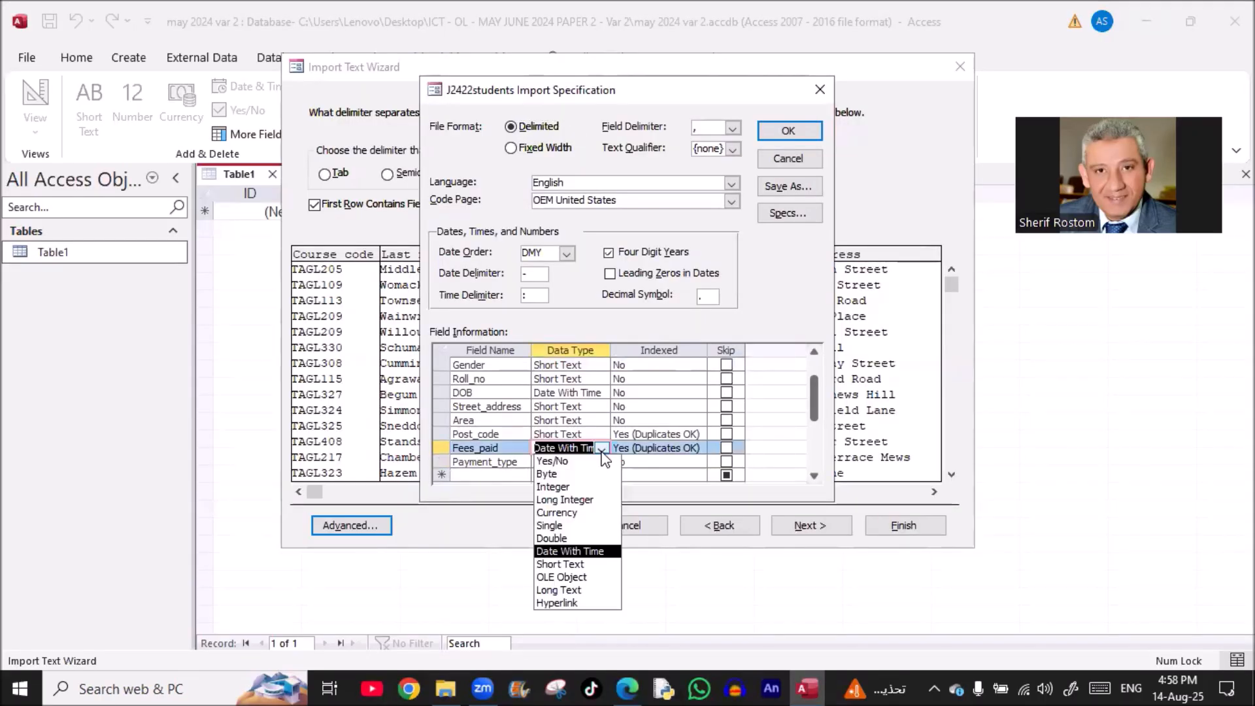
left_click(586, 461)
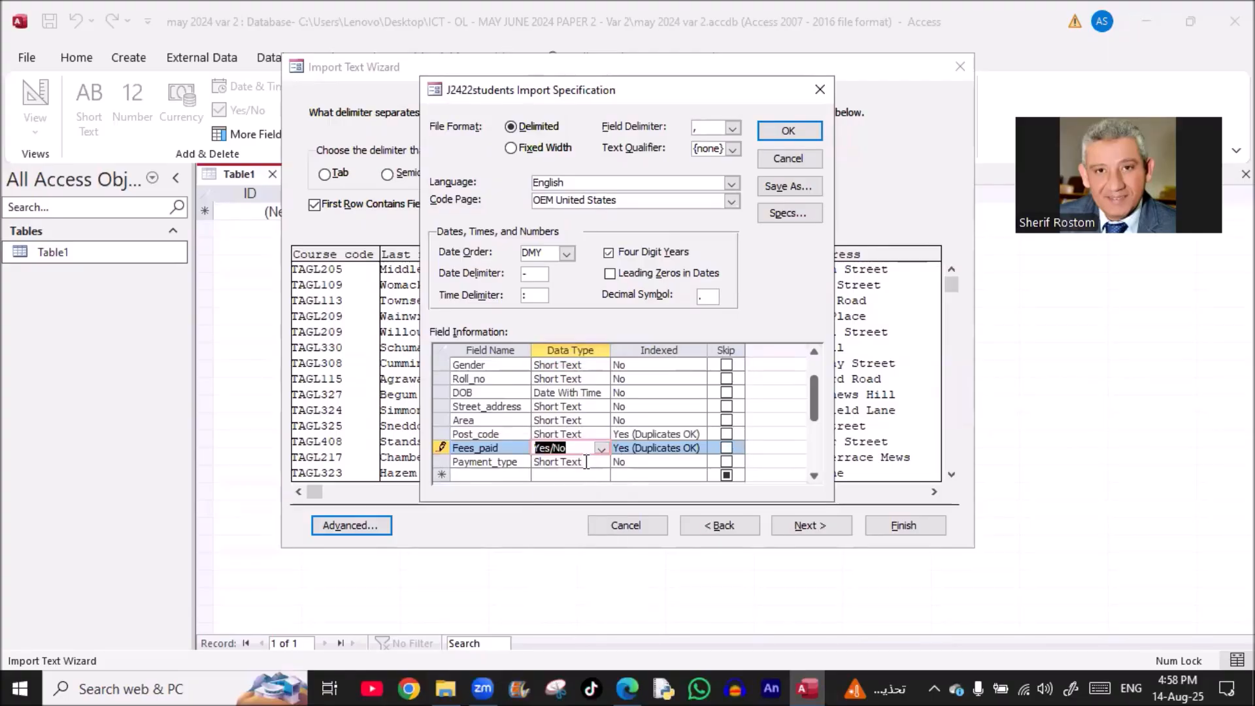
key("alt+Tab")
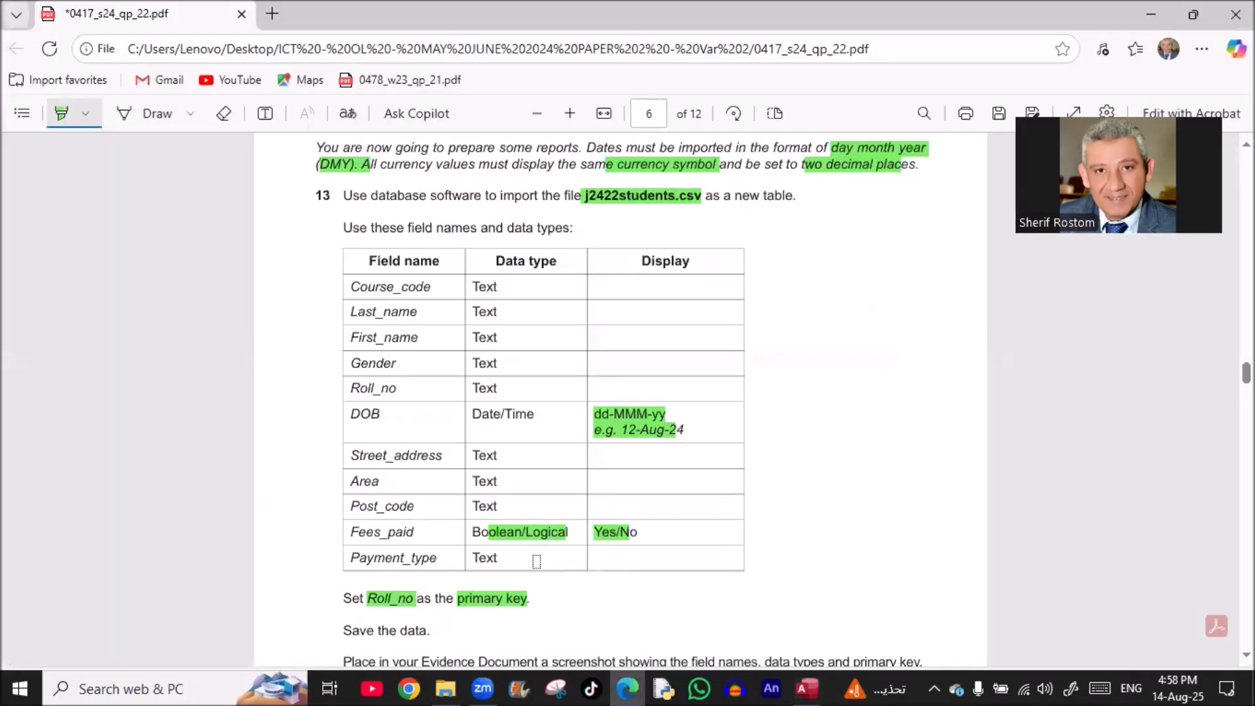
Highlight the Text data type for Payment_type in the question paper, switch to Access, and accept the import specification to reach the primary key options
left_click_drag(536, 561, 444, 559)
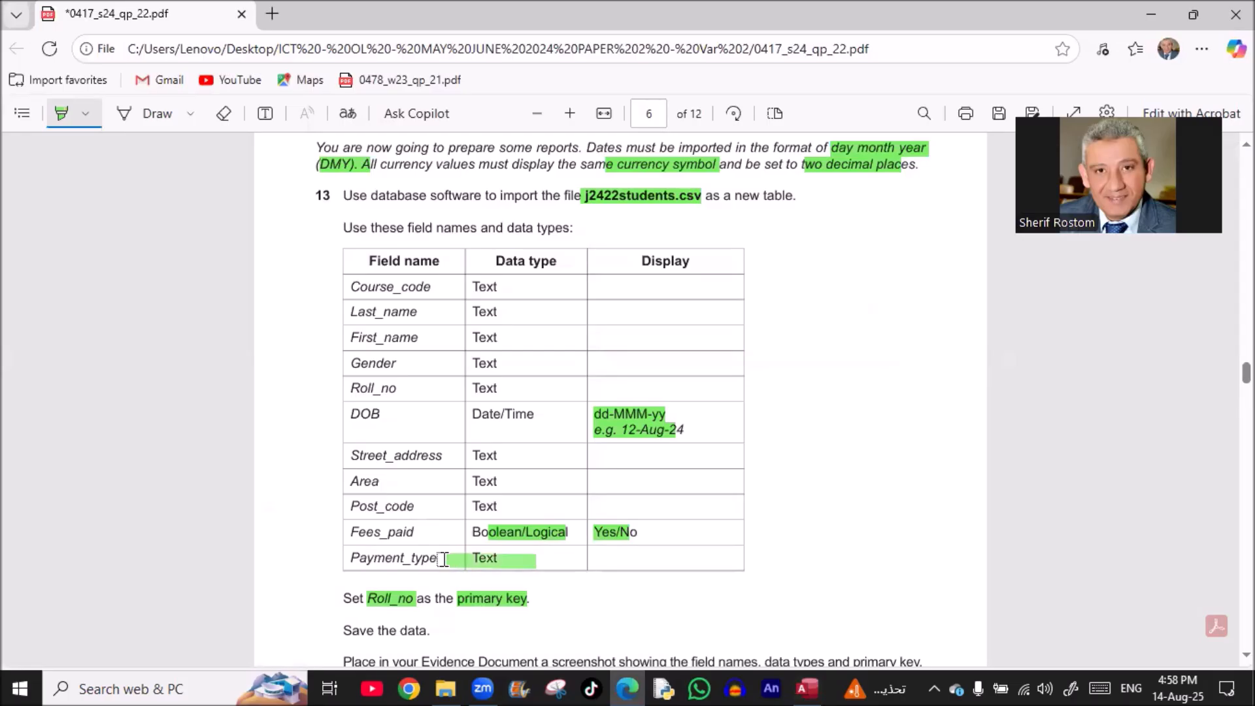
key("alt+Tab")
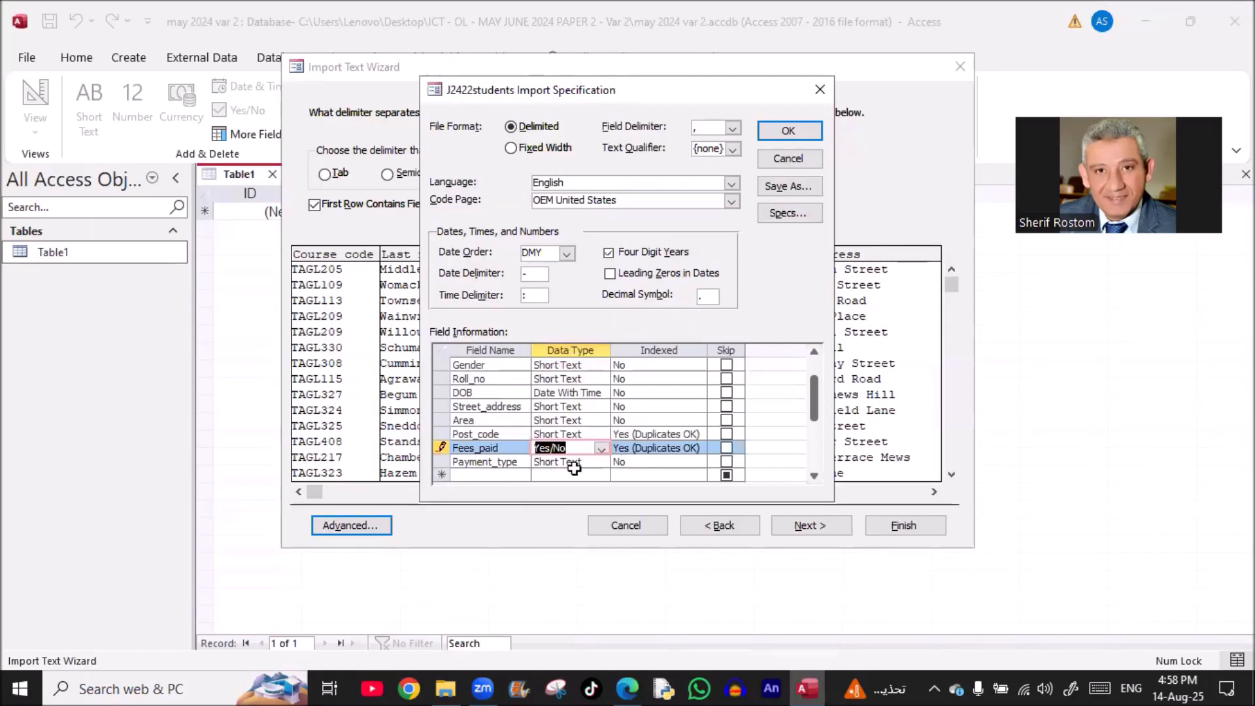
left_click(789, 133)
left_click(801, 526)
left_click(797, 533)
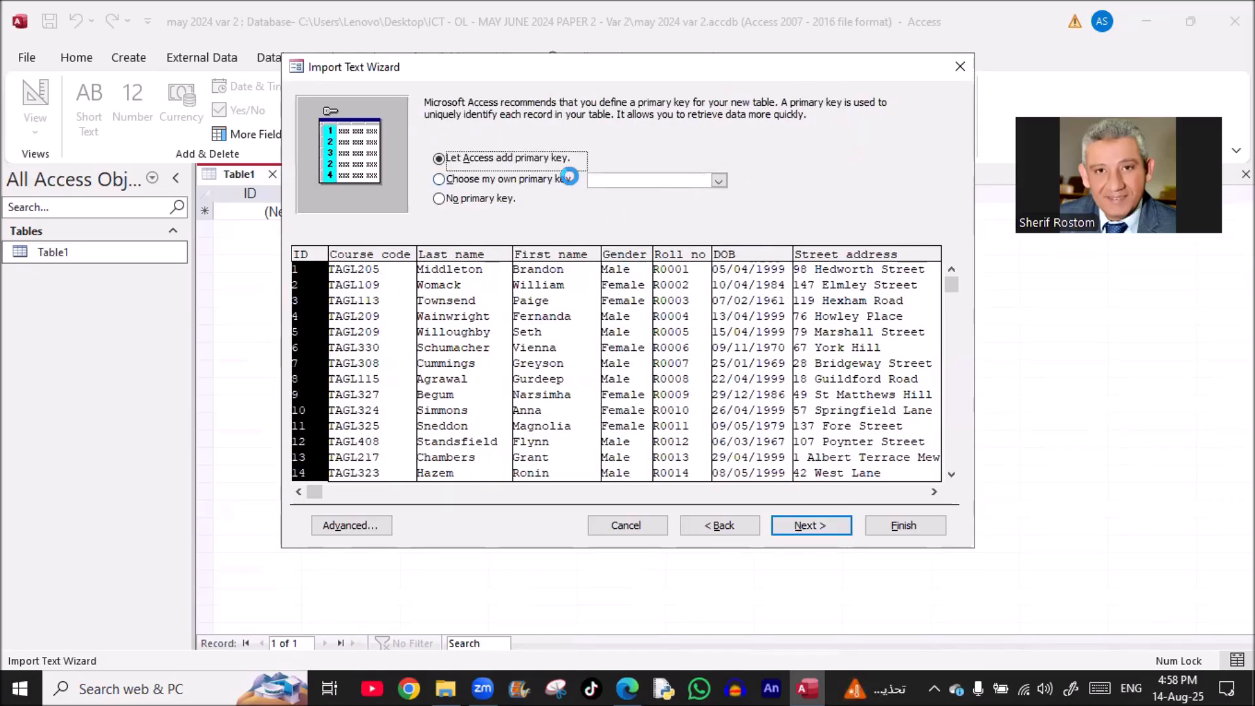
Choose Roll_no as the new table's own primary key and continue to the final import stage
left_click(541, 179)
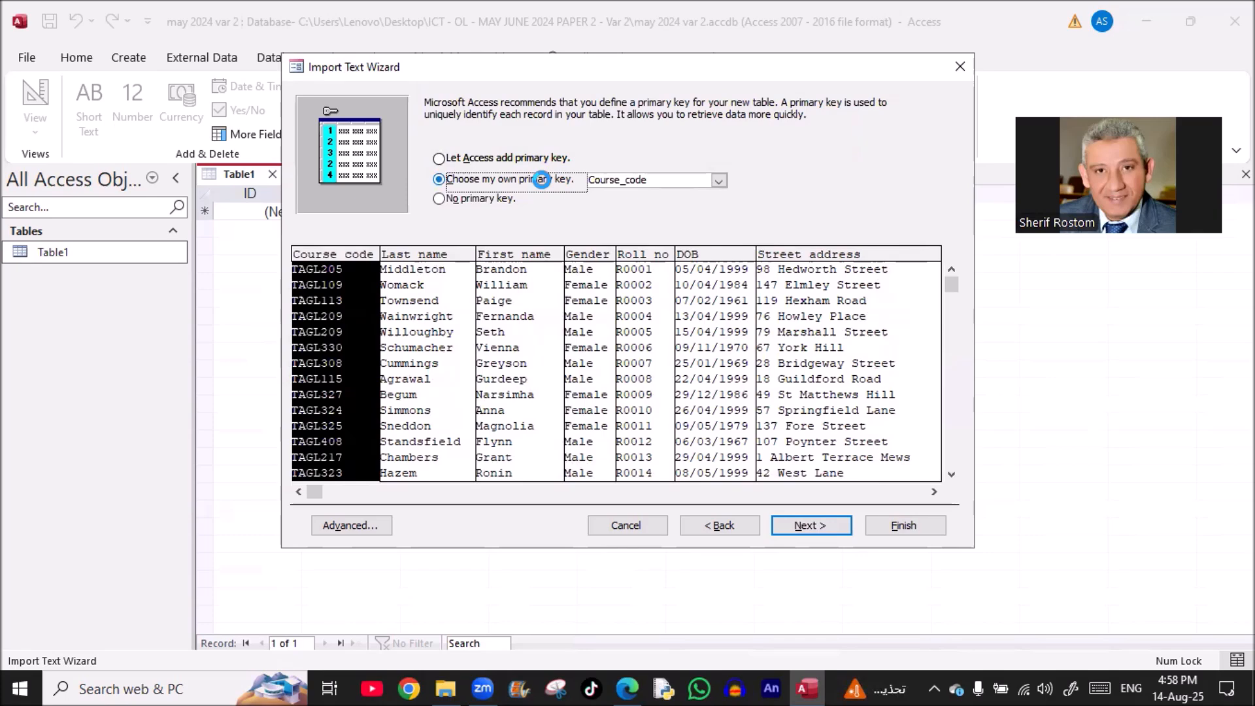
left_click(634, 303)
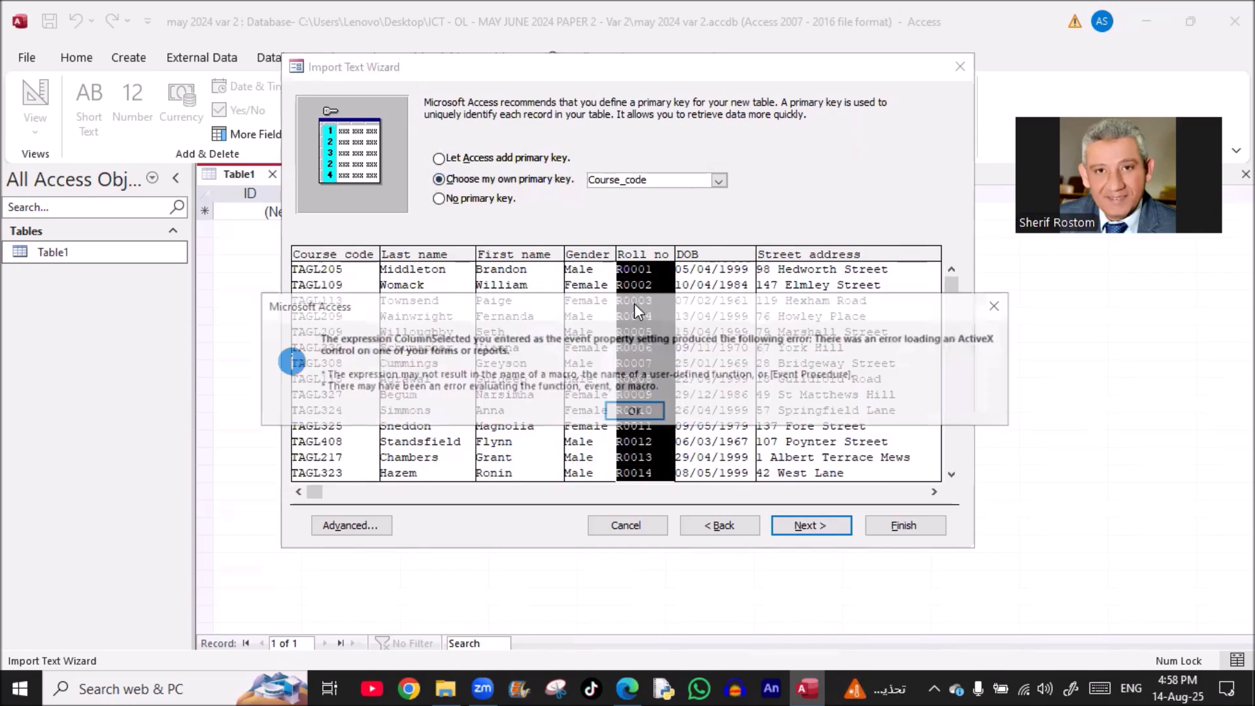
left_click(634, 411)
left_click(719, 180)
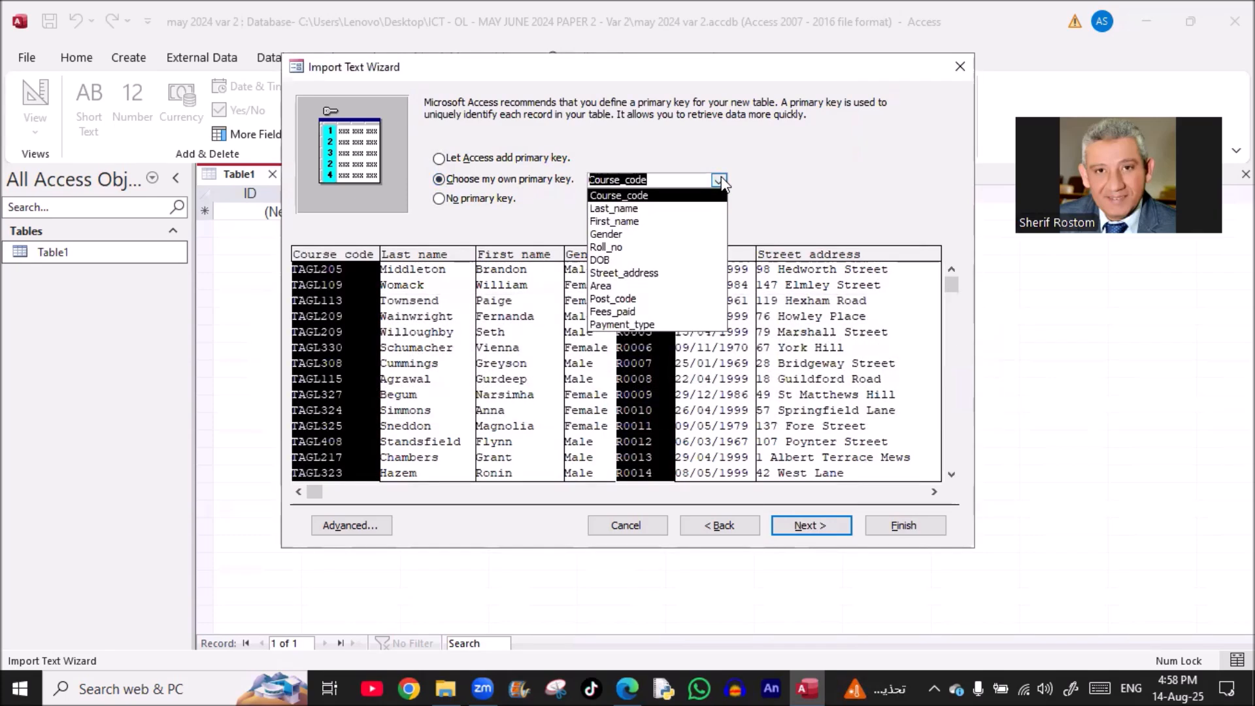
left_click(606, 247)
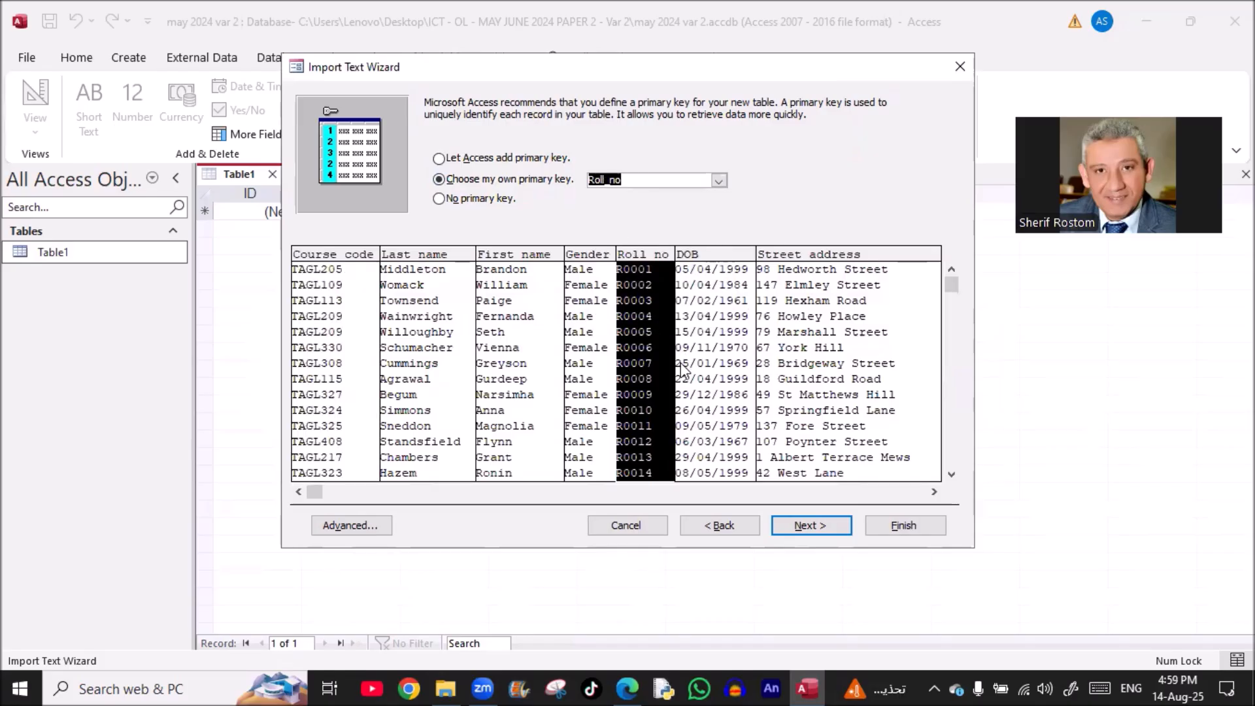
left_click(798, 525)
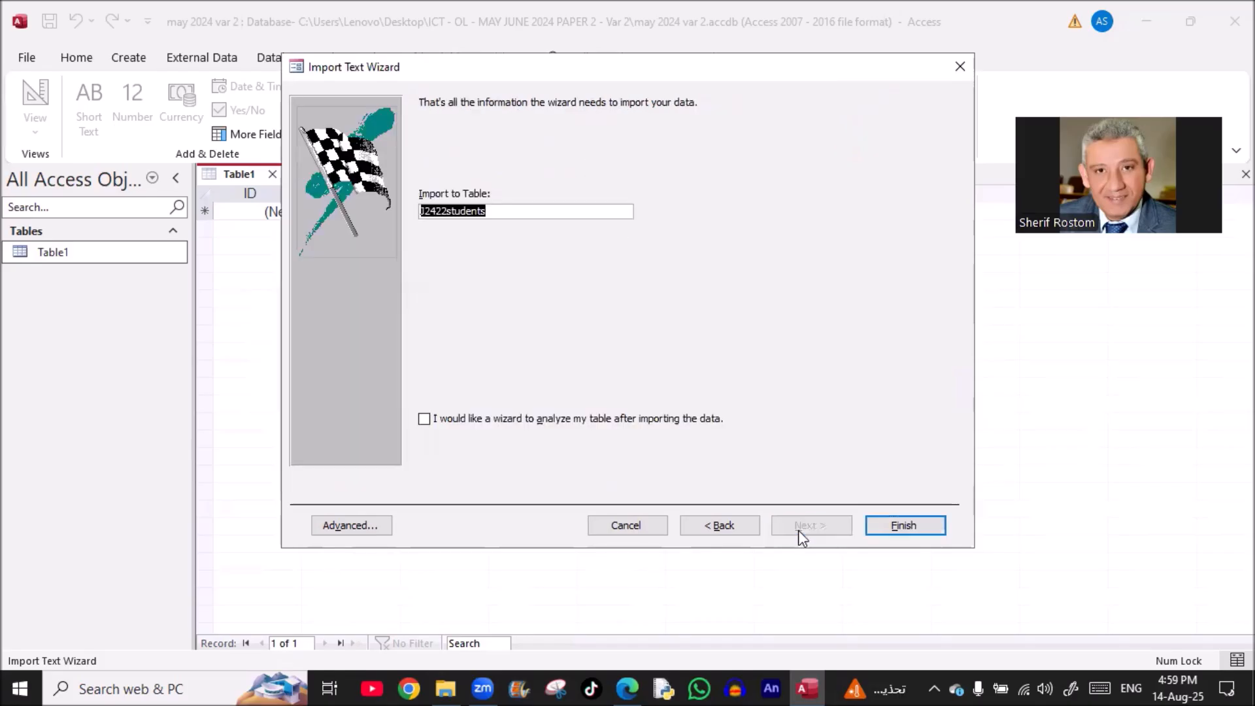
Name the imported table students, finish the import, and close the wizard without saving the import steps
left_click(443, 212)
key("BackSpace")
key("BackSpace")
key("BackSpace")
key("BackSpace")
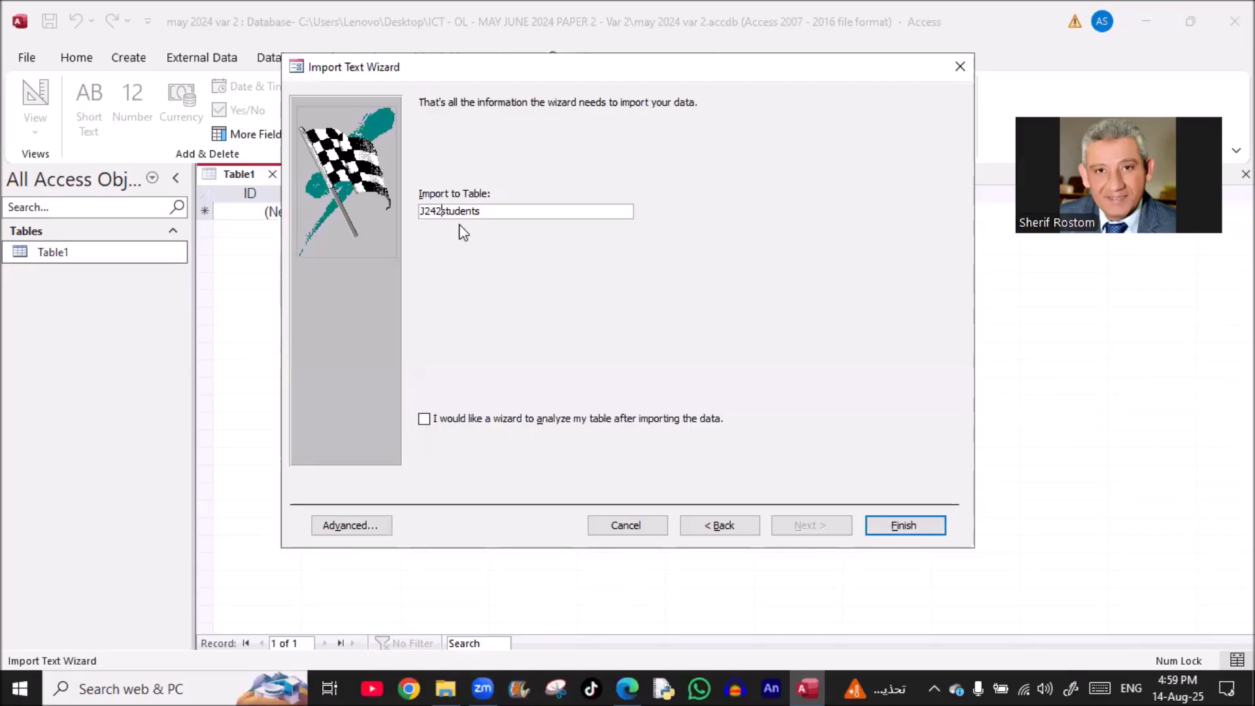
left_click(918, 528)
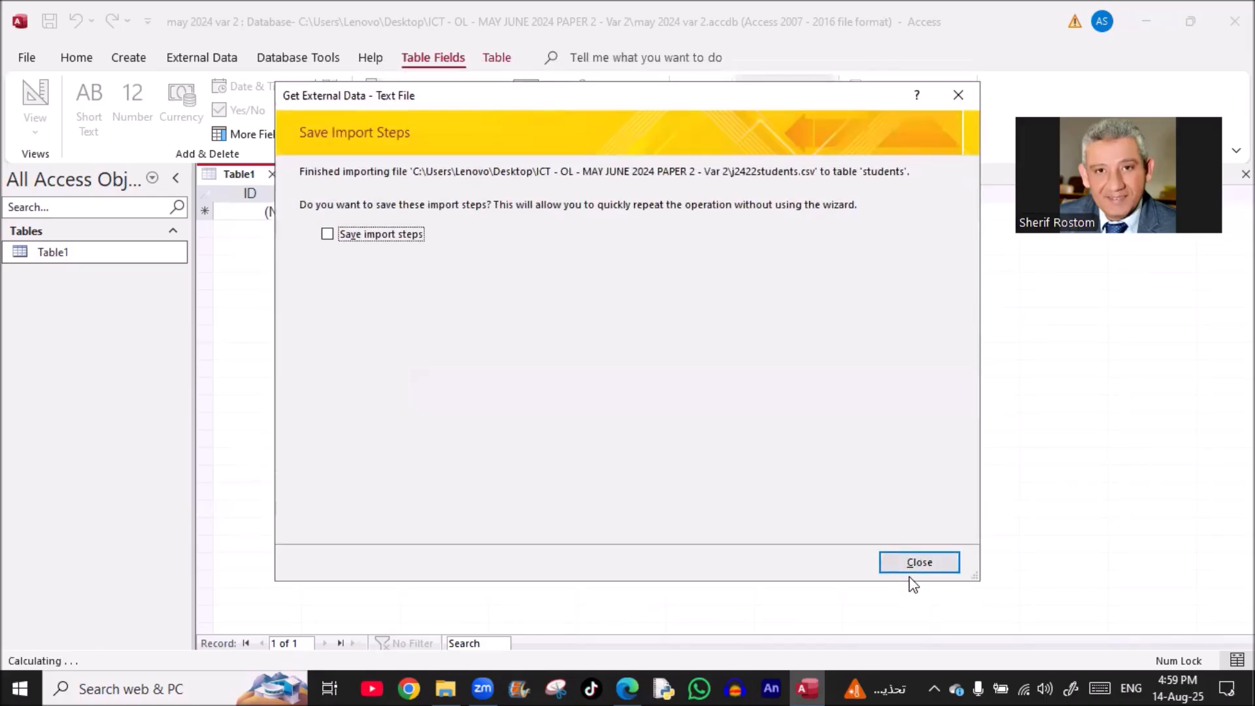
left_click(908, 567)
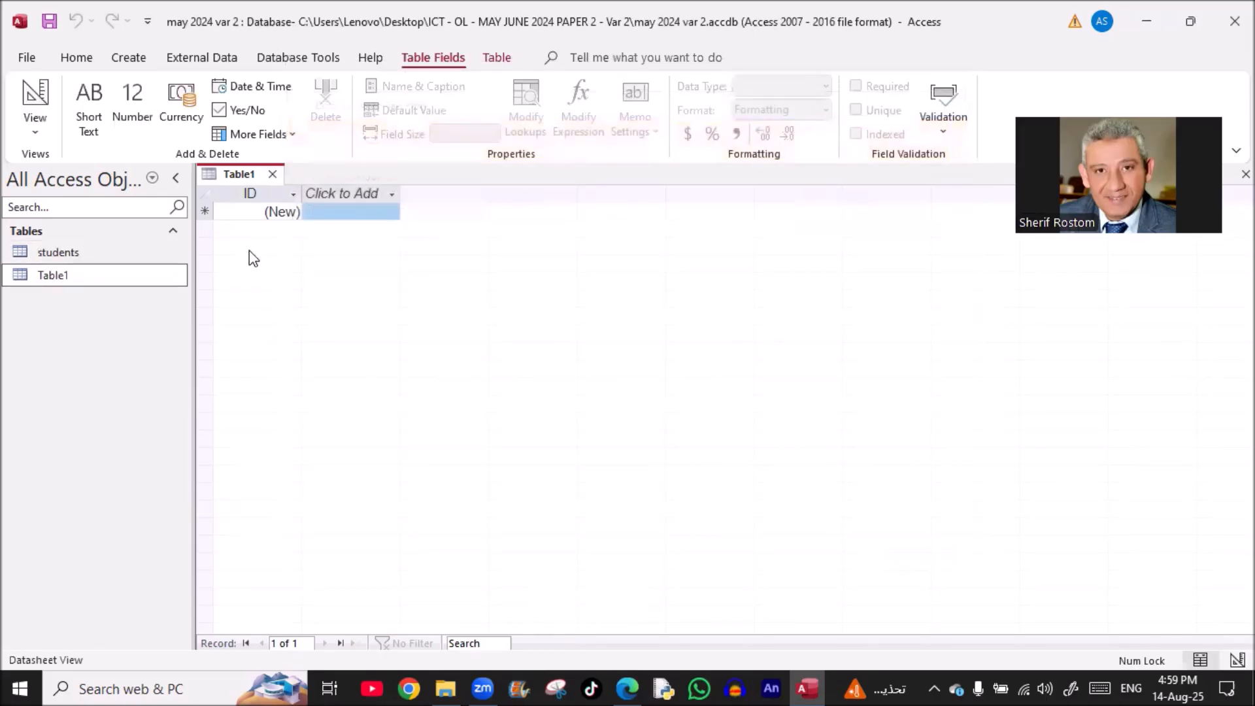
Close the empty Table1 and open the students table in Design View
left_click(272, 175)
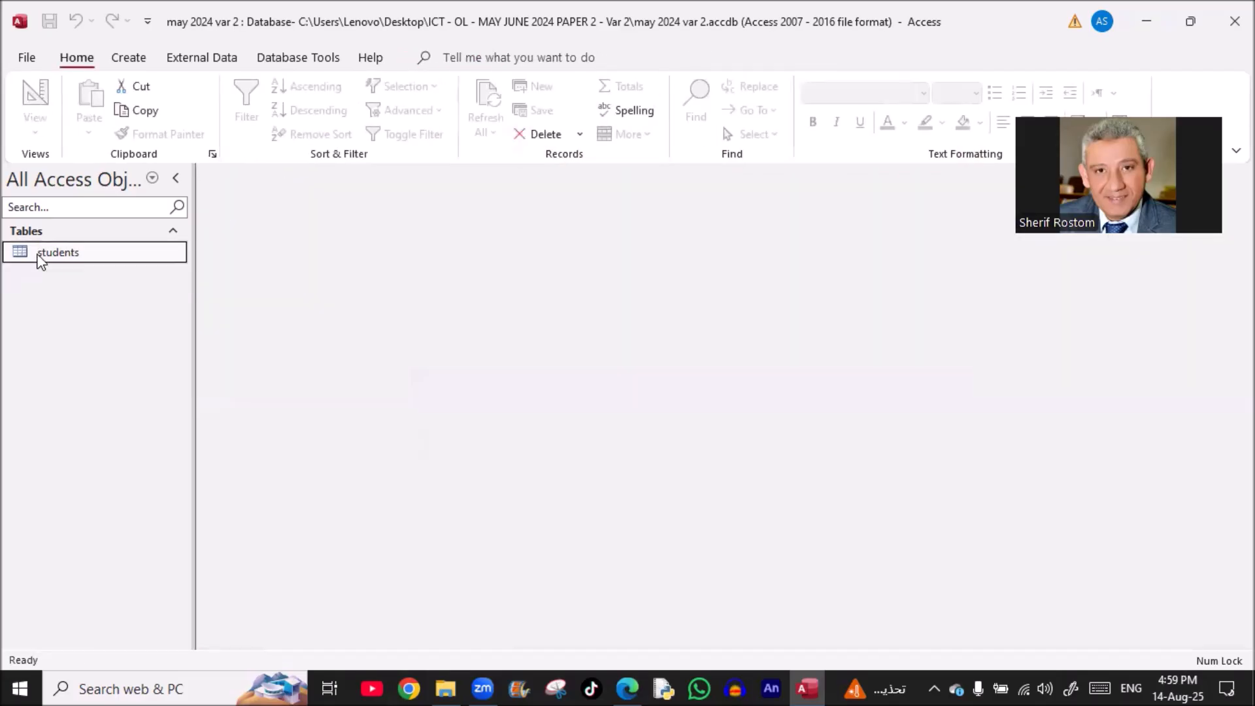
double_click(41, 256)
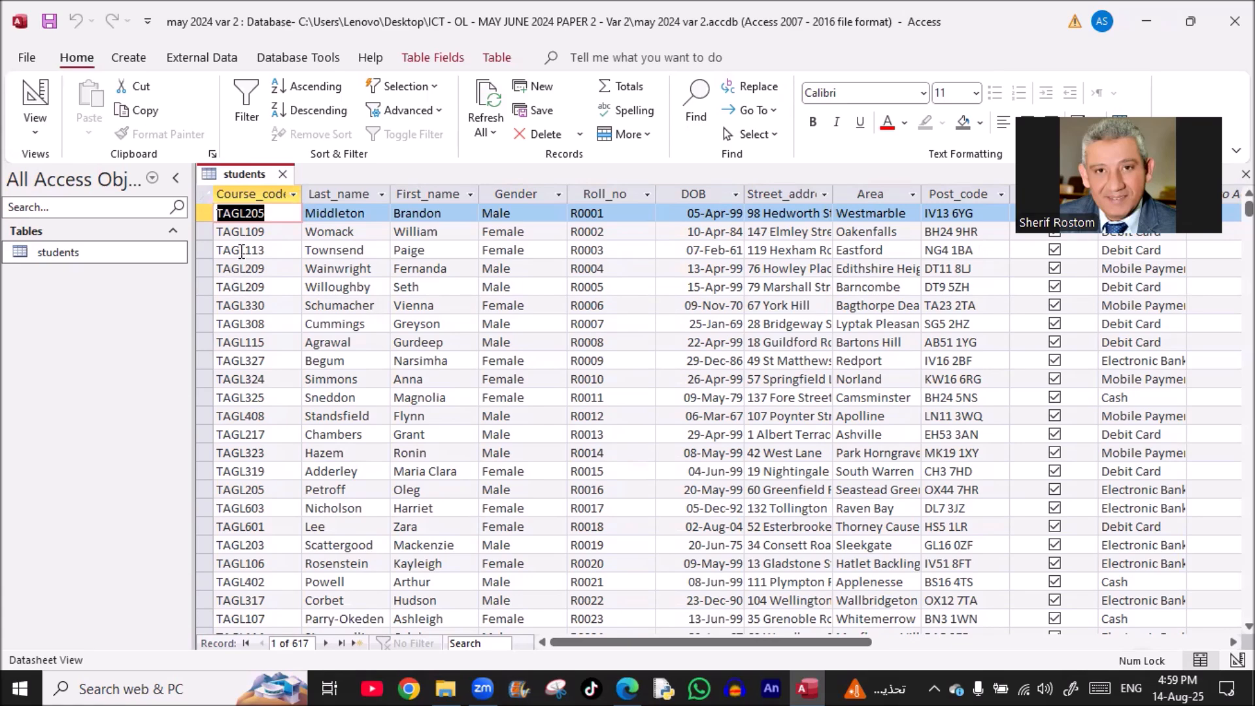
right_click(240, 175)
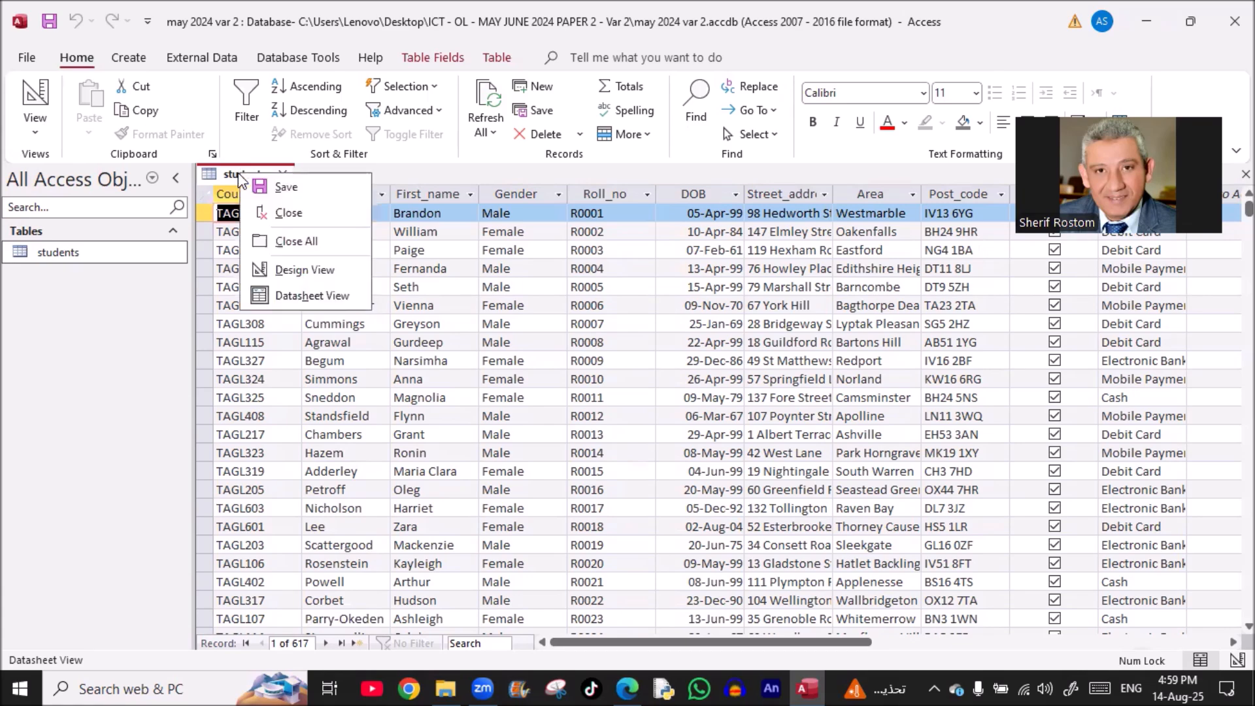
left_click(275, 271)
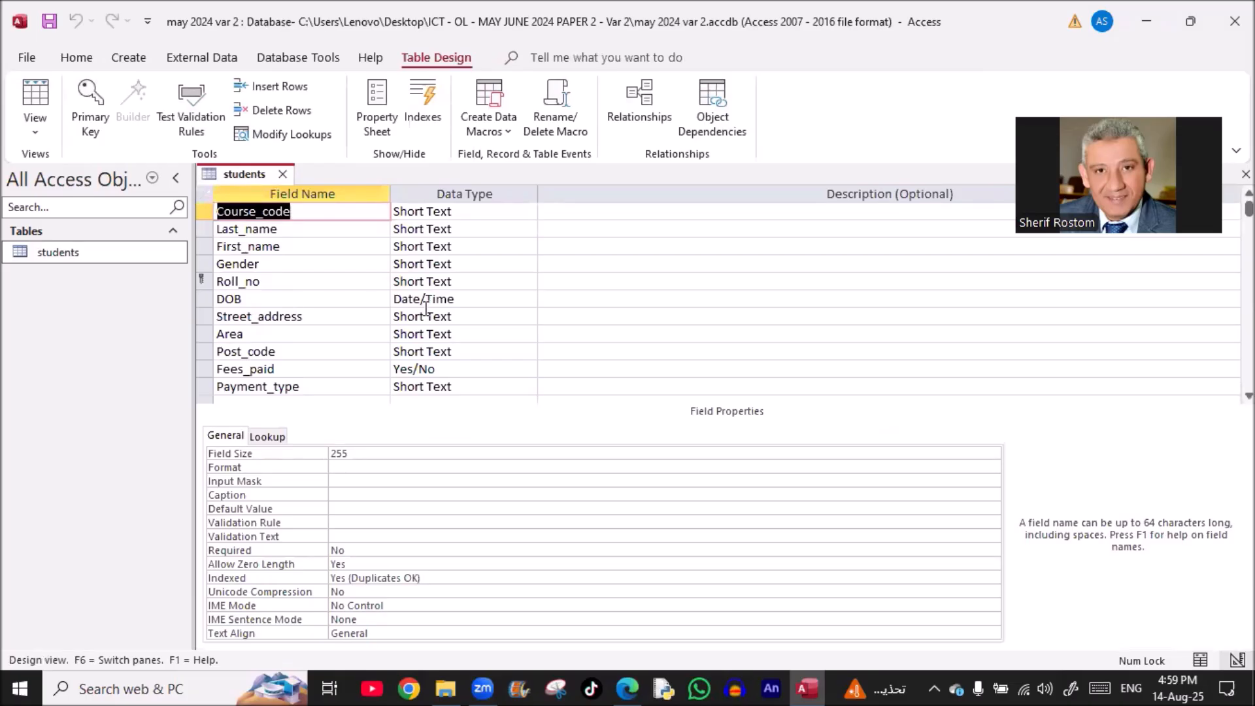
Set the display format of the DOB field to dd-mmm-yy
left_click(518, 298)
left_click(385, 451)
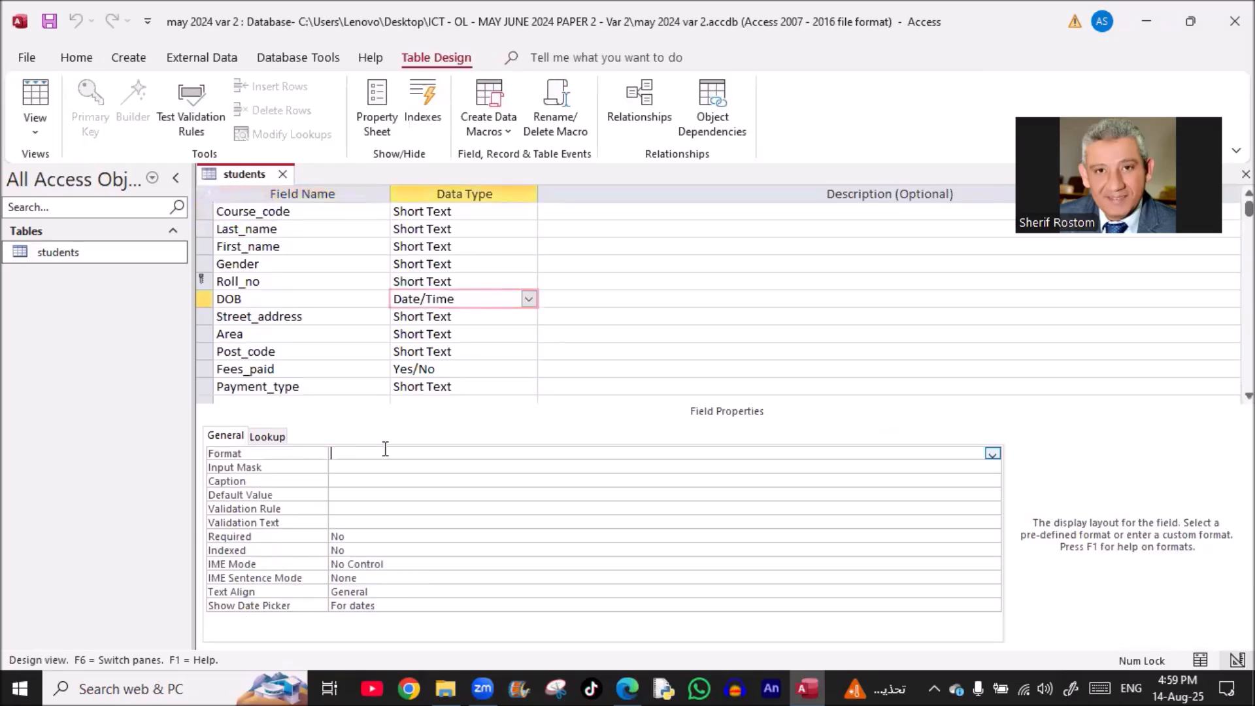
key("alt+Tab")
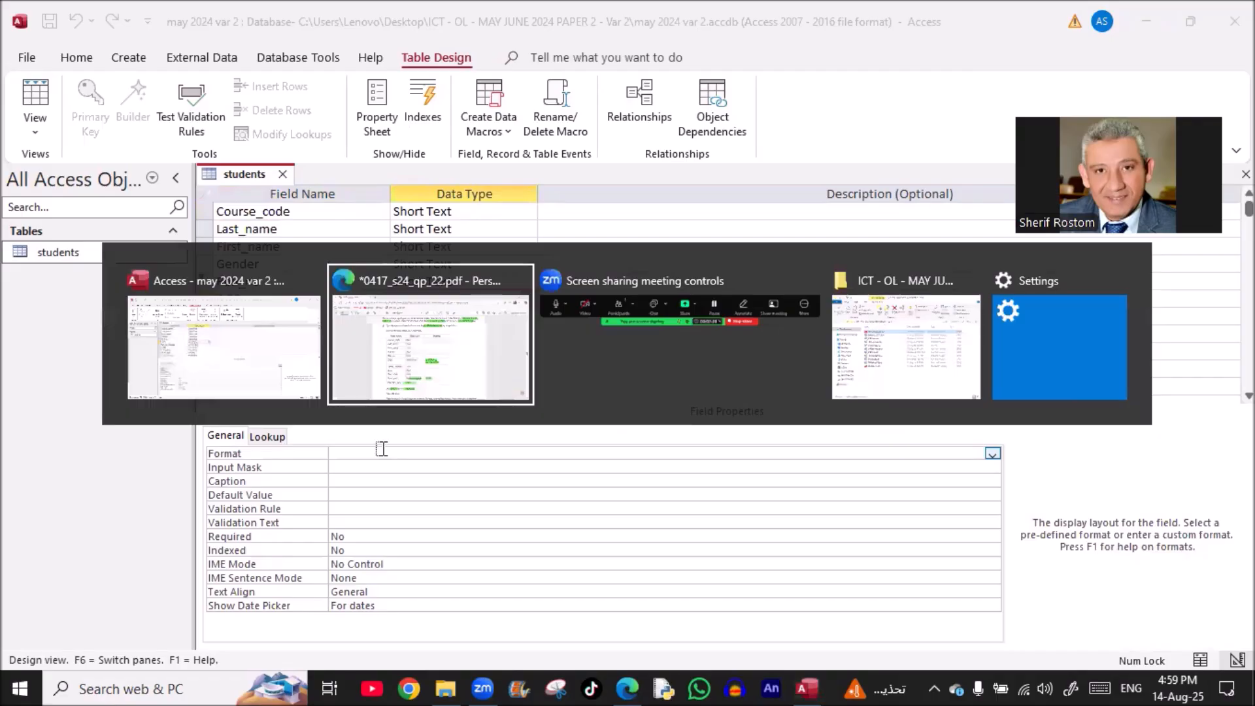
key("alt+Tab")
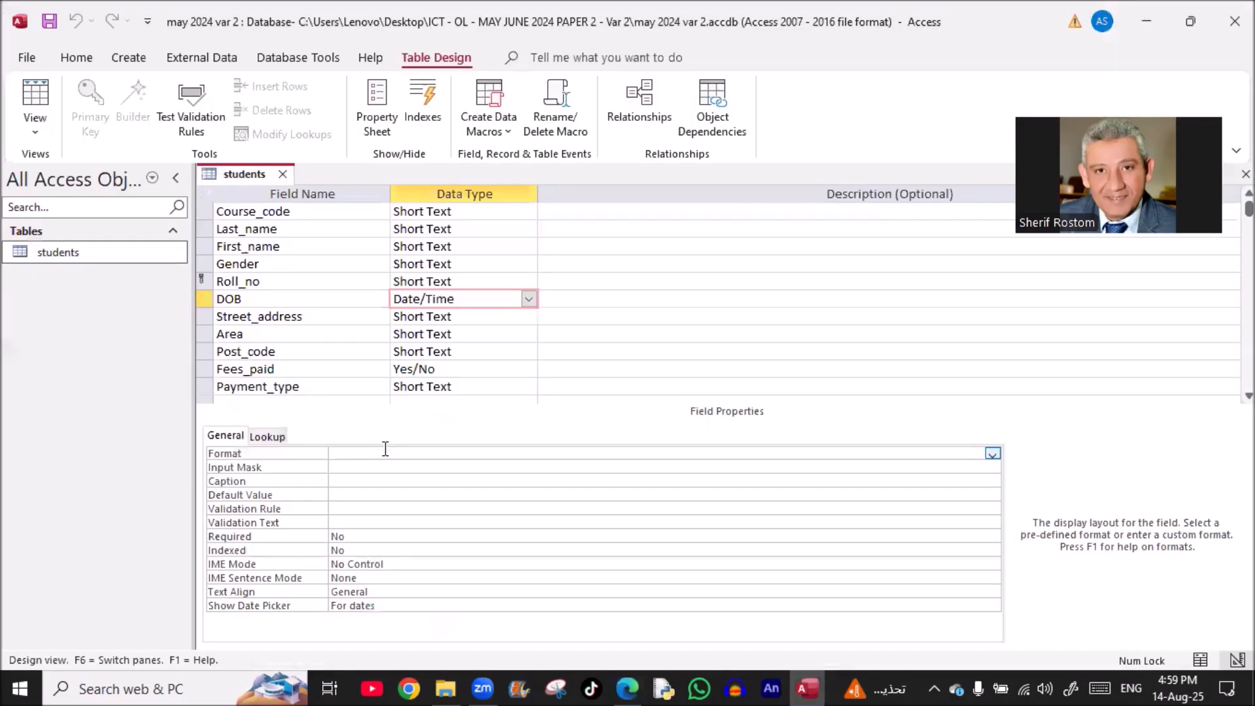
type("dd-mmm-yy")
left_click(432, 334)
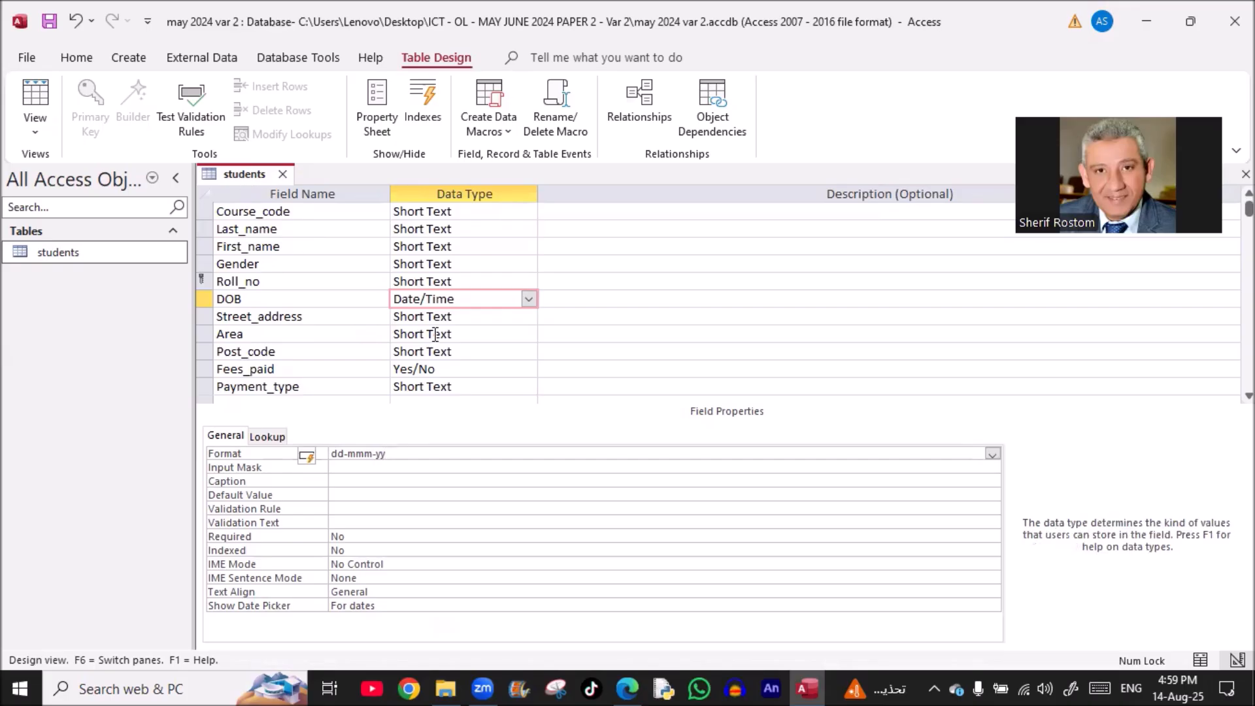
Save the students table and check the DOB column's date format in Datasheet View
right_click(244, 176)
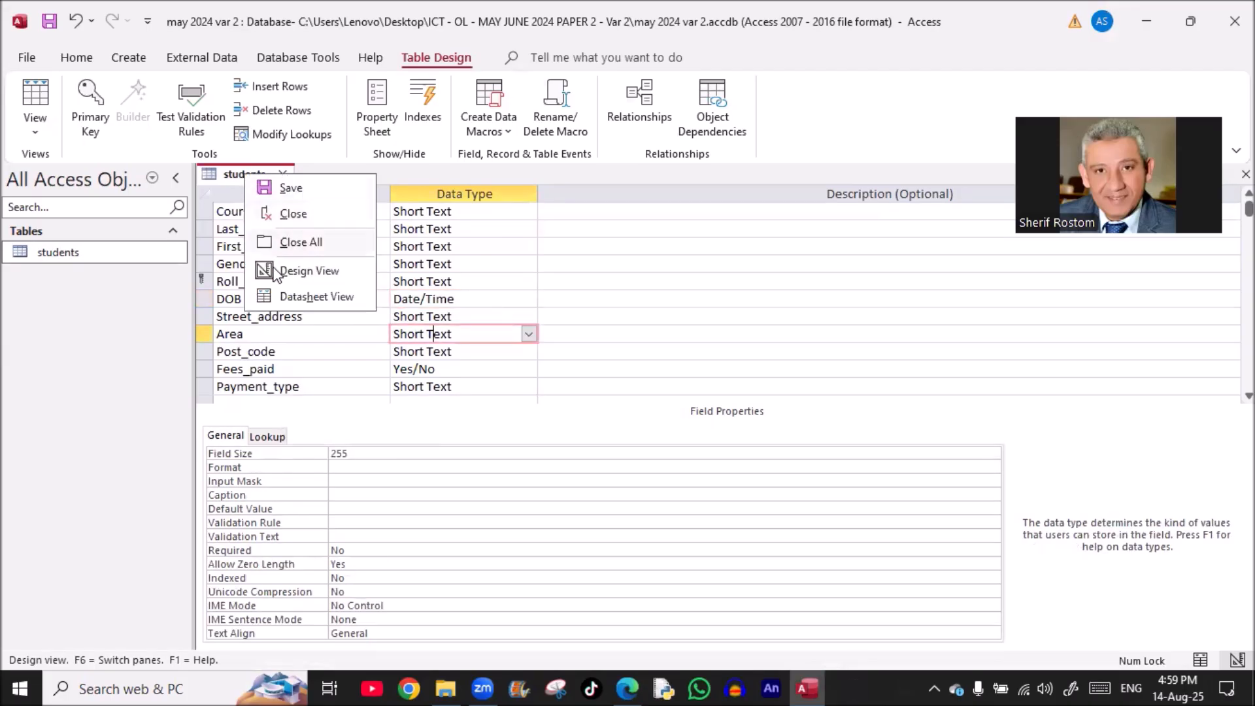
left_click(307, 297)
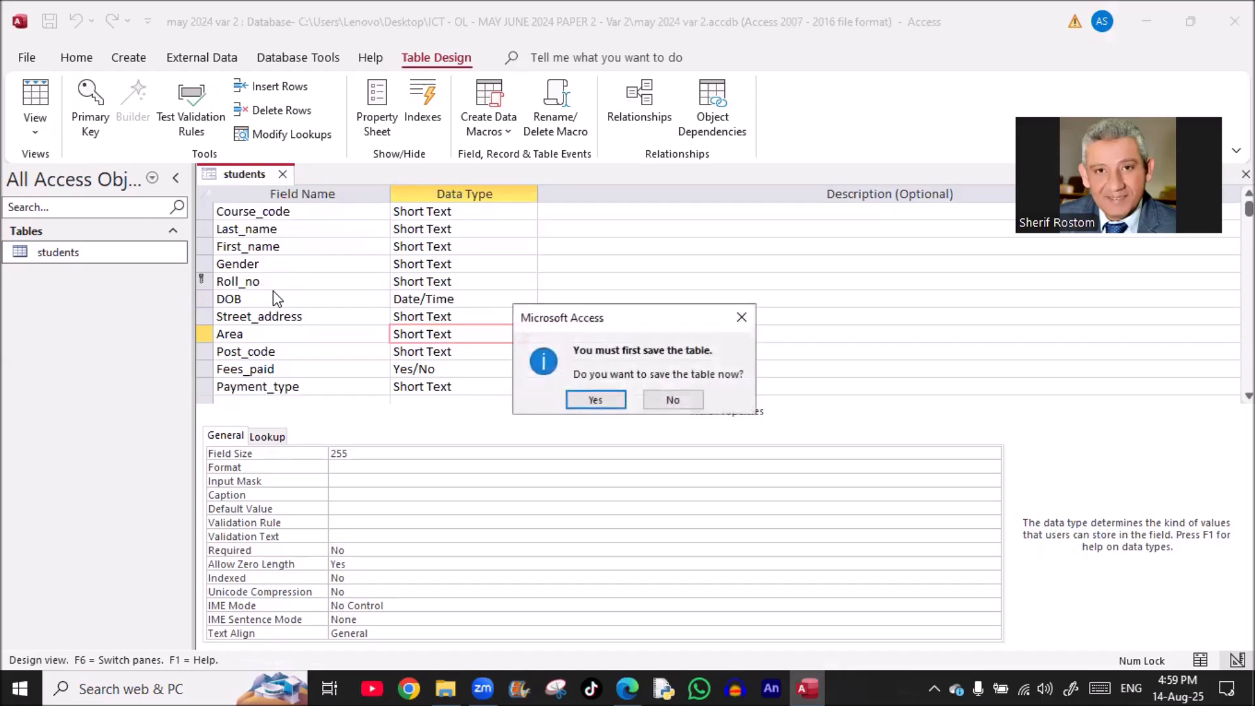
left_click(582, 402)
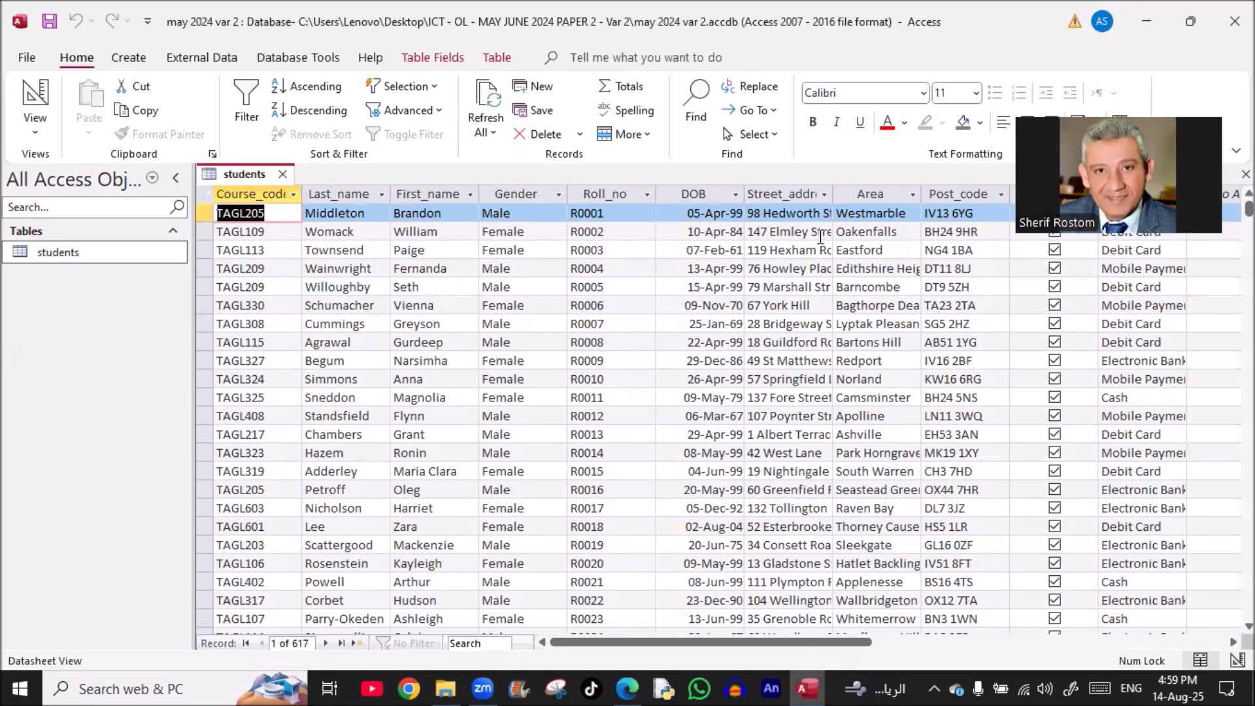
left_click(701, 189)
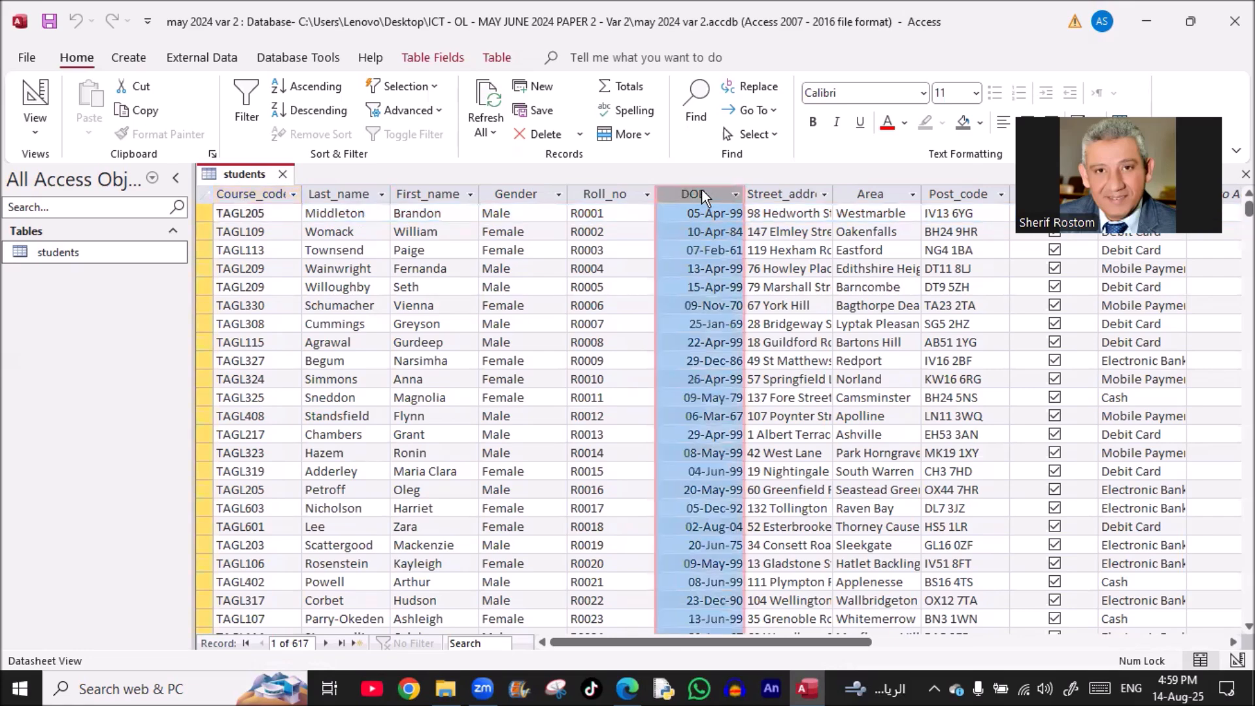
Return the students table to Design View and set the Fees_paid field's display format to Yes/No
right_click(239, 176)
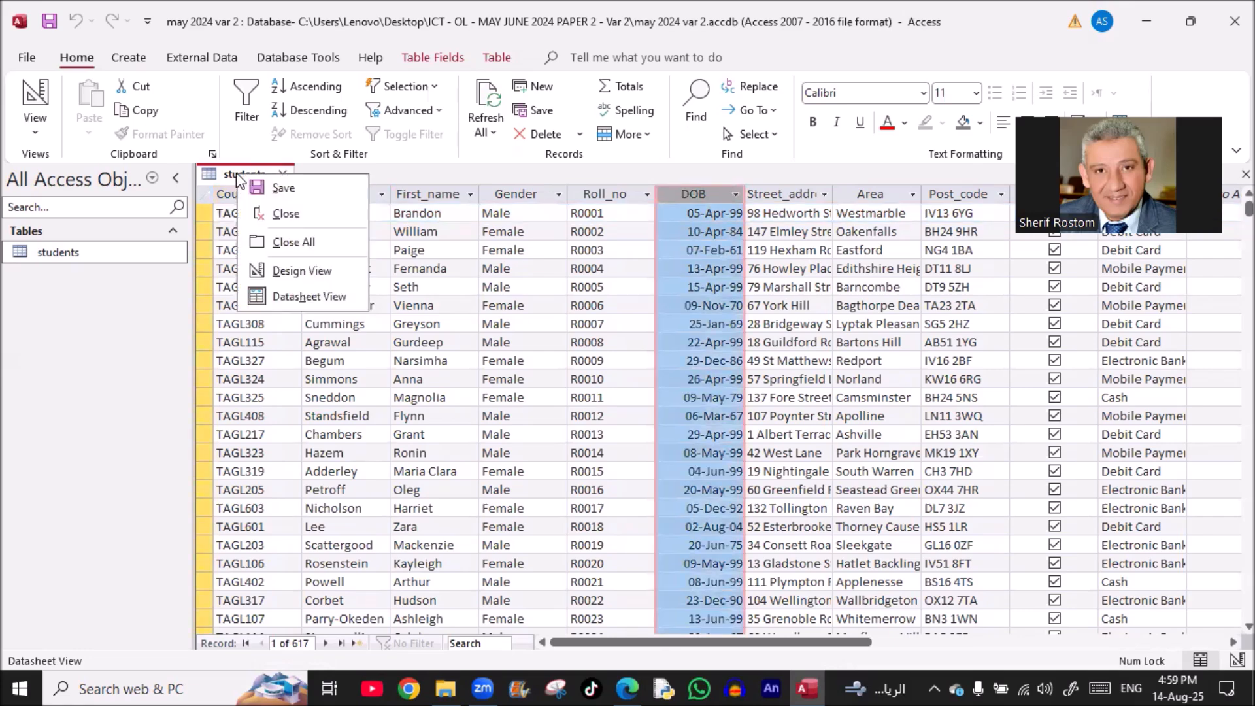
left_click(278, 271)
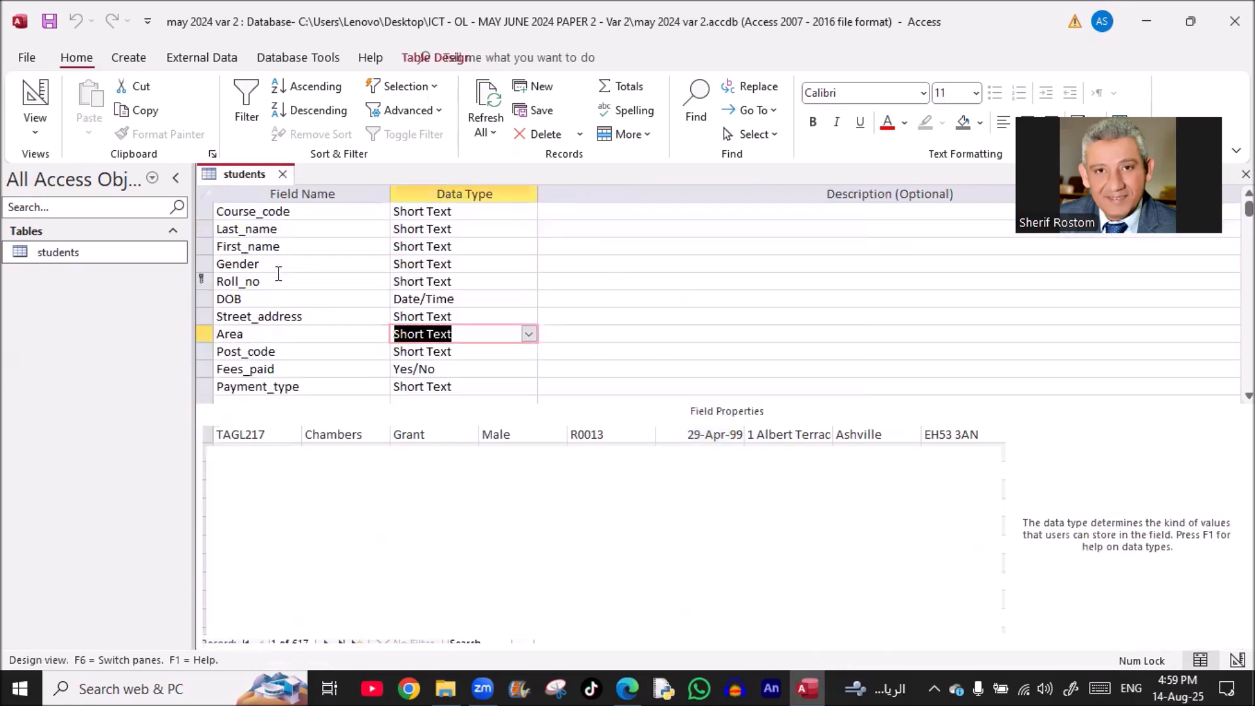
left_click(458, 370)
left_click(513, 451)
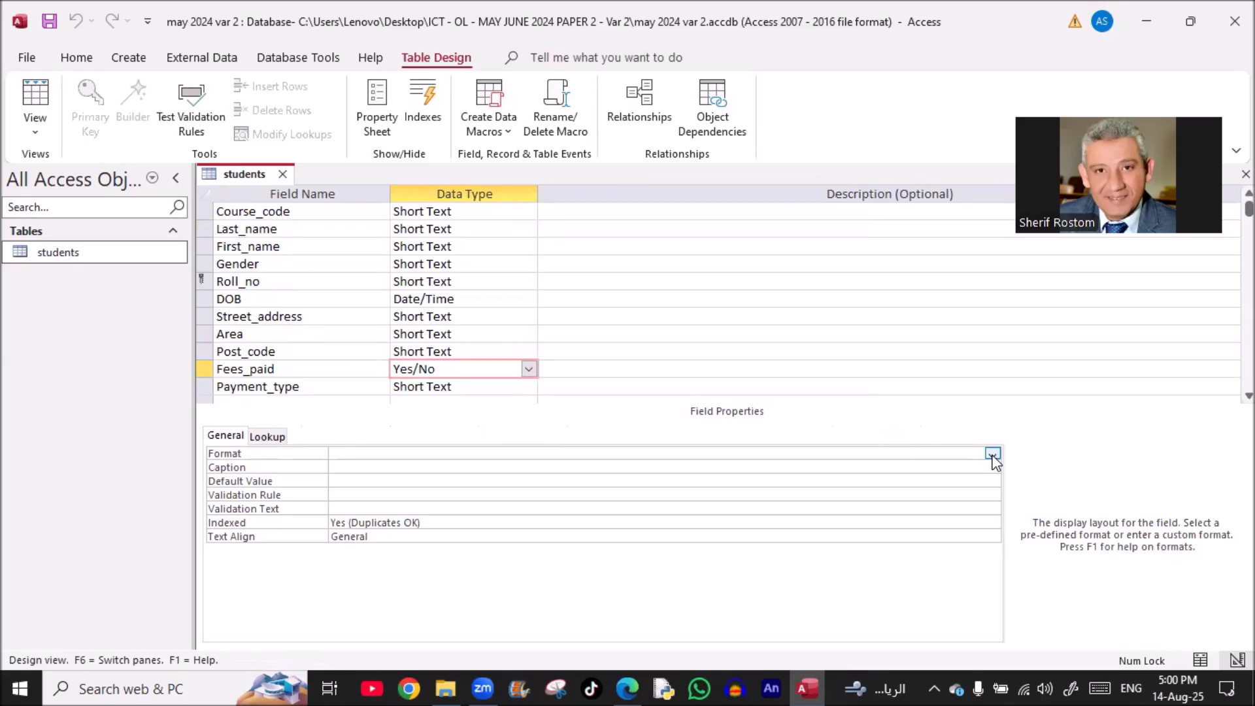
left_click(993, 454)
left_click(427, 479)
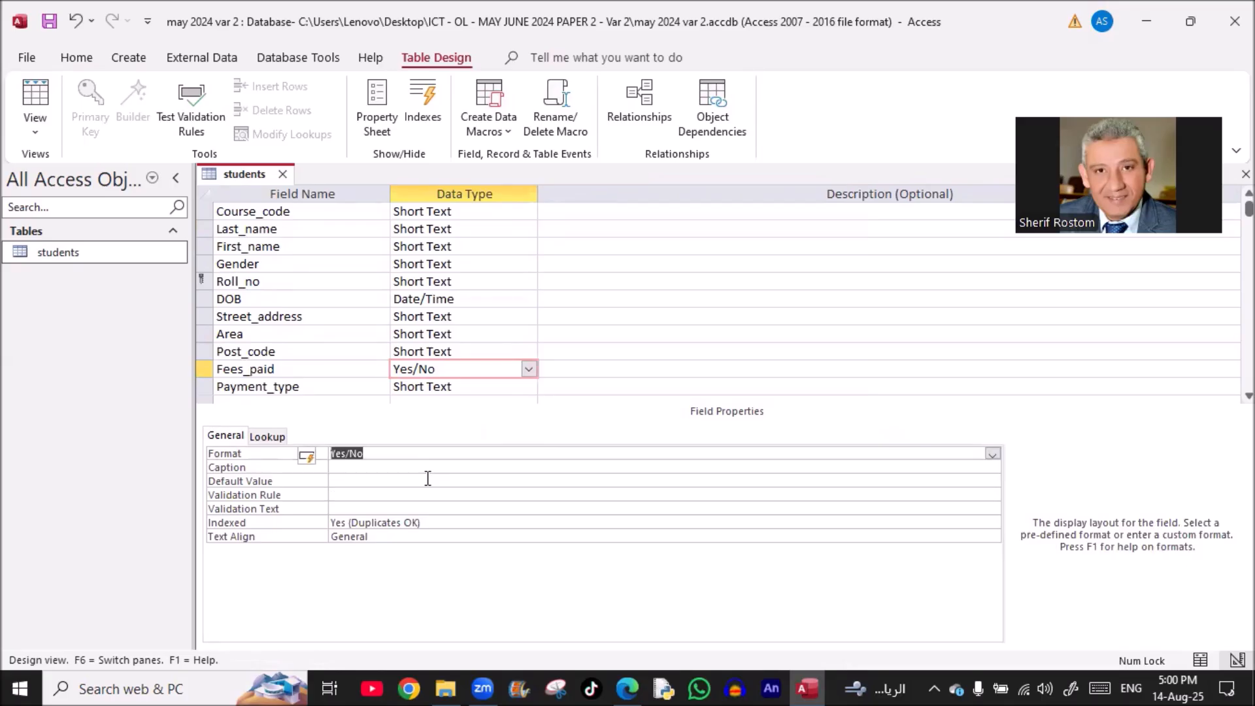
Save the students table design, check the records in Datasheet View, and close the table
right_click(243, 172)
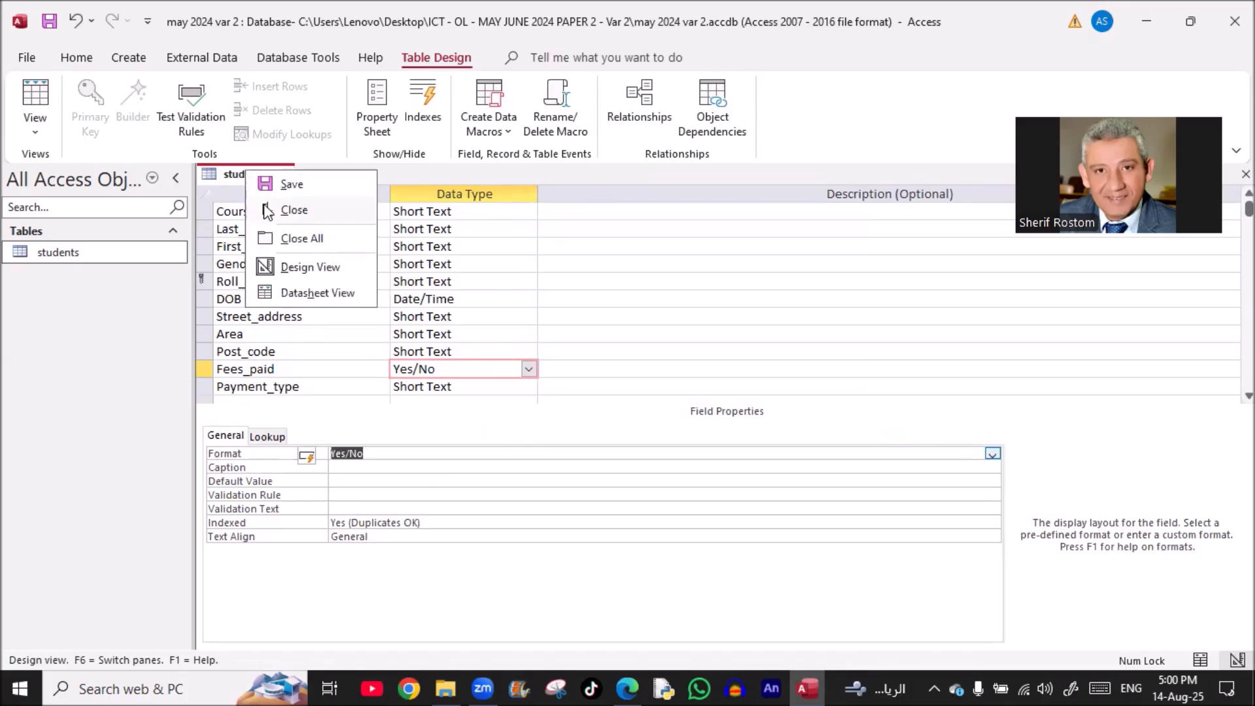
left_click(291, 185)
right_click(237, 178)
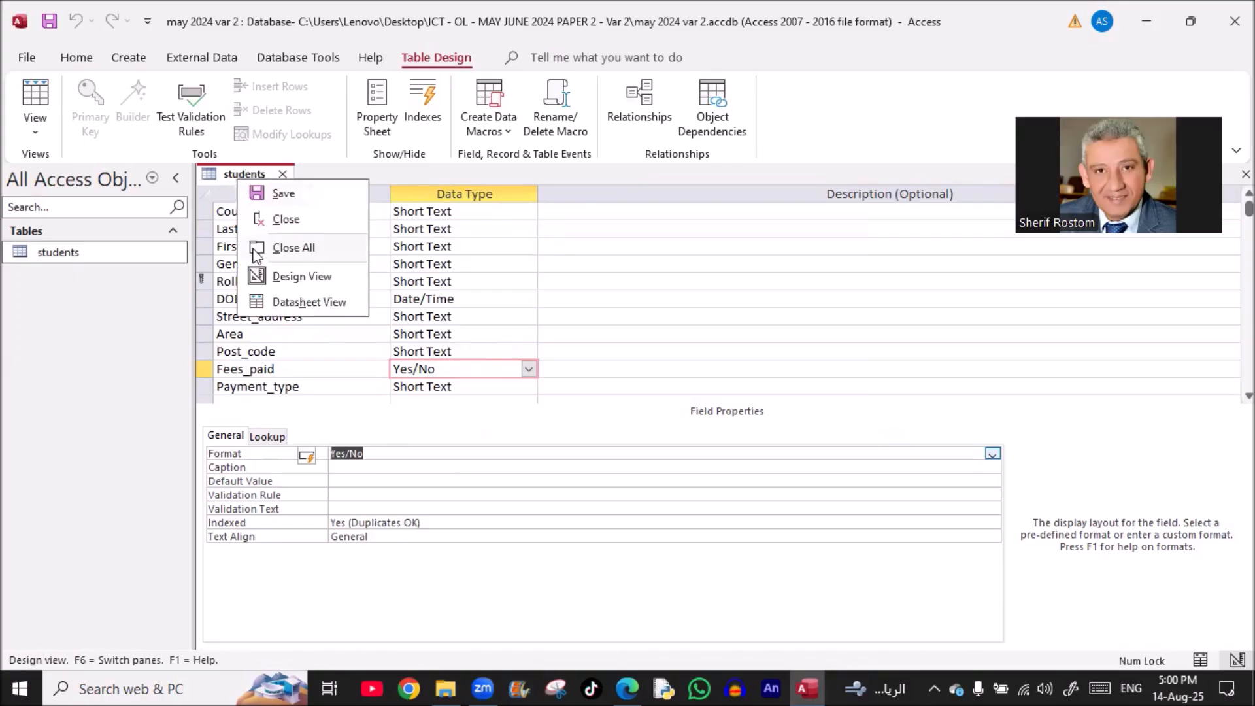
left_click(268, 299)
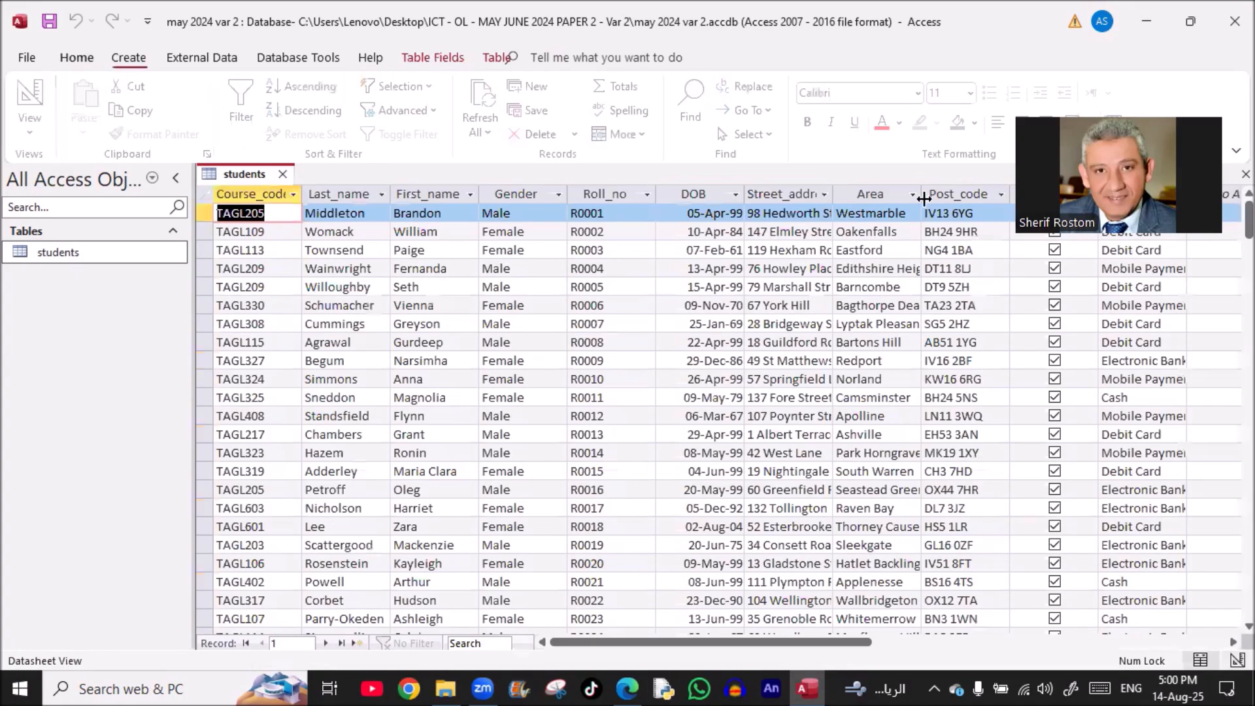
left_click(282, 174)
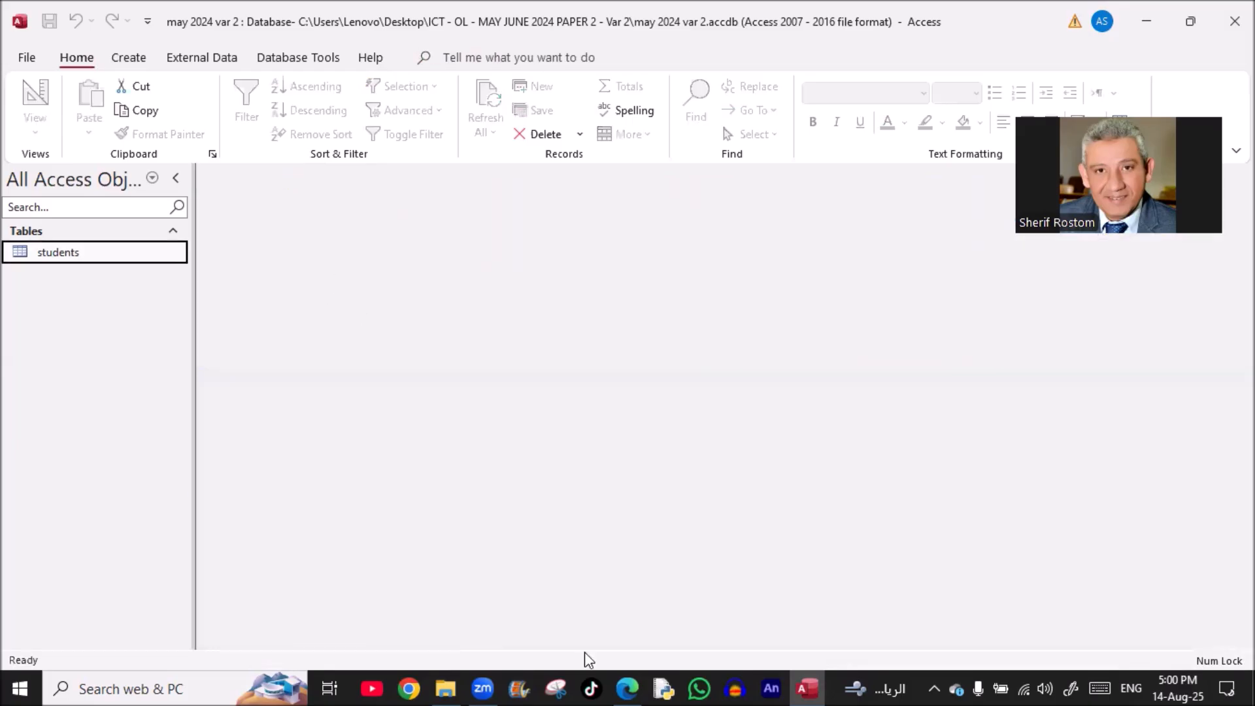
Highlight the question paper's requirement for a screenshot showing field names, data types and primary key, and switch back to Access
left_click(626, 688)
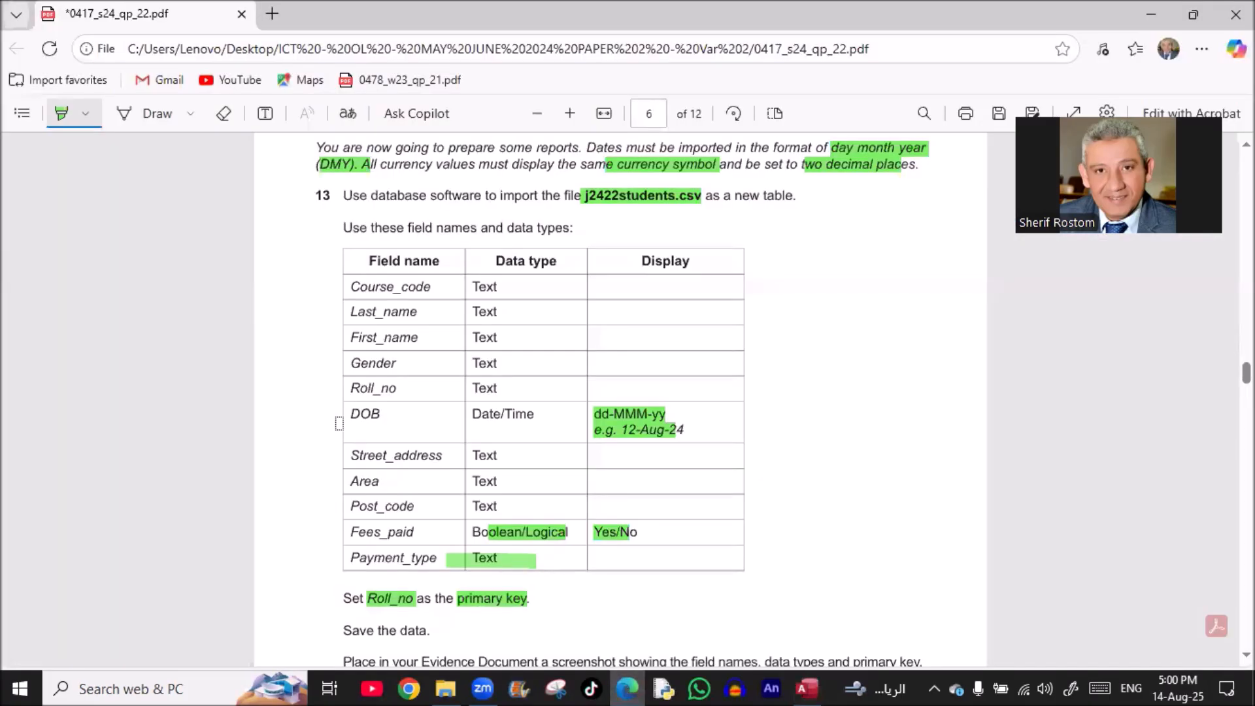
scroll(337, 424, "down", 3)
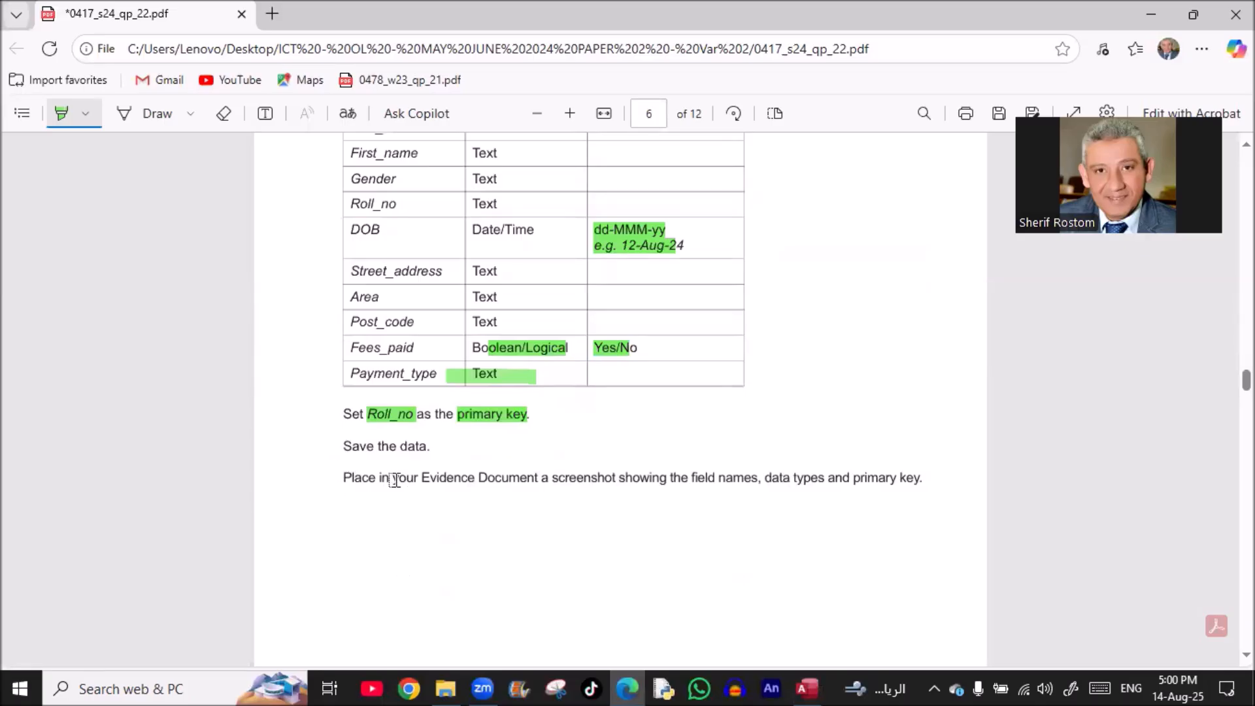
left_click_drag(544, 478, 881, 477)
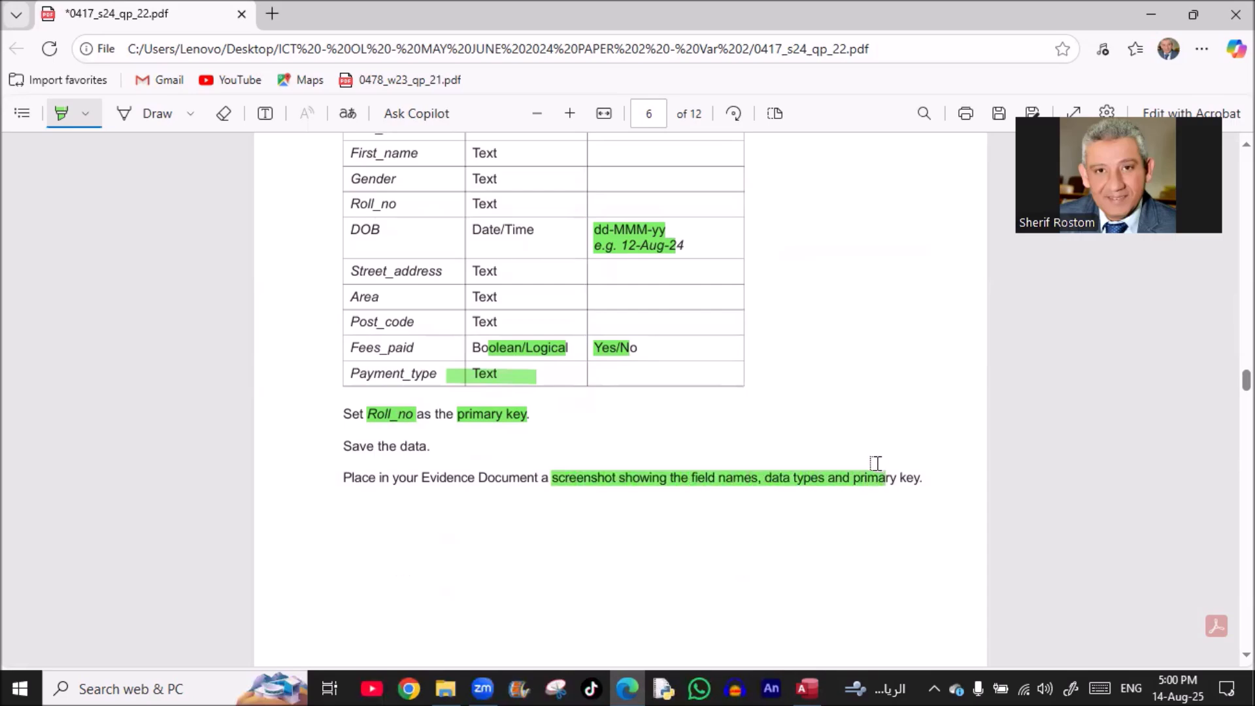
key("alt+Tab")
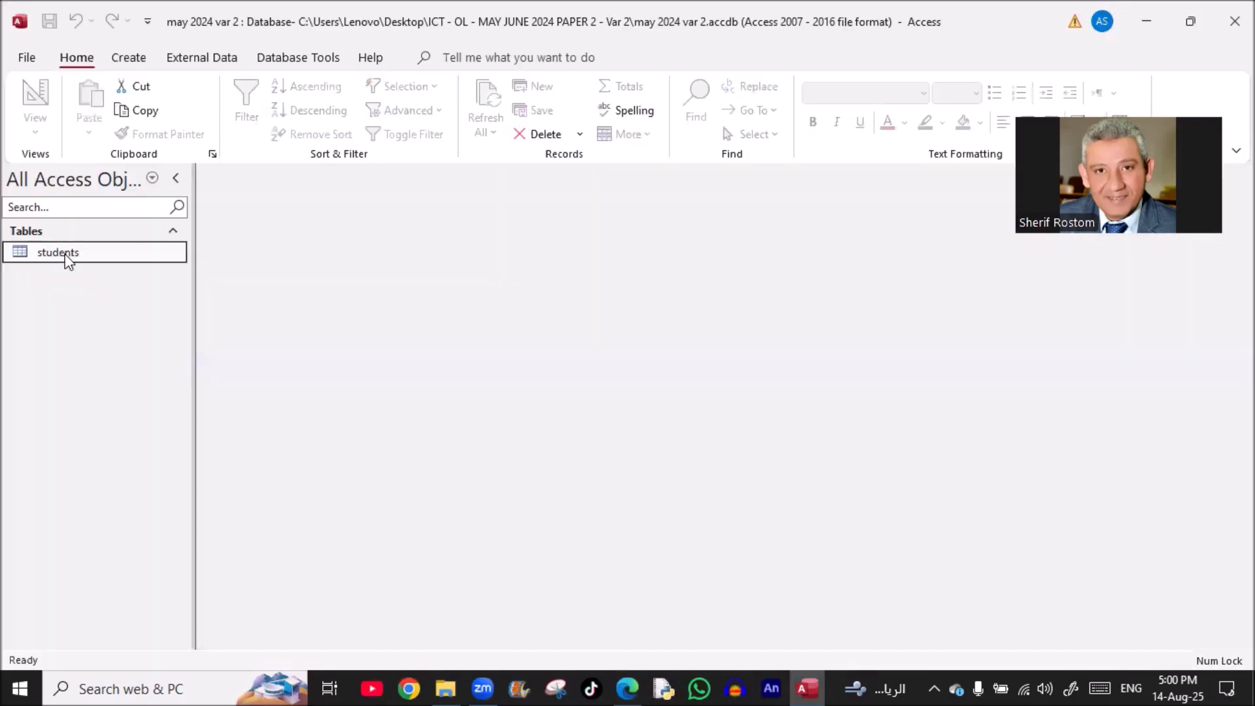
Open the students table in Design View and capture its field names, data types and primary key with Snipping Tool
right_click(67, 257)
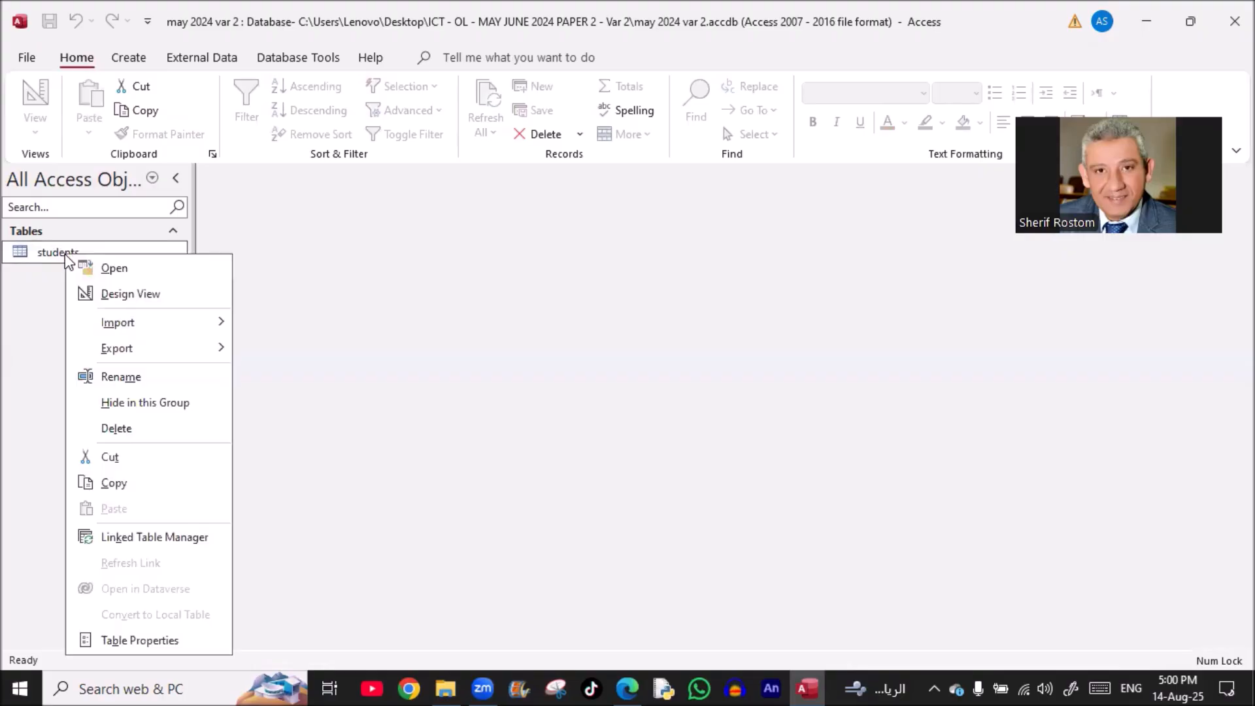
left_click(124, 293)
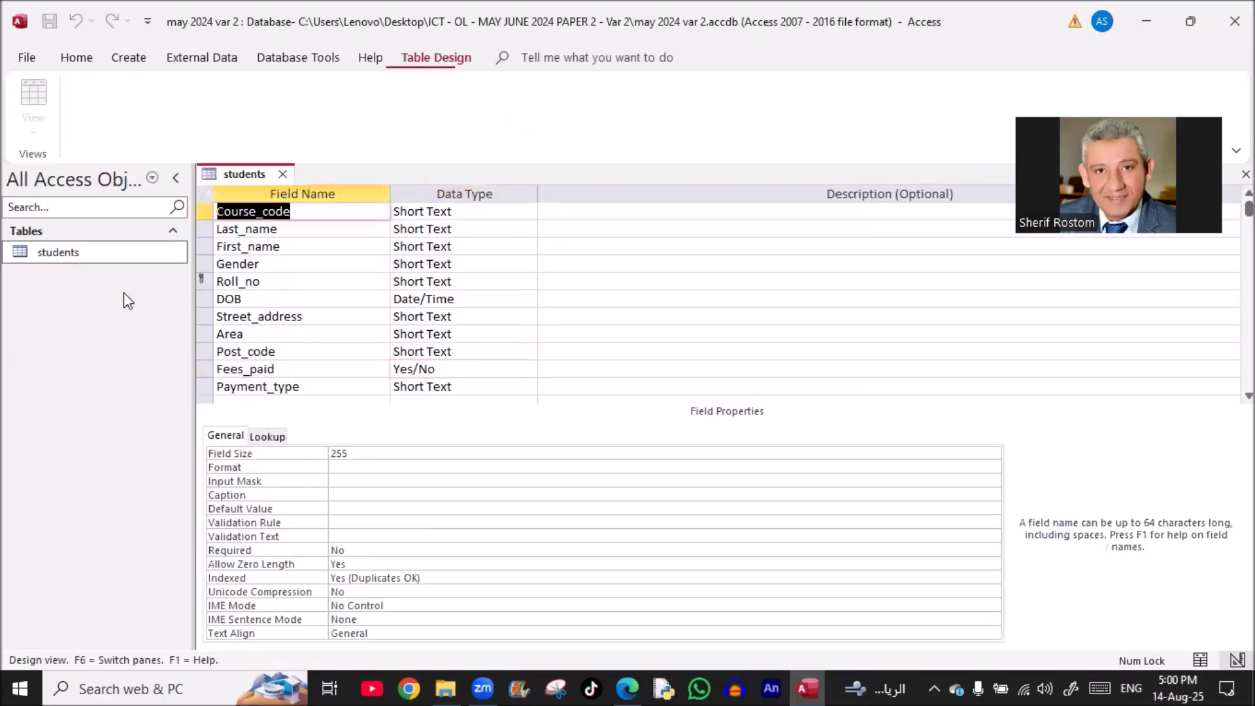
left_click(556, 687)
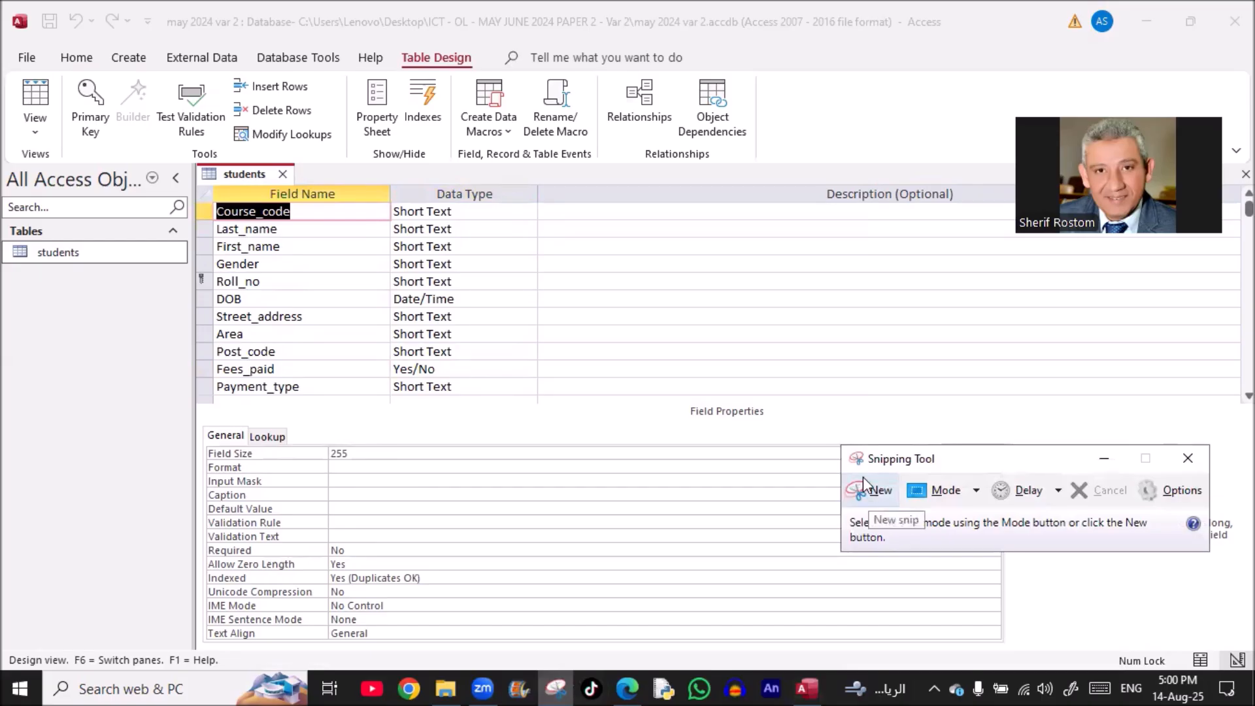
left_click(864, 480)
left_click_drag(196, 165, 506, 409)
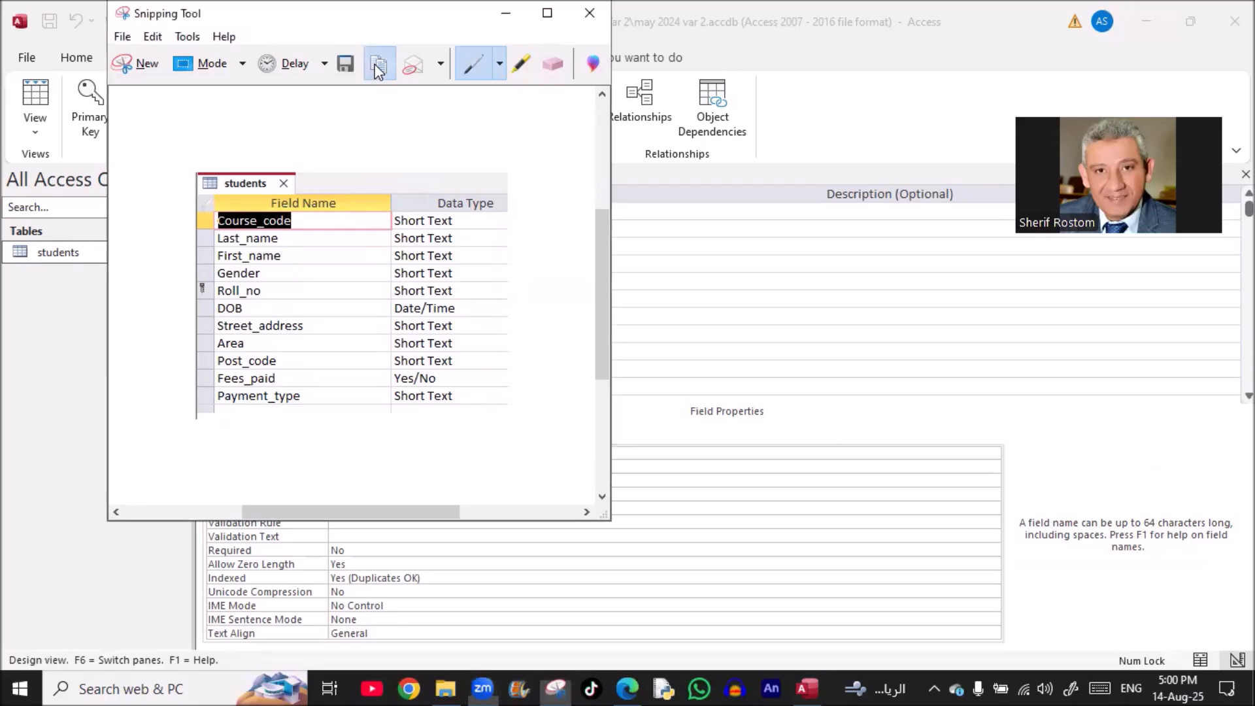
Open Evidence_7777.docx, find the Step 13 evidence section, and check the matching task number in the question paper
left_click(446, 686)
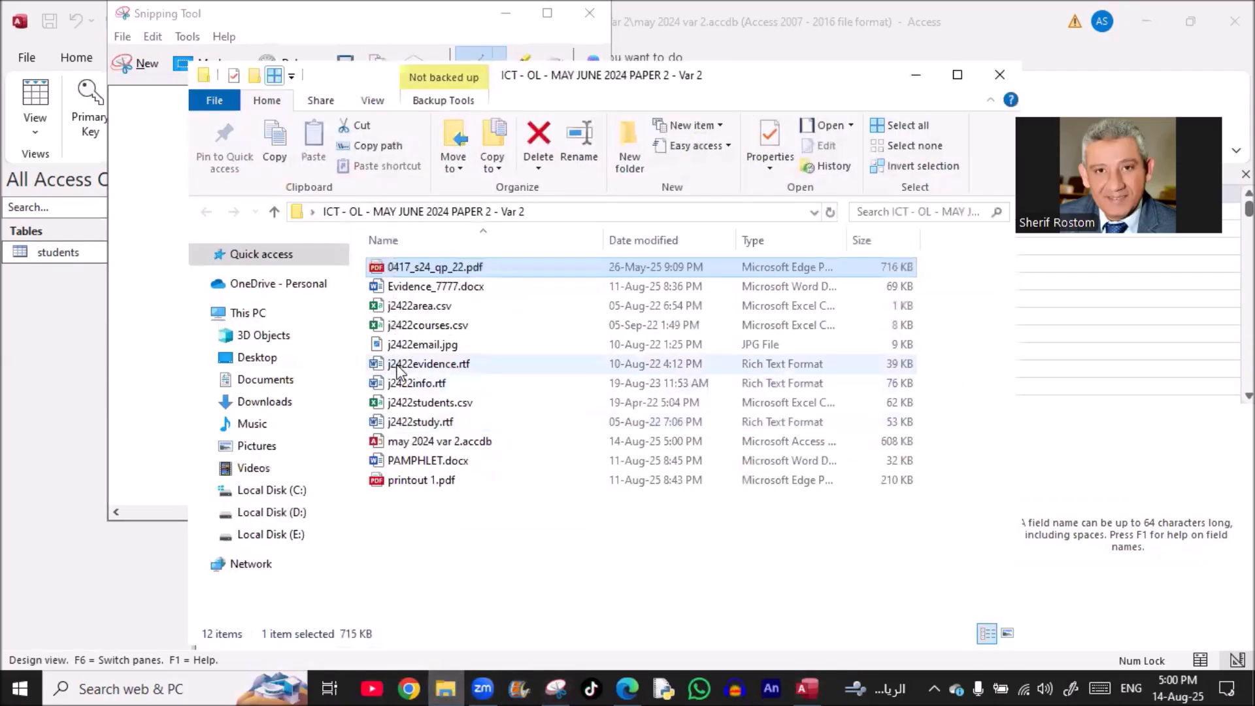
double_click(410, 289)
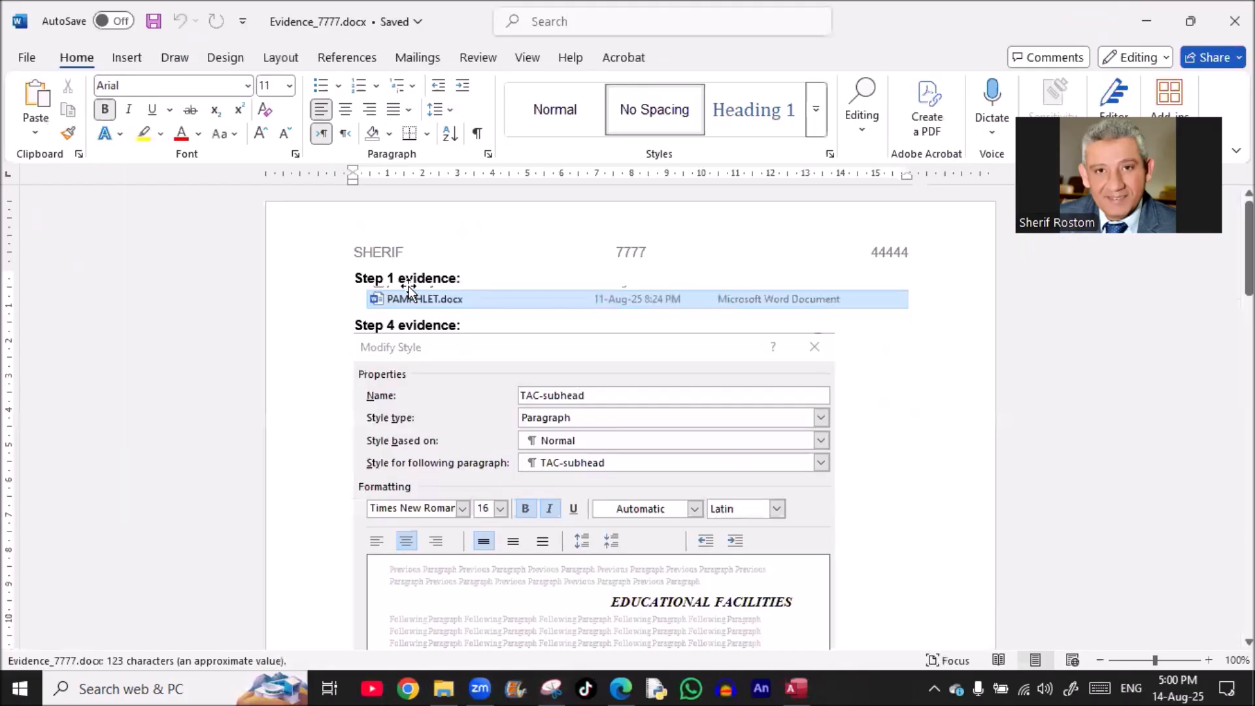
scroll(349, 422, "down", 3)
scroll(347, 423, "down", 12)
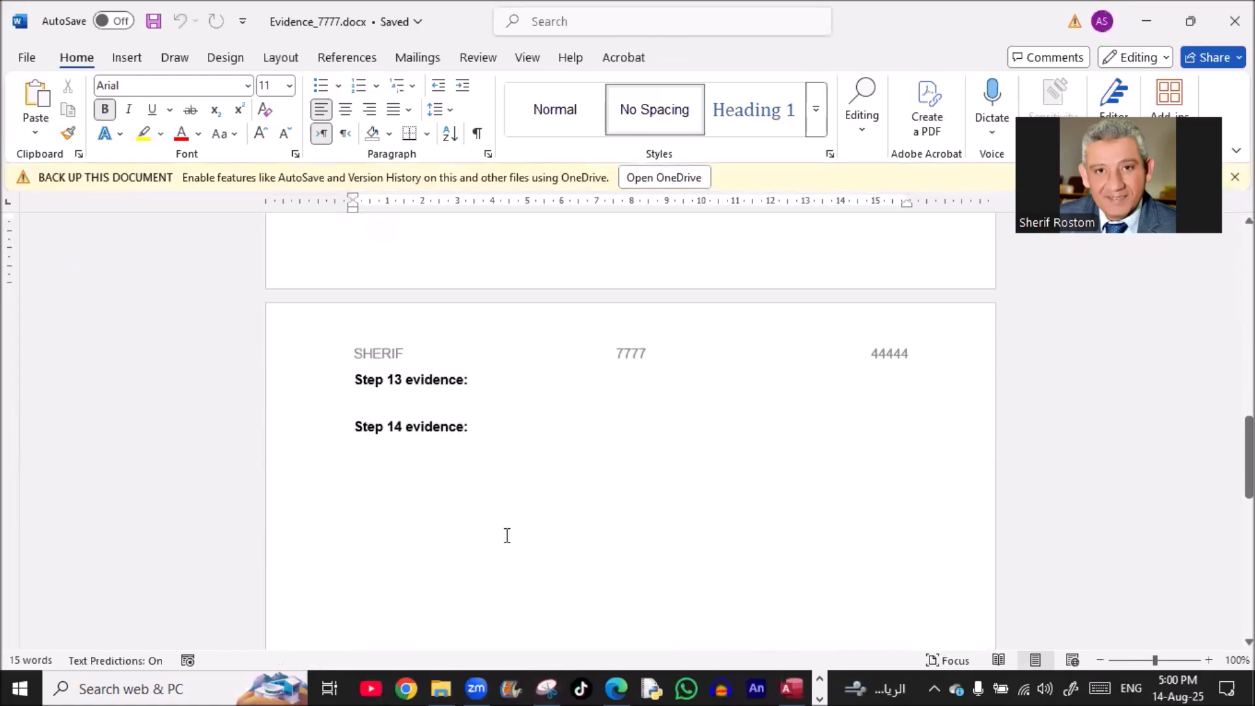
left_click(616, 688)
scroll(332, 486, "up", 6)
scroll(331, 482, "down", 4)
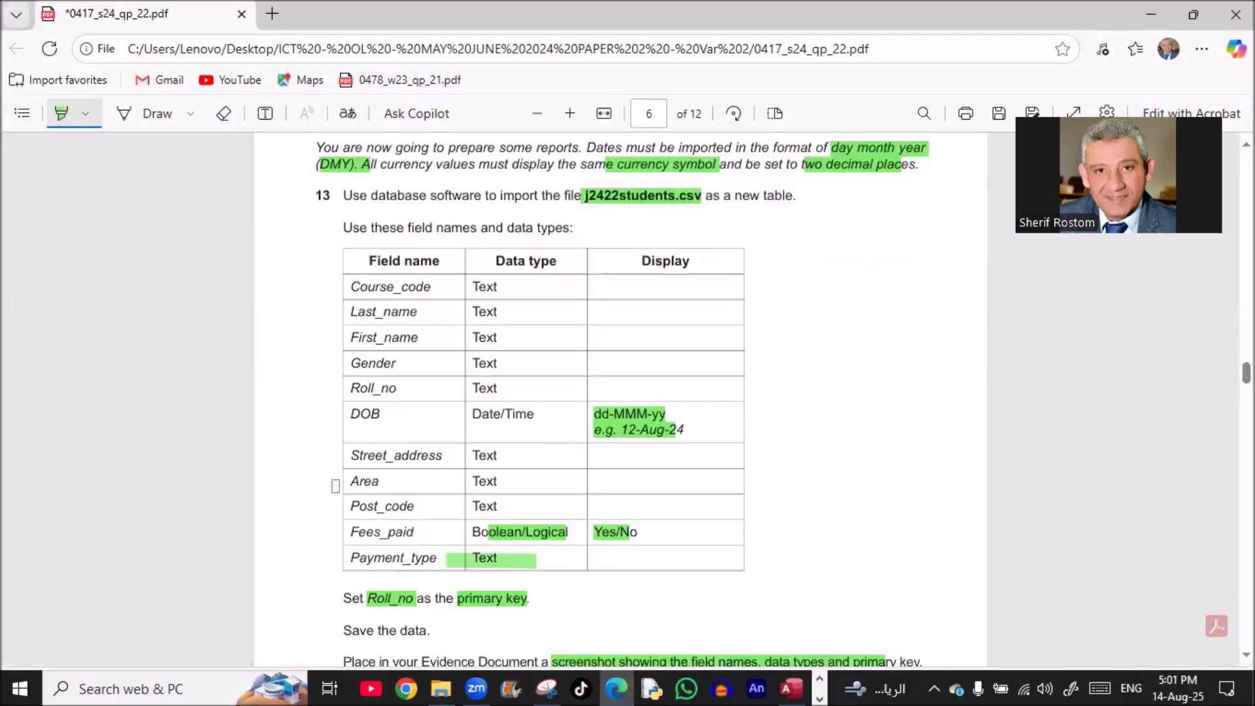
key("alt+Tab")
Insert about twenty blank lines below the Step 13 evidence heading in the evidence document
left_click(358, 394)
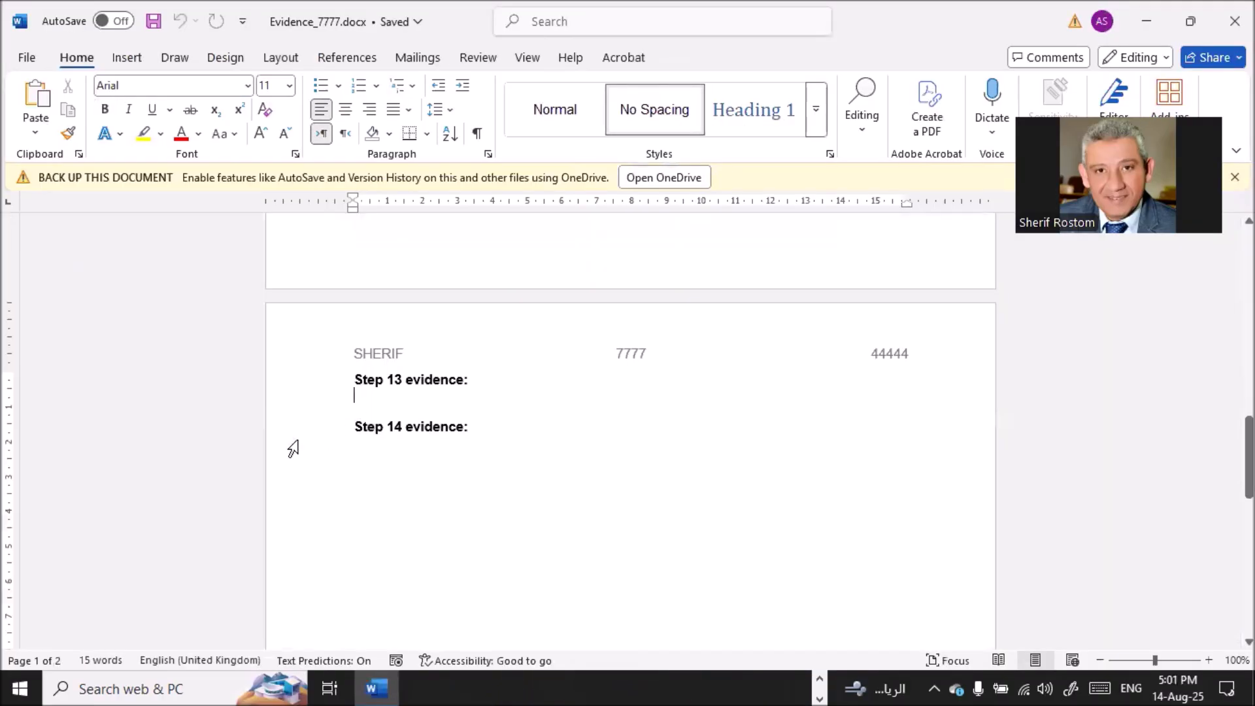
key("Return")
key("Return")
key("Return")
key("Return")
key("Return")
key("Return")
key("Return")
key("Return")
key("Return")
key("Return")
key("Return")
key("Return")
key("Return")
key("Return")
key("Return")
key("Return")
key("Return")
key("Return")
key("Return")
key("Return")
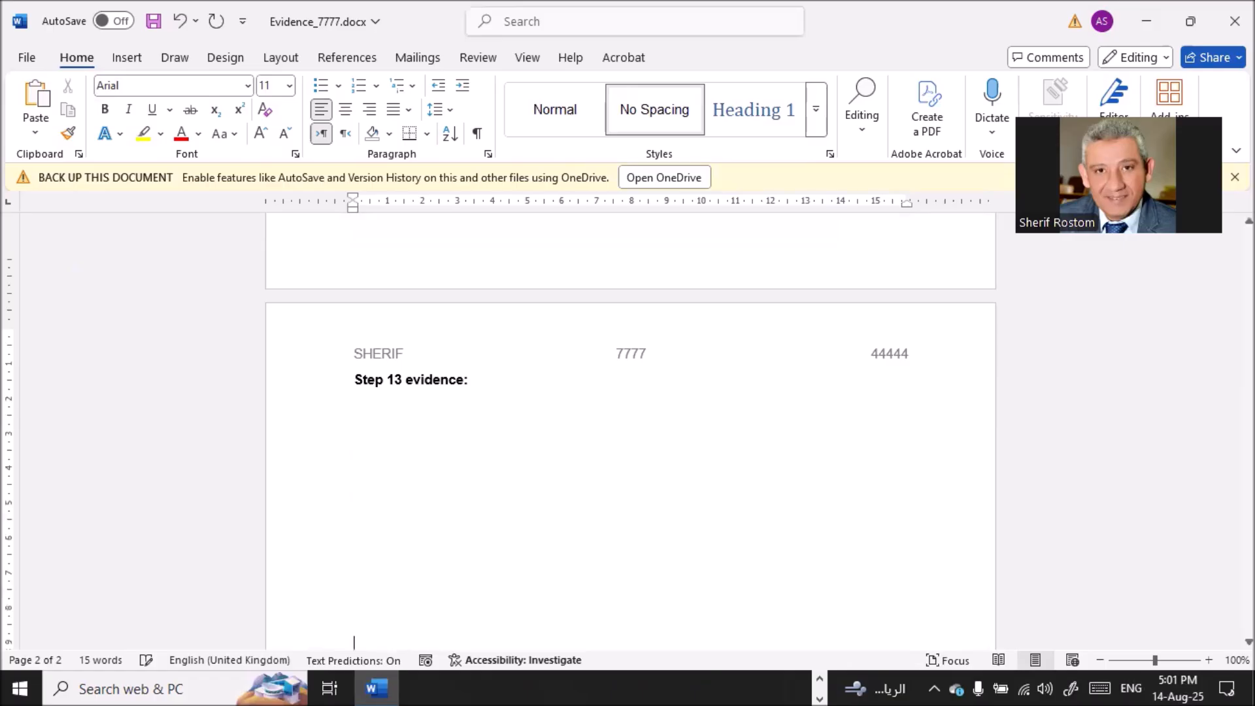
Paste the students table screenshot under Step 13 evidence and set its text wrapping to Behind Text
left_click(353, 325)
key("ctrl+v")
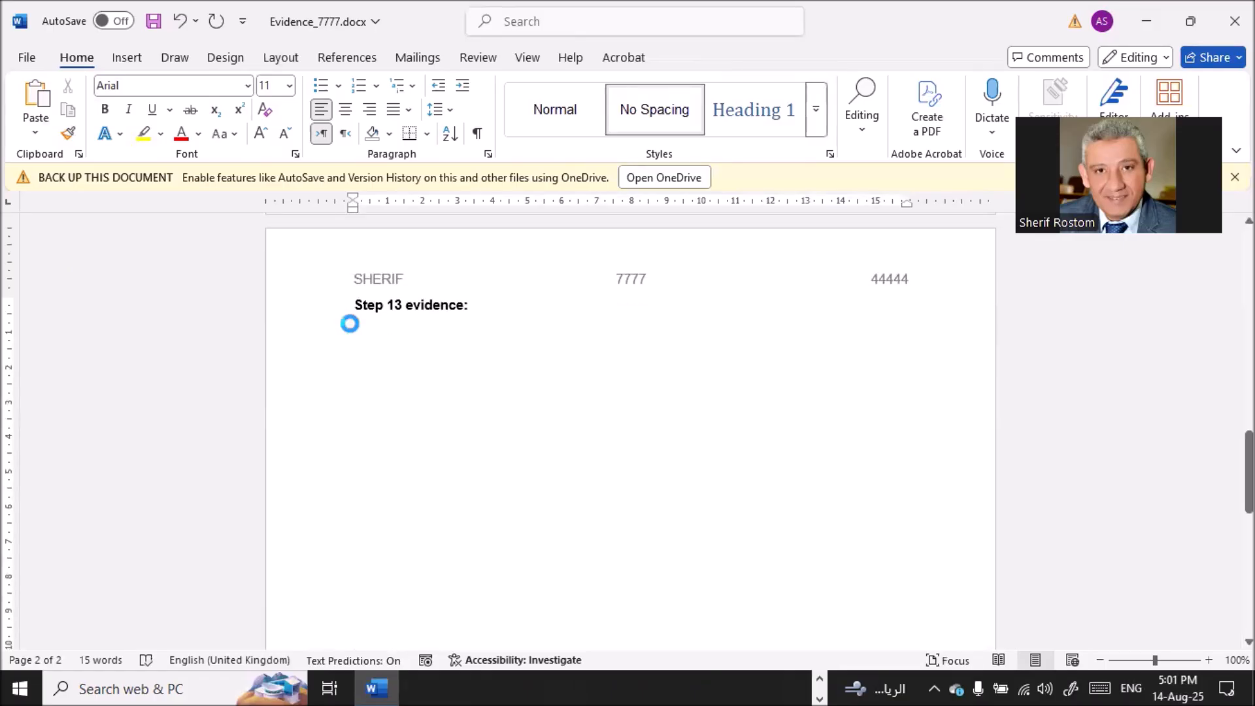
left_click(484, 362)
left_click(691, 325)
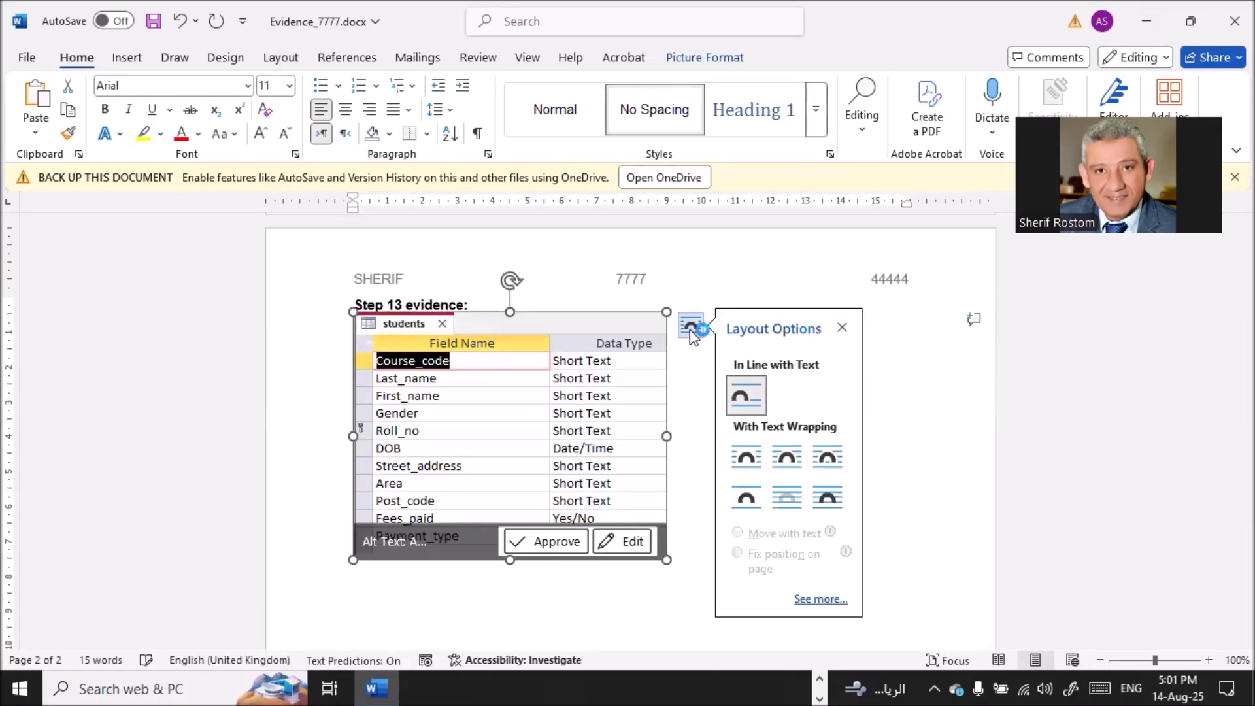
left_click(787, 497)
Delete the surplus blank lines between the screenshot and the Step 14 evidence heading, and save the document
scroll(440, 564, "down", 3)
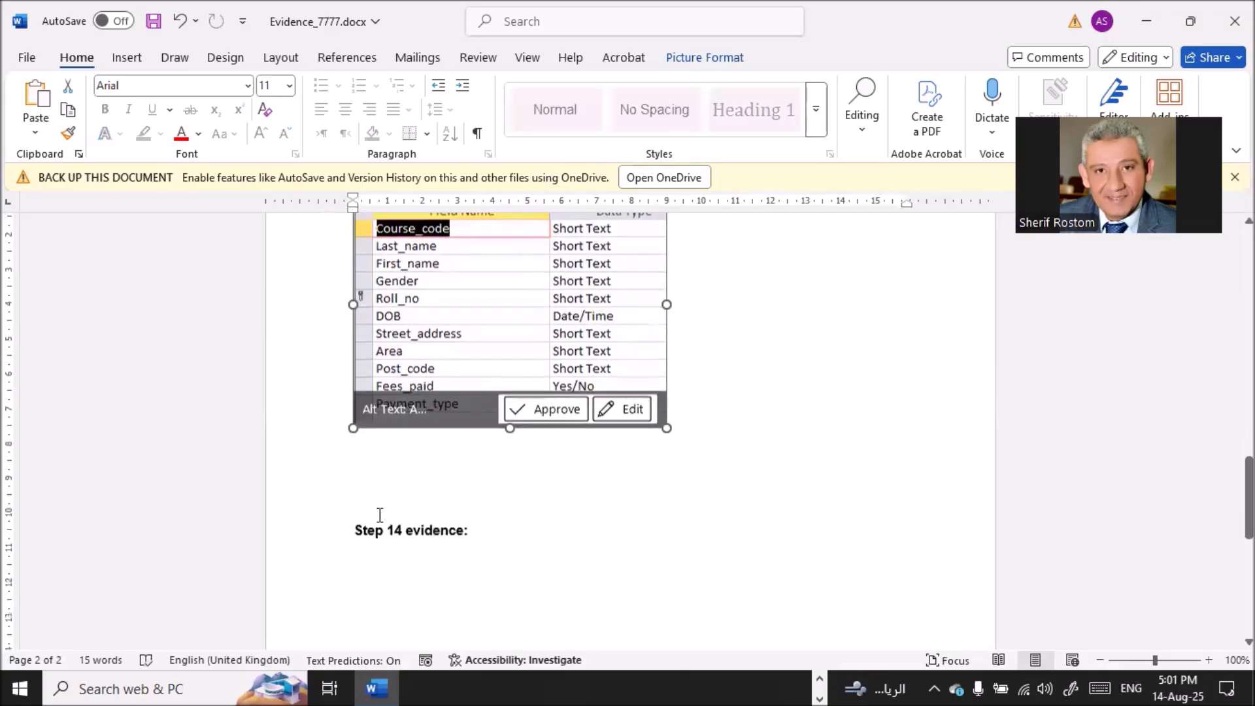
left_click(335, 465)
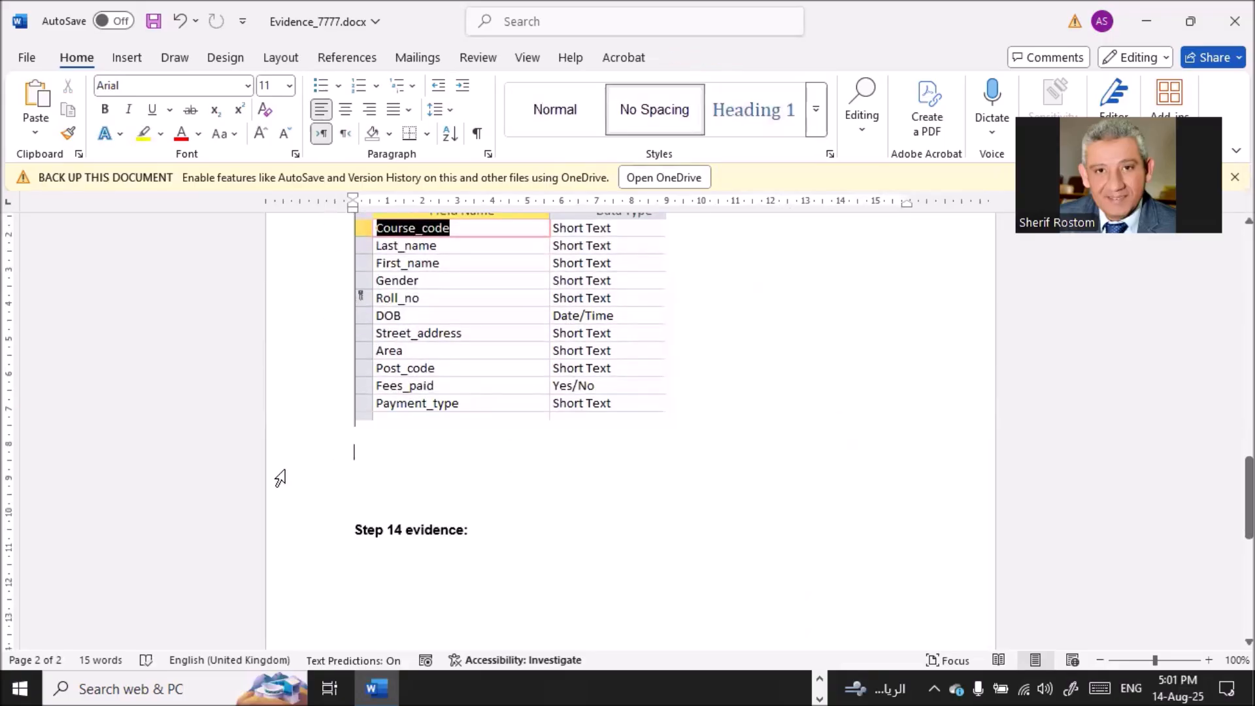
key("Delete")
key("Delete")
key("Delete")
key("Delete")
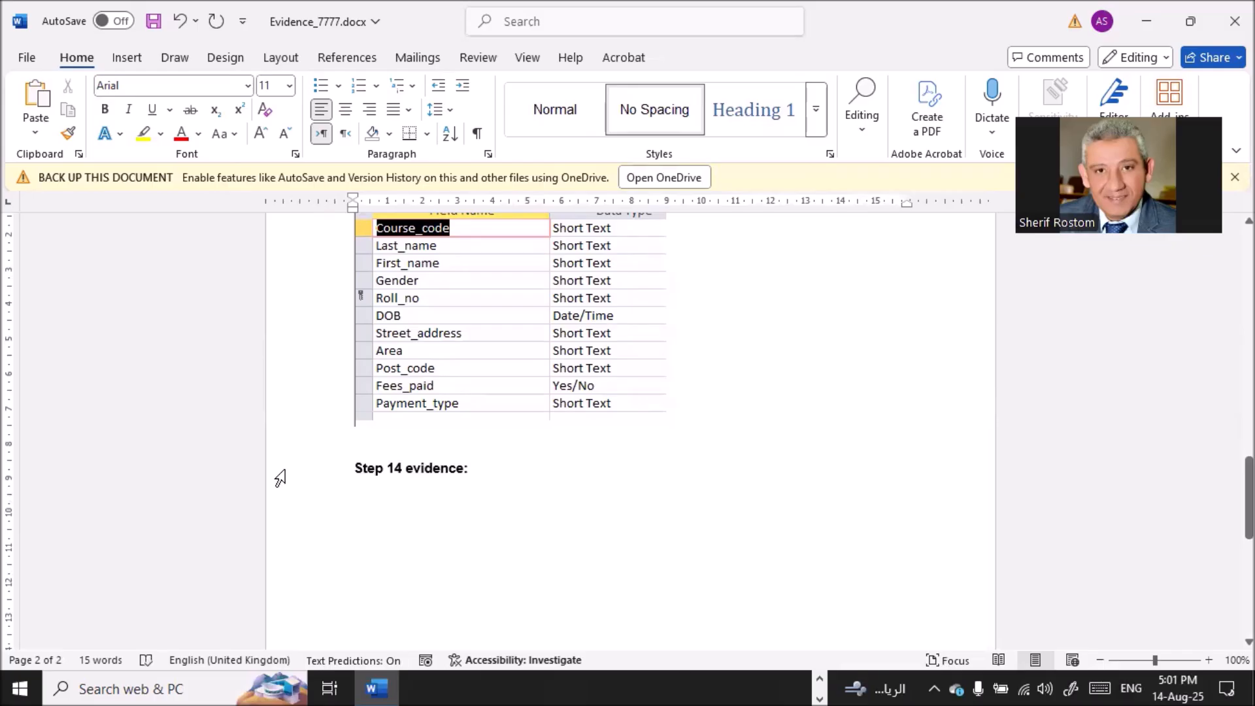
key("Delete")
left_click(153, 21)
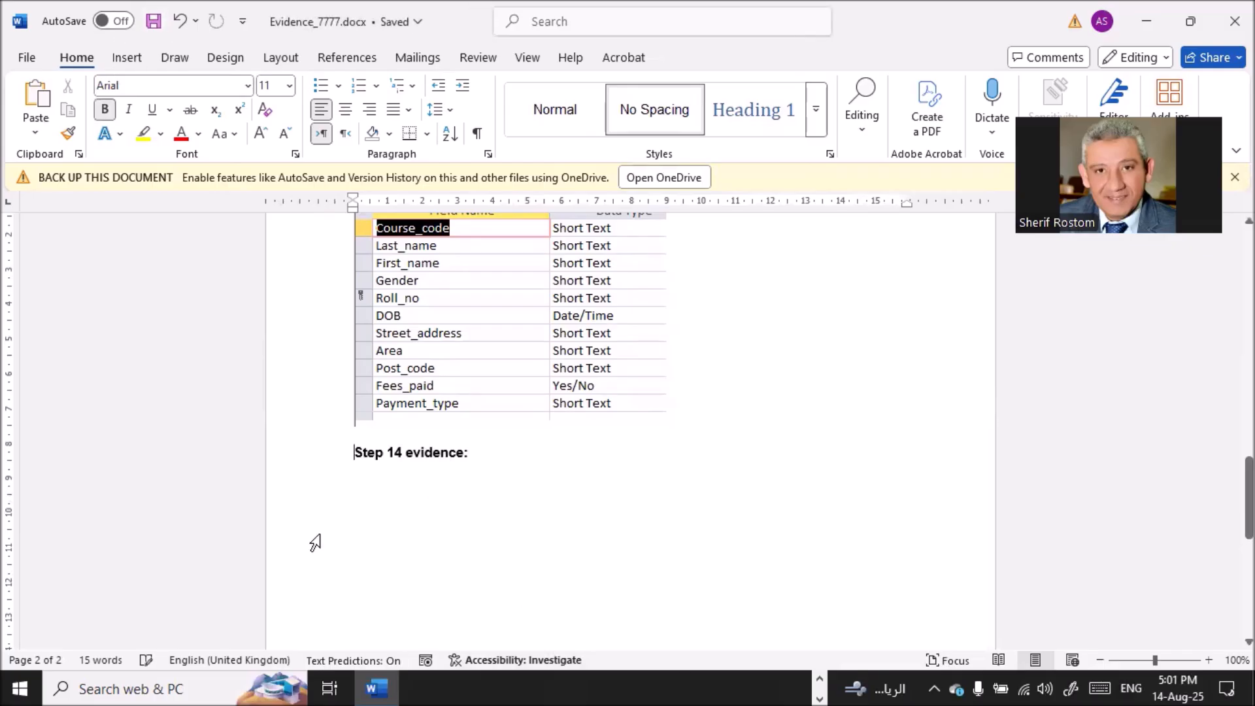
Highlight the question paper's courses.csv import instructions: the file name, Course_ID as primary key, and the Evidence Document requirement
key("alt+Tab")
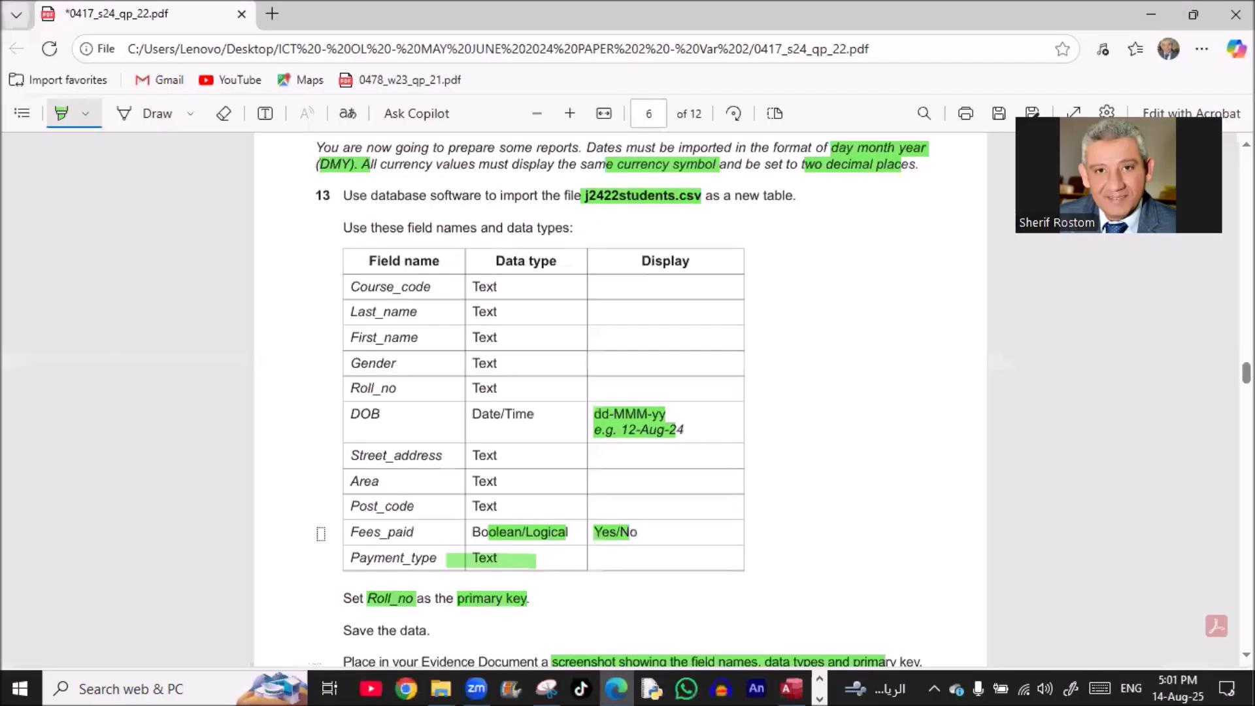
scroll(205, 516, "down", 5)
scroll(412, 502, "down", 10)
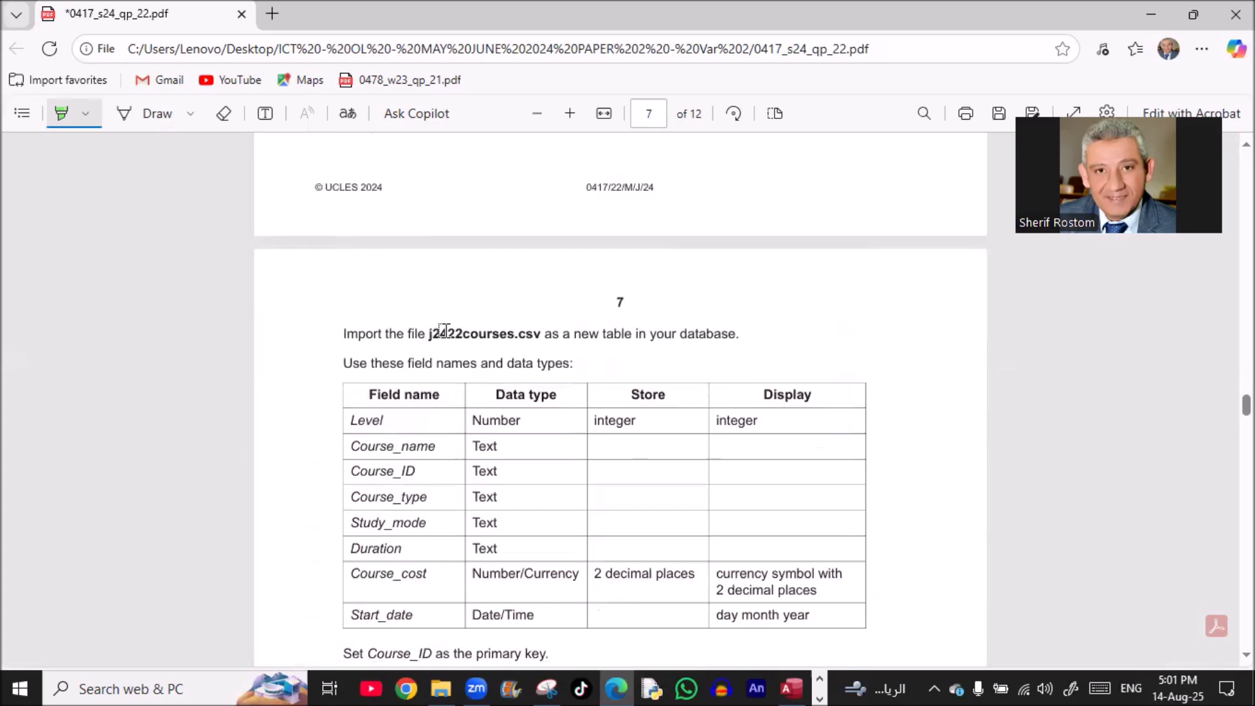
left_click_drag(463, 332, 534, 332)
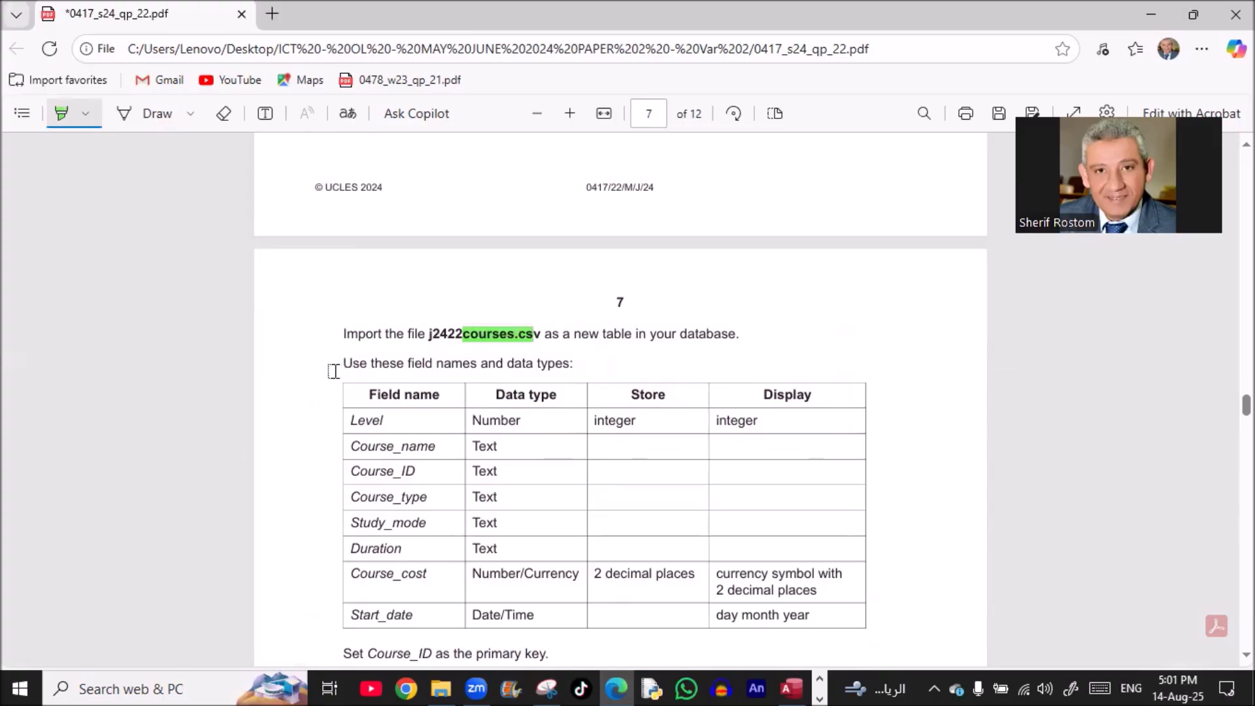
scroll(335, 392, "down", 3)
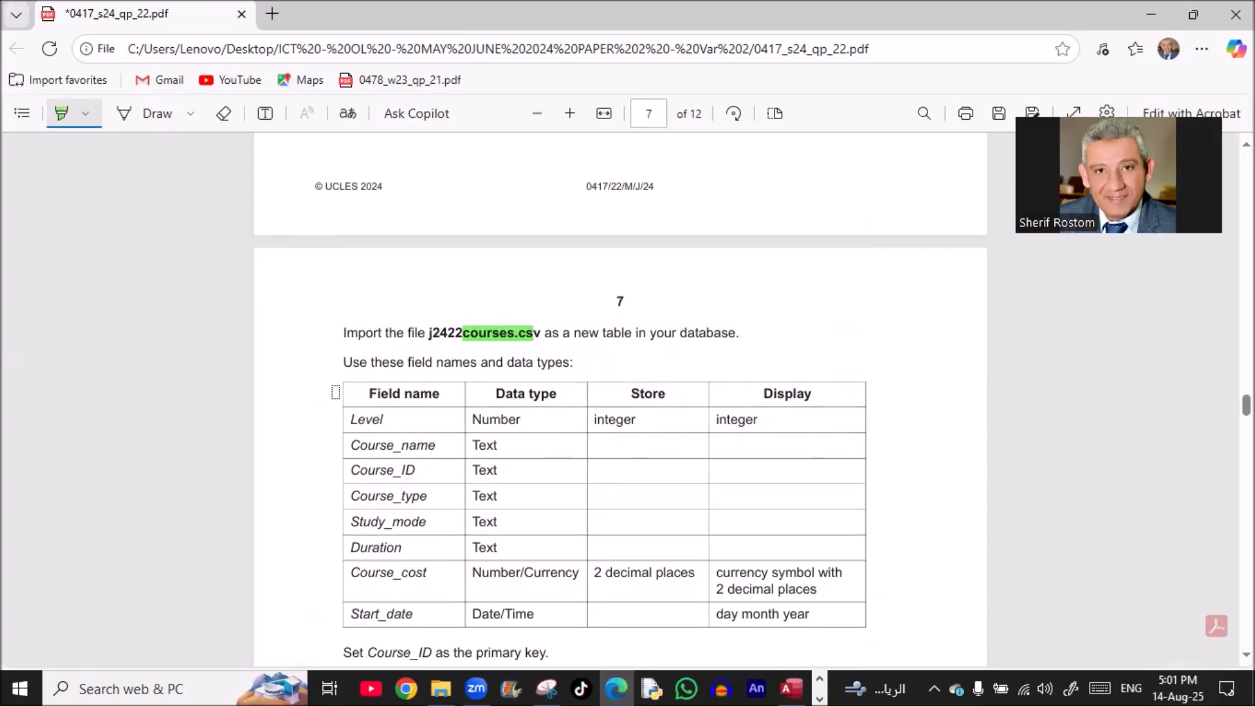
left_click_drag(366, 468, 536, 469)
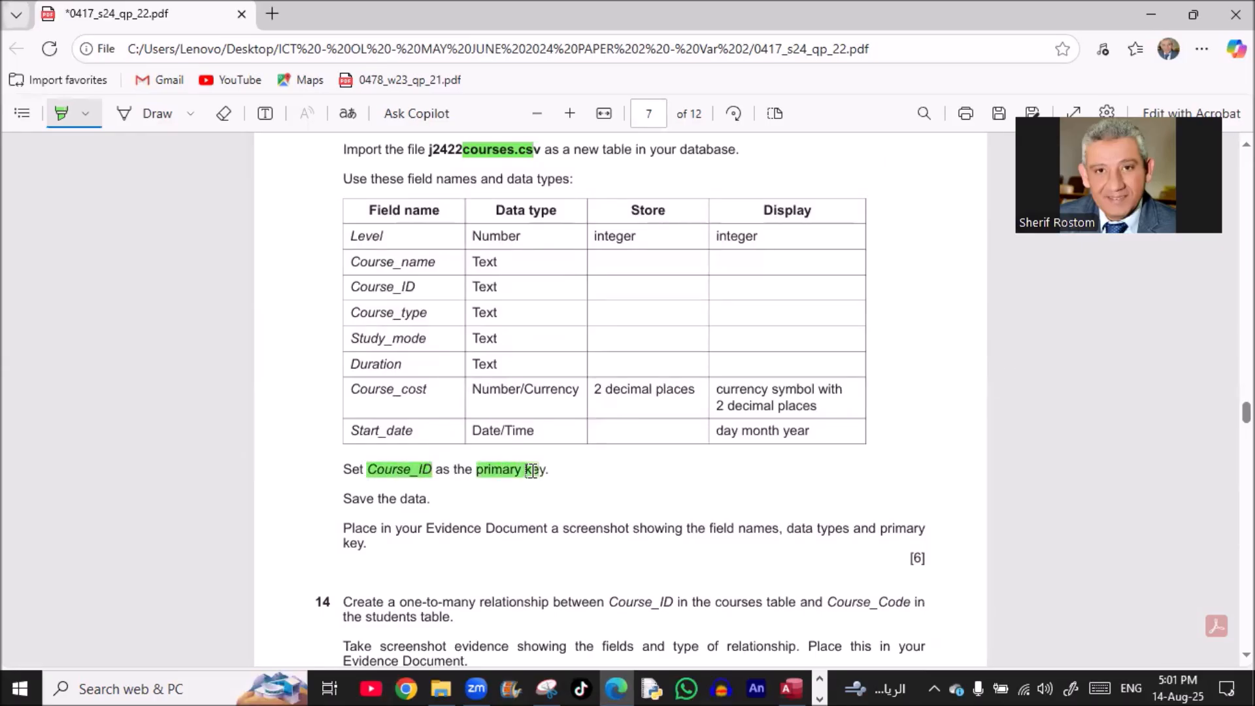
left_click_drag(395, 528, 545, 528)
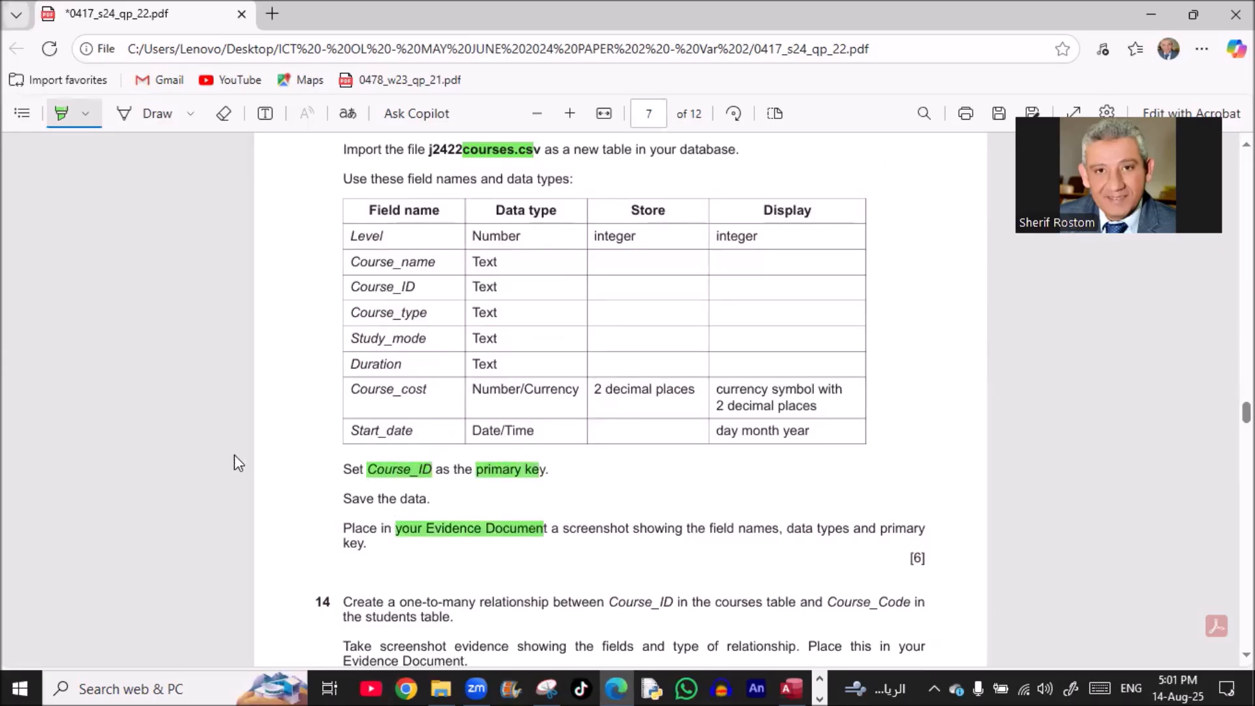
Switch back to the Access database and close the students table
key("alt+Tab")
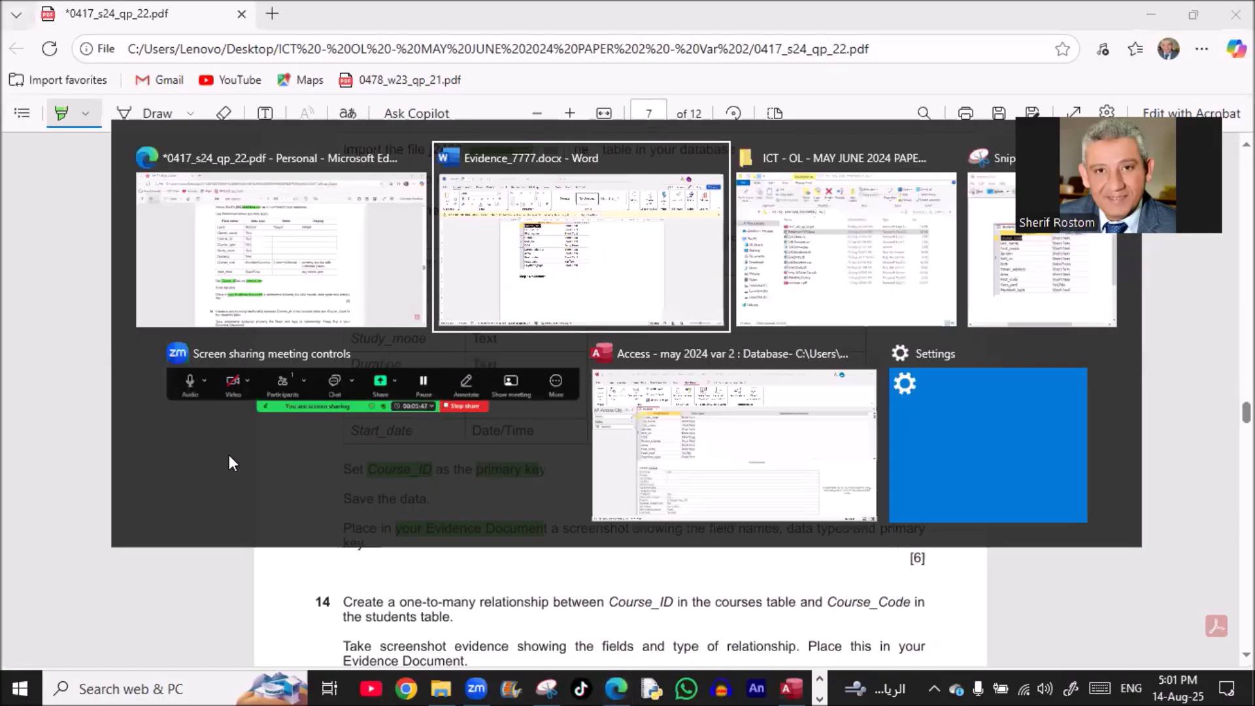
key("alt+Tab")
key("alt+Tab")
key("alt+Tab")
key("alt+Tab")
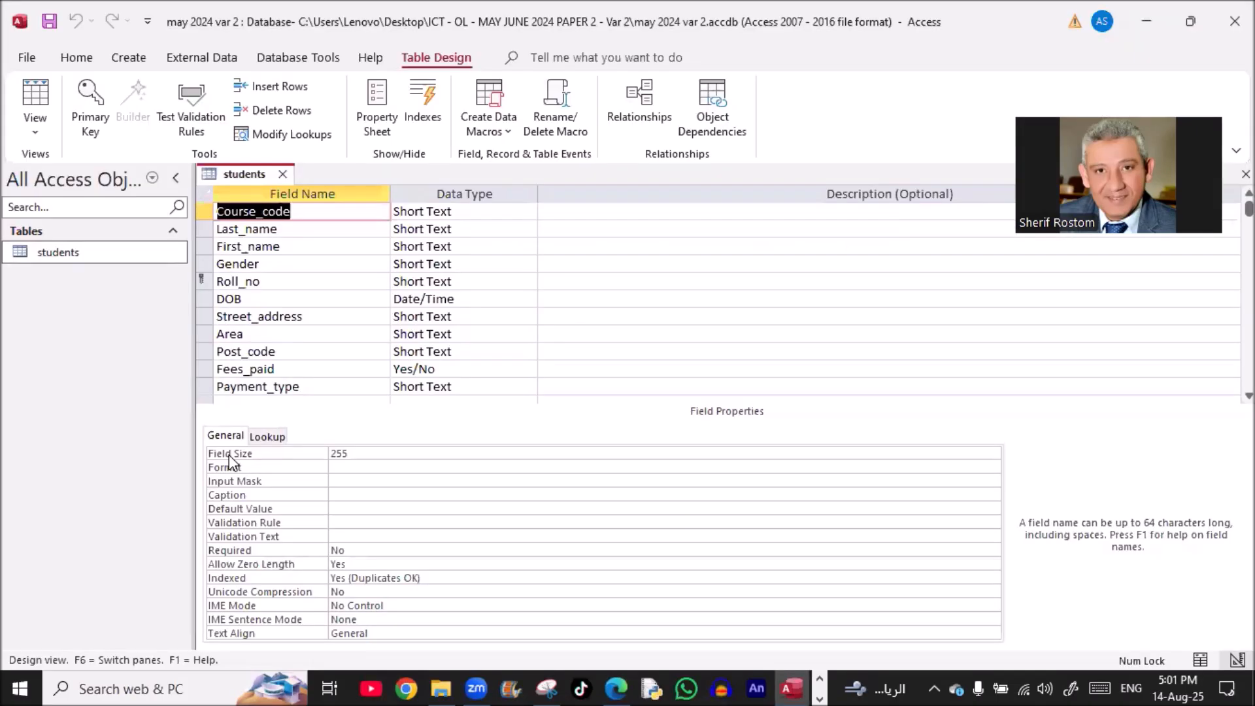
right_click(95, 256)
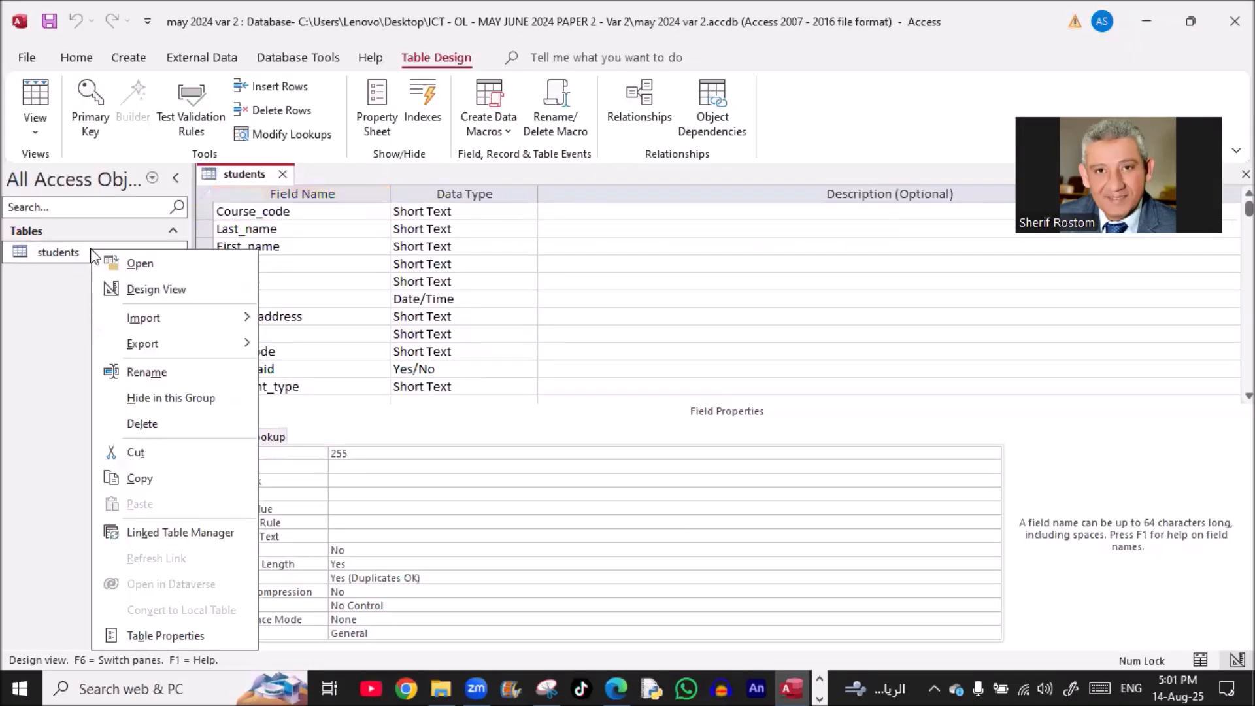
left_click(283, 174)
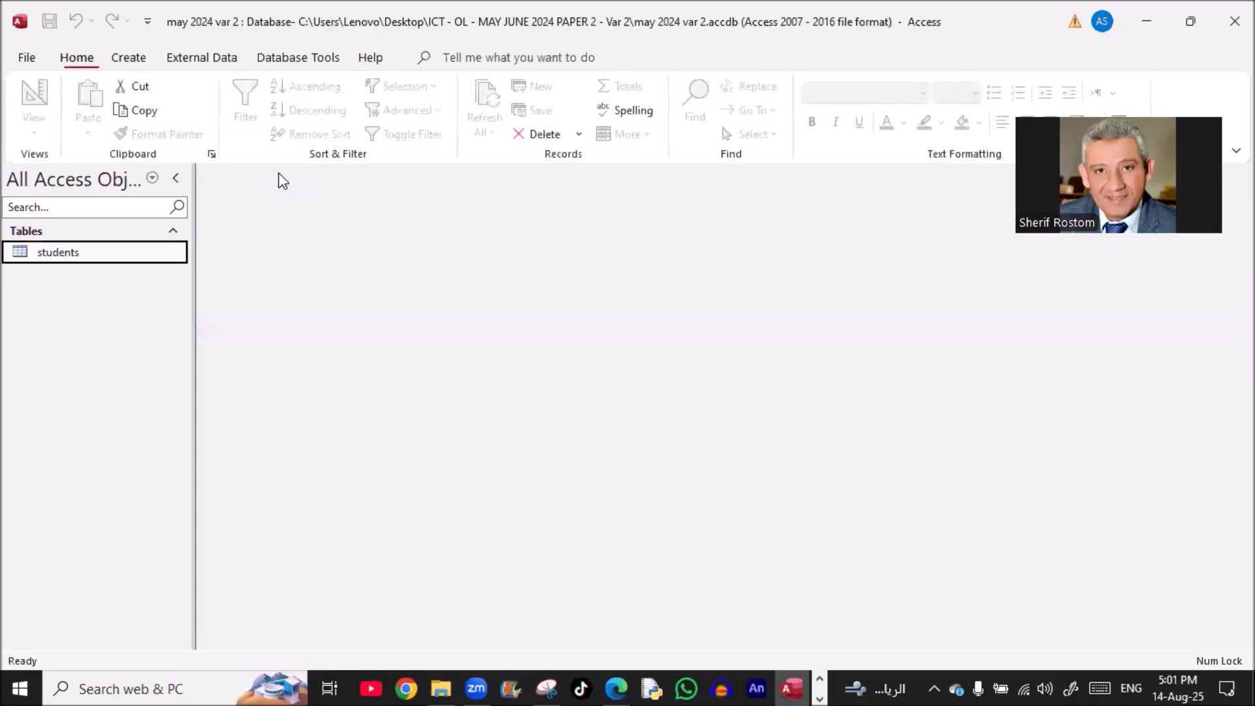
Start a text file import of j2422courses.csv into a new table in the current database
right_click(93, 259)
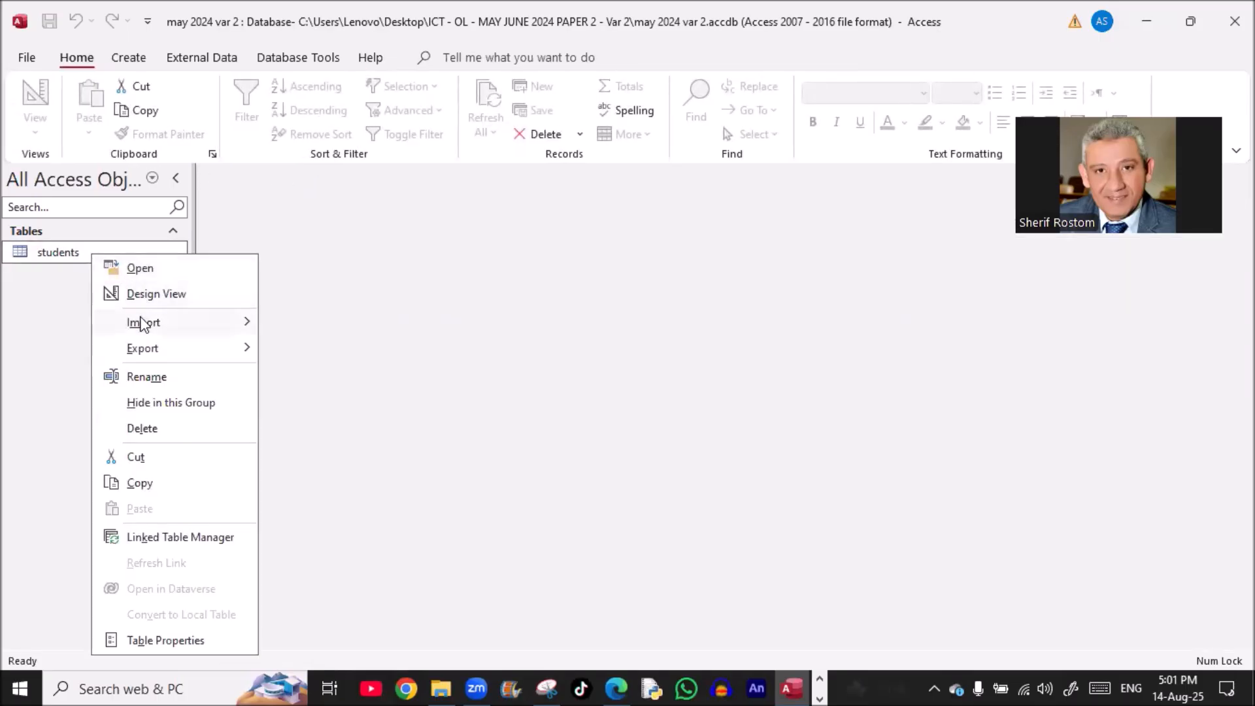
mouse_move(144, 322)
left_click(290, 423)
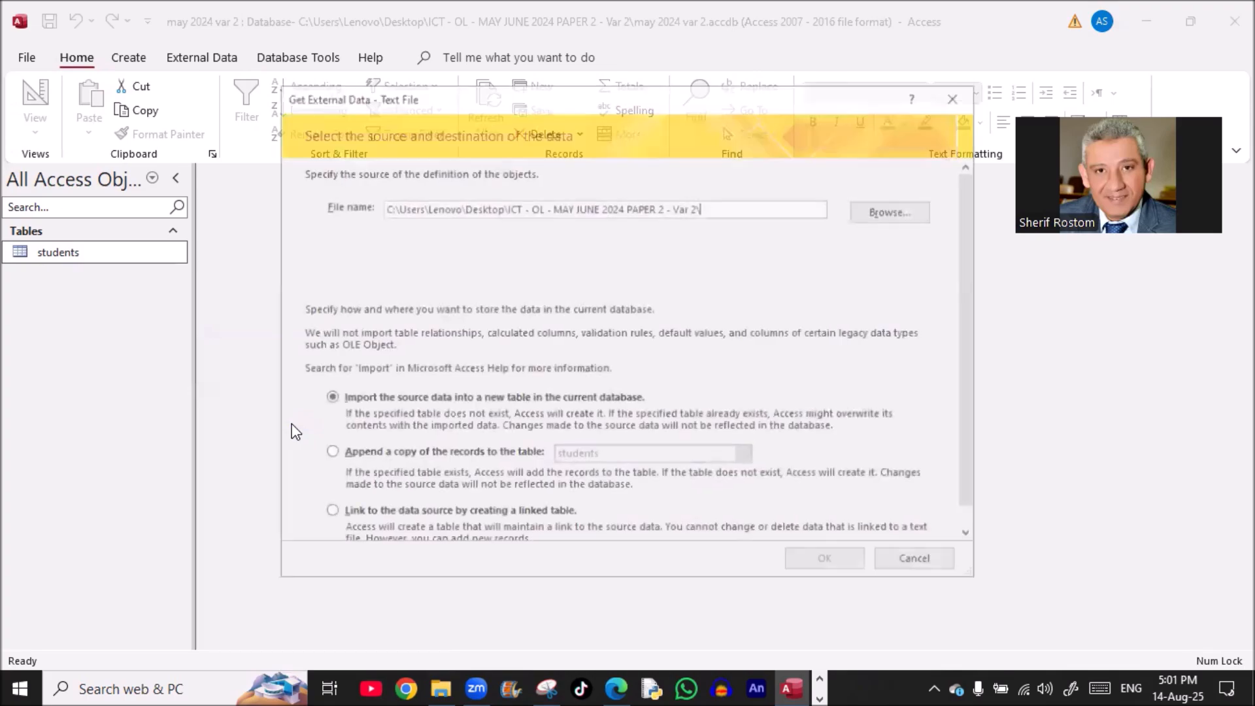
left_click(876, 210)
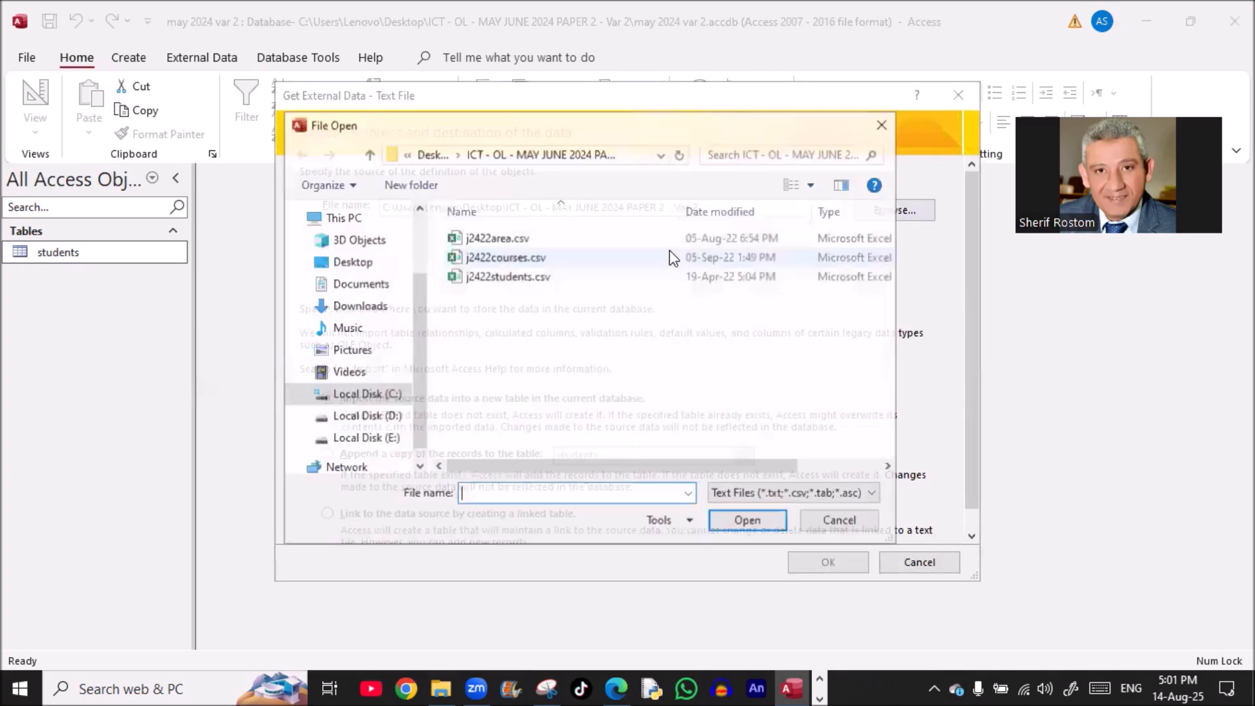
left_click(510, 258)
double_click(510, 259)
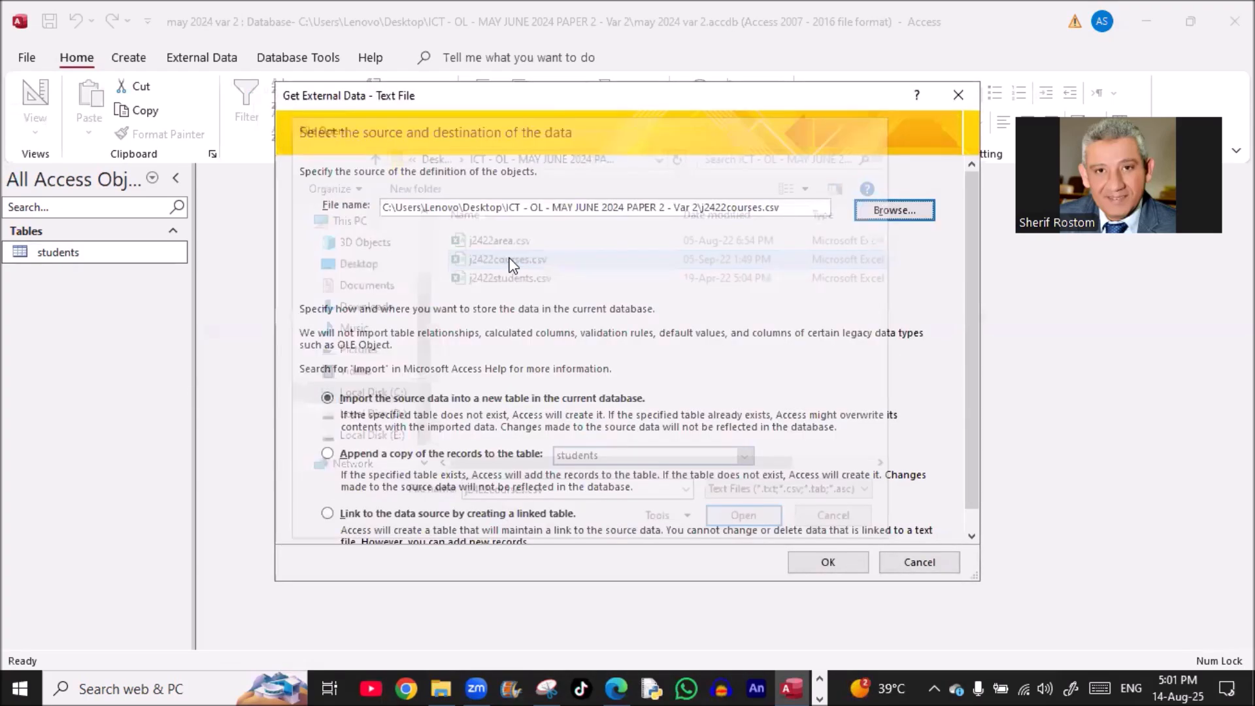
left_click(826, 563)
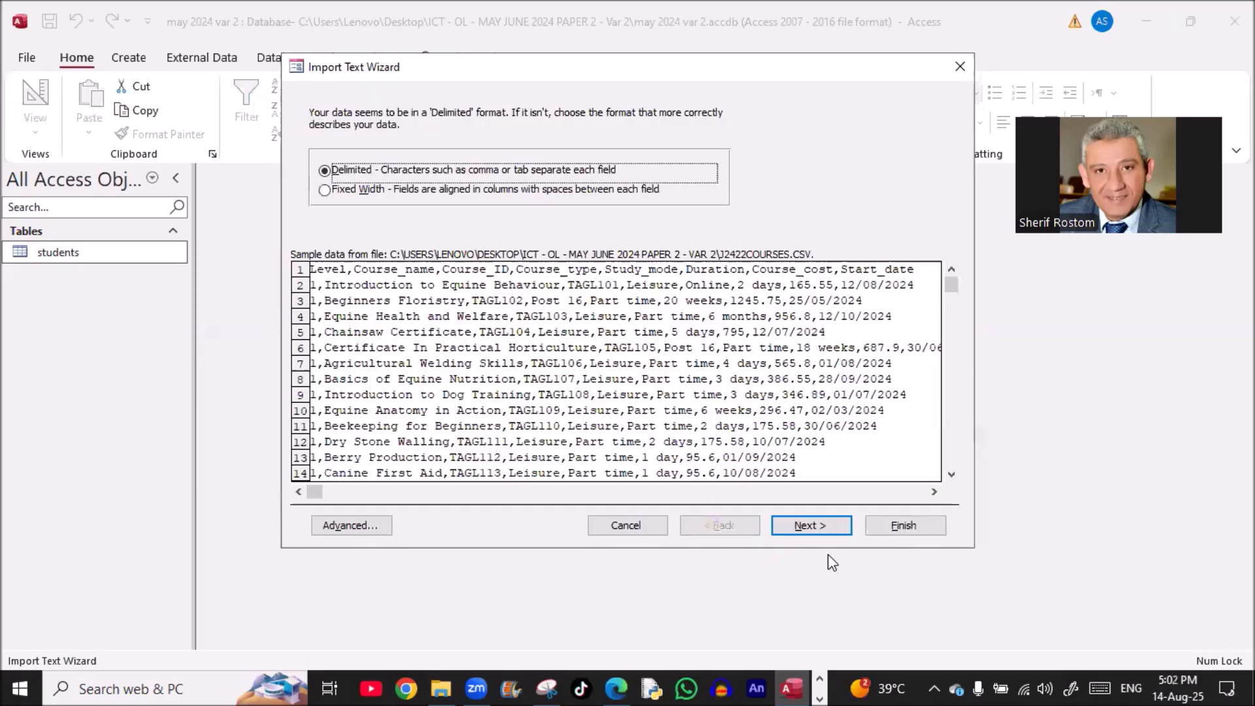
Keep the comma-delimited format, use the first row as field names, and open the advanced import specification
left_click(802, 524)
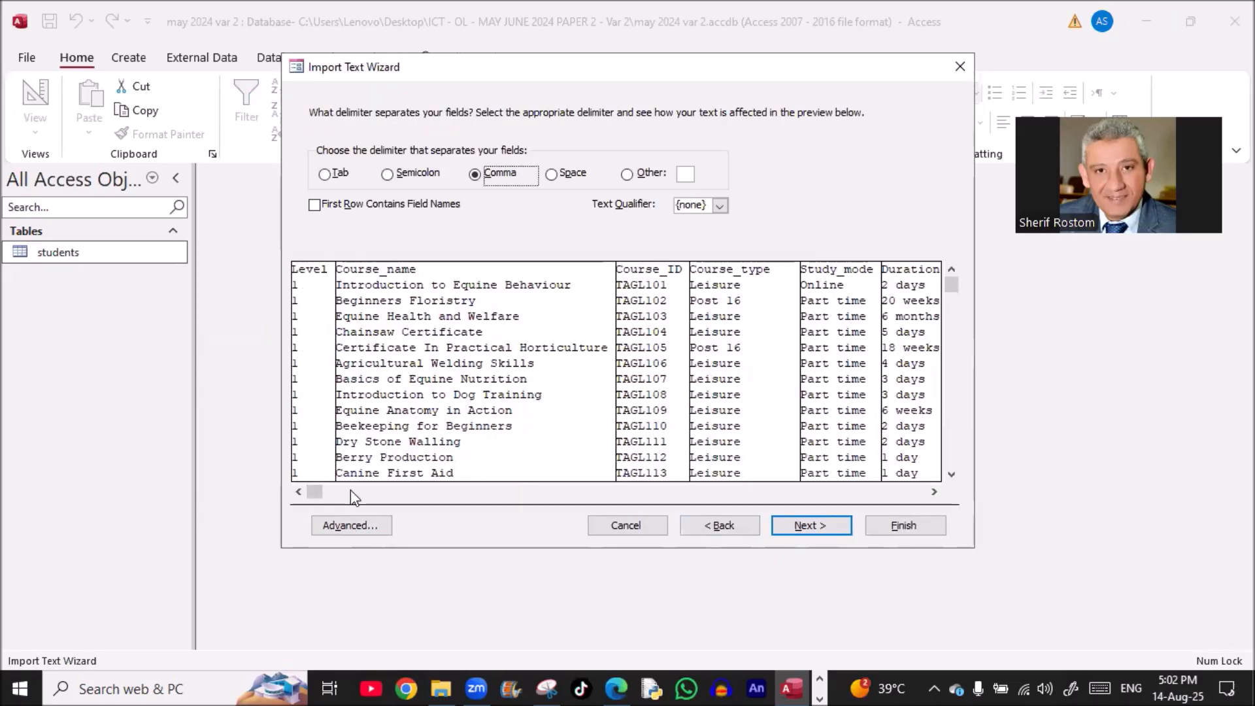
left_click(317, 205)
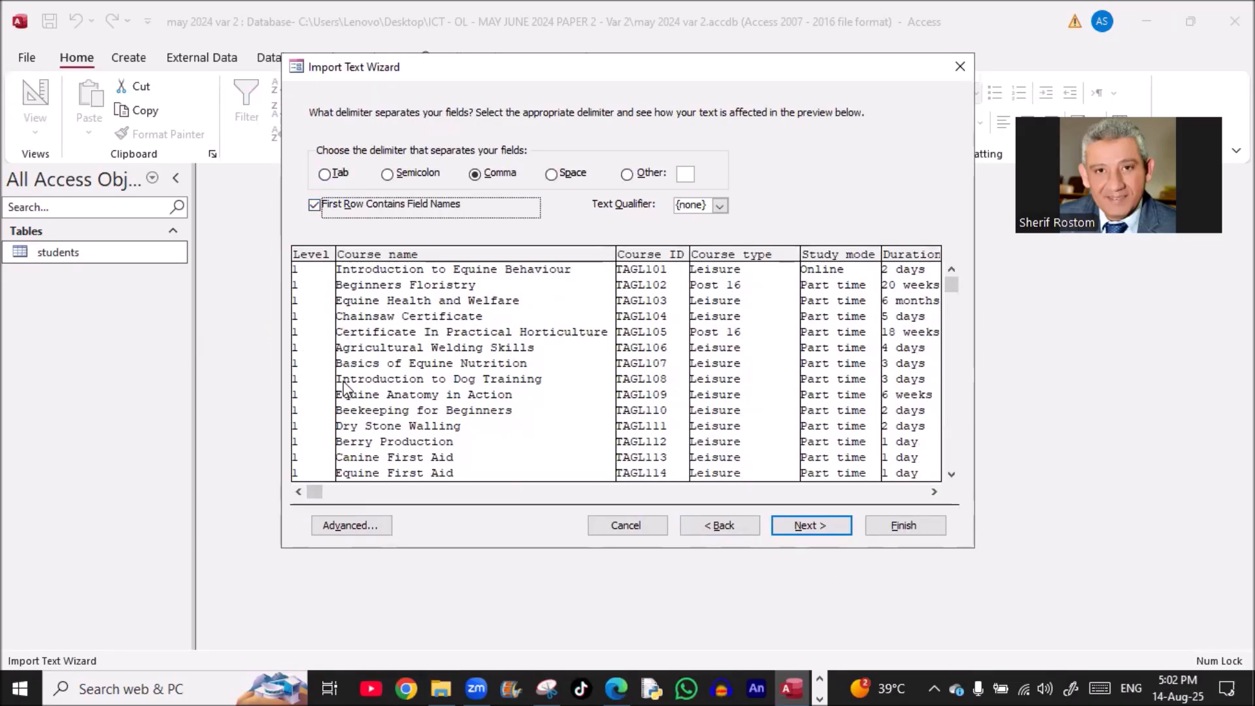
left_click(344, 527)
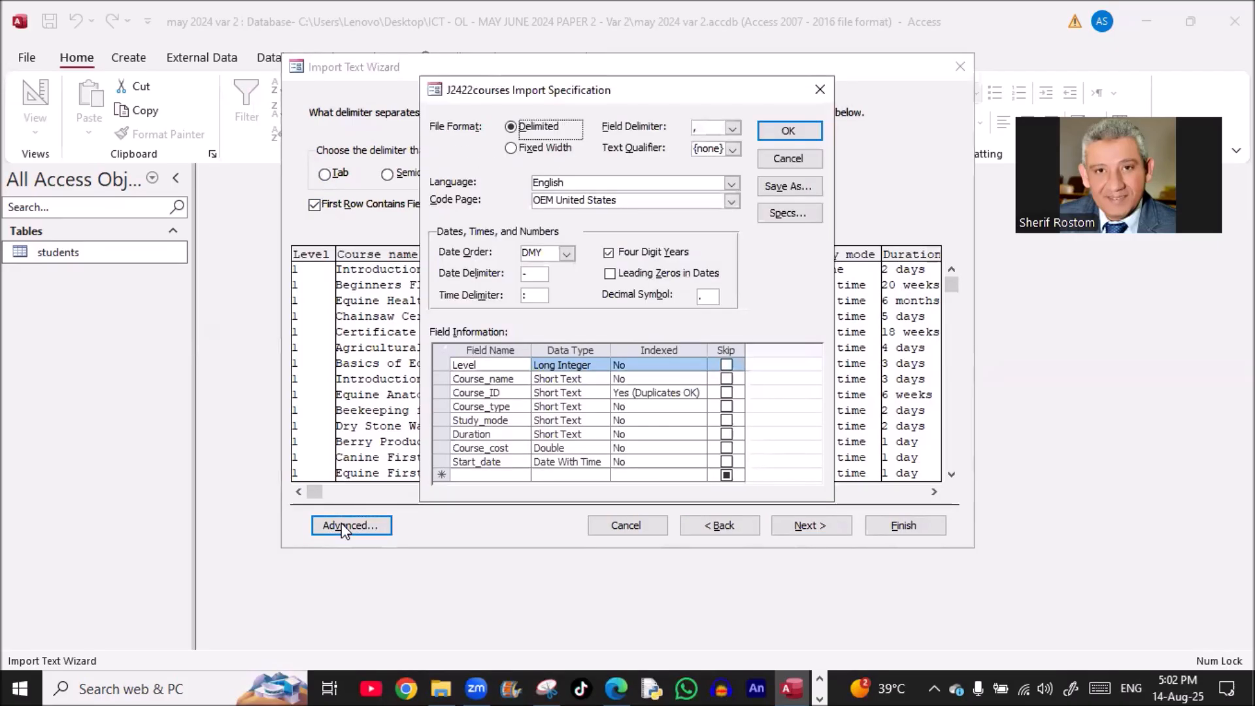
Check the import specification against the question paper's field table and set the Course_cost data type to Currency
key("alt+Tab")
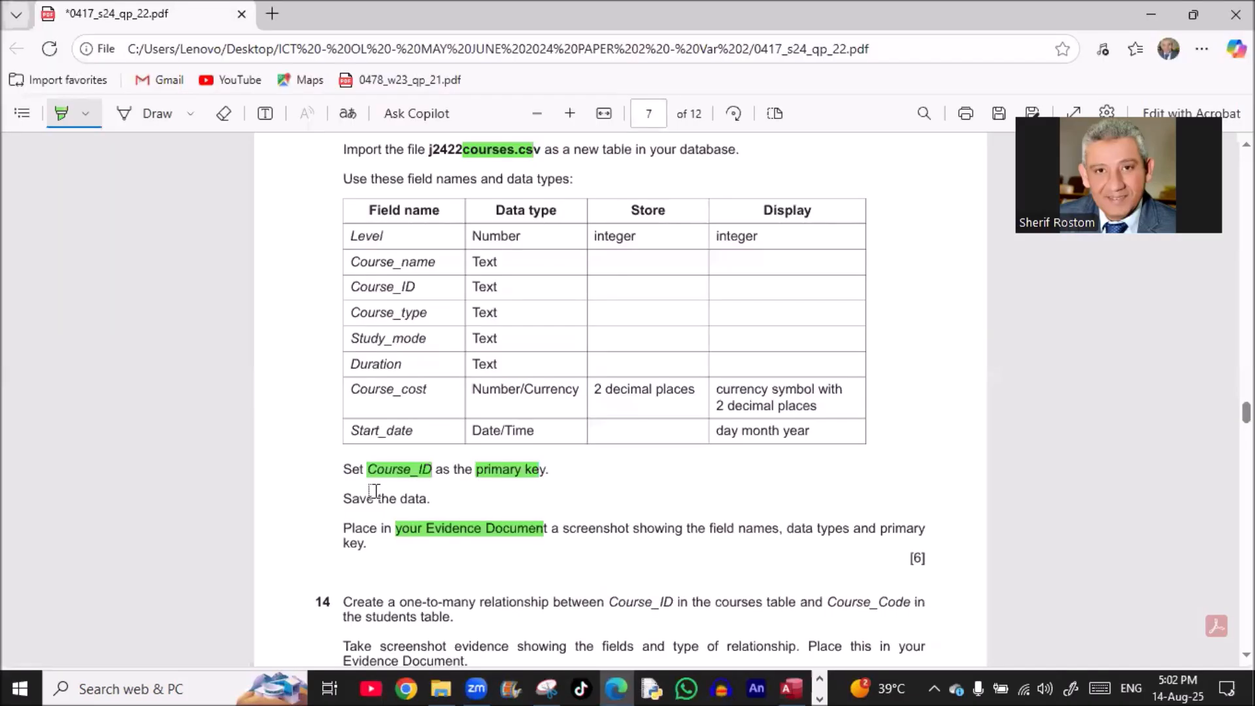
key("alt+Tab")
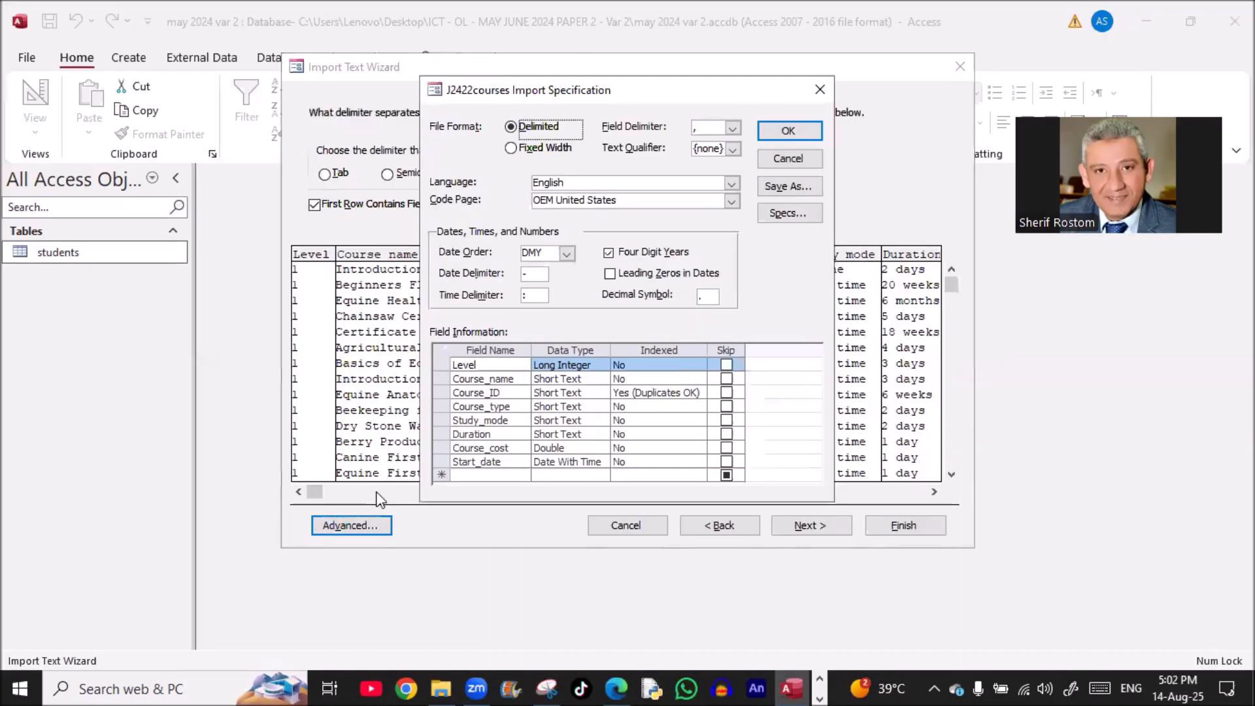
key("alt+Tab")
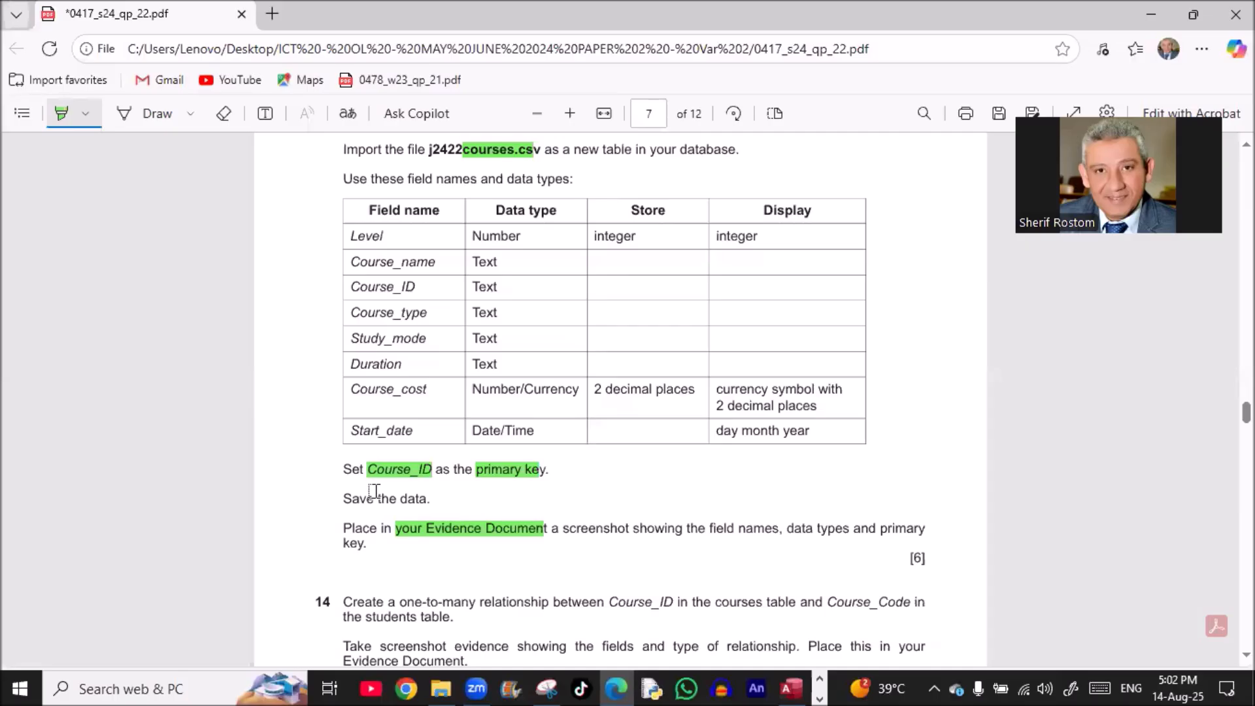
key("alt+Tab")
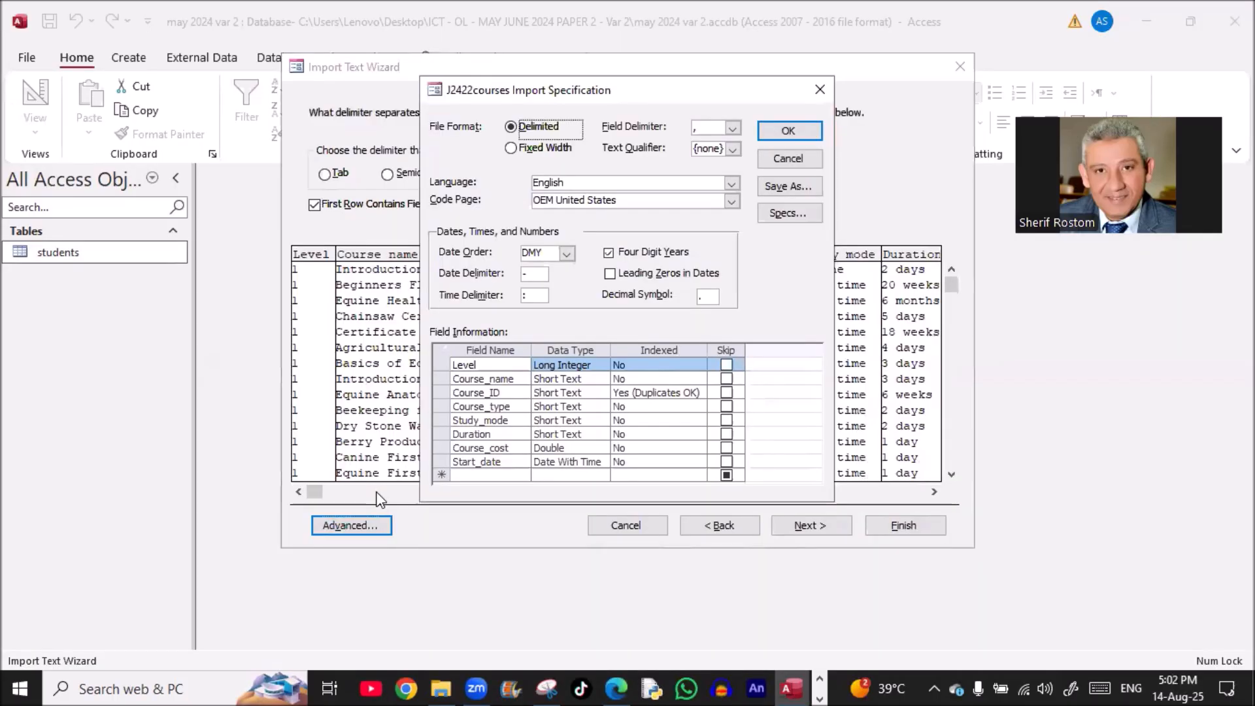
key("alt+Tab")
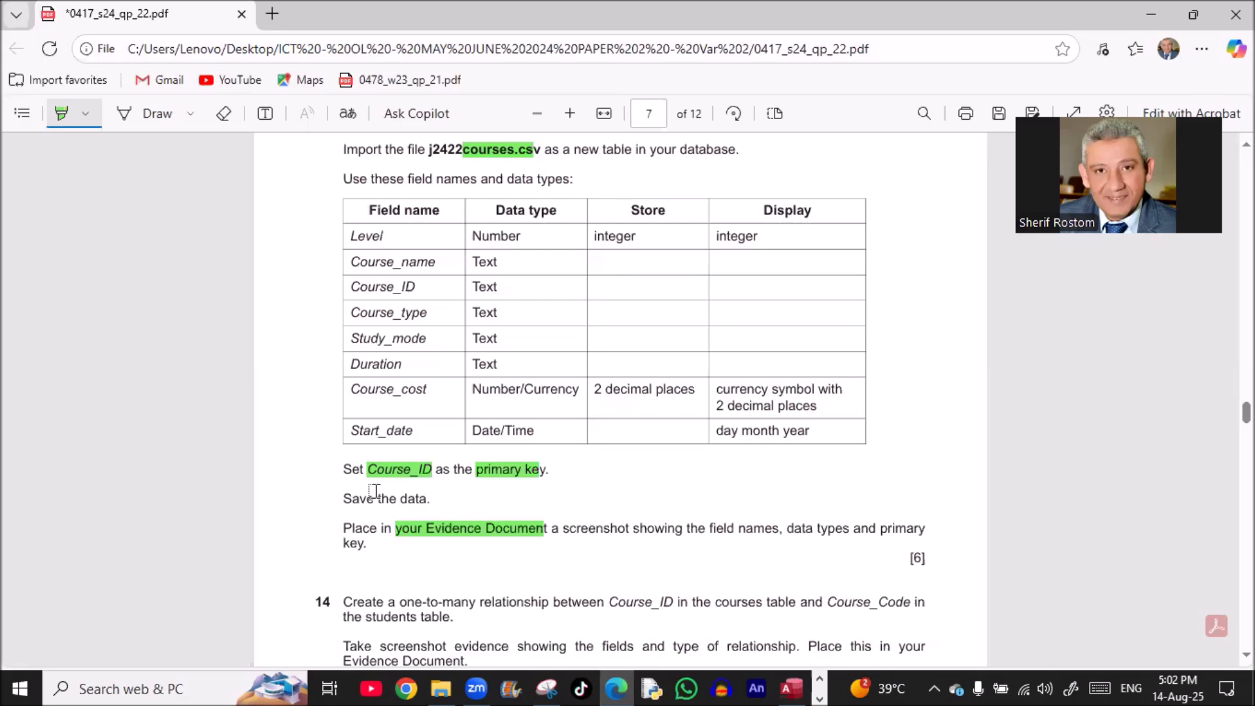
key("alt+Tab")
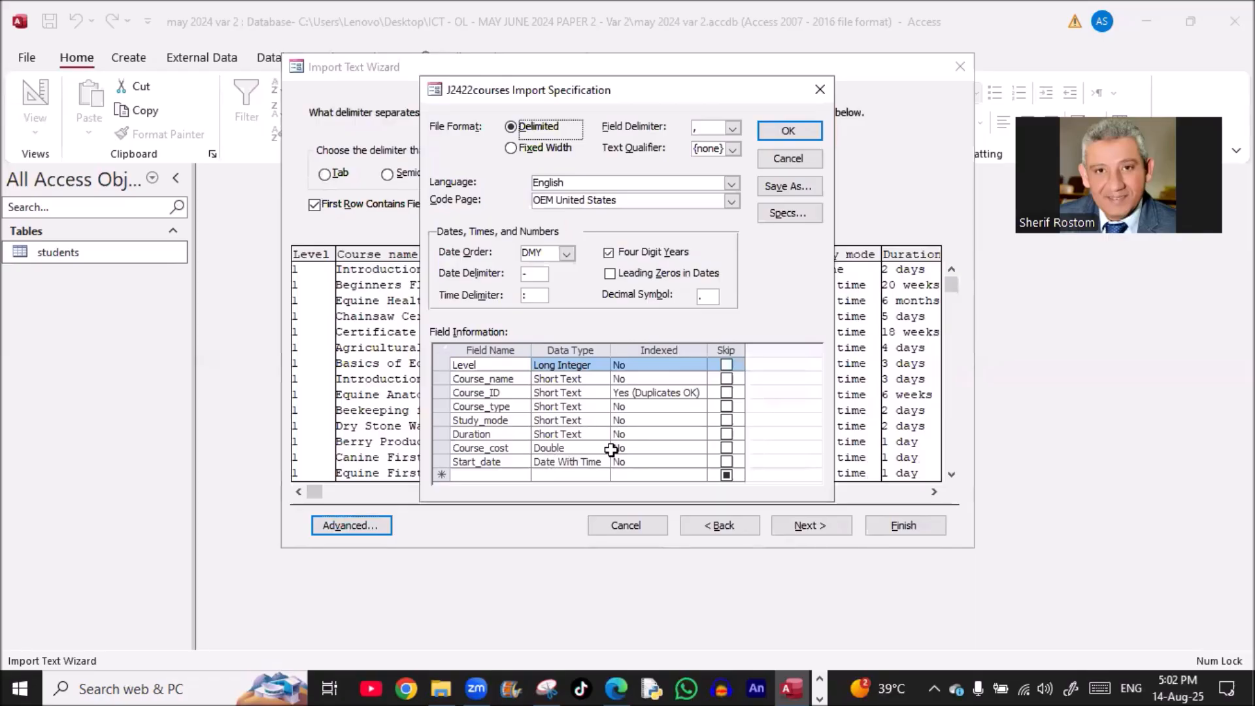
left_click(587, 448)
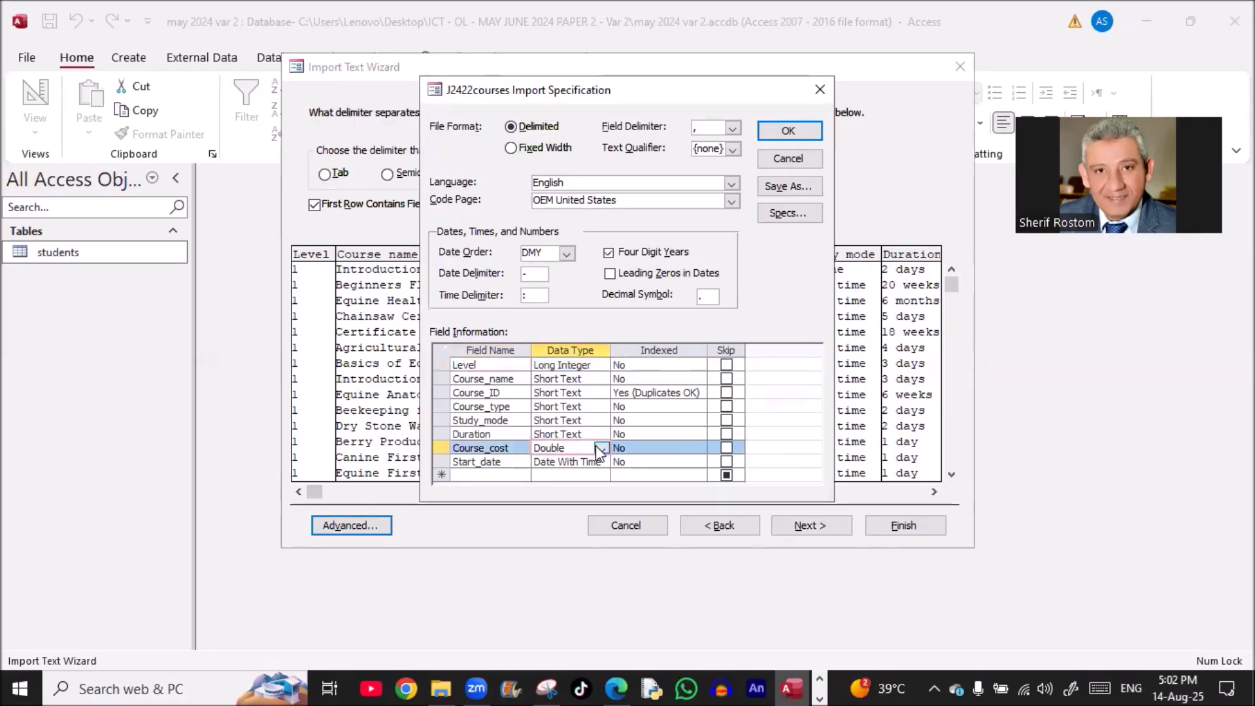
left_click(598, 448)
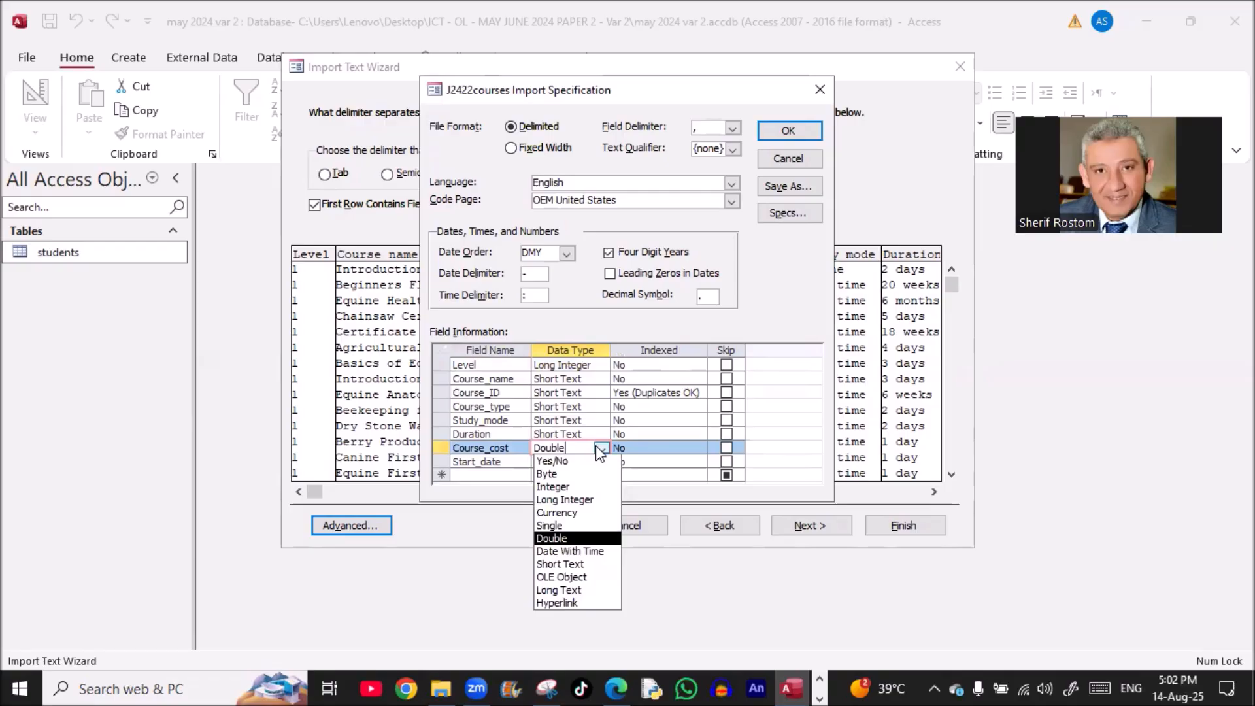
left_click(559, 512)
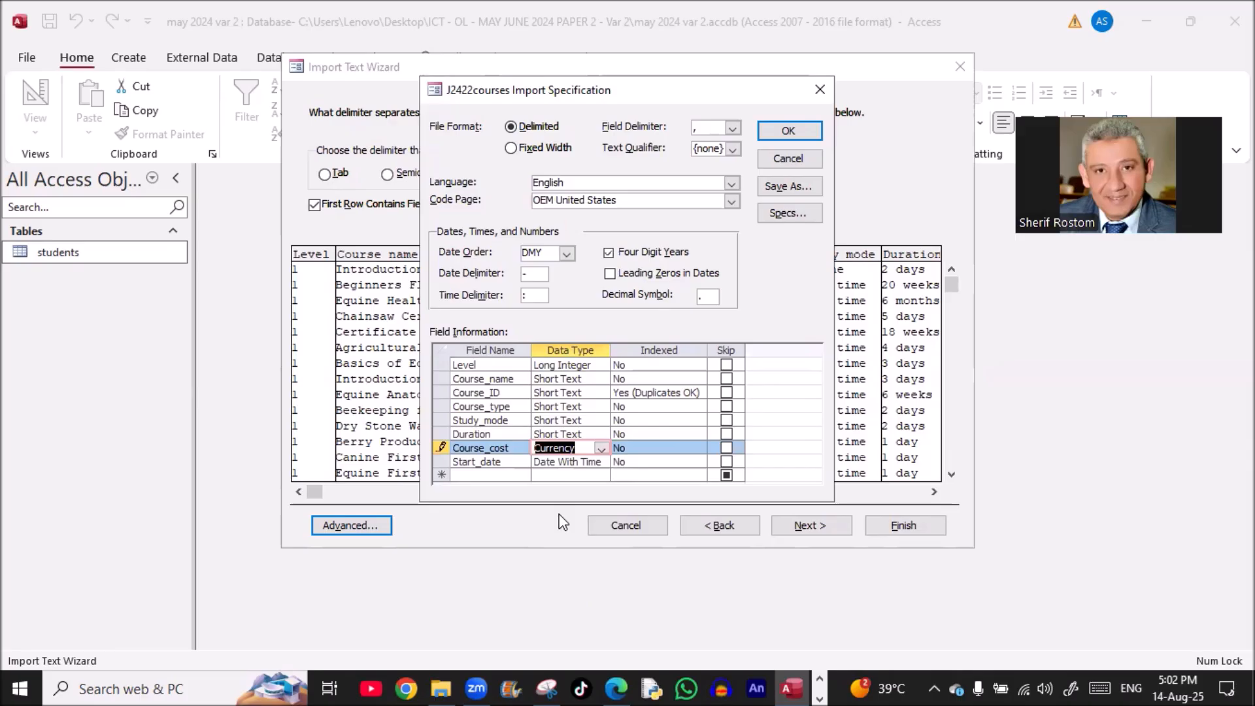
key("alt+Tab")
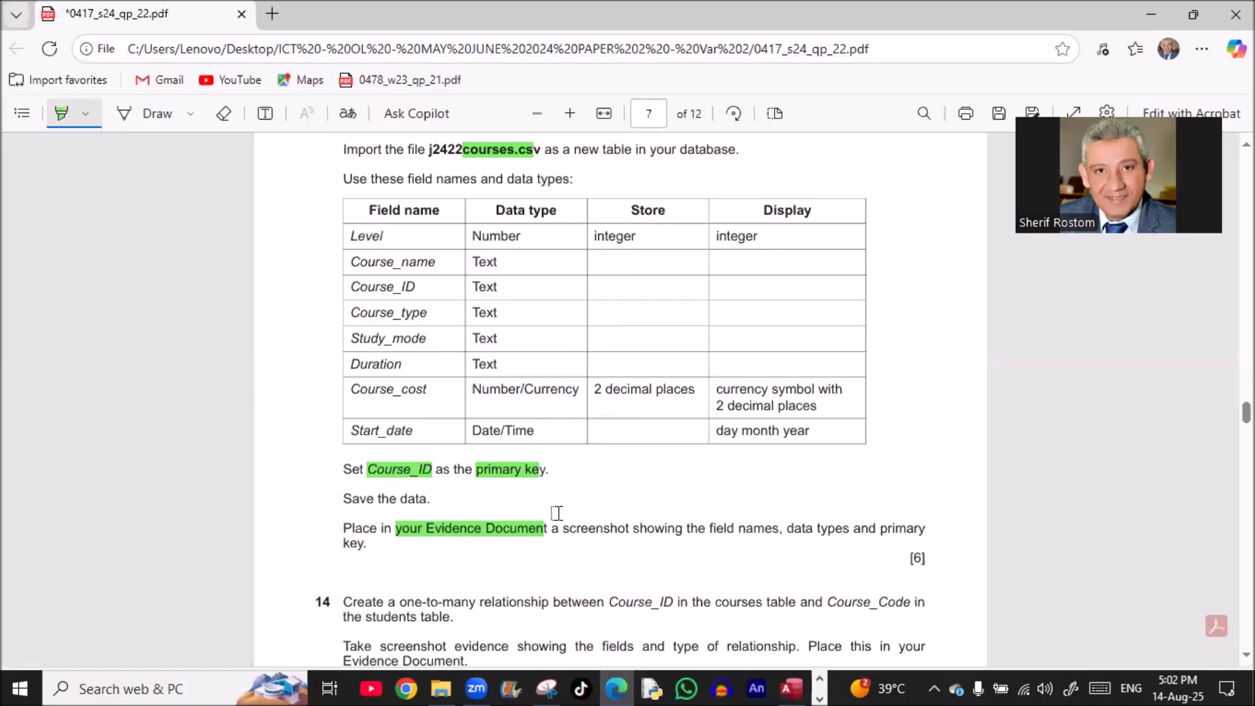
key("alt+Tab")
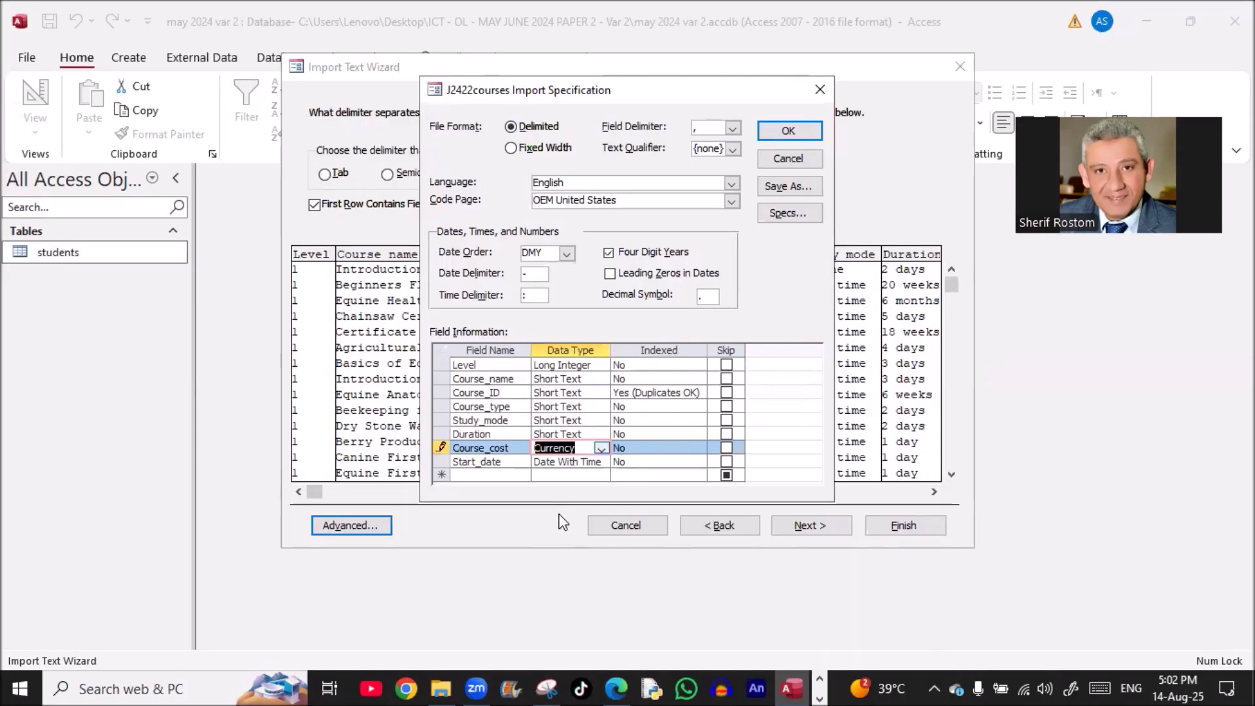
left_click(789, 134)
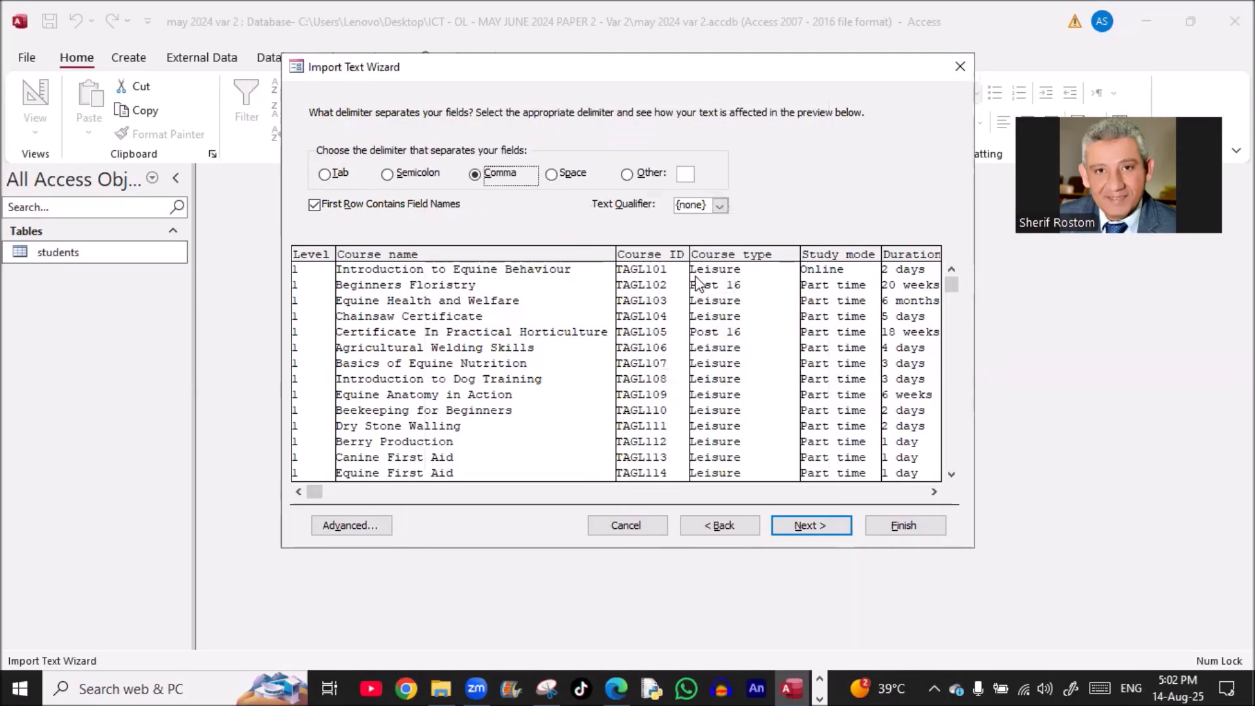
Choose Course_ID as the primary key for the imported table
left_click(821, 525)
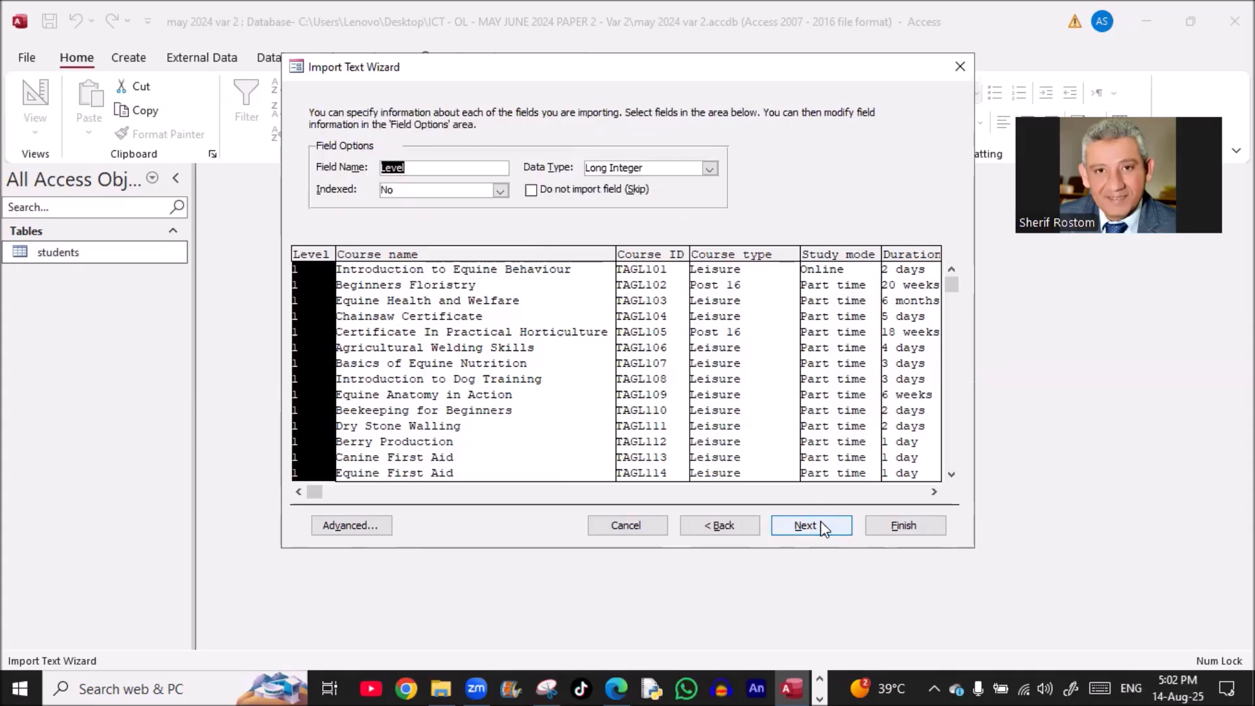
left_click(818, 525)
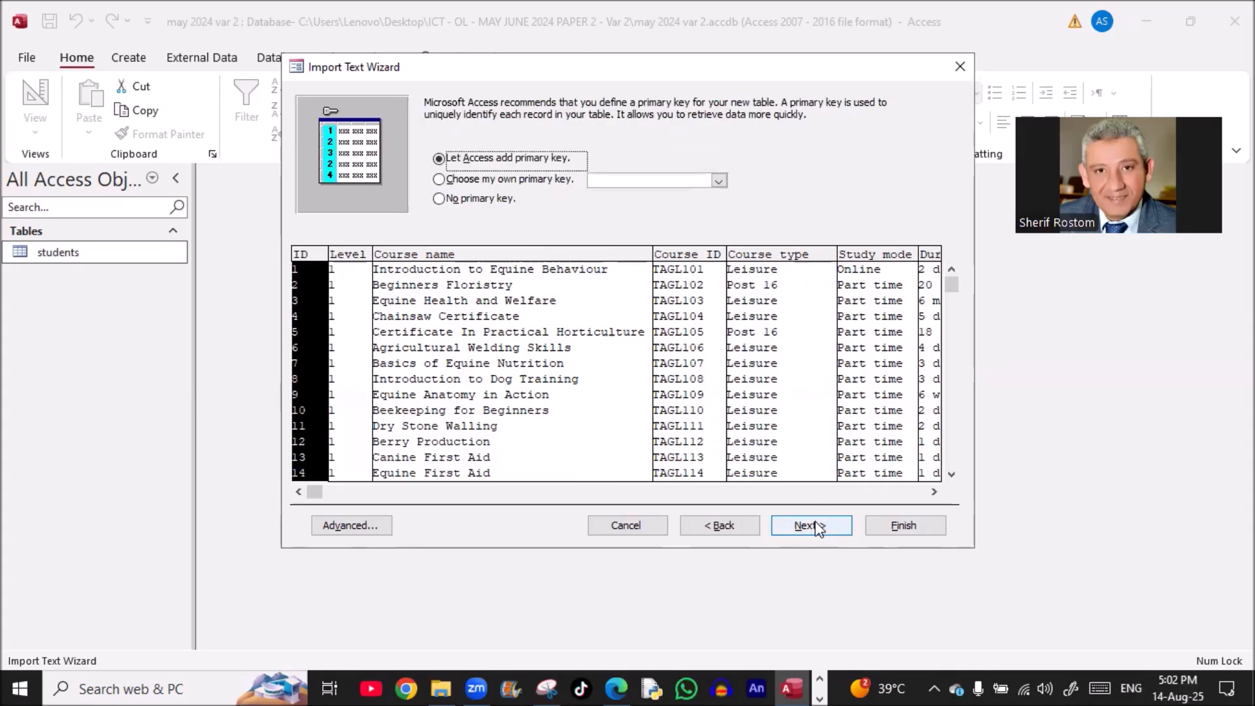
left_click(439, 180)
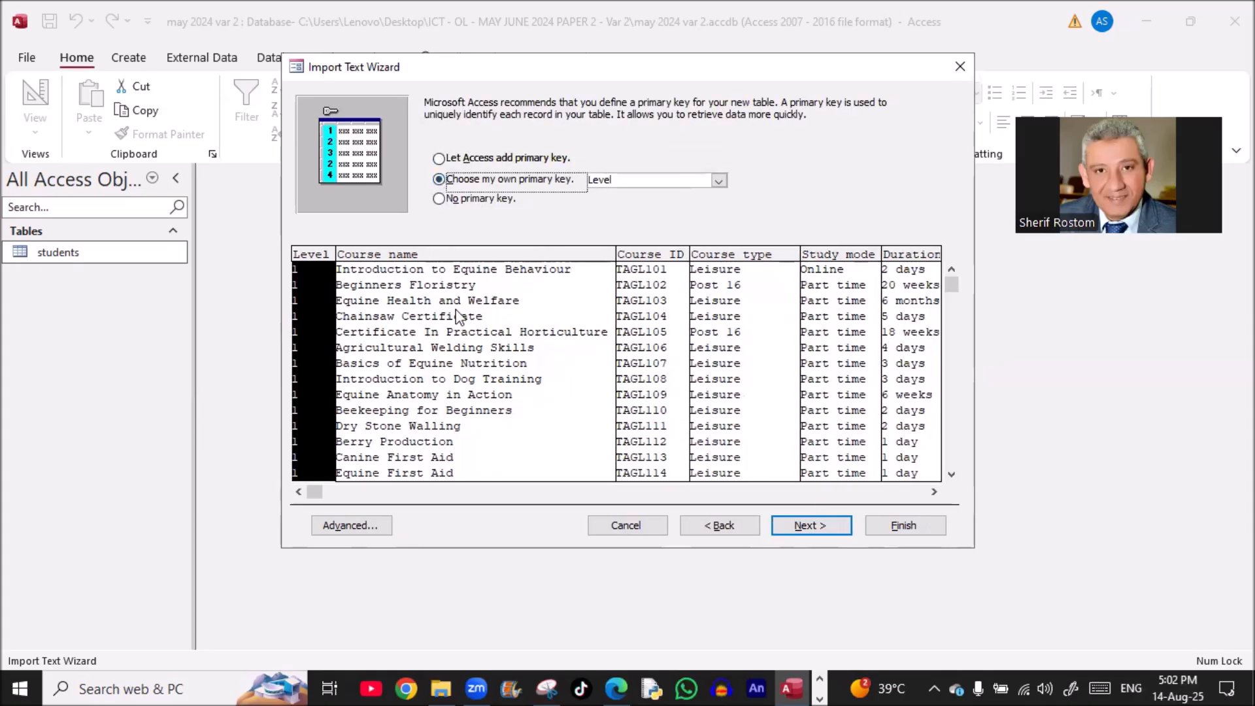
left_click(616, 688)
left_click(616, 687)
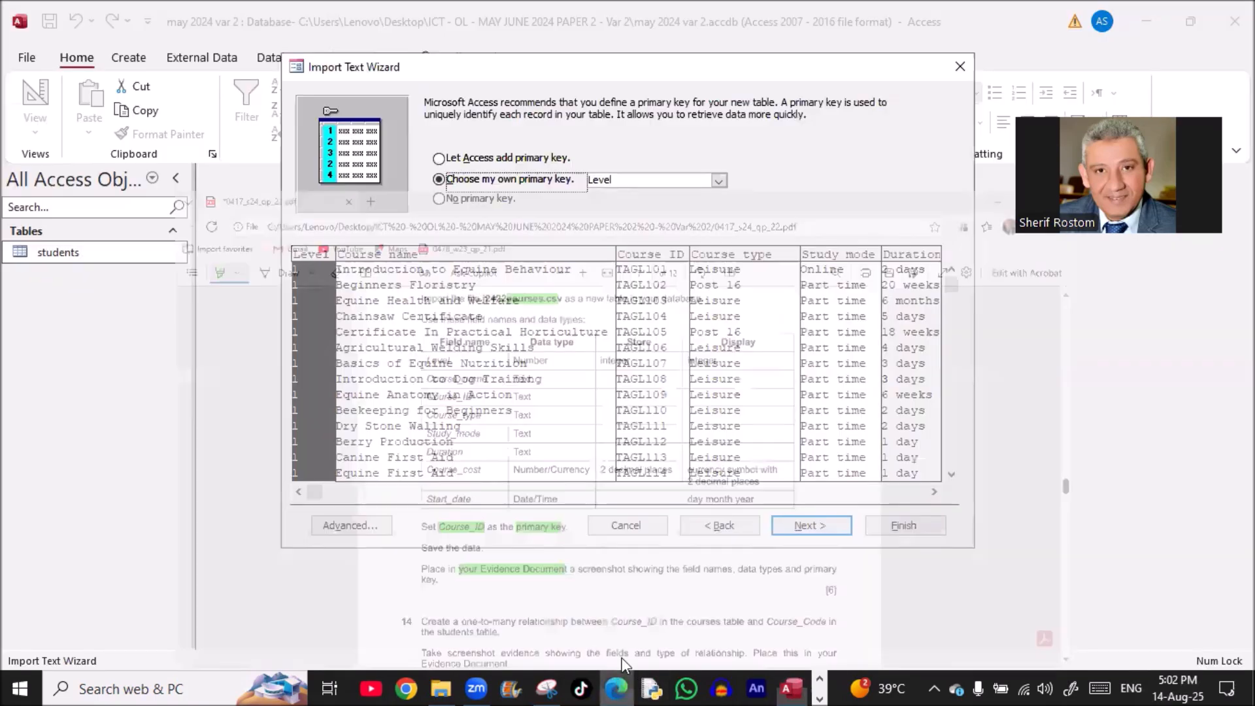
left_click(719, 180)
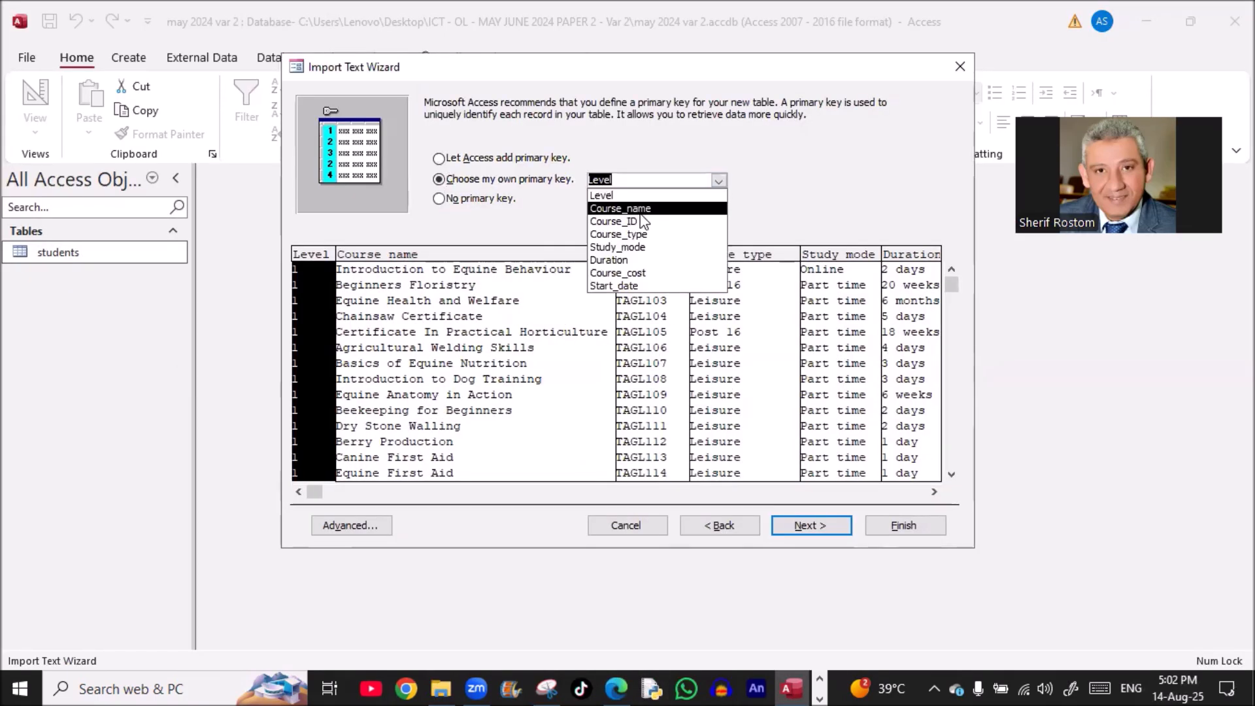
left_click(640, 221)
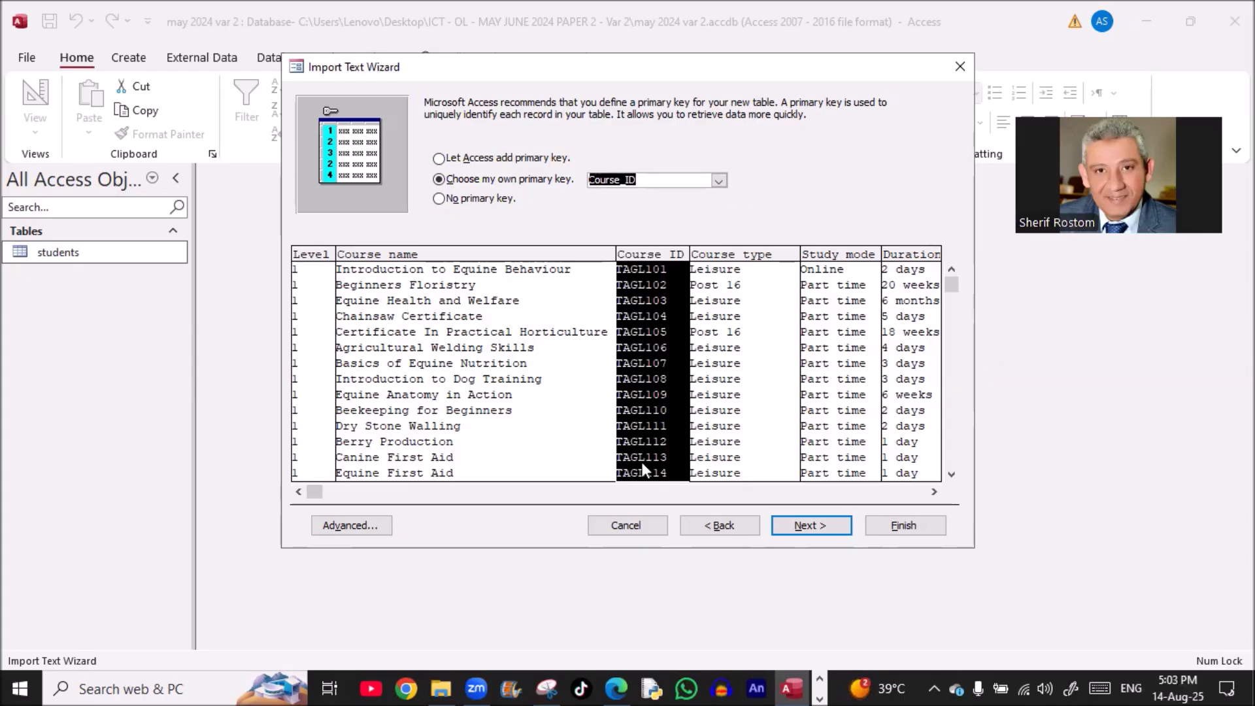
left_click(801, 527)
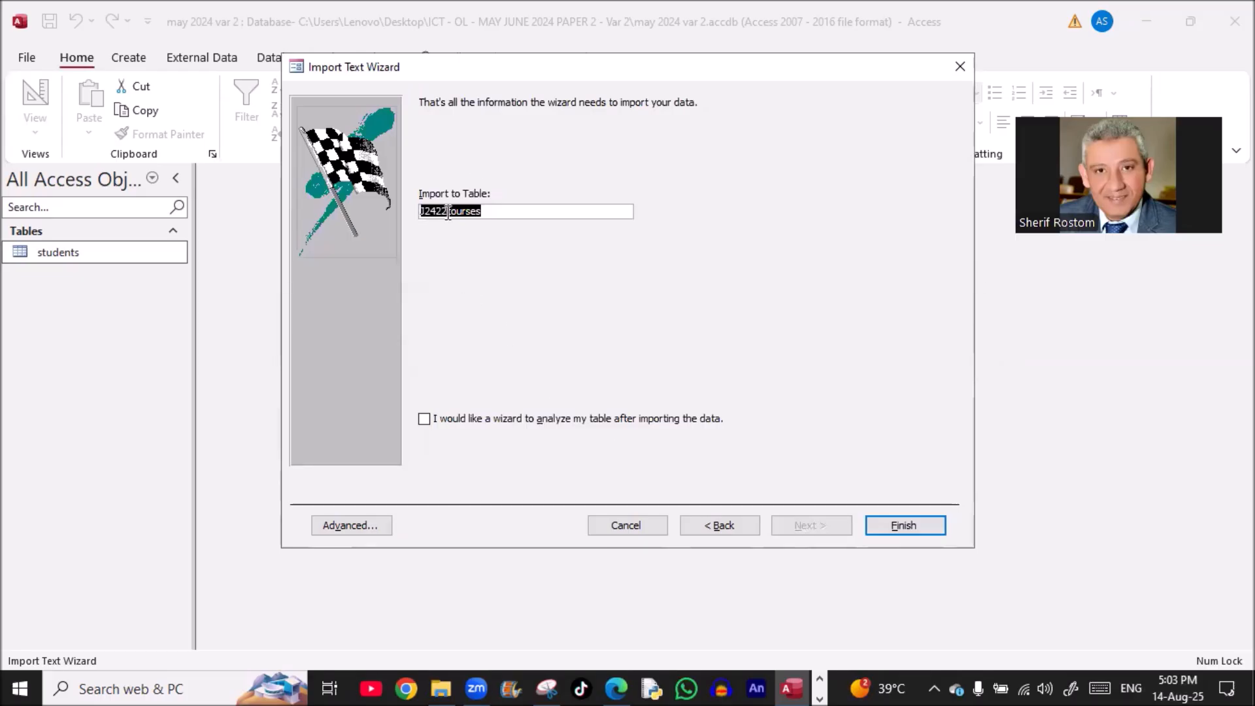
Name the new table courses, finish the import, and close the wizard without saving the import steps
key("BackSpace")
key("BackSpace")
key("BackSpace")
key("BackSpace")
left_click(898, 527)
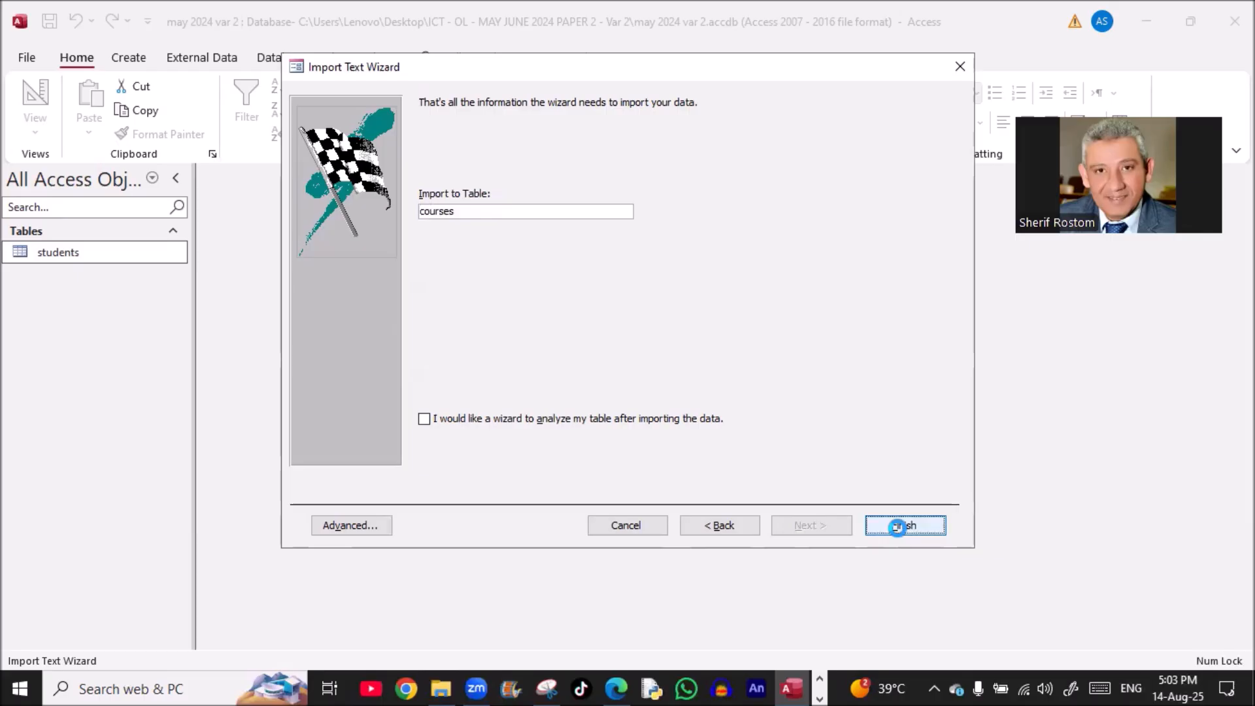
left_click(897, 560)
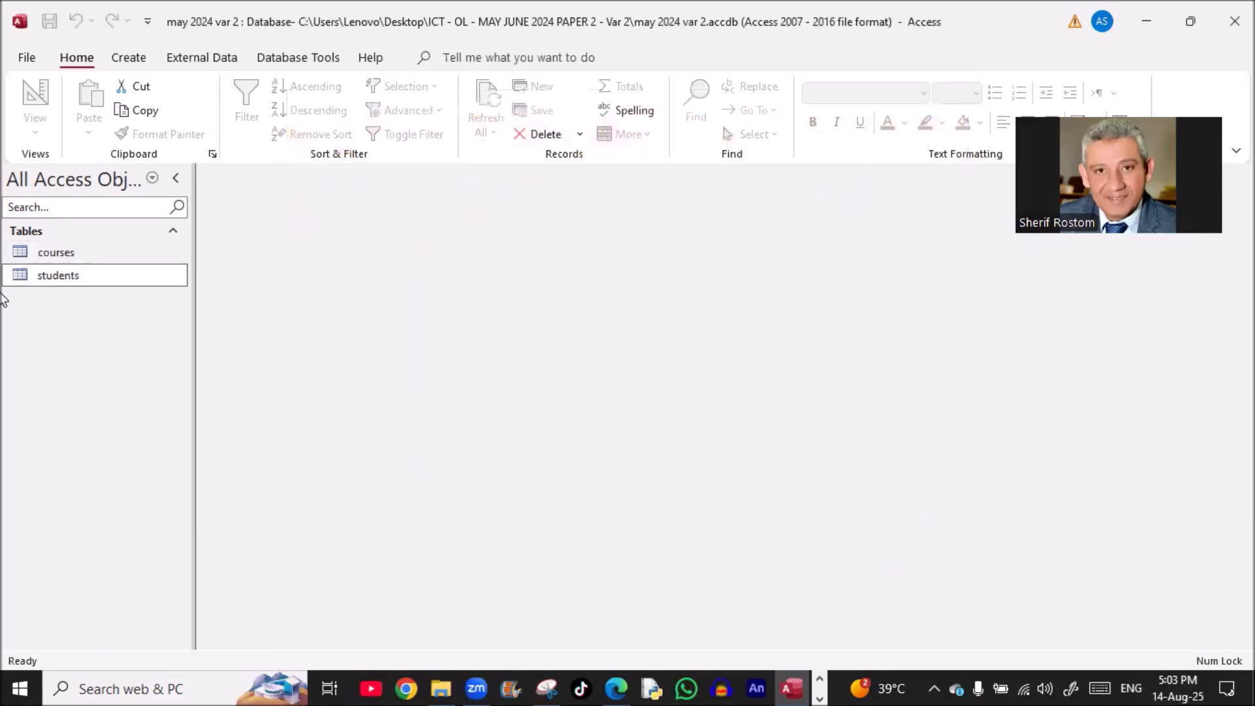
Open the courses table in Design View and give Course_cost 2 decimal places and the Currency format
left_click(39, 256)
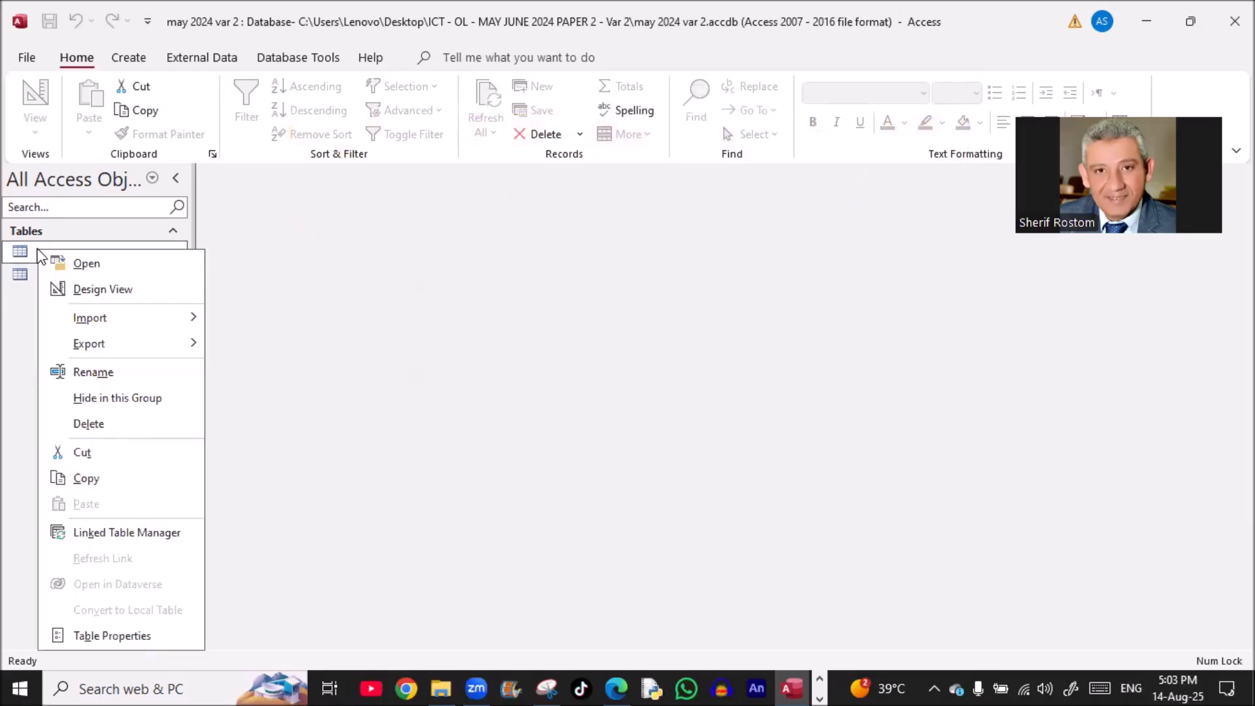
left_click(83, 283)
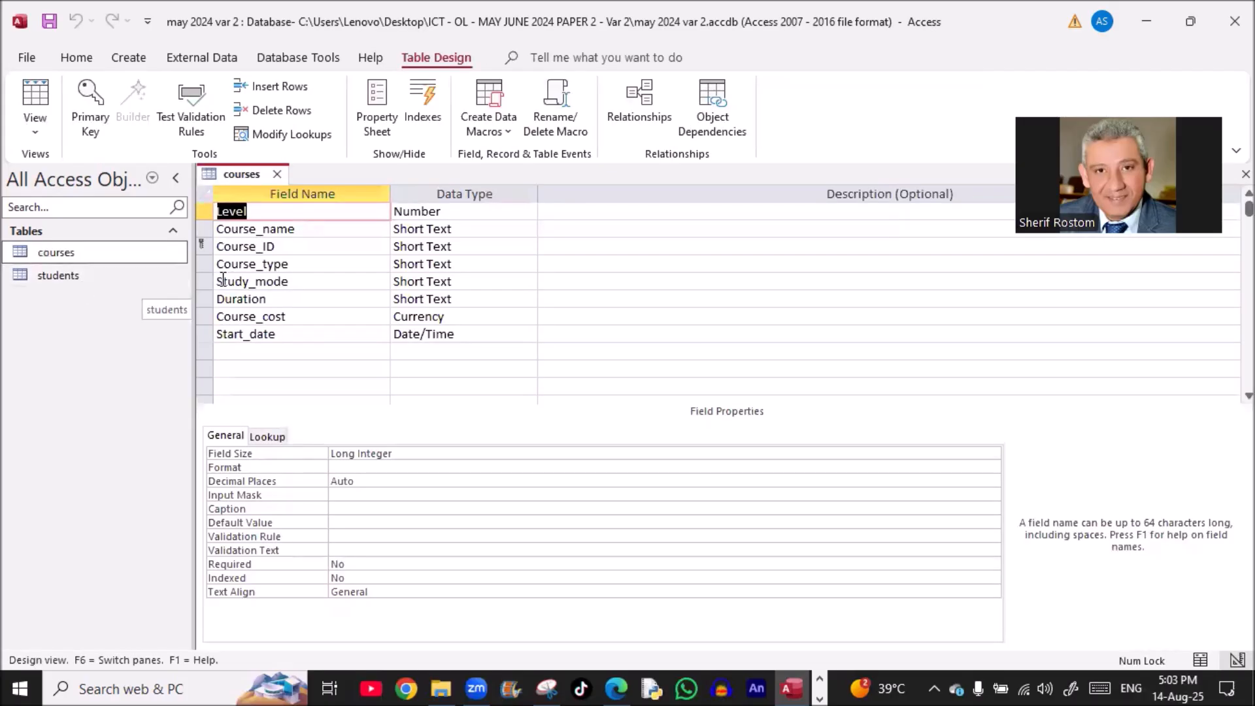
left_click(463, 320)
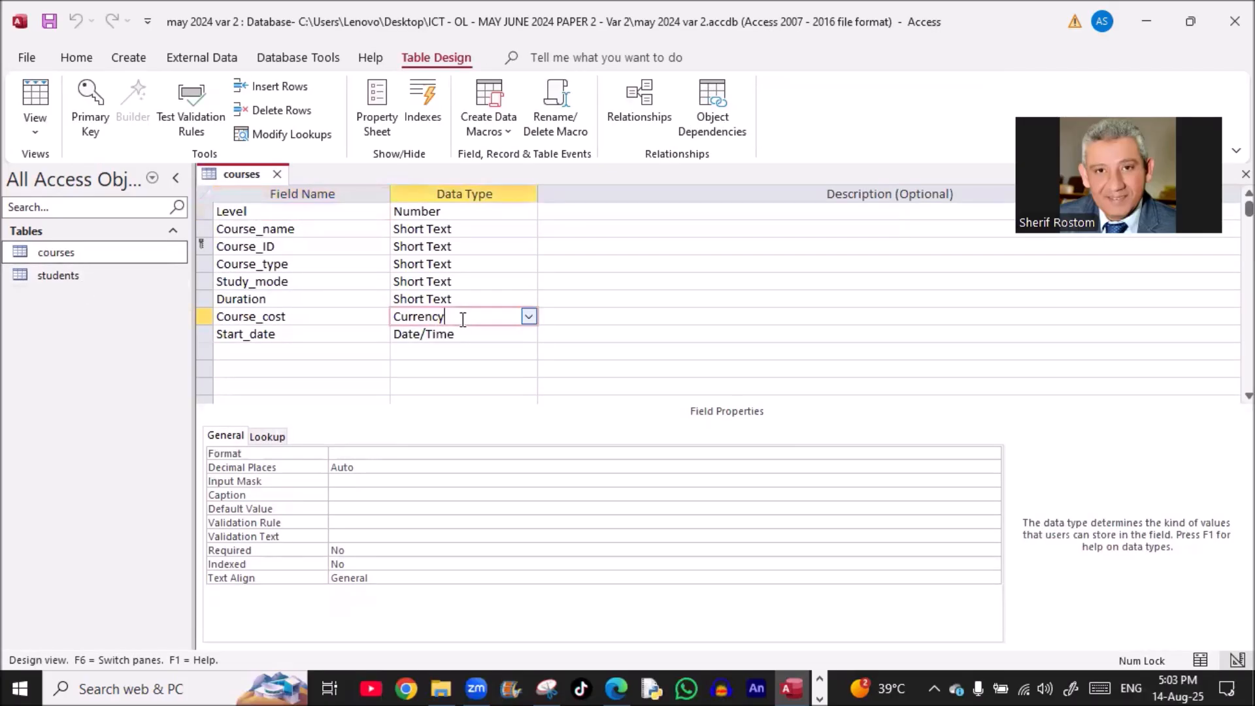
left_click(426, 452)
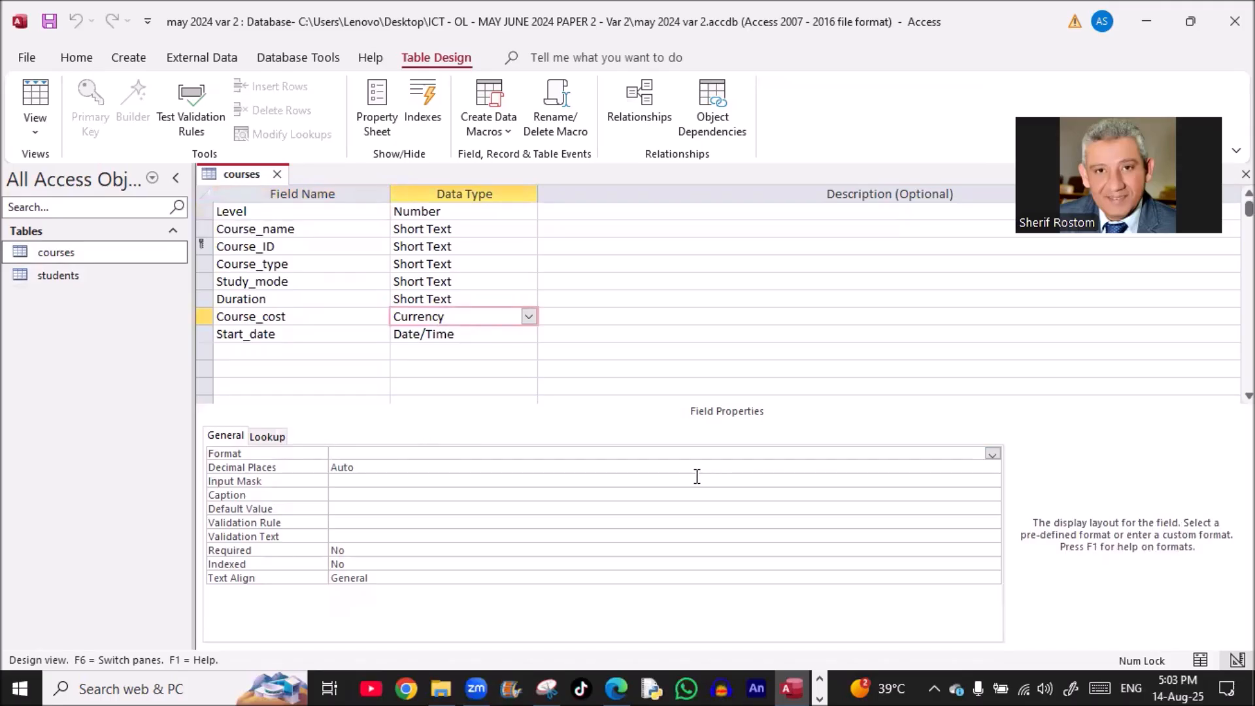
left_click(697, 478)
left_click(707, 468)
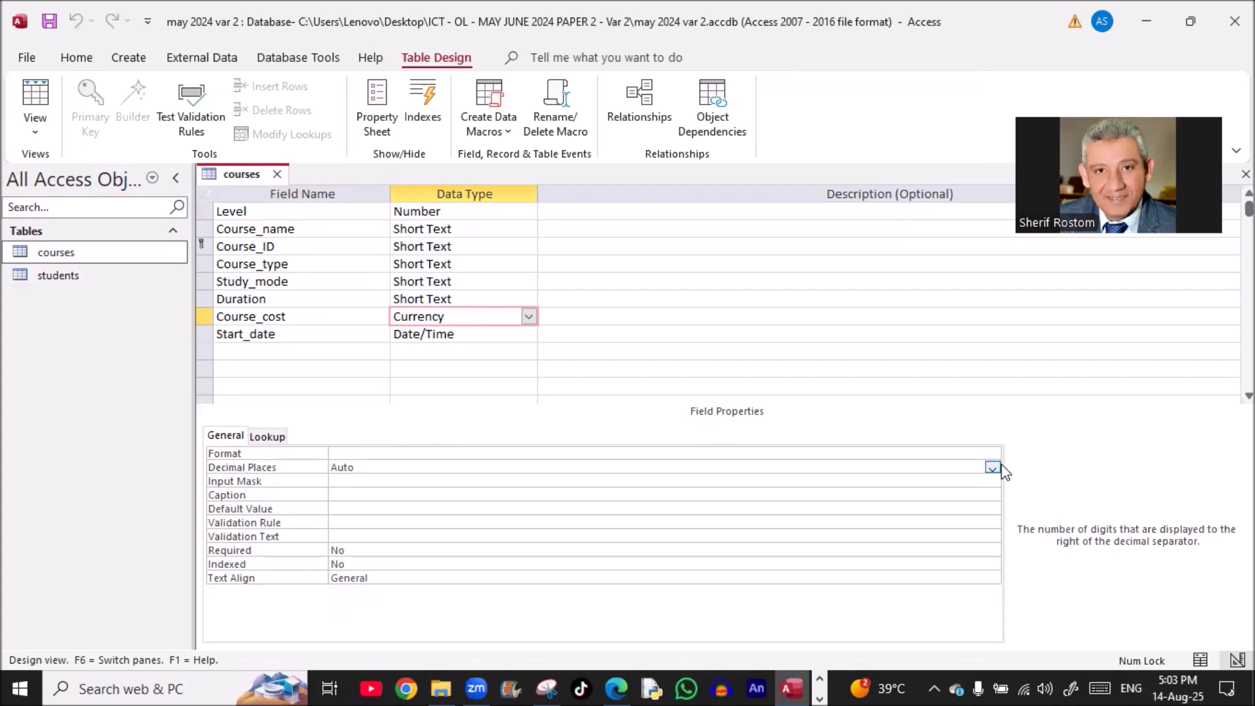
left_click(992, 469)
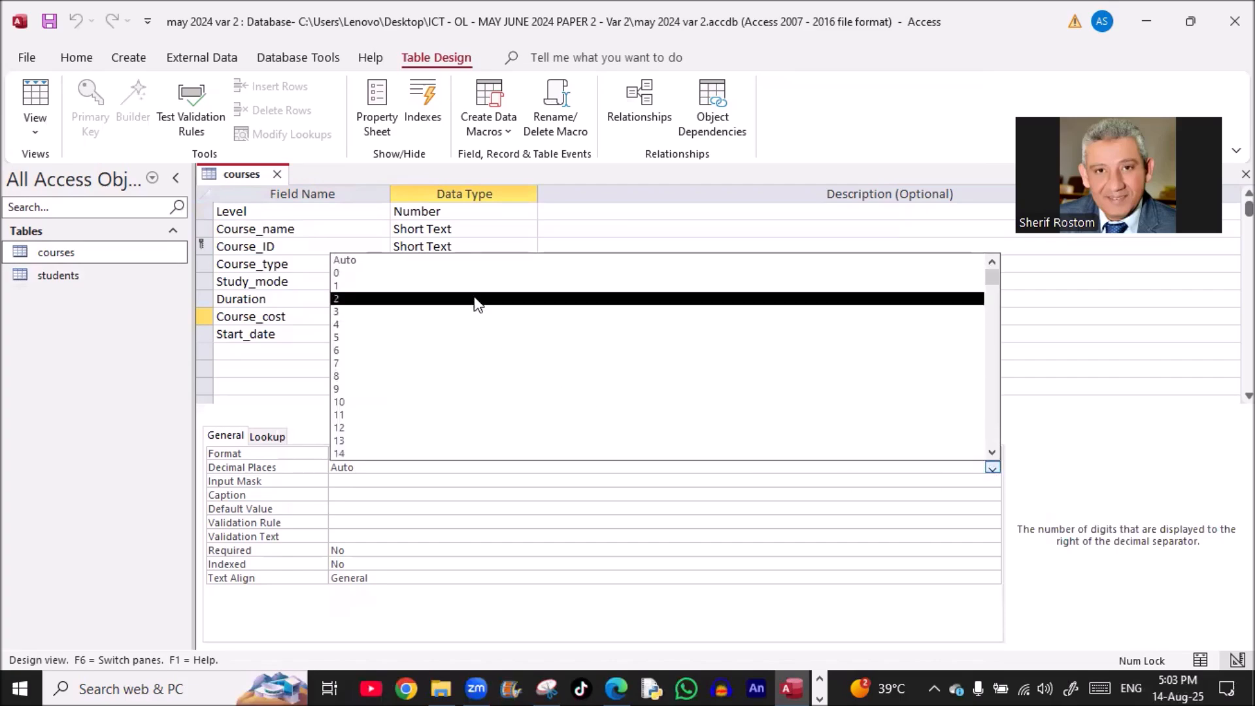
left_click(477, 300)
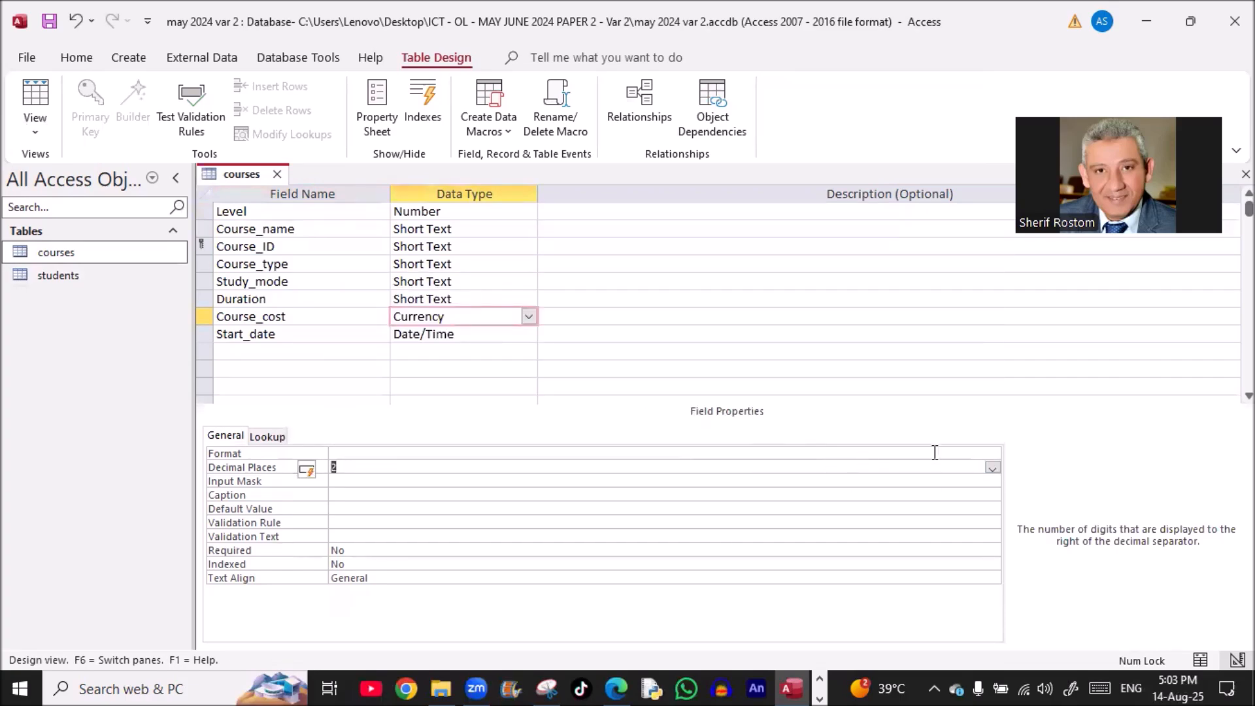
left_click(993, 456)
left_click(992, 455)
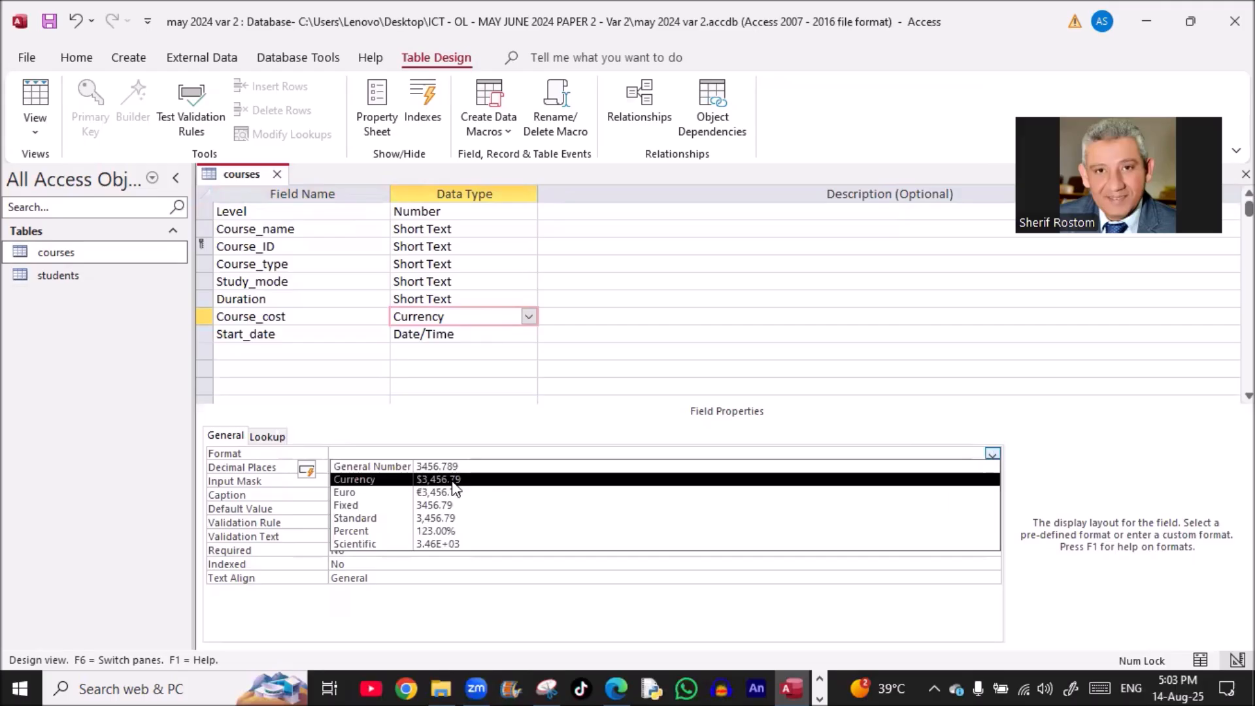
left_click(386, 481)
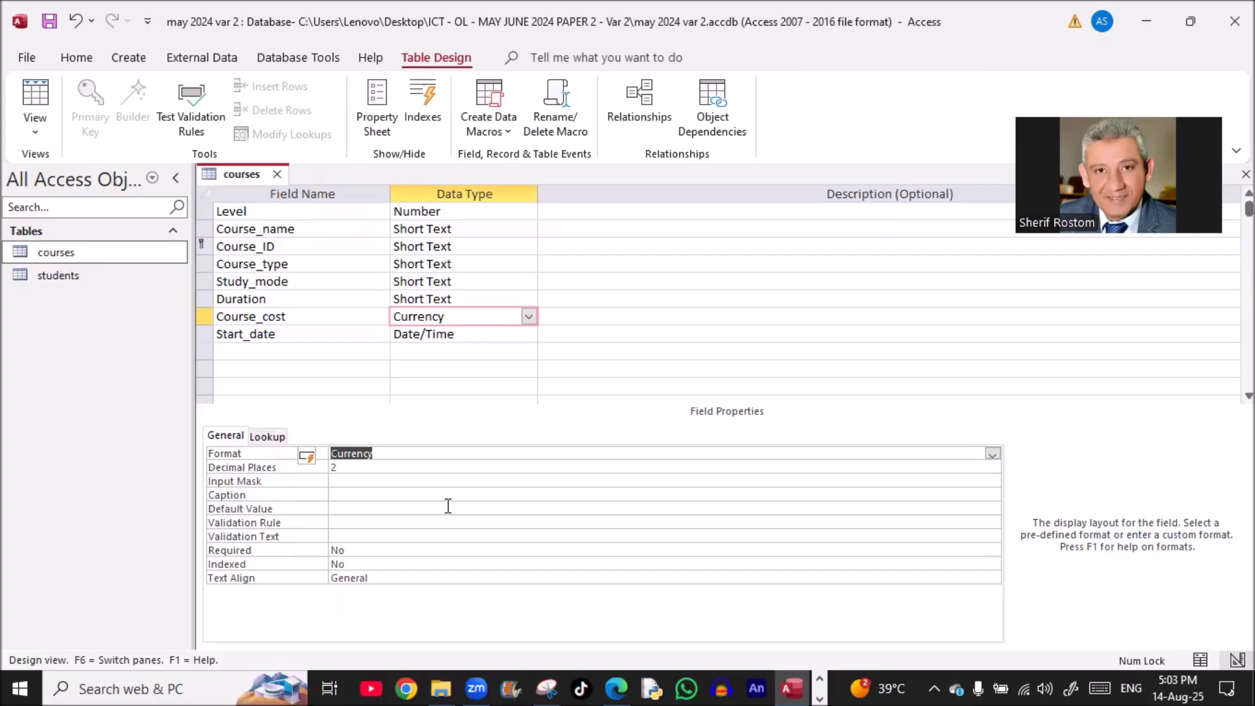
Switch to Snipping Tool and capture the courses table design, including its field names, data types and primary key marker
left_click(546, 688)
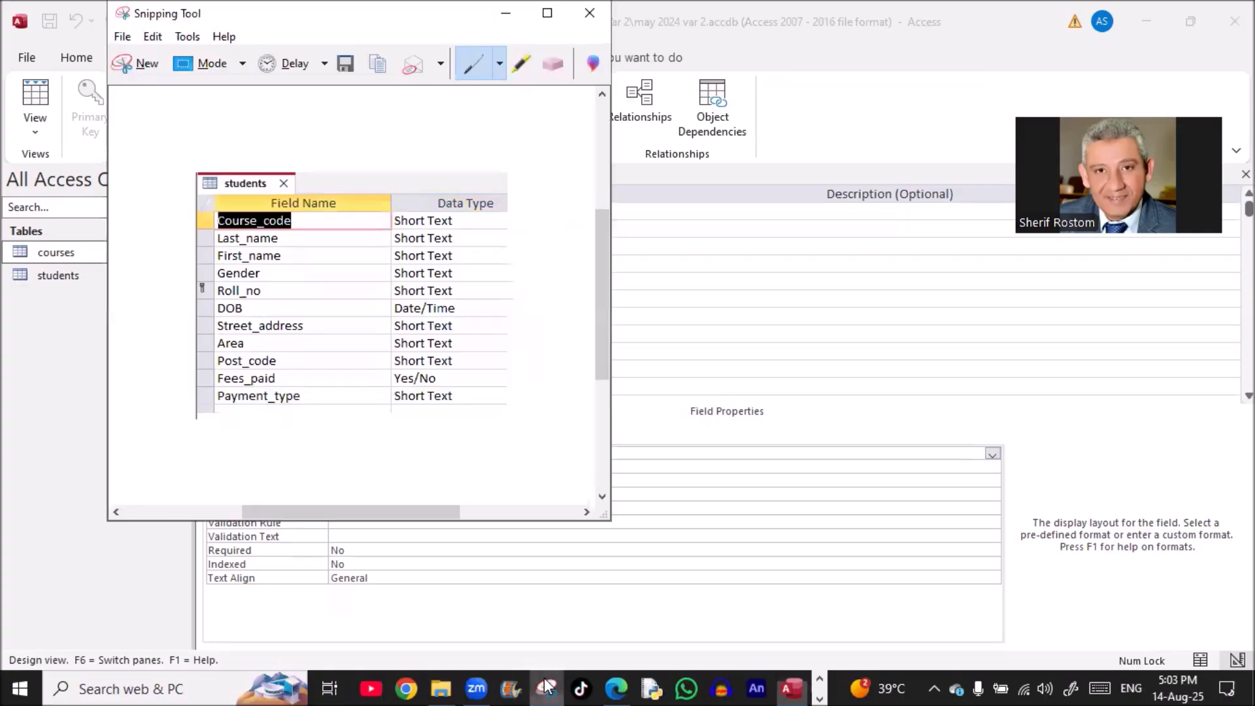
left_click(131, 63)
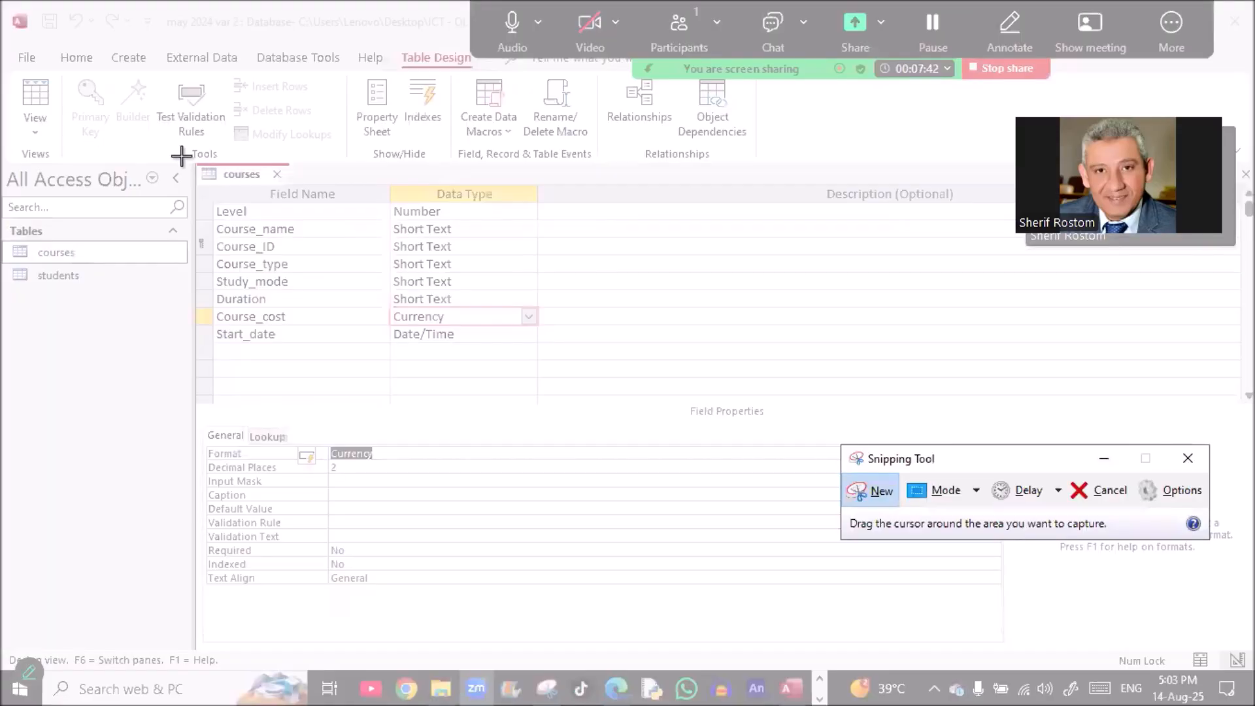
left_click_drag(194, 159, 563, 374)
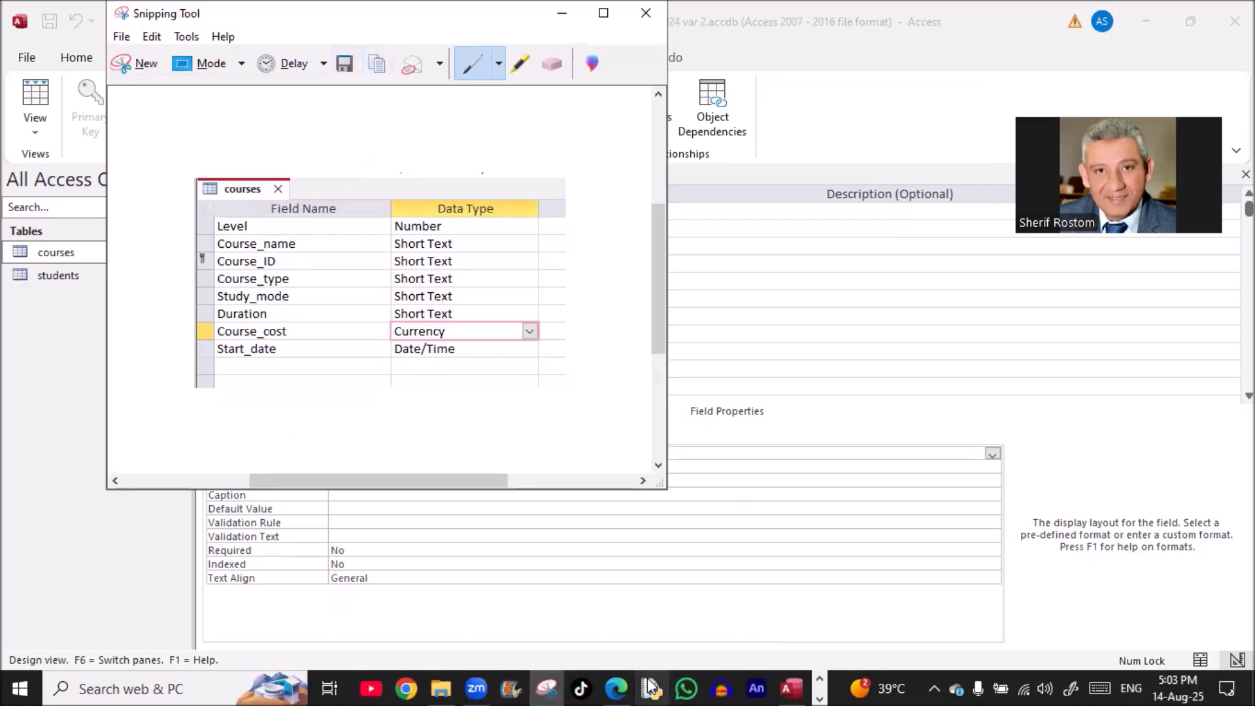
Switch to Evidence_7777.docx in Word and insert blank lines between the students screenshot and the Step 14 evidence heading
left_click(622, 687)
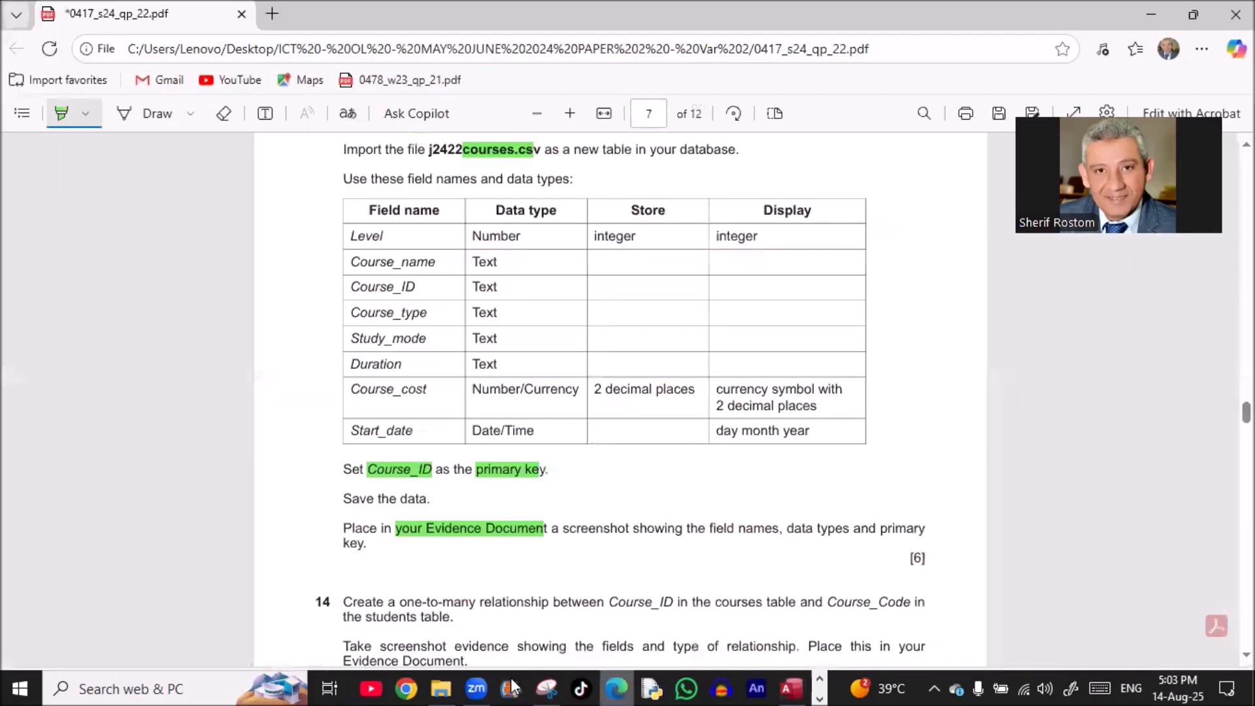
left_click(825, 678)
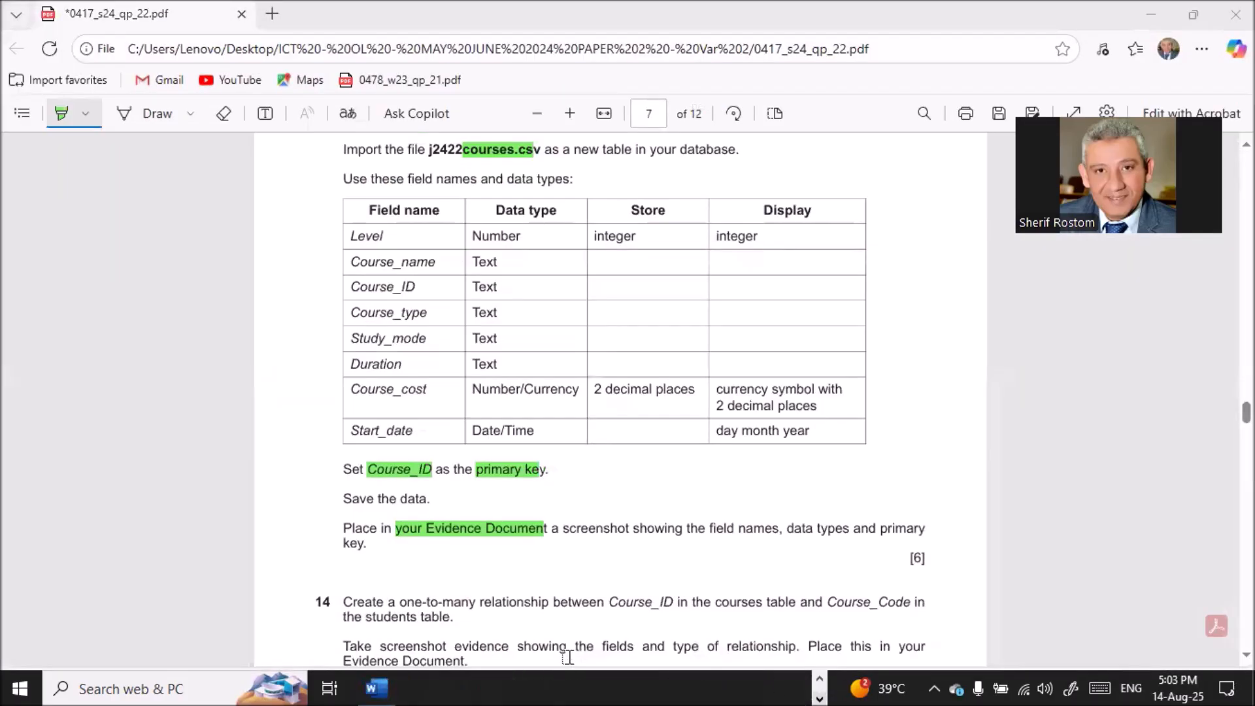
left_click(376, 687)
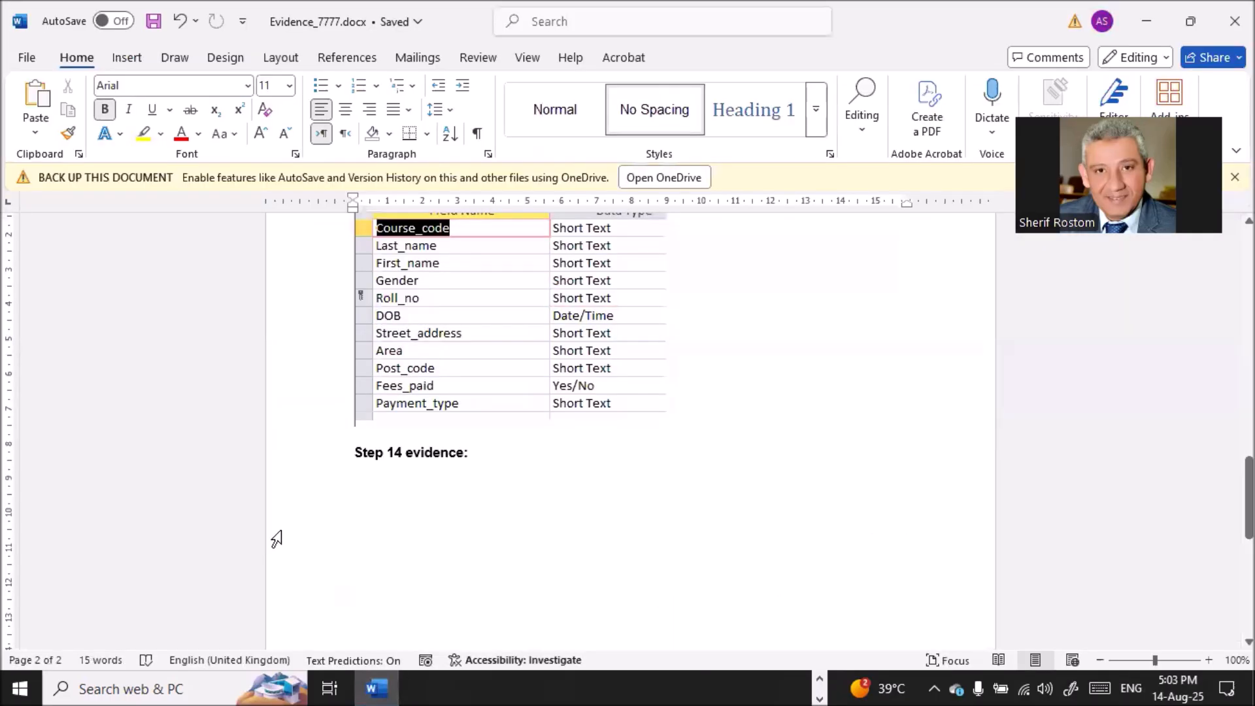
key("Return")
key("Return")
key("Return")
key("Return")
key("Return")
key("Return")
key("Return")
key("Return")
key("Return")
key("Return")
key("Return")
key("Return")
key("Return")
key("Return")
key("Return")
key("Return")
key("Return")
key("Return")
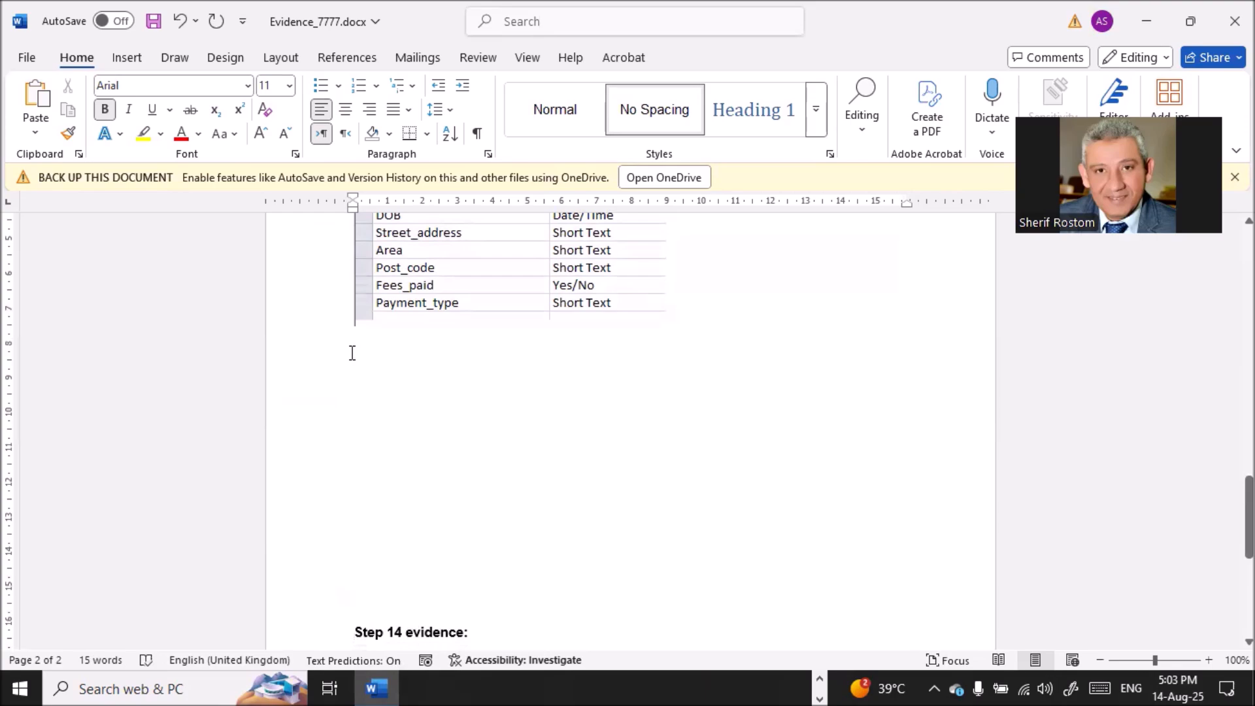
Paste the courses design screenshot below the students one, close the gap above the Step 14 evidence heading, and save the document
key("ctrl+v")
left_click(442, 415)
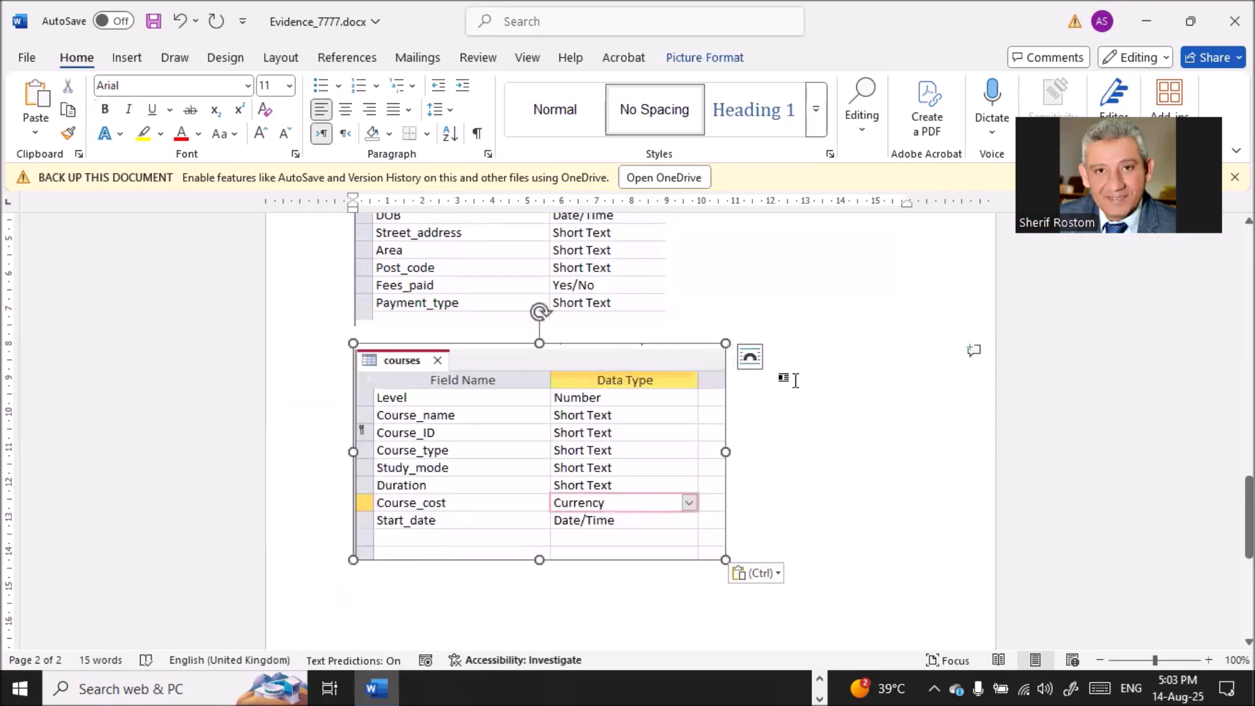
left_click(750, 357)
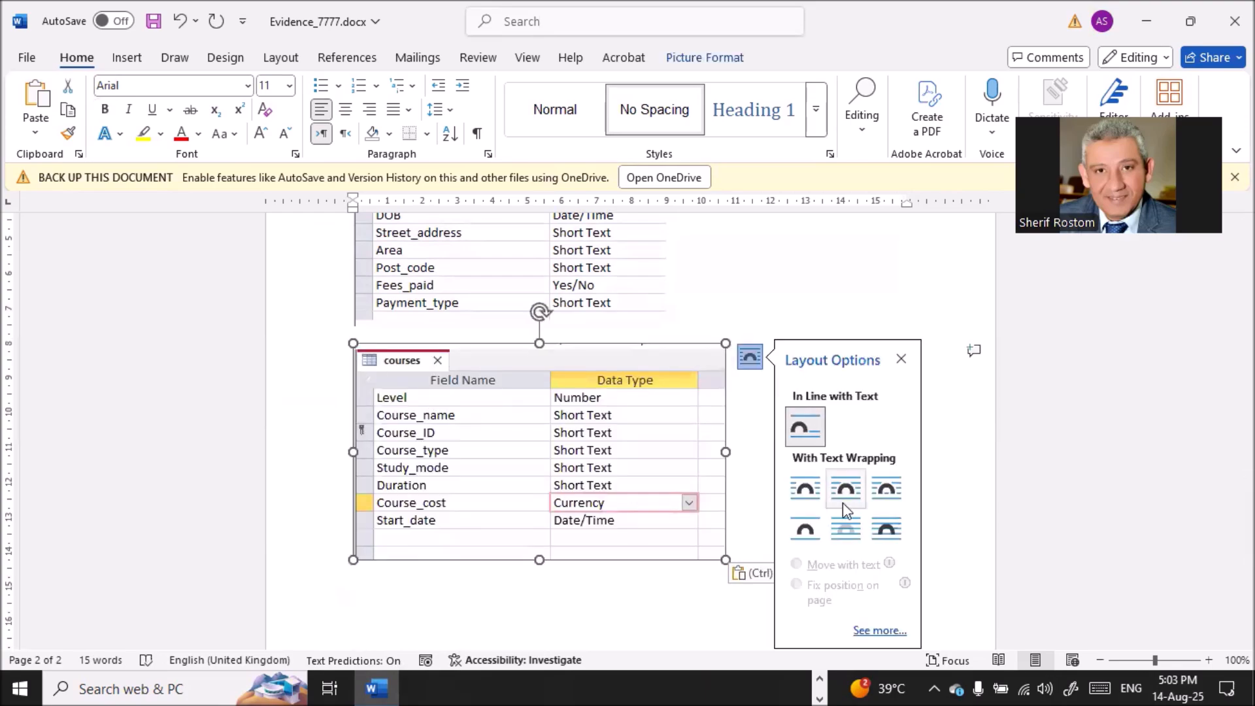
left_click(366, 576)
scroll(286, 613, "down", 10)
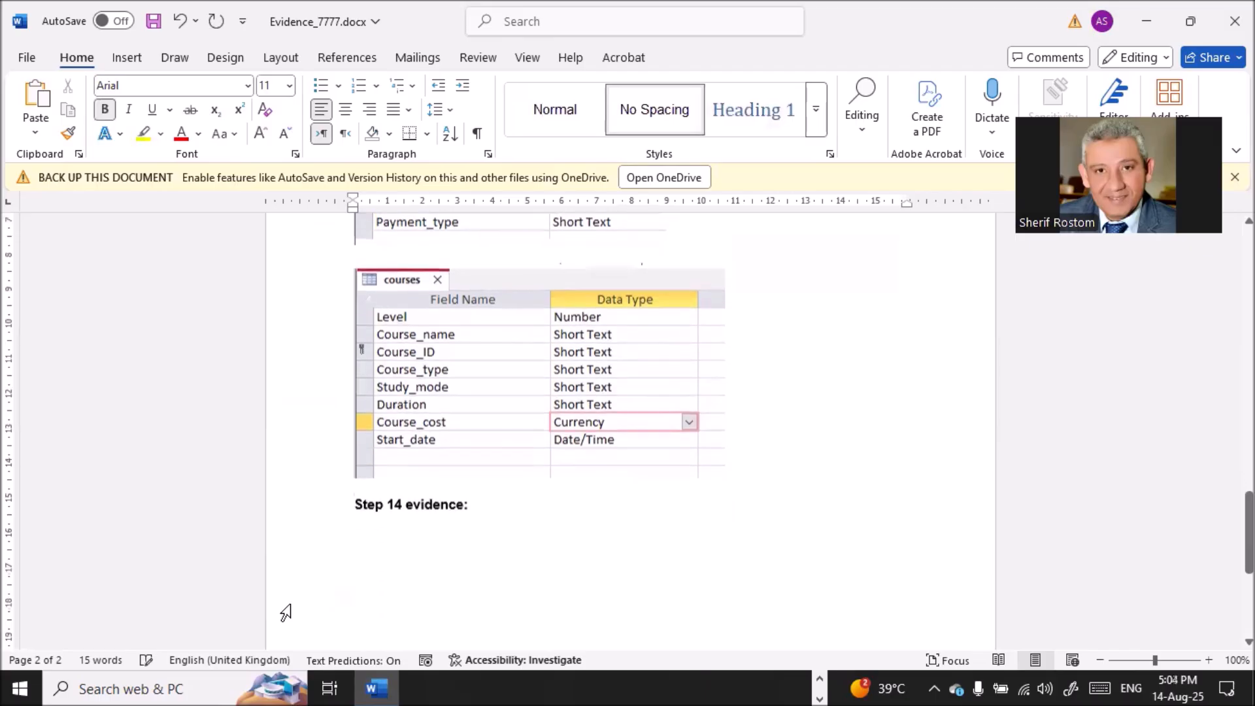
left_click(154, 22)
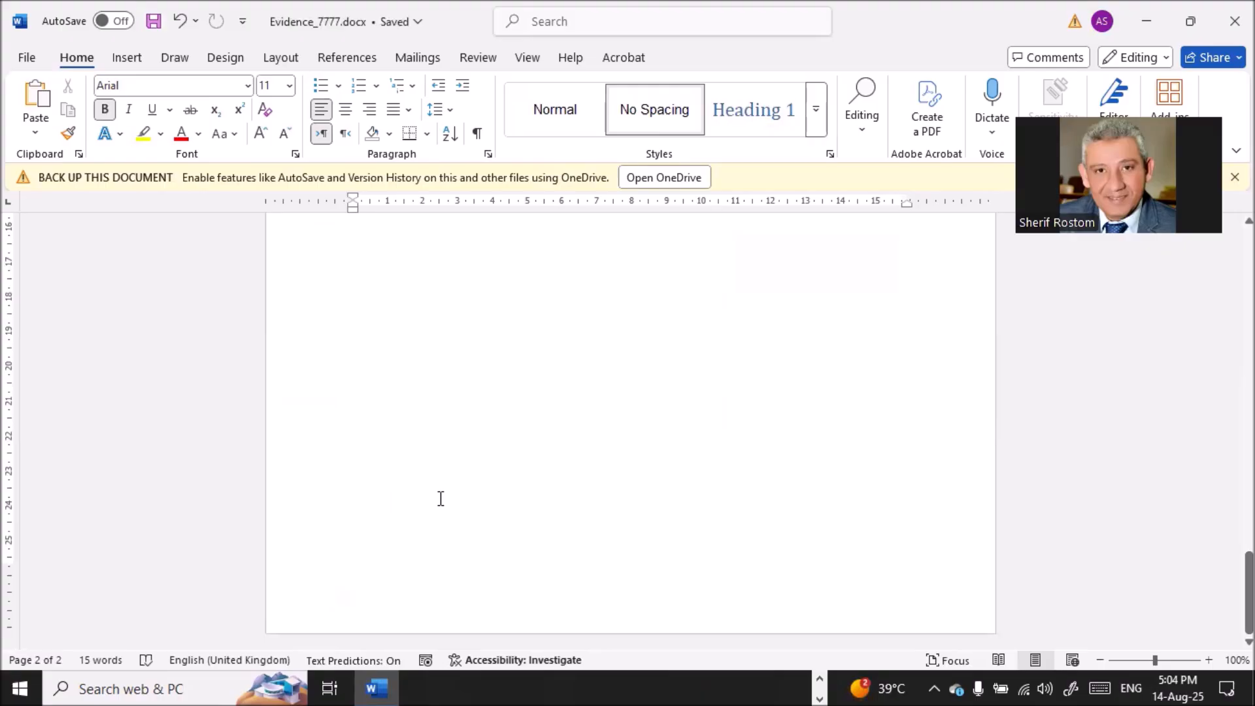
Switch to the question paper in Edge and highlight question 14's relationship type, Course_ID, Course_Code and the required screenshot content
key("alt+Tab")
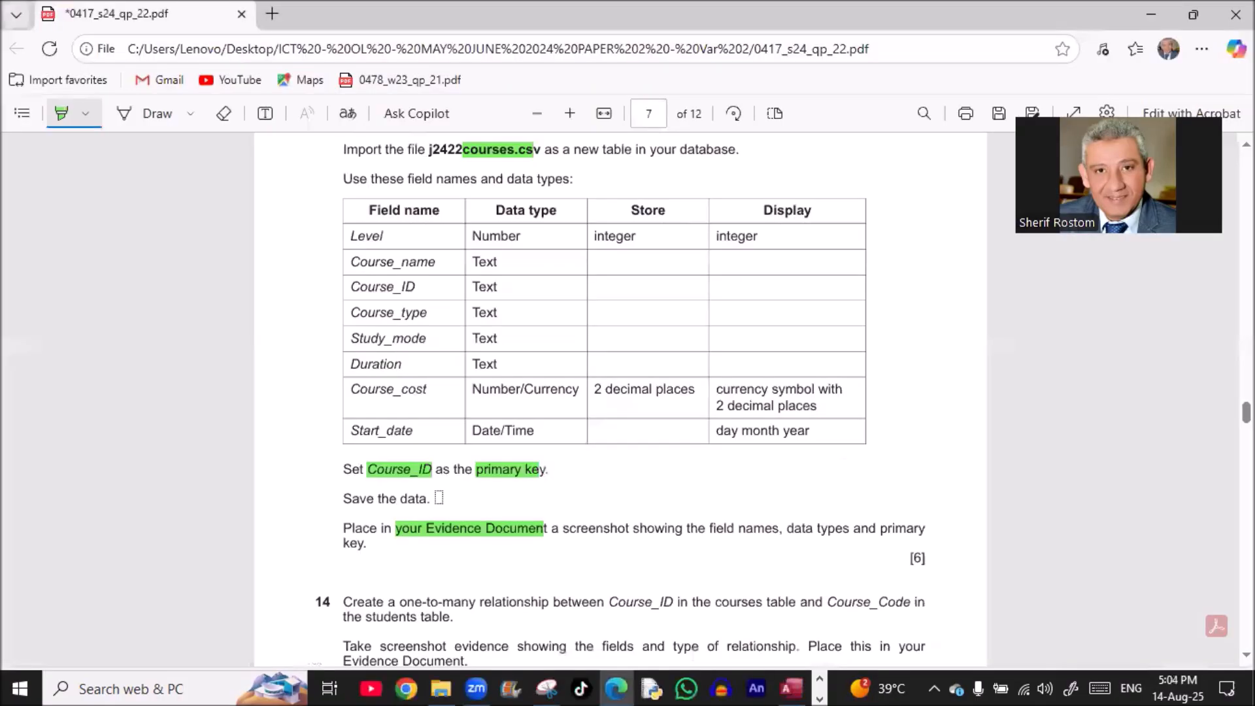
scroll(249, 516, "down", 4)
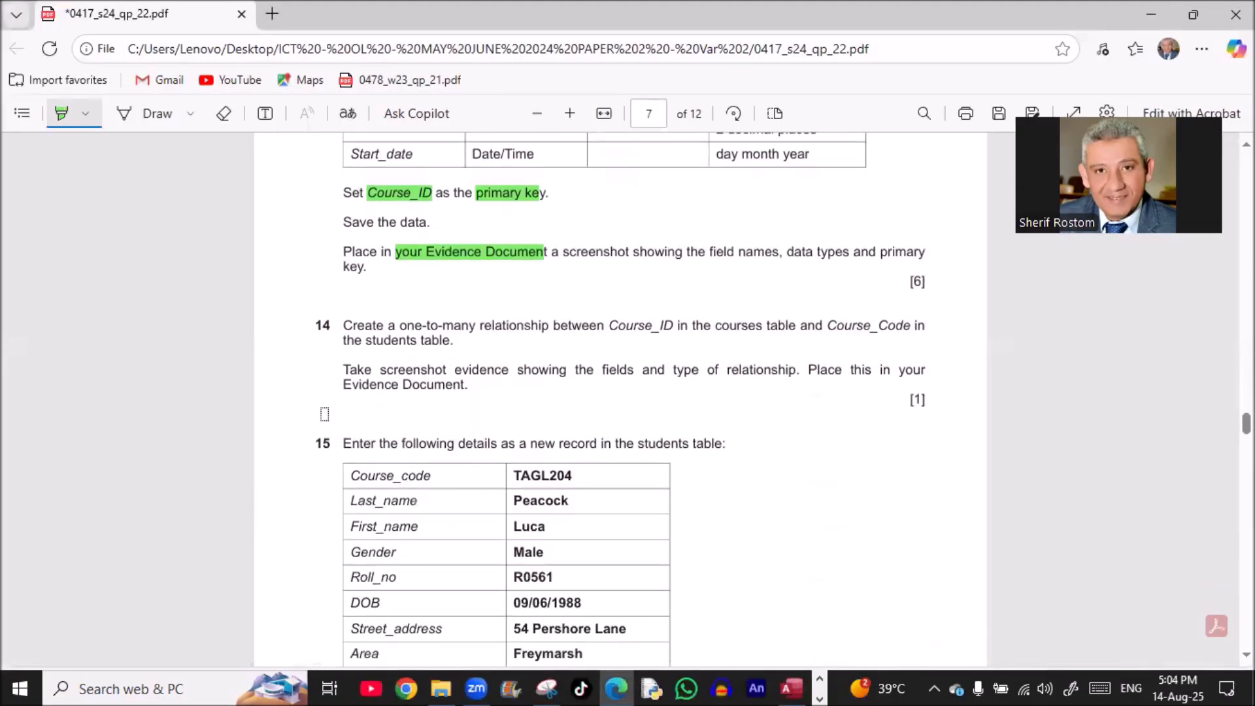
left_click_drag(399, 326, 491, 327)
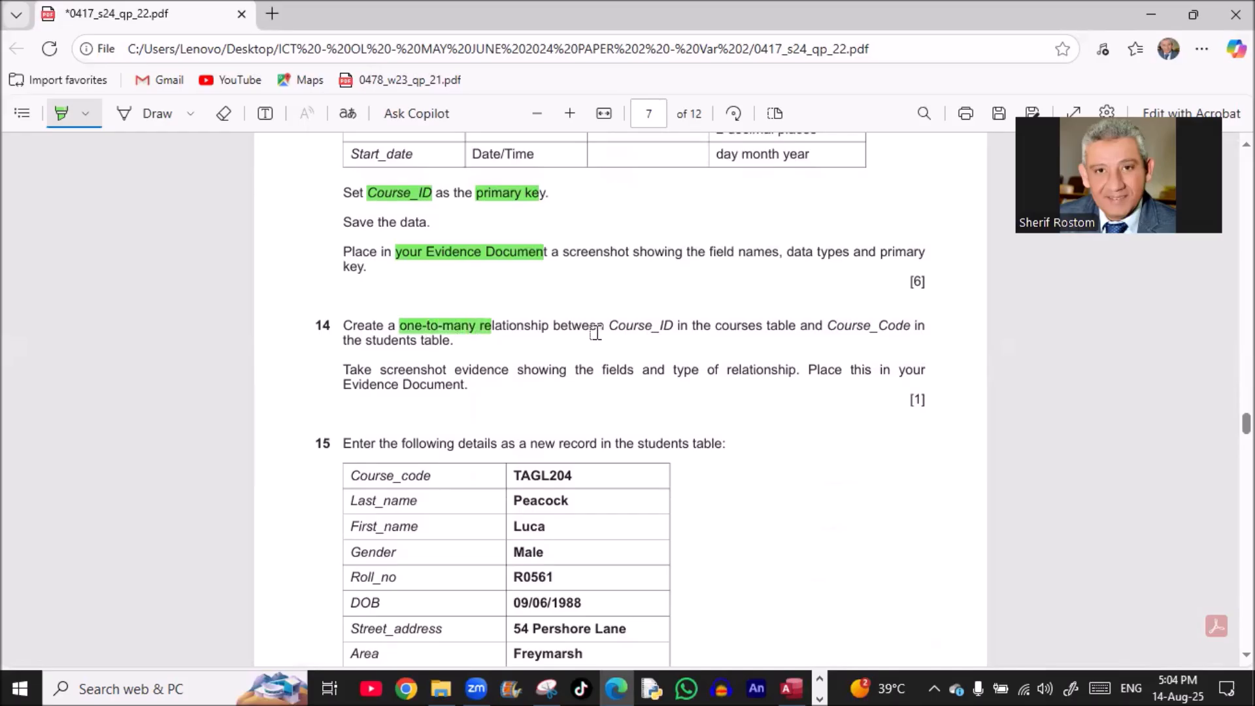
left_click_drag(610, 325, 662, 322)
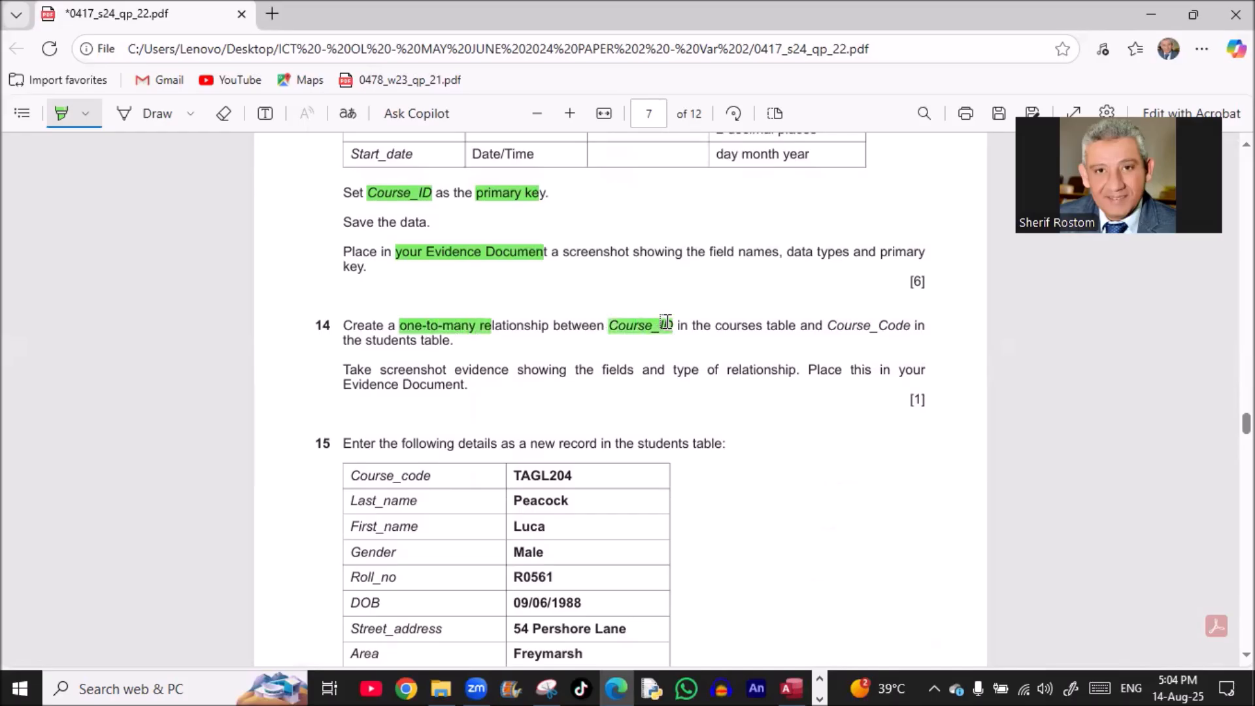
left_click_drag(828, 326, 888, 325)
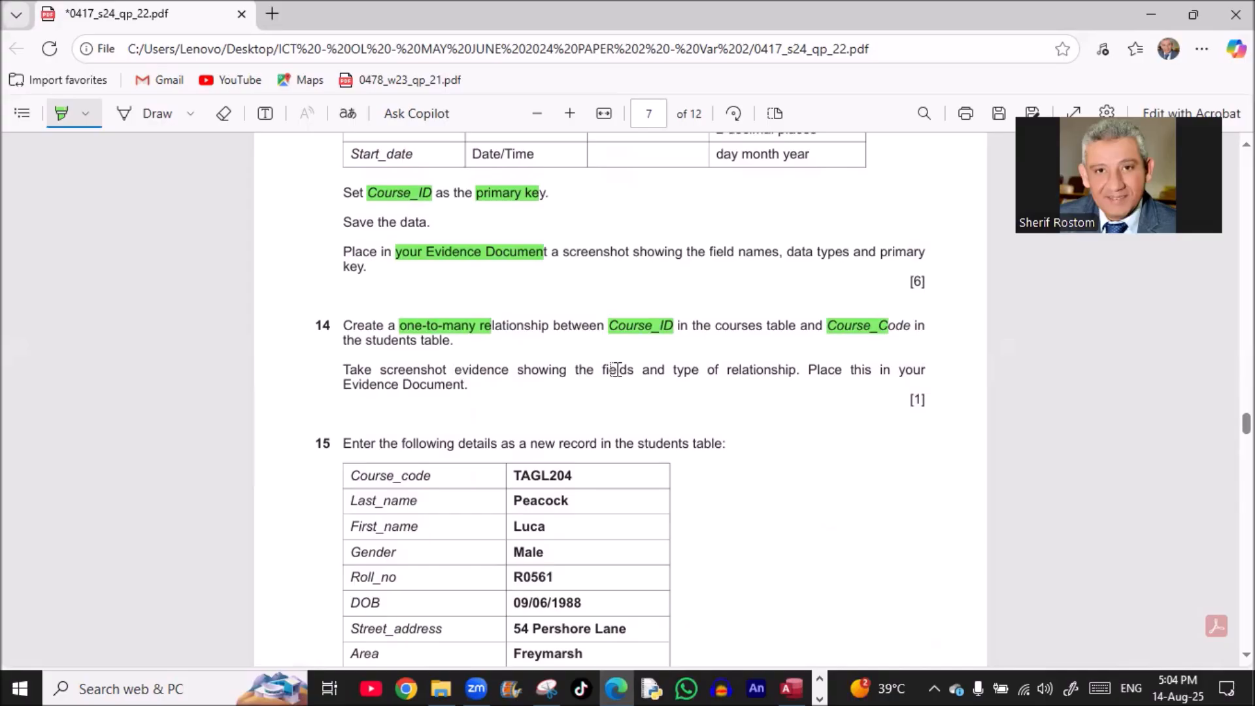
left_click_drag(600, 370, 785, 371)
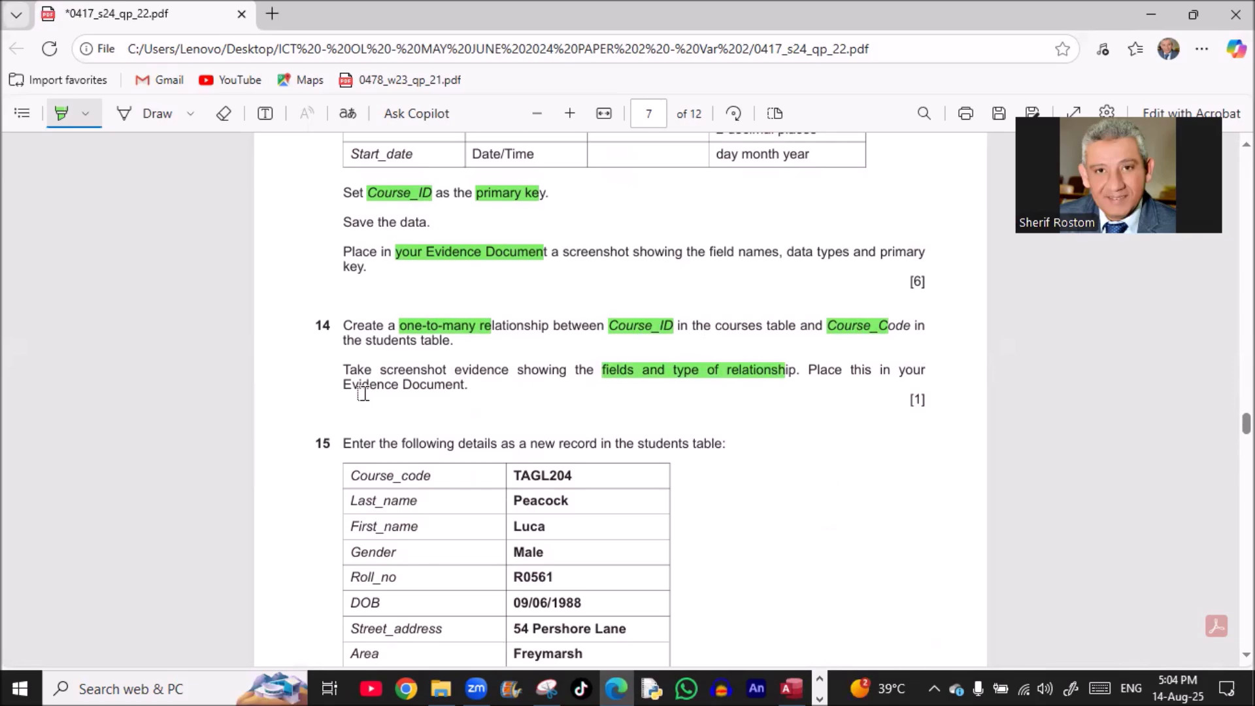
Switch to Access and close the courses table, saving its design changes
key("alt+Tab")
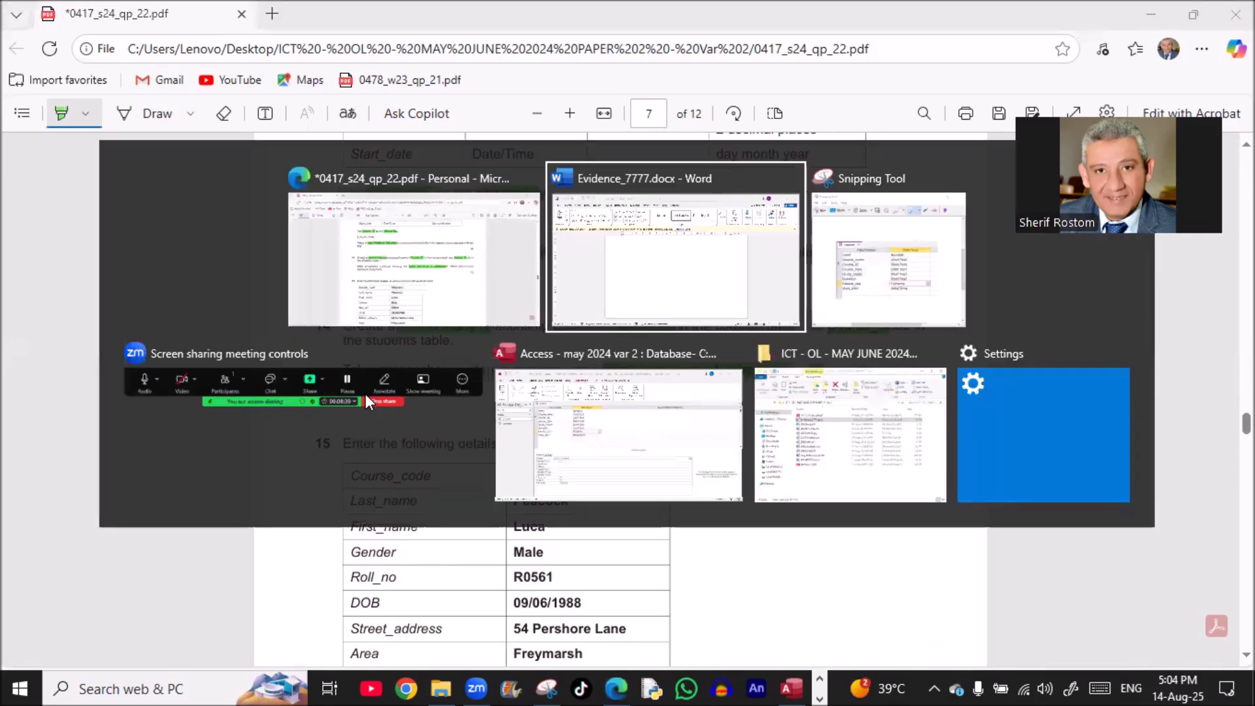
key("Tab")
key("Tab")
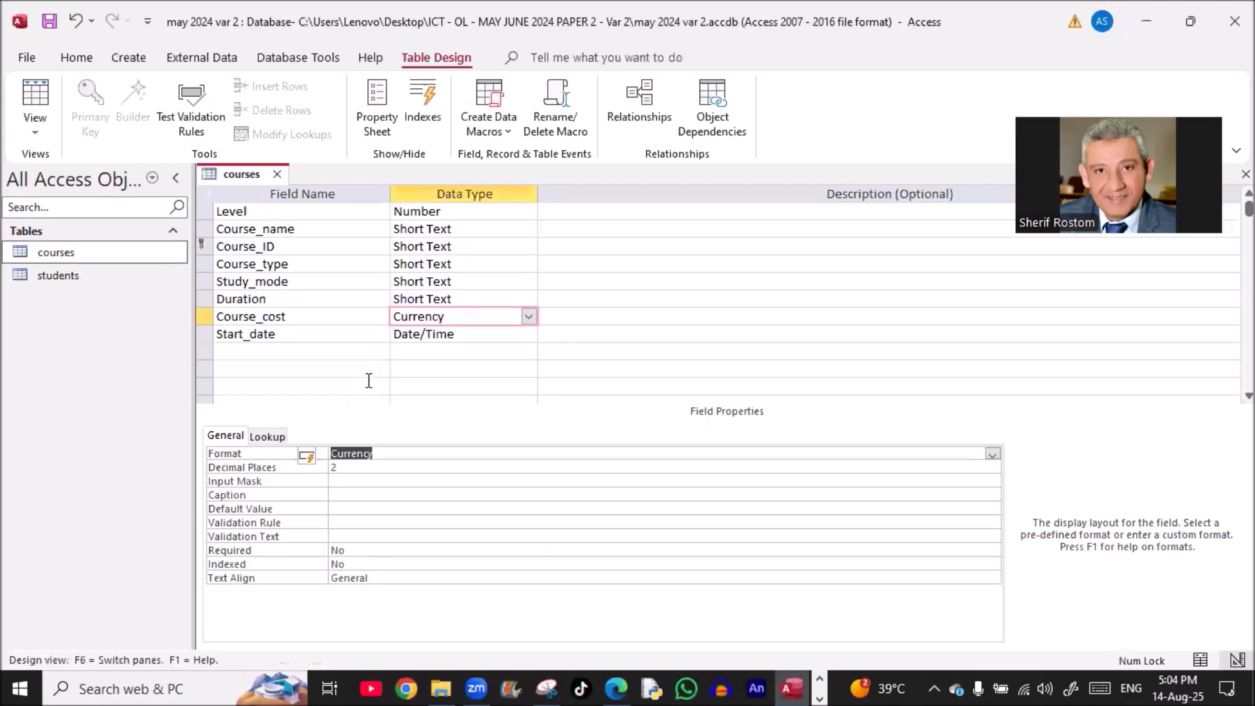
left_click(276, 172)
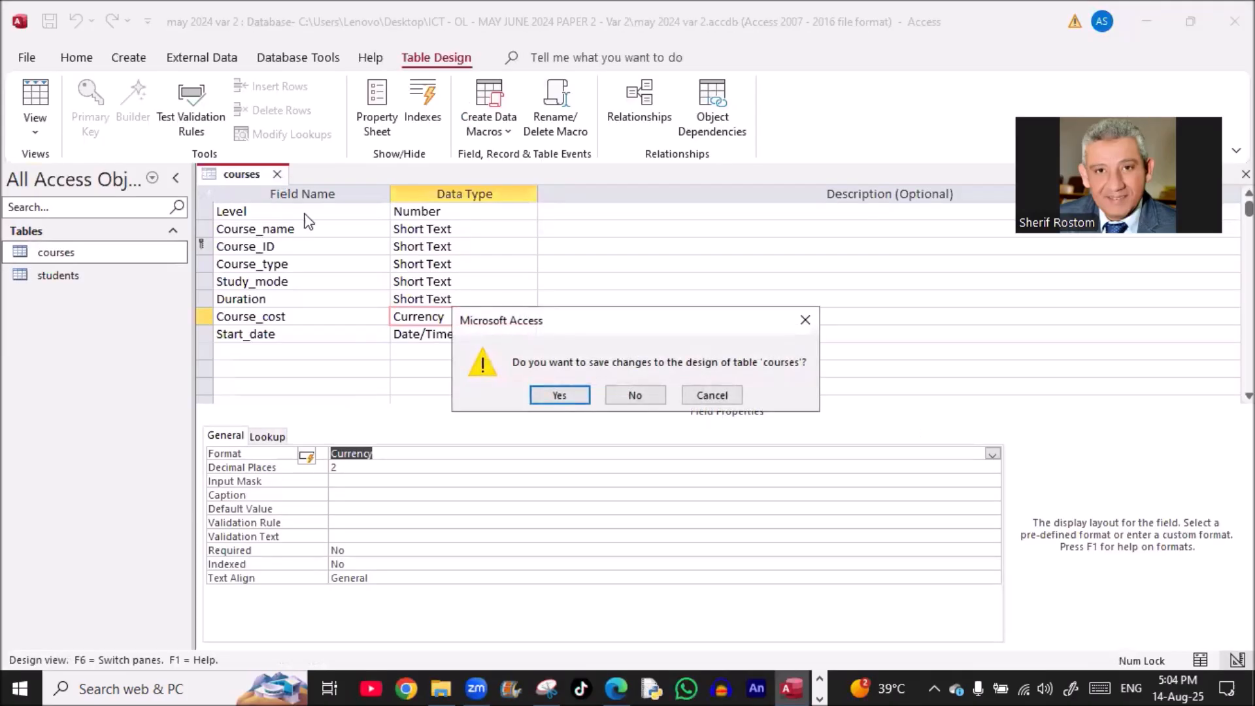
left_click(563, 393)
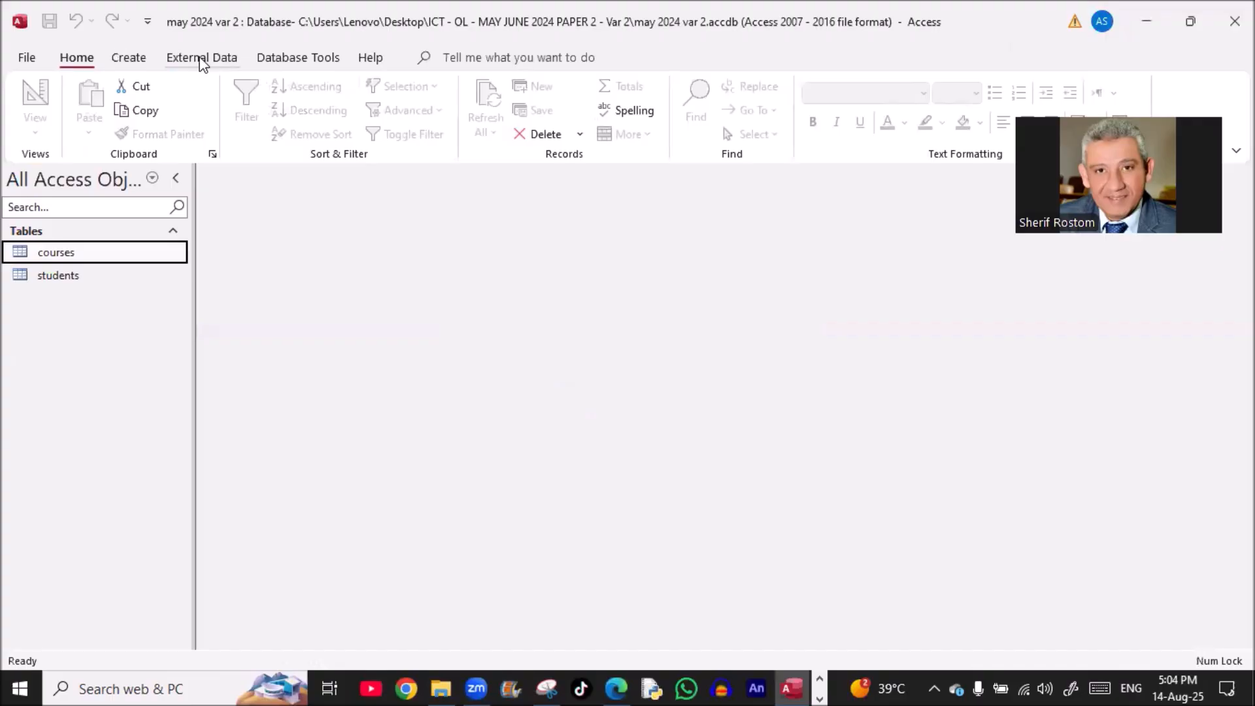
Open the Relationships window and add the courses and students tables to it
left_click(302, 59)
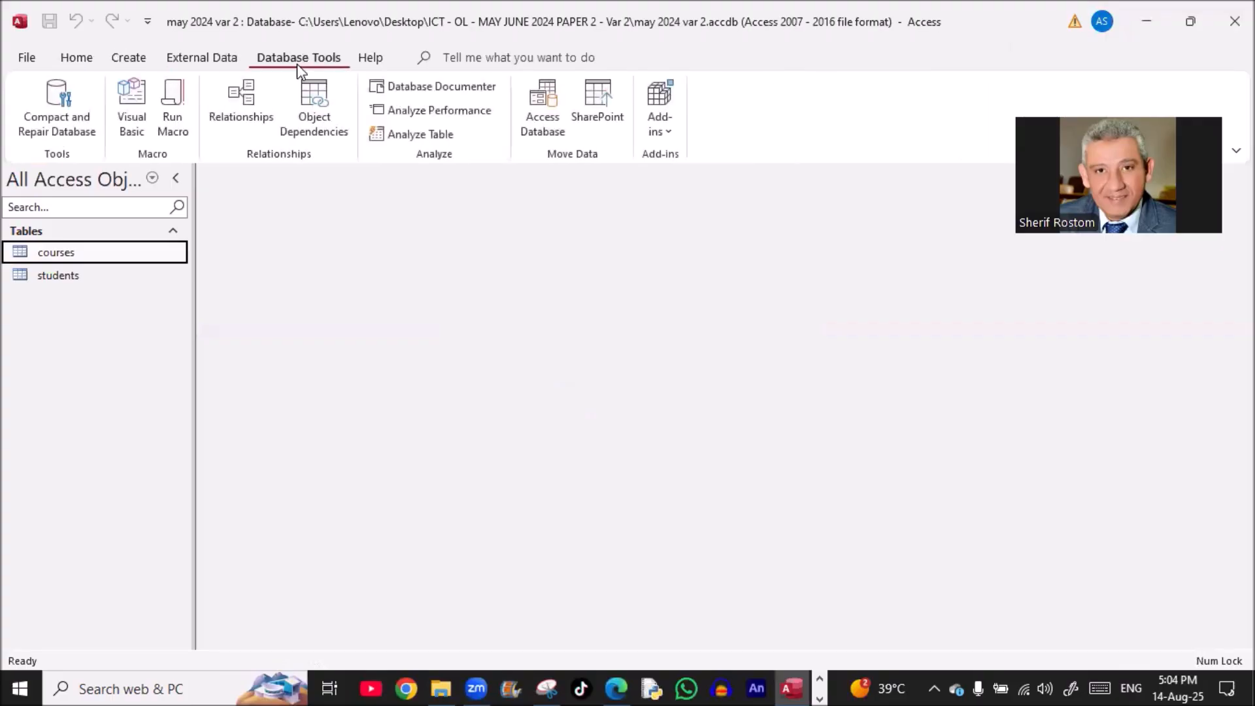
left_click(248, 108)
double_click(1054, 291)
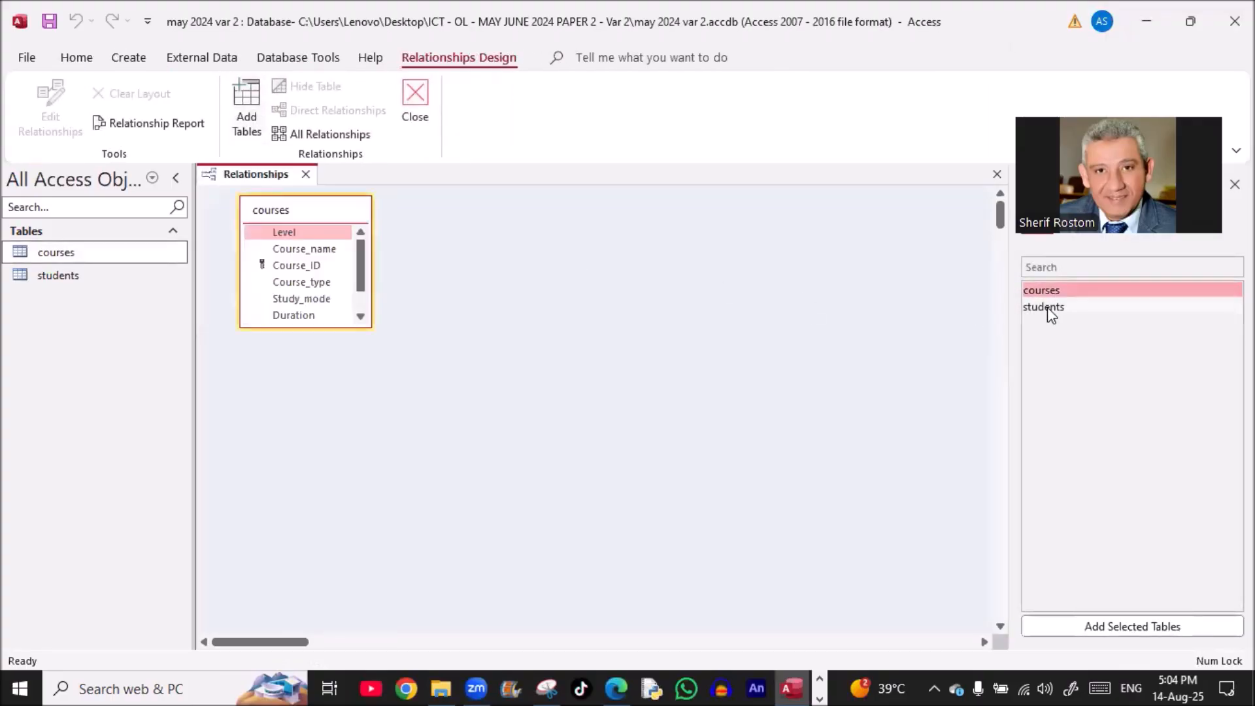
left_click(1048, 309)
double_click(1047, 308)
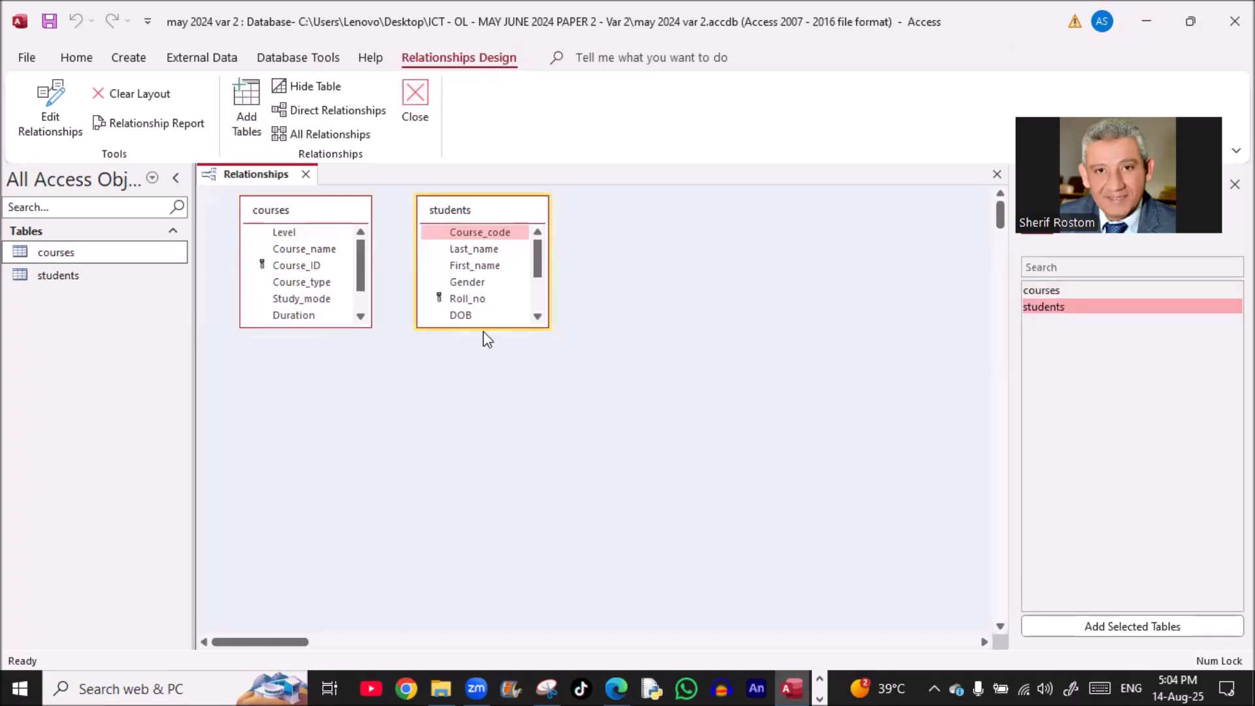
Enlarge both table boxes to show all their fields and move students further away from courses
left_click_drag(483, 326, 483, 426)
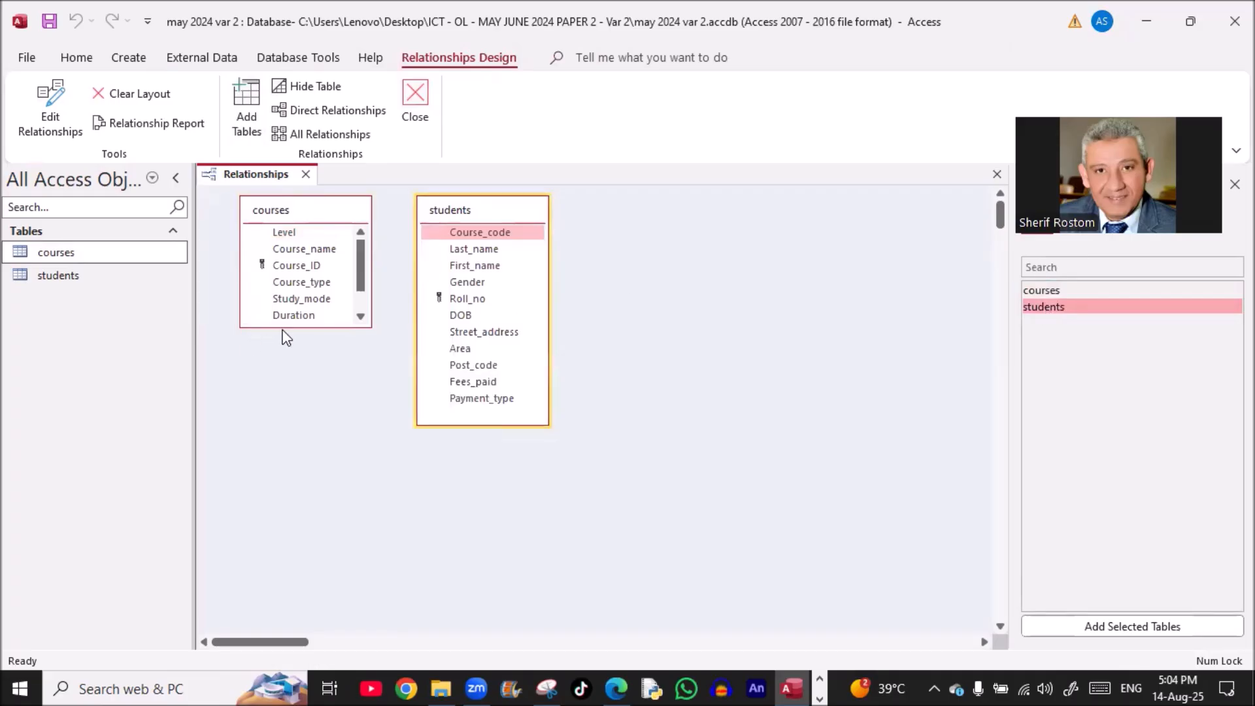
left_click_drag(288, 328, 287, 399)
left_click_drag(462, 218, 566, 222)
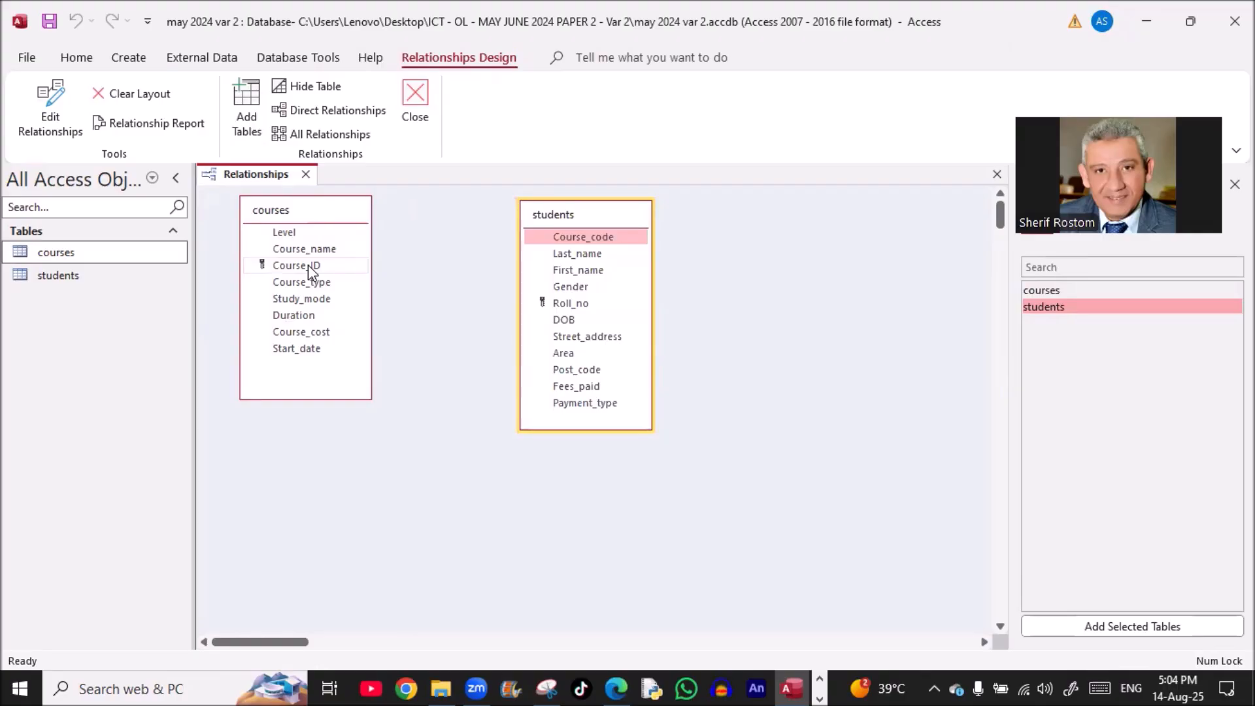
Create a one-to-many relationship from Course_ID in courses to Course_code in students, with referential integrity enforced
left_click_drag(308, 265, 567, 237)
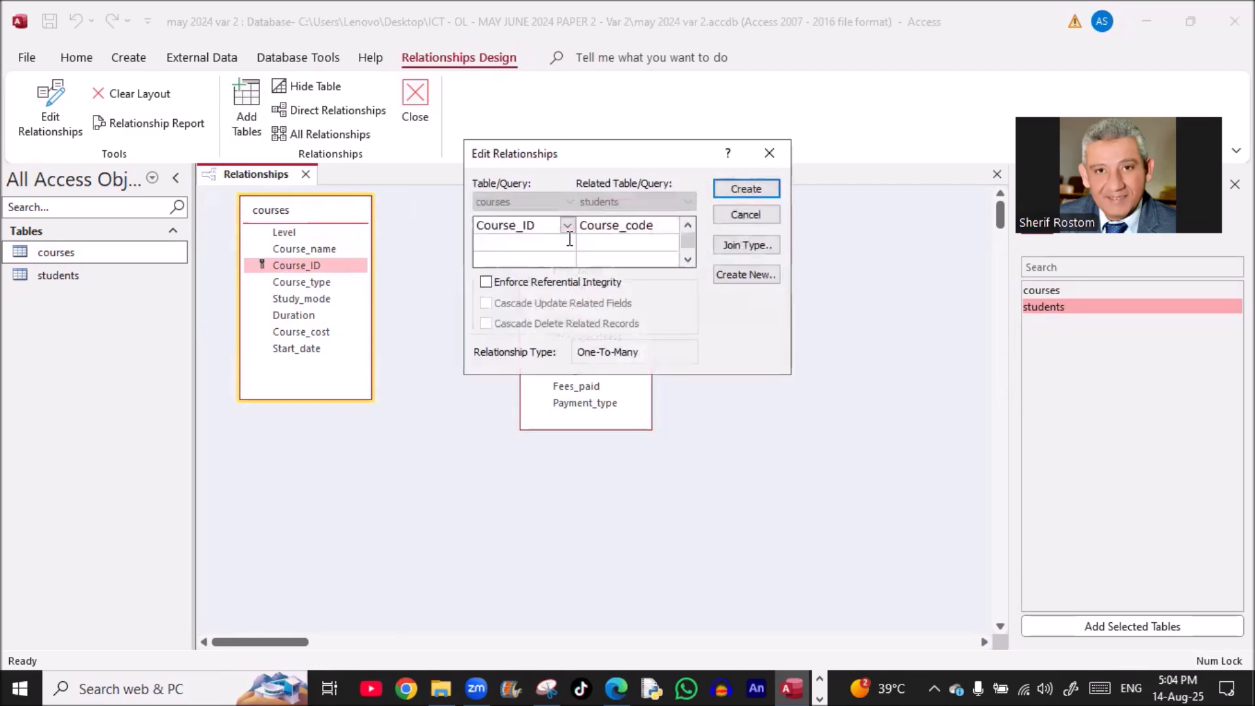
left_click(485, 282)
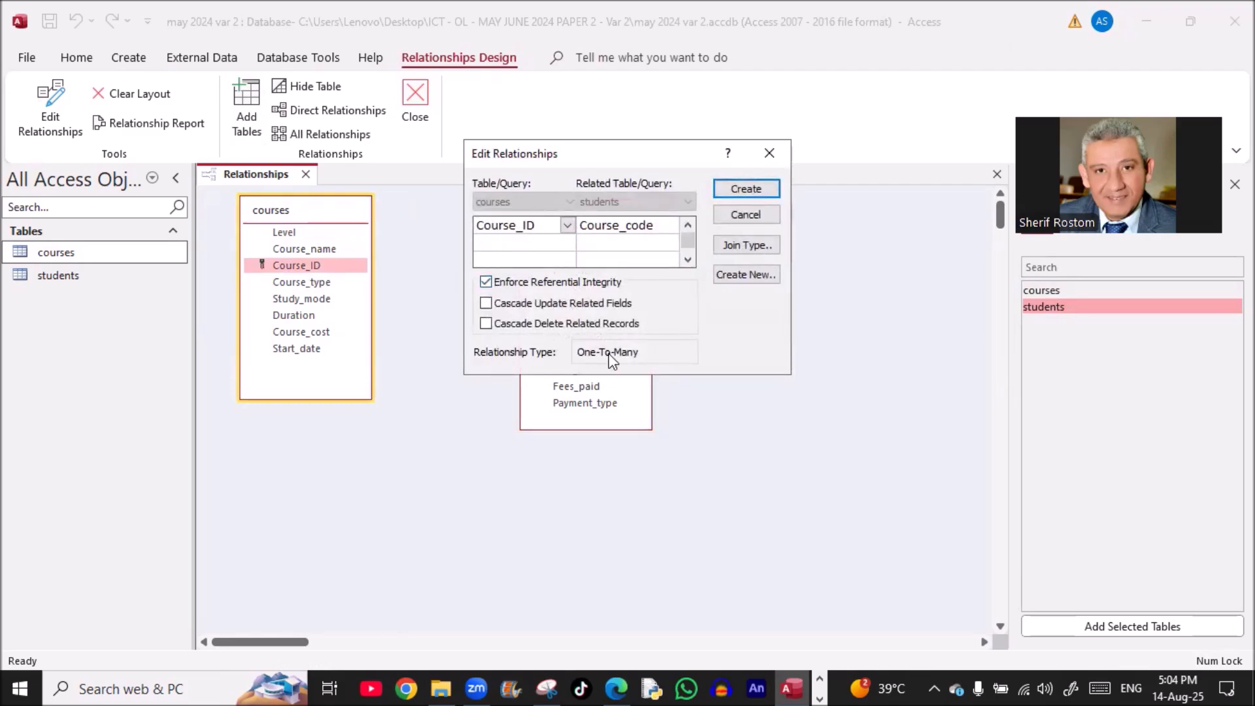
left_click(739, 190)
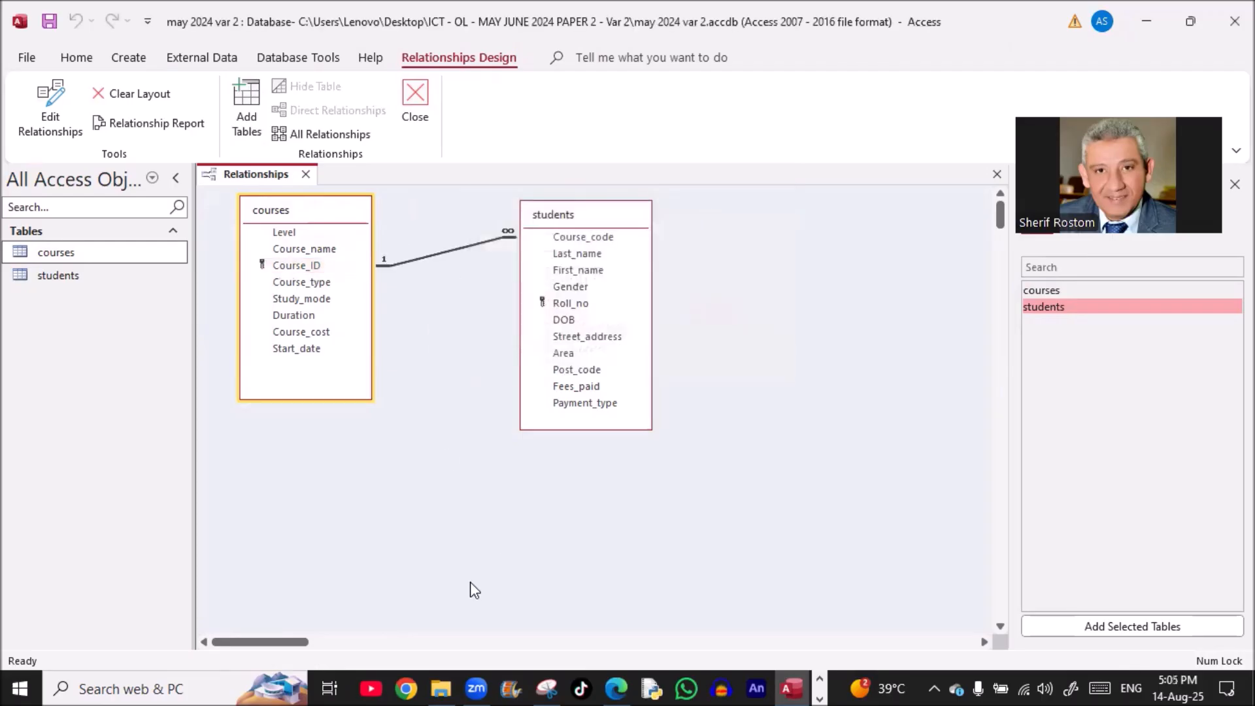
Switch to Snipping Tool and capture the relationship diagram showing both tables and the one-to-many link
left_click(547, 688)
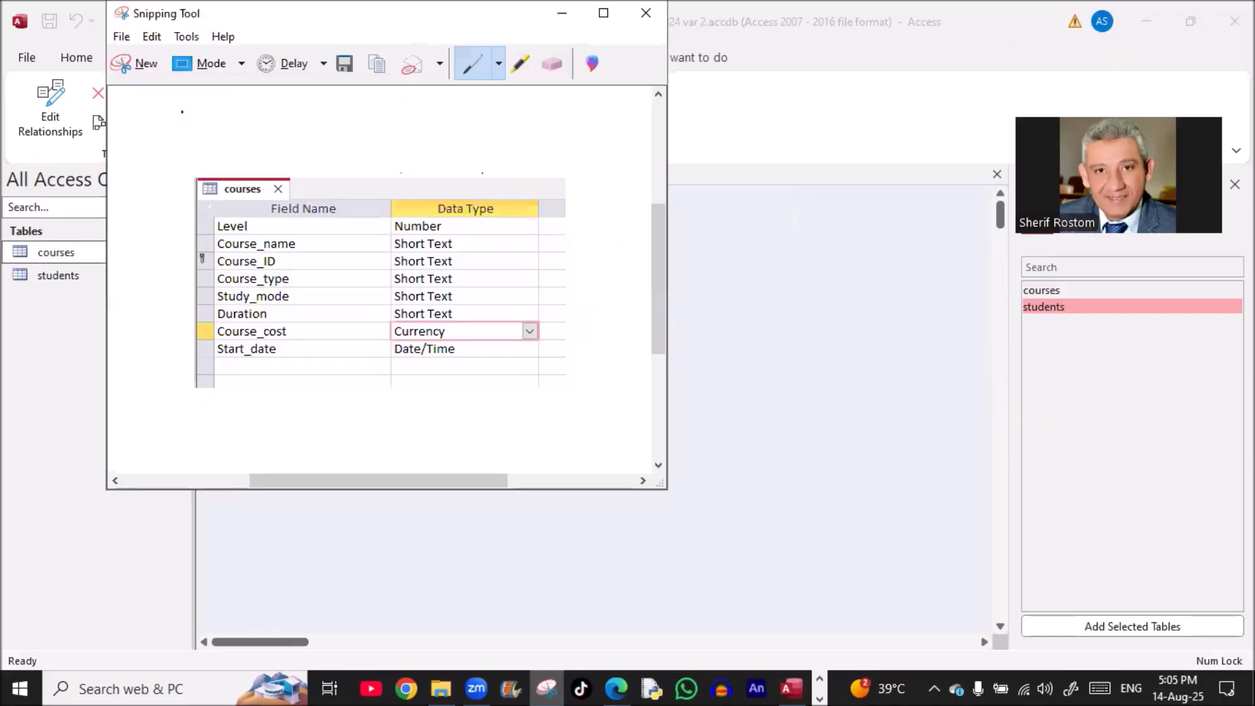
left_click(137, 63)
left_click_drag(198, 162, 680, 459)
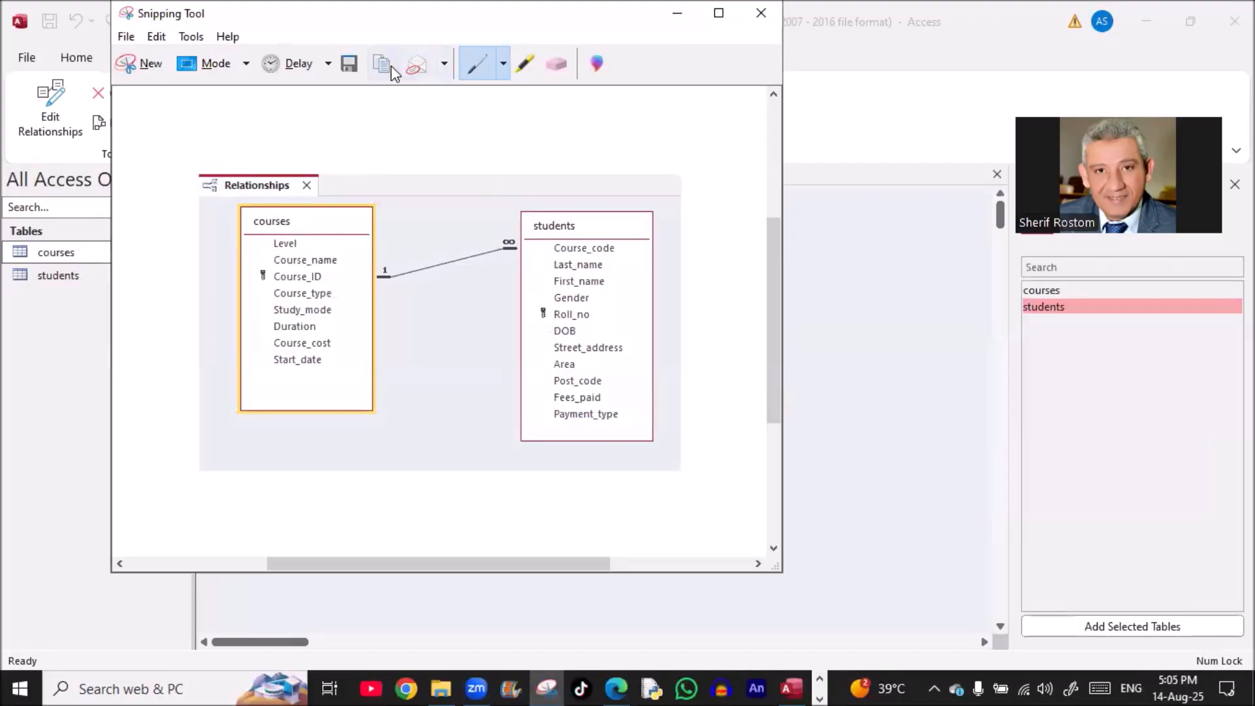
Switch to Evidence_7777.docx in Word and paste the relationship screenshot below the Step 14 evidence heading
left_click(820, 699)
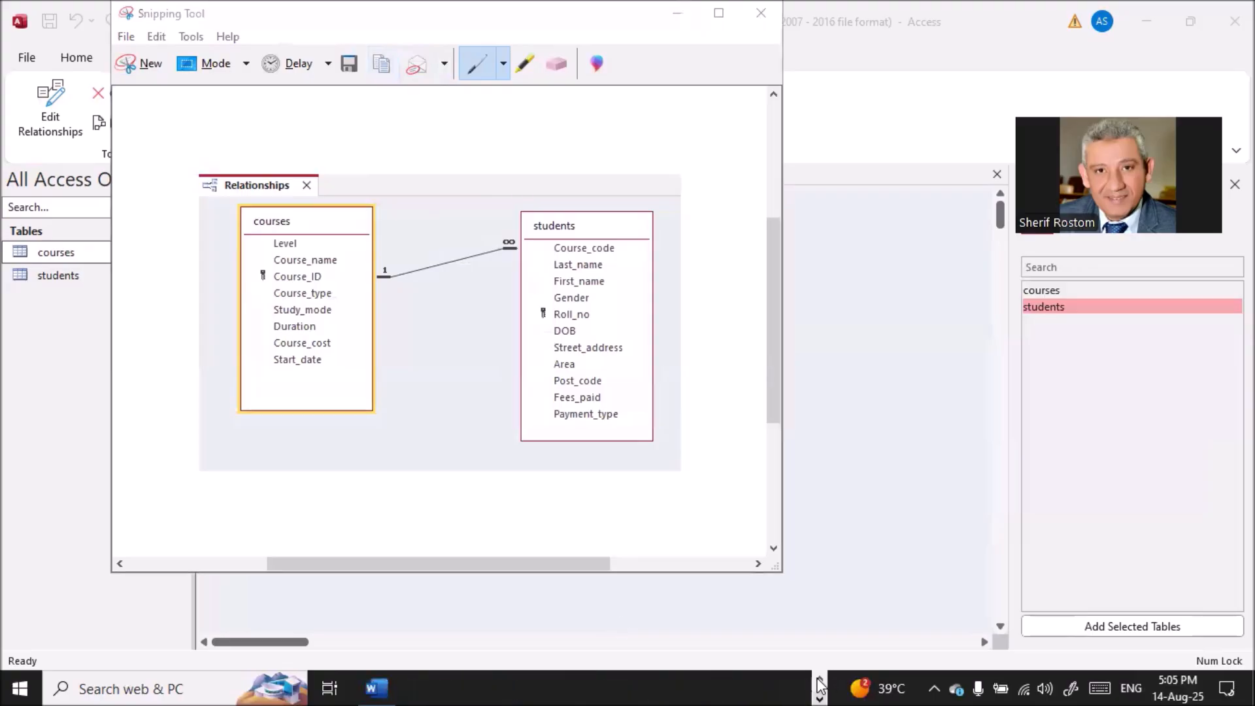
left_click(377, 689)
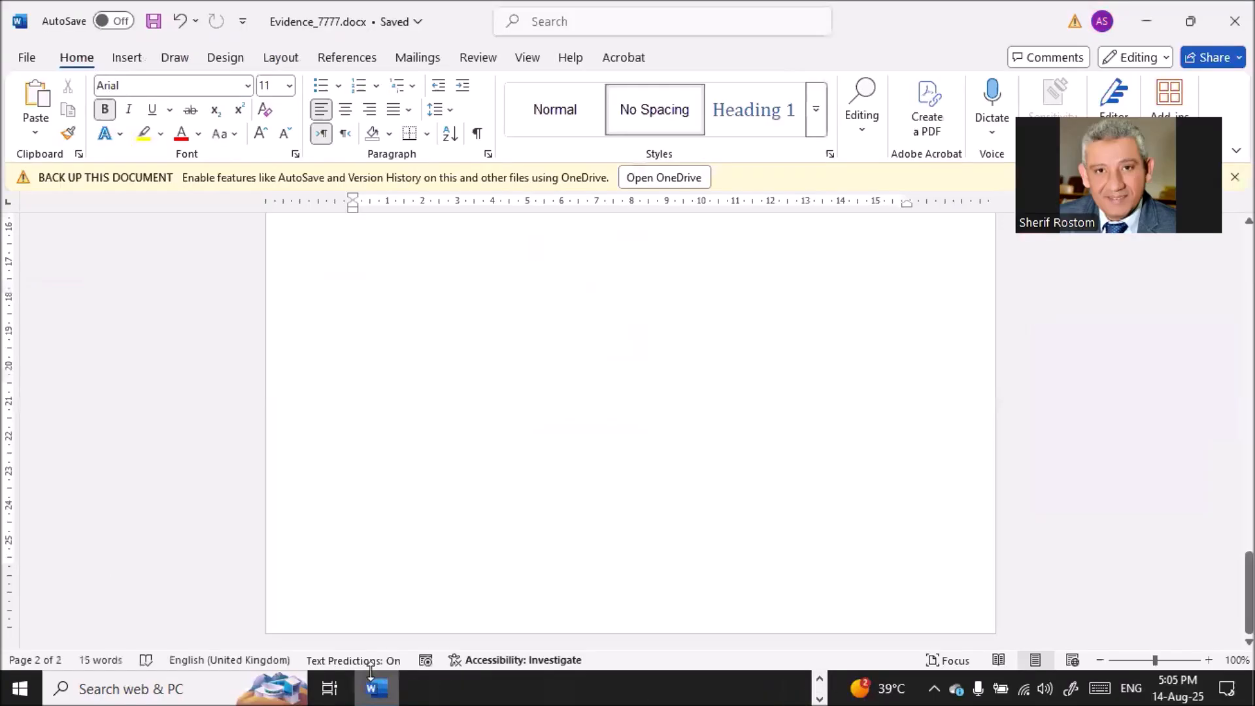
scroll(347, 373, "up", 3)
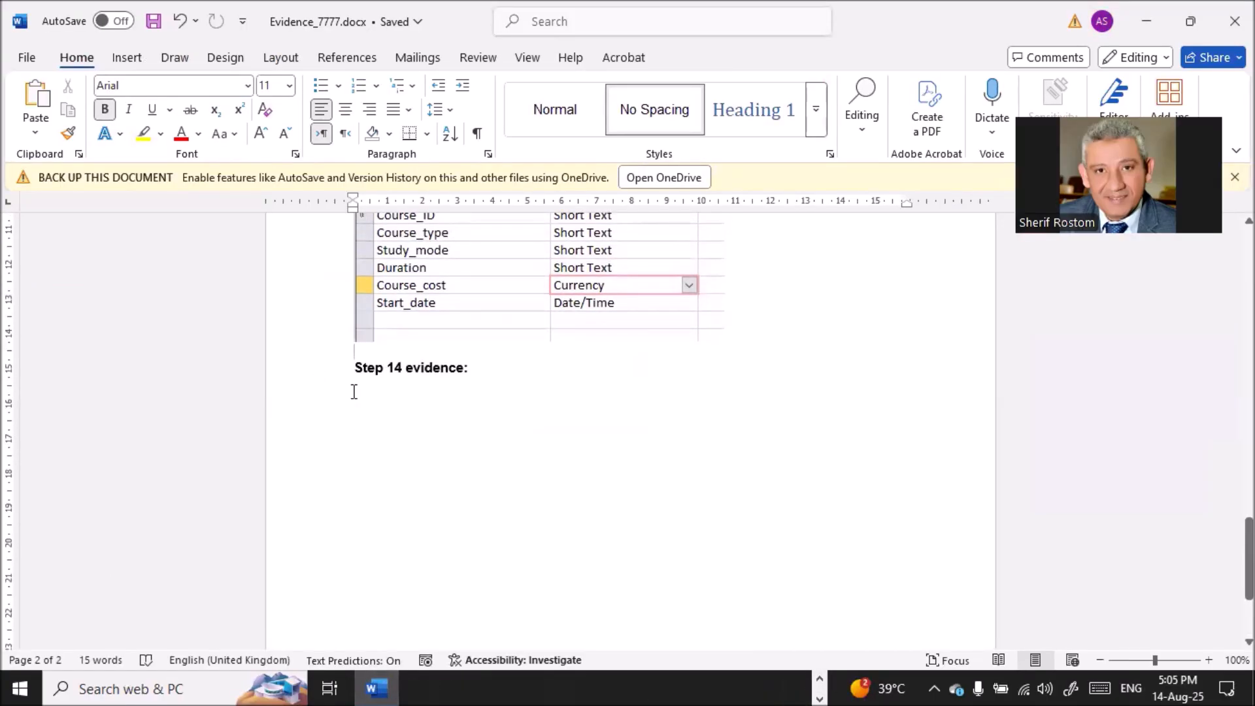
key("ctrl+v")
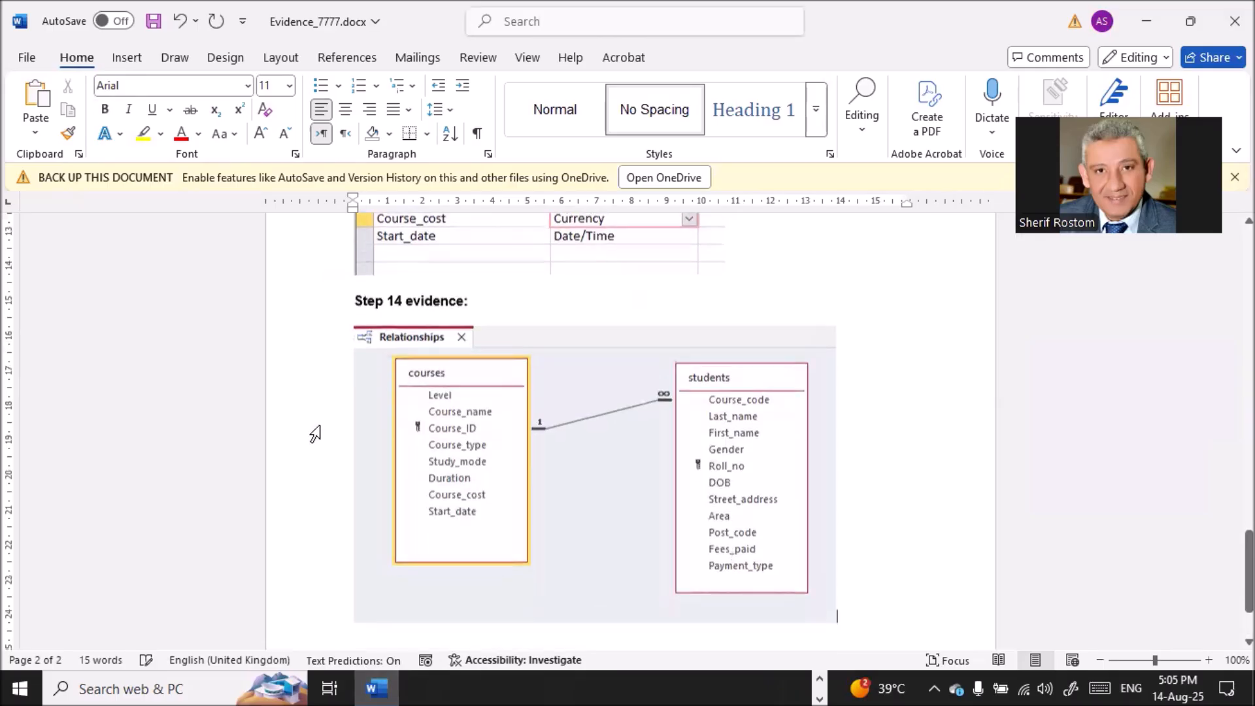
Set the text wrapping of the Step 14 relationship screenshot to Behind Text
left_click(804, 420)
left_click(862, 337)
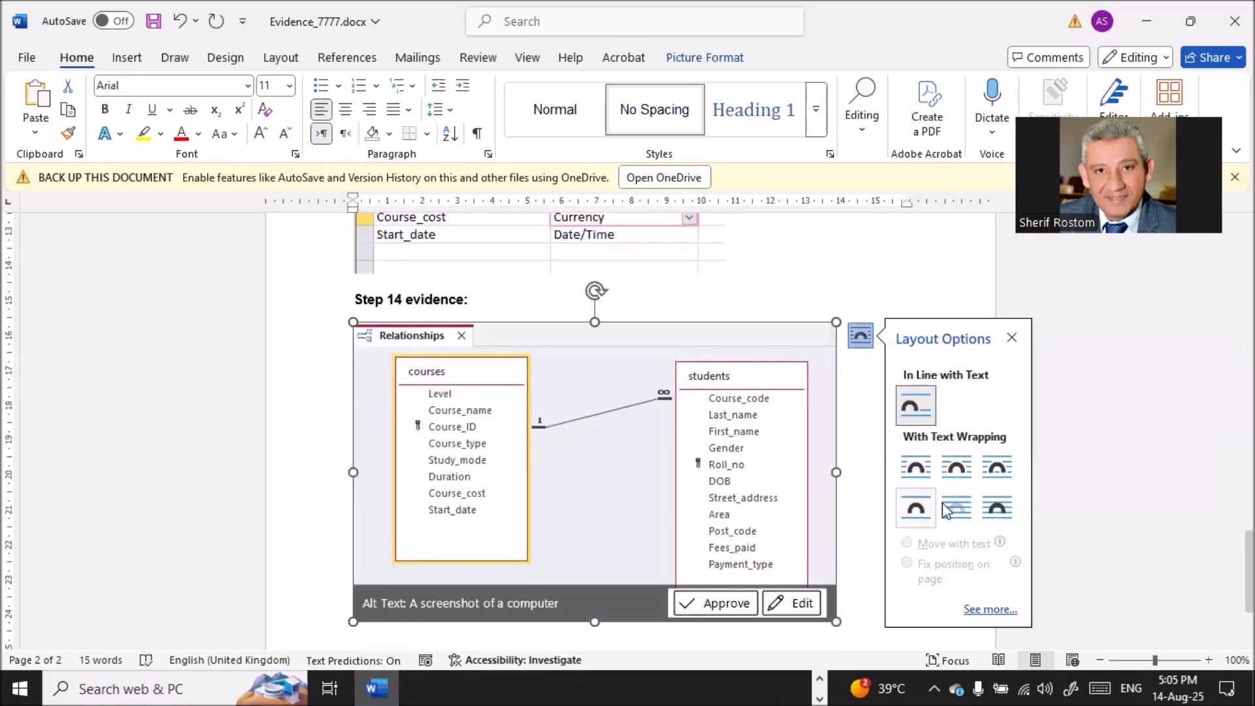
left_click(956, 508)
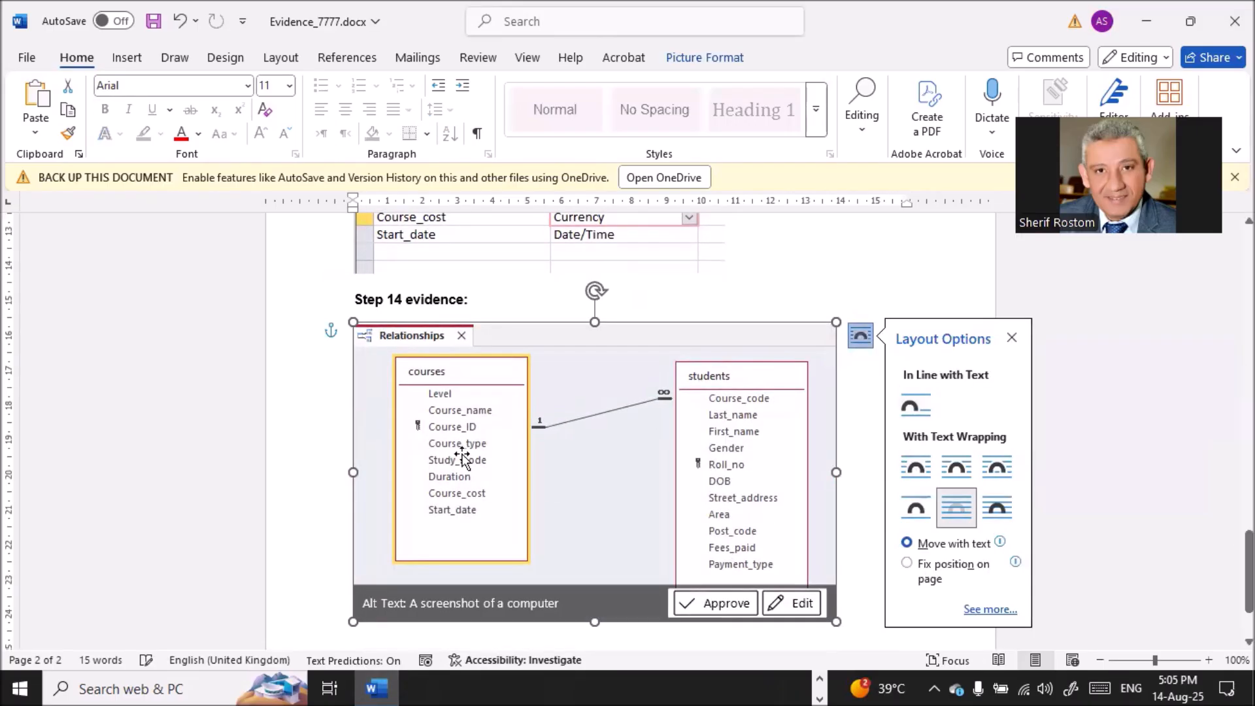
left_click(343, 401)
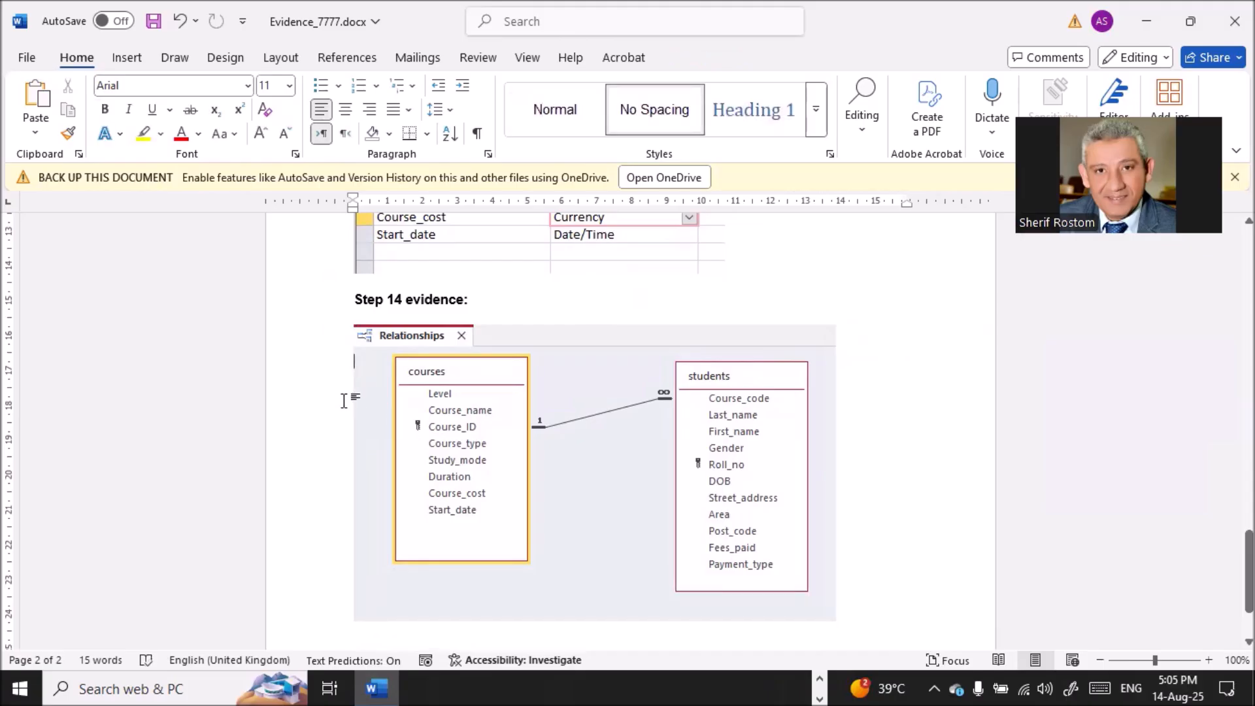
Start a new page after the relationship screenshot and place the insertion point at its first line
key("ctrl+z")
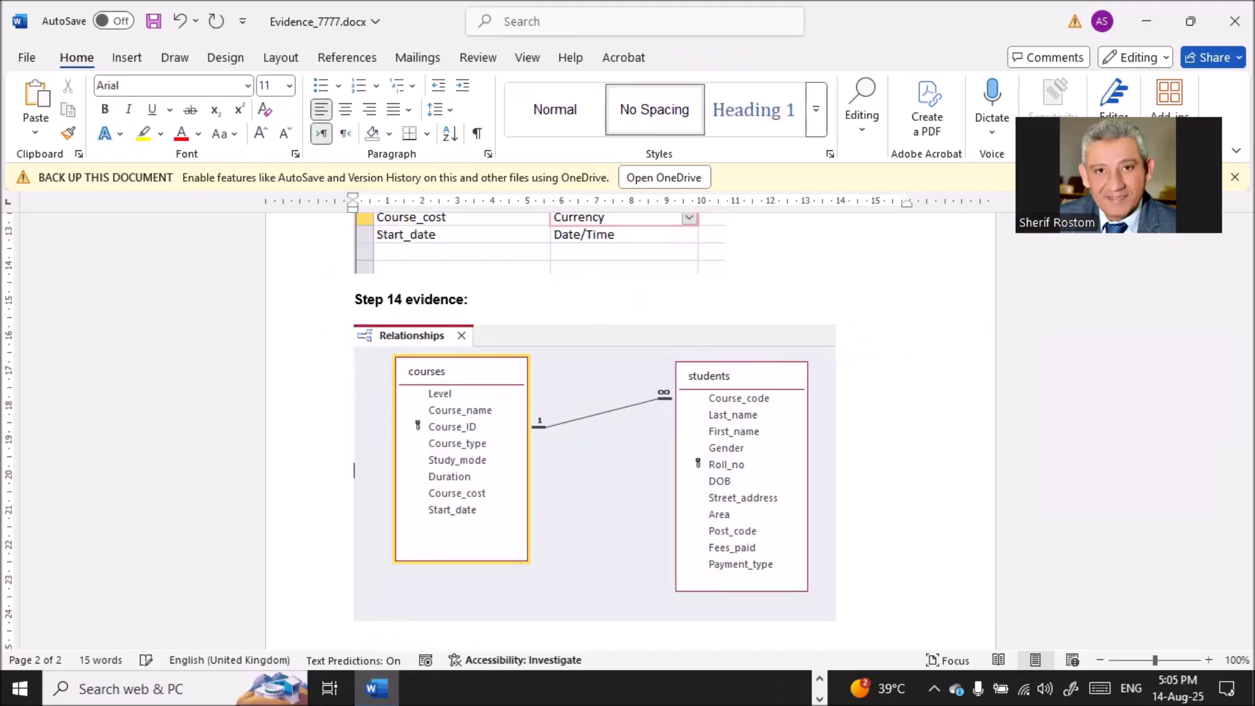
key("ctrl+Return")
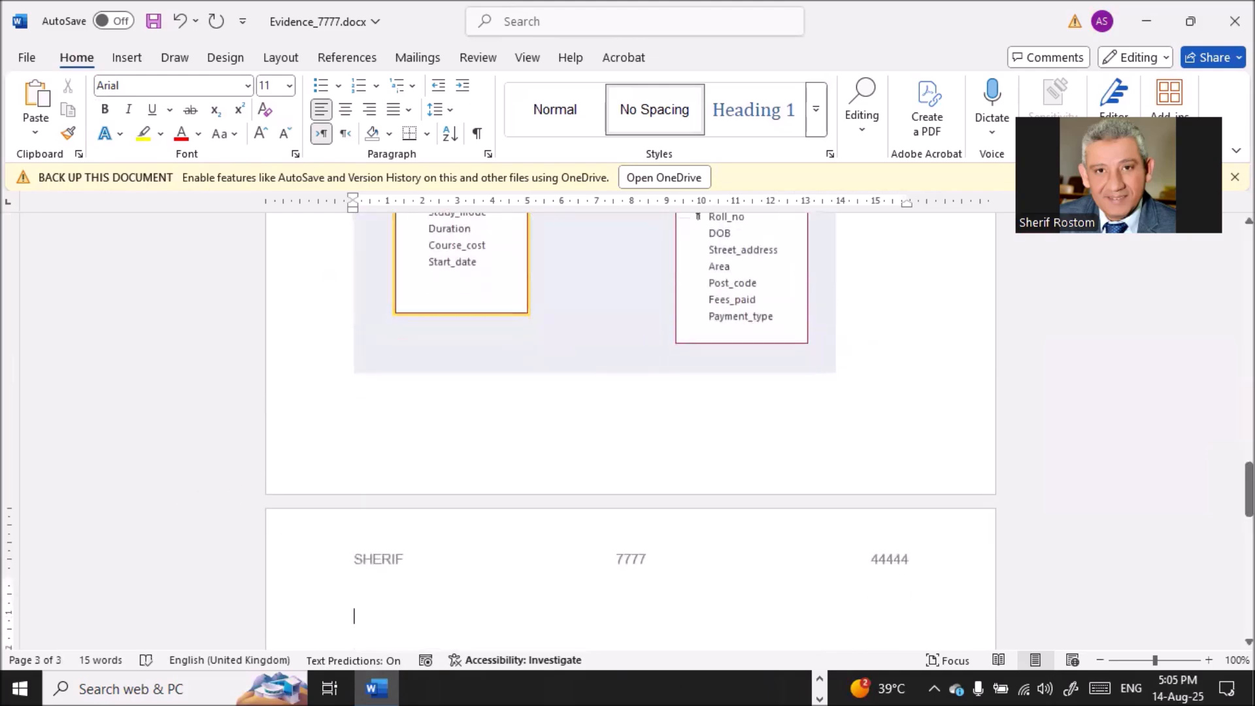
key("Return")
key("Return")
scroll(275, 561, "down", 3)
left_click(355, 392)
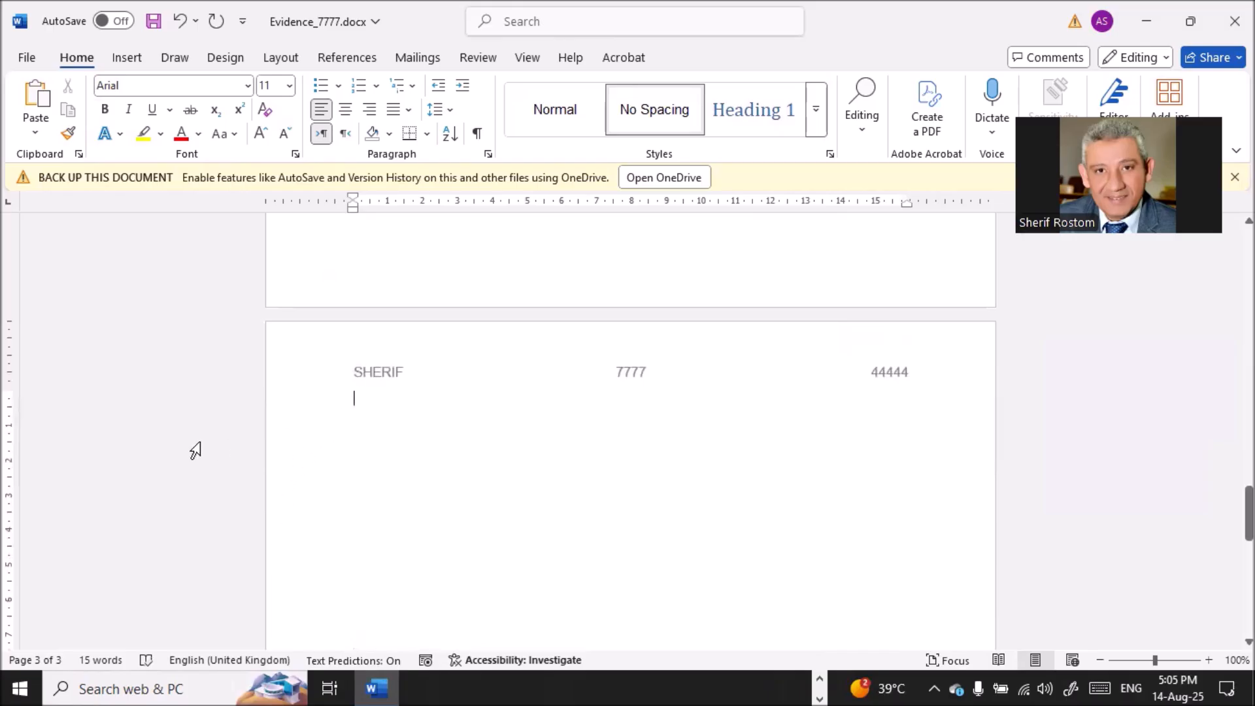
Switch to Access, open the courses–students link for editing, and capture the Edit Relationships dialog with Snipping Tool
key("alt+Tab")
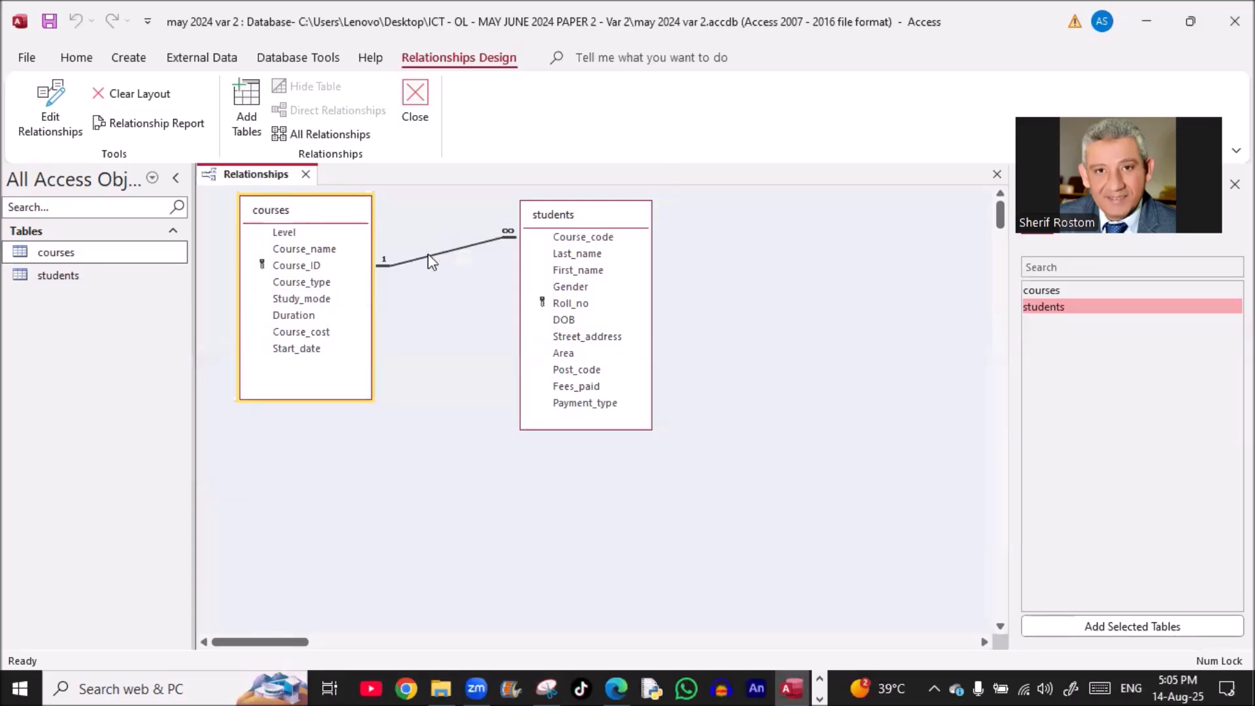
double_click(427, 259)
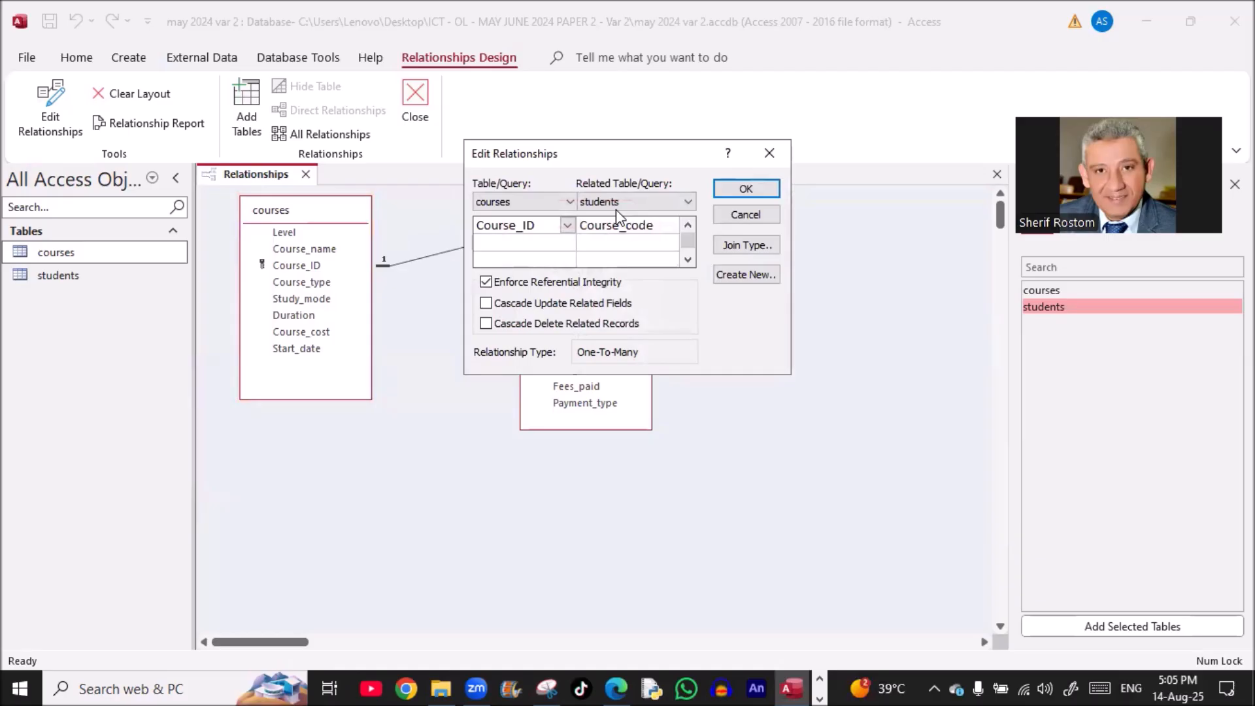
left_click_drag(616, 154, 764, 279)
left_click(546, 689)
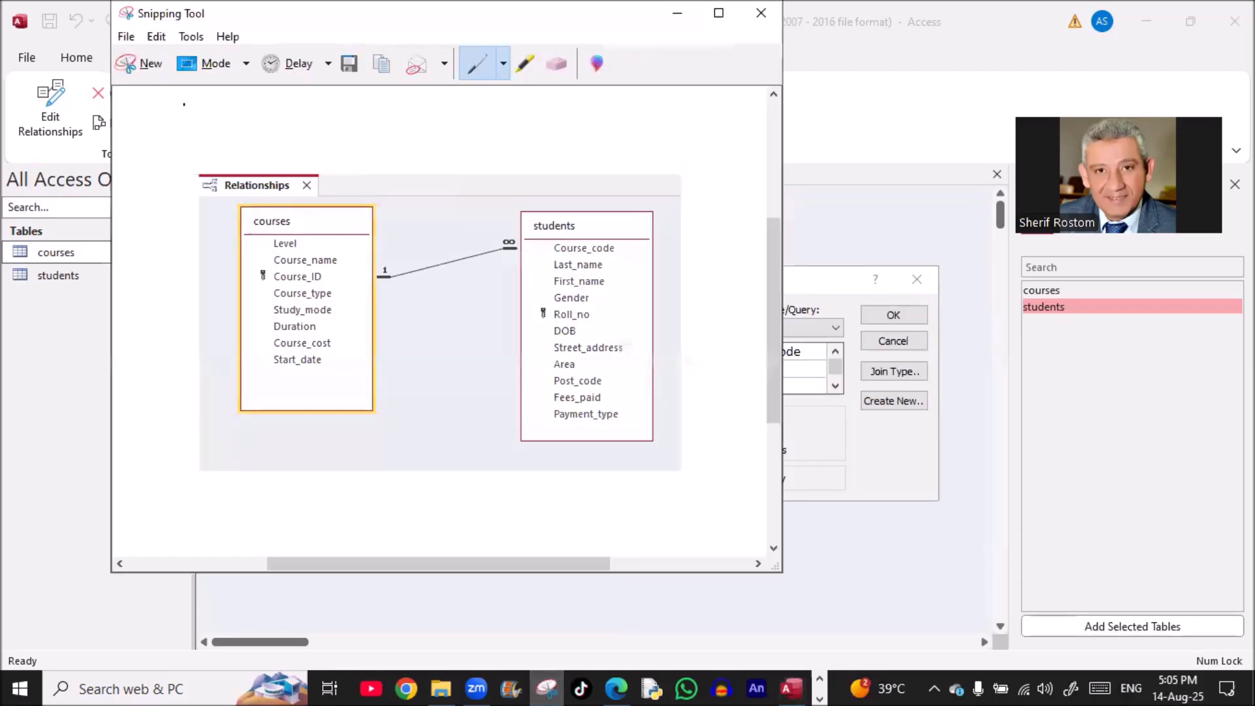
left_click(140, 64)
left_click_drag(936, 266, 612, 498)
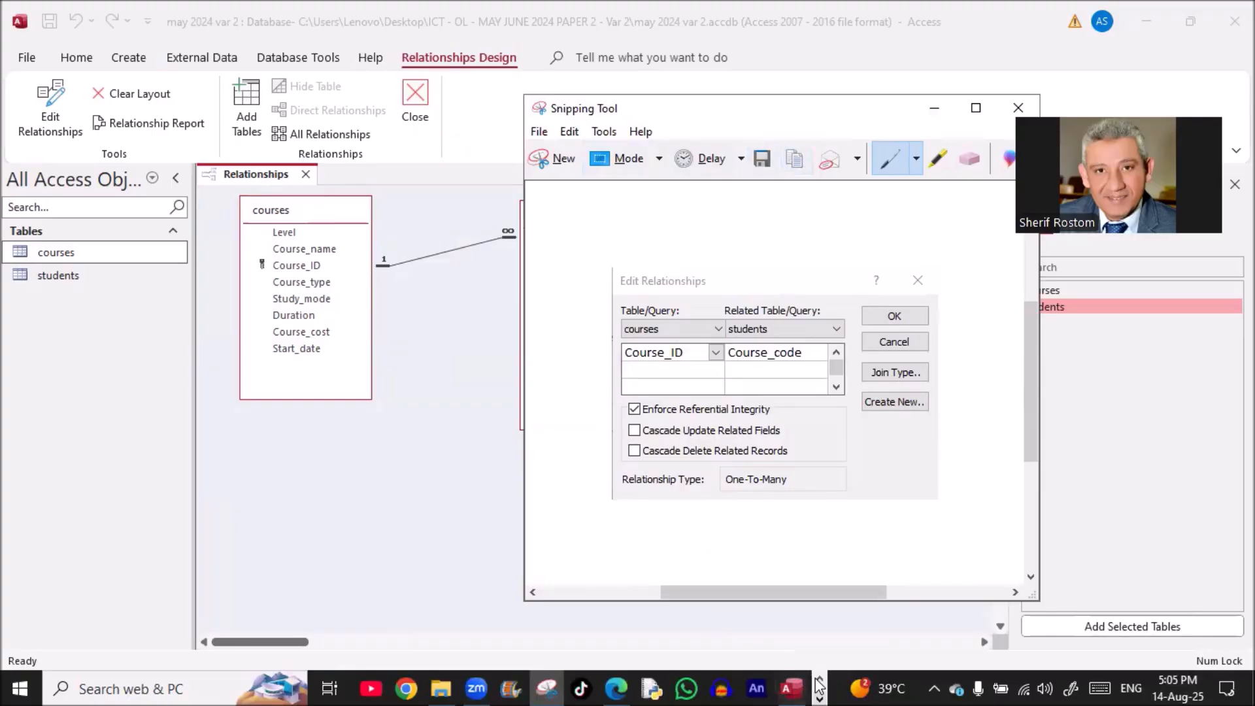
Switch to Evidence_7777.docx in Word and paste the Edit Relationships screenshot at the start of page 3
left_click(820, 699)
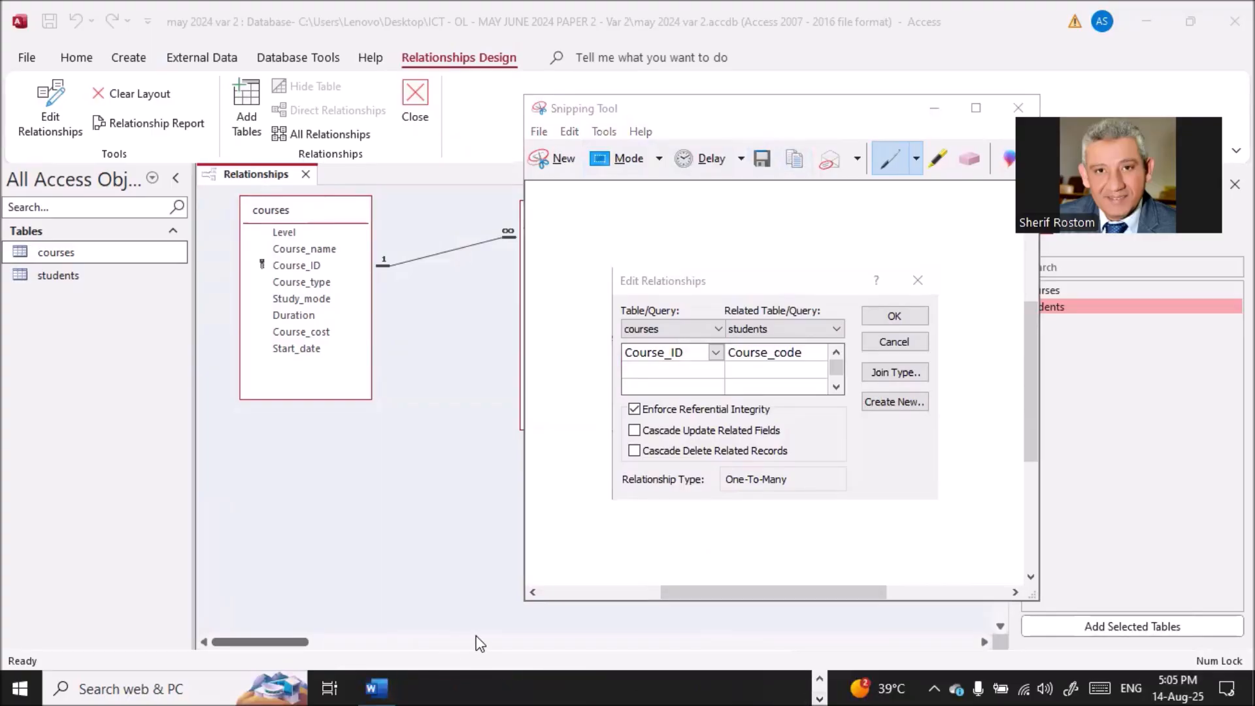
left_click(376, 688)
left_click(357, 544)
key("ctrl+v")
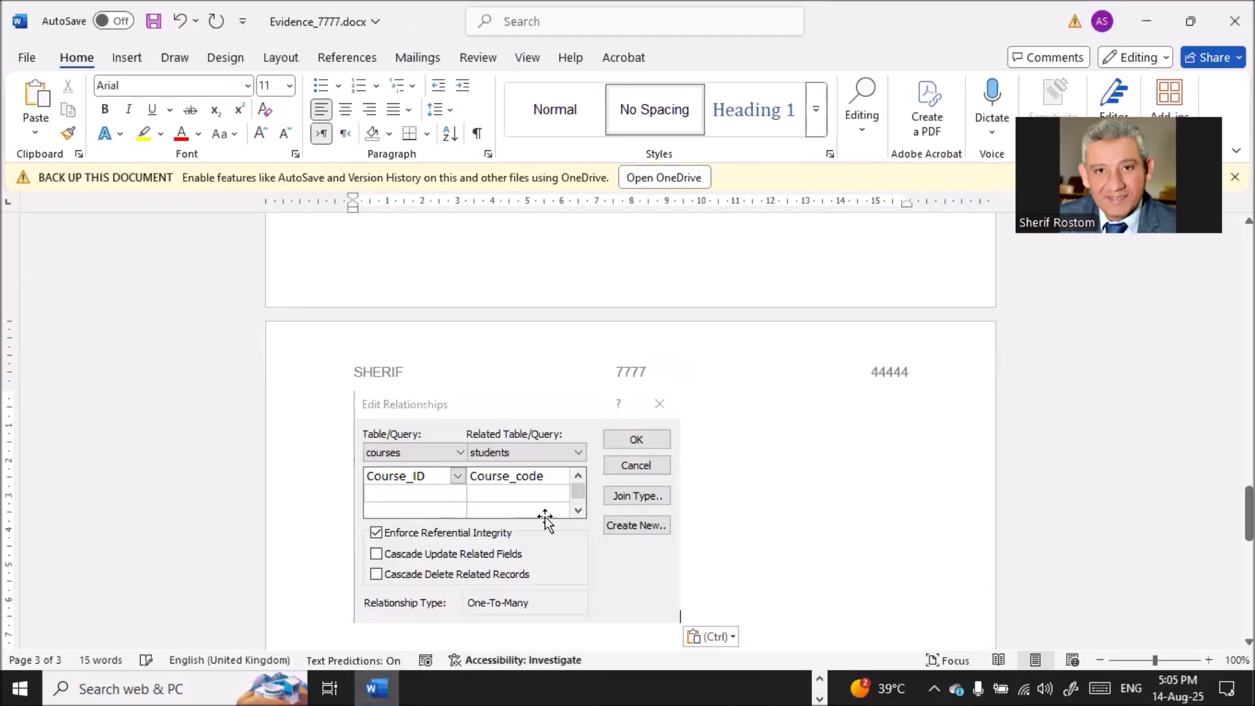
Set the Edit Relationships screenshot's text wrapping to Behind Text and save the evidence document
left_click(546, 515)
left_click(704, 410)
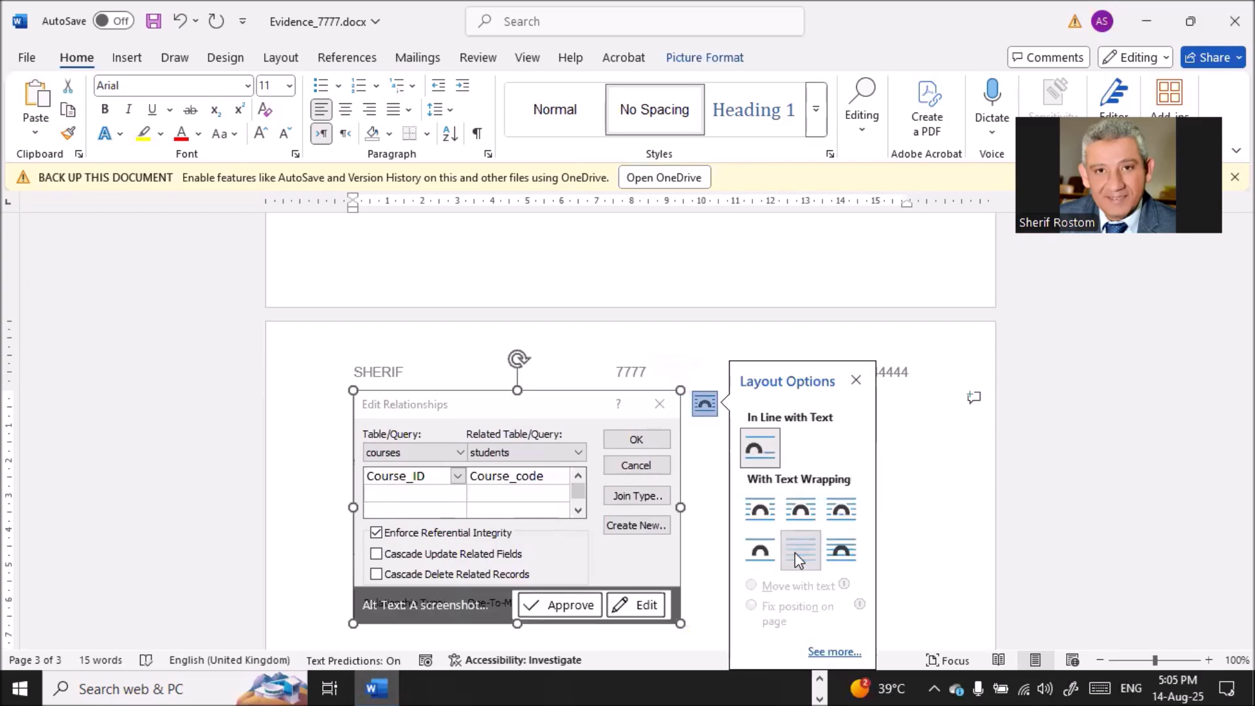
left_click(153, 21)
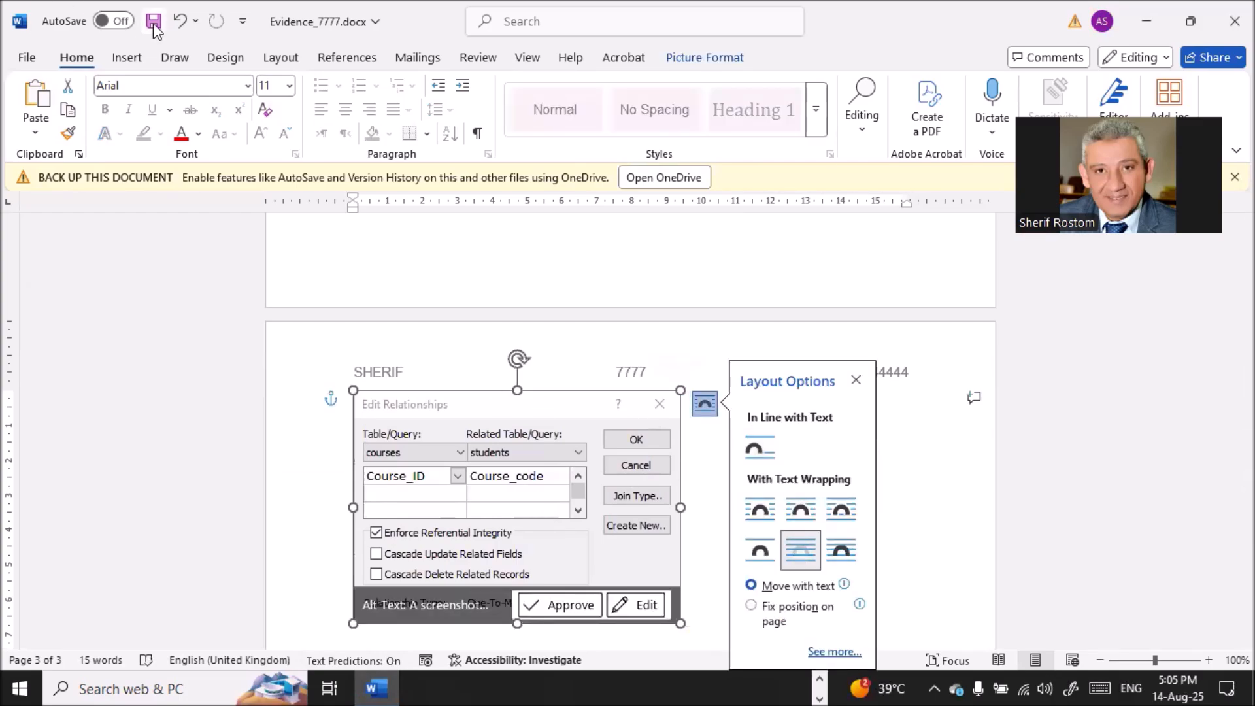
Switch to the question paper 0417_s24_qp_22.pdf in Edge and highlight "students table" in task 15
key("alt+Tab")
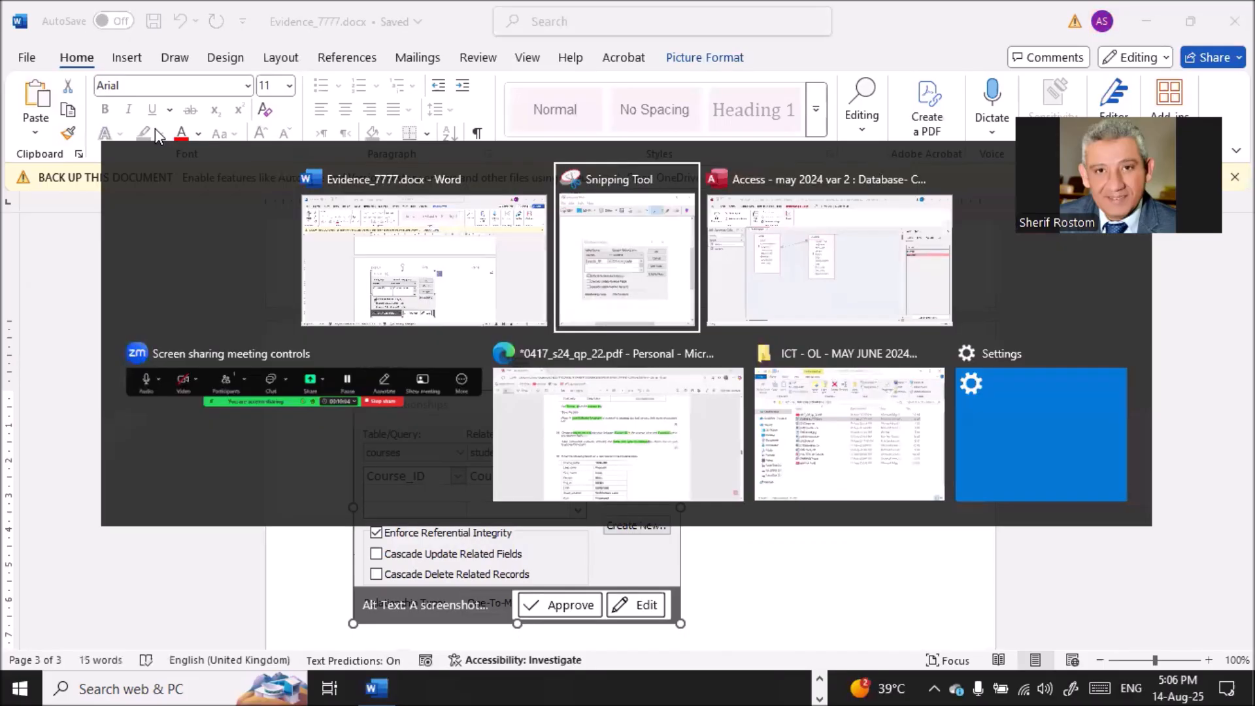
key("Tab")
key("Tab")
key("Tab")
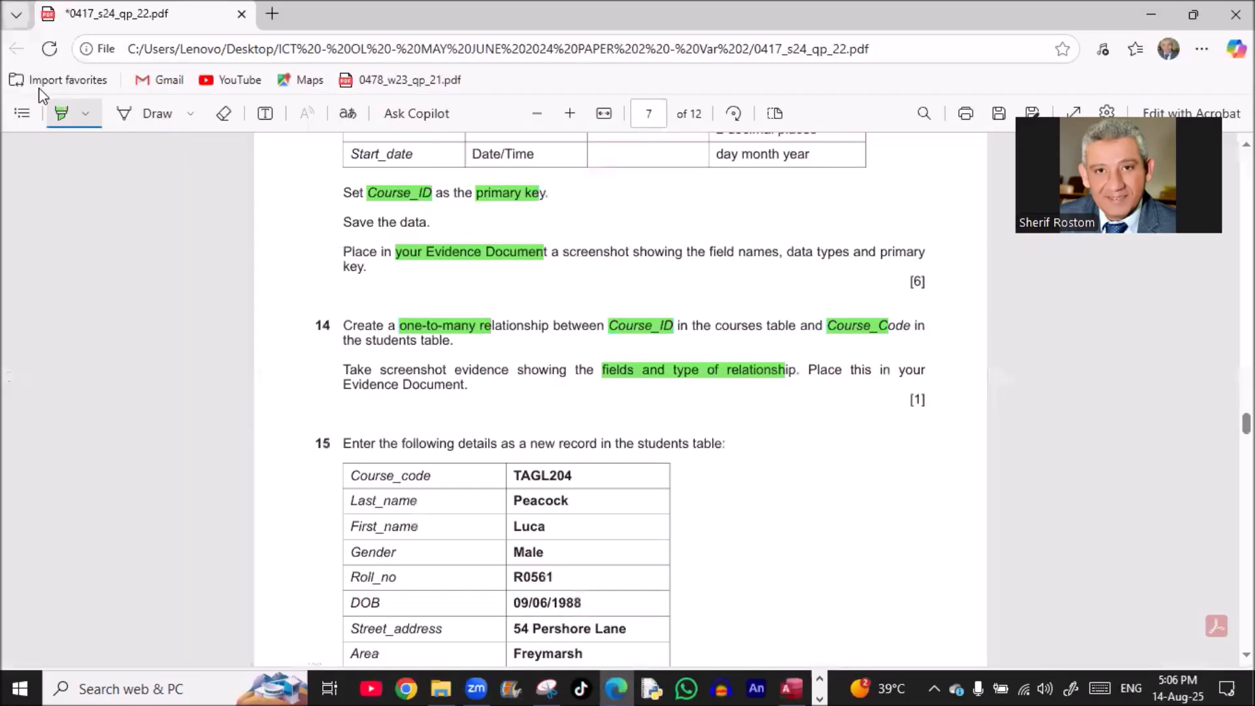
scroll(151, 350, "down", 4)
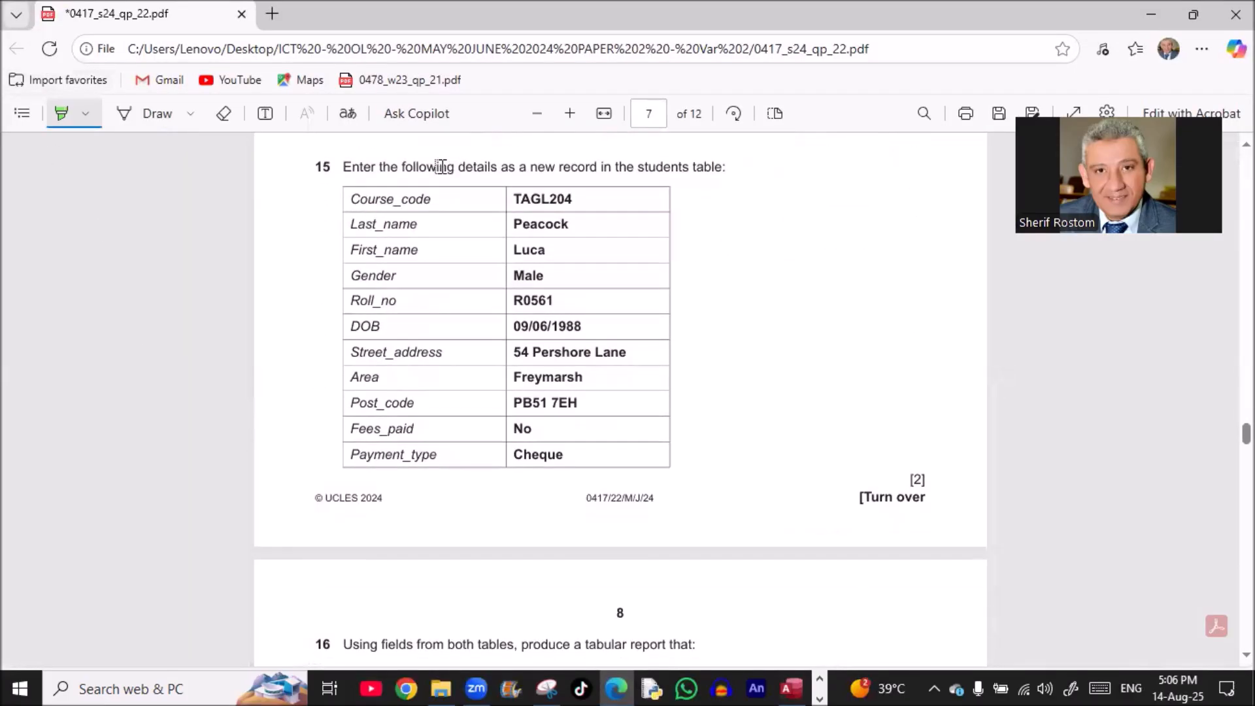
left_click_drag(639, 167, 722, 168)
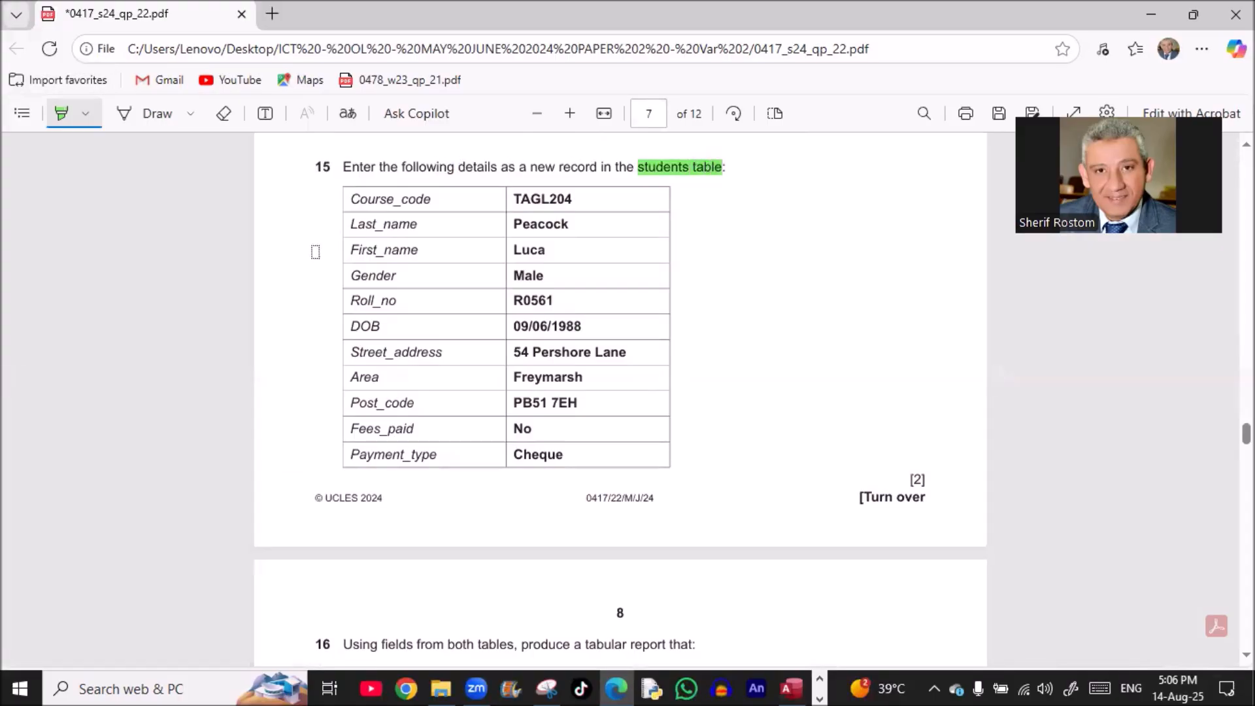
key("Escape")
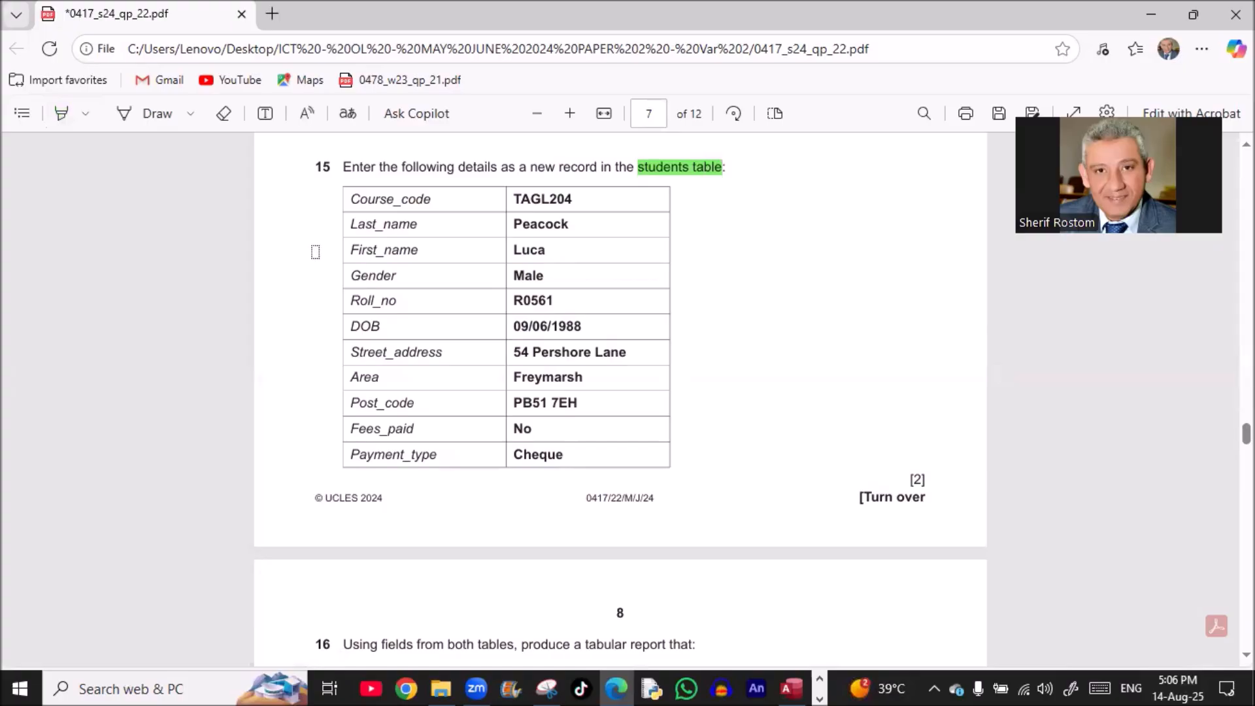
Switch to Access, accept the relationship settings, and close the Relationships window with its layout saved
key("alt+Tab")
key("alt+Tab")
key("alt+Tab")
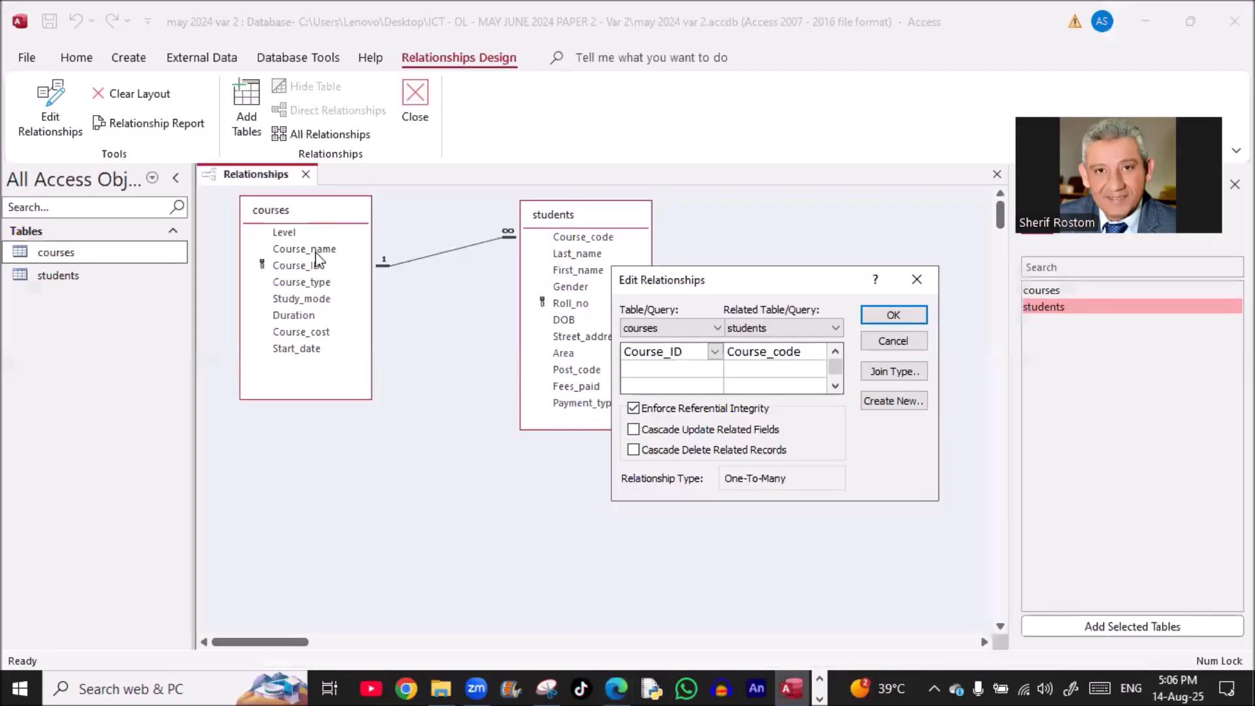
left_click(891, 317)
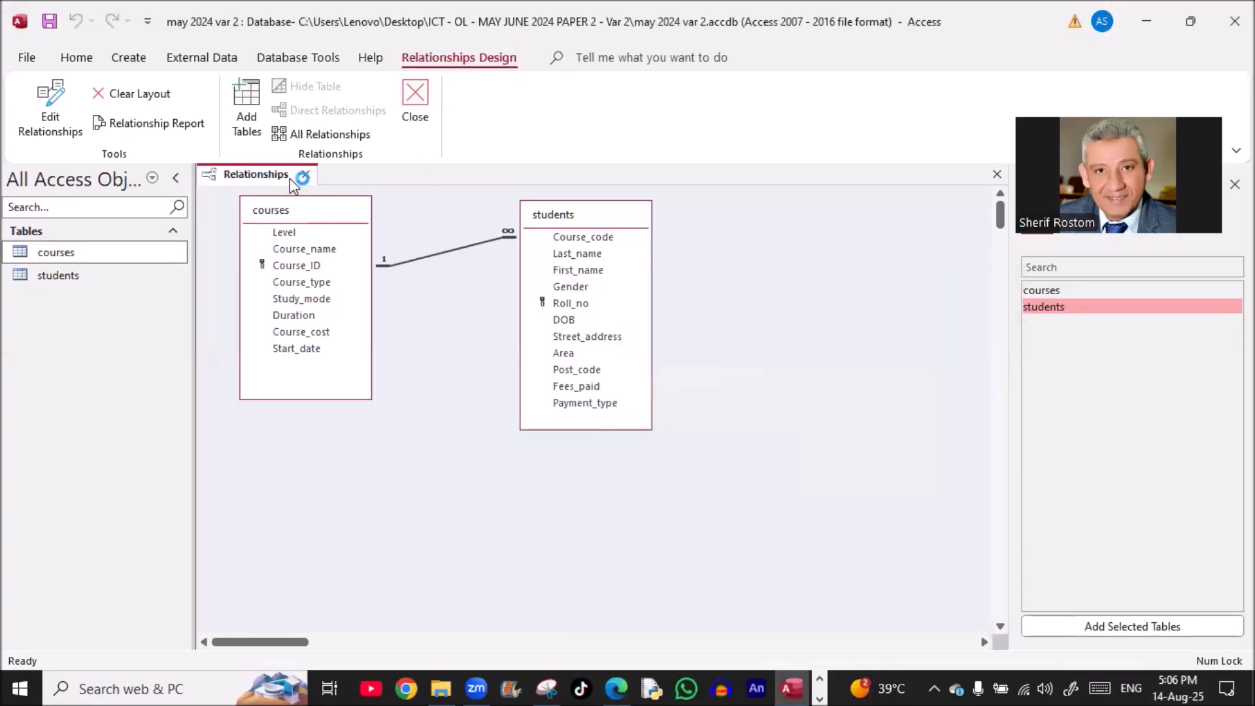
left_click(307, 174)
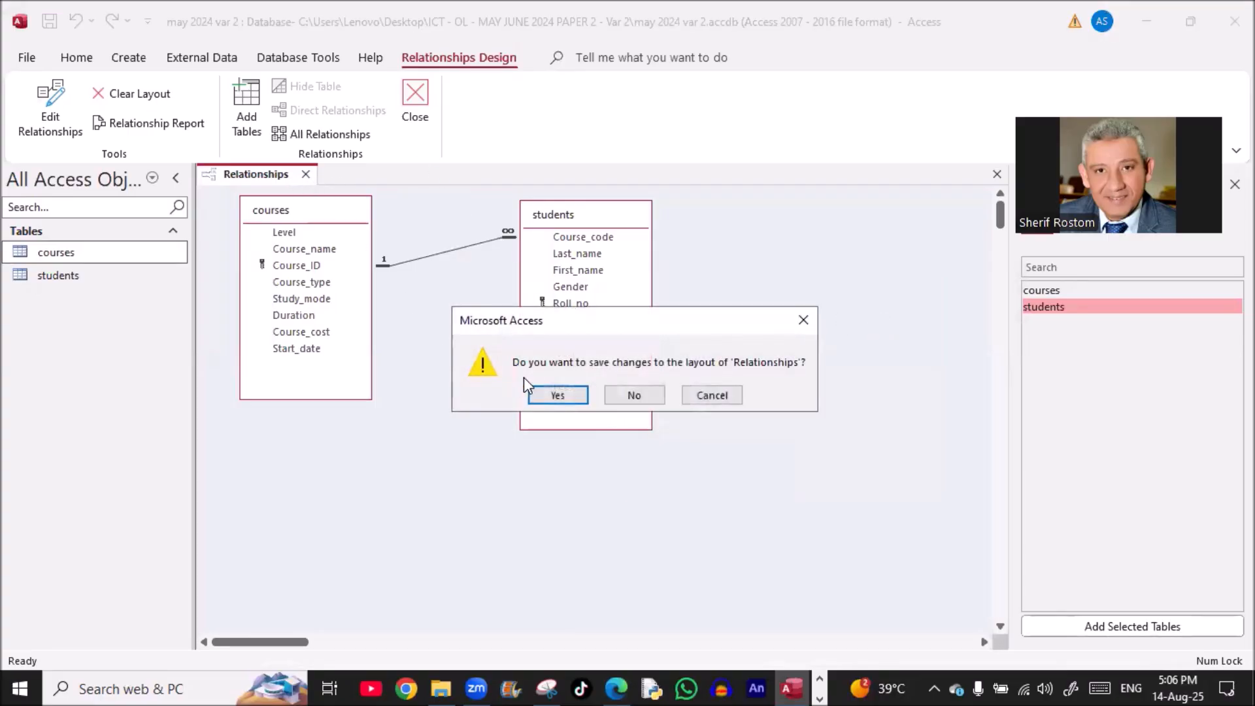
left_click(554, 396)
Open the students table and go to the blank new record at its end
left_click(70, 280)
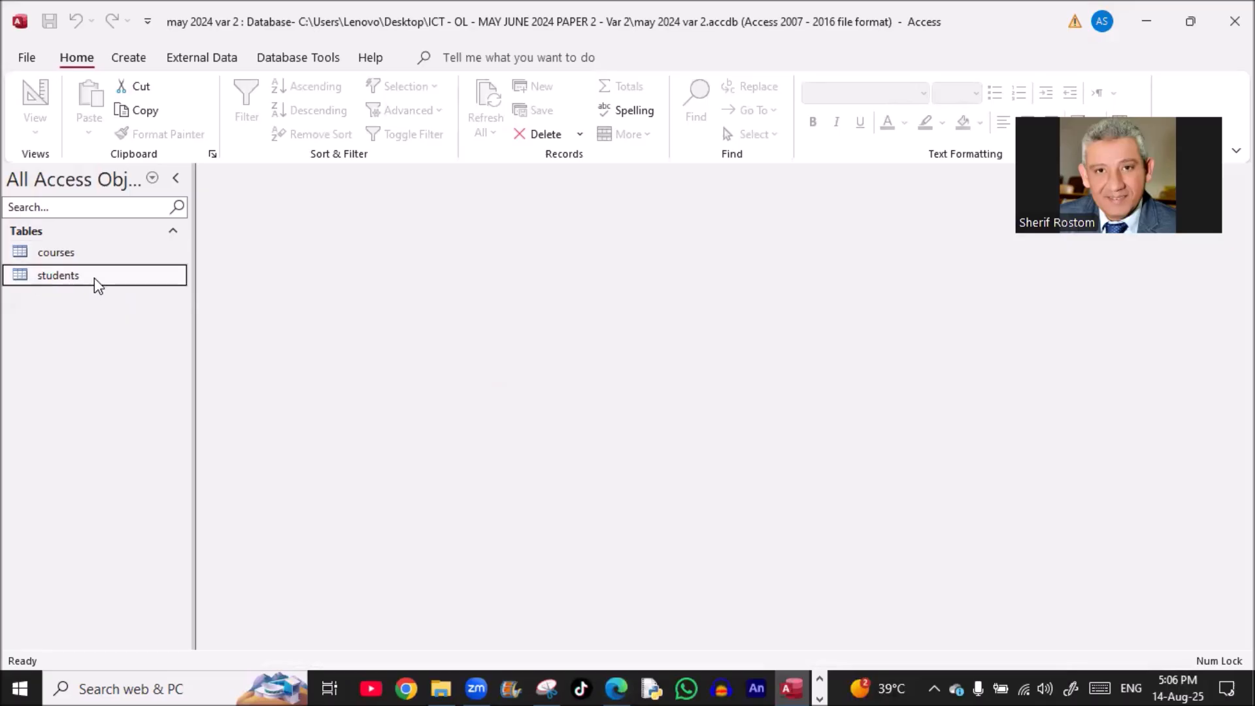
double_click(98, 283)
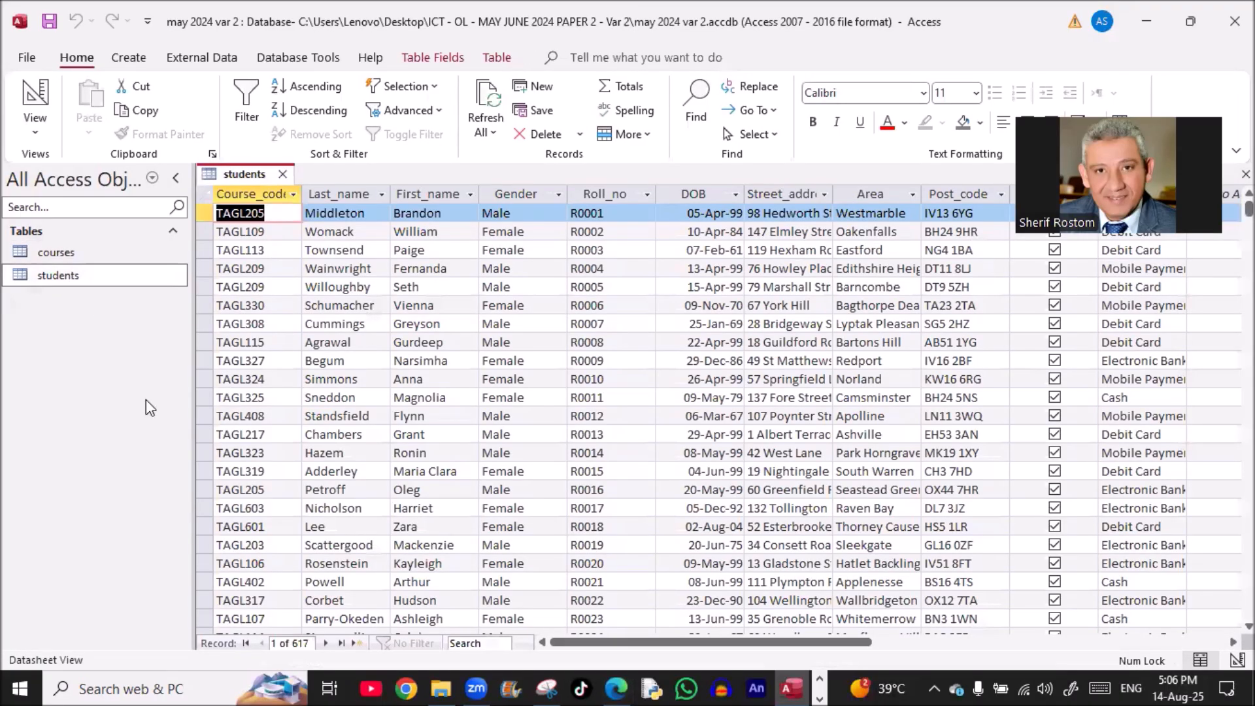
left_click(355, 645)
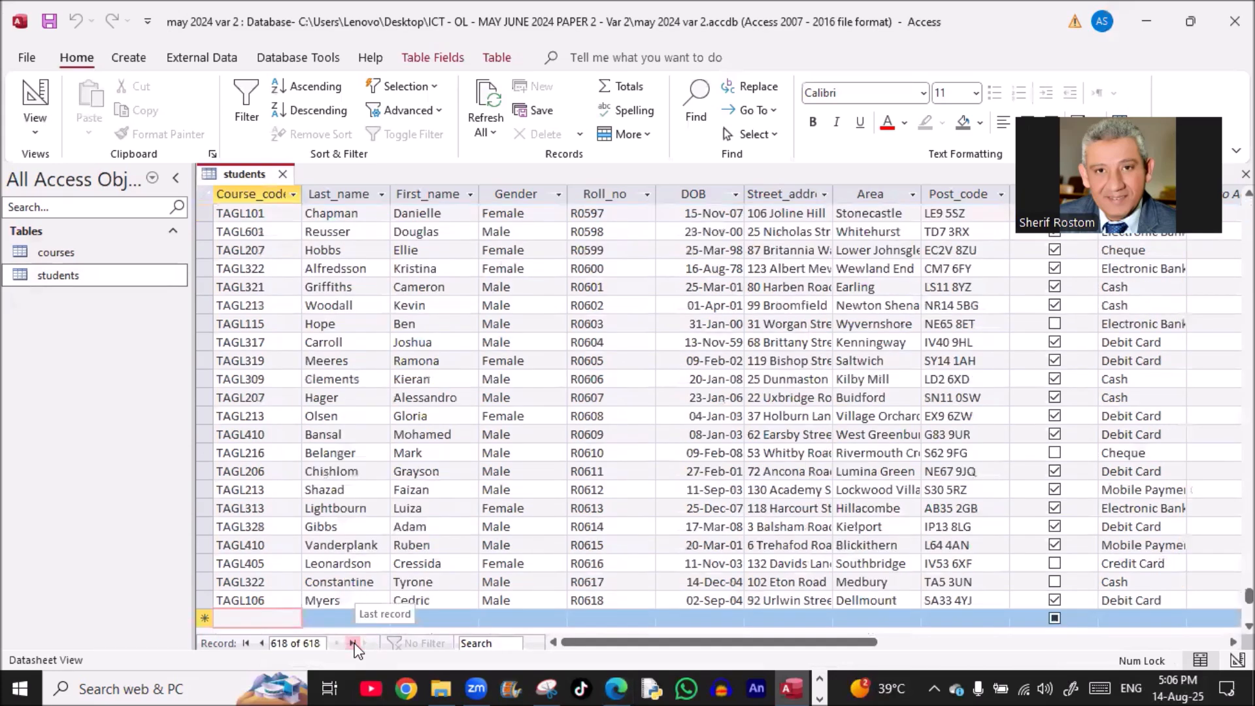
Copy the course code TAGL204 from task 15 of the question paper into the new record's Course_code field
key("alt+Tab")
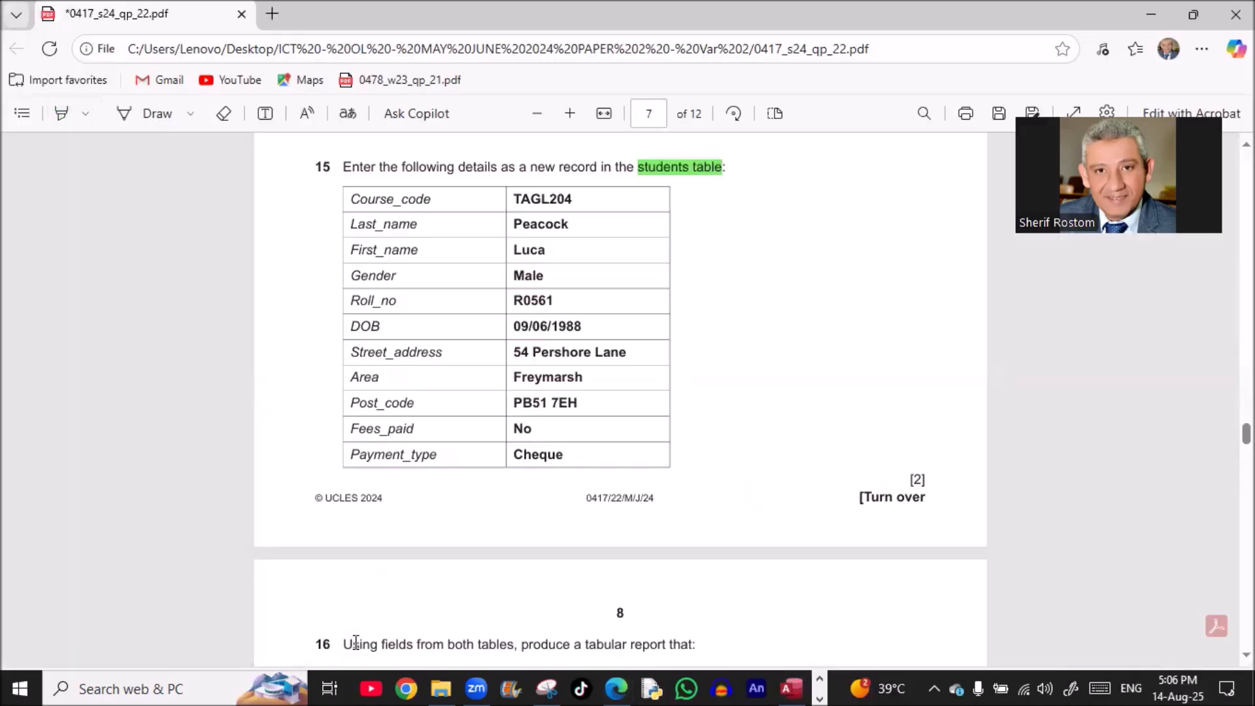
double_click(530, 198)
key("ctrl+c")
key("alt+Tab")
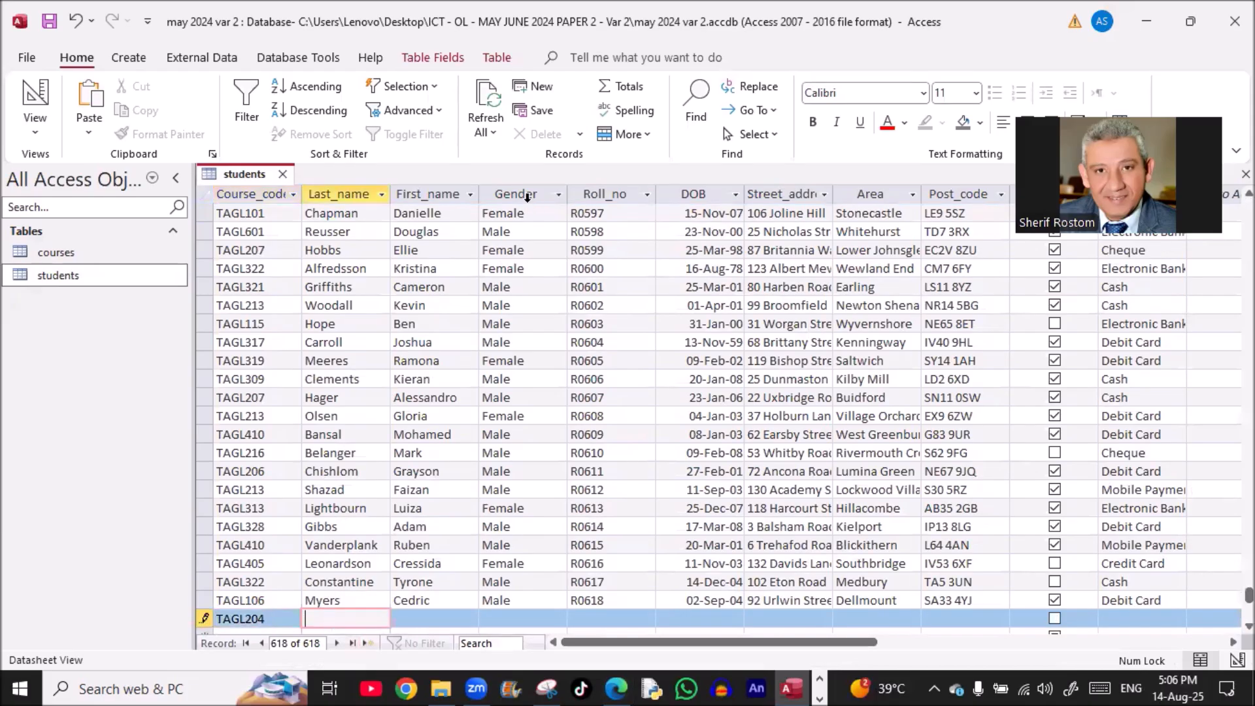
Copy the student's last name and first name from the question paper into the new students record
key("alt+Tab")
double_click(536, 224)
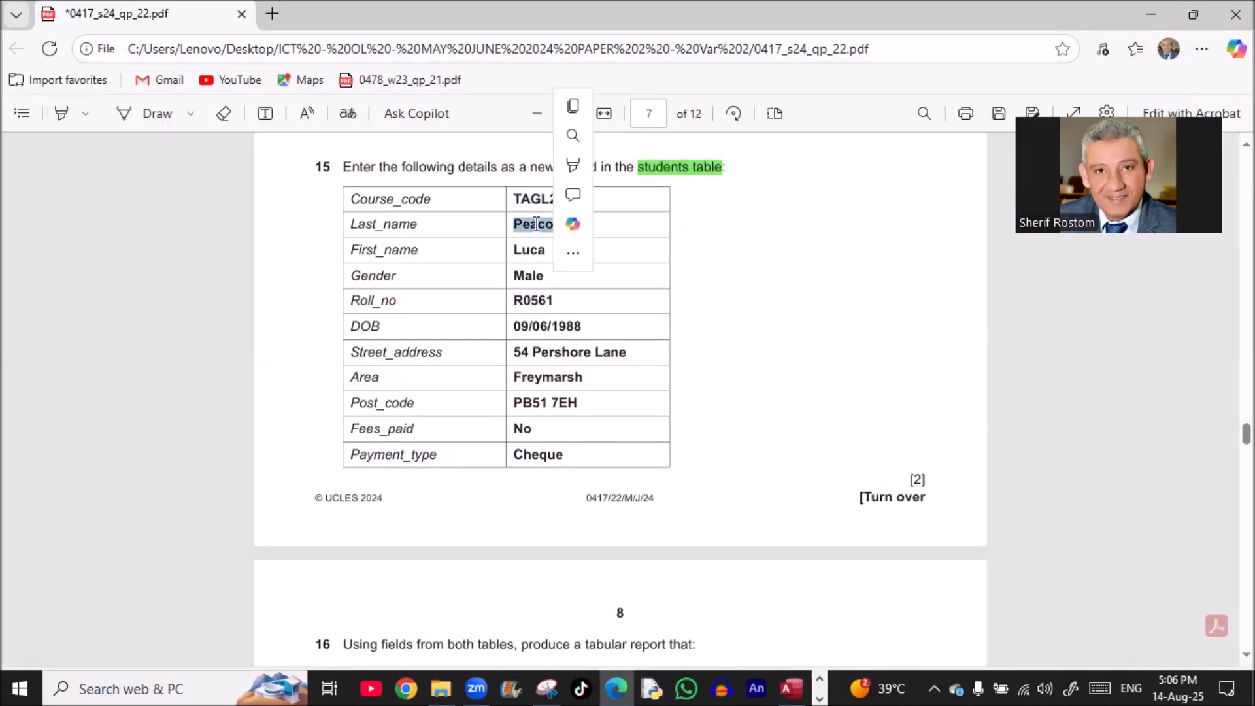
key("alt+Tab")
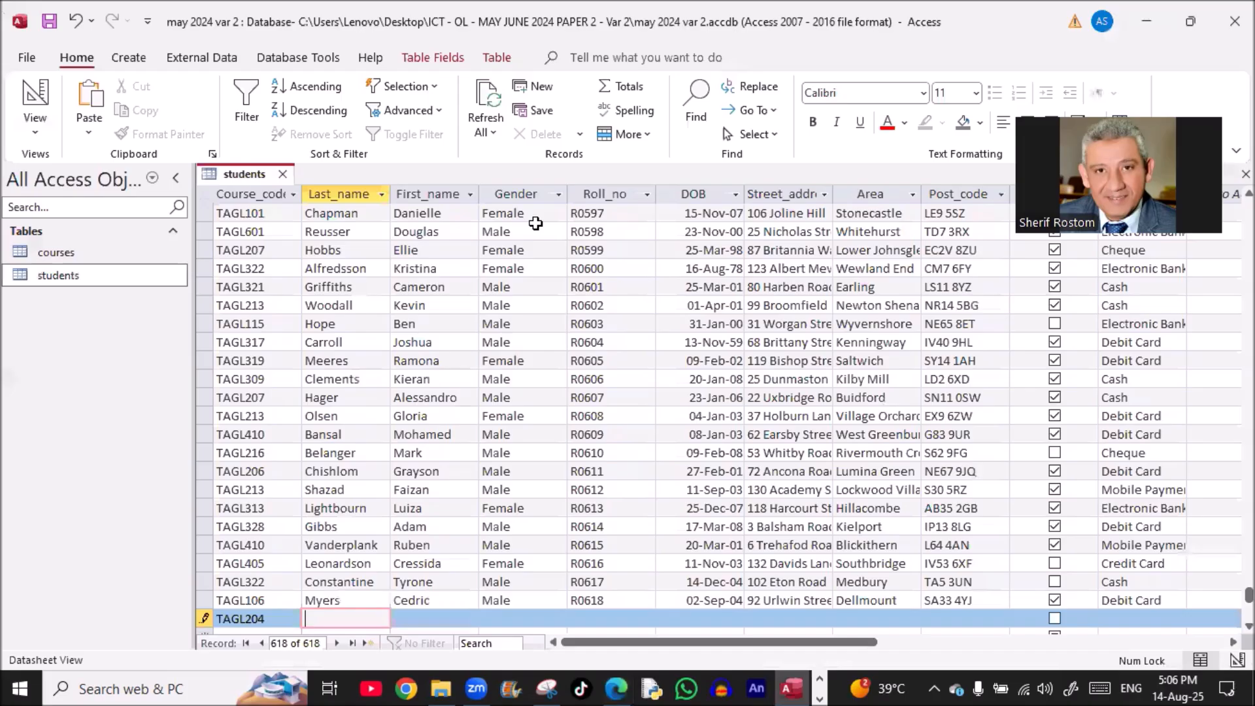
key("alt+Tab")
left_click(519, 252)
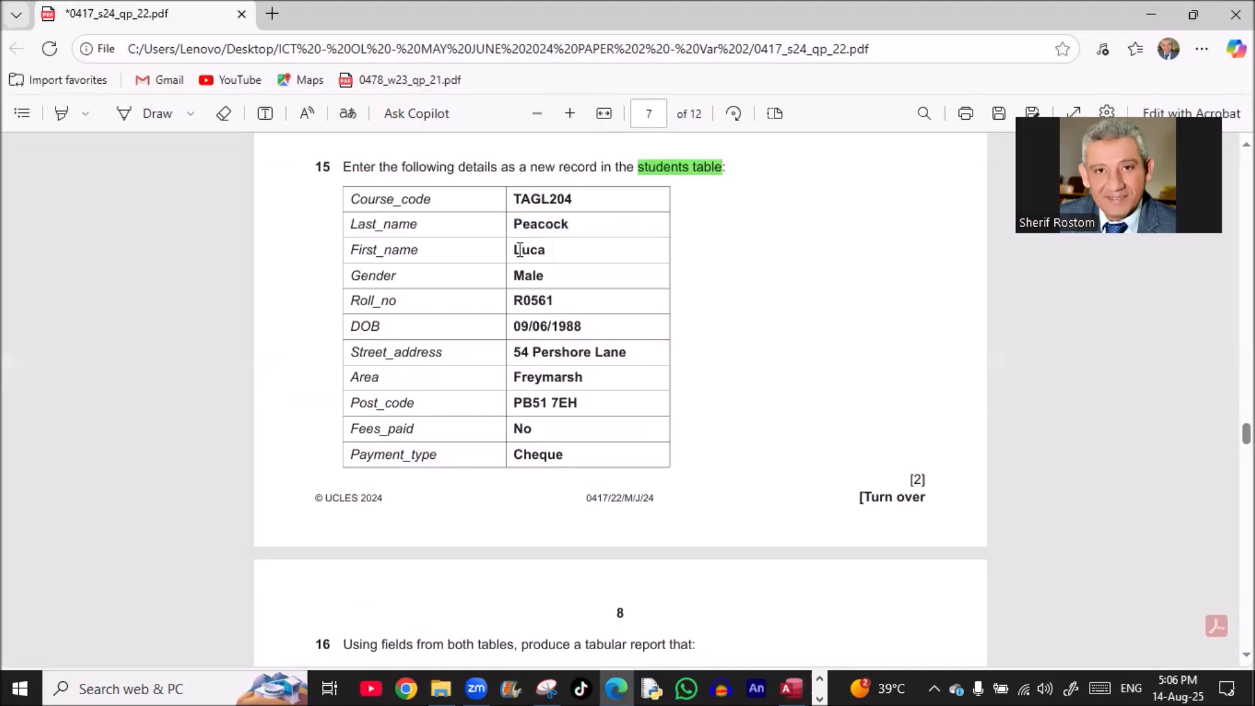
double_click(520, 250)
key("alt+Tab")
Copy the gender Male from the question paper into the new record's Gender field
key("alt+Tab")
double_click(530, 277)
key("alt+Tab")
key("ctrl+v")
key("Tab")
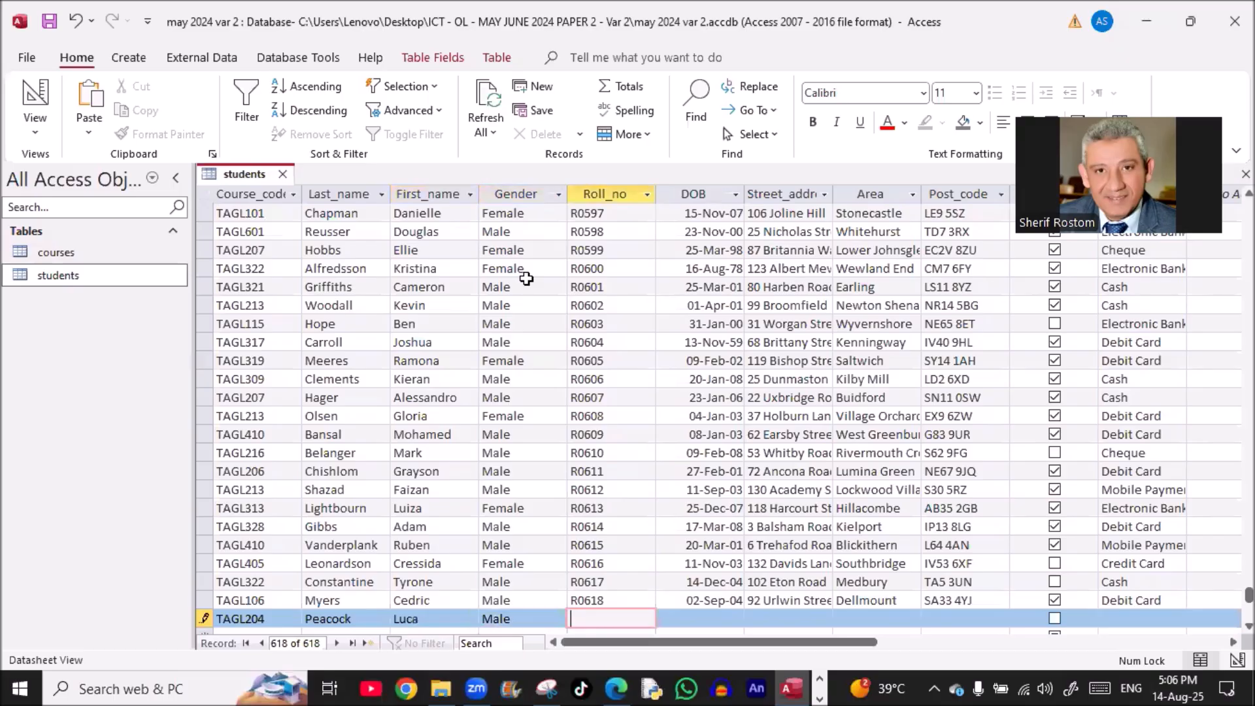
Copy the student's roll number from the question paper into the new record's Roll_no field
key("alt+Tab")
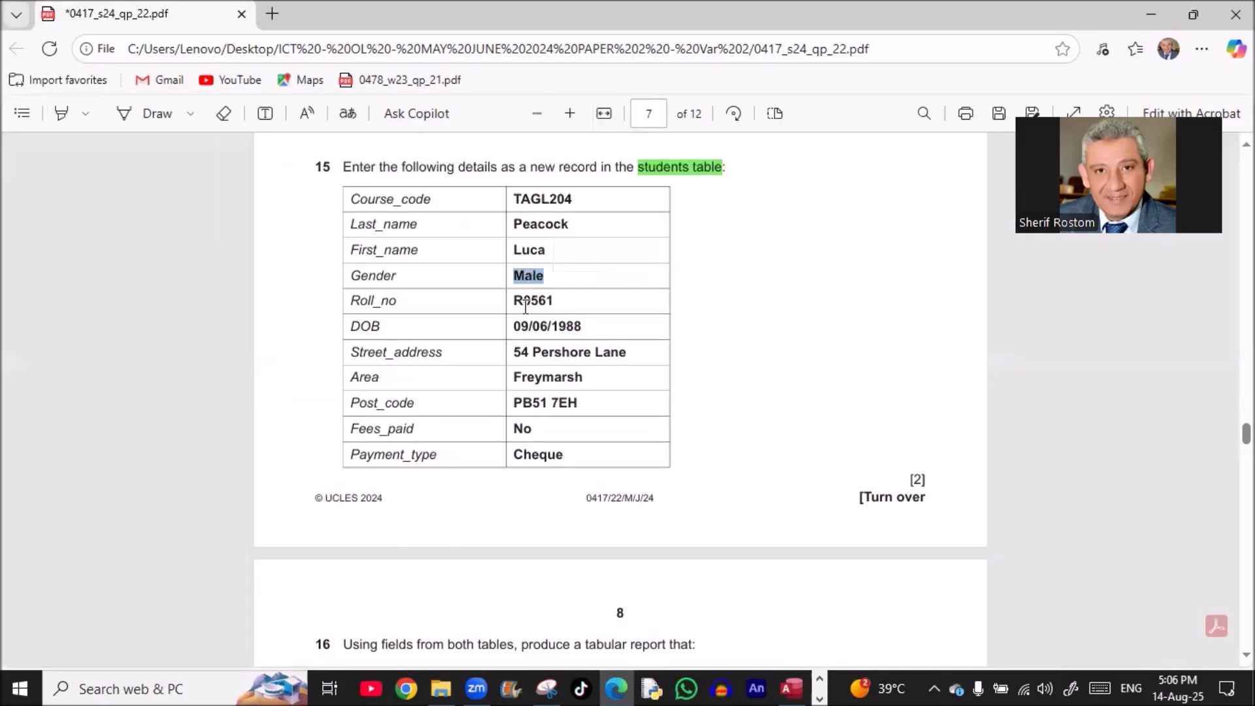
double_click(524, 301)
key("ctrl+c")
key("alt+Tab")
key("ctrl+v")
key("Tab")
Copy the student's date of birth from the question paper into the new record's DOB field
key("alt+Tab")
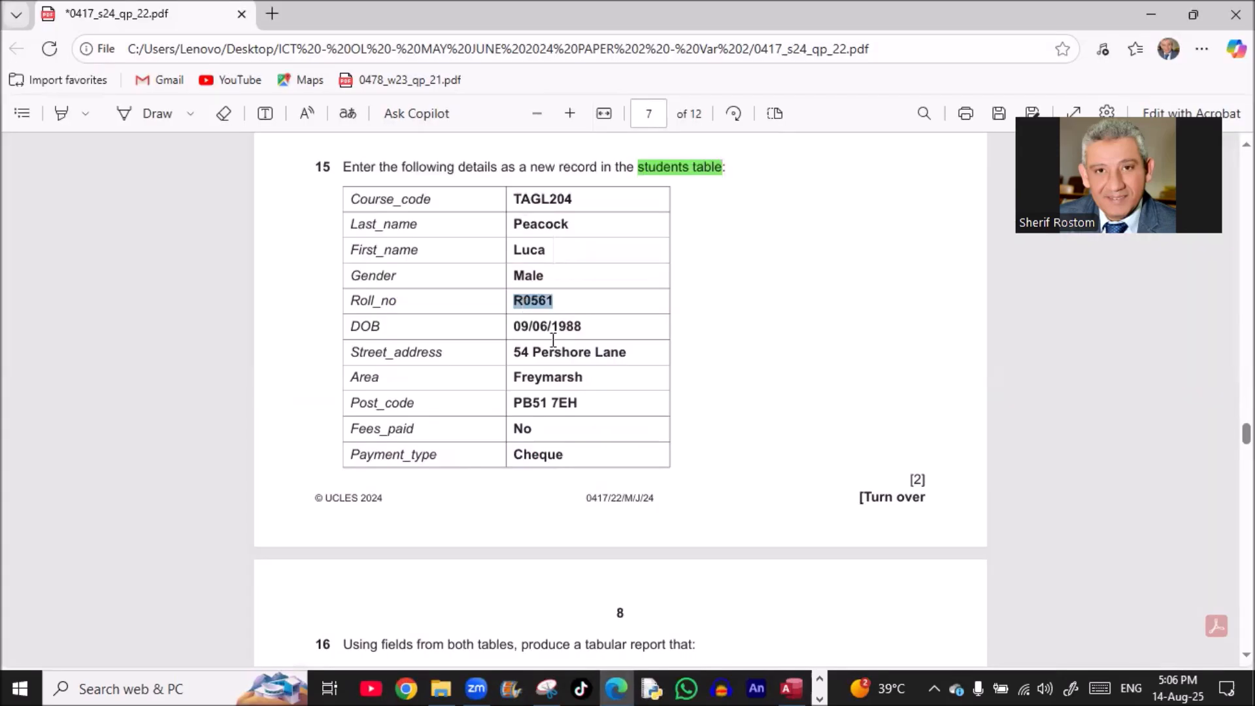
double_click(545, 327)
key("ctrl+c")
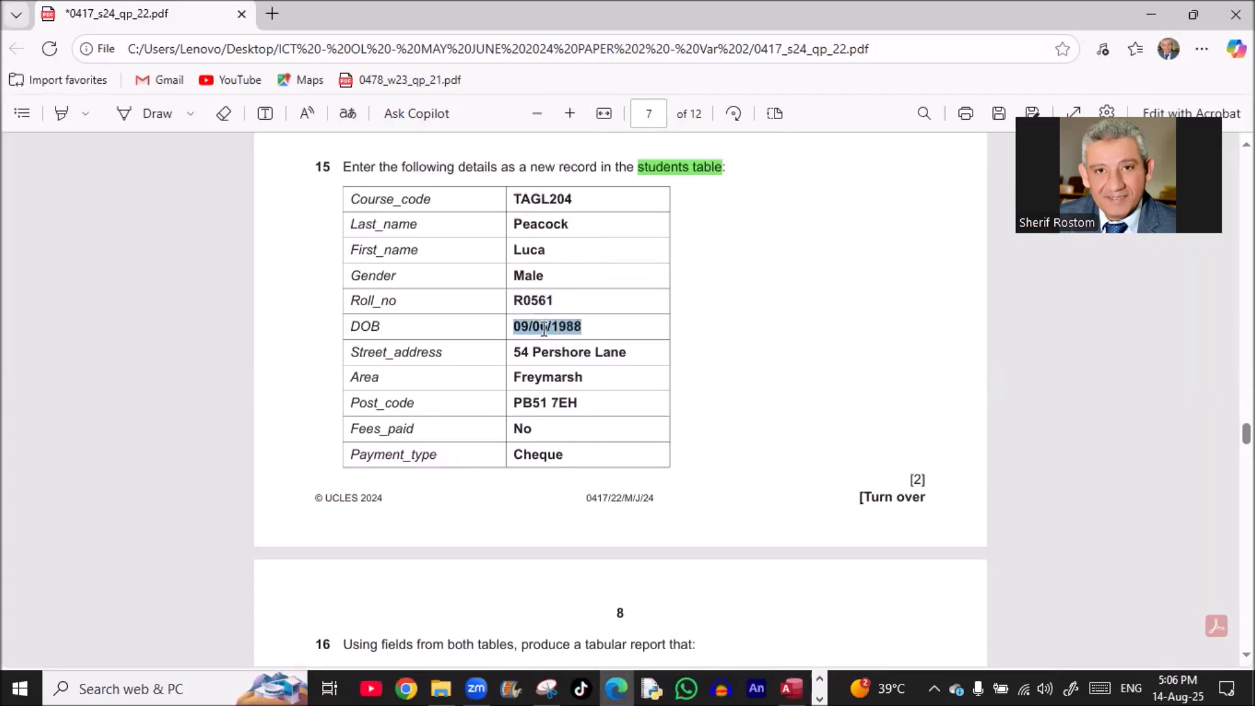
key("alt+Tab")
key("ctrl+v")
key("Tab")
Copy the student's street address from the question paper into the new record's Street_address field
key("alt+Tab")
left_click(531, 355)
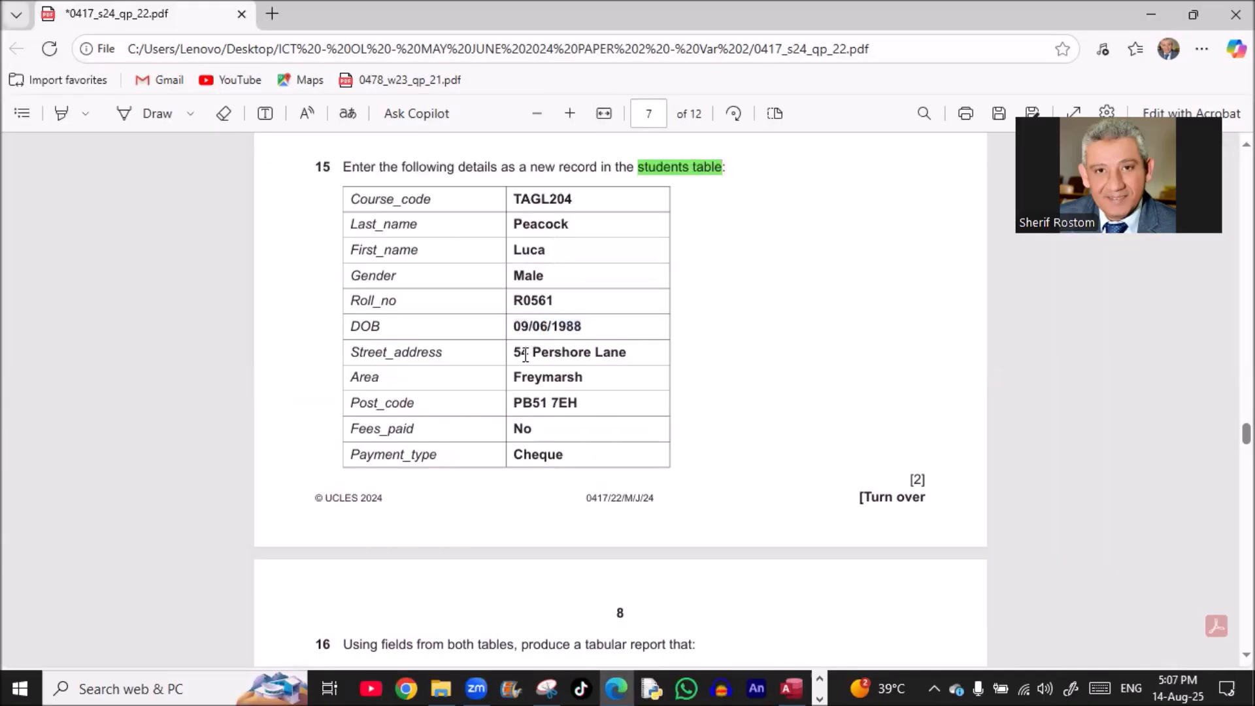
triple_click(519, 355)
key("ctrl+c")
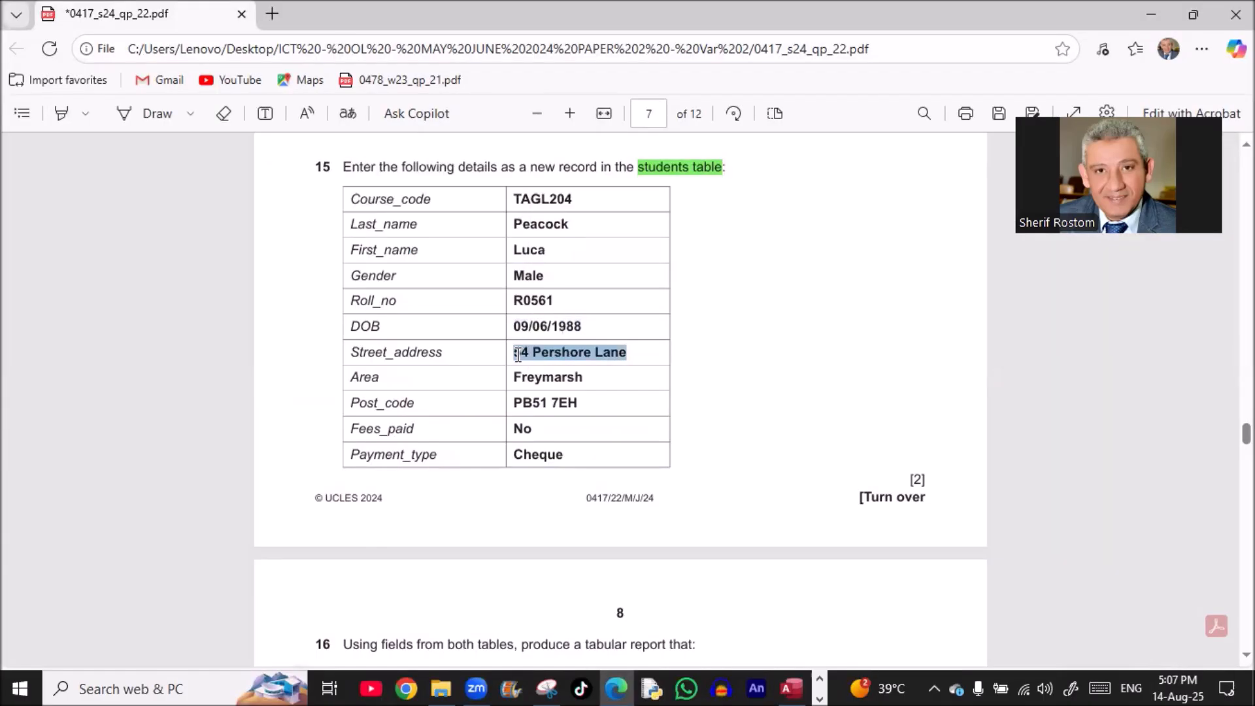
key("alt+Tab")
key("ctrl+v")
key("Tab")
Copy the student's area from the question paper into the new record's Area field
key("alt+Tab")
triple_click(546, 380)
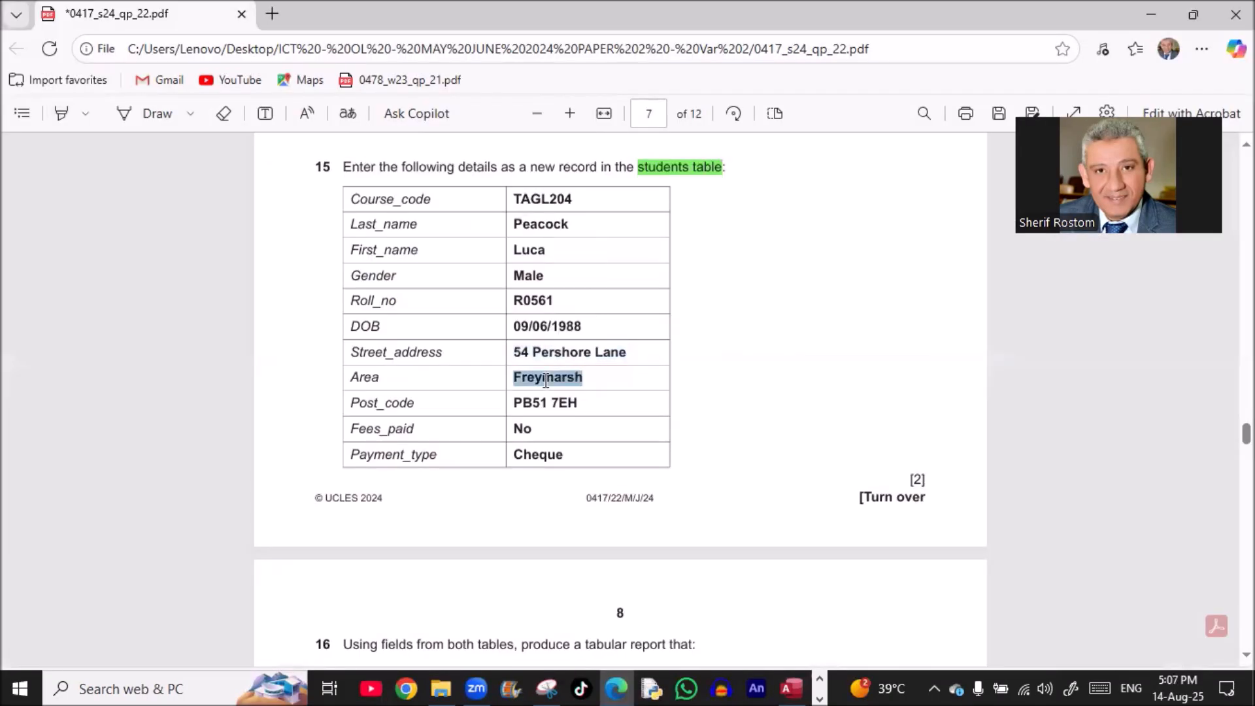
key("ctrl+c")
key("alt+Tab")
key("ctrl+v")
key("Tab")
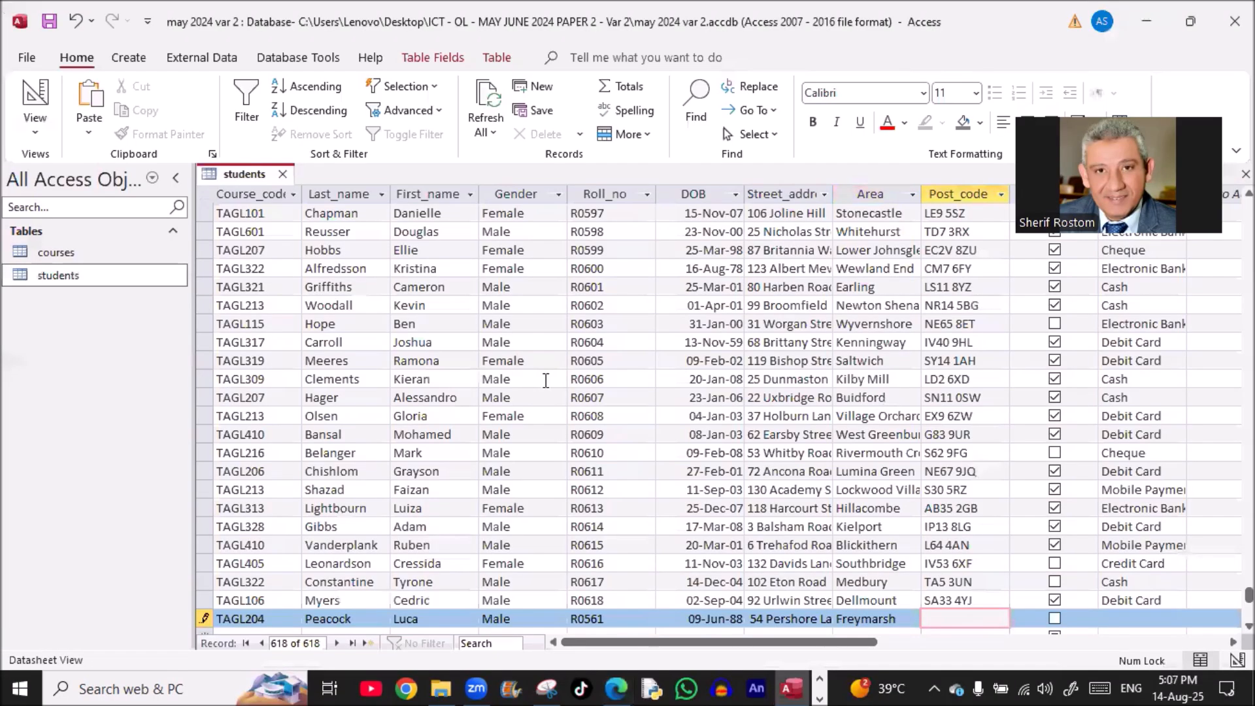
Copy the student's post code from the question paper into the new record's Post_code field
key("alt+Tab")
triple_click(520, 404)
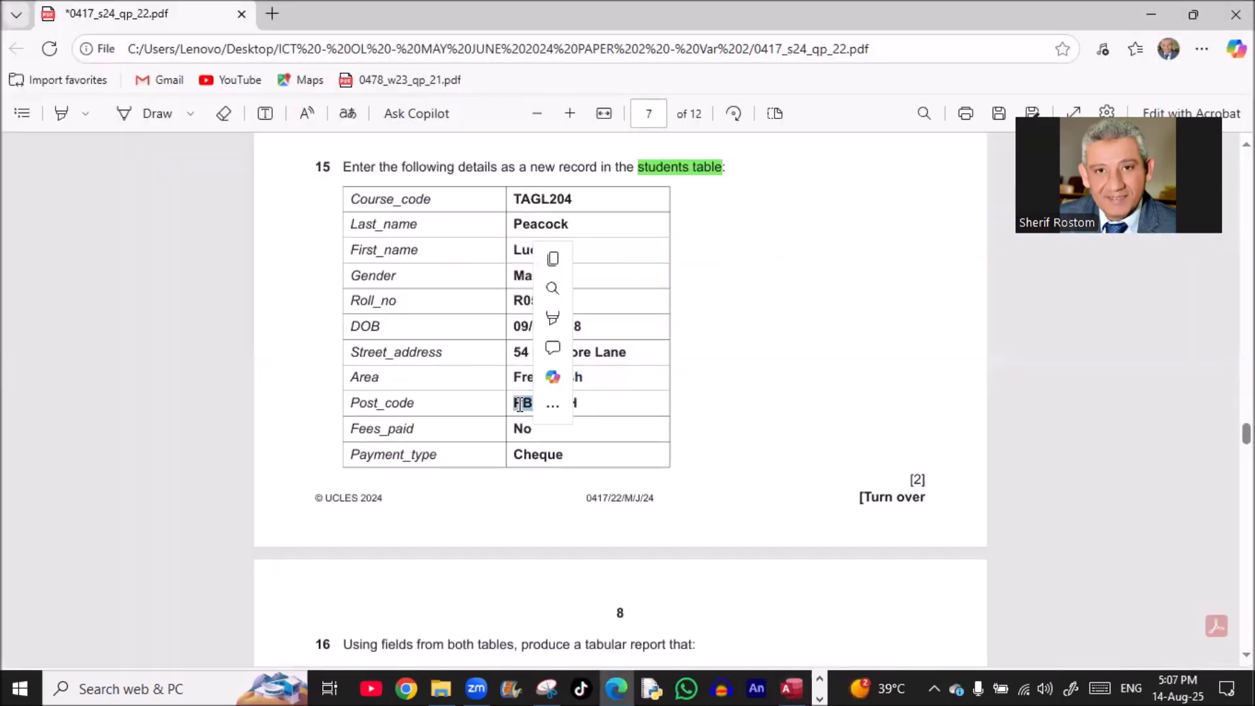
key("ctrl+c")
key("alt+Tab")
key("ctrl+v")
key("Tab")
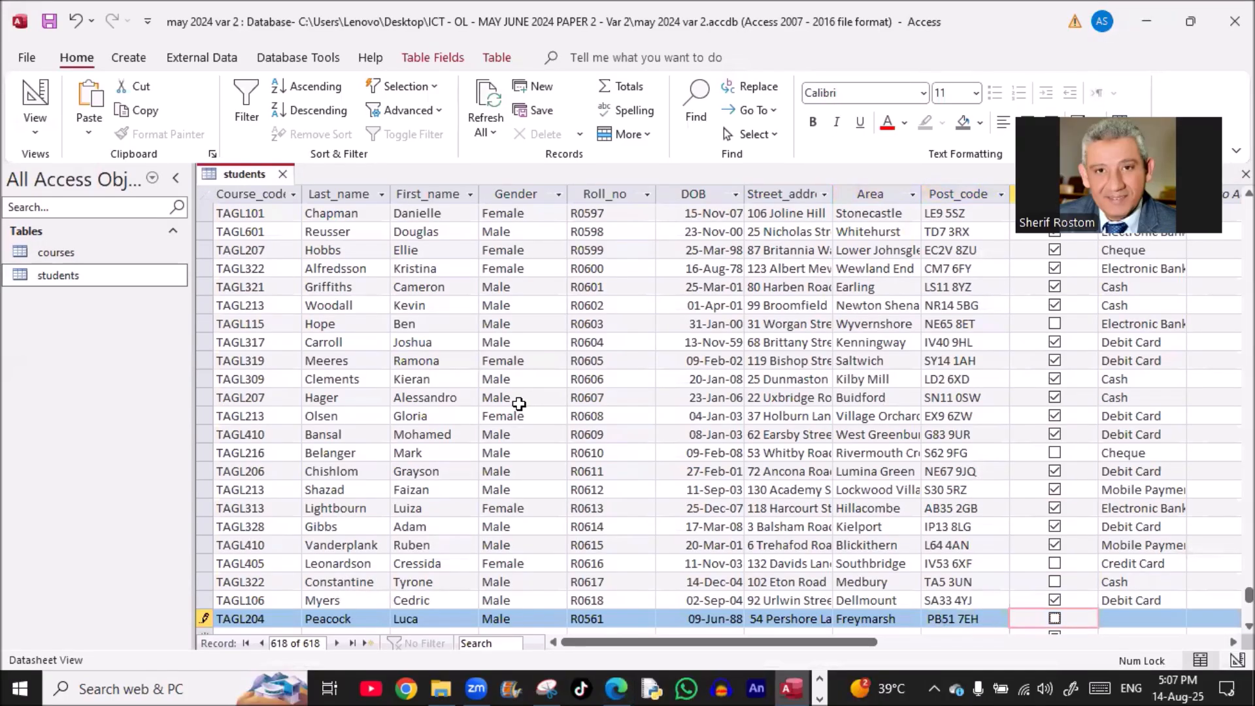
Leave Fees_paid unticked, copy Cheque from the question paper into the new record's Payment_type field, and close the students table
key("alt+Tab")
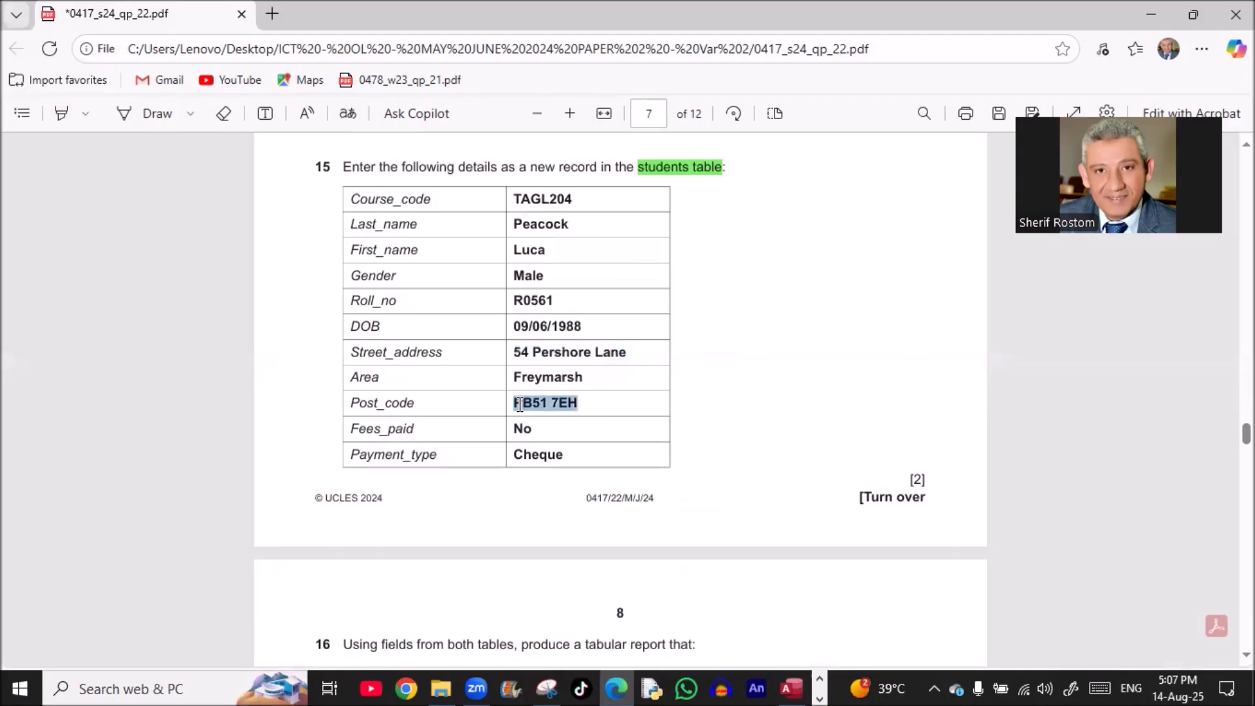
key("alt+Tab")
key("alt+Tab")
double_click(533, 455)
key("ctrl+c")
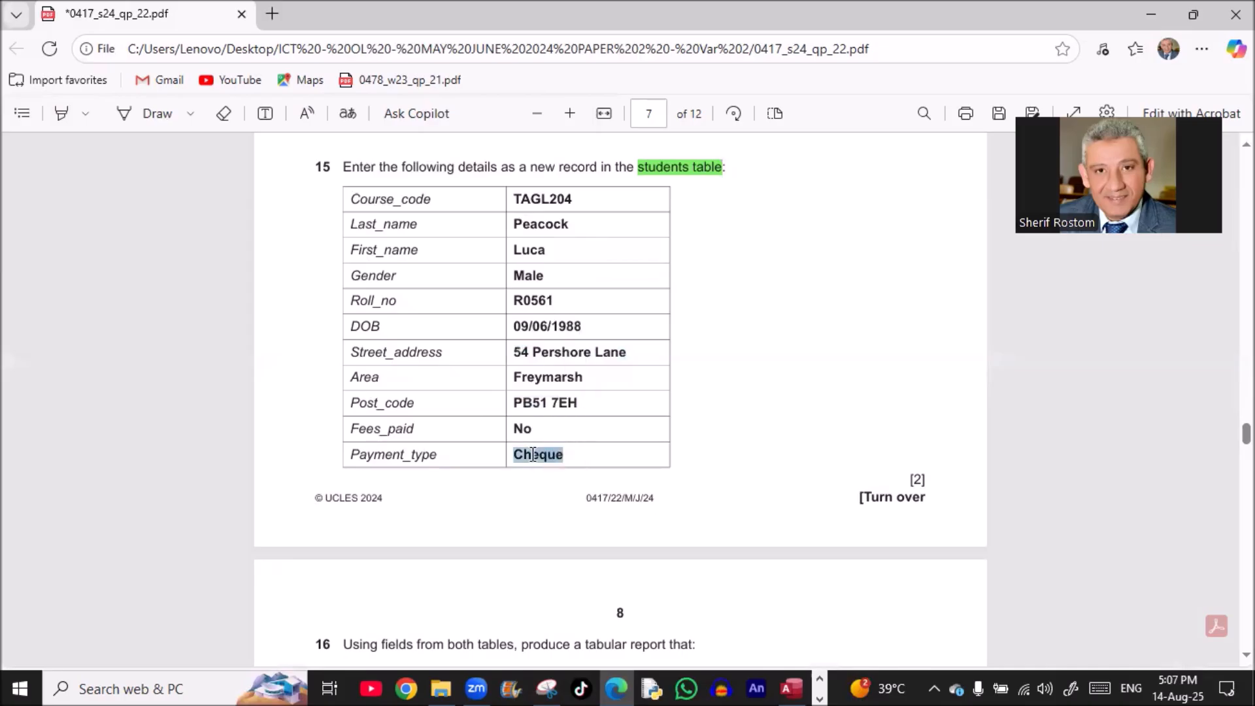
key("alt+Tab")
key("Tab")
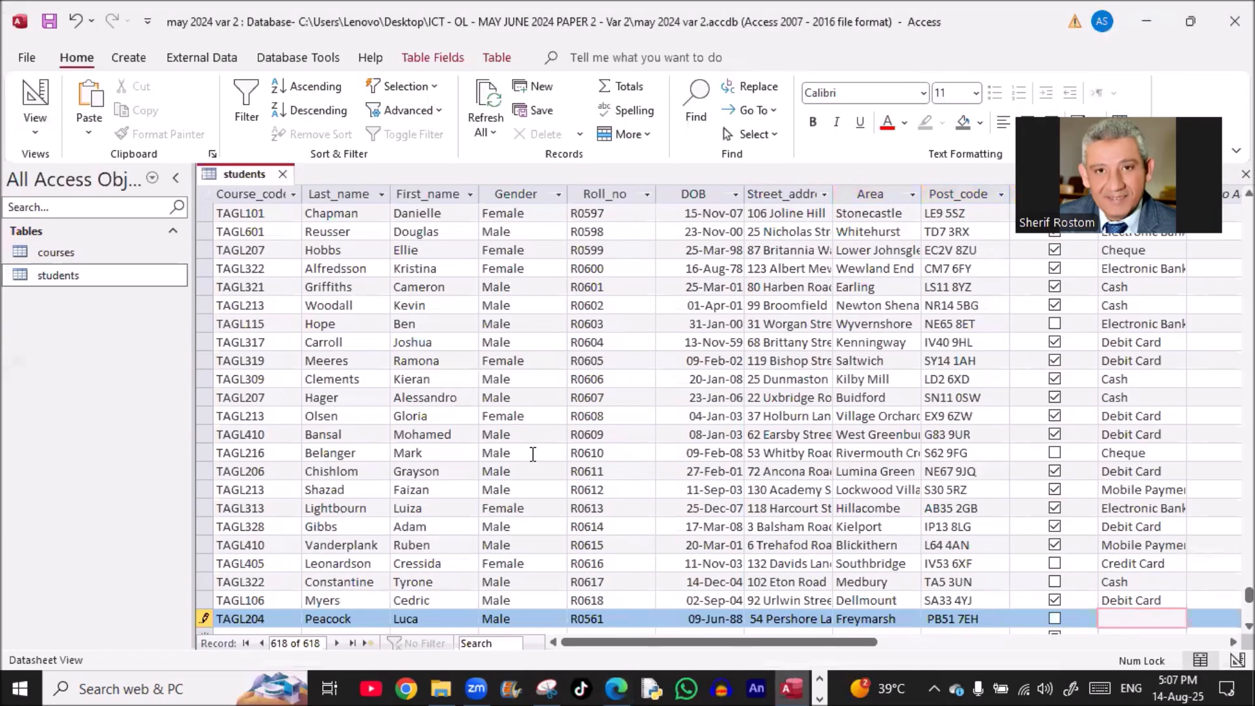
key("ctrl+v")
right_click(247, 182)
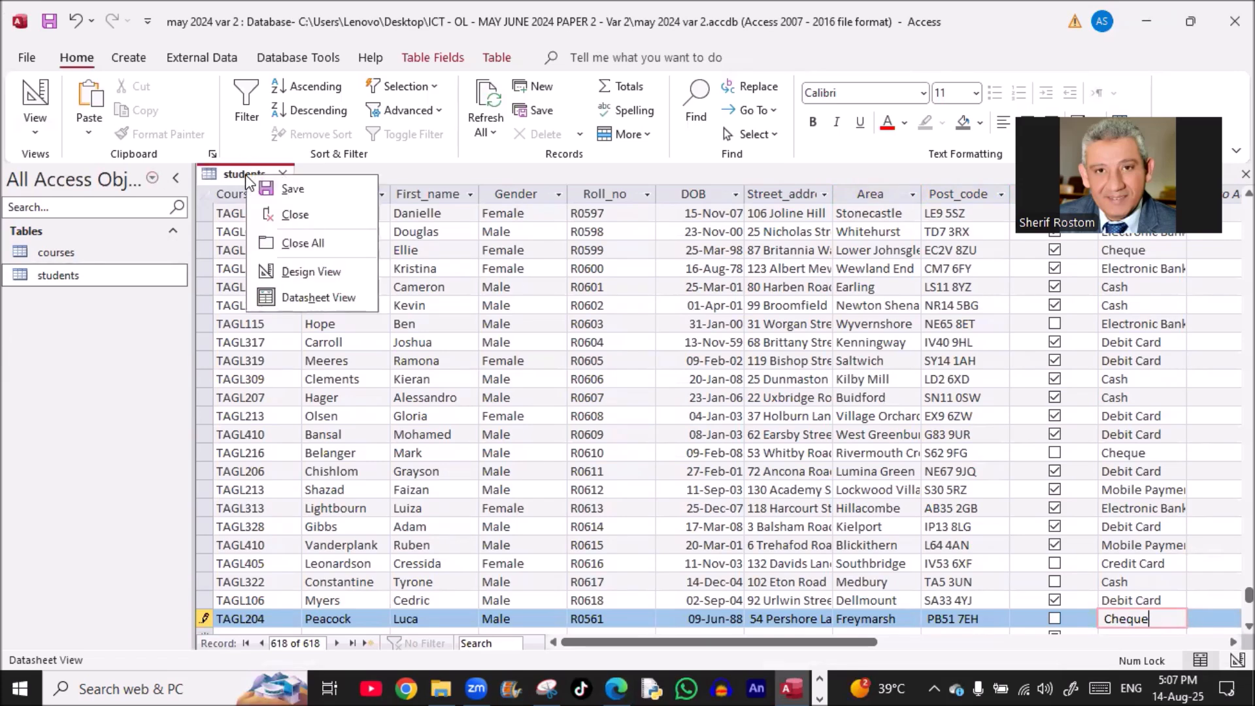
key("Escape")
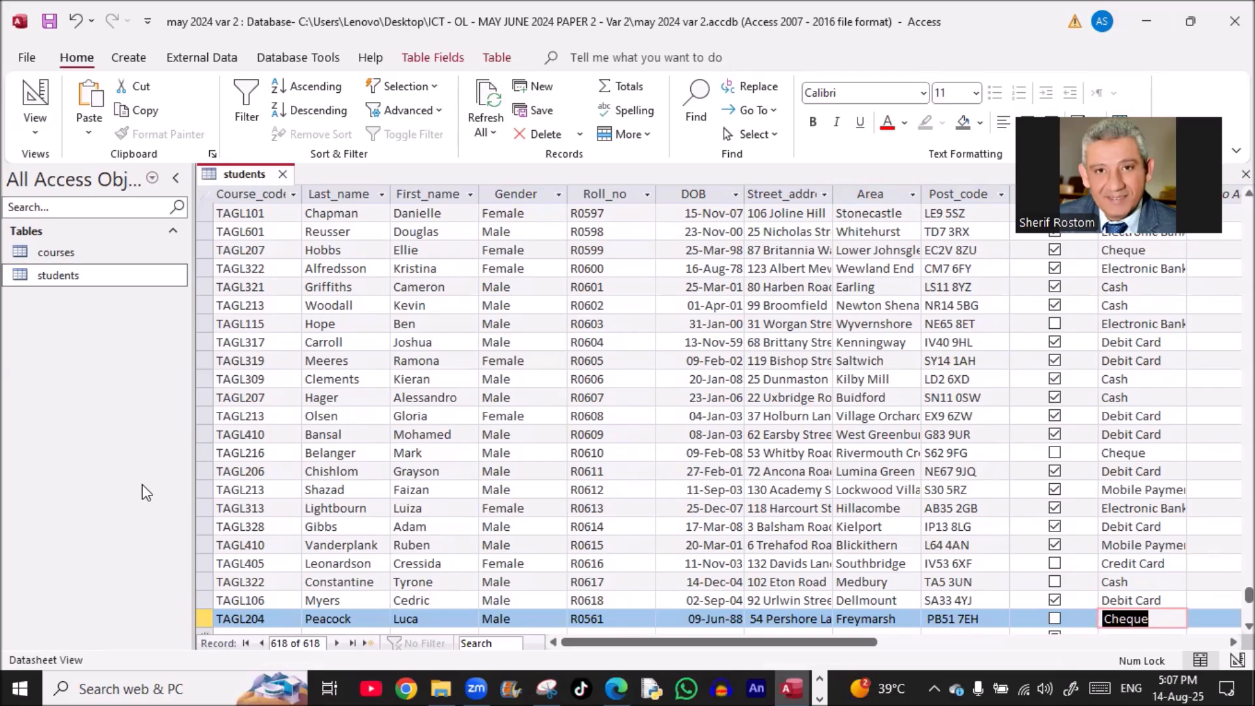
left_click(283, 175)
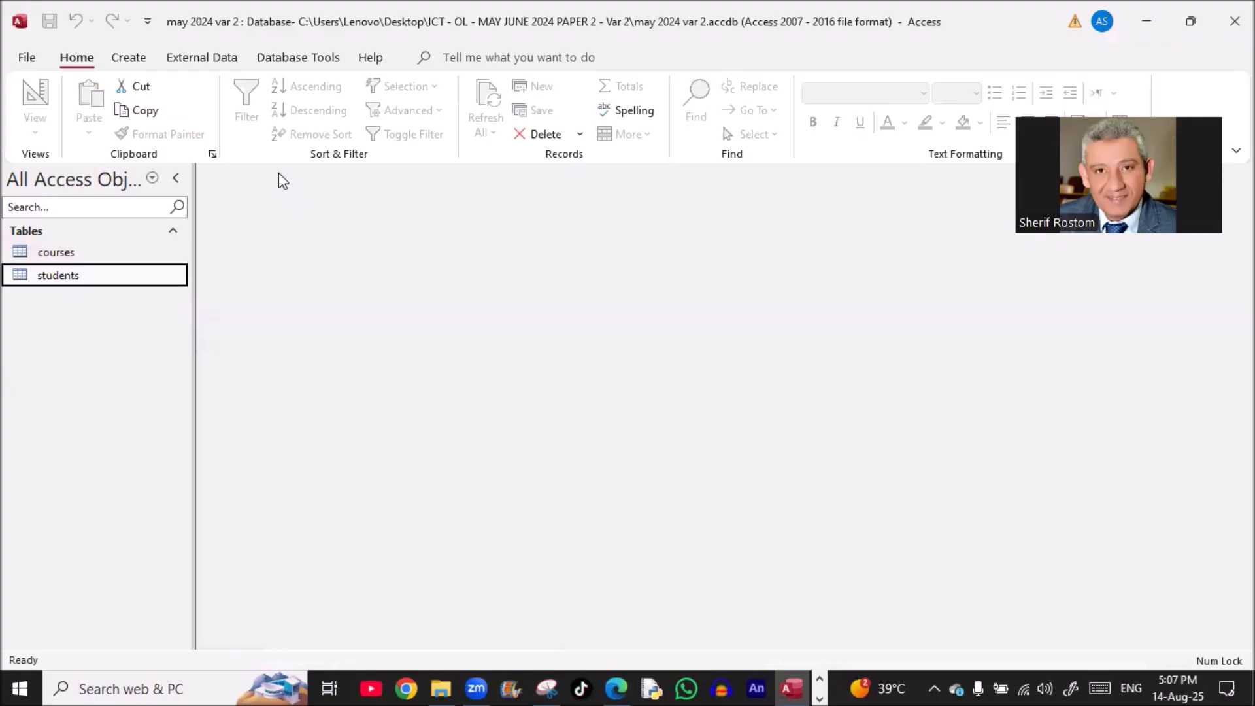
In the question paper, draw arrows beside task 16's "shows only the fields" bullet pointing to the bullets above and below
key("alt+Tab")
scroll(359, 416, "down", 6)
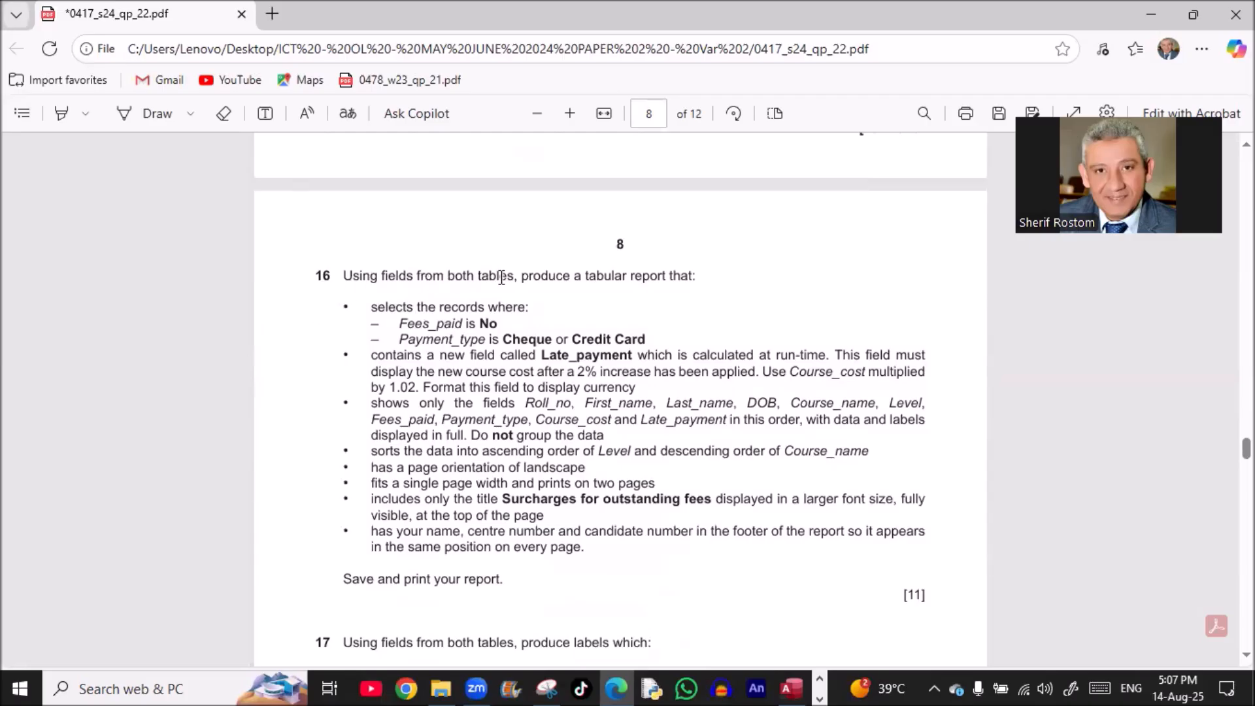
left_click_drag(521, 275, 682, 275)
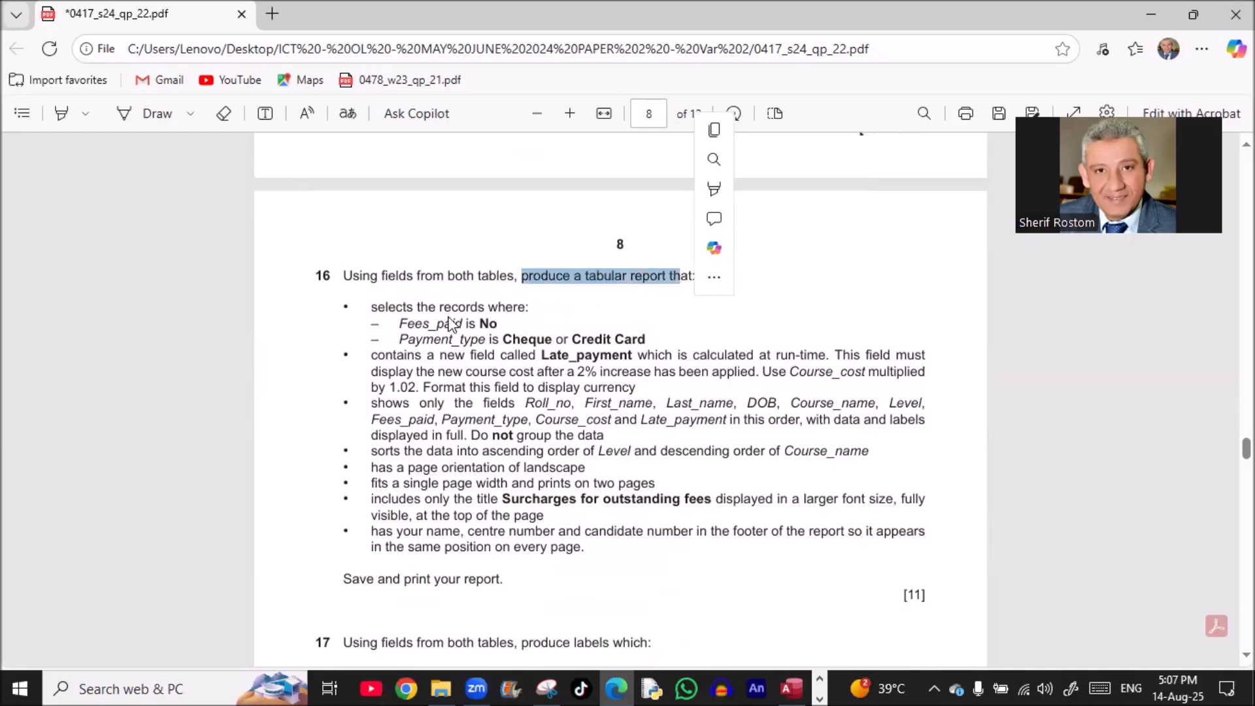
scroll(330, 311, "down", 2)
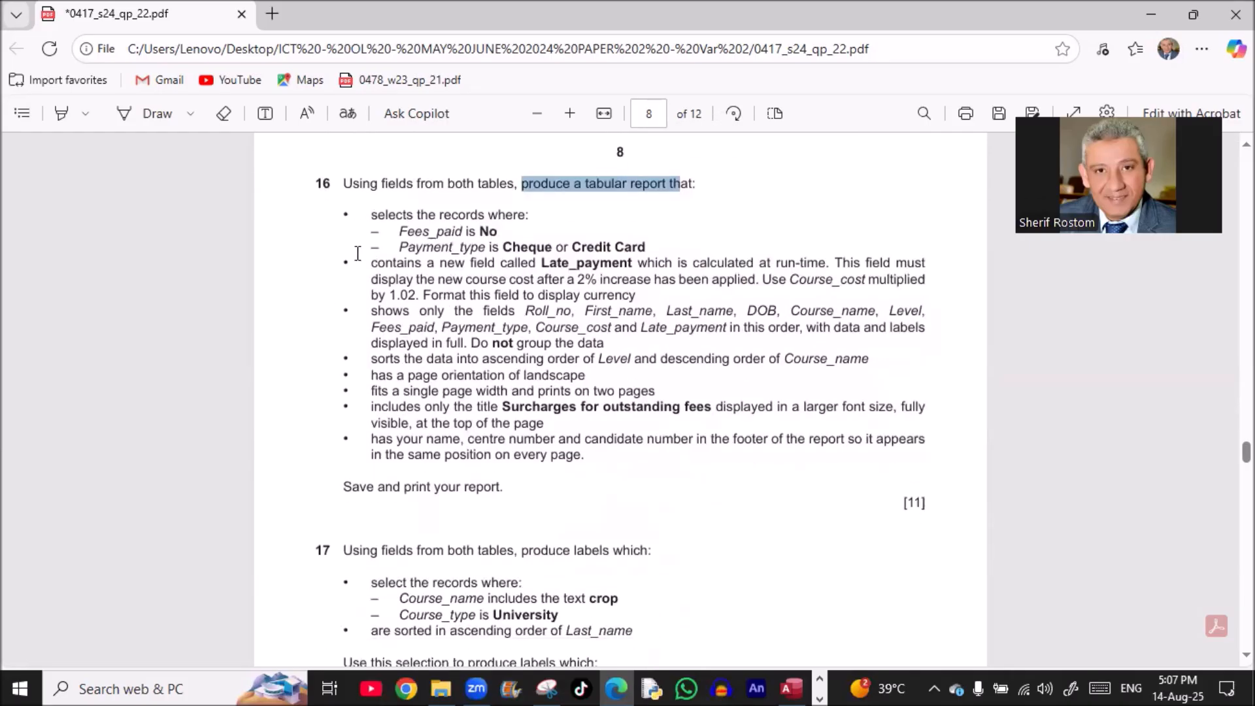
left_click(123, 112)
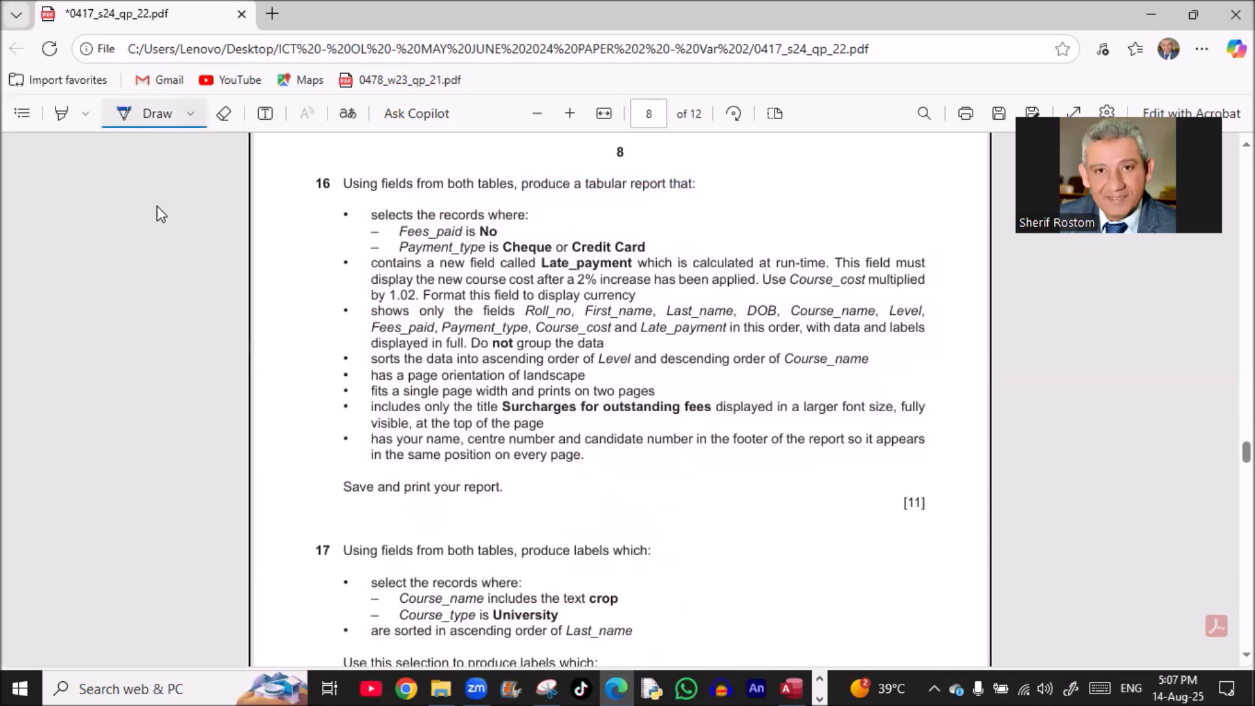
mouse_move(365, 313)
left_mouse_down()
mouse_move(319, 311)
mouse_move(329, 320)
mouse_move(346, 257)
mouse_move(351, 273)
mouse_move(325, 272)
left_mouse_up()
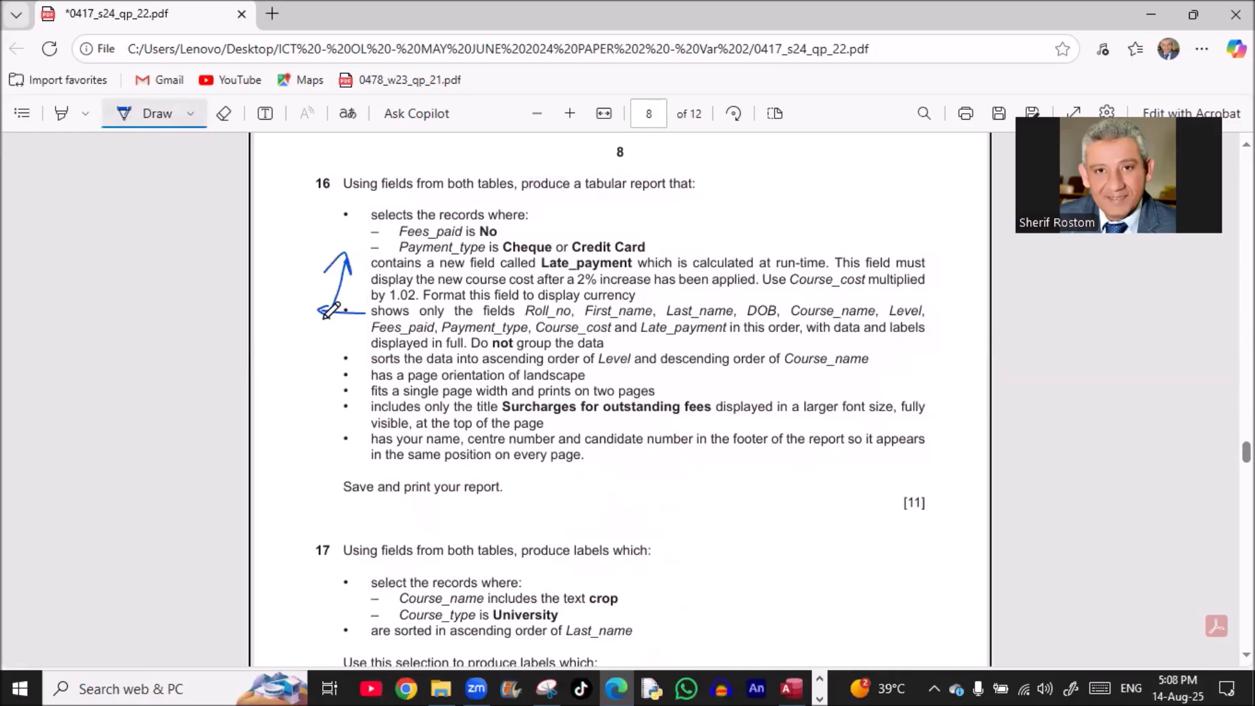
mouse_move(324, 319)
left_mouse_down()
mouse_move(324, 357)
mouse_move(305, 331)
left_mouse_up()
Highlight task 16's Late_payment, course cost, 2% increase, Course_cost, 1.02 and currency, plus the field names Roll_no, First_name and Last_name
left_click(62, 113)
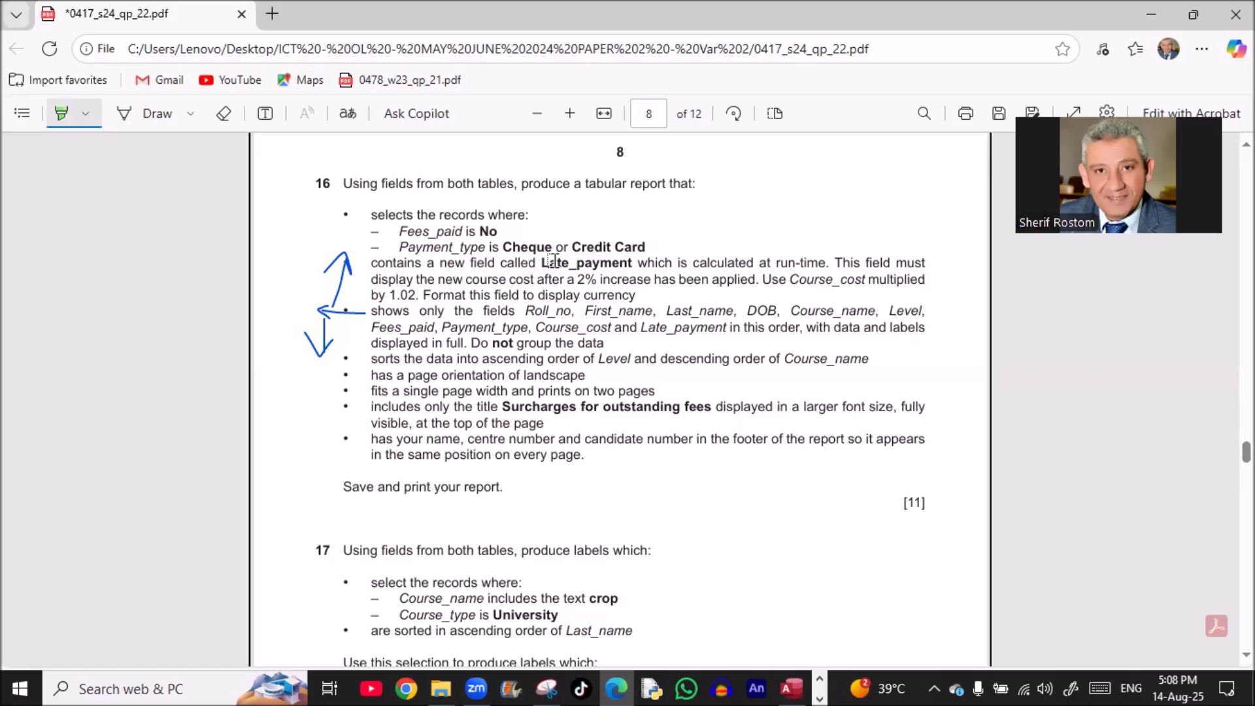
left_click_drag(542, 262, 635, 264)
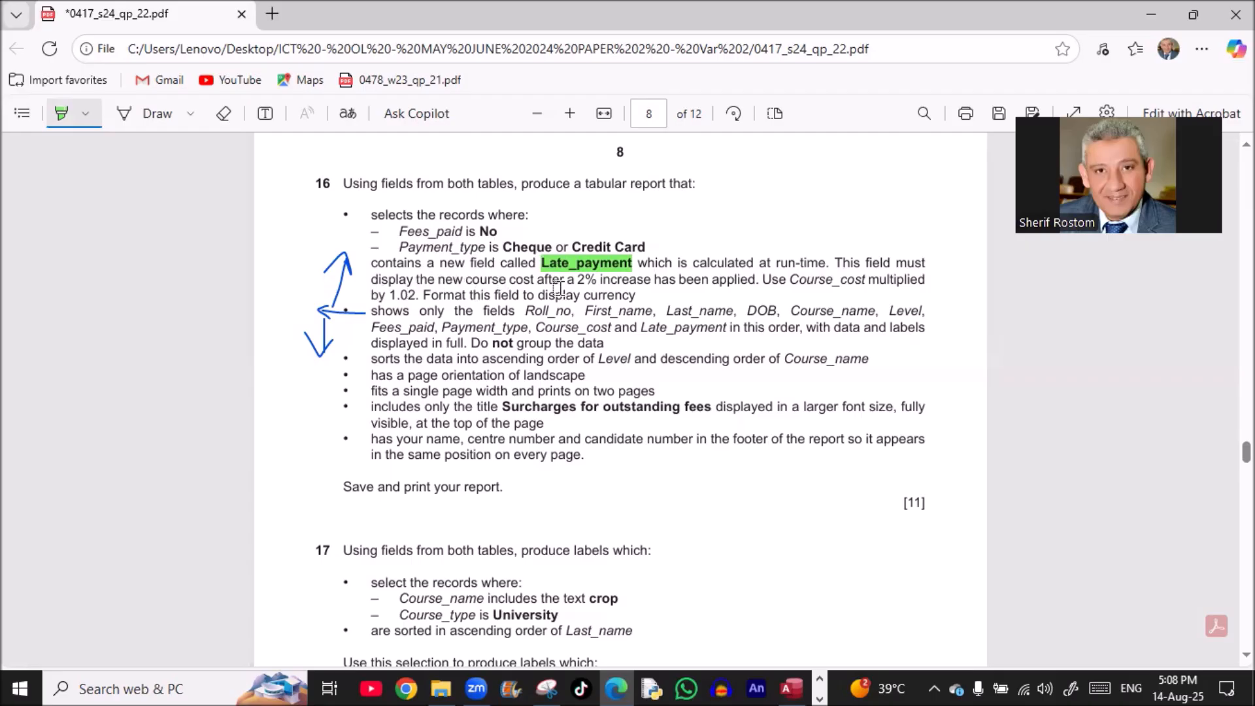
left_click_drag(587, 283, 652, 283)
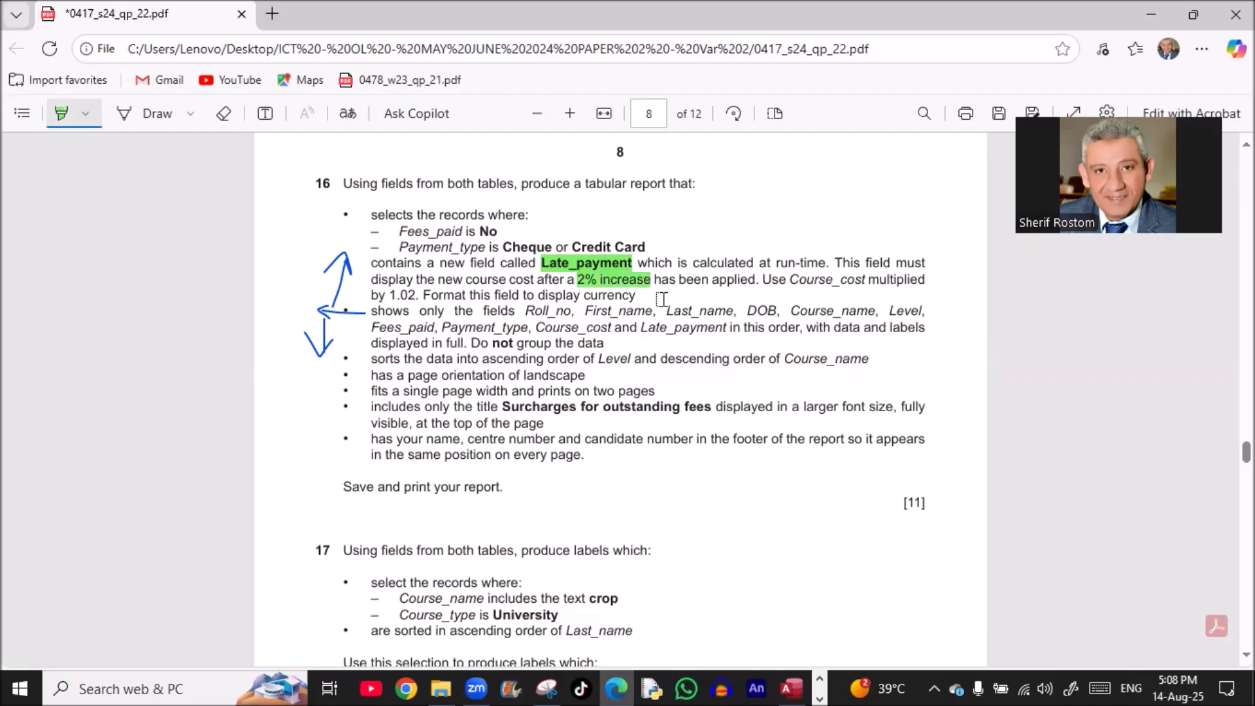
left_click_drag(475, 281, 536, 282)
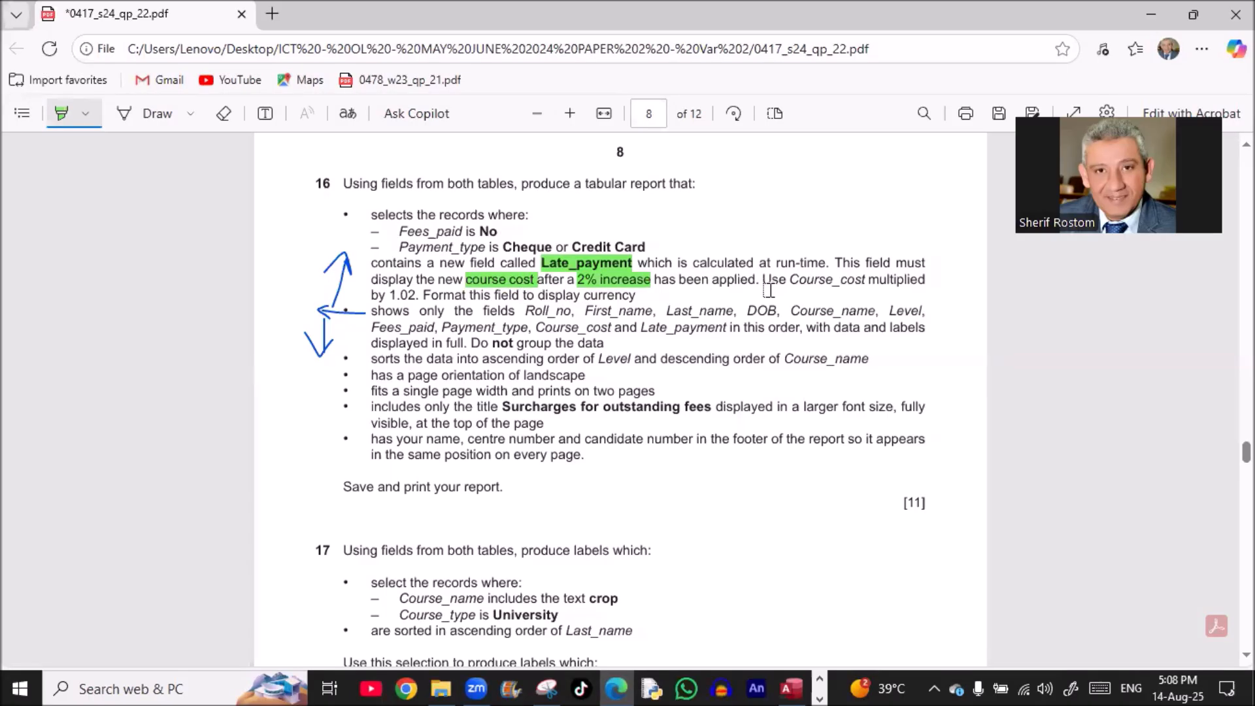
left_click_drag(792, 280, 866, 279)
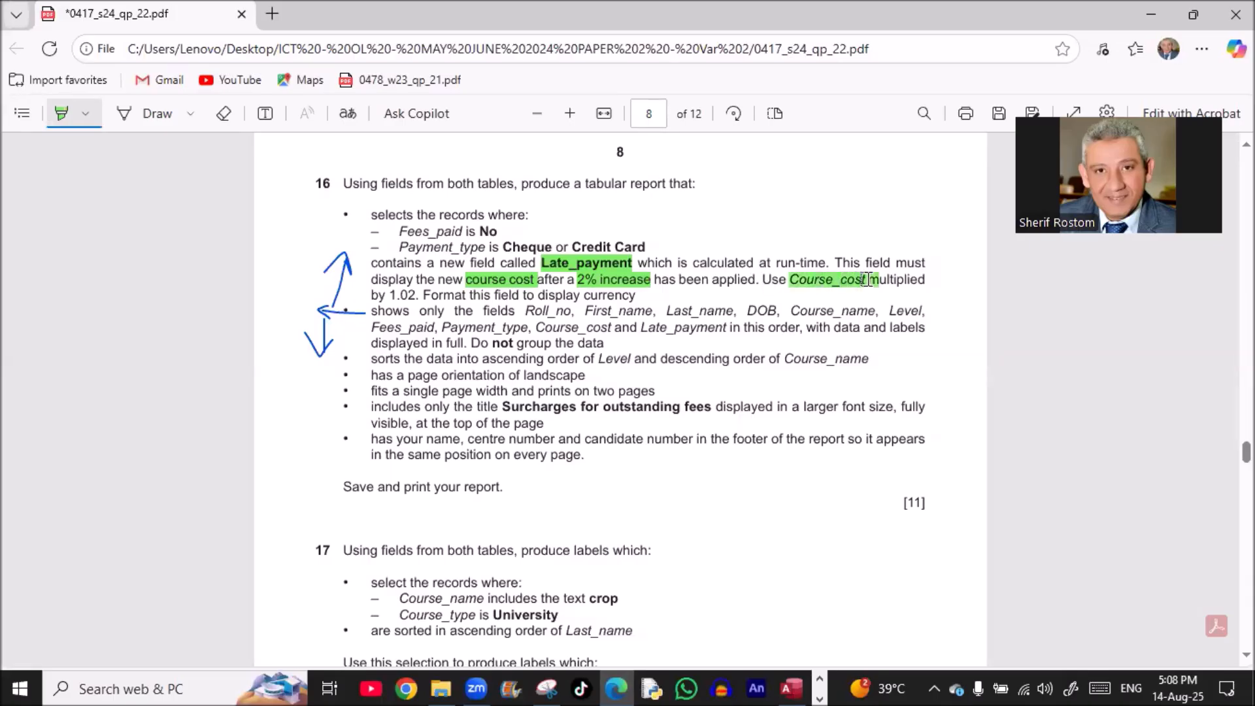
left_click_drag(390, 295, 416, 295)
left_click_drag(584, 296, 635, 296)
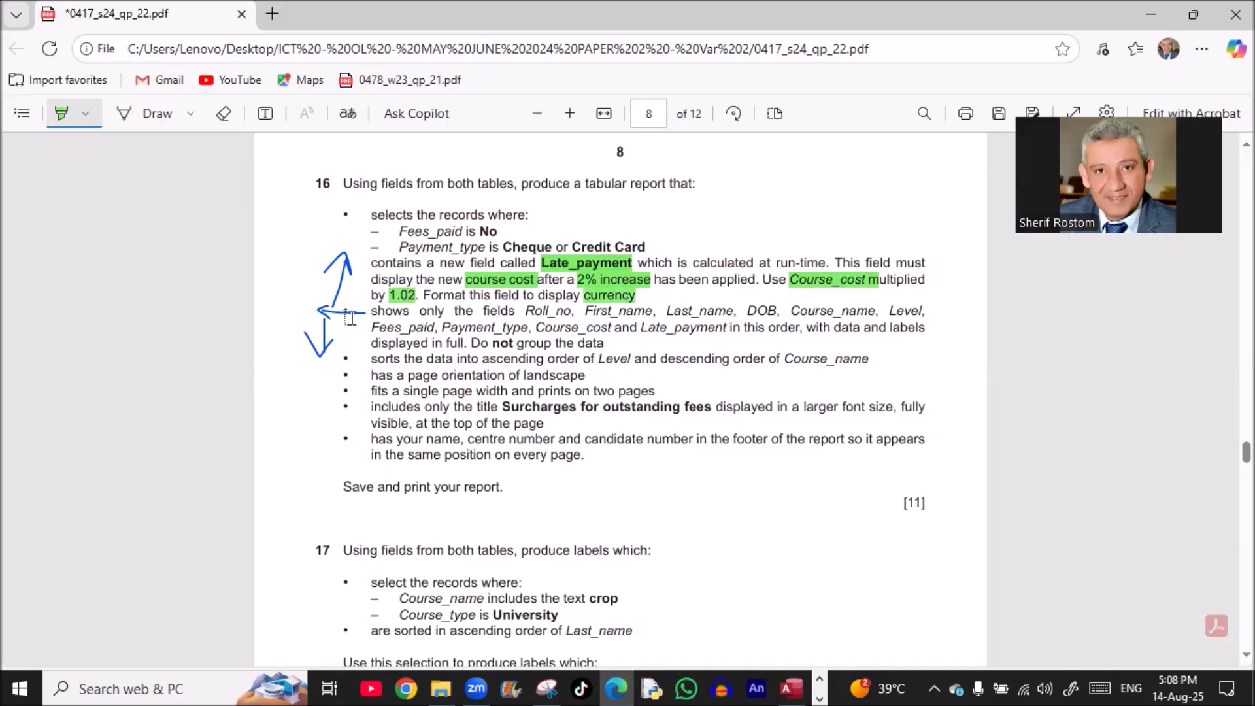
left_click_drag(525, 311, 736, 312)
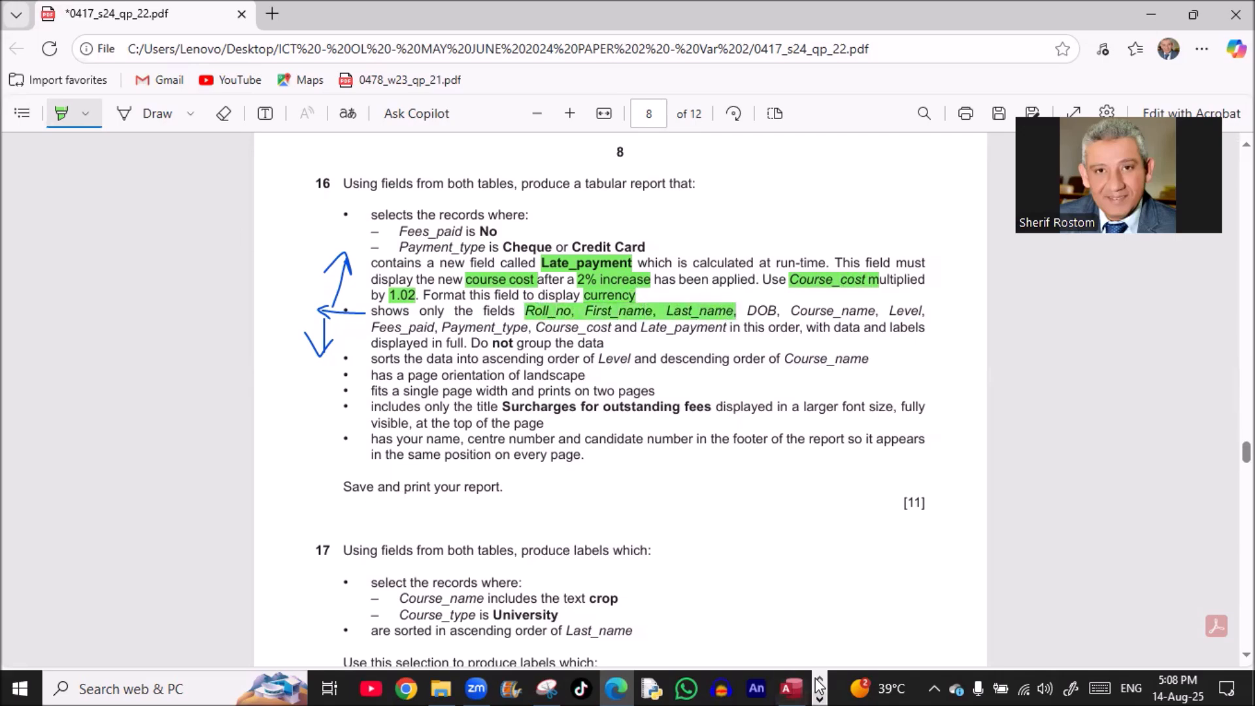
In Access, create a design-view query with the courses and students tables, and enlarge both field lists to show all fields
left_click(793, 688)
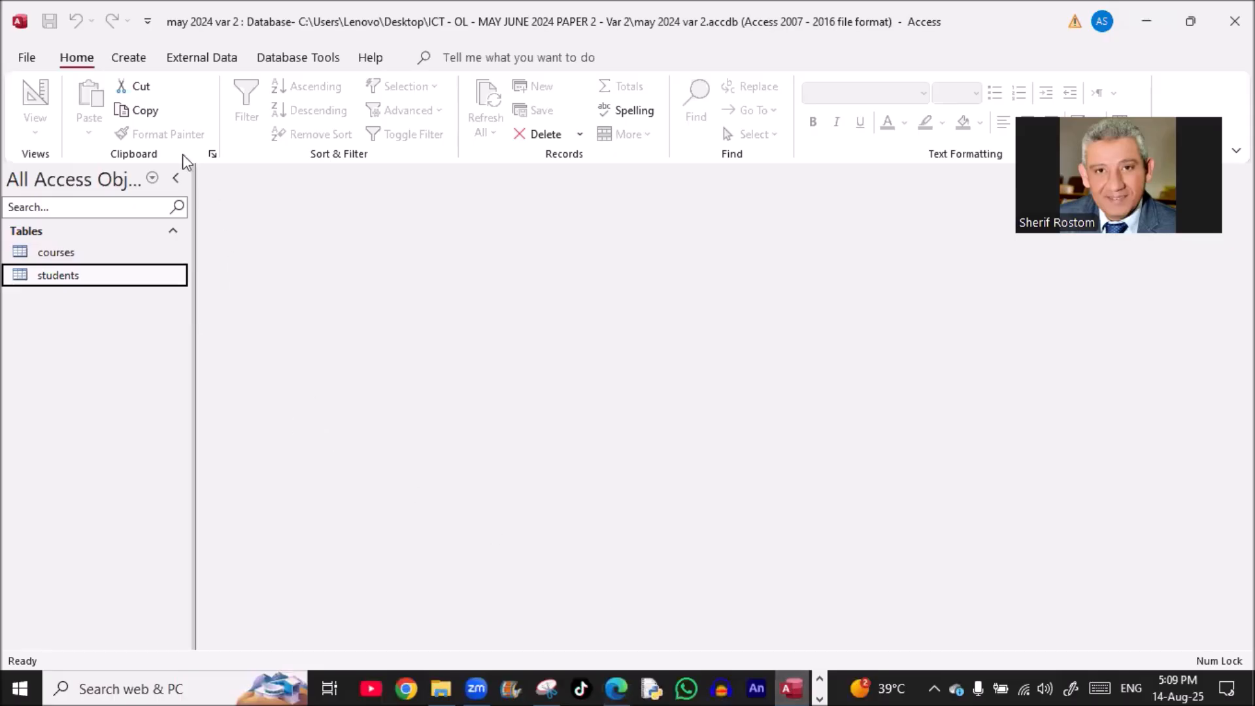
left_click(130, 64)
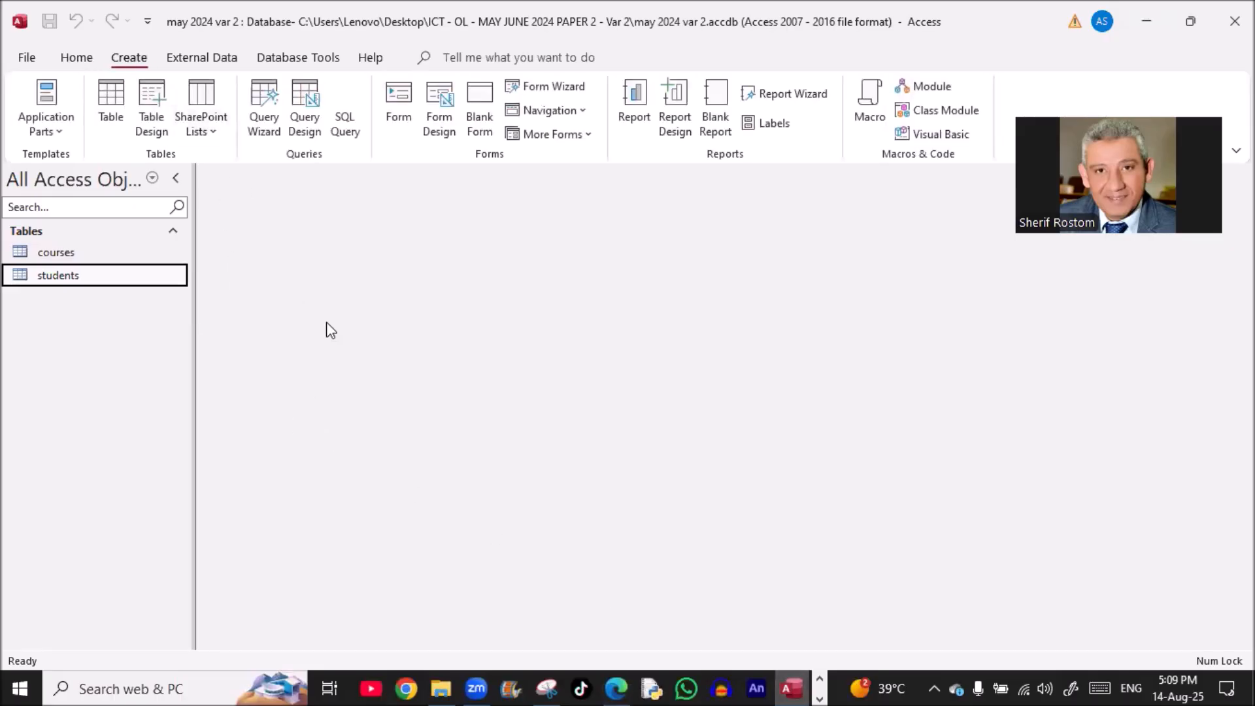
left_click(309, 121)
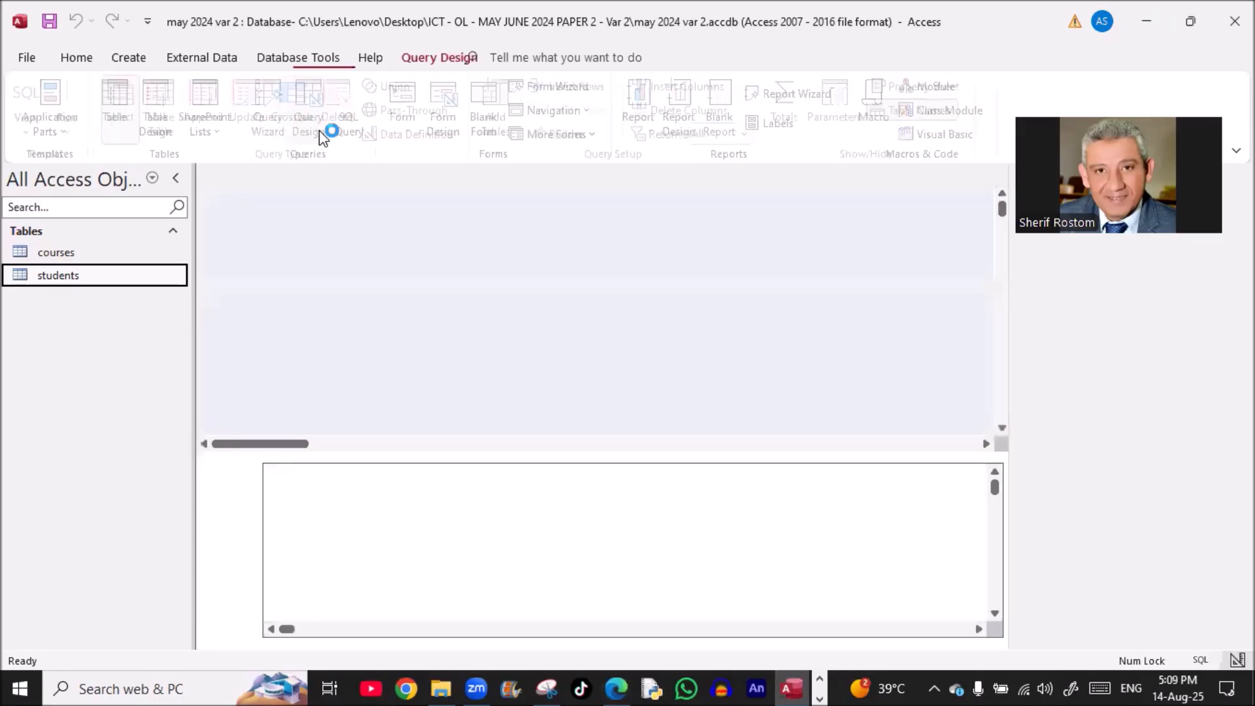
double_click(1061, 288)
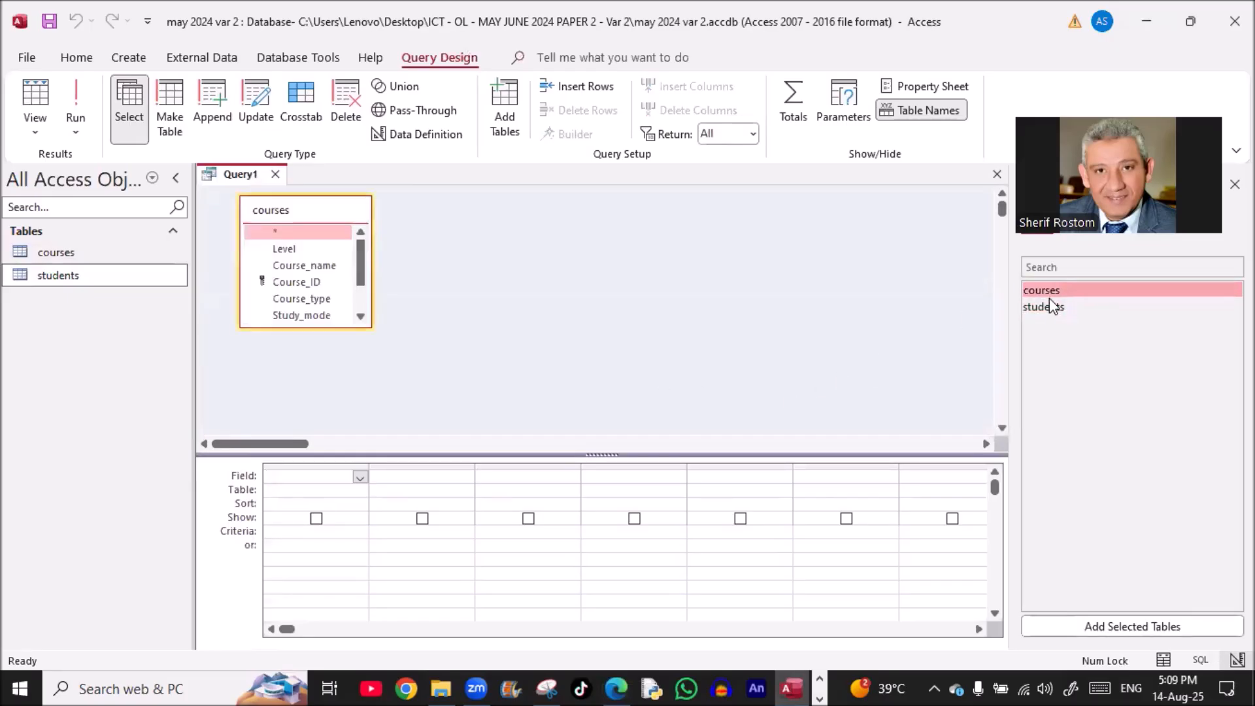
double_click(1046, 308)
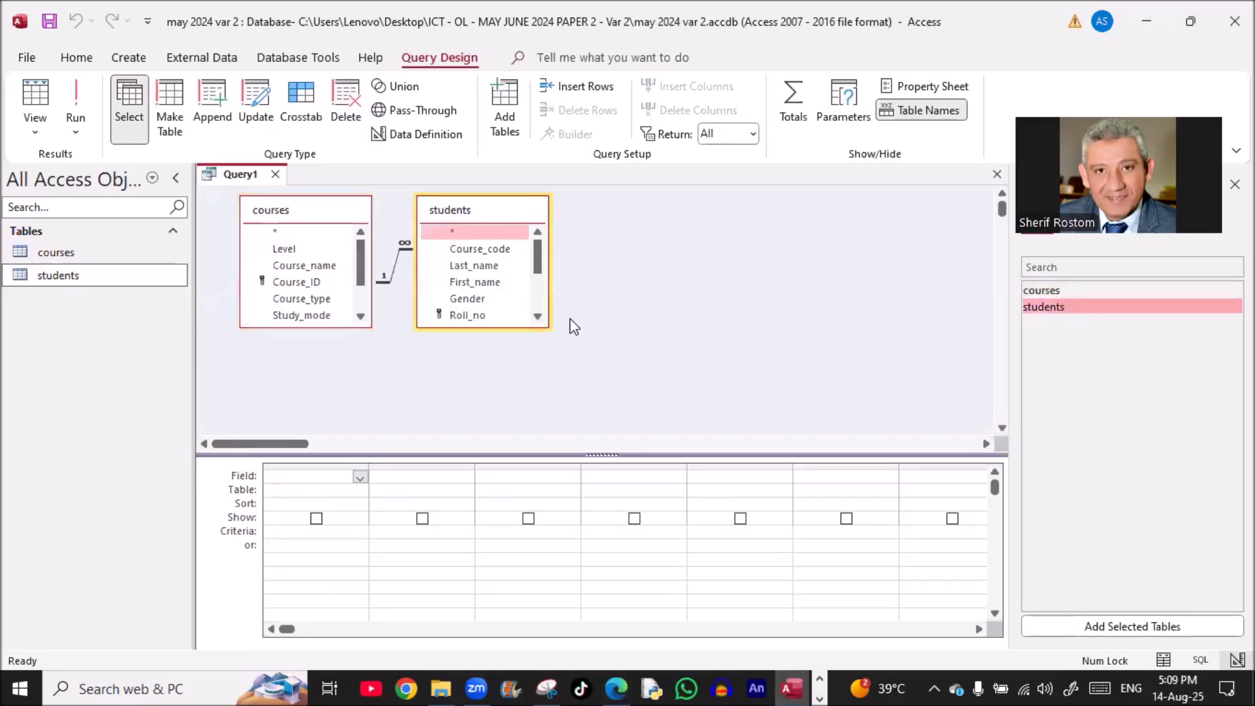
left_click_drag(505, 324, 503, 431)
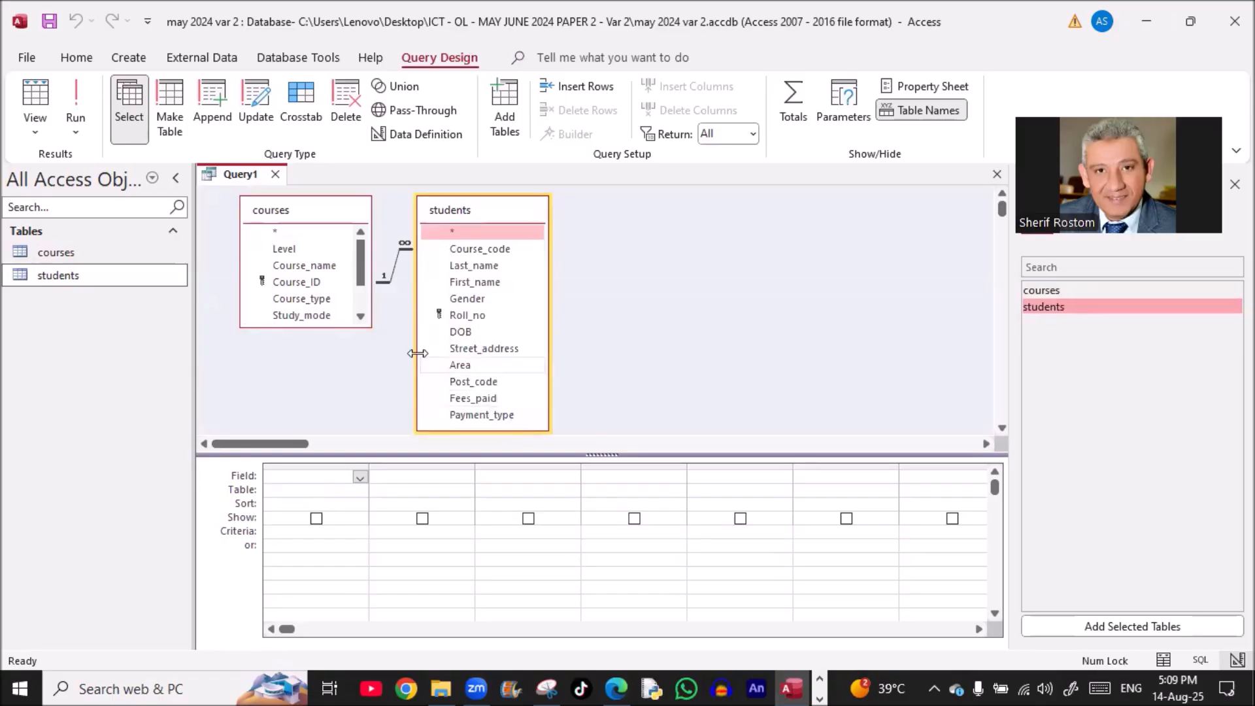
left_click_drag(346, 325, 347, 417)
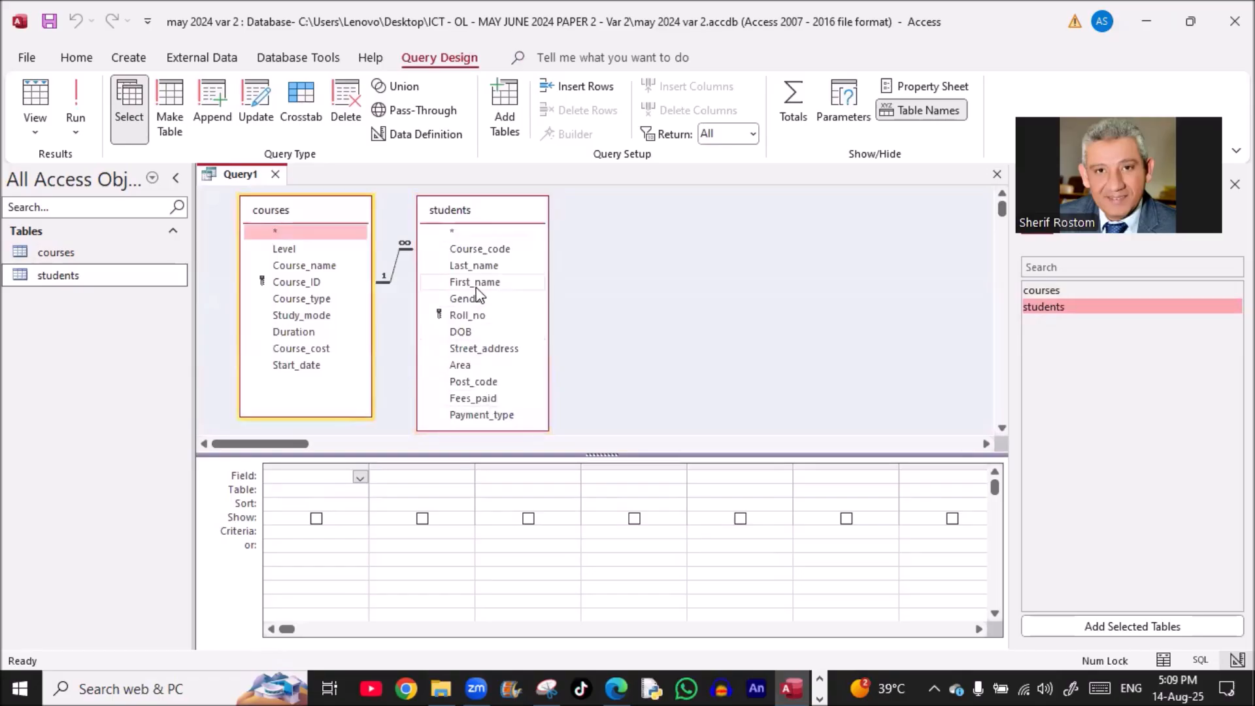
Check the field order in the question paper, and add Roll_no, First_name and Last_name from students to the Access query in that order
key("alt+Tab")
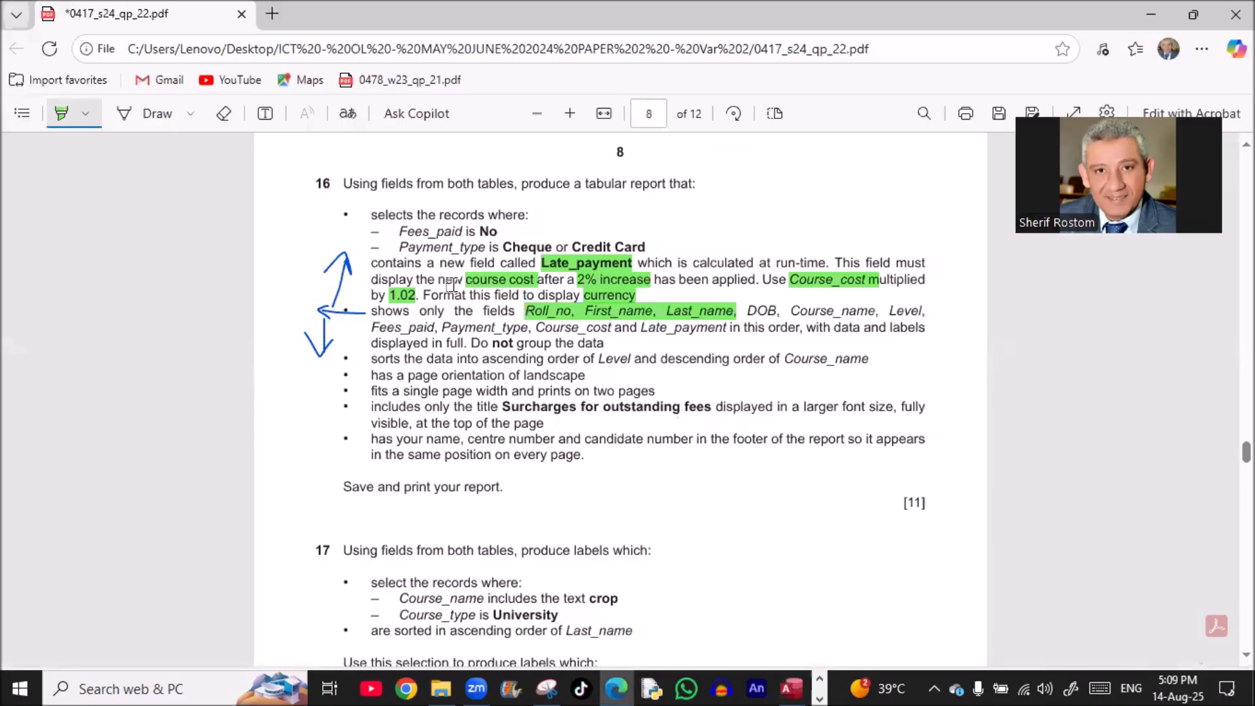
key("alt+Tab")
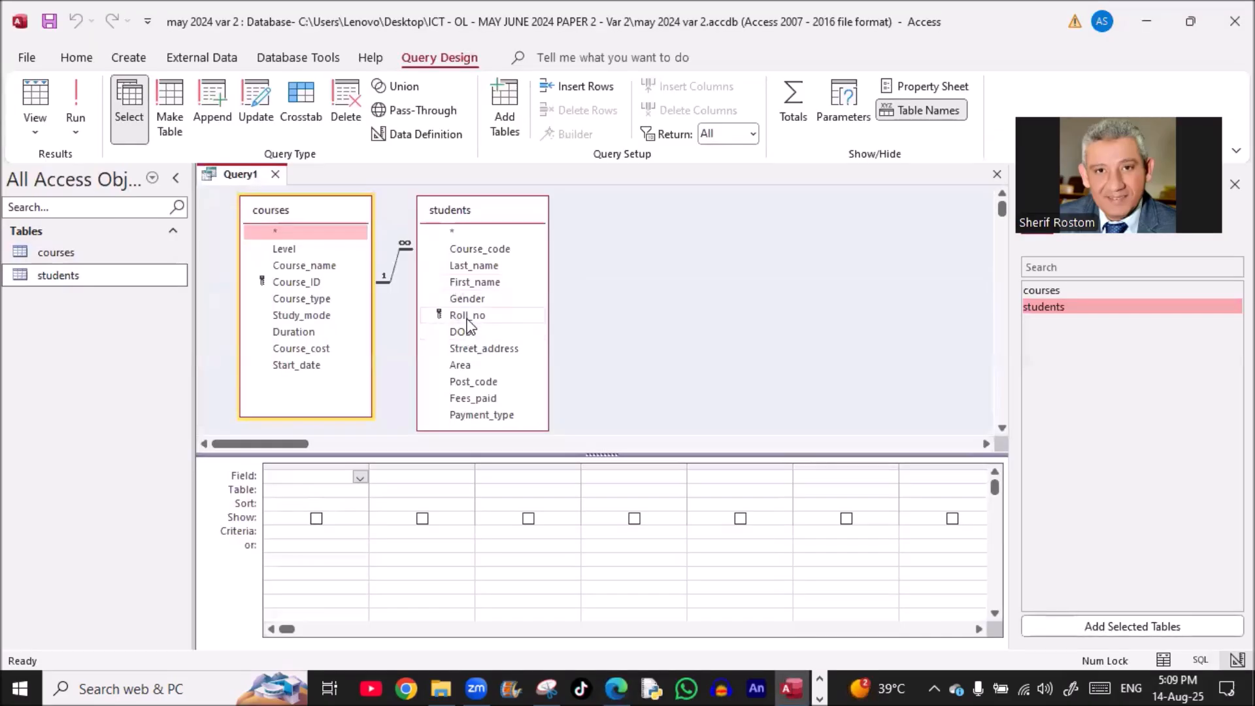
double_click(467, 315)
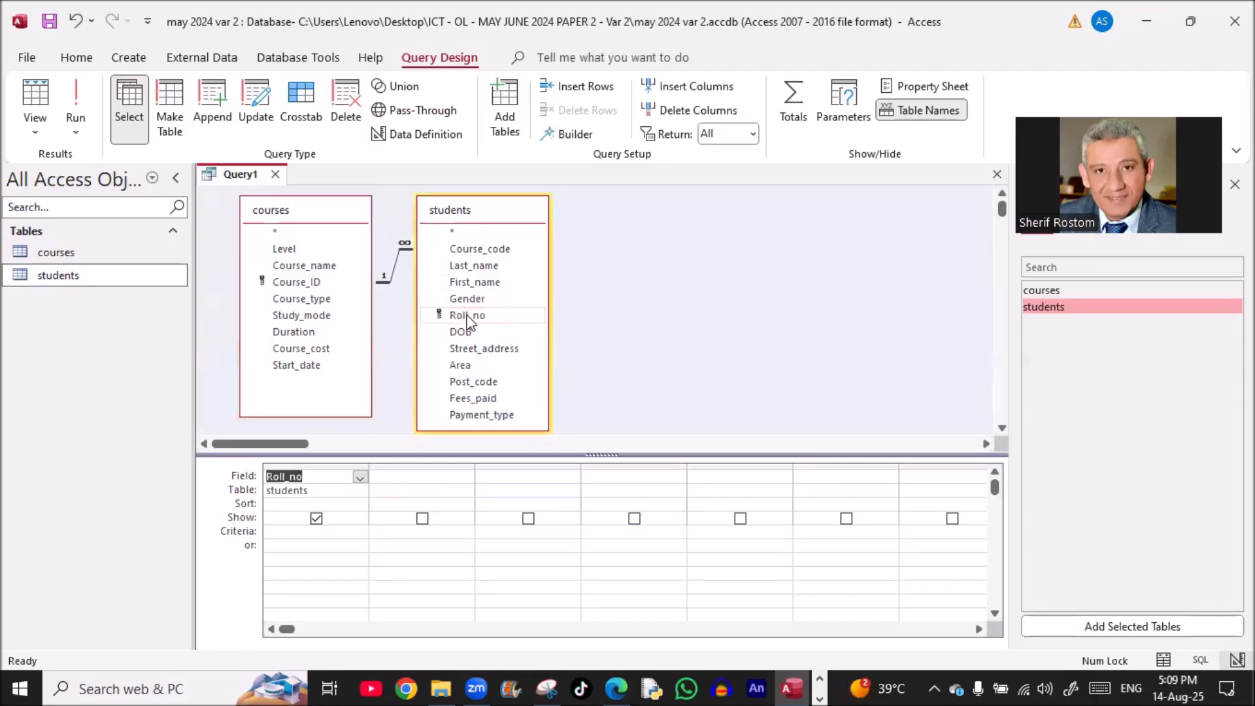
double_click(462, 282)
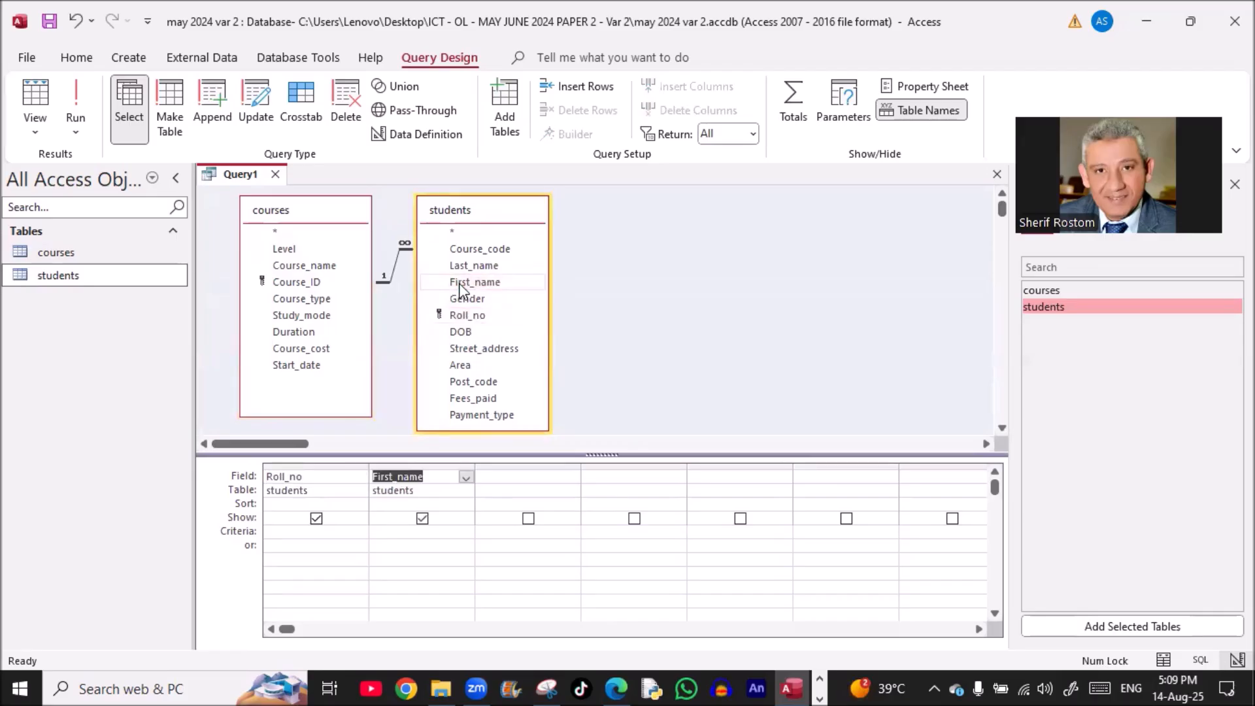
double_click(458, 266)
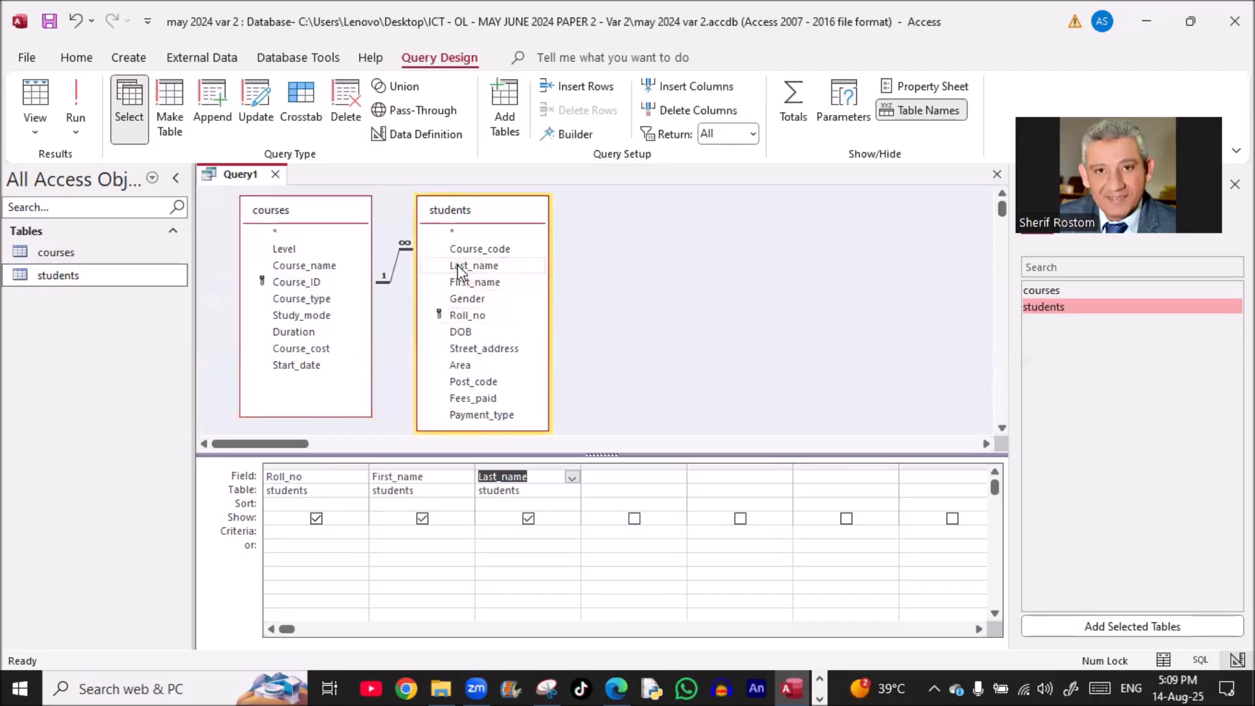
Highlight DOB, Course_name and Level in the question paper's task 16 field list, and add these three fields to the Access query
key("alt+Tab")
left_click_drag(757, 313, 932, 315)
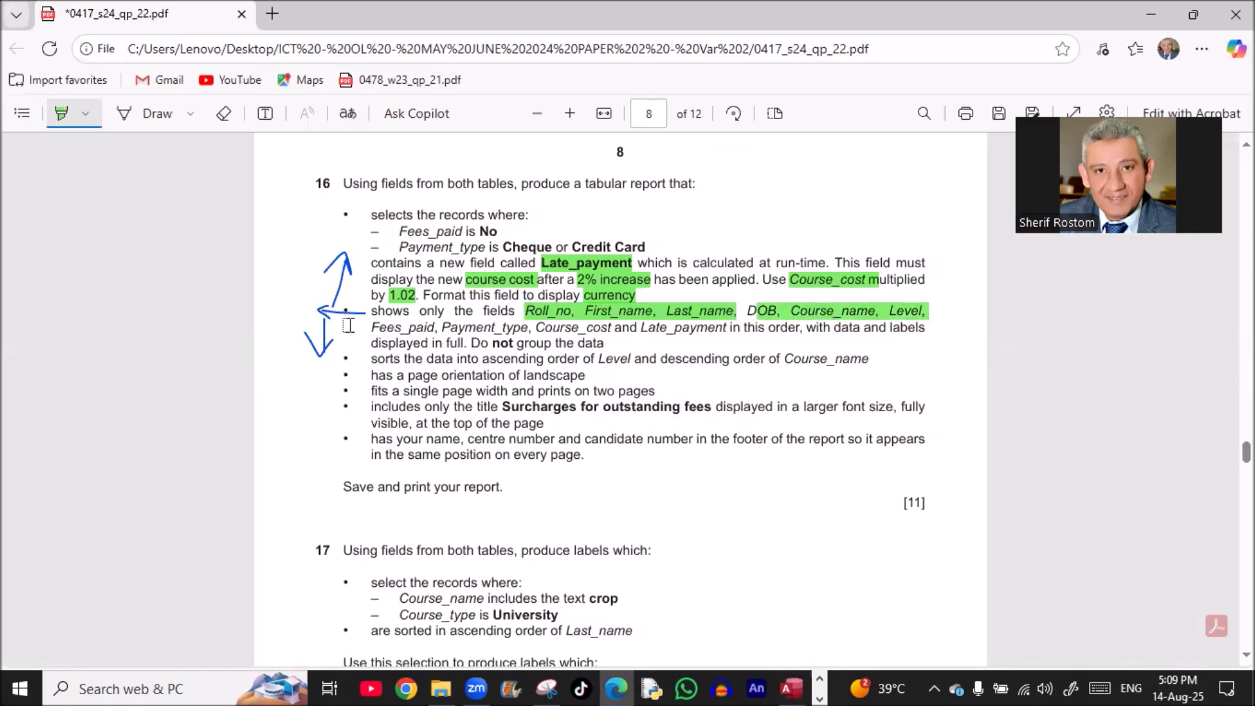
key("alt+Tab")
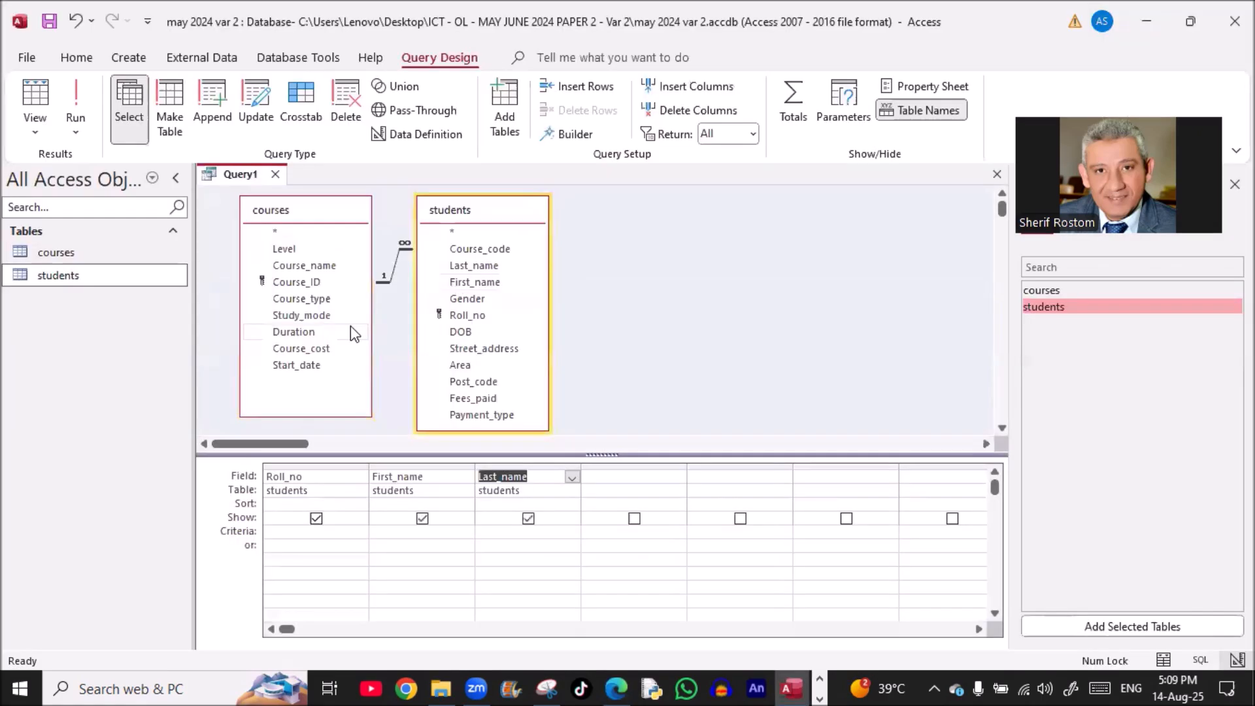
double_click(465, 332)
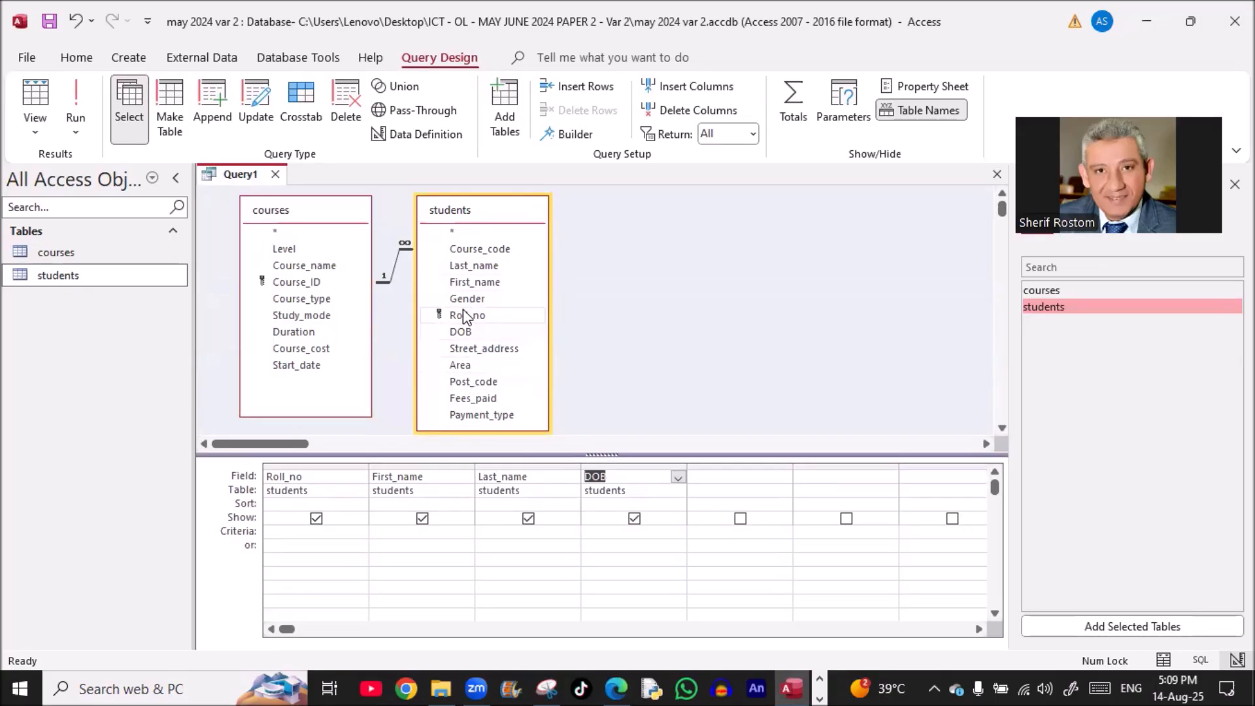
double_click(297, 265)
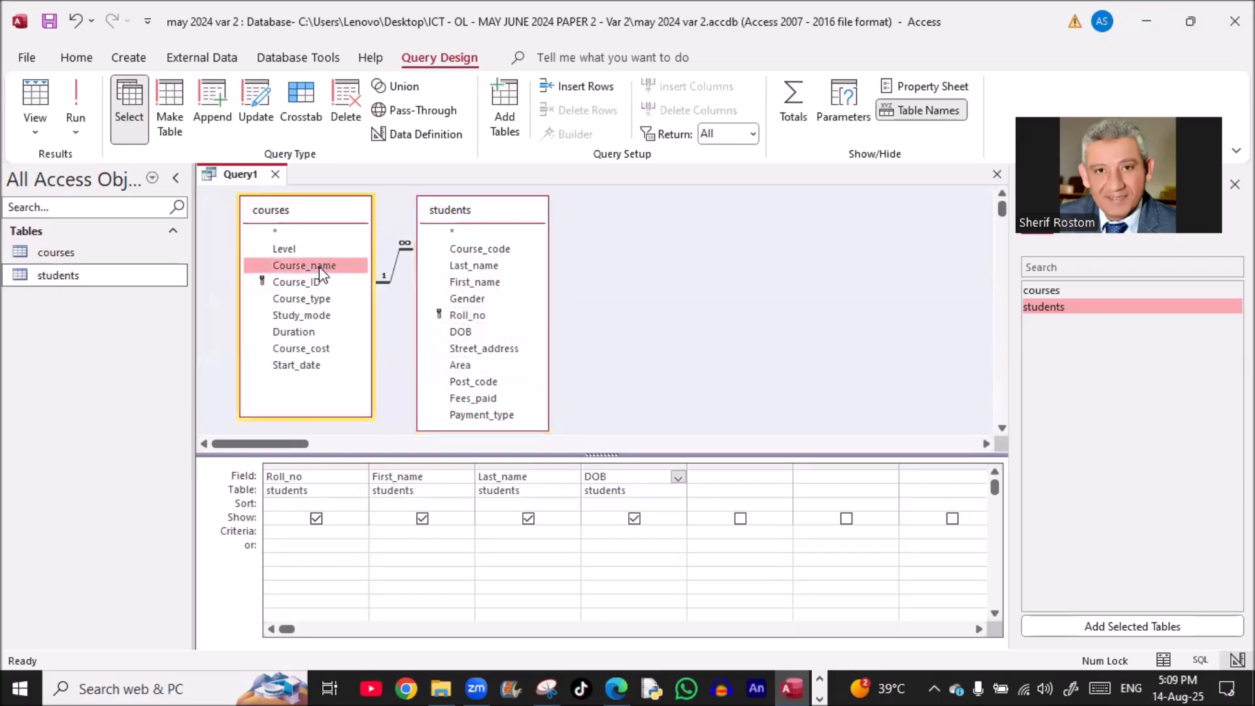
double_click(284, 250)
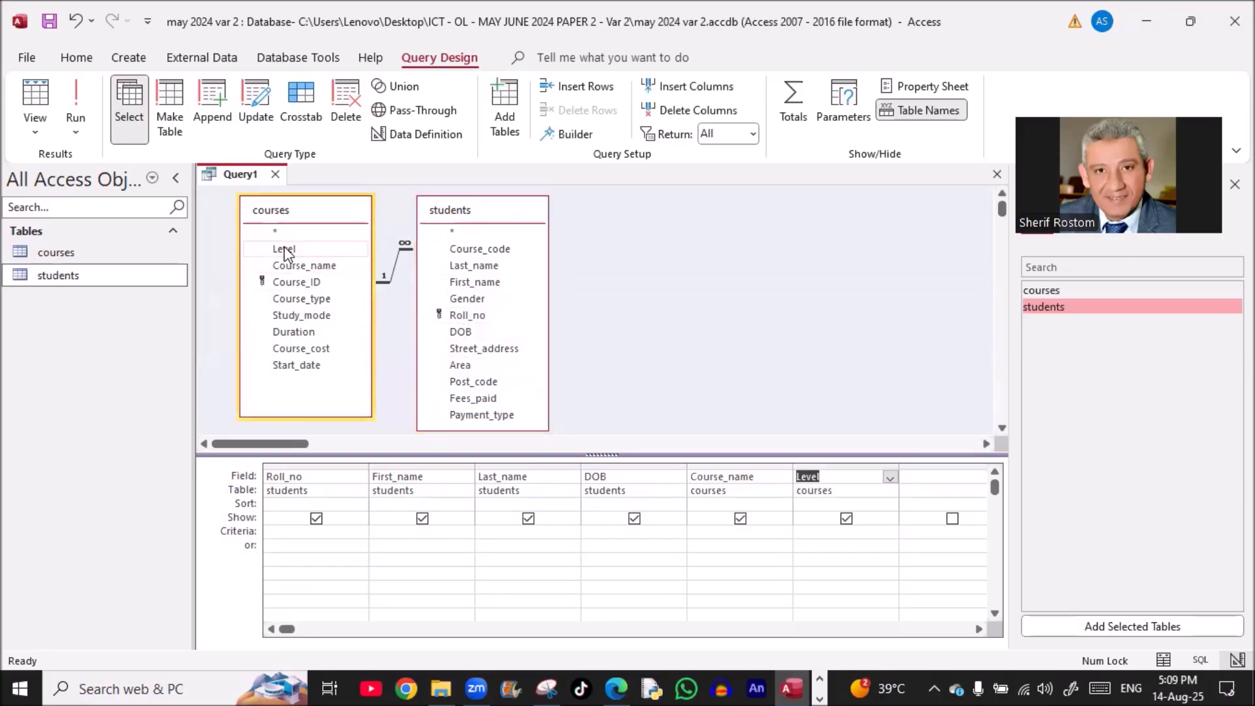
Highlight Fees_paid and Payment_type in the question paper's field list, and add both fields from students to the Access query
key("alt+Tab")
left_click_drag(378, 328, 525, 328)
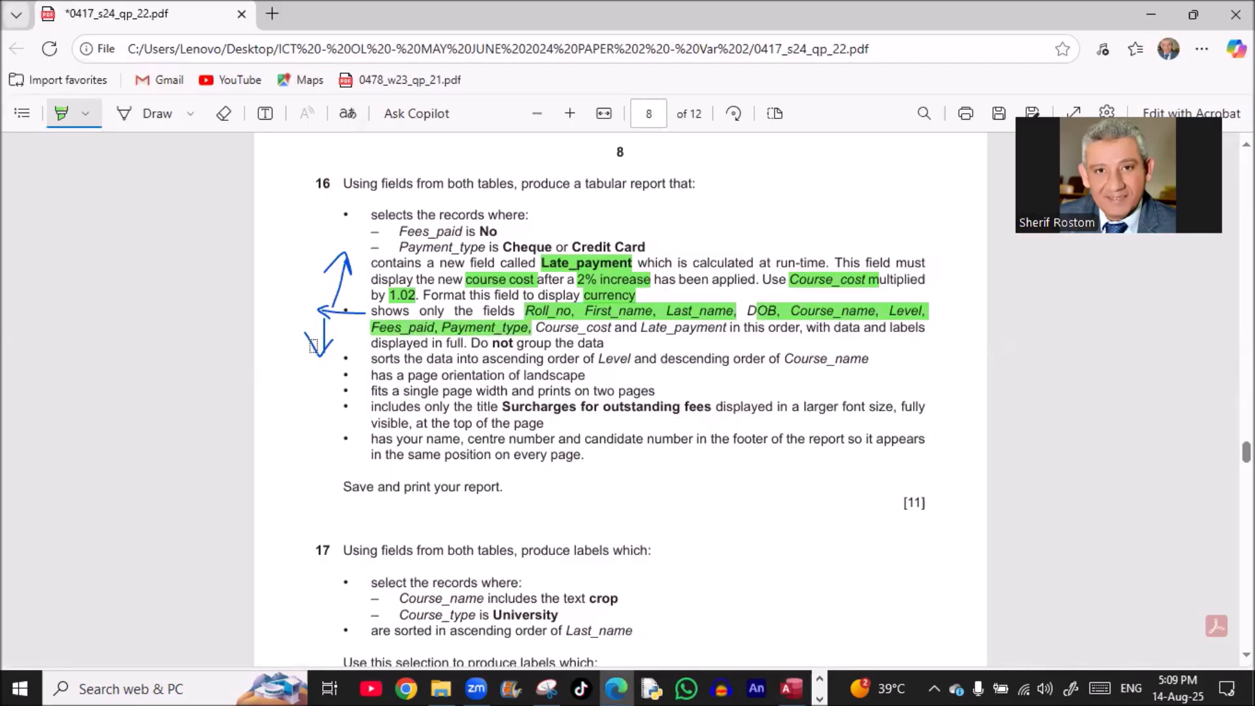
key("alt+Tab")
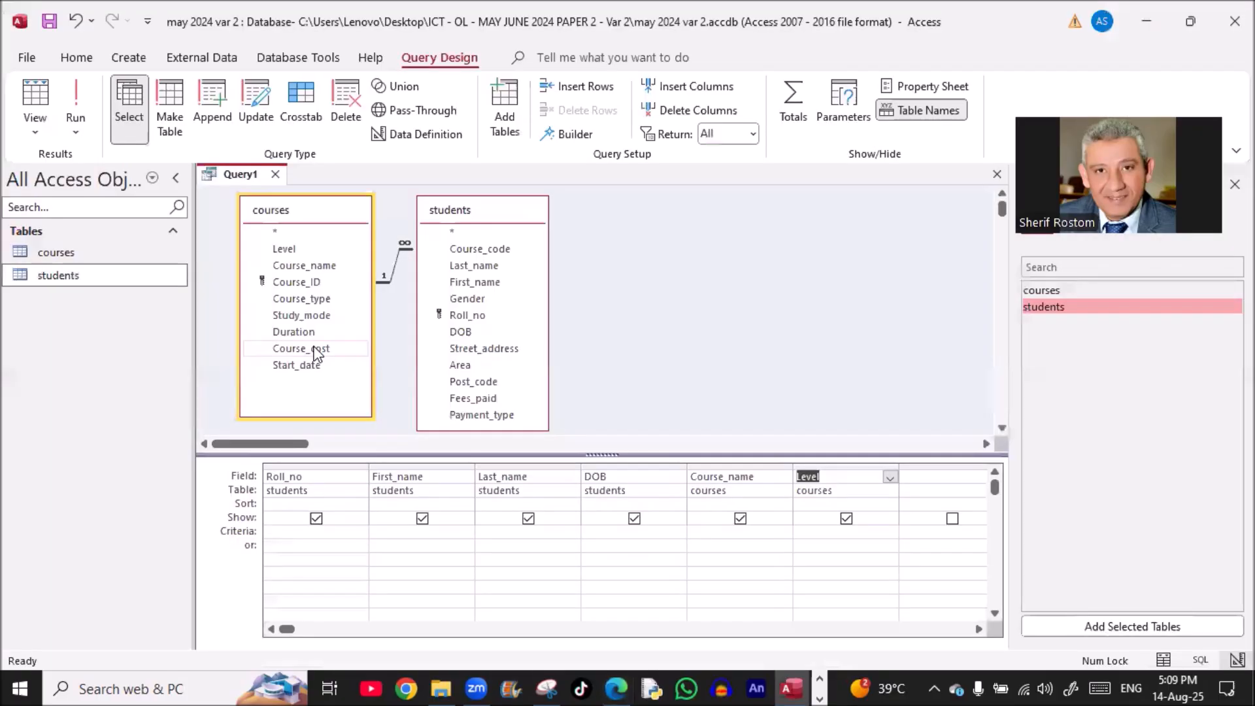
double_click(461, 398)
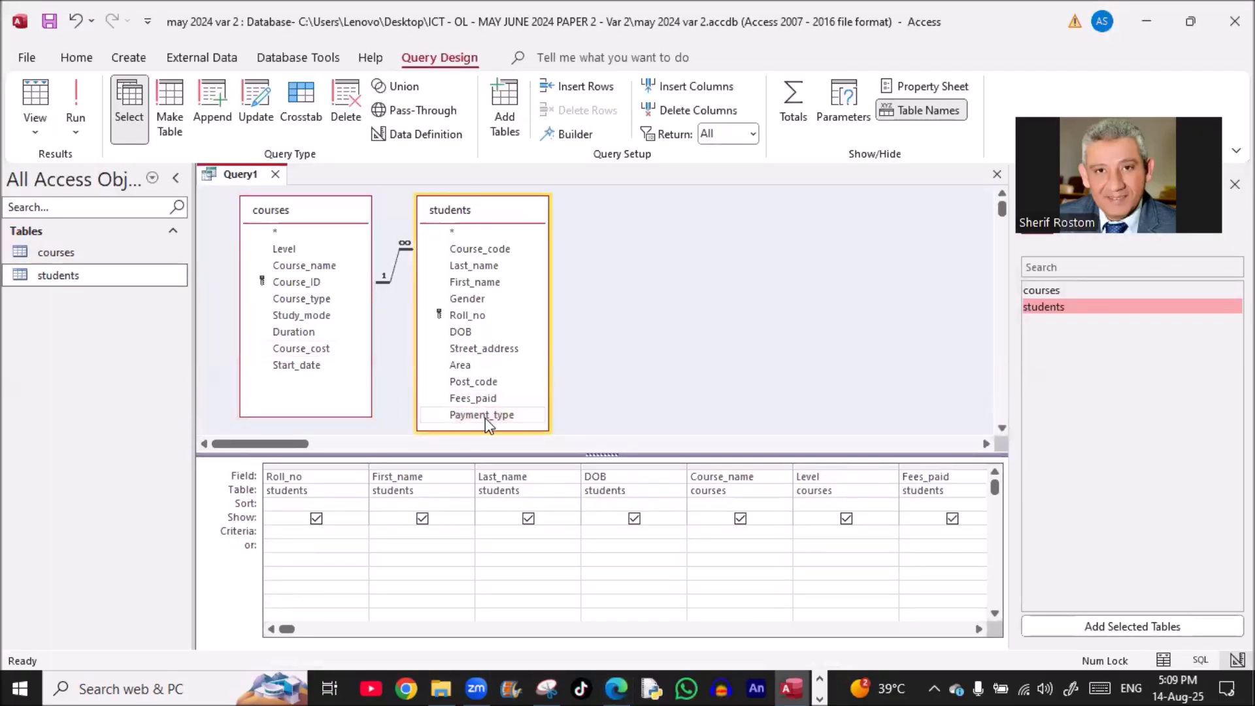
Highlight Course_cost and Late_payment in the question paper's field list, and add Course_cost from courses to the Access query
key("alt+Tab")
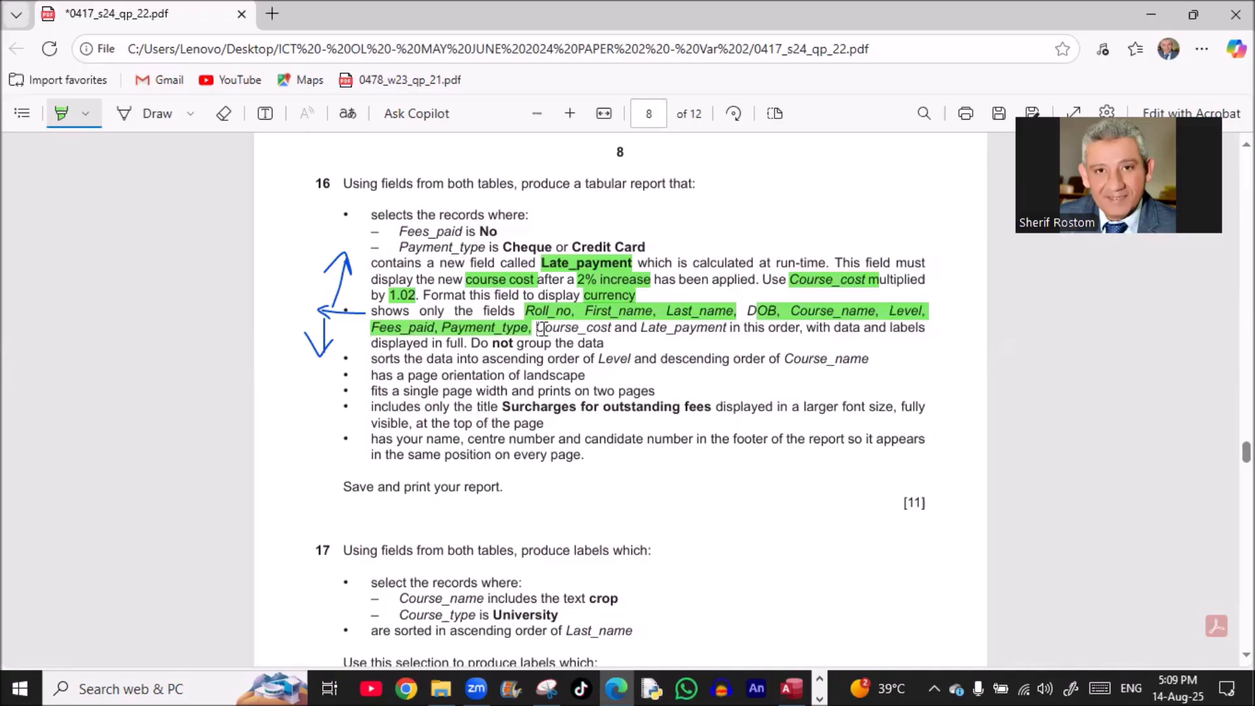
left_click_drag(538, 327, 611, 328)
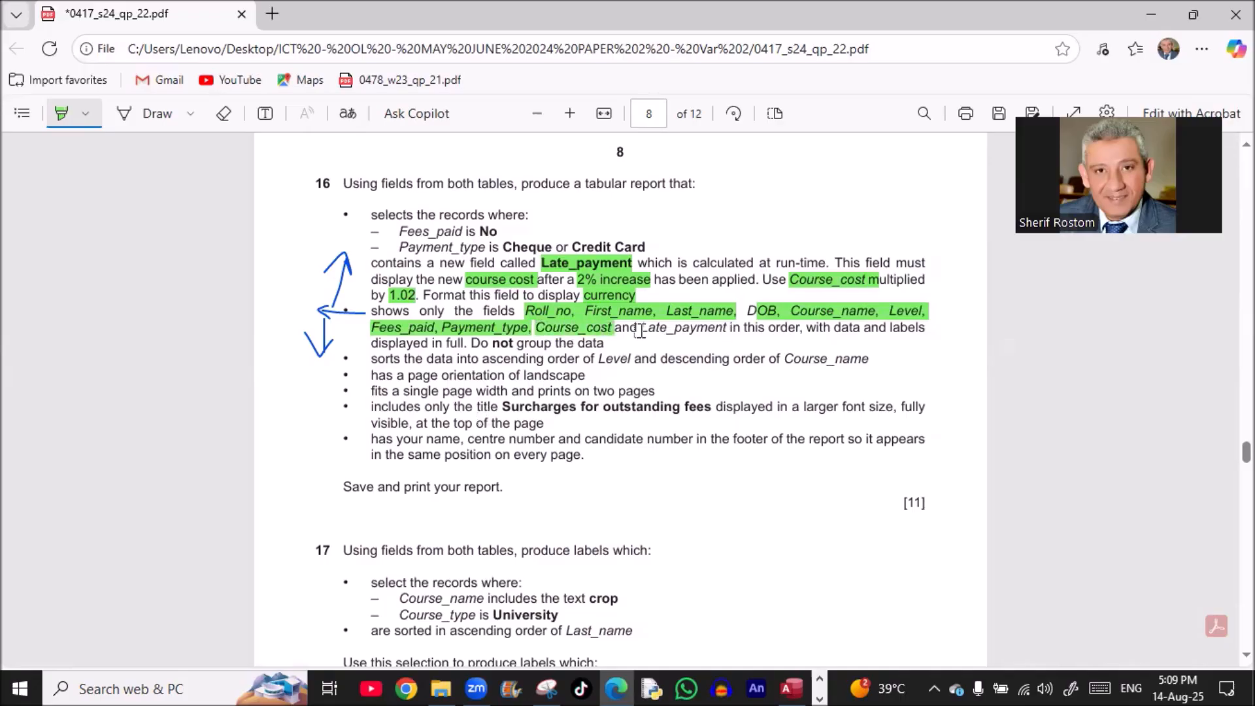
left_click_drag(640, 330, 729, 330)
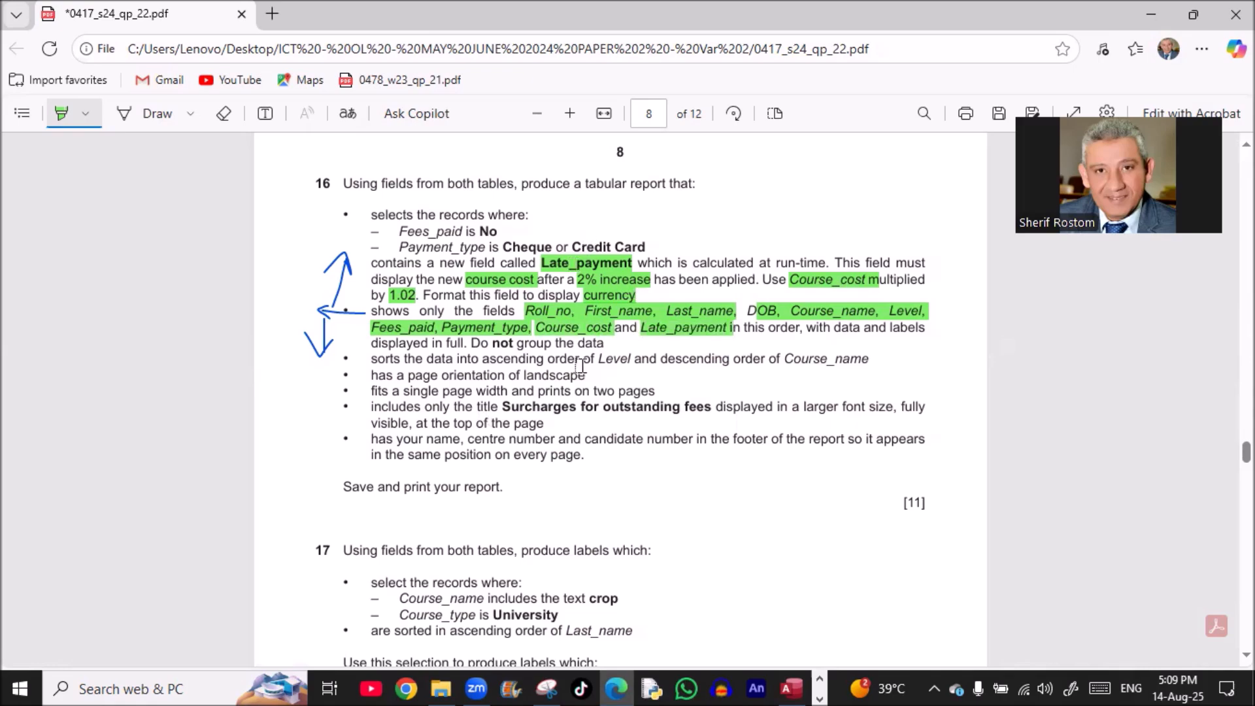
key("alt+Tab")
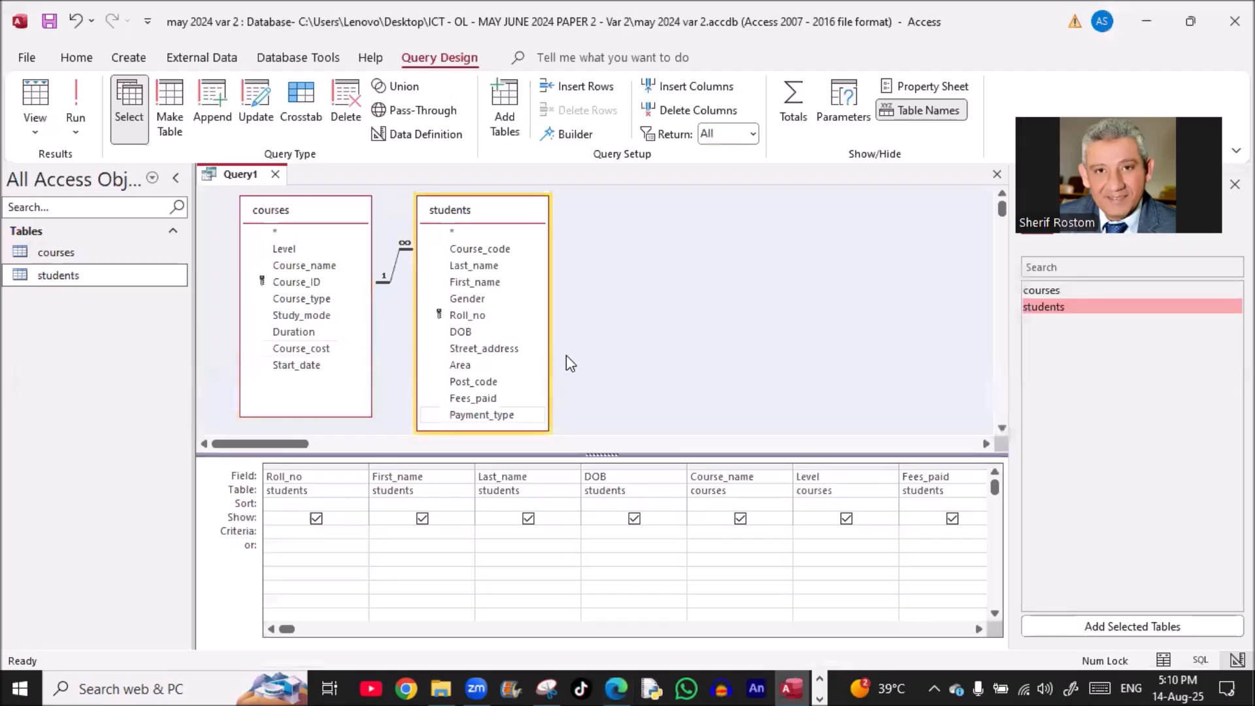
left_click(492, 282)
left_click(322, 354)
Build a calculated field in the column after Course_cost with the Expression Builder, using [courses]![Course_cost] *1.02
left_click(979, 630)
left_click(979, 630)
left_click(979, 629)
left_click(979, 630)
left_click(979, 630)
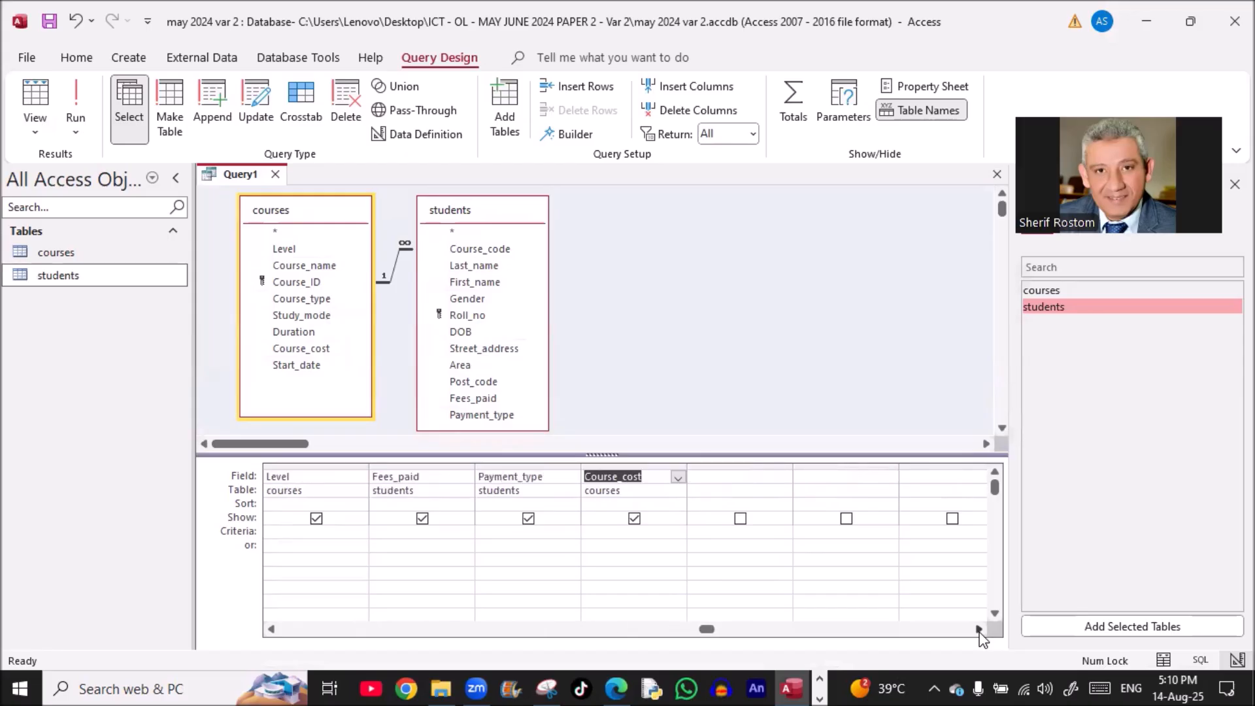
left_click(715, 476)
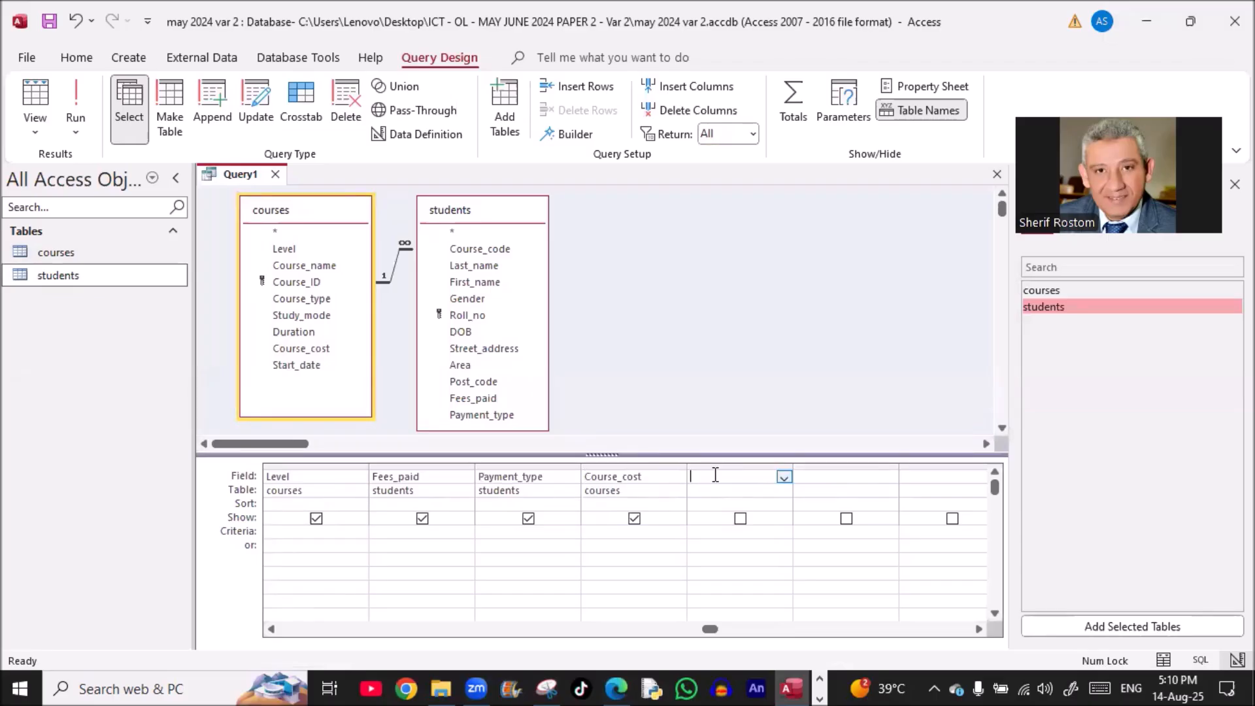
left_click(555, 143)
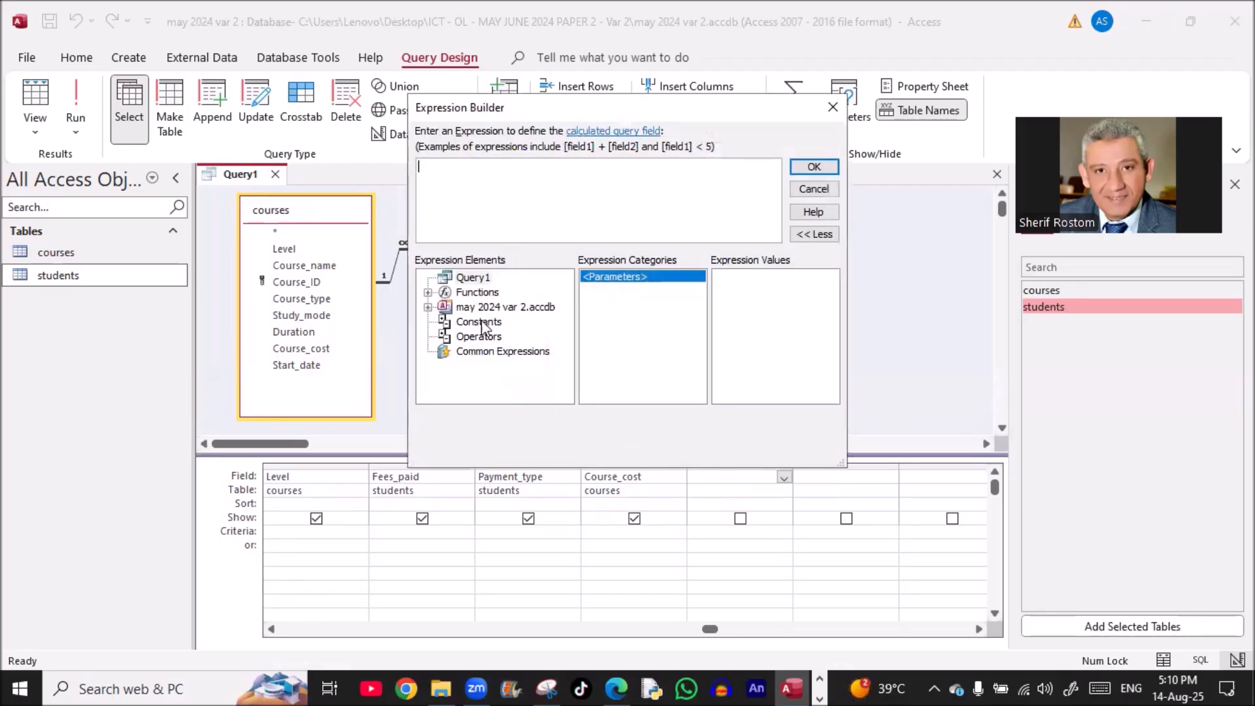
left_click(428, 307)
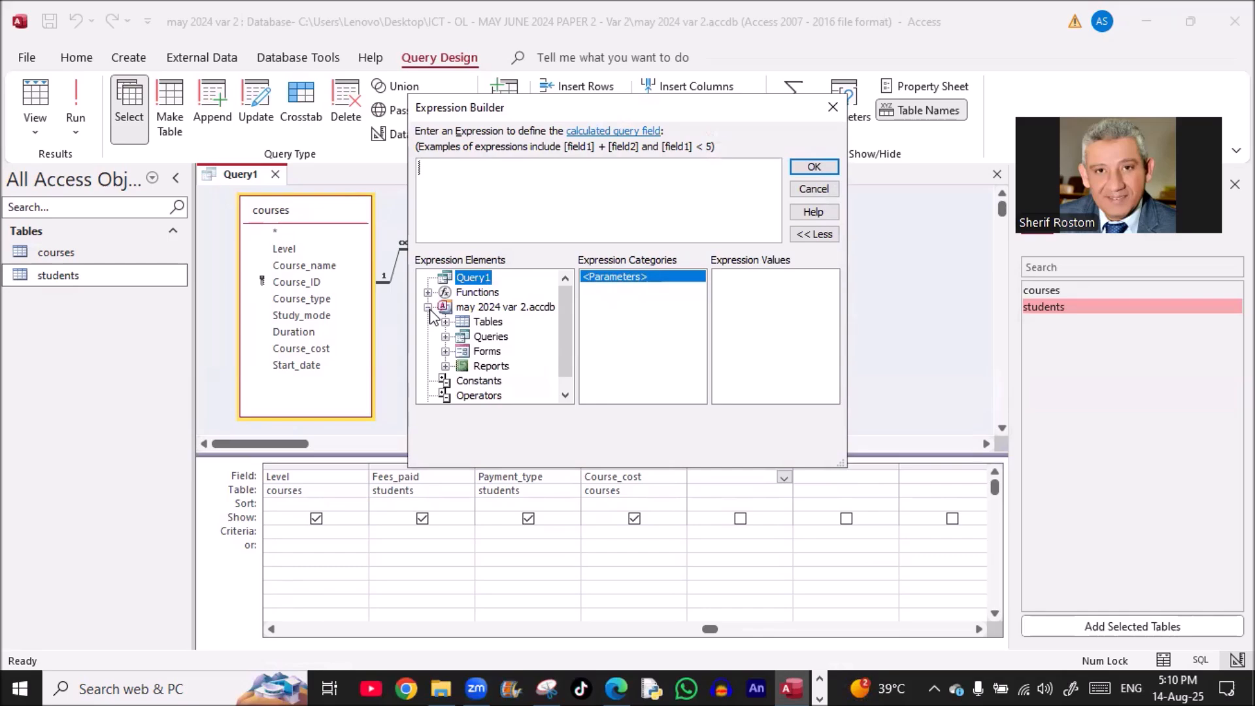
left_click(445, 323)
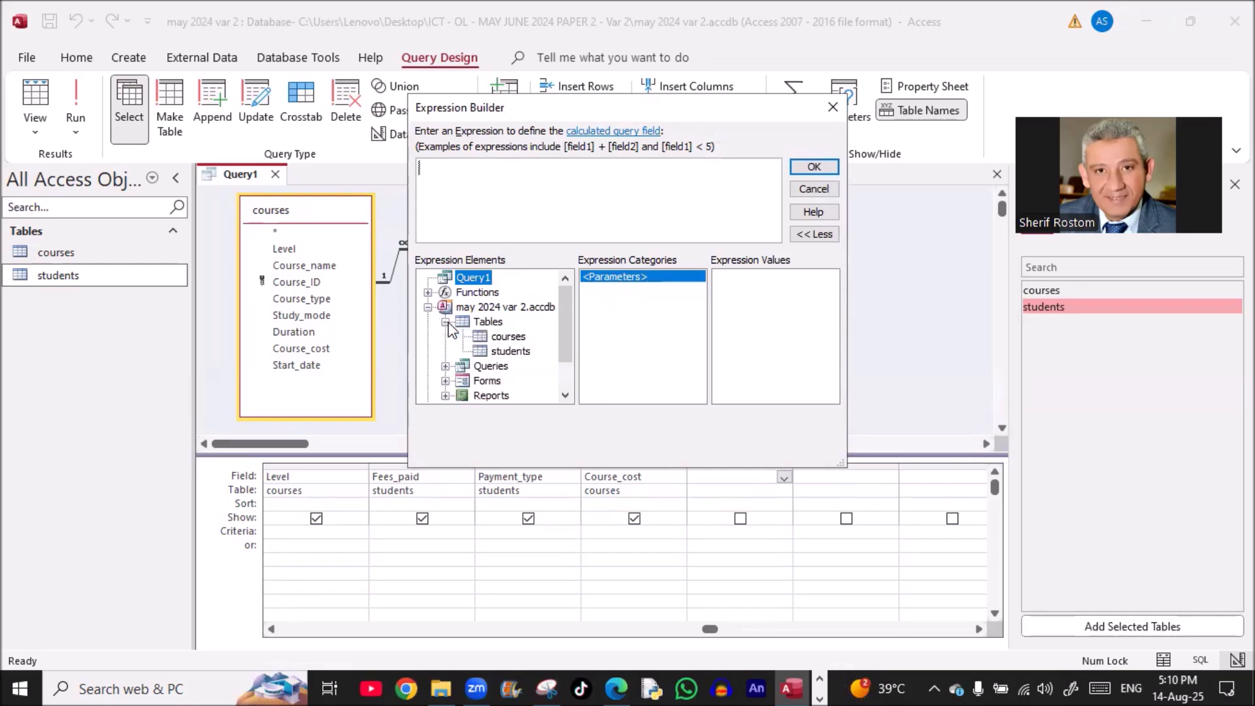
left_click(509, 337)
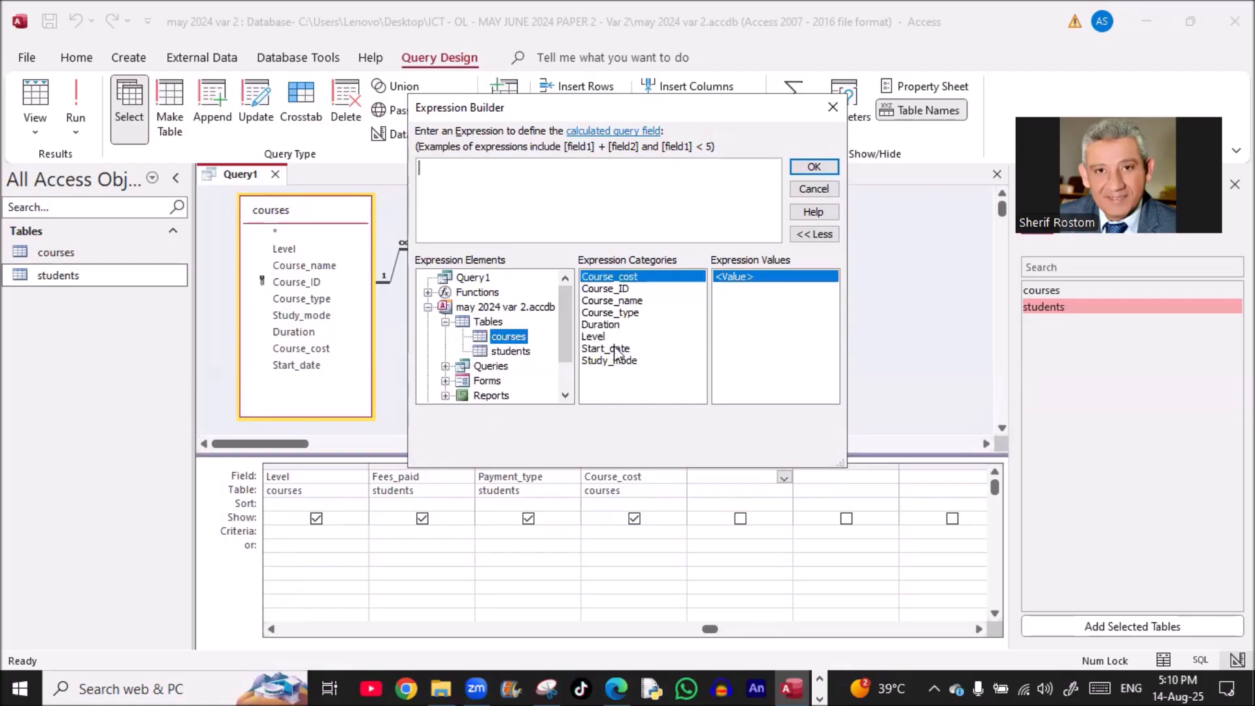
double_click(602, 280)
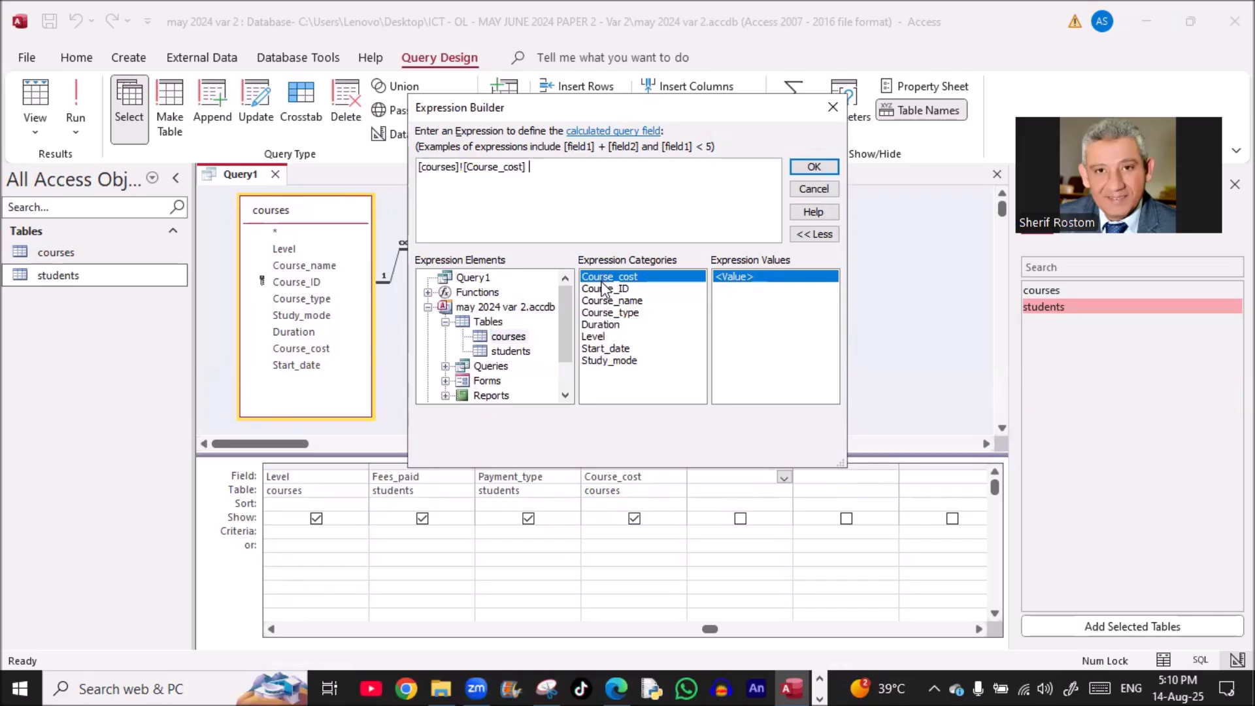
type("*")
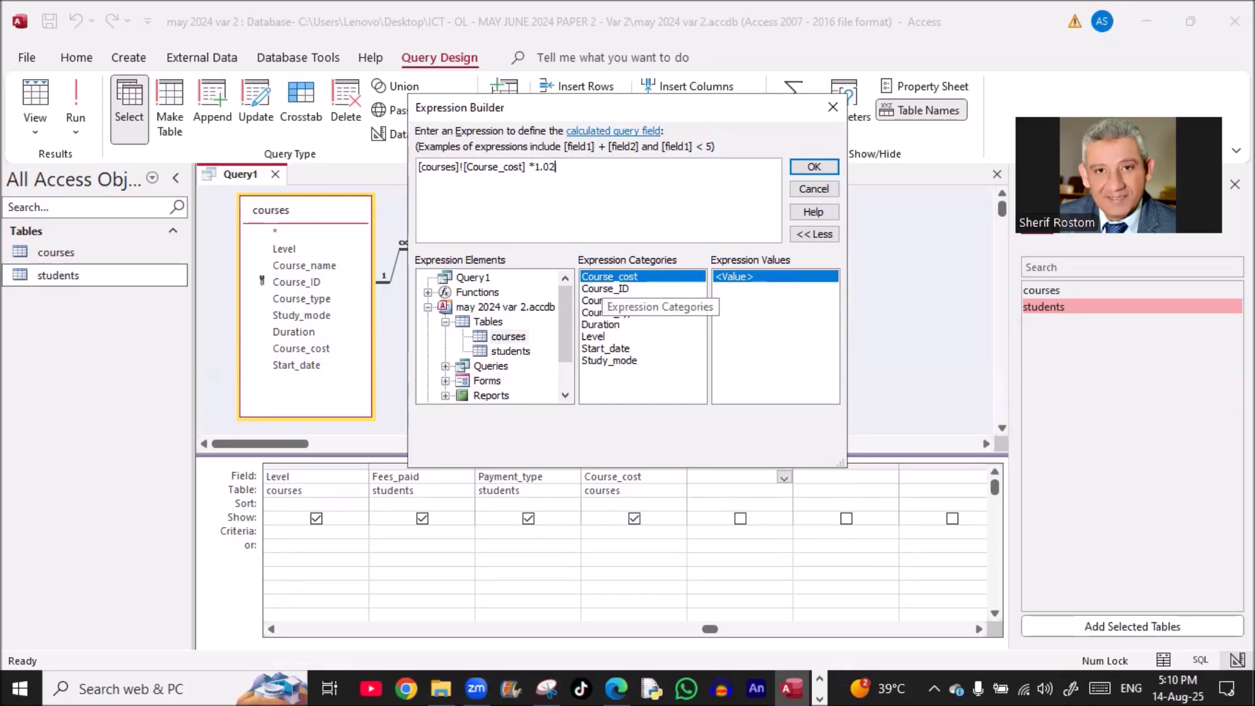
left_click(814, 167)
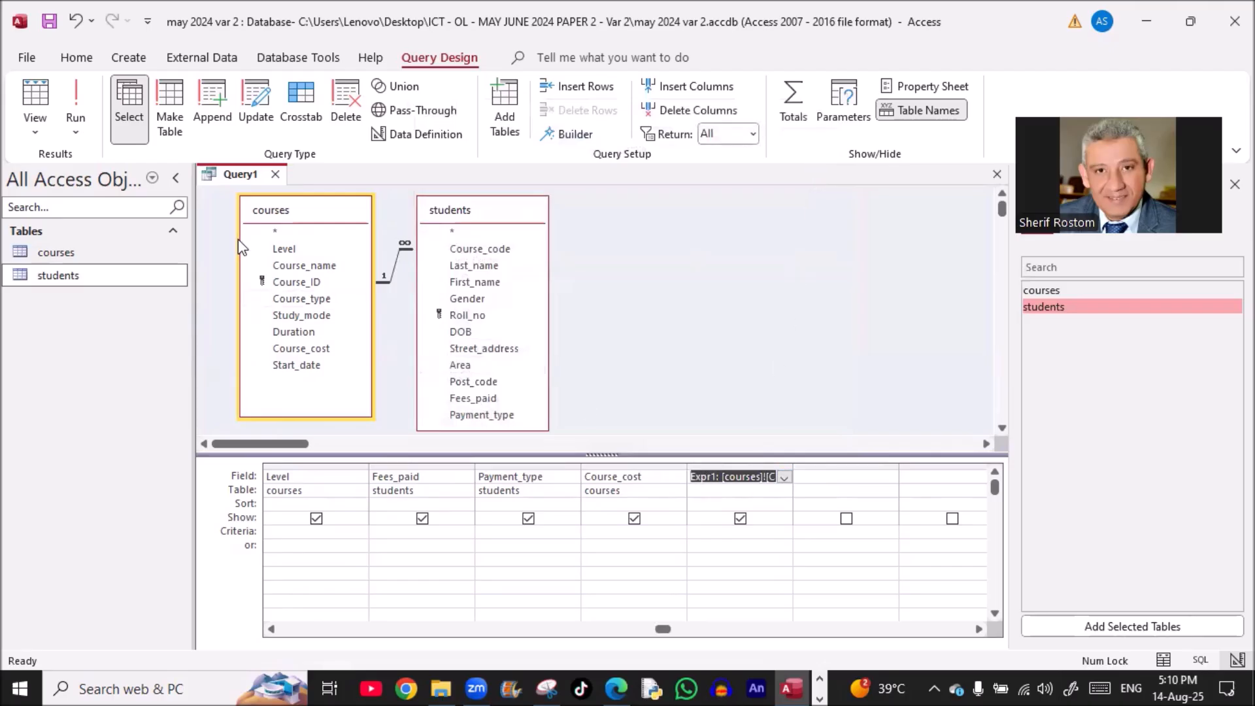
Run the query to compare the Course_cost and calculated columns, and return to design view
left_click(75, 99)
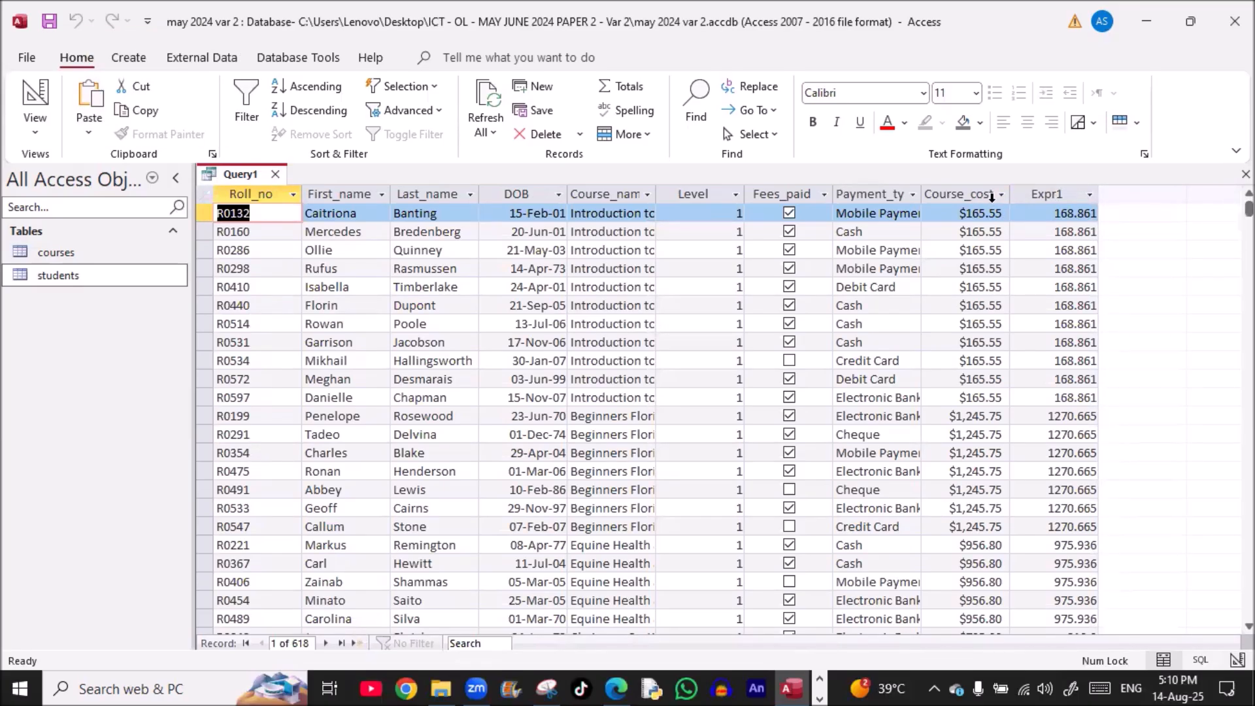
left_click(974, 196)
left_click(1055, 192)
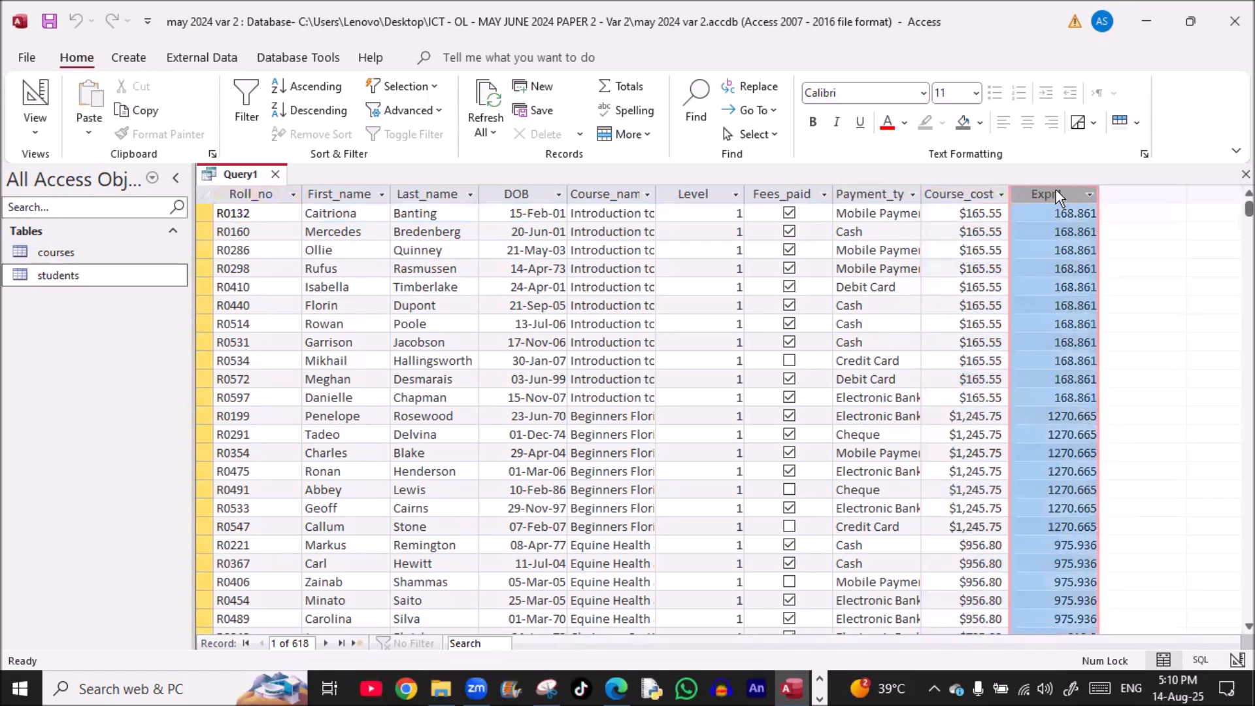
right_click(240, 174)
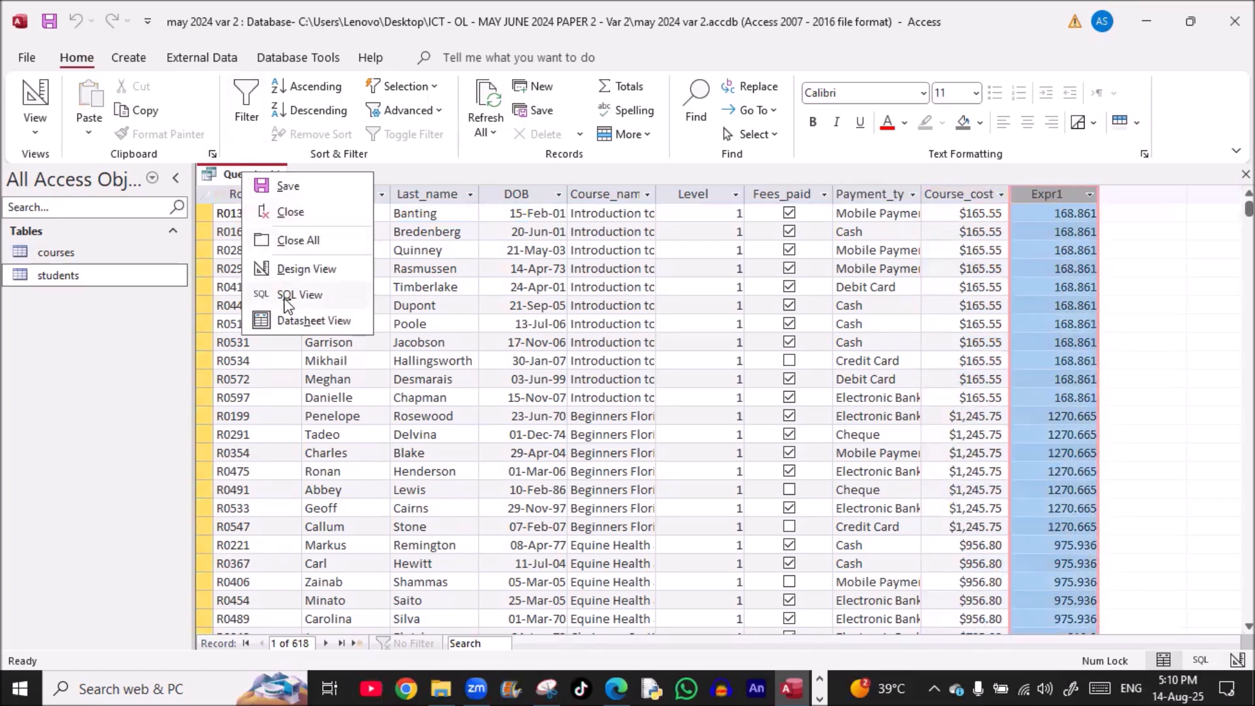
left_click(304, 270)
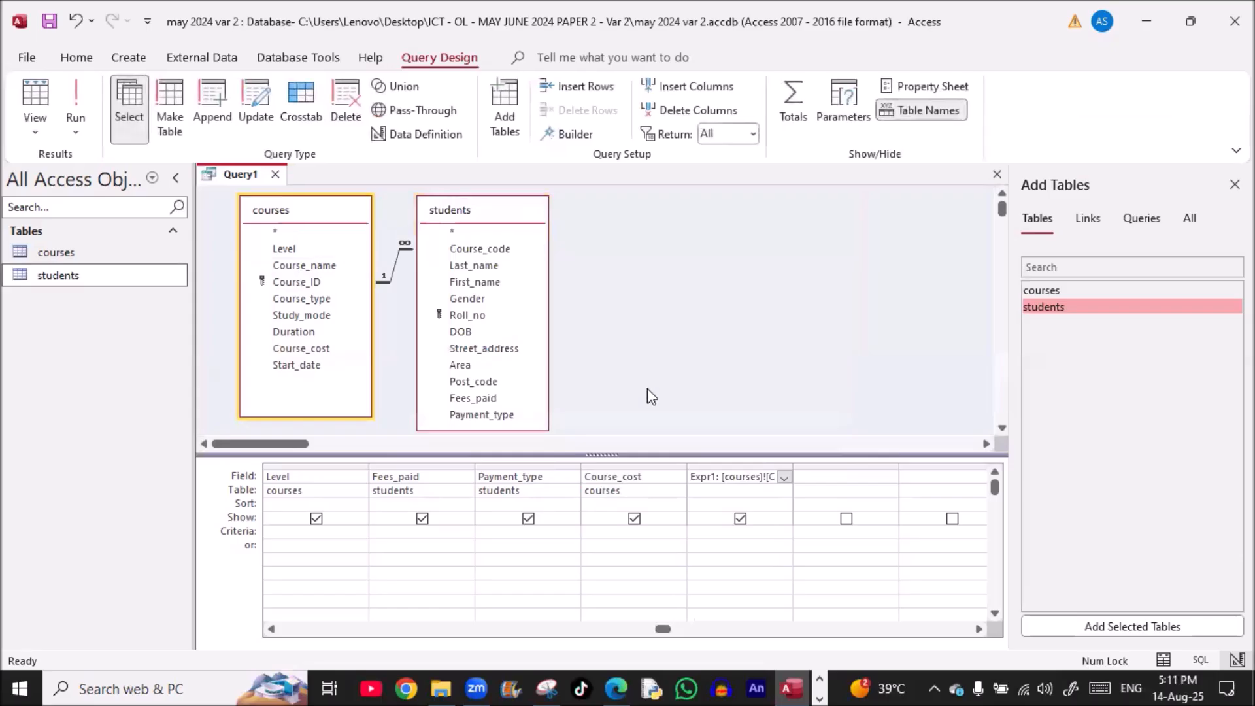
Rename the calculated field's Expr1 label as Late_payment, run the query to check the column heading, and return to design view
left_click(717, 477)
key("BackSpace")
key("BackSpace")
key("BackSpace")
key("BackSpace")
key("BackSpace")
type("Late")
key("alt+Tab")
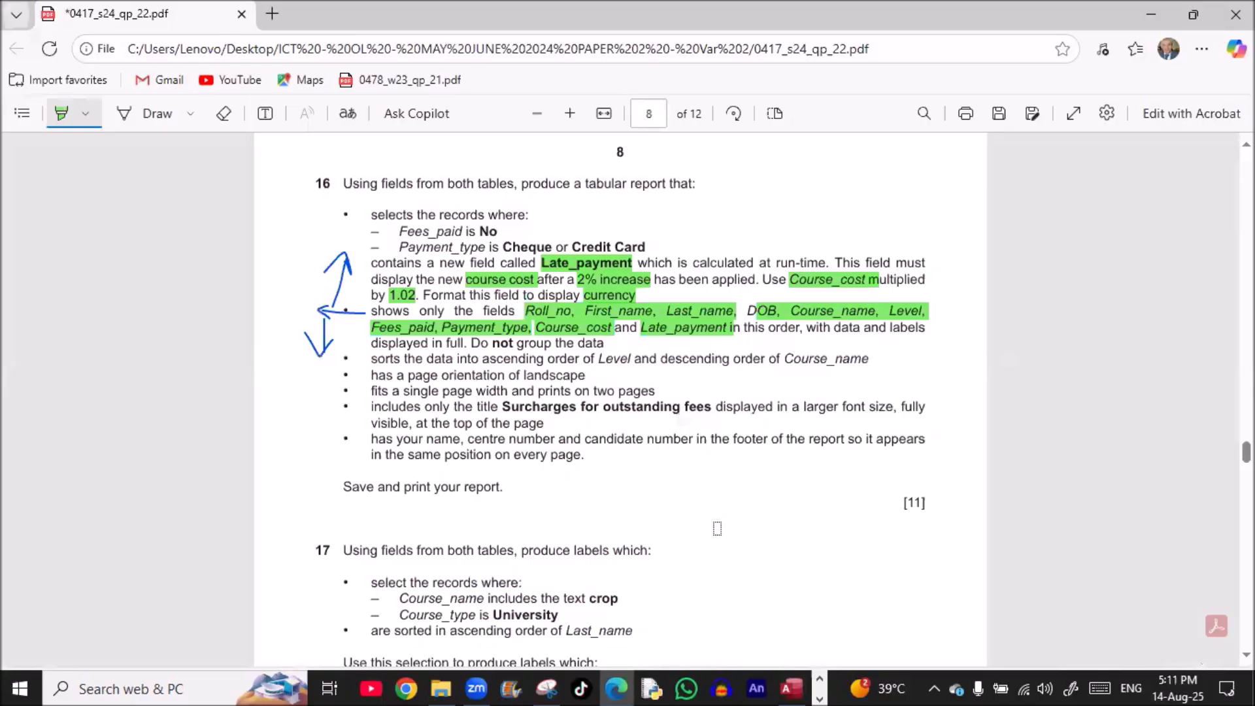
key("alt+Tab")
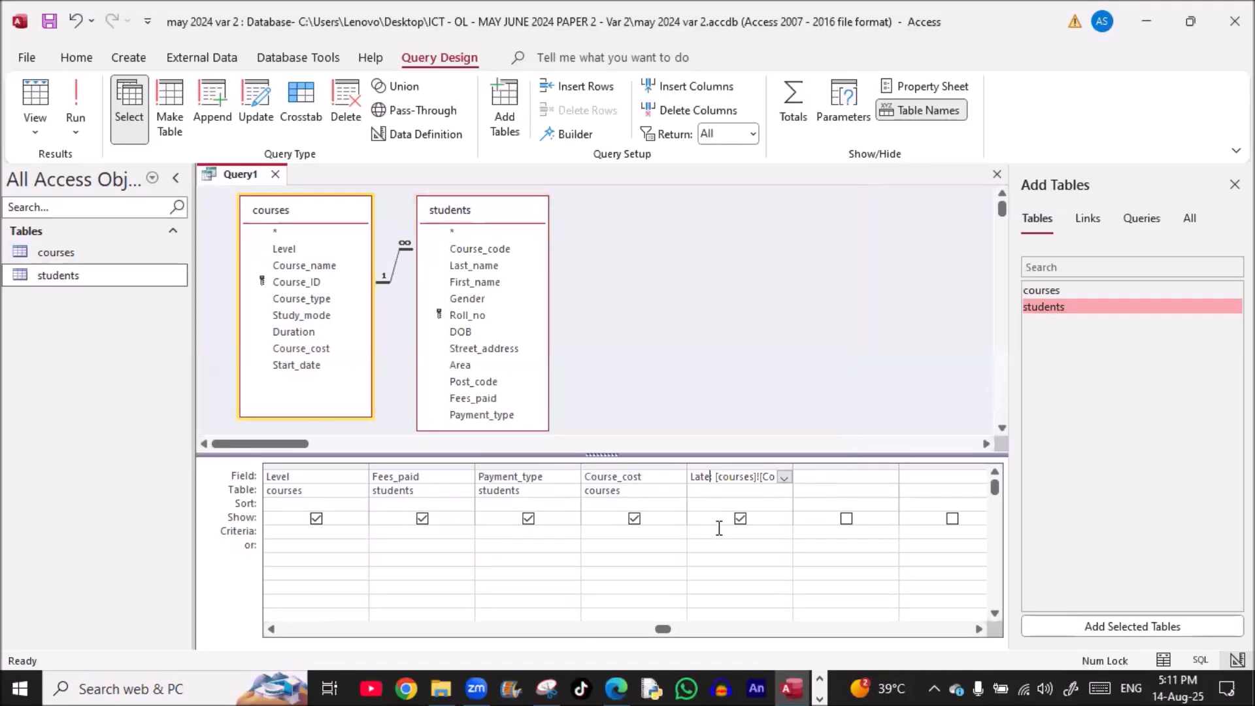
type("_pa")
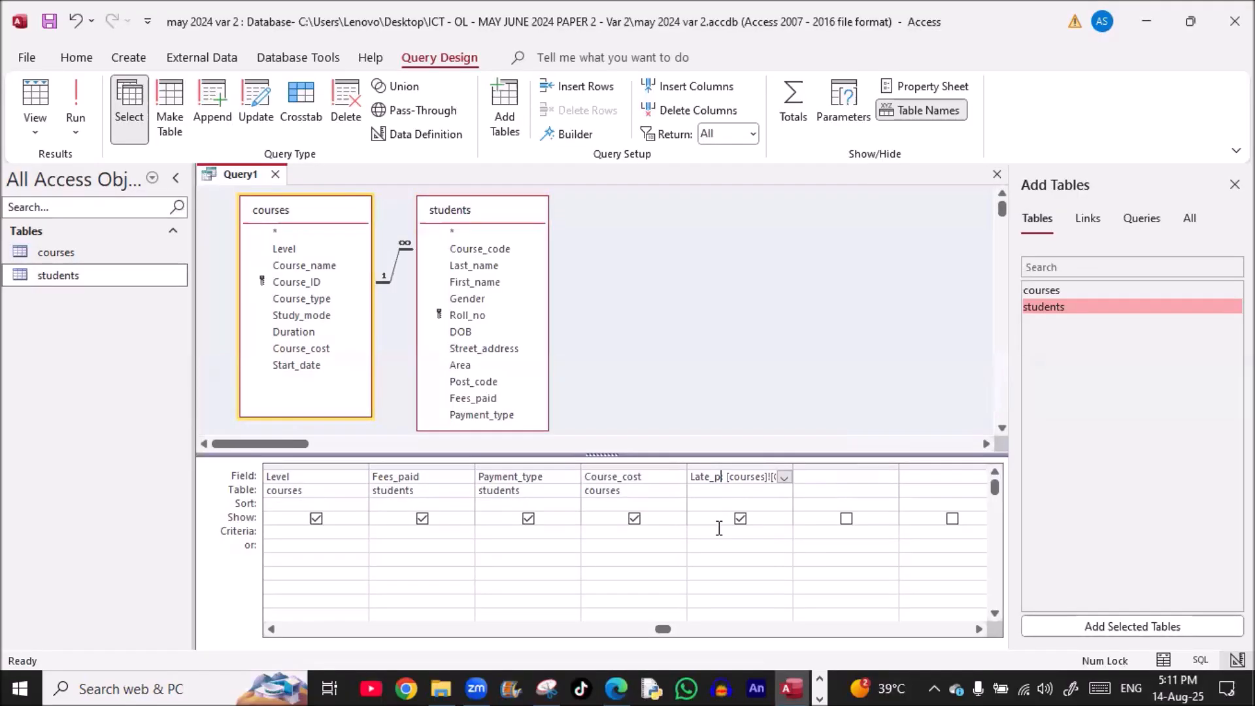
type("yment:")
left_click(77, 97)
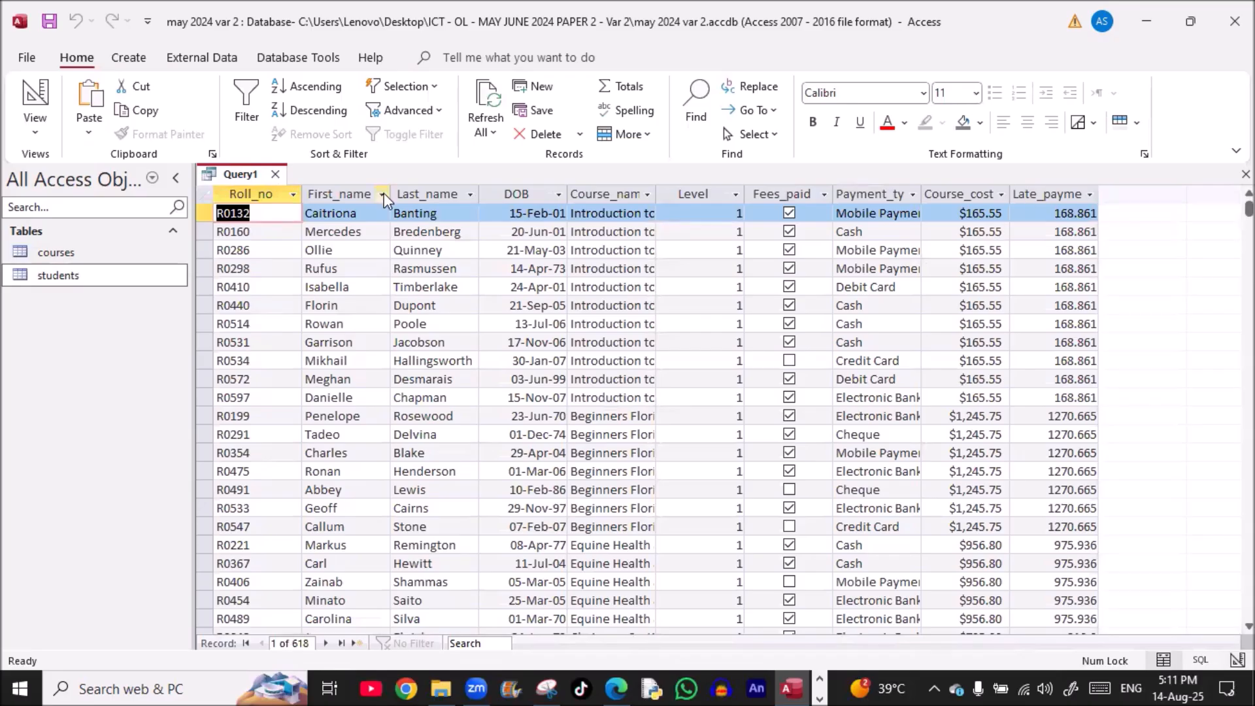
left_click(35, 94)
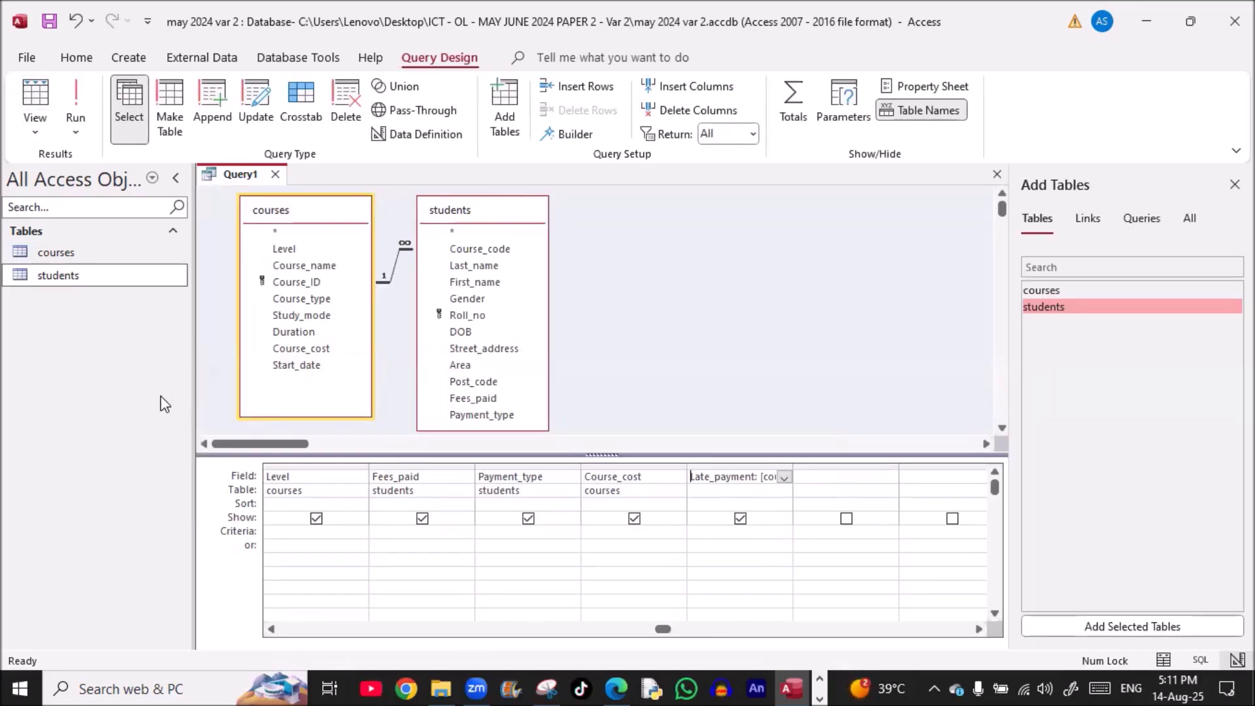
Switch to the question paper, highlight Fees_paid in task 16's record selection conditions, and return to Access
key("alt+Tab")
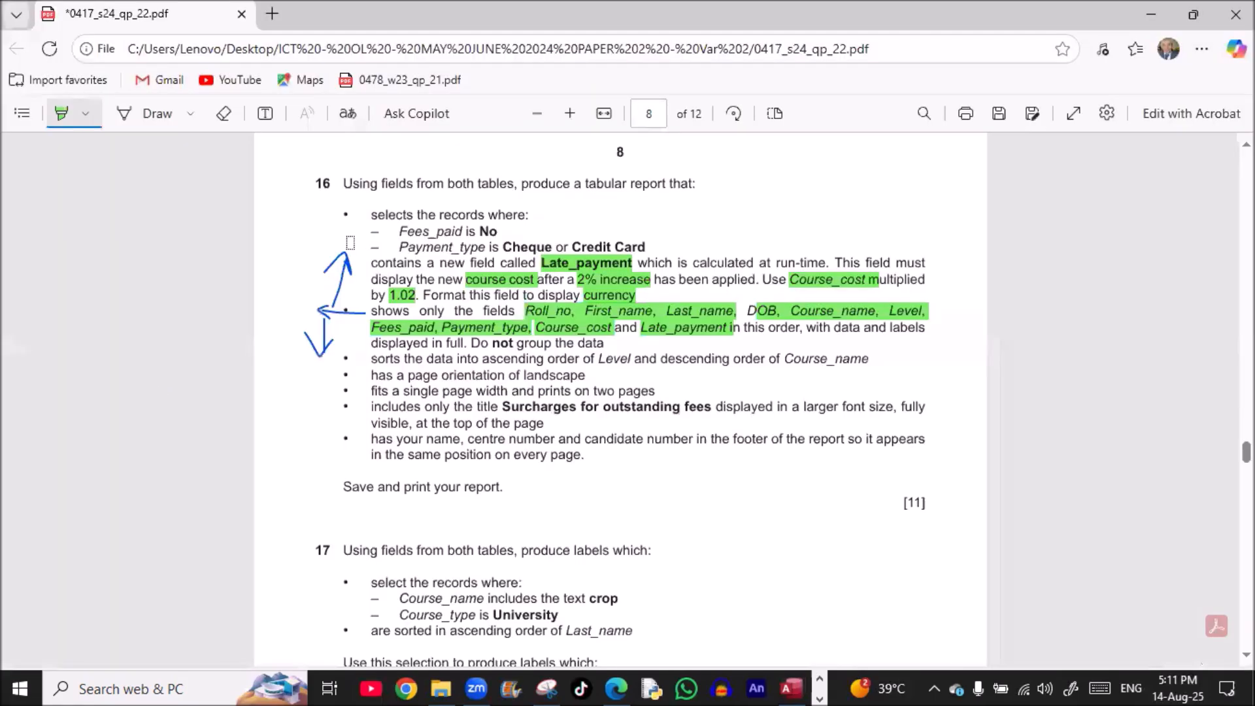
left_click_drag(401, 231, 456, 231)
key("alt+Tab")
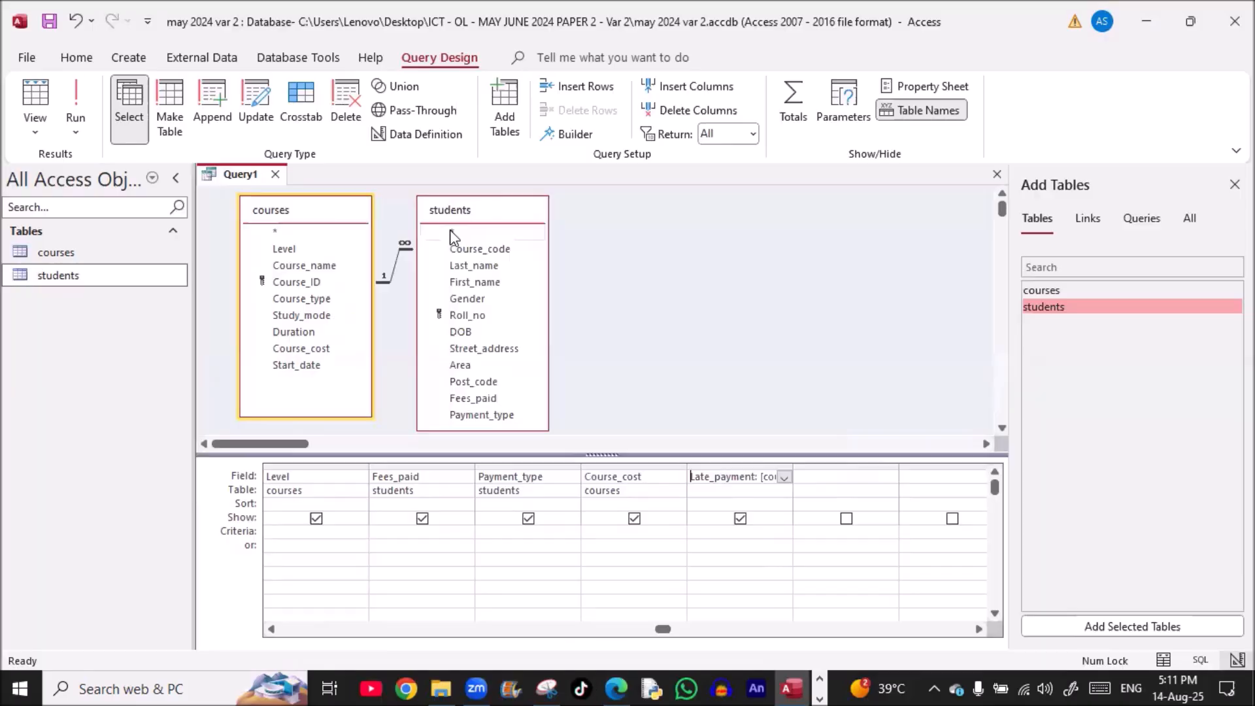
Set the Fees_paid criterion to No, run the query to check the selected records, and return to design view
left_click(387, 533)
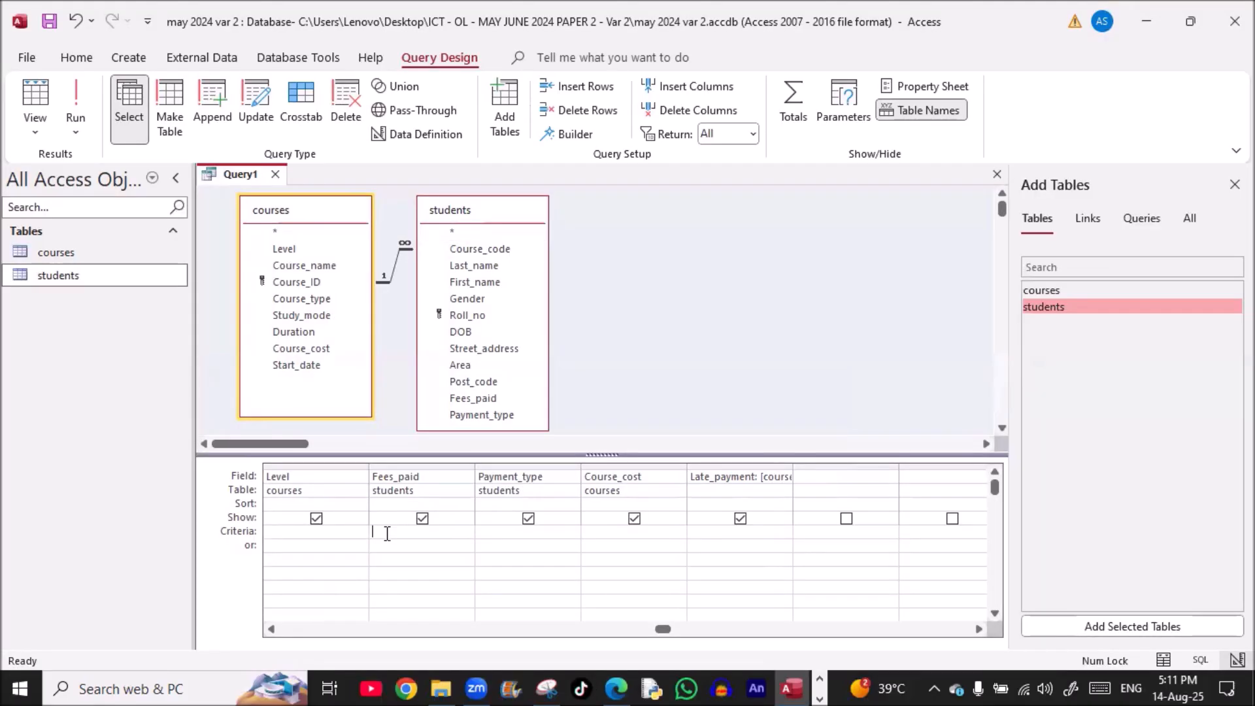
type("No")
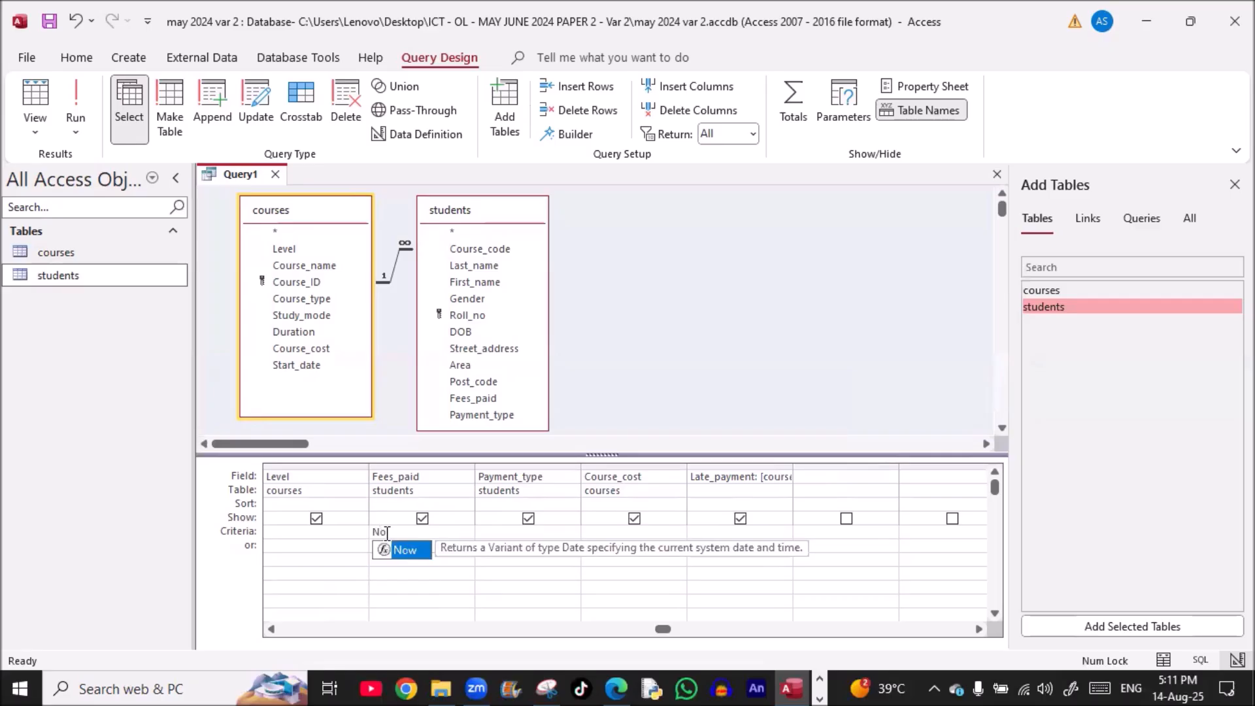
key("Return")
key("BackSpace")
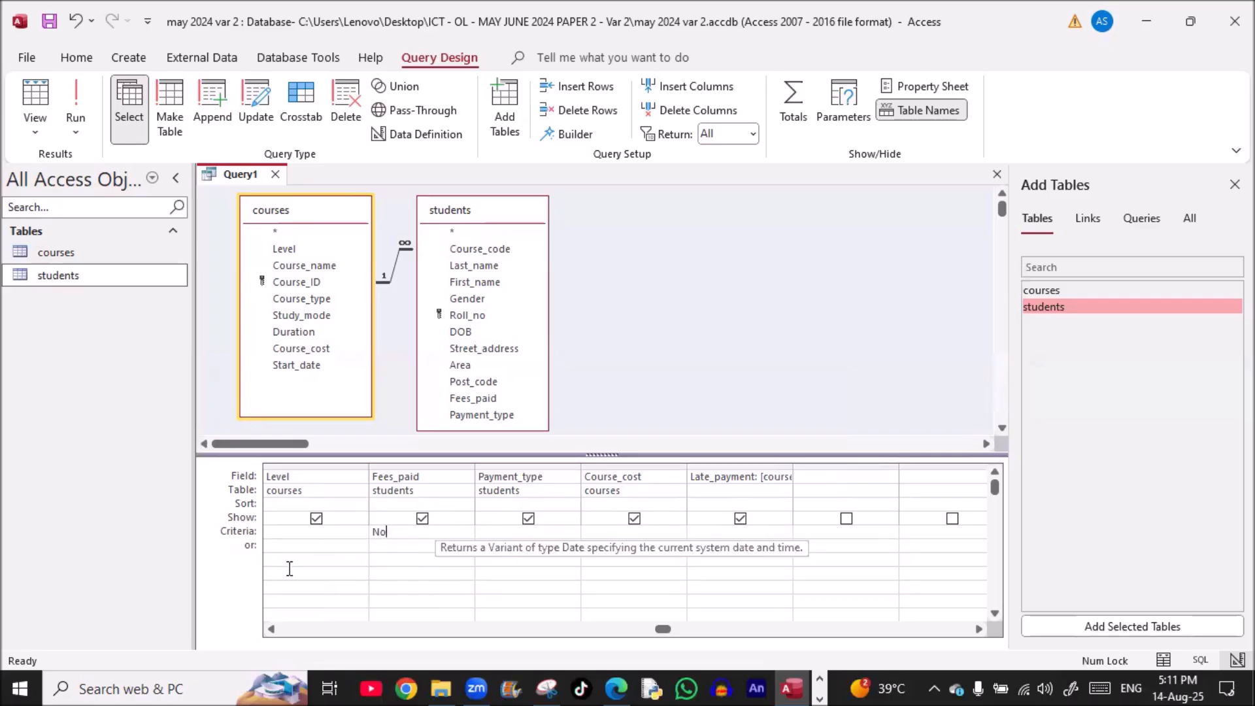
left_click(77, 105)
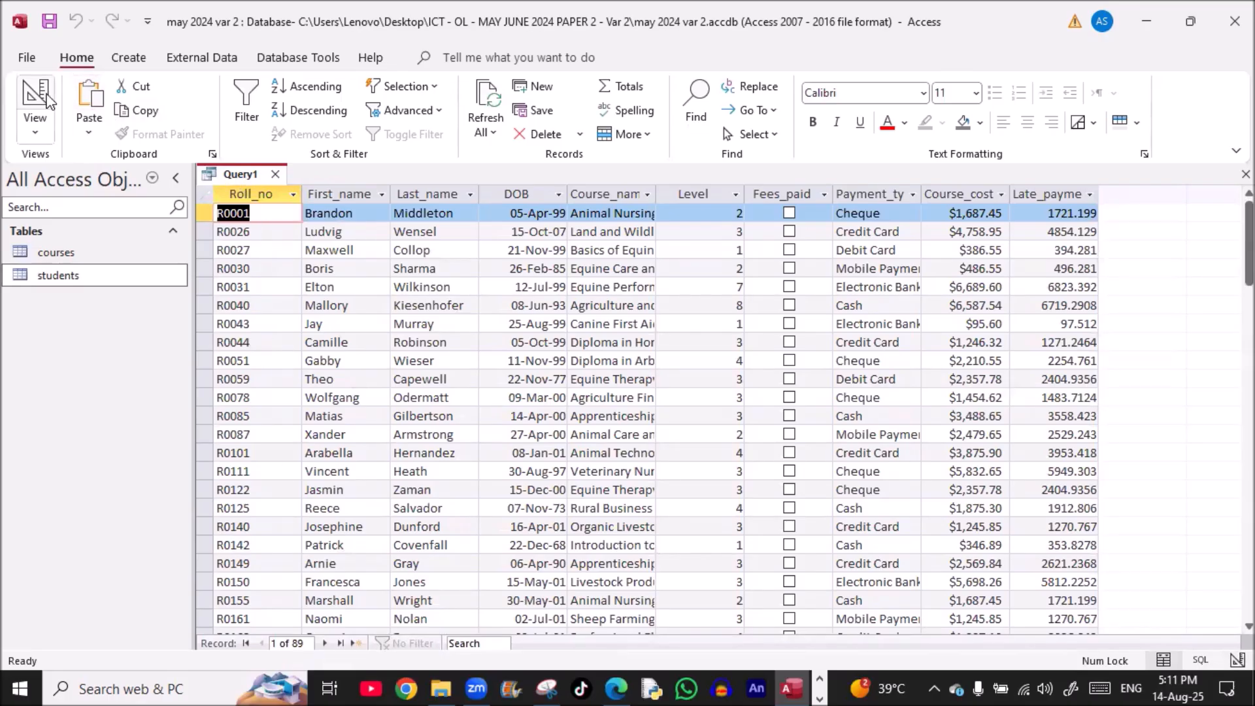
left_click(47, 98)
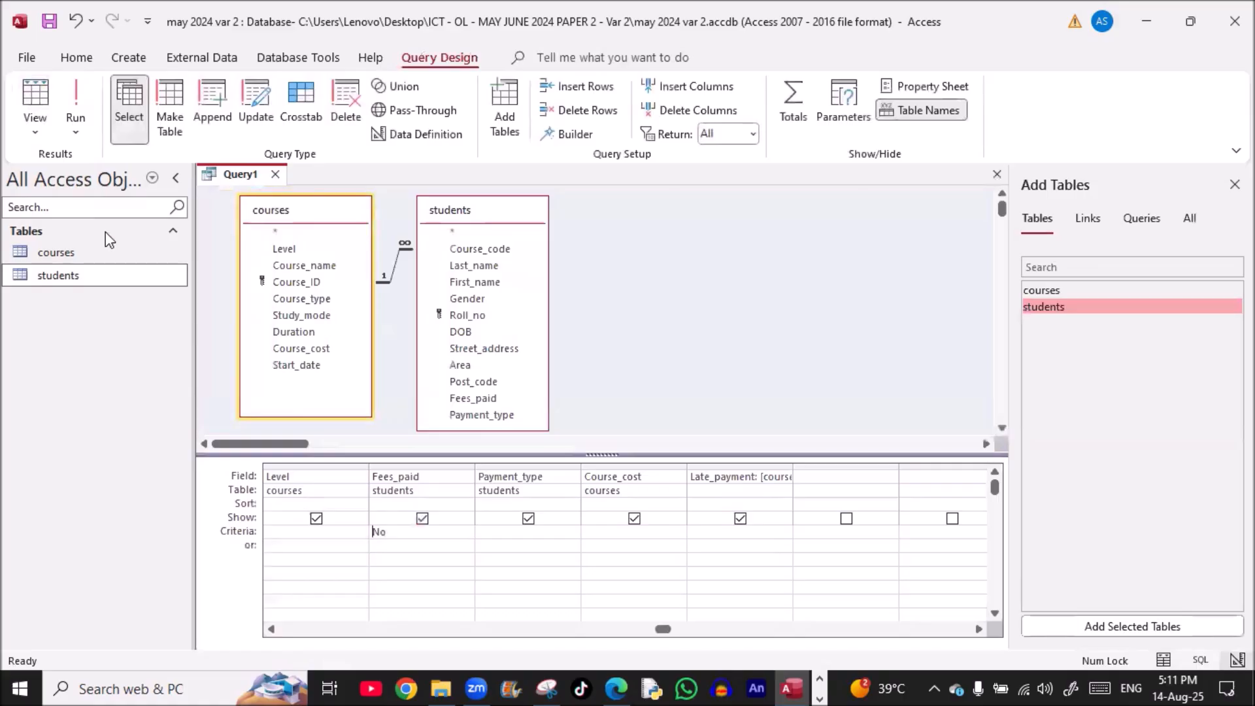
Set the Payment_type criterion to "Cheque" Or "Credit Card" as the question paper requires, run the query to check it, and return to design view
key("alt+Tab")
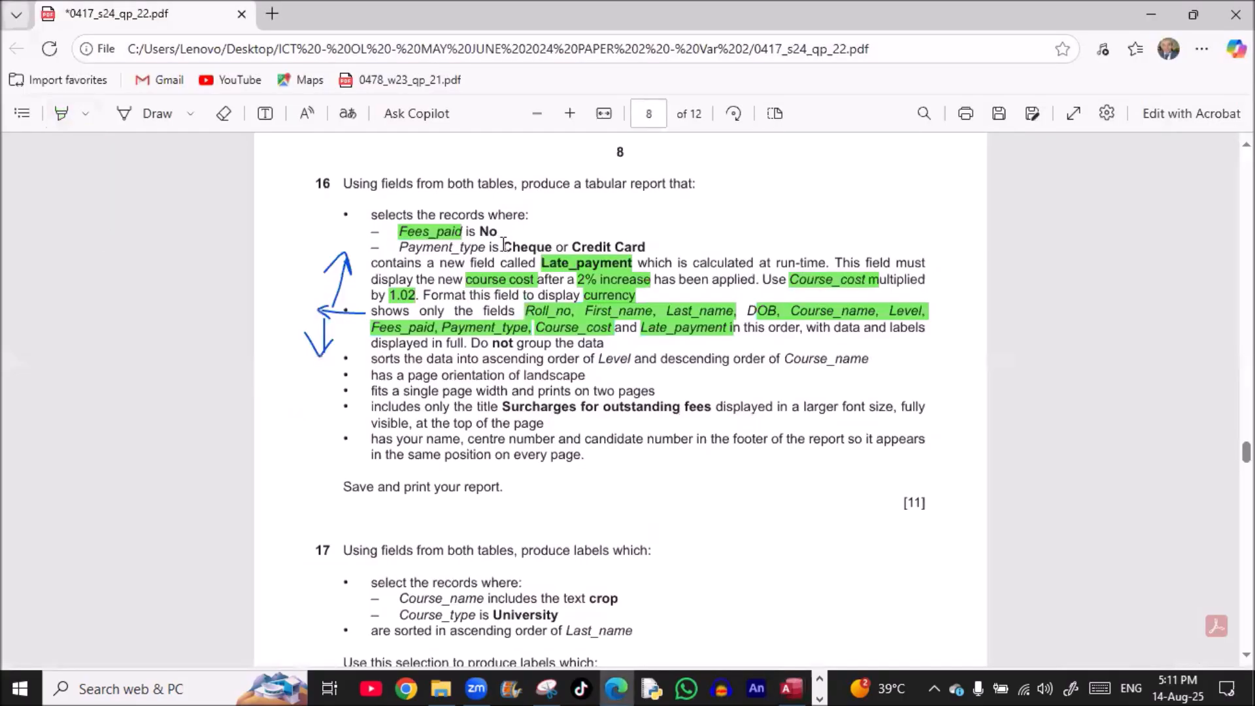
left_click_drag(503, 246, 658, 246)
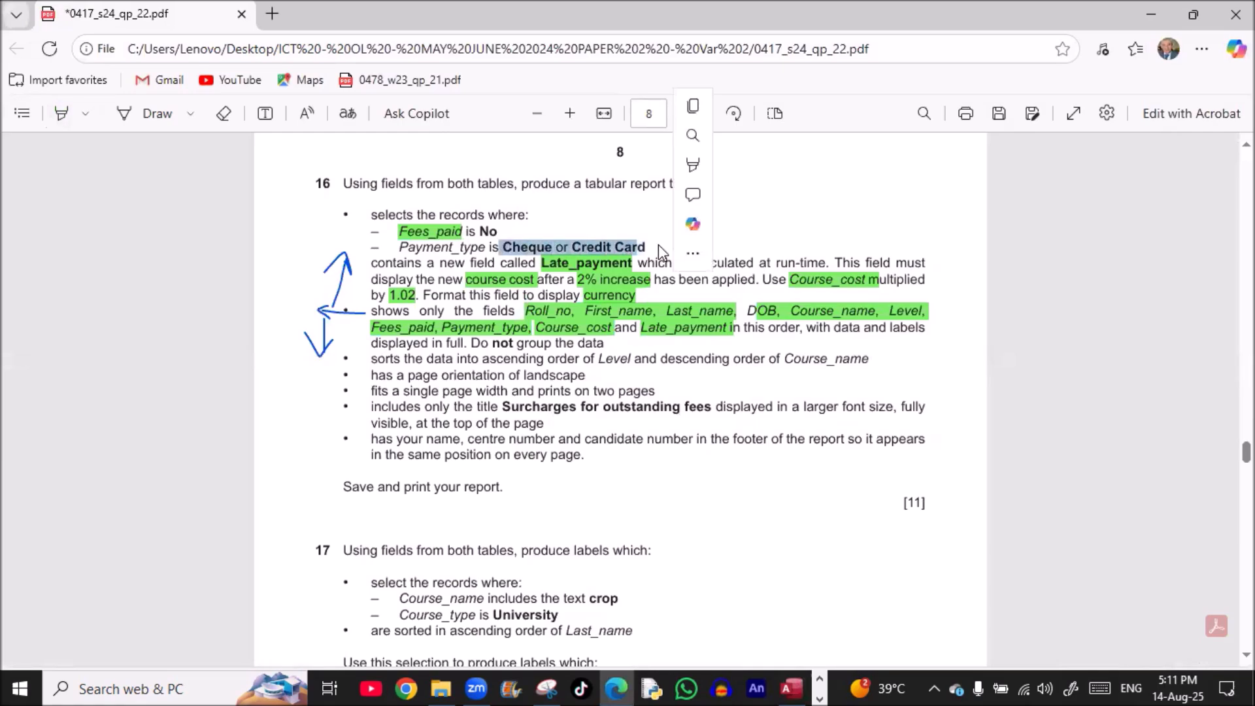
key("alt+Tab")
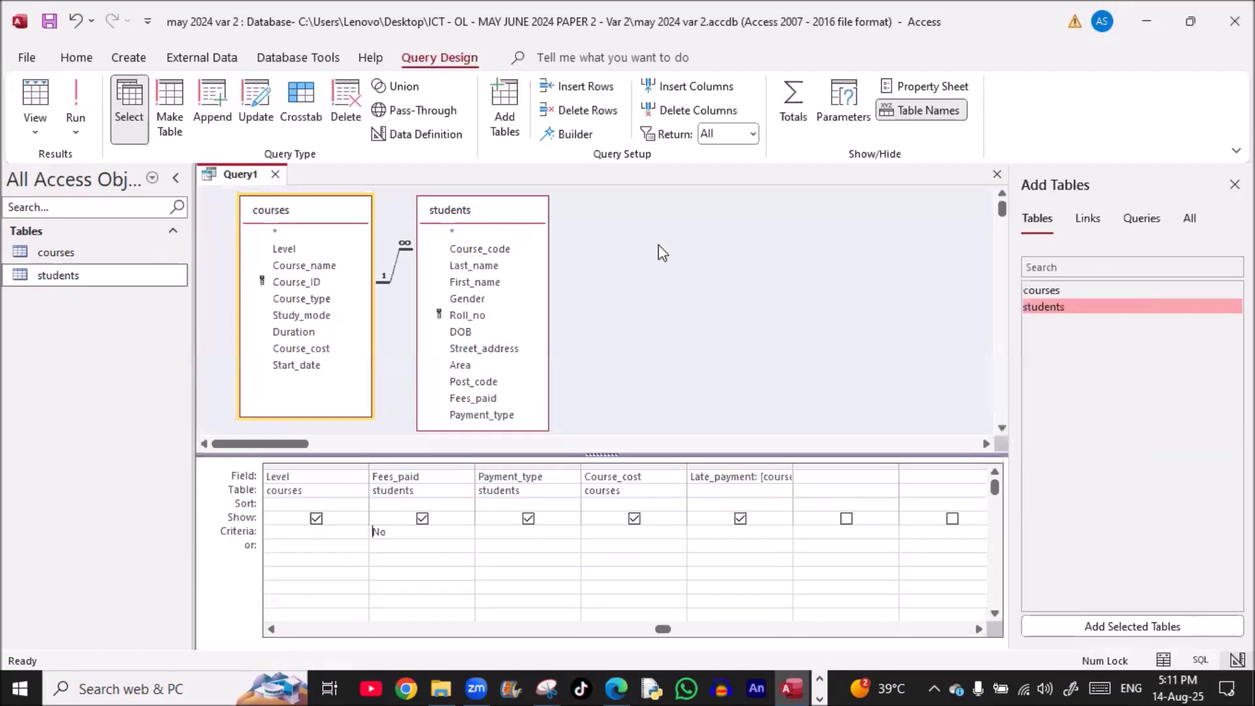
left_click(508, 531)
type("dit C")
key("Tab")
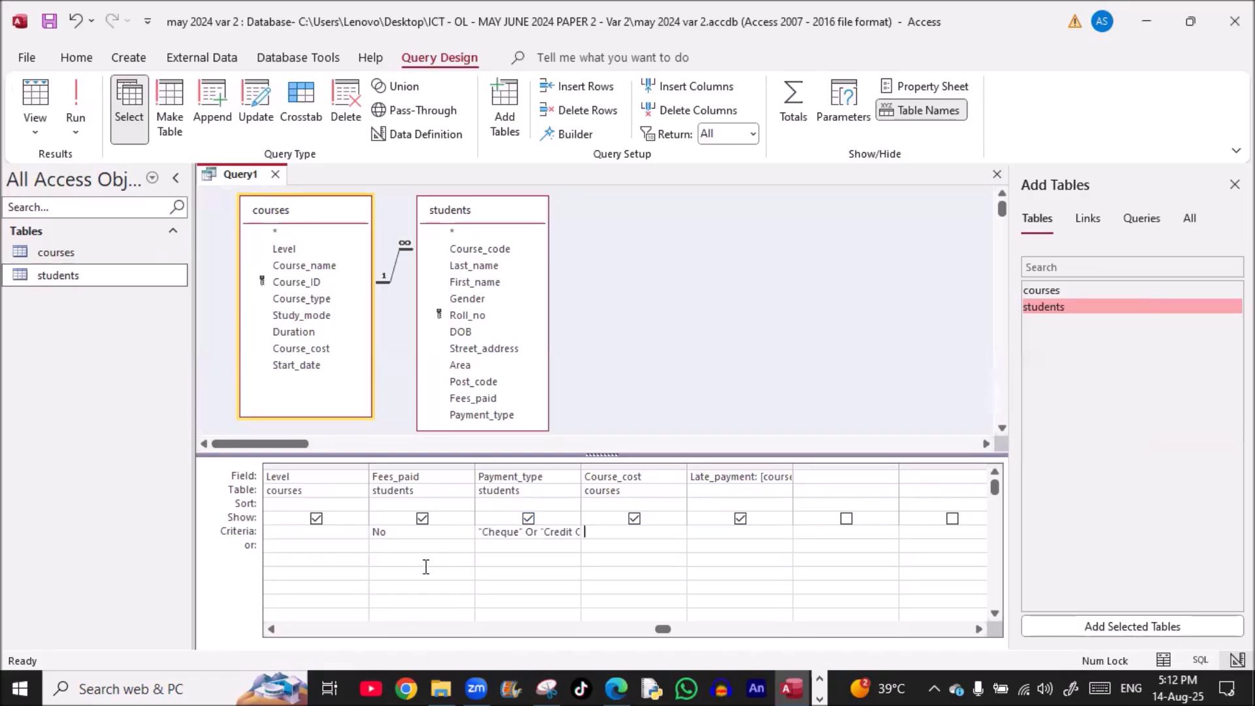
left_click(67, 94)
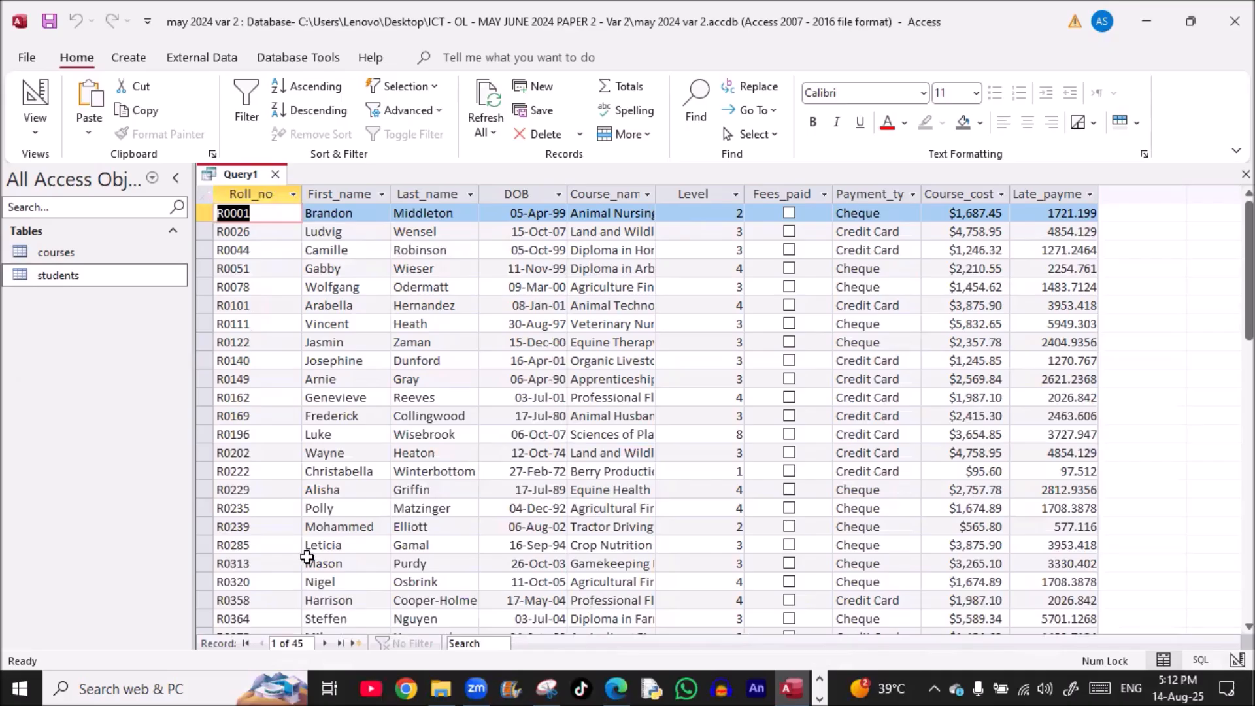
left_click(36, 98)
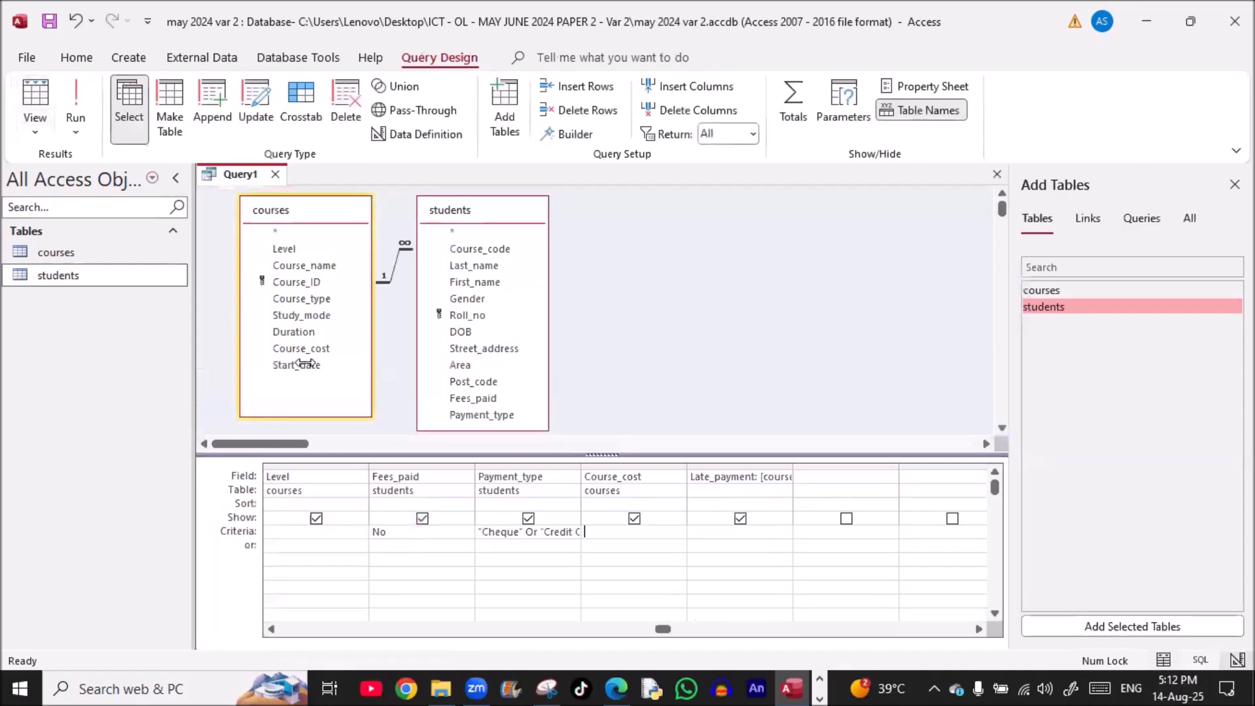
Format the Late_payment field as Currency with 2 decimal places, and close the Add Tables and Property Sheet panes
left_click(708, 477)
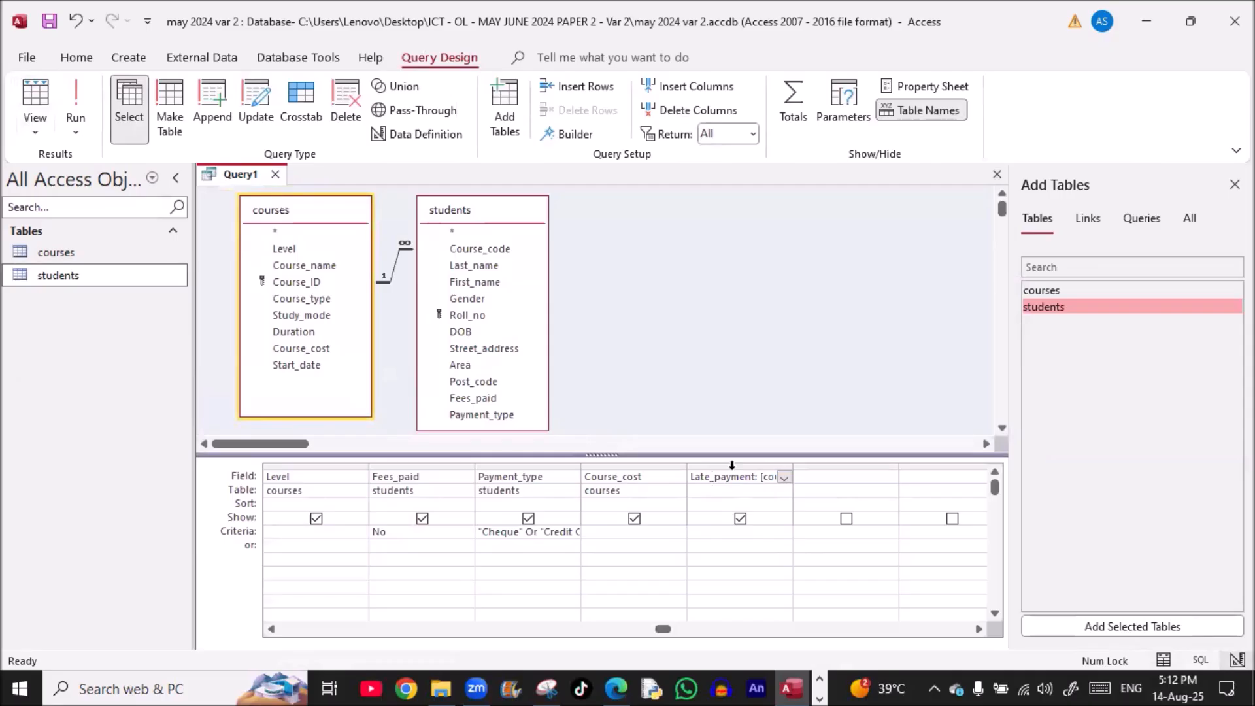
left_click(926, 87)
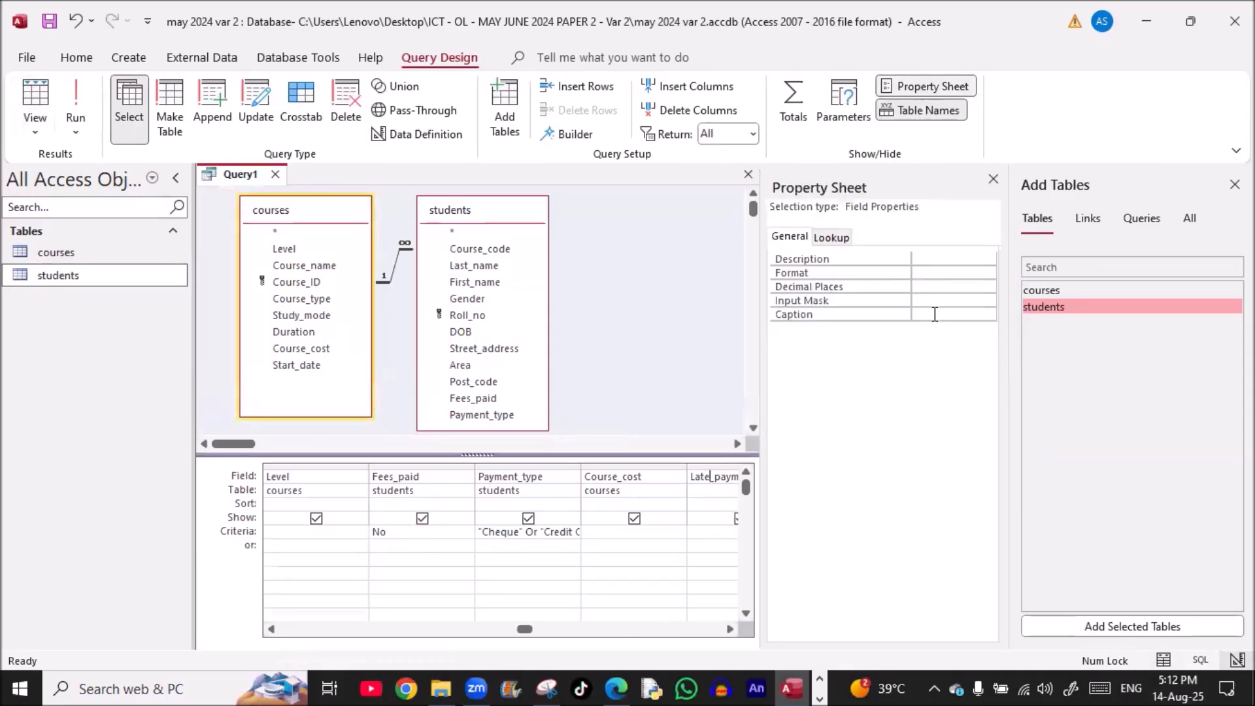
left_click(947, 272)
left_click(988, 272)
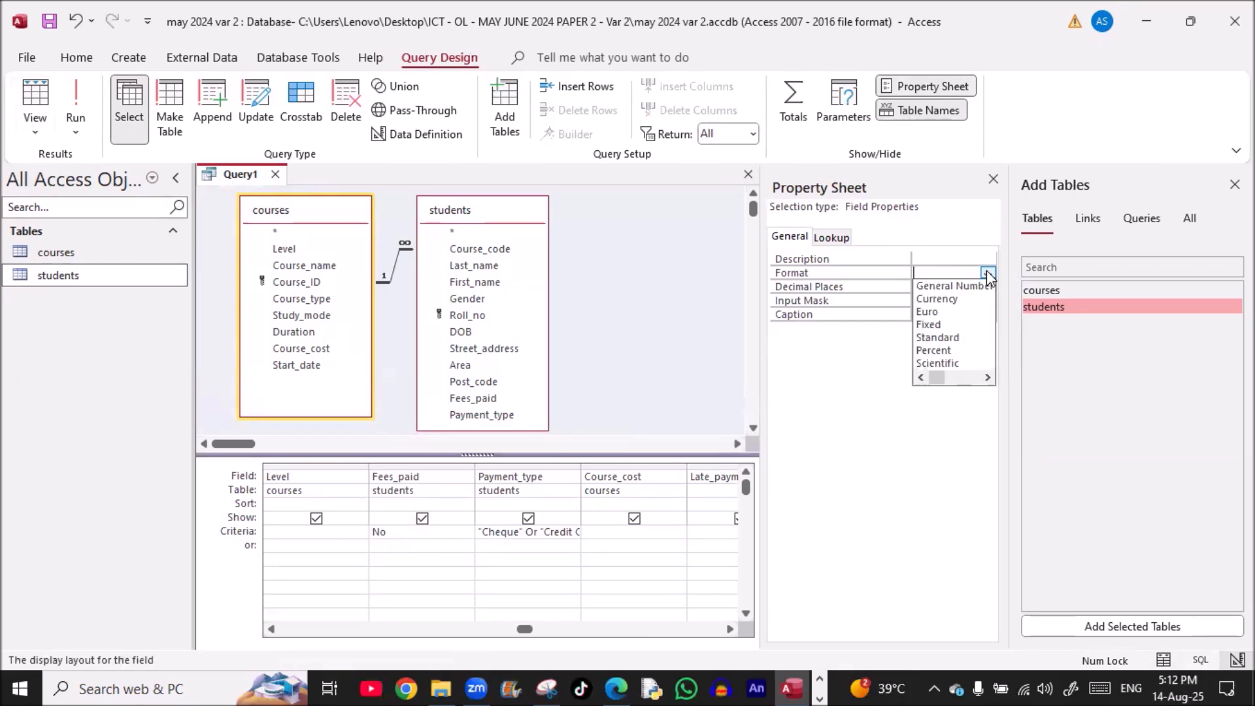
left_click(951, 299)
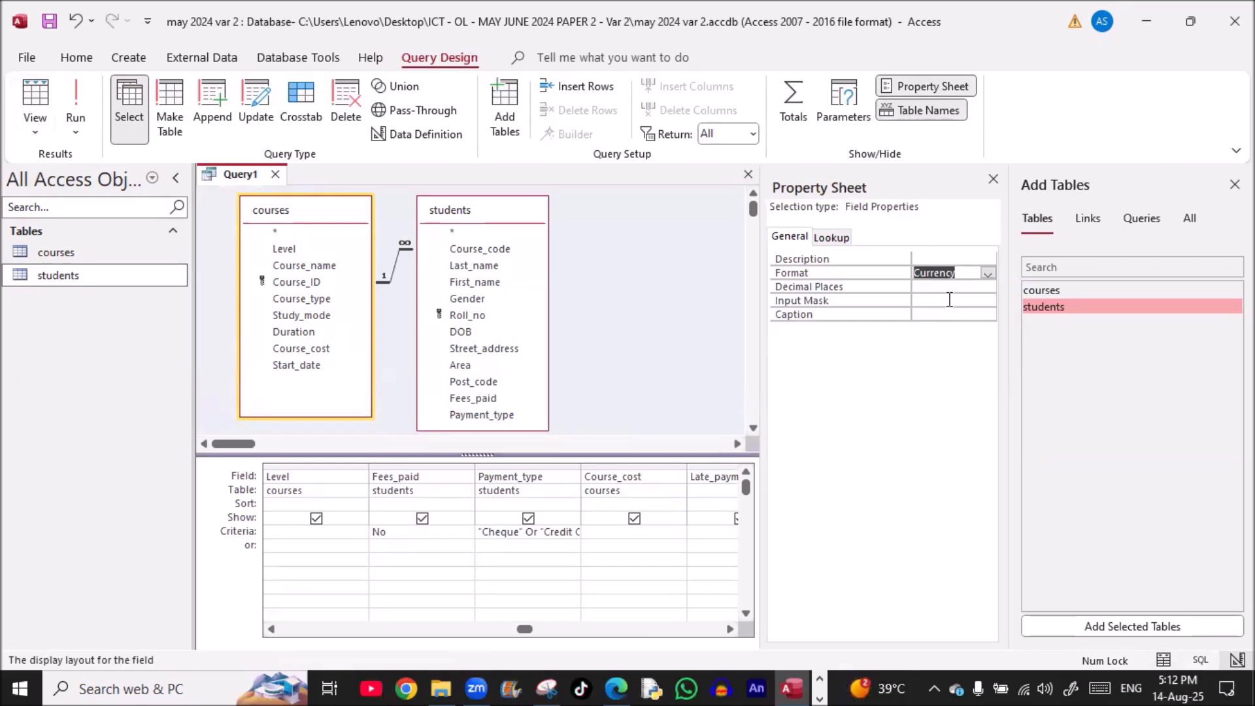
left_click(936, 296)
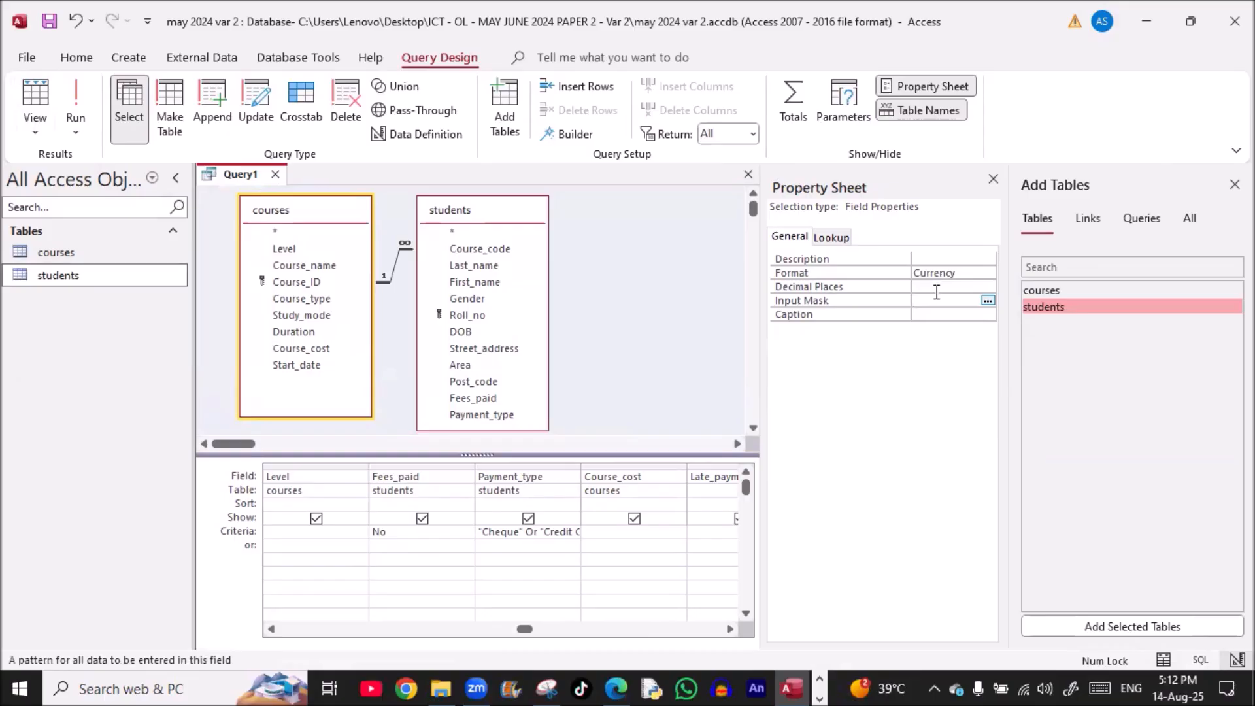
left_click(987, 288)
left_click(987, 288)
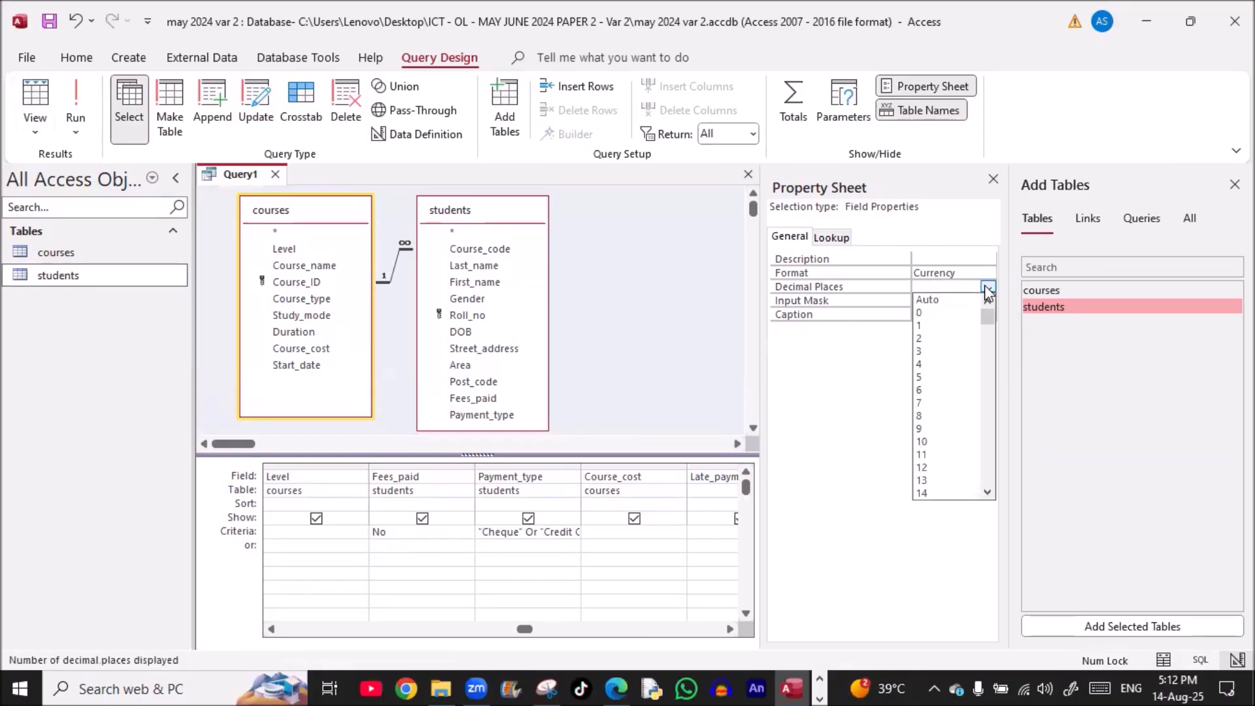
left_click(928, 341)
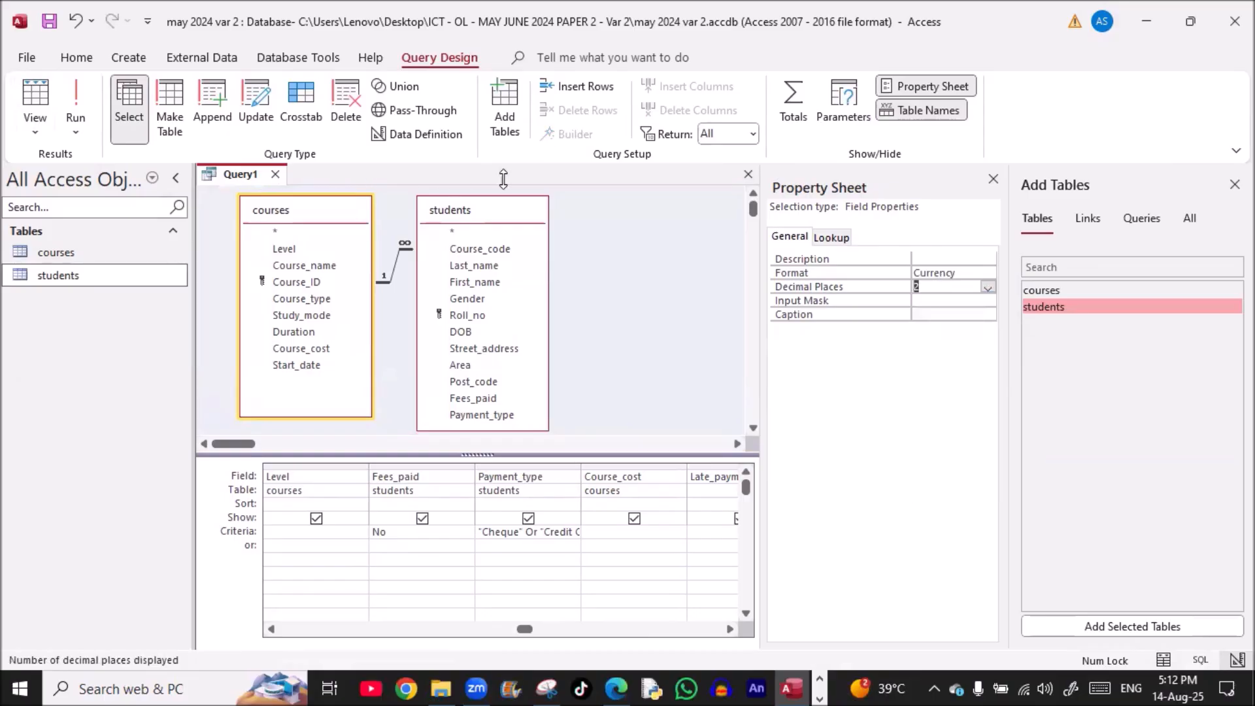
left_click(1235, 184)
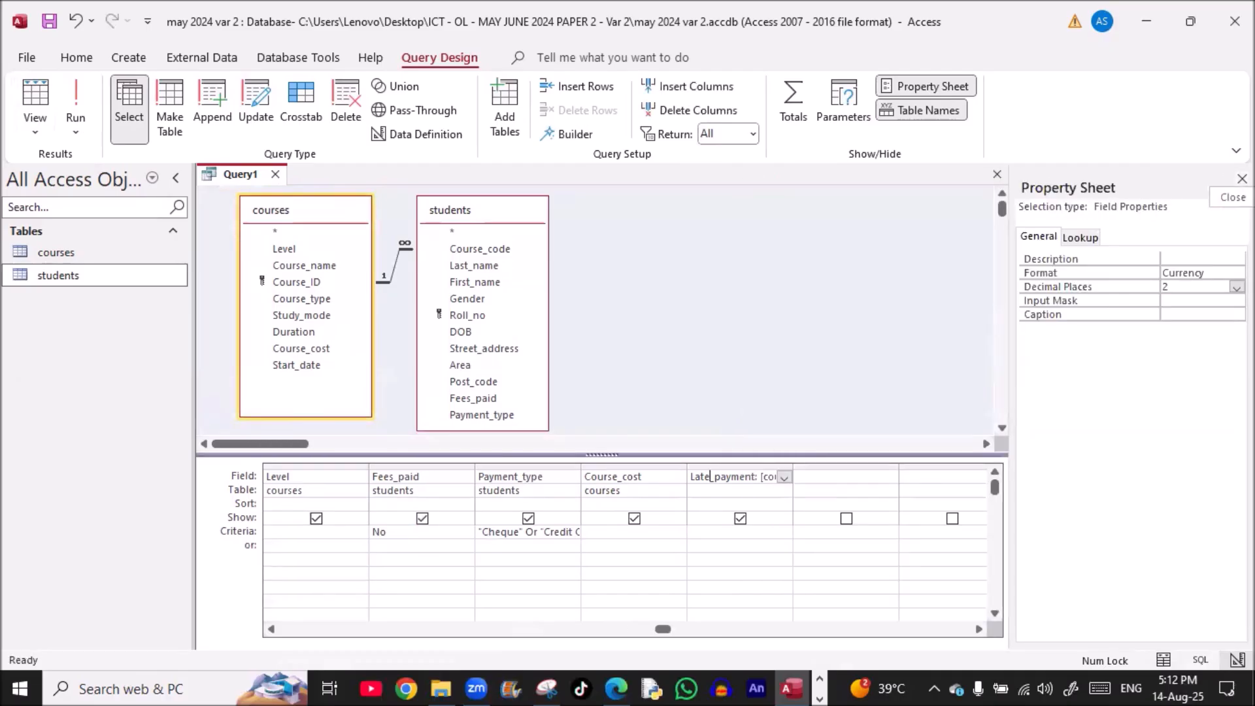
left_click(1242, 178)
Run the query and compare the Late_payment column's currency format with the Course_cost column
left_click(75, 99)
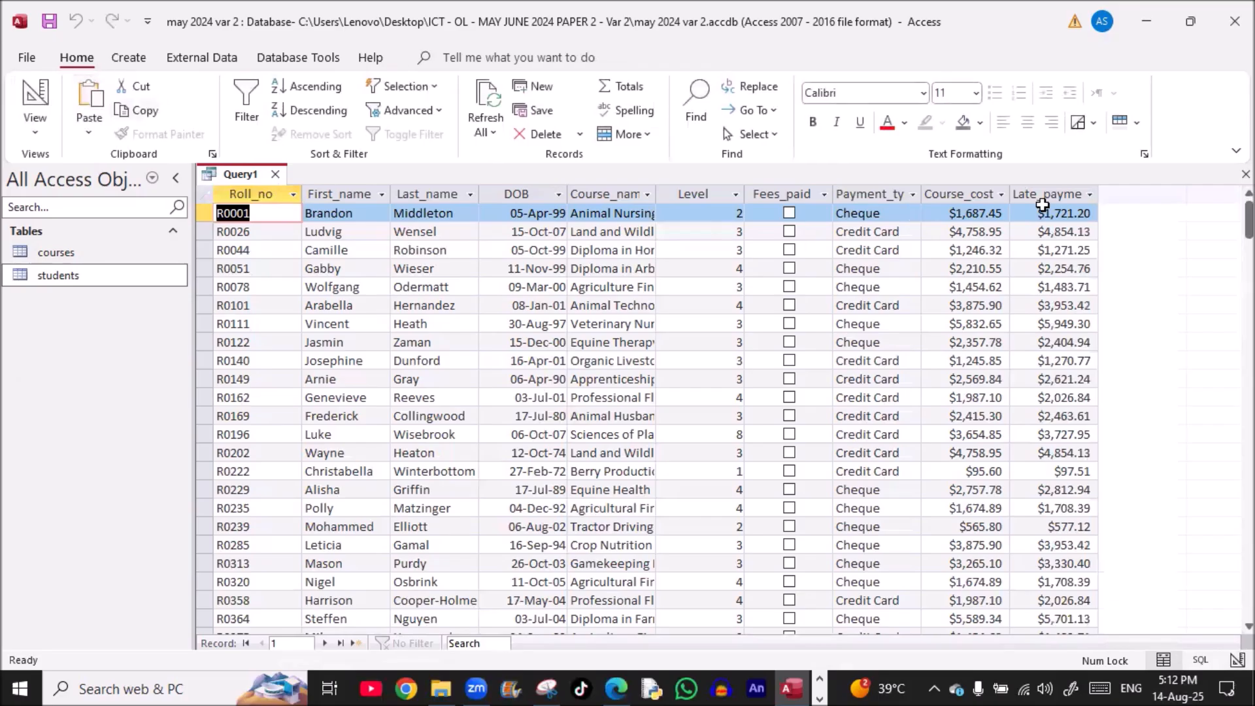
left_click(1043, 194)
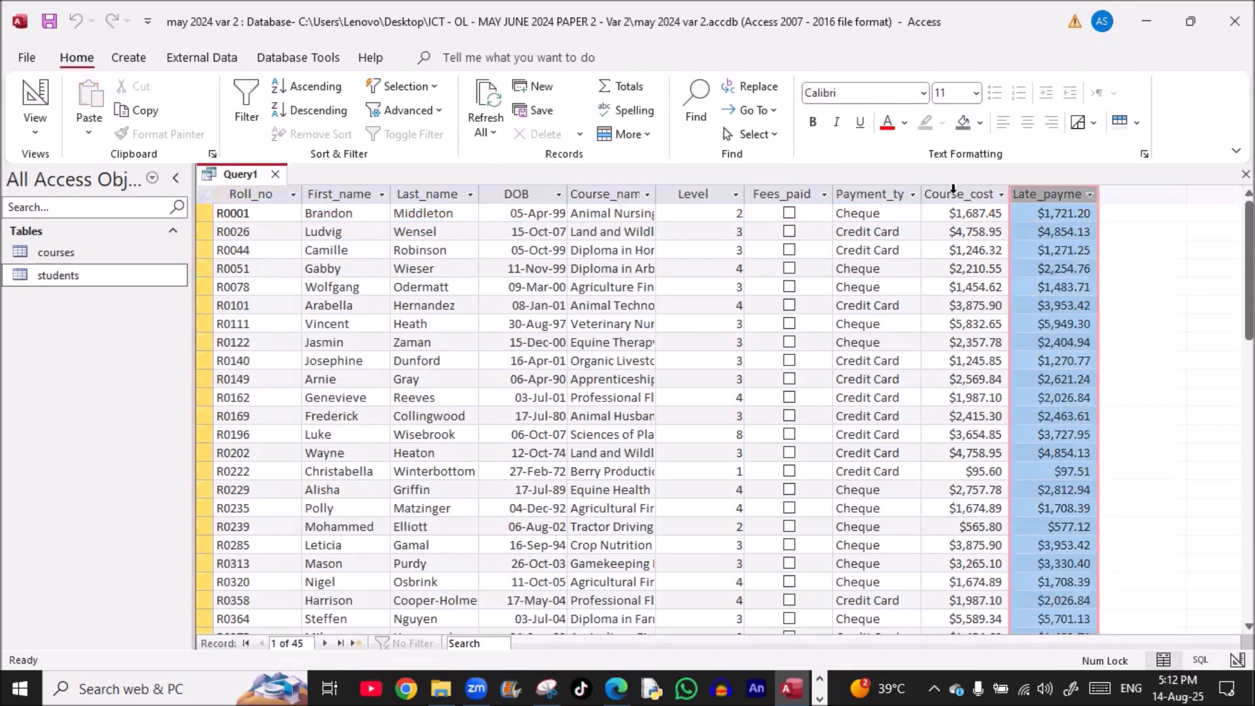
left_click(953, 194)
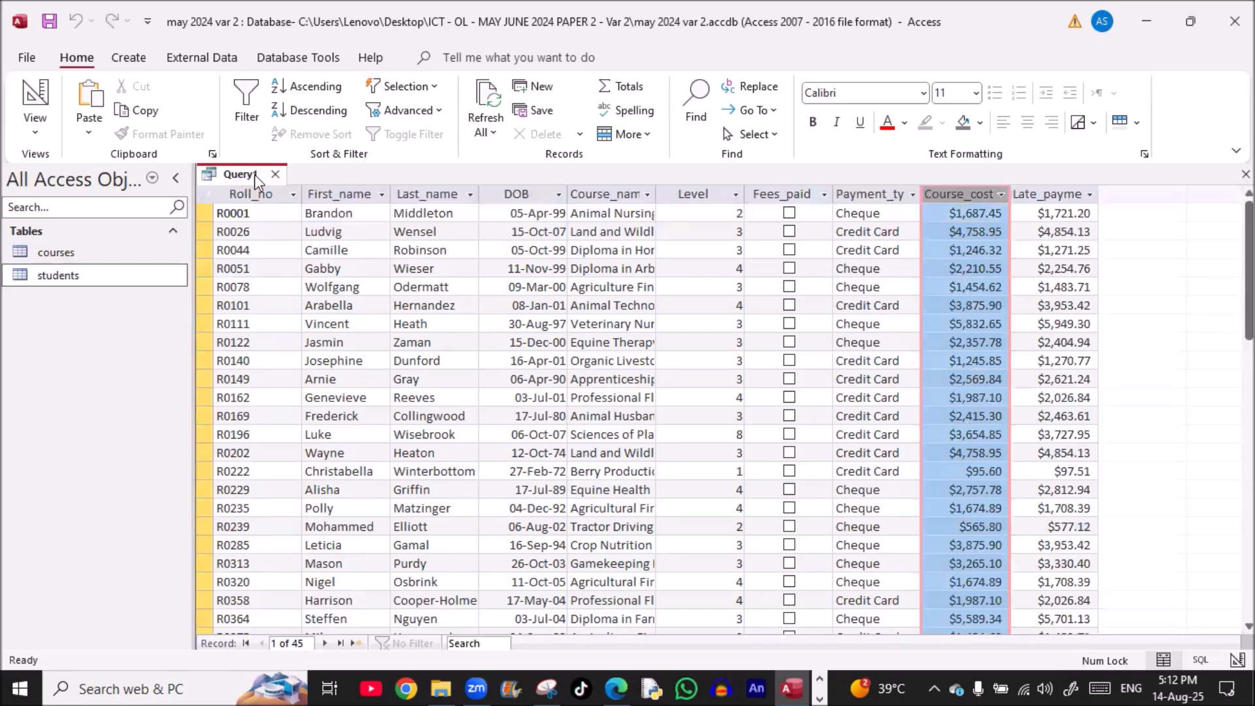
Close the query and save its design under the name Query1
left_click(276, 175)
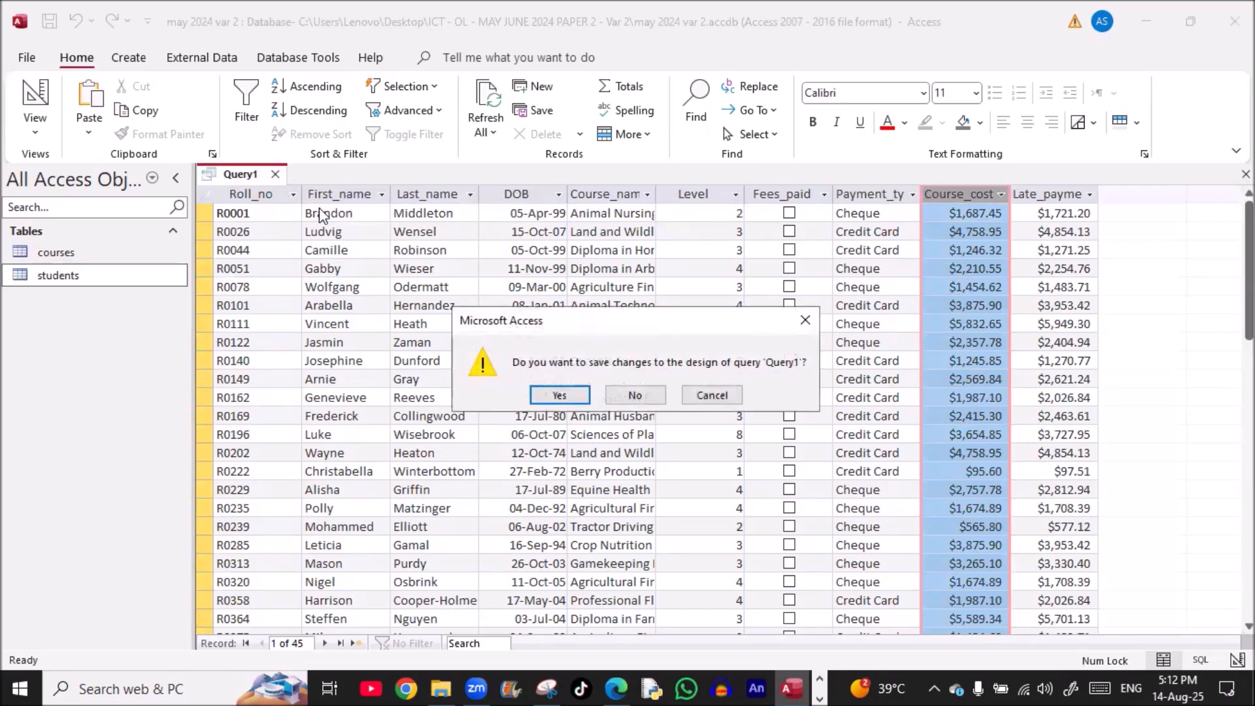
left_click(560, 395)
left_click(608, 269)
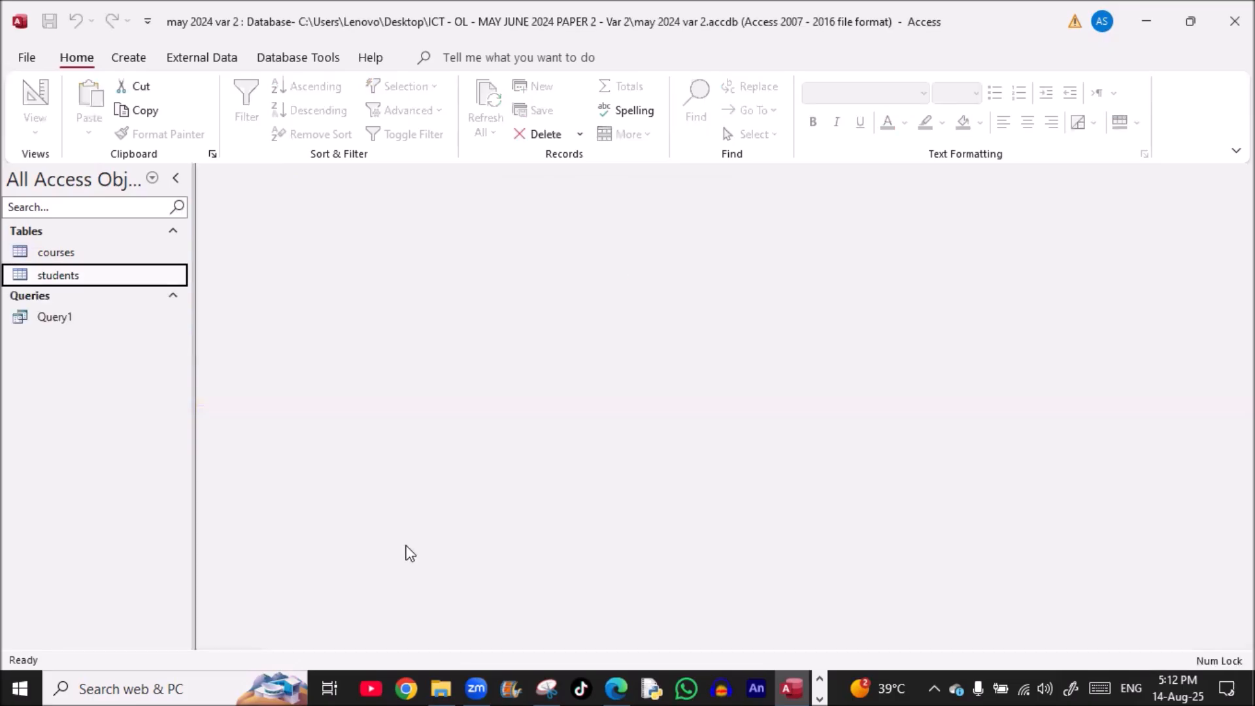
Switch to the exam paper PDF in Edge and highlight question 16's Level and Course_name sorting requirement in light blue
left_click(616, 688)
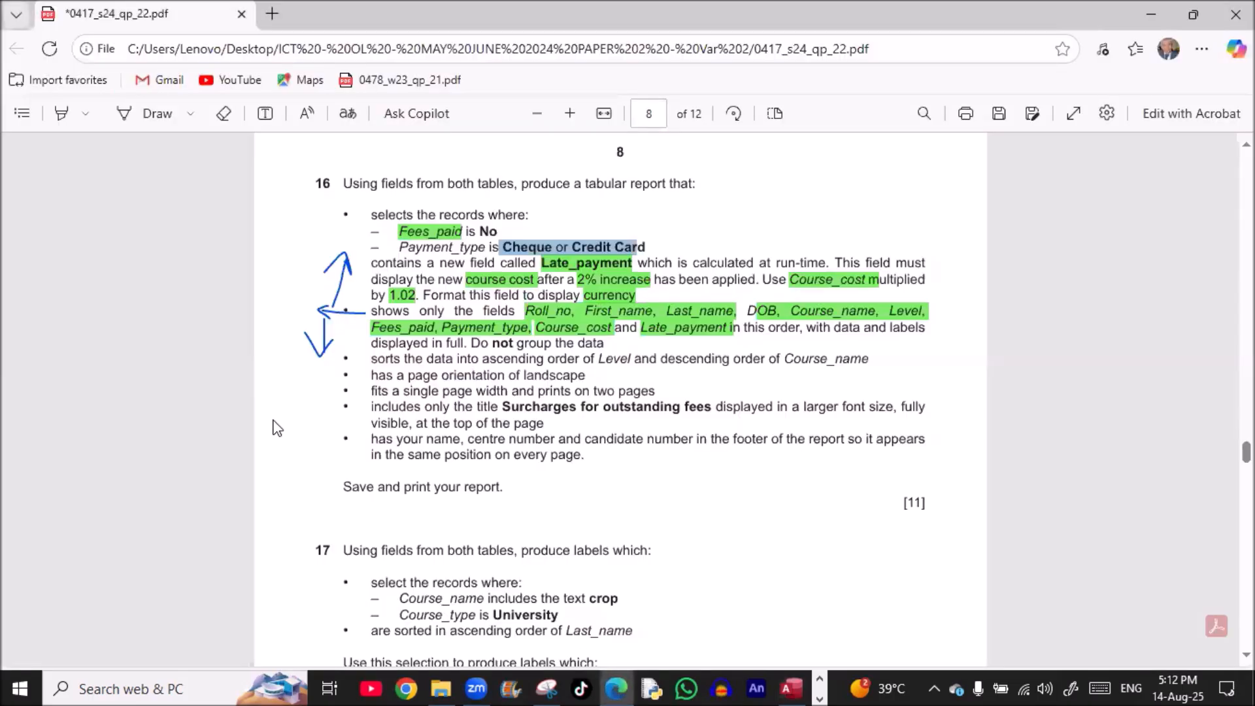
scroll(274, 426, "down", 1)
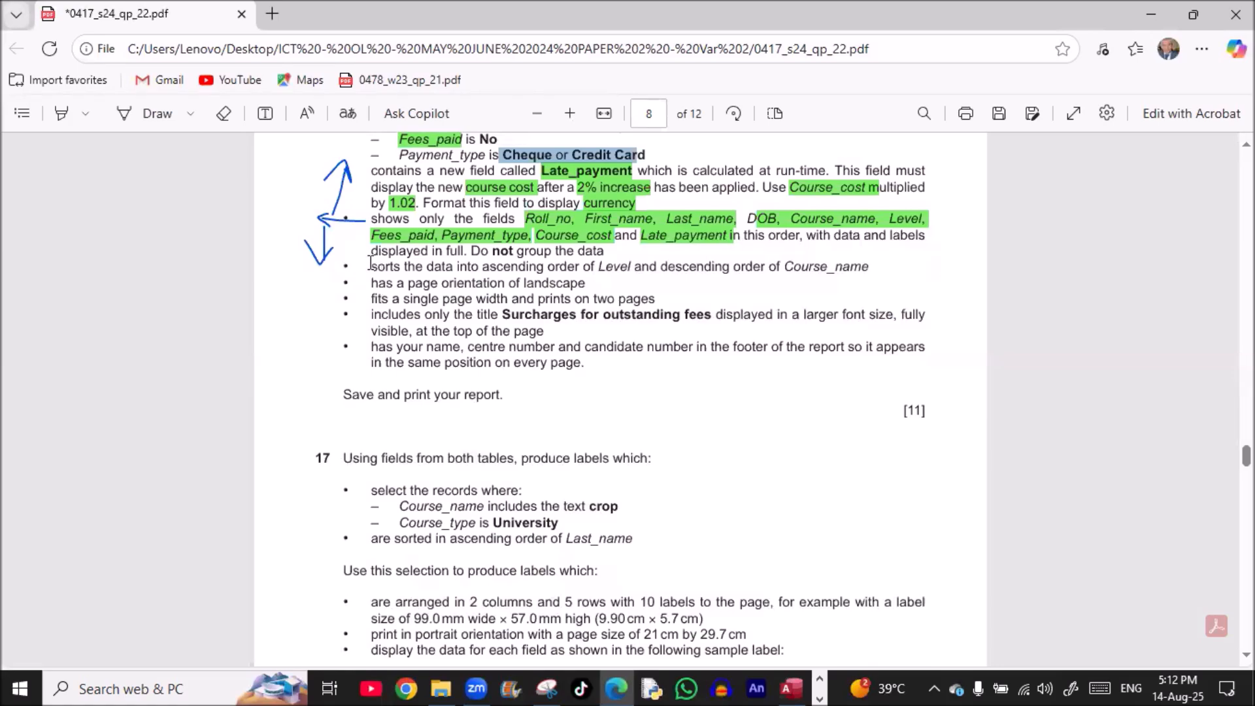
left_click_drag(370, 266, 385, 267)
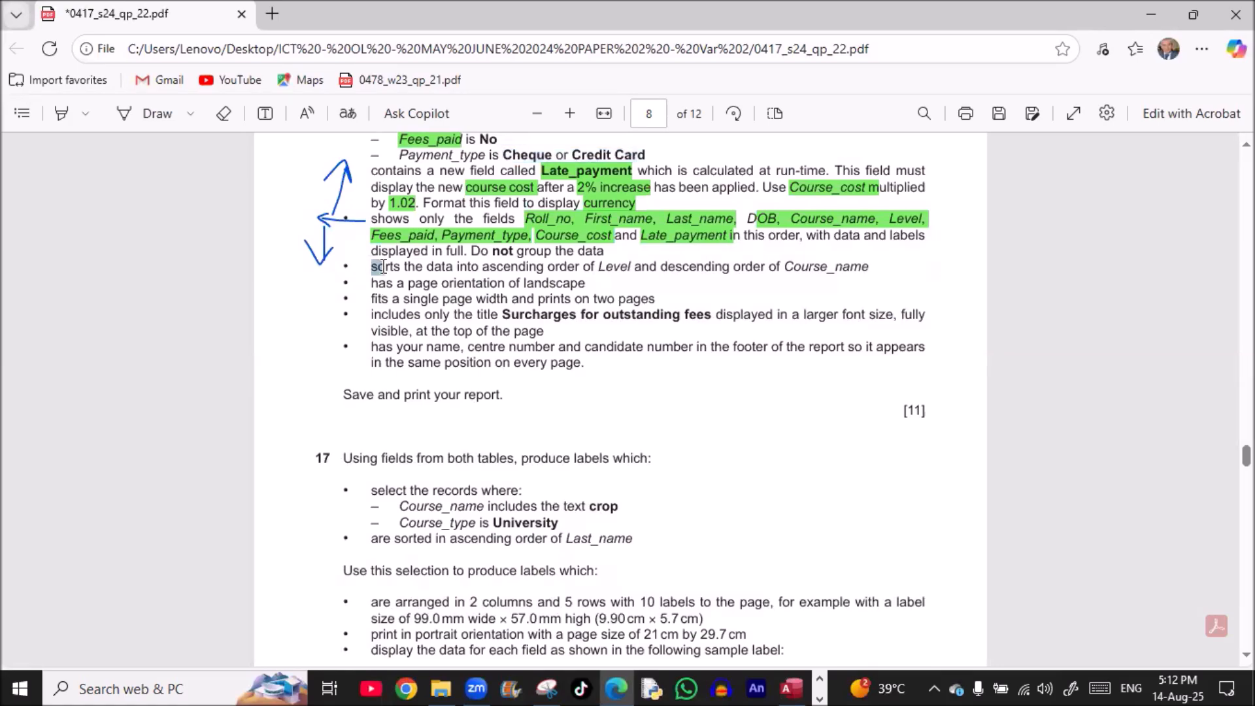
left_click(85, 113)
left_click(175, 195)
left_click_drag(378, 266, 868, 270)
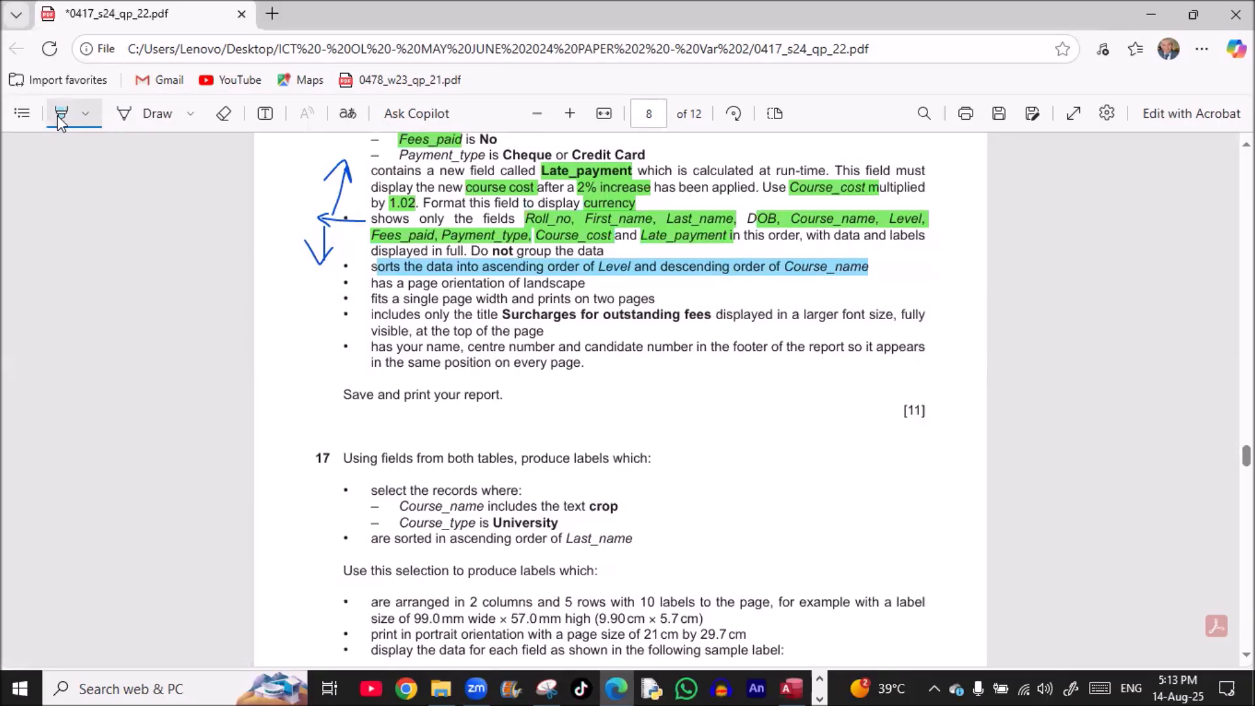
Highlight the landscape orientation and the page width and two-page printing requirements in green
left_click(86, 113)
left_click(142, 185)
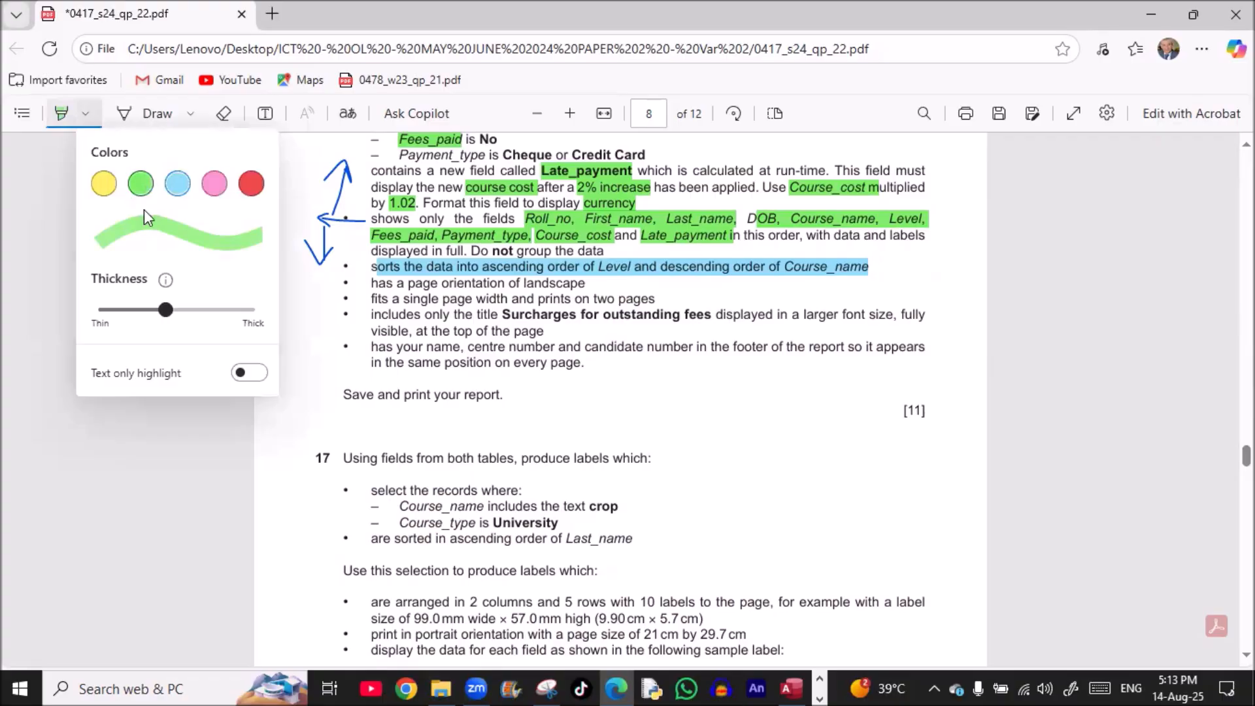
left_click_drag(438, 284, 584, 284)
left_click_drag(489, 300, 653, 299)
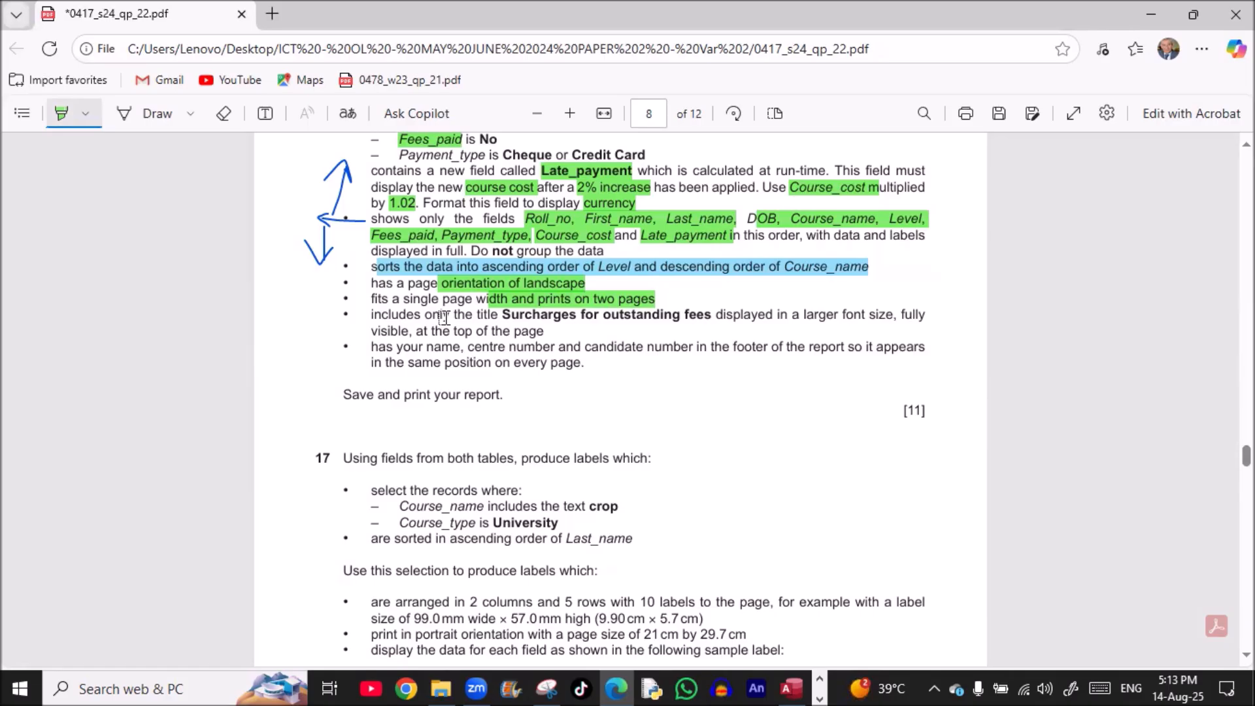
Leave highlighting mode and copy the report title "Surcharges for outstanding fees" from question 16
key("Escape")
left_click_drag(501, 317, 712, 320)
key("ctrl+c")
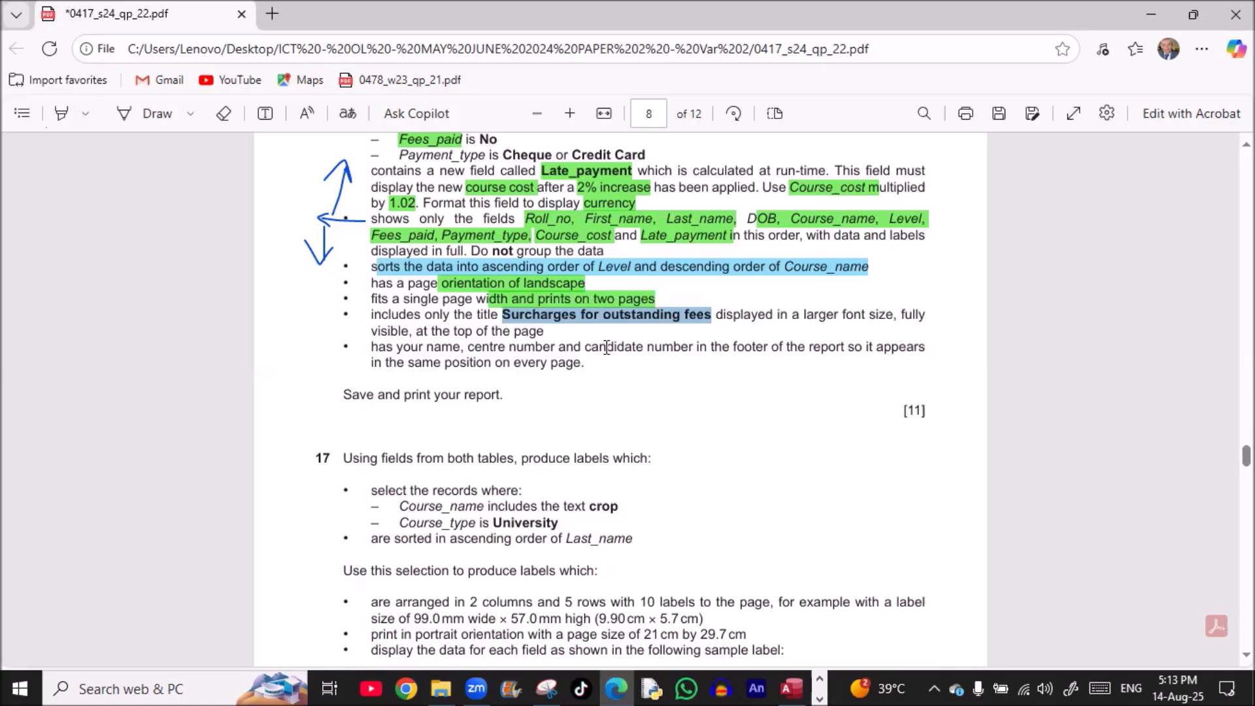
Switch to Access and start a report with the Report Wizard, adding all fields from Query1
key("alt+Tab")
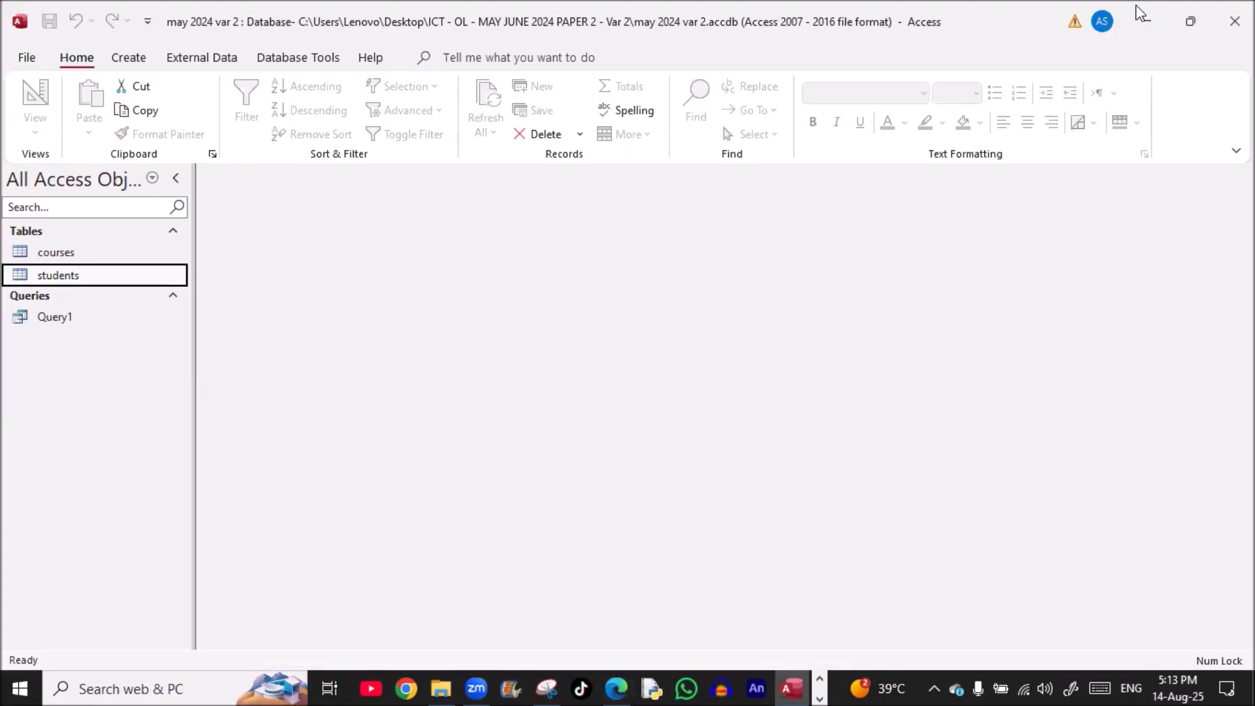
left_click(127, 65)
left_click(778, 98)
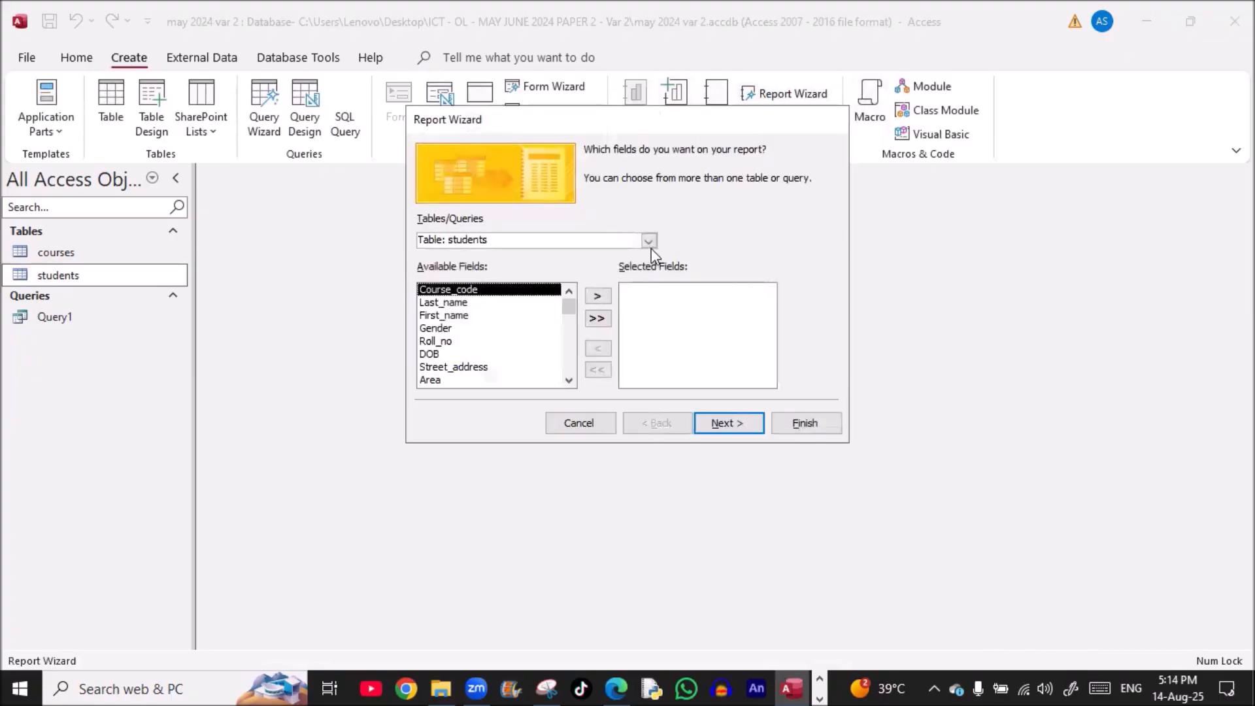
left_click(649, 240)
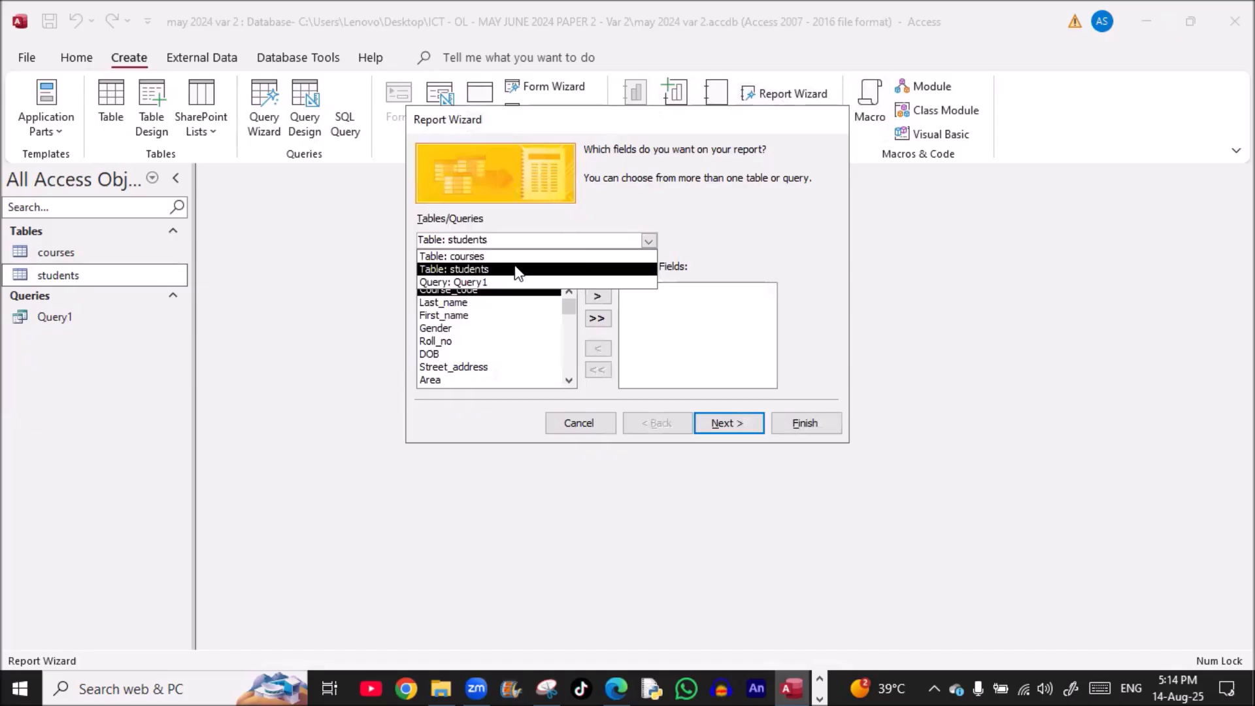
left_click(504, 285)
left_click(596, 319)
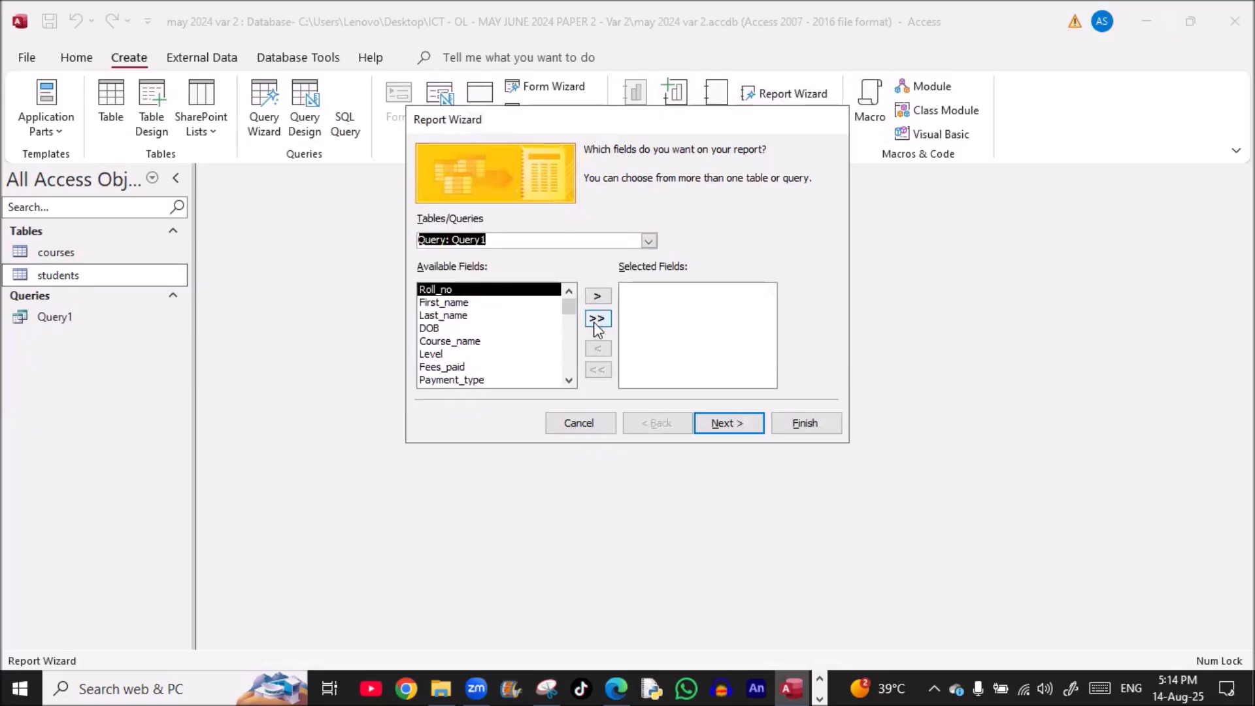
View the report data by students without grouping or sorting, and lay it out as tabular in landscape orientation
left_click(727, 426)
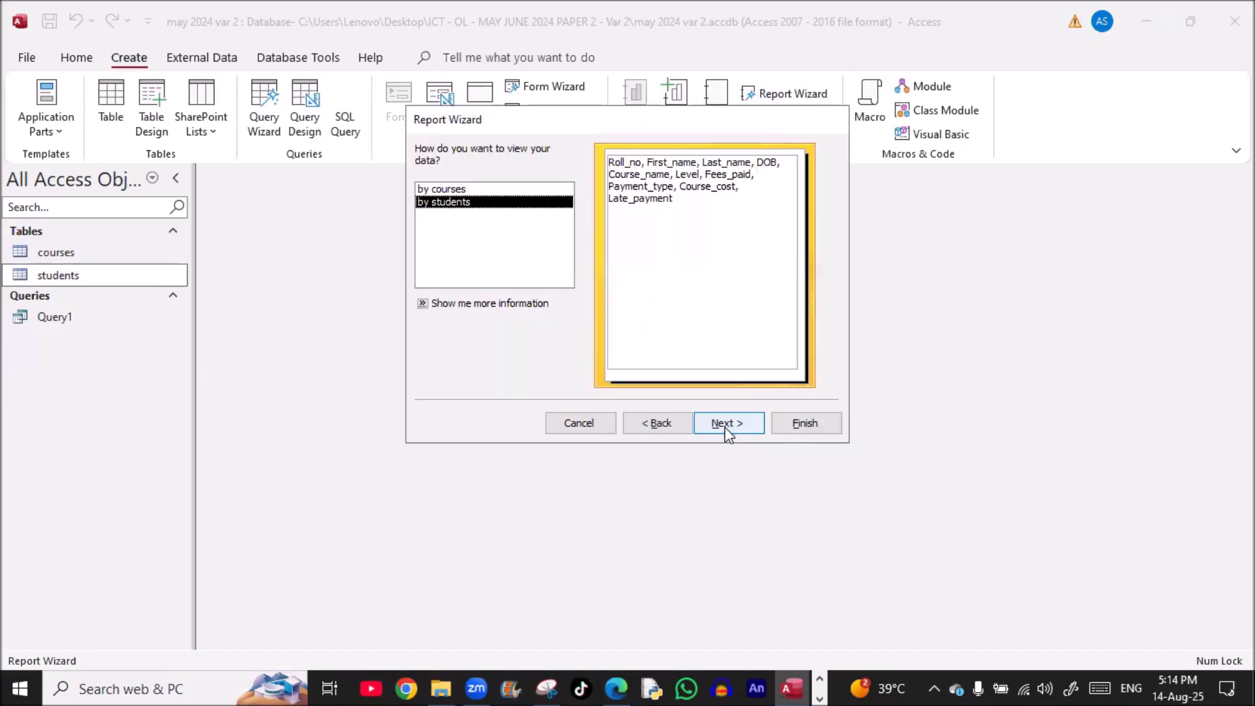
left_click(727, 426)
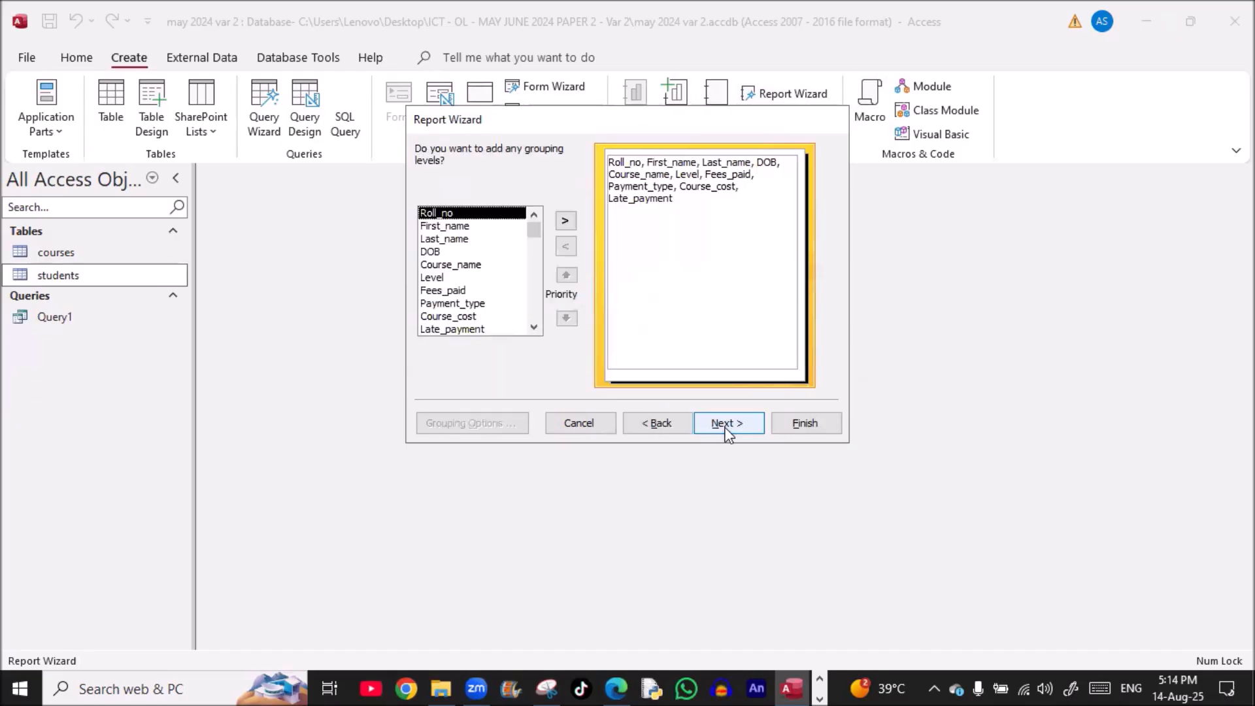
left_click(726, 426)
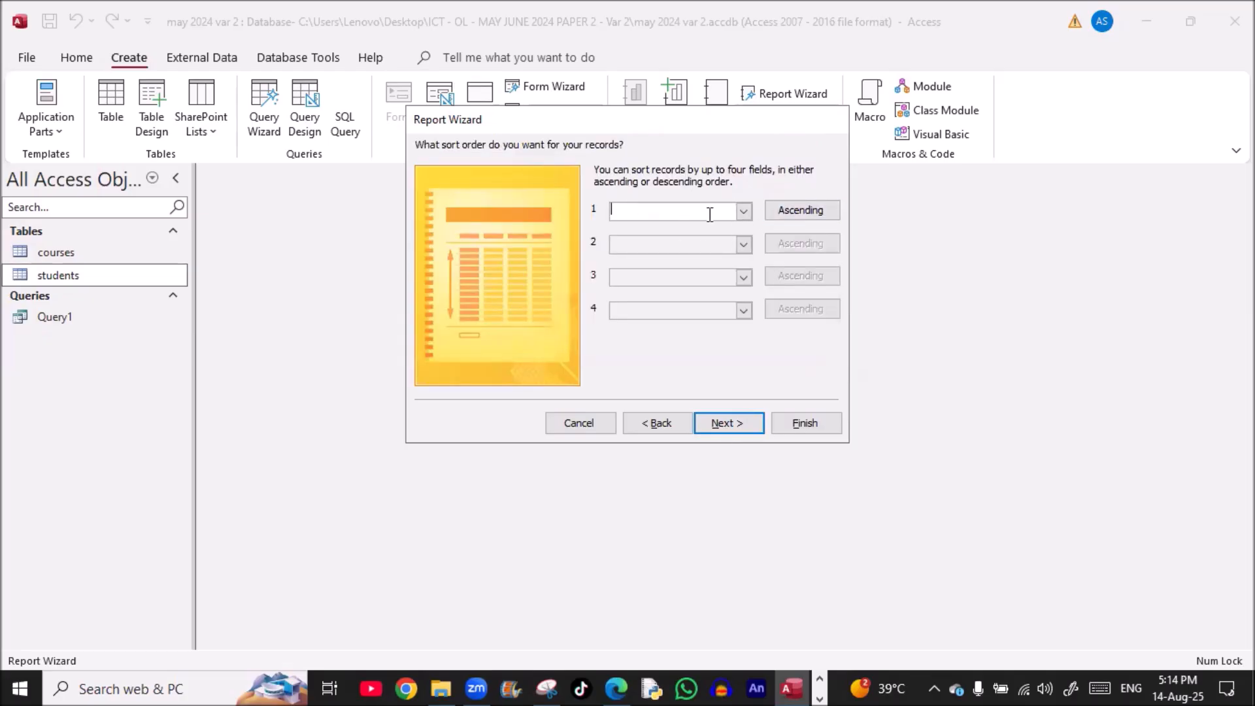
left_click(721, 426)
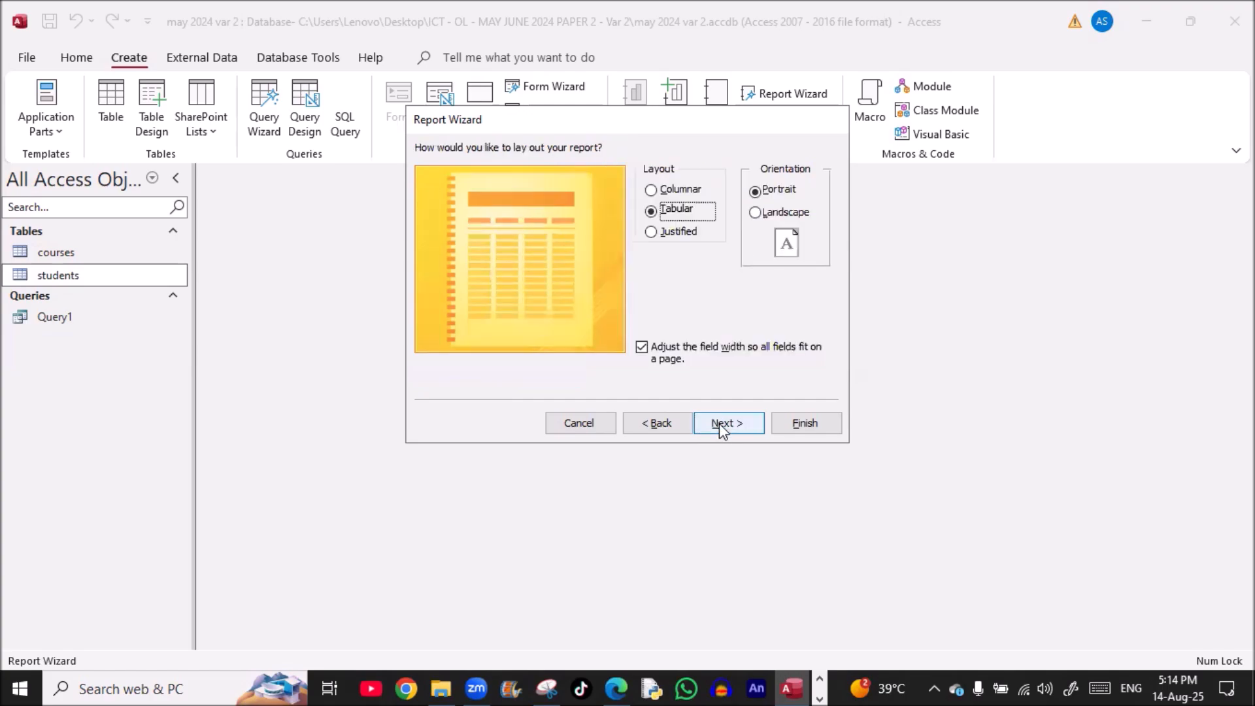
left_click(759, 214)
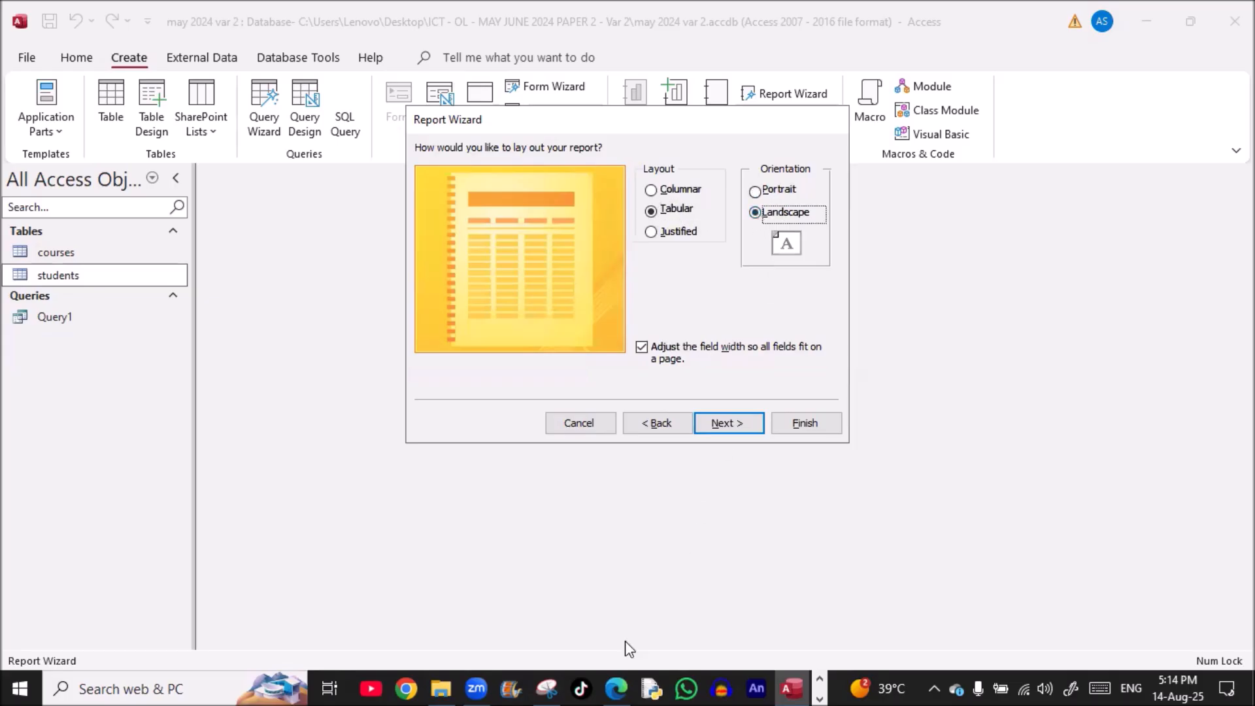
left_click(615, 687)
key("alt+Tab")
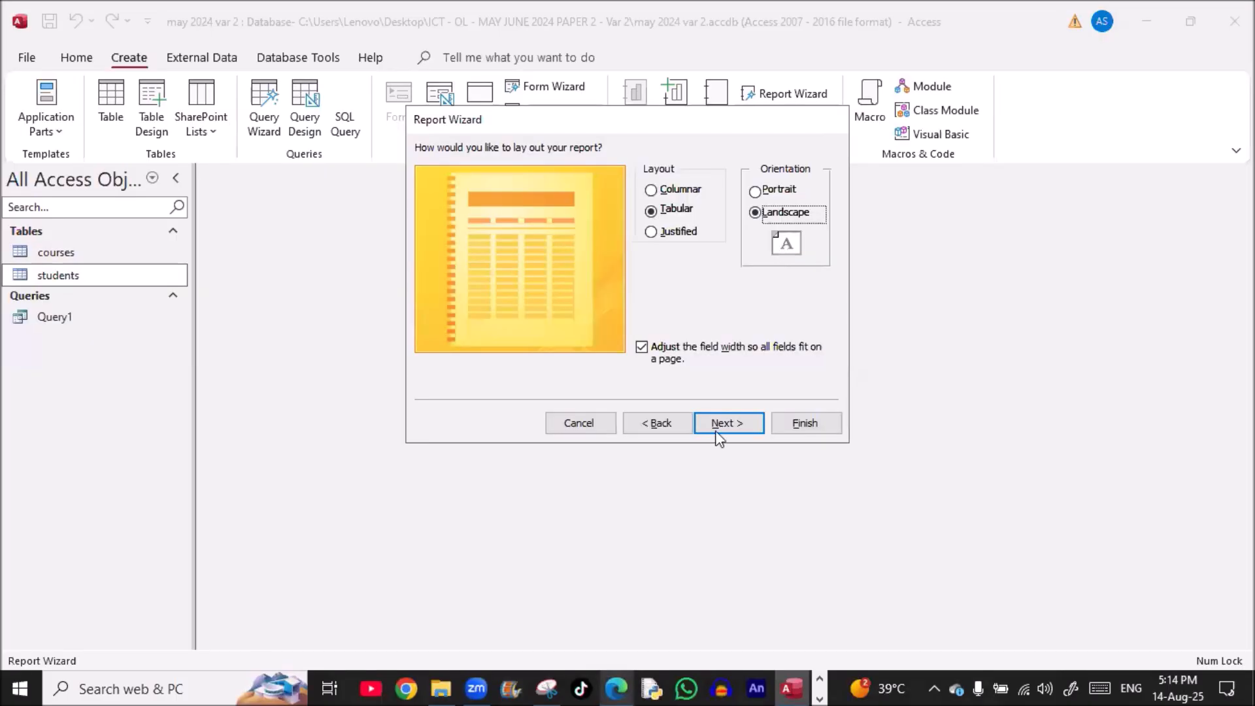
left_click(719, 436)
Title the report with the copied text "Surcharges for outstanding fees" and finish the wizard with a preview
double_click(632, 175)
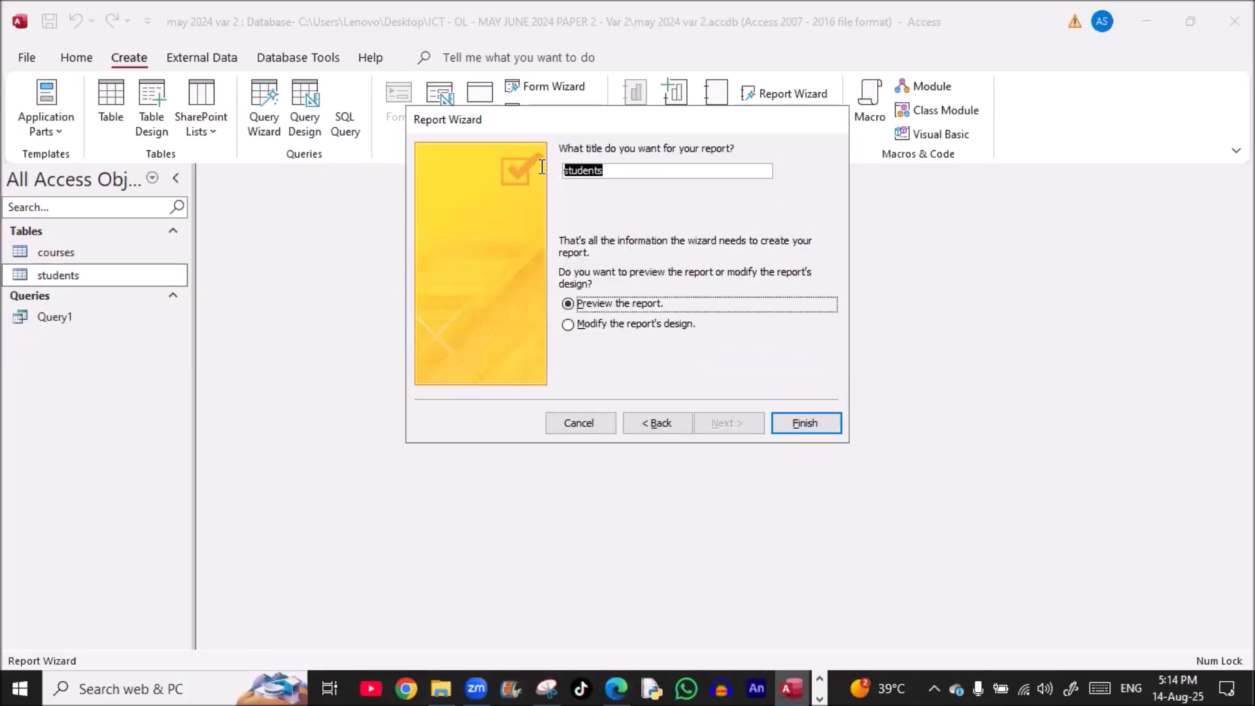
key("ctrl+v")
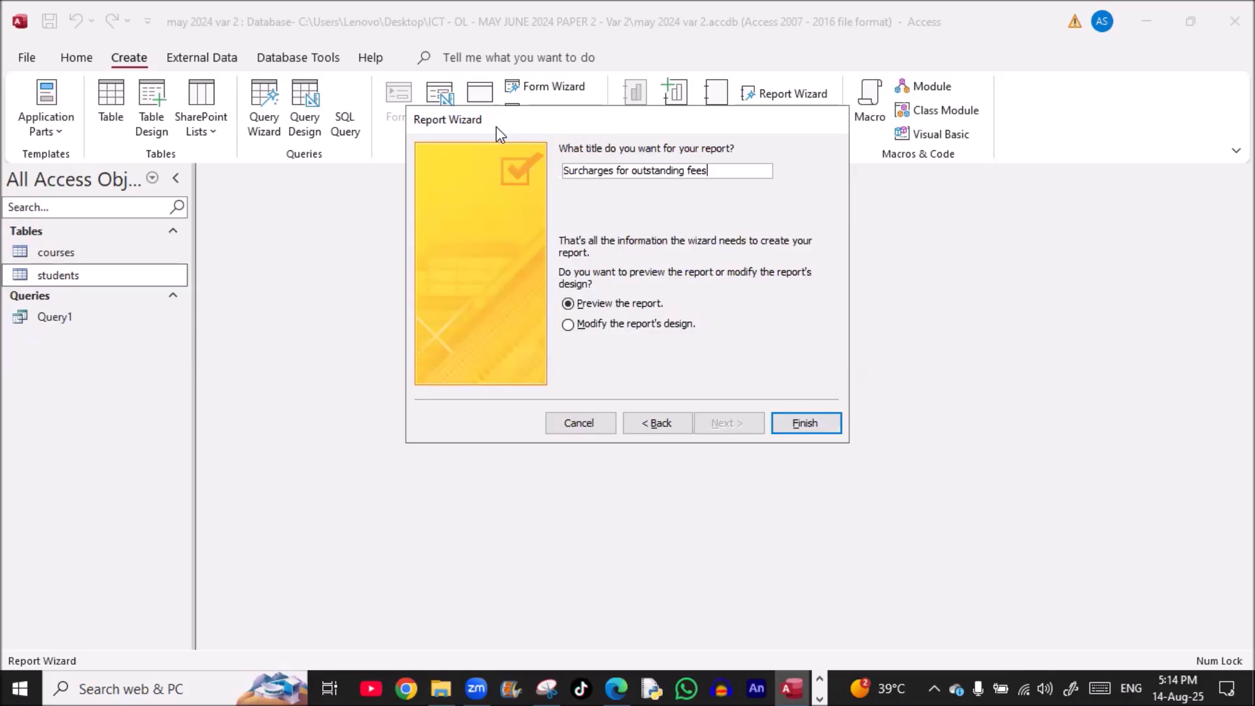
left_click(787, 425)
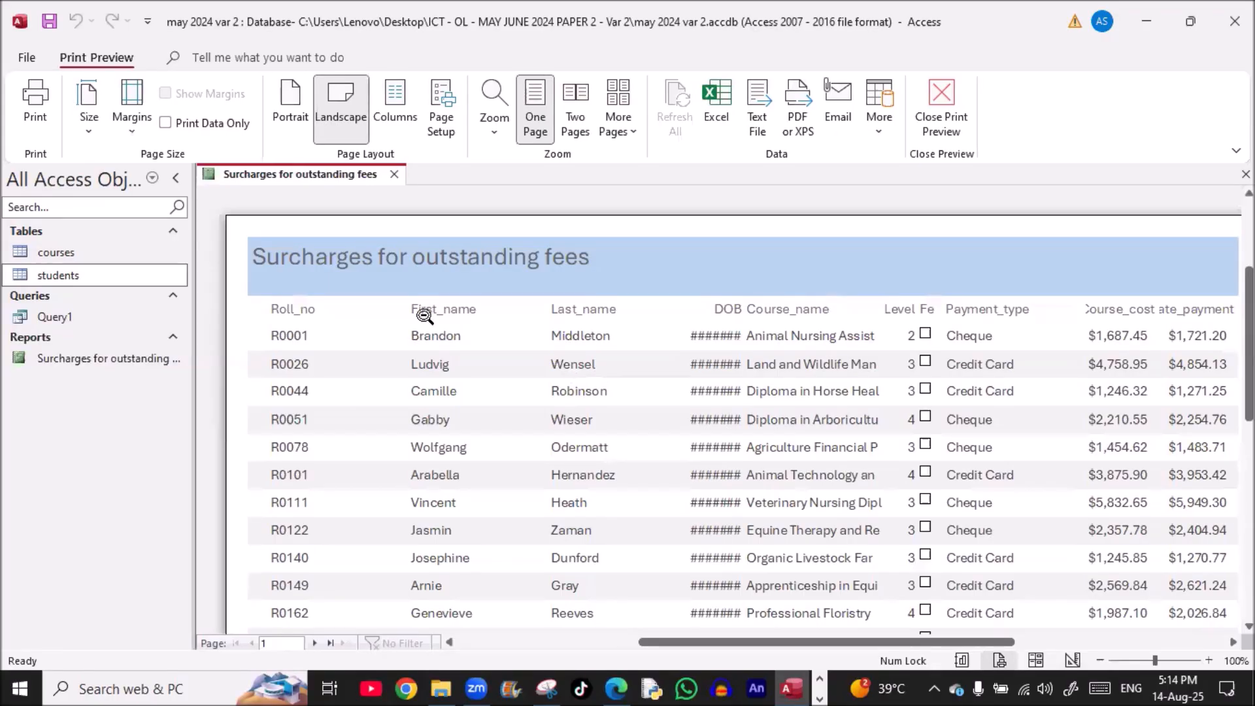
Show the report in Layout View and narrow the Roll_no column to fit its contents
right_click(280, 180)
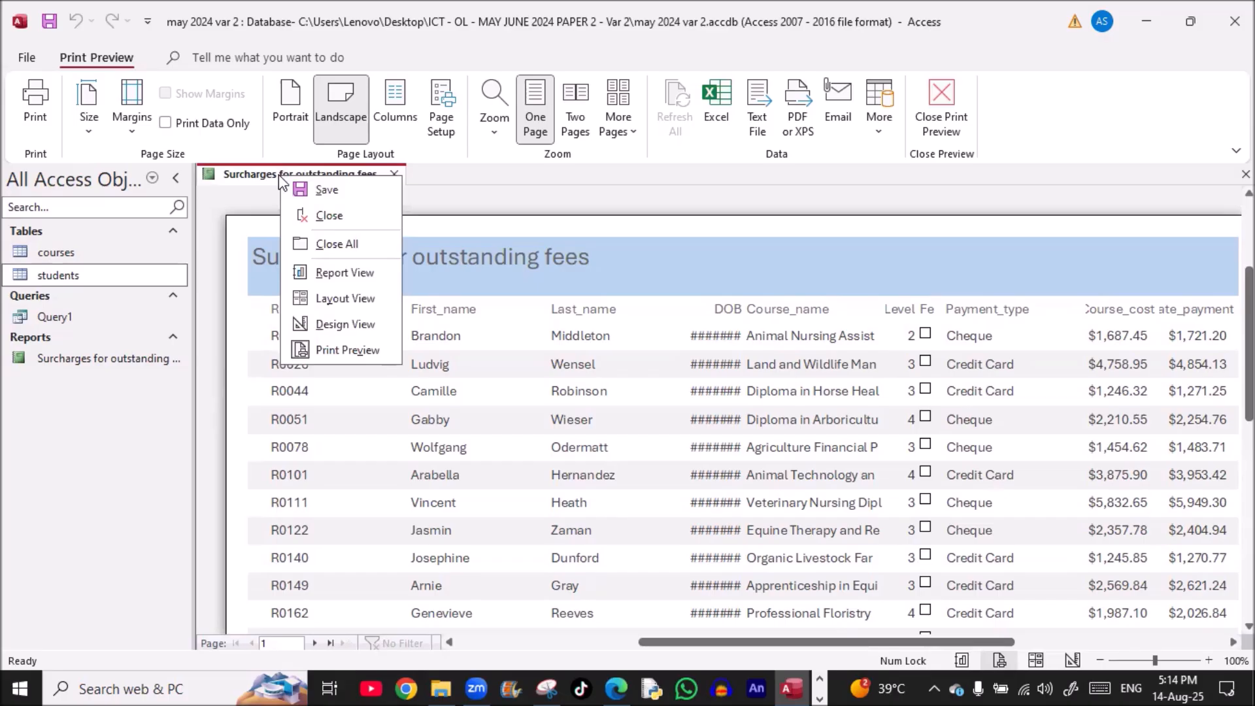
left_click(310, 301)
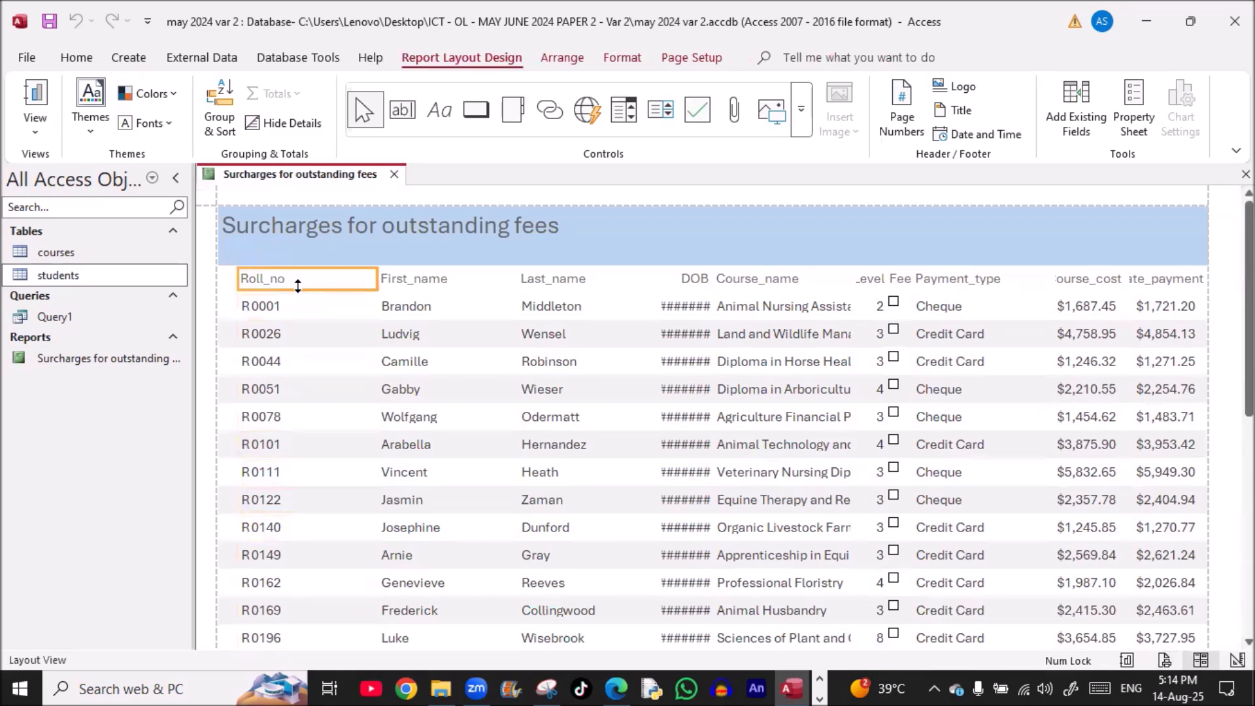
left_click(302, 308)
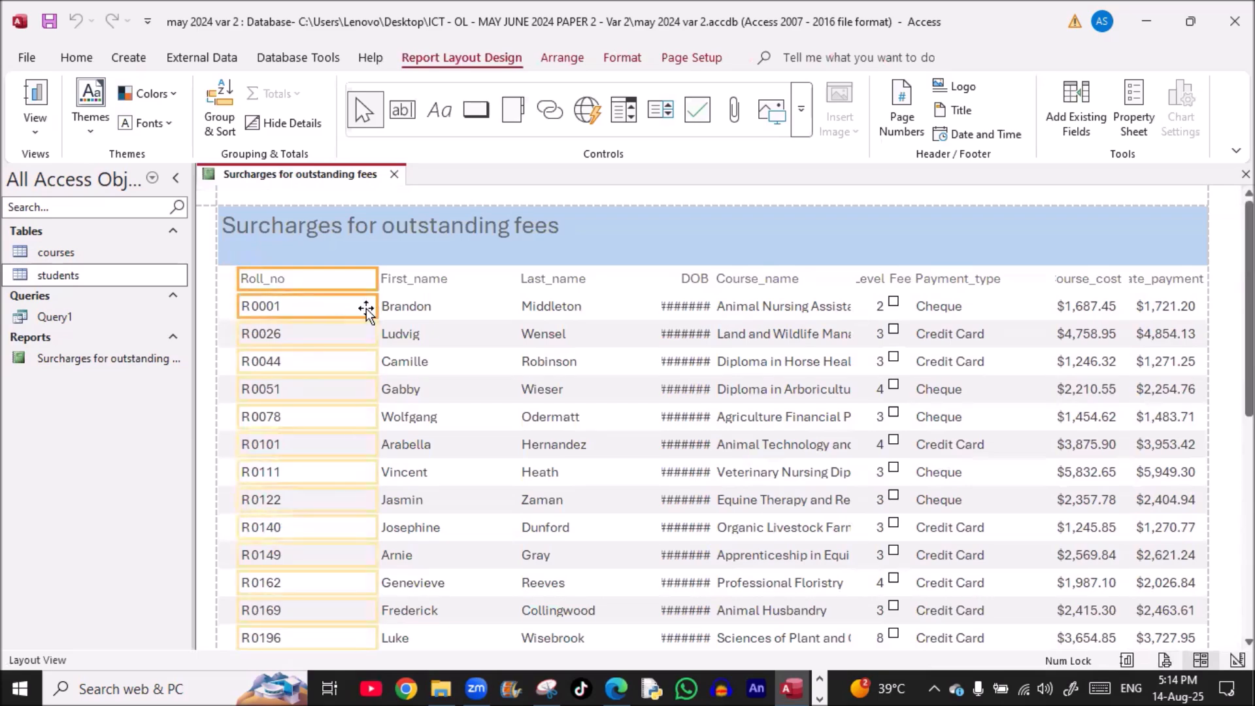
left_click_drag(378, 305, 304, 306)
Narrow the First_name column to fit its longest names and move it beside the Roll_no column
left_click(392, 282)
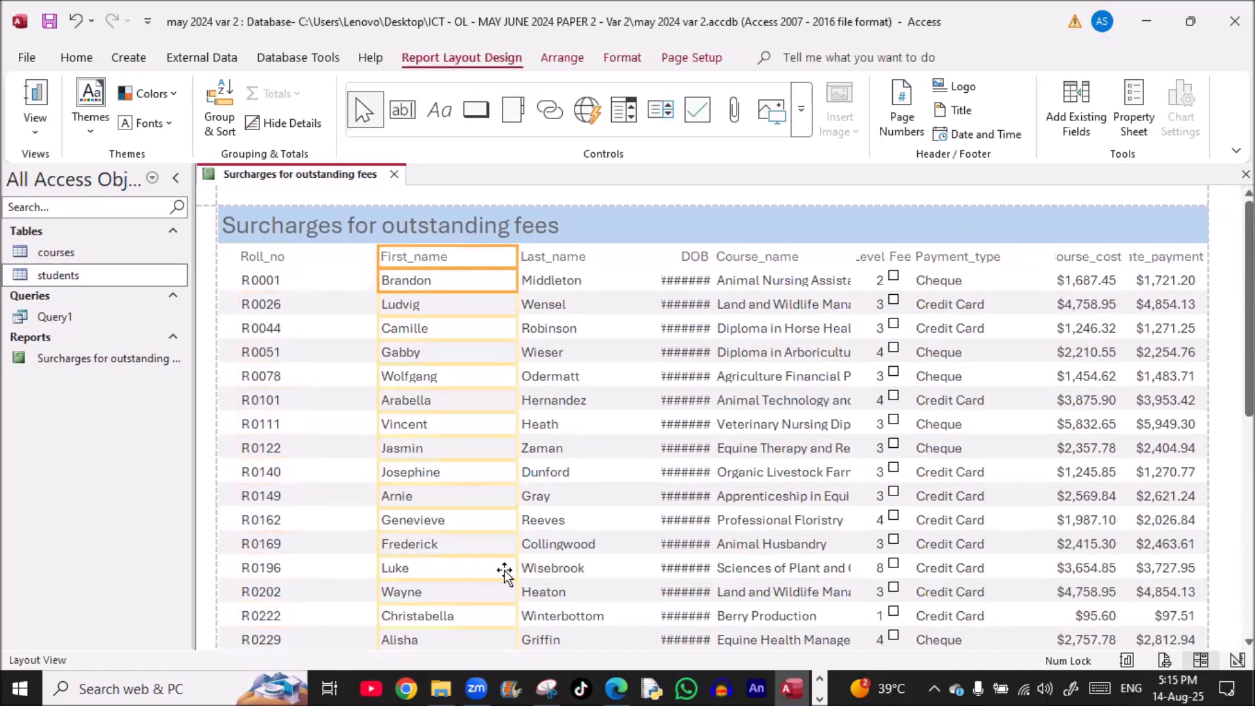
left_click_drag(516, 616, 467, 616)
scroll(515, 577, "down", 10)
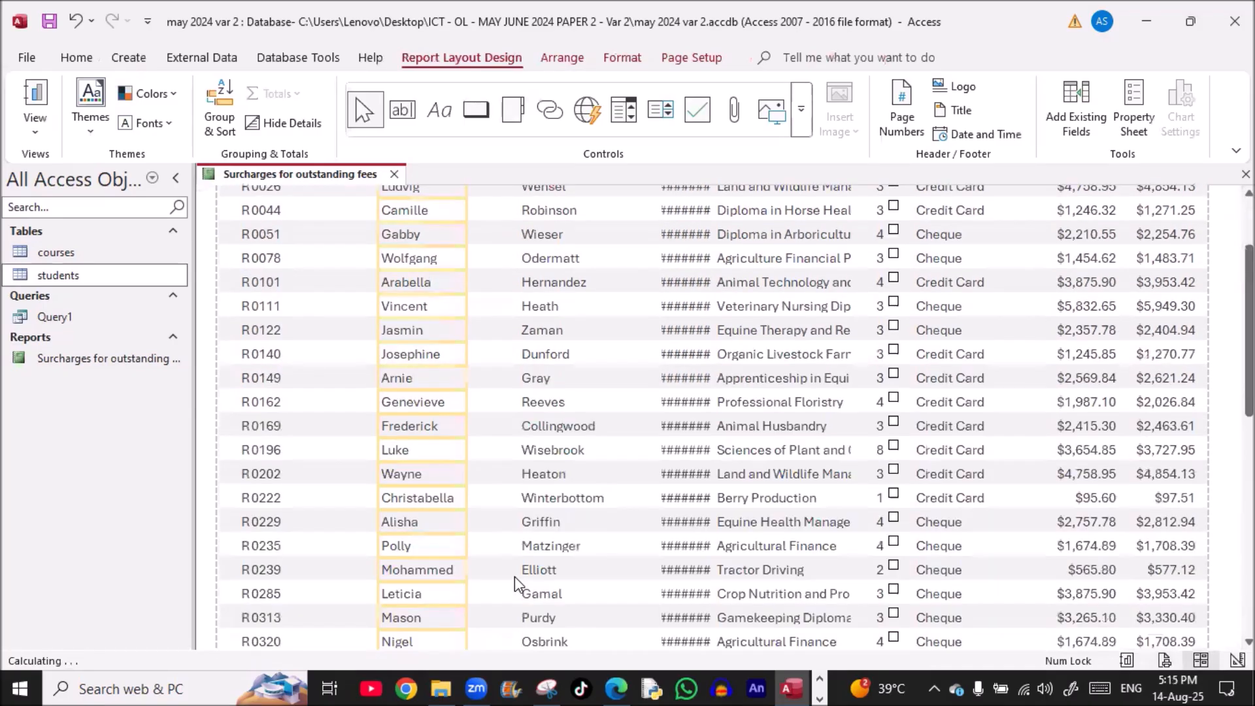
scroll(515, 576, "down", 8)
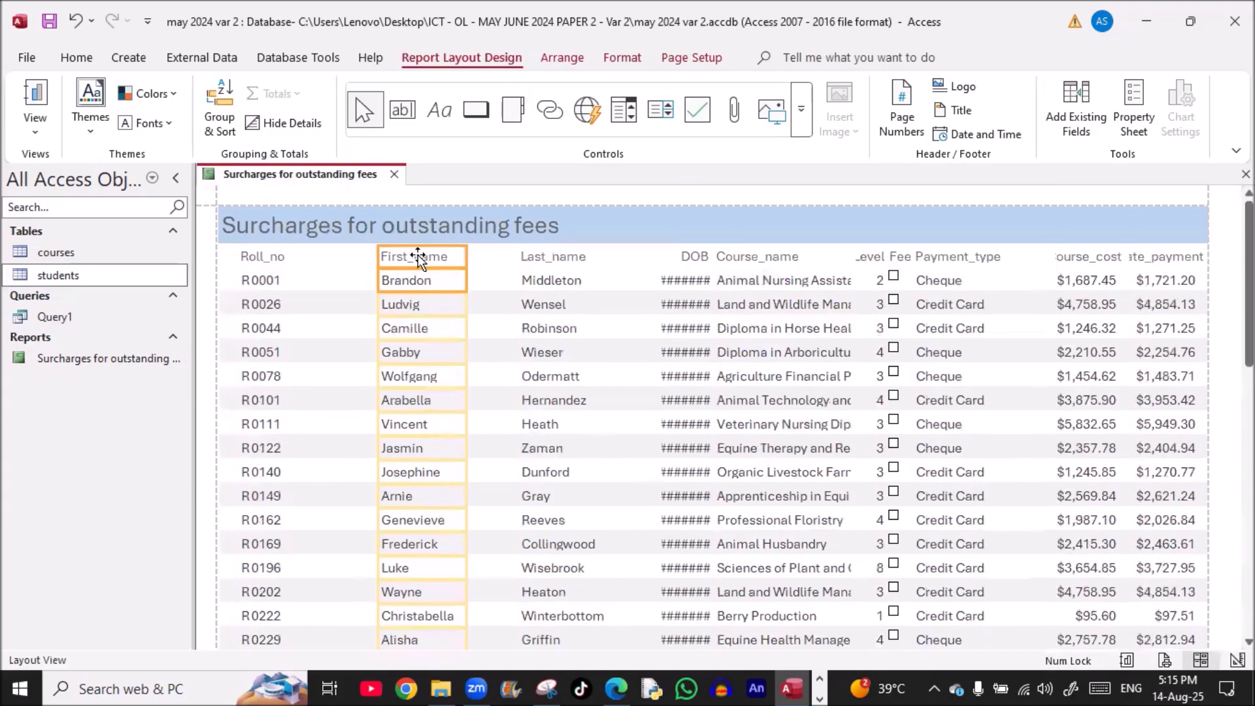
left_click_drag(418, 257, 329, 260)
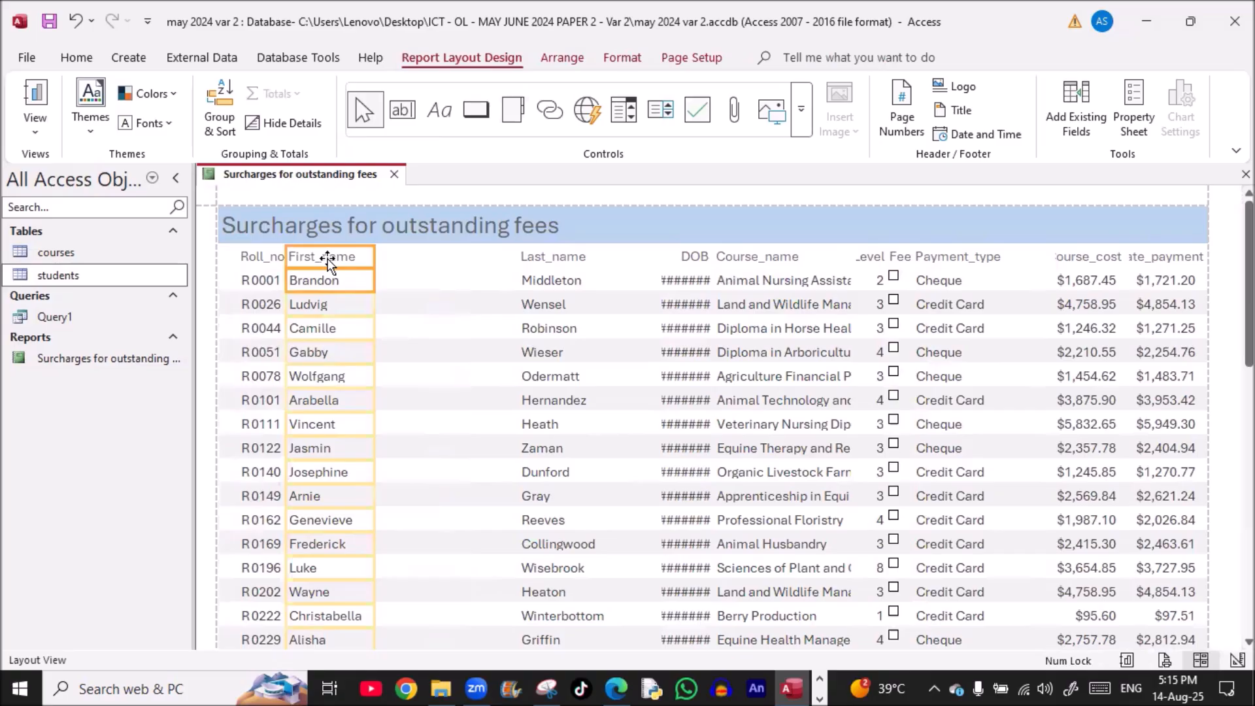
Narrow the Last_name column, including its heading, and move it beside the First_name column
left_click(533, 259)
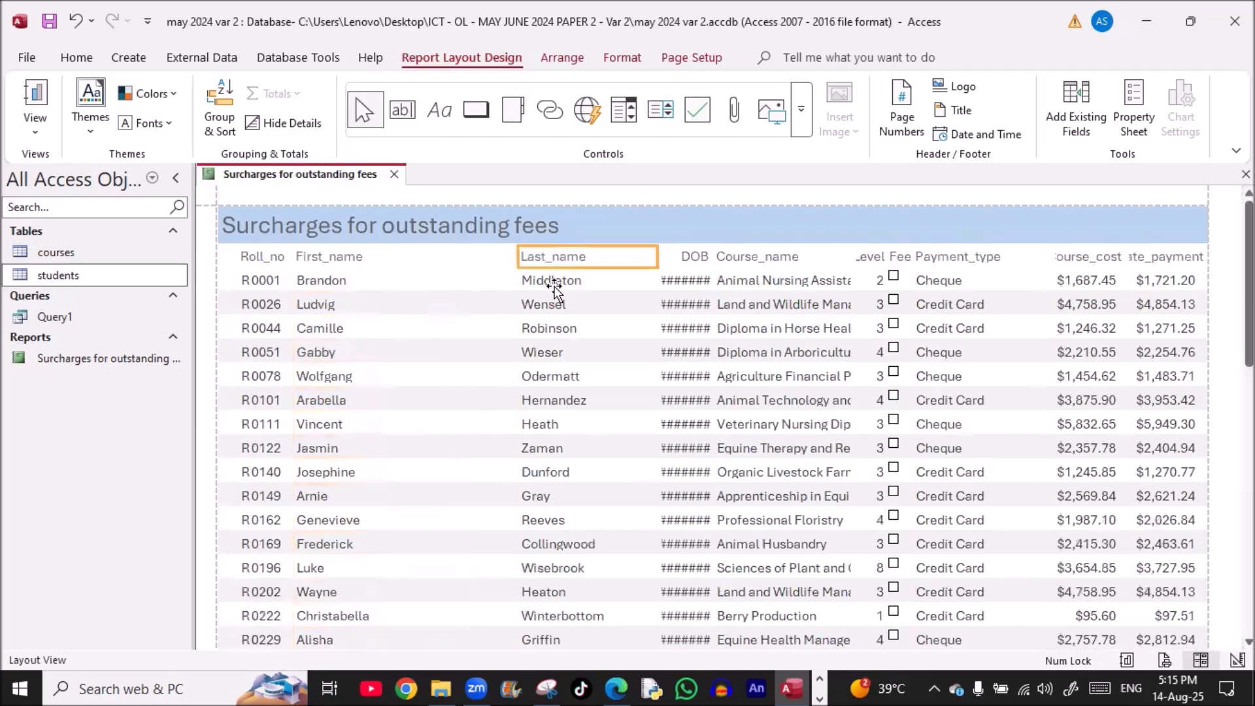
left_click(553, 285)
left_click(553, 256)
left_click(555, 282)
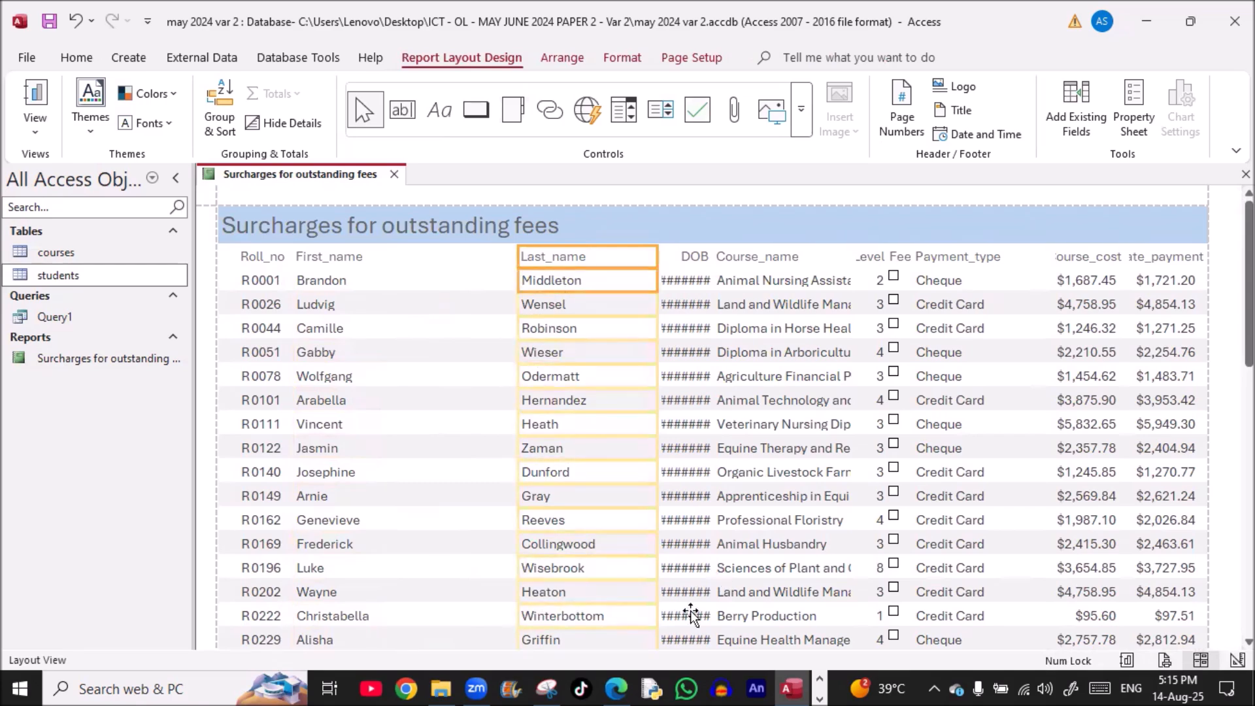
left_click_drag(657, 614, 614, 615)
key("Left")
key("Left")
key("Left")
key("Left")
key("Left")
key("Left")
key("Left")
key("Left")
key("Left")
key("Left")
key("Left")
key("Left")
key("Left")
key("Left")
key("Left")
key("Left")
key("Left")
key("Left")
key("Left")
key("Left")
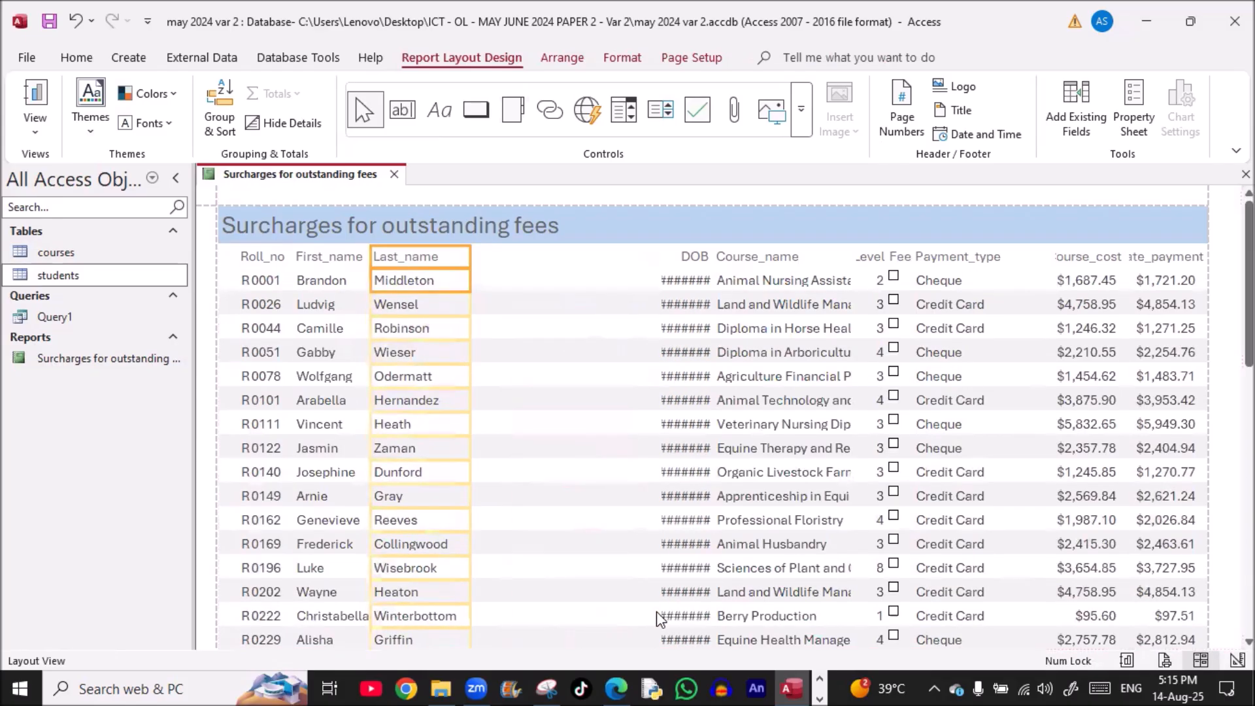
Resize the DOB column so the dates fit in full and bring it closer to the Last_name column
left_click(694, 264)
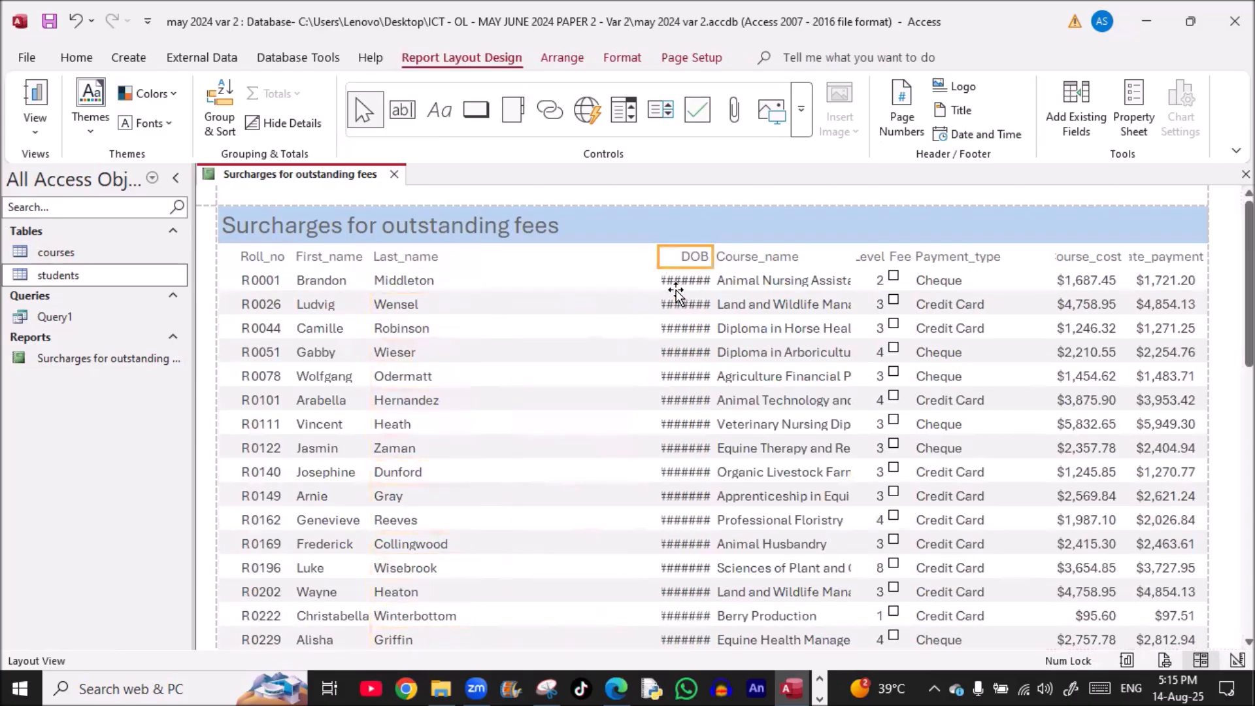
left_click(676, 289)
left_click_drag(659, 288, 497, 264)
left_click(656, 265)
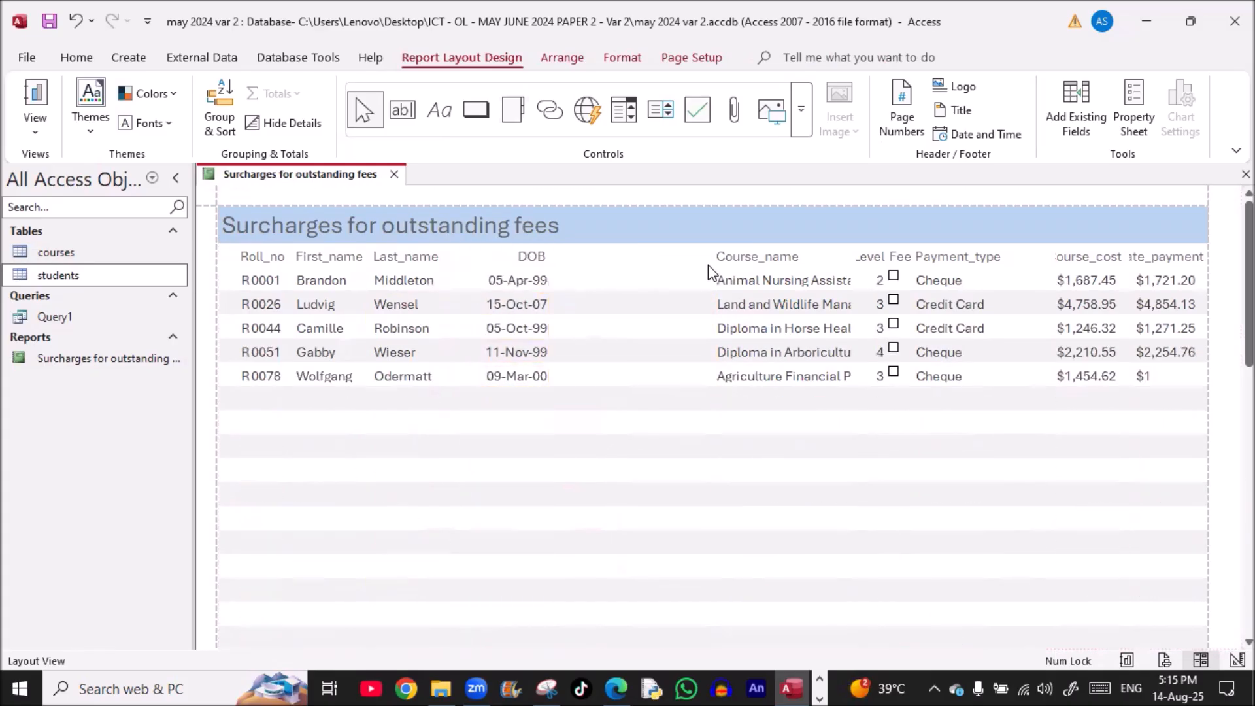
Widen the Course_name column and its heading towards the DOB column so the course names fit in full
left_click(746, 288)
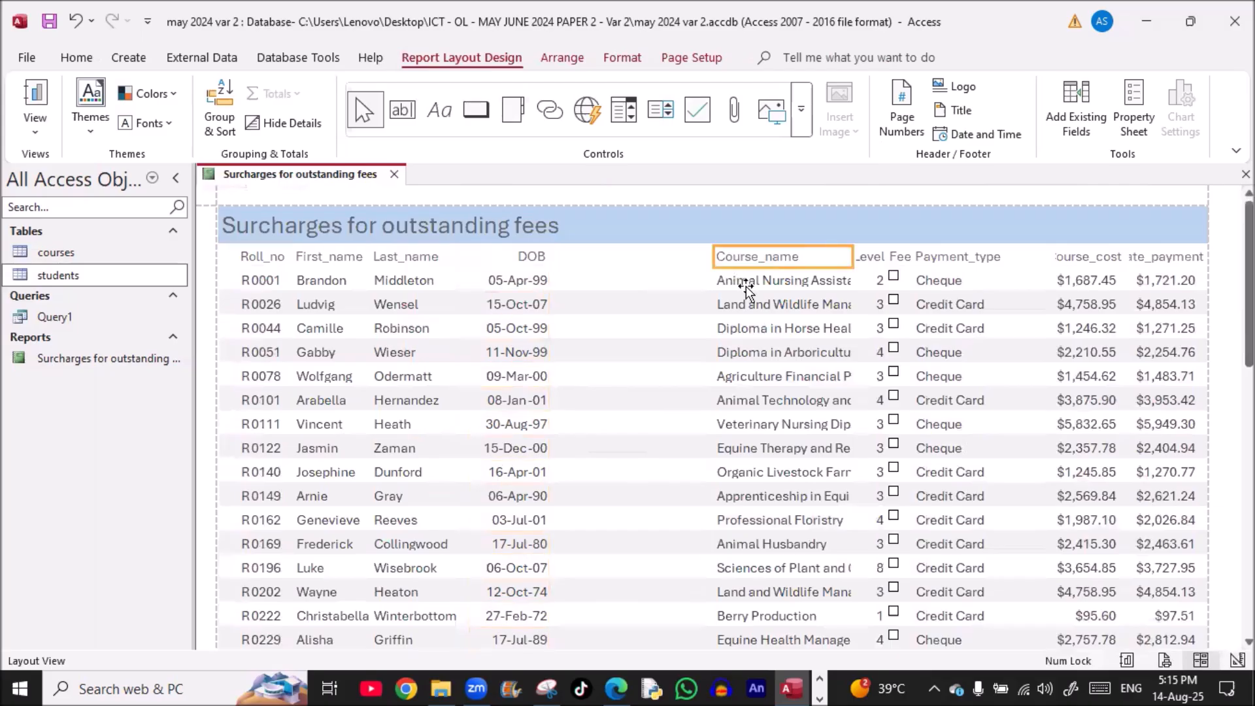
left_click(737, 282)
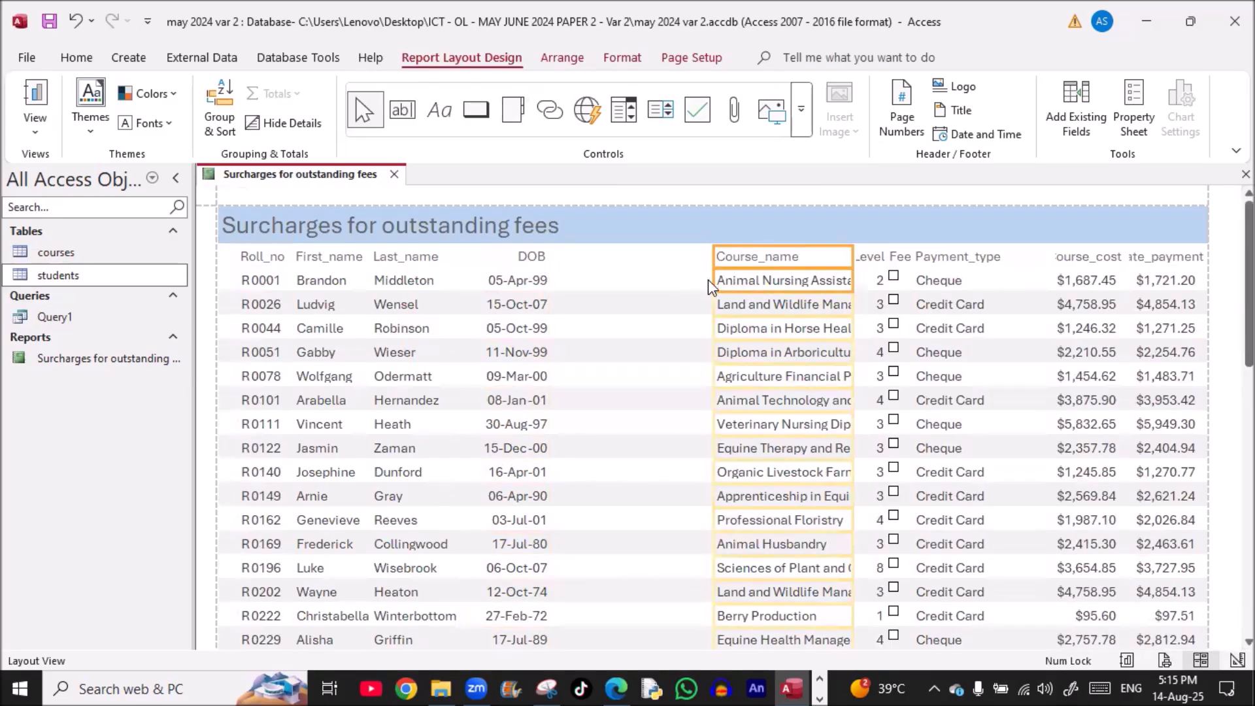
left_click_drag(714, 283, 611, 285)
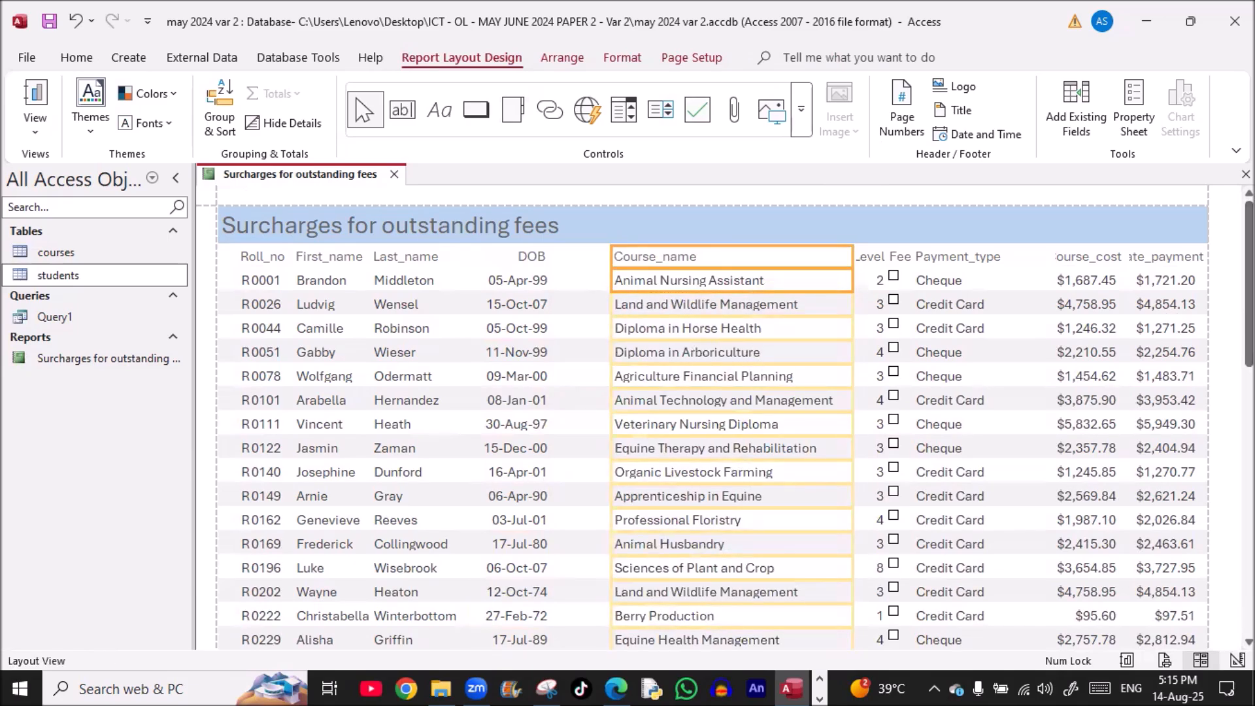
Check the course names through the whole report and move the Course_name column with its heading beside the DOB column
left_click_drag(1250, 283, 1250, 346)
scroll(1149, 411, "down", 7)
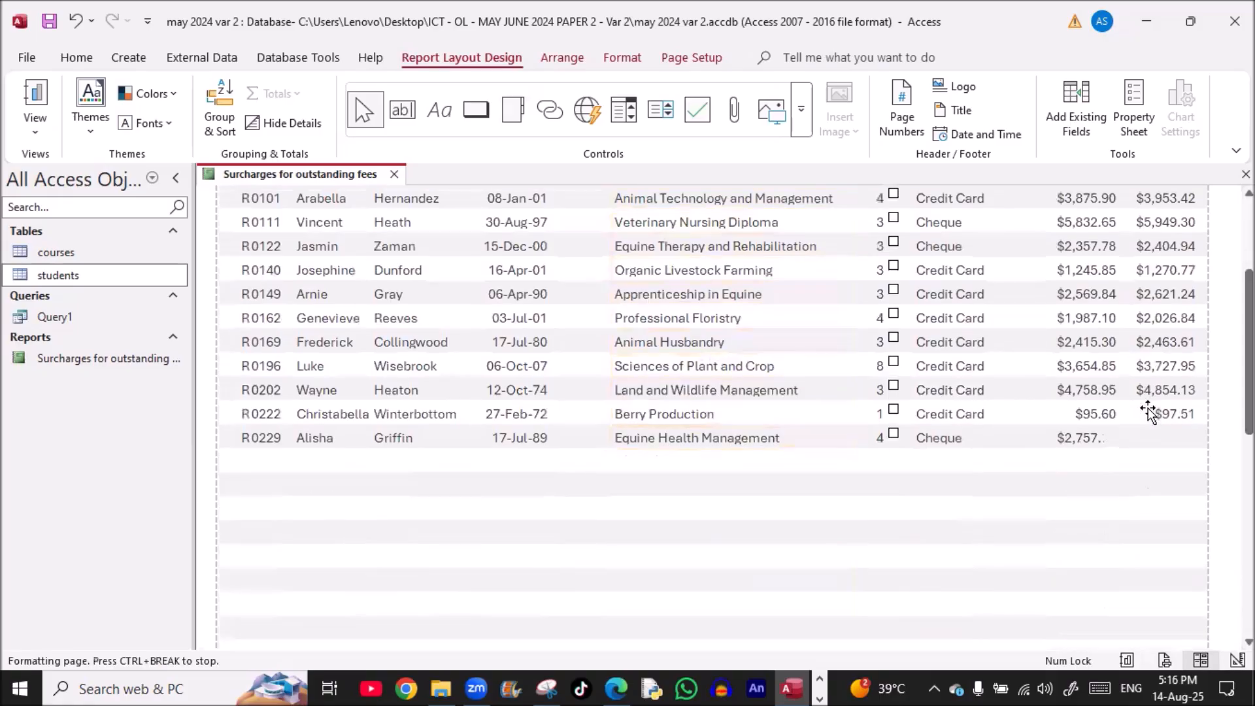
scroll(1149, 411, "down", 1)
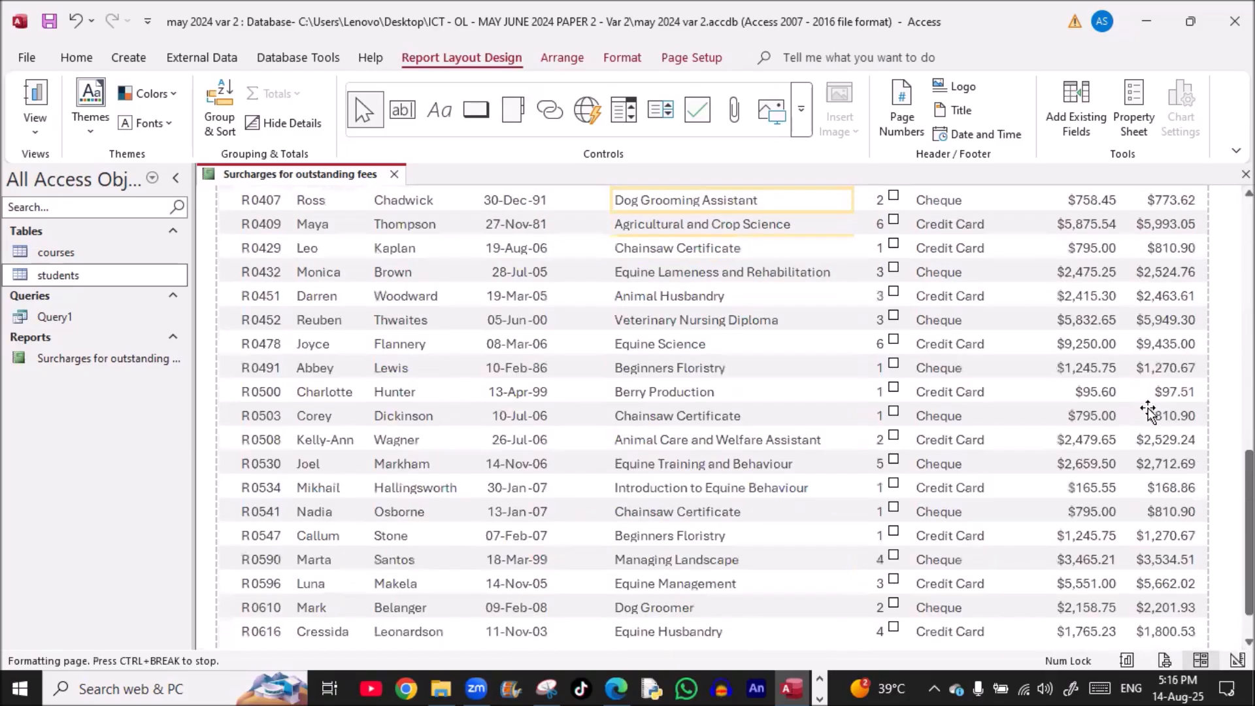
scroll(1148, 411, "down", 2)
scroll(713, 418, "up", 12)
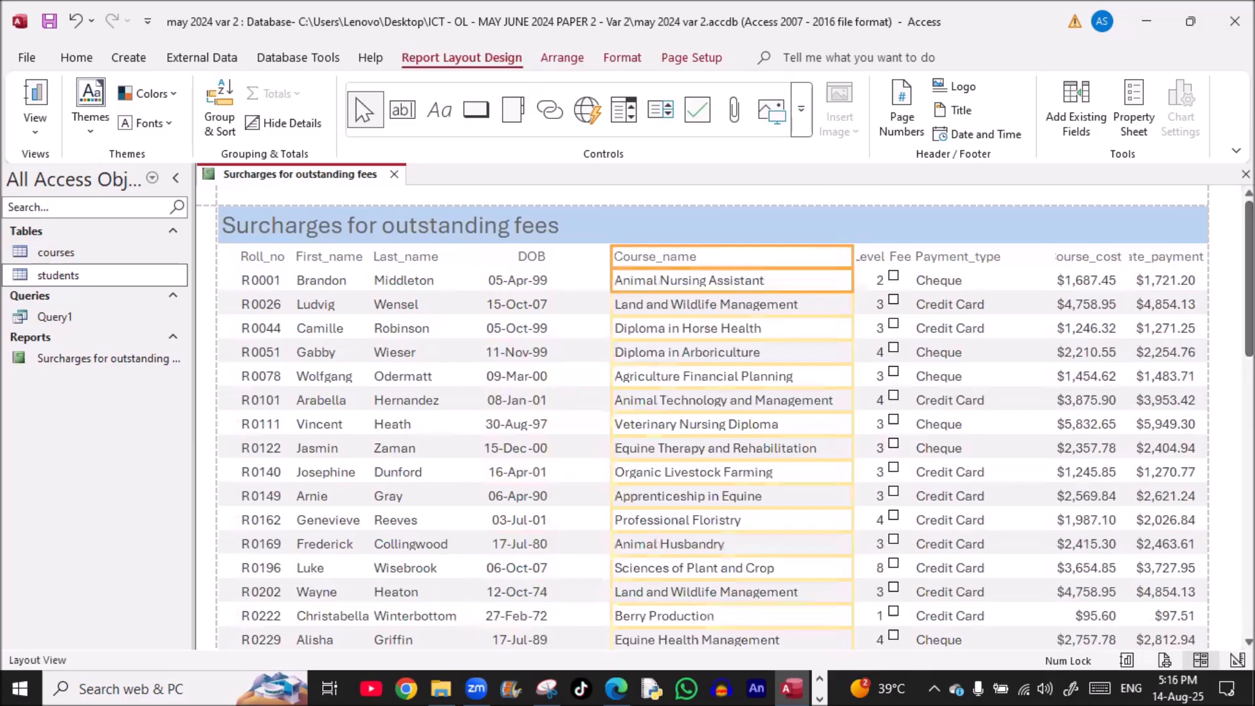
key("Left")
key("Left")
key("Left")
key("Left")
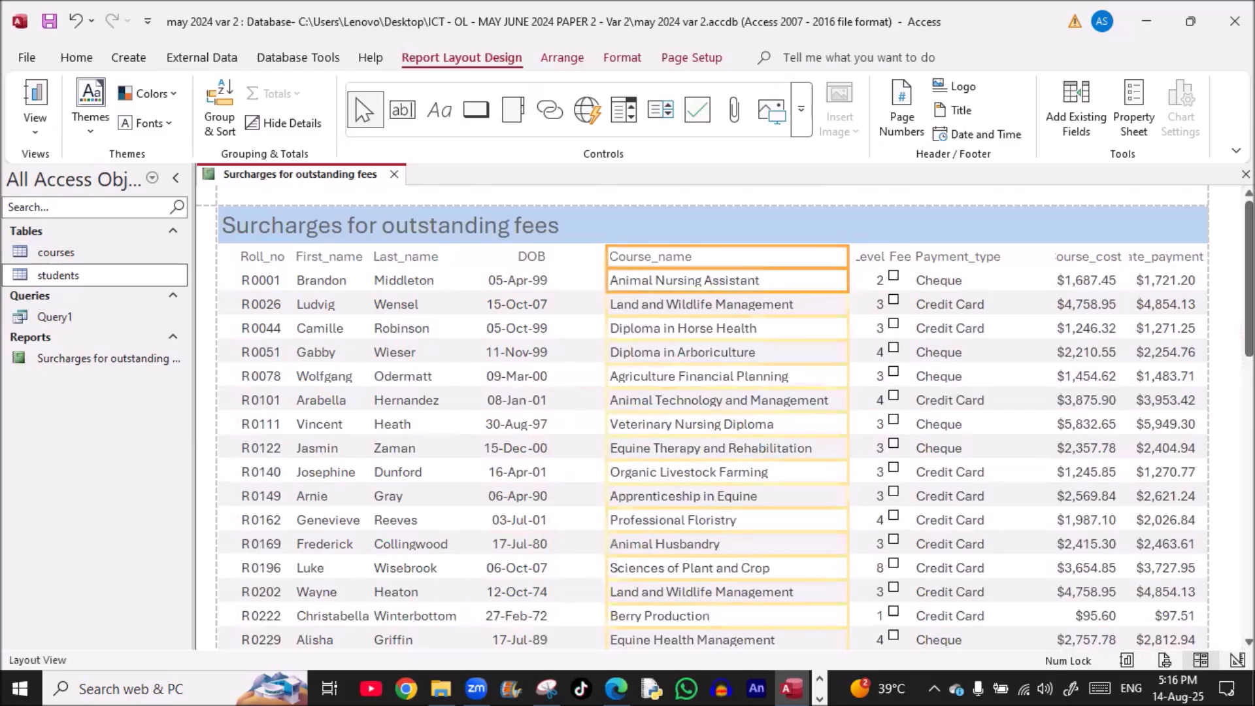
key("Left")
key("Left")
key("Left")
key("Left")
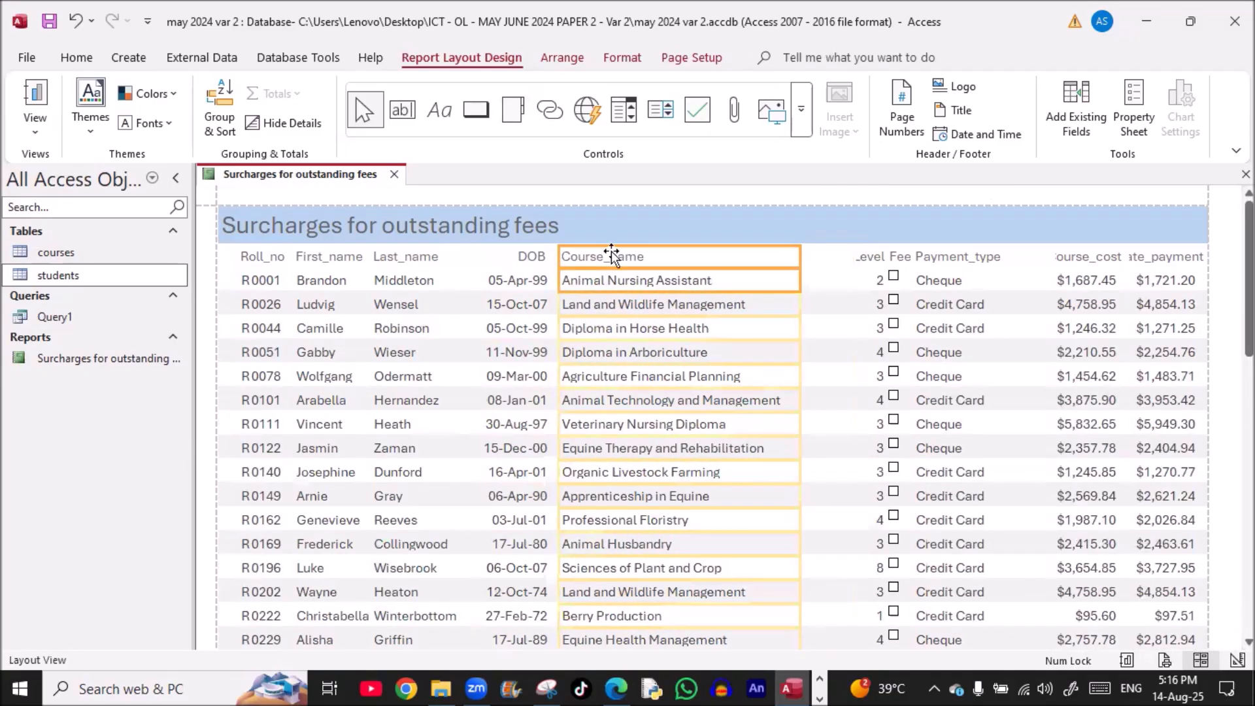
Centre-align the DOB heading and its dates
left_click(528, 258)
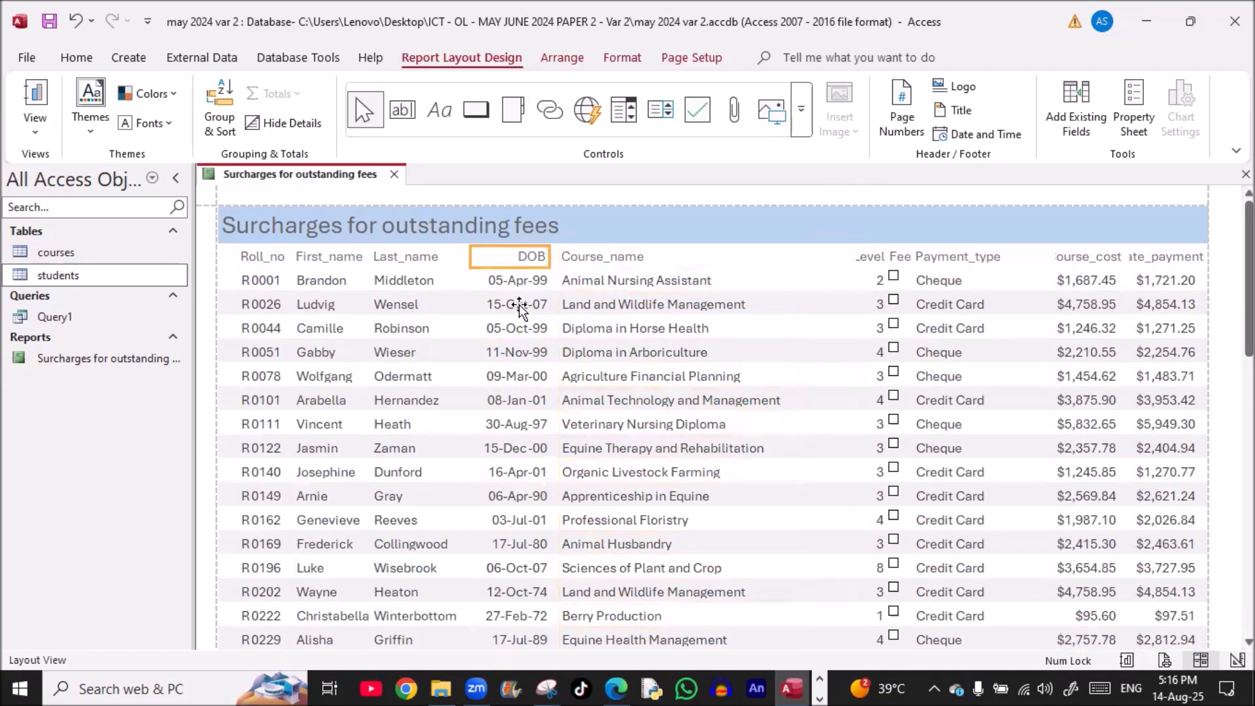
left_click(514, 282)
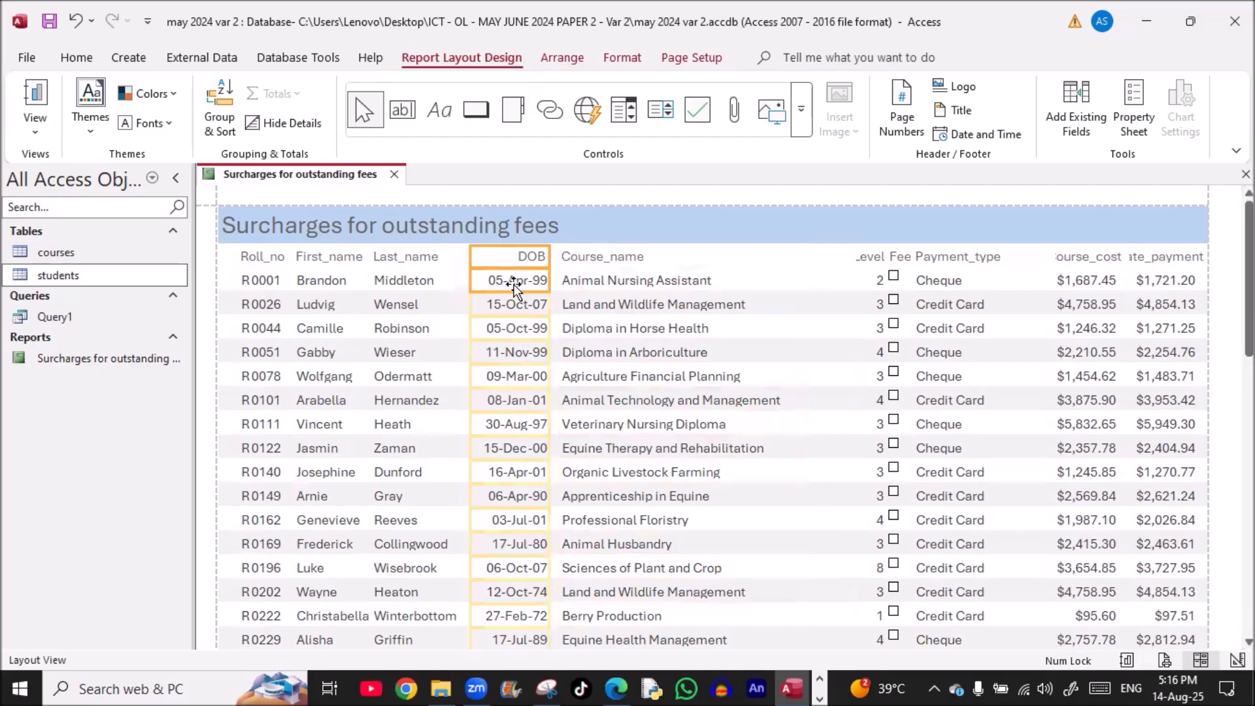
left_click(77, 58)
left_click(1027, 123)
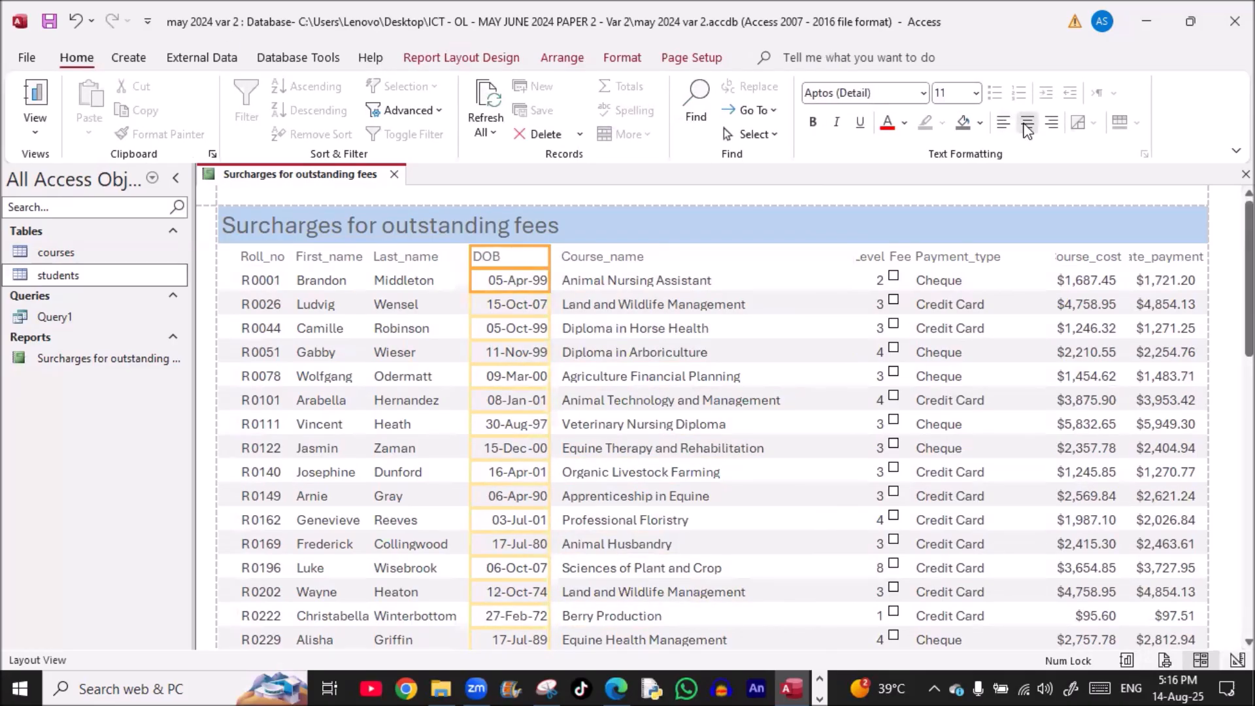
Widen the Level column so its heading shows in full and move it beside the Course_name column
left_click(872, 257)
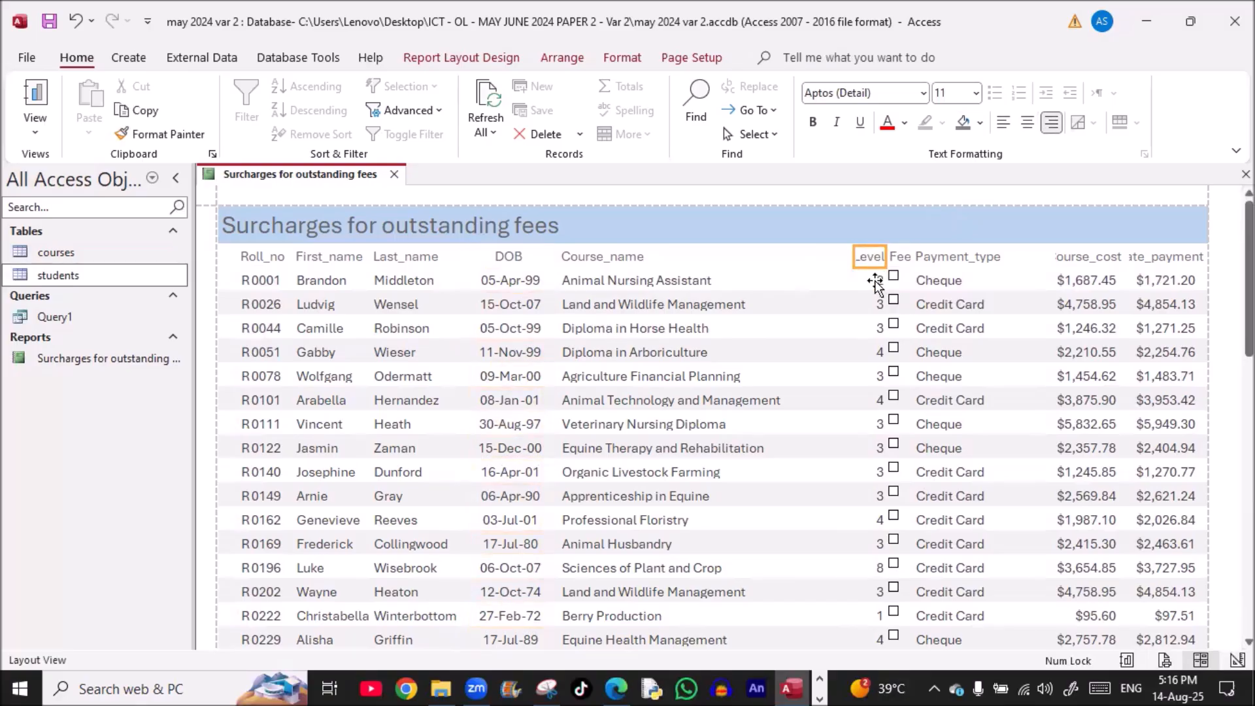
left_click(876, 281)
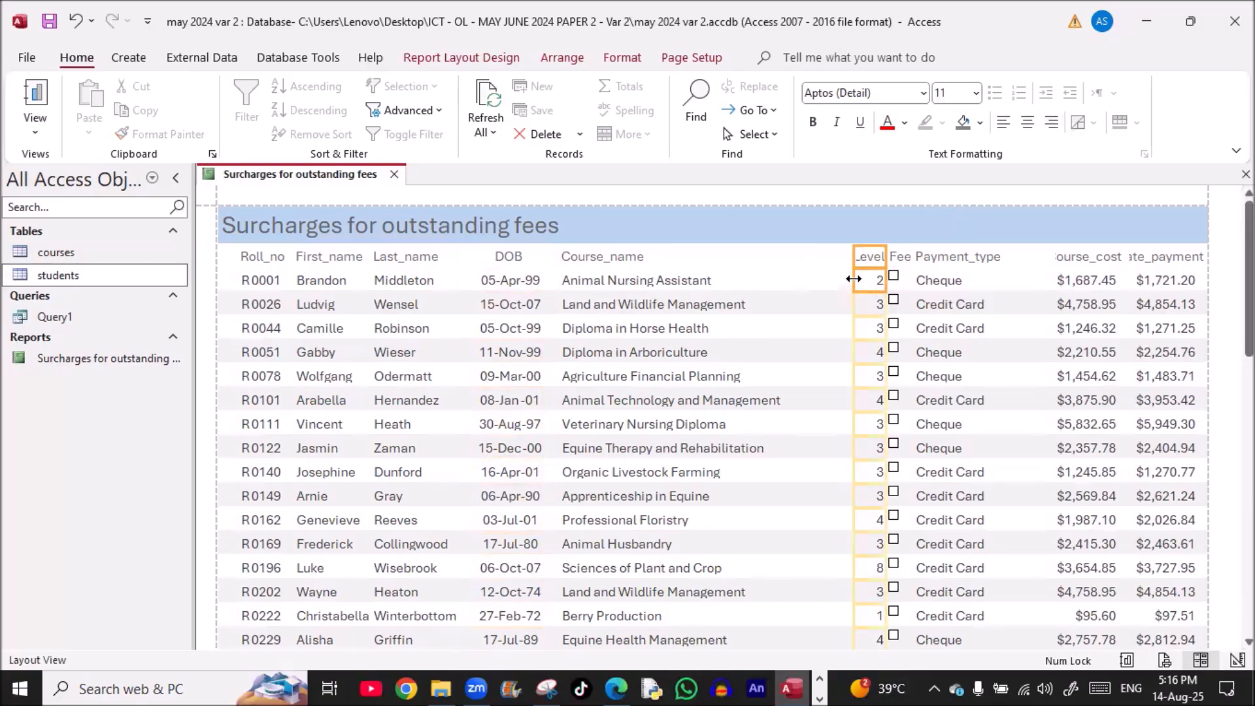
left_click_drag(848, 279, 793, 279)
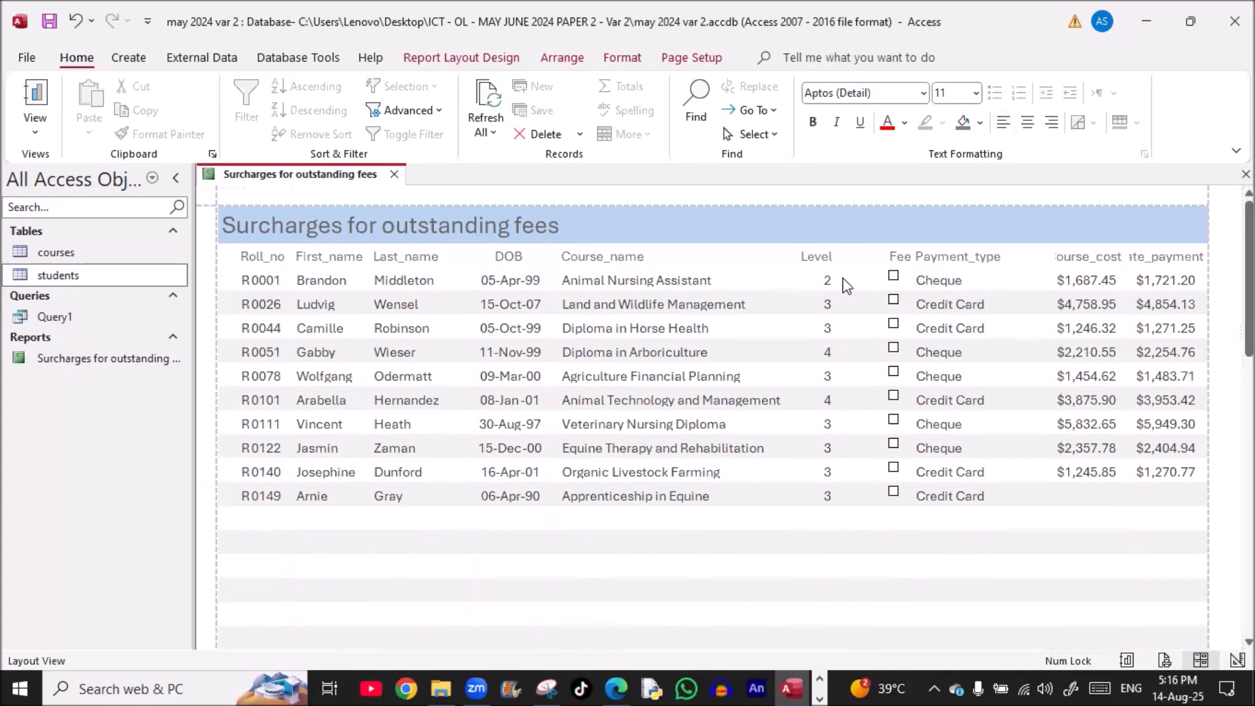
Widen the Fees_paid column and its heading towards the Level column so the heading shows in full
left_click(898, 256)
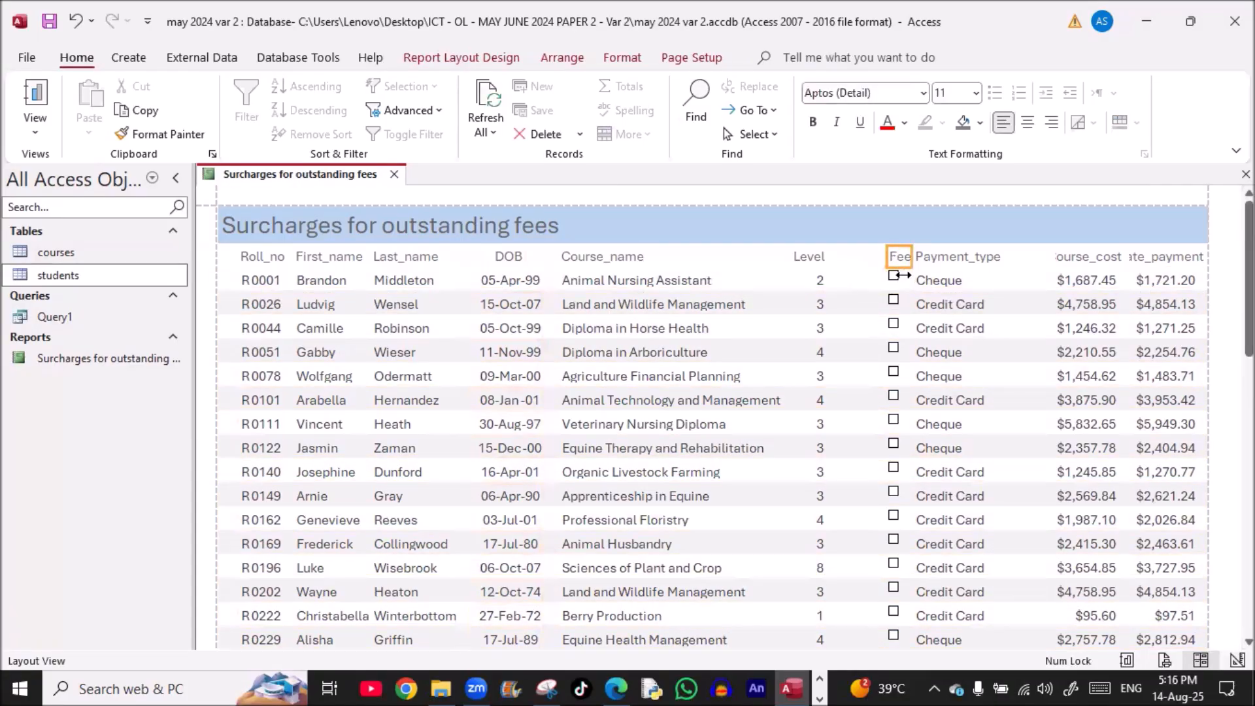
left_click(894, 277)
left_click_drag(888, 255, 872, 258)
left_click(1027, 125)
left_click(1028, 129)
left_click_drag(873, 257, 841, 260)
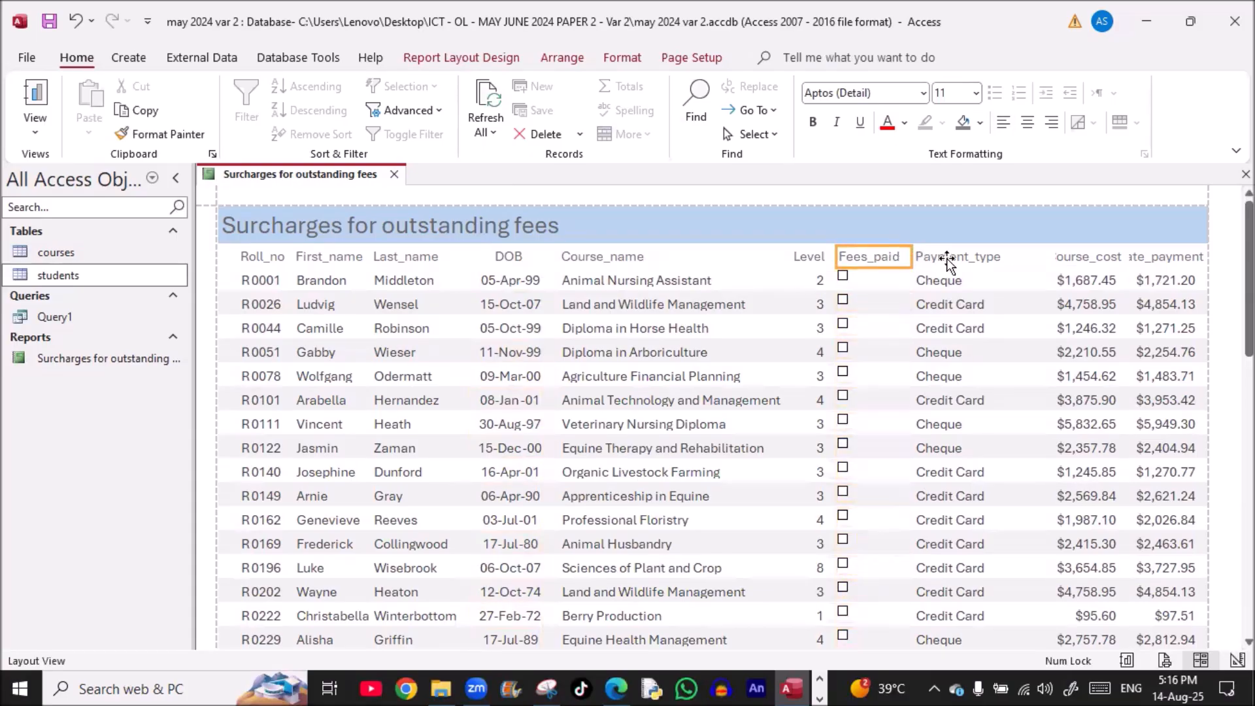
Narrow the Payment_type column and its heading to fit their contents
left_click(949, 259)
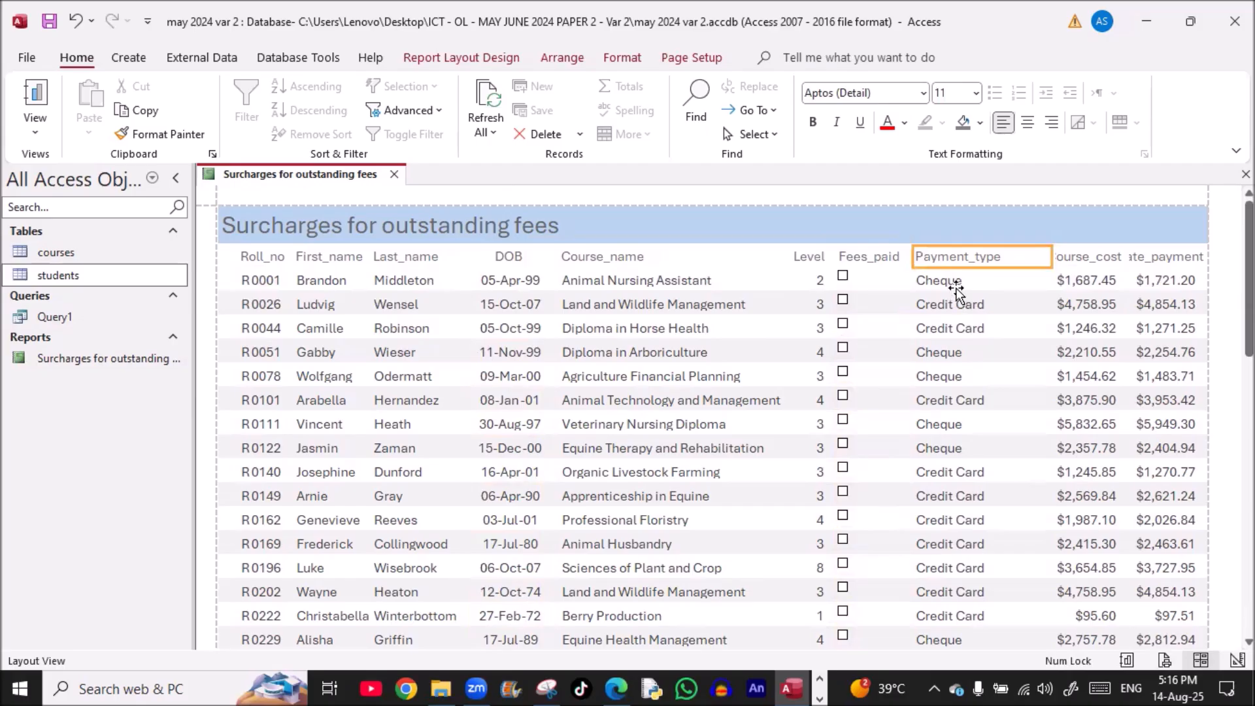
left_click(956, 288)
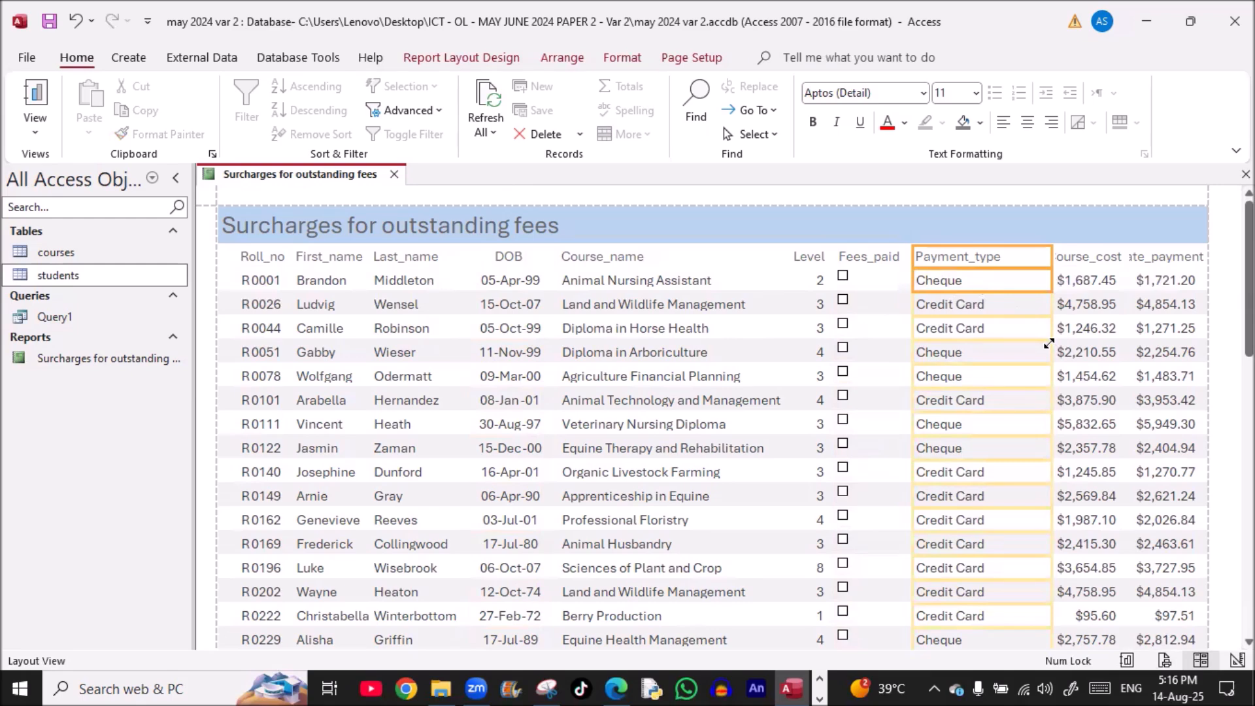
left_click_drag(1048, 349, 1010, 354)
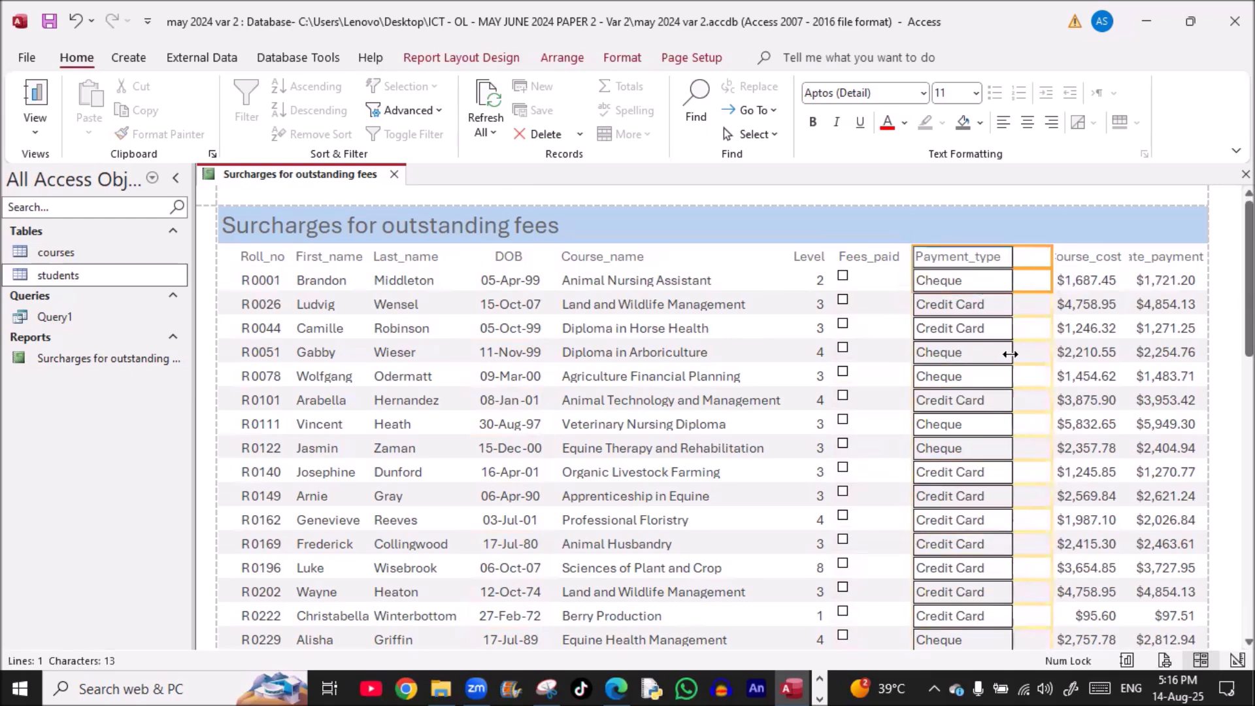
Widen the Course_cost column so its heading shows in full and move it beside the Payment_type column
left_click(1084, 258)
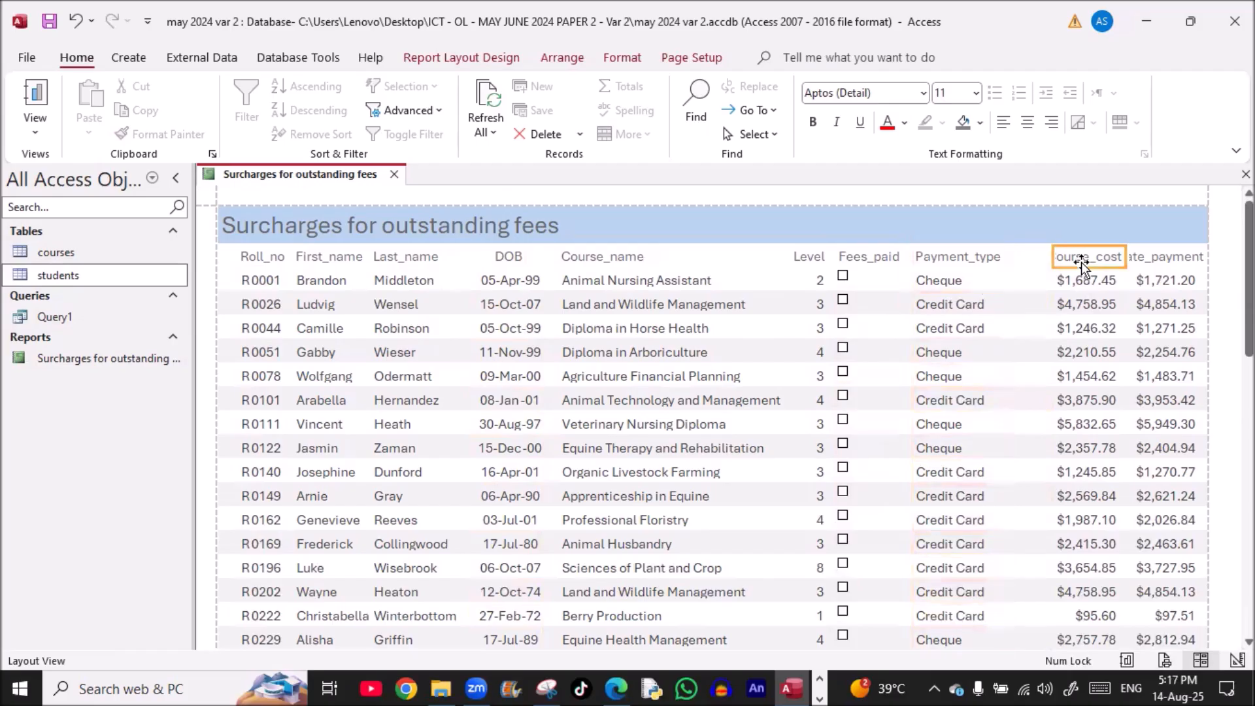
left_click(1058, 280)
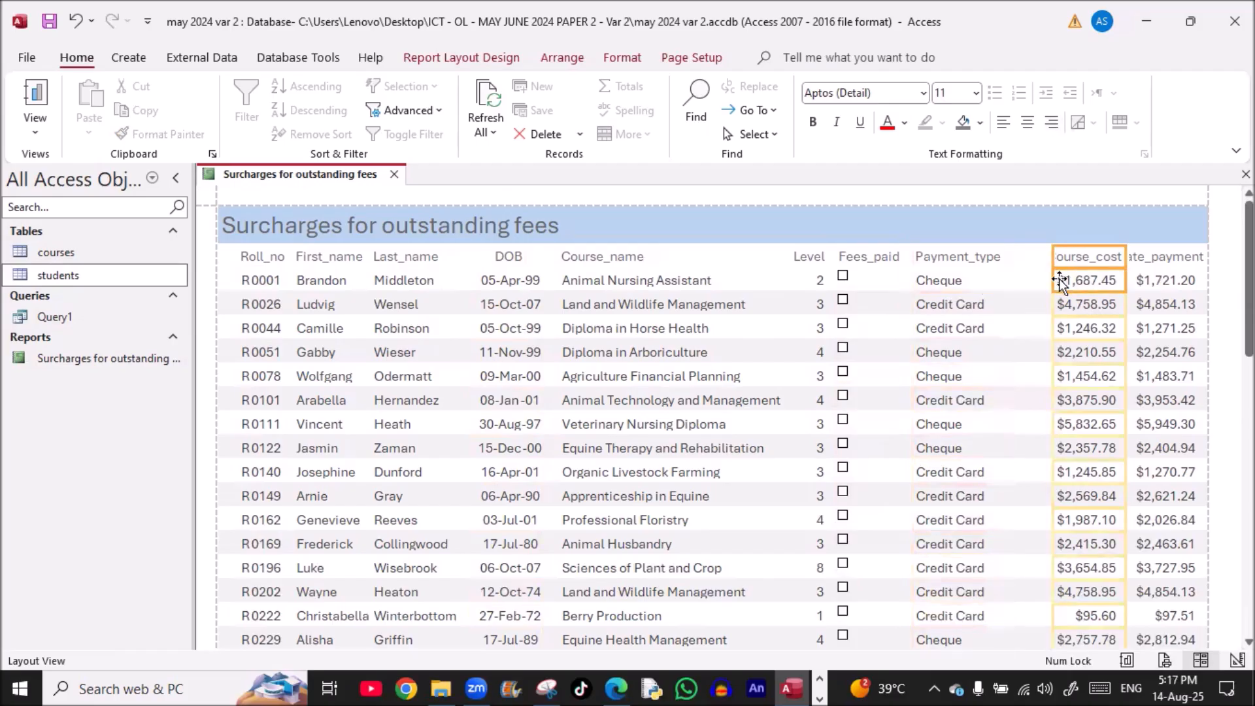
left_click_drag(1055, 274, 1041, 275)
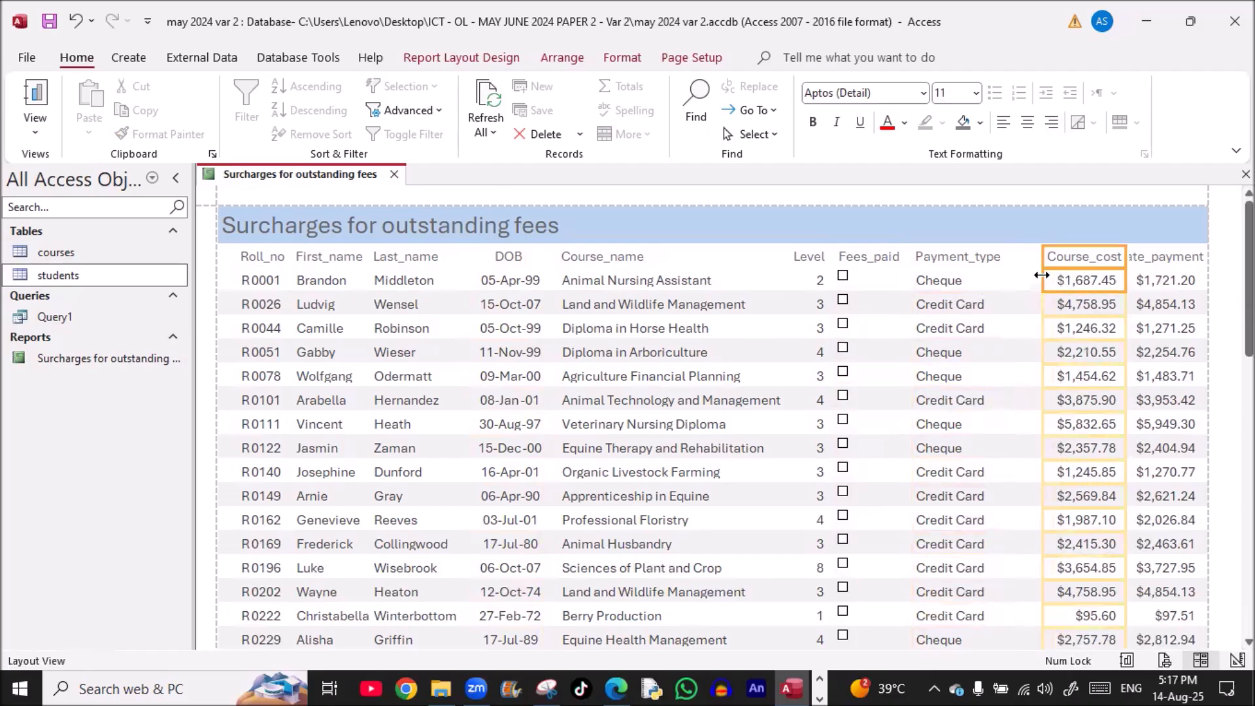
key("Left")
key("Left")
key("Left")
key("Left")
key("Left")
key("Left")
key("Left")
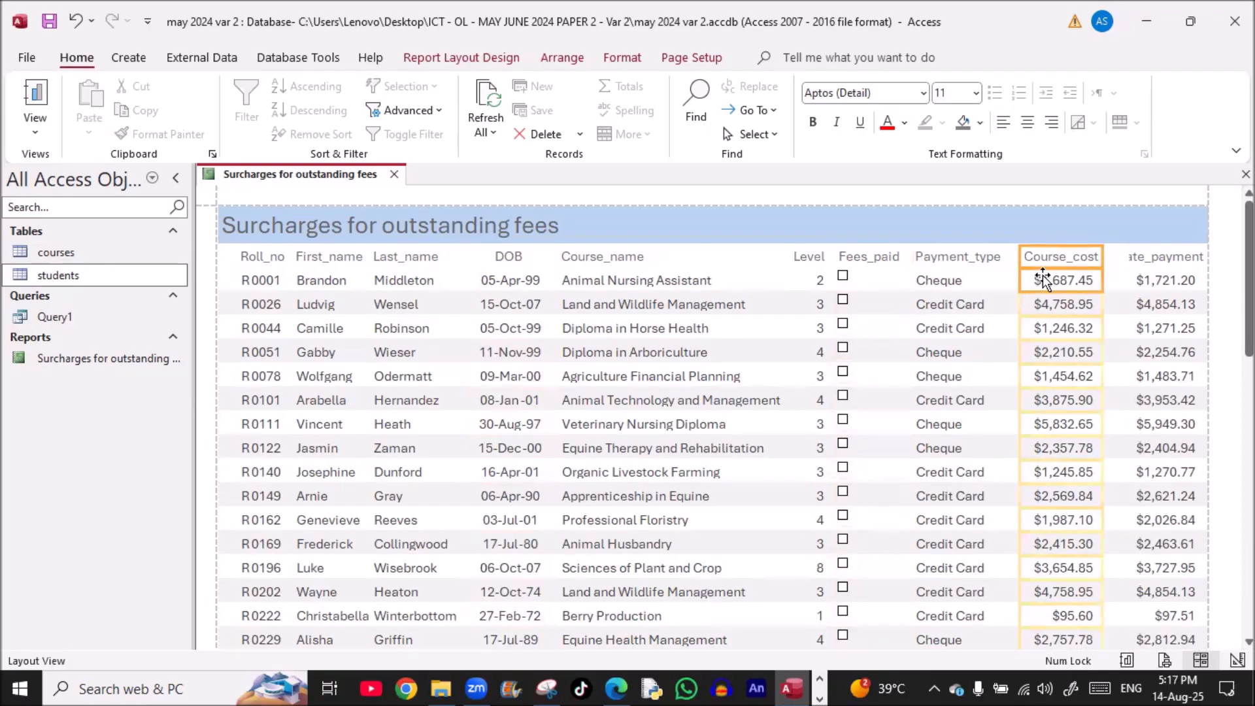
Widen the Late_payment column so its heading shows in full and keep it inside the report's edge
left_click(1139, 259)
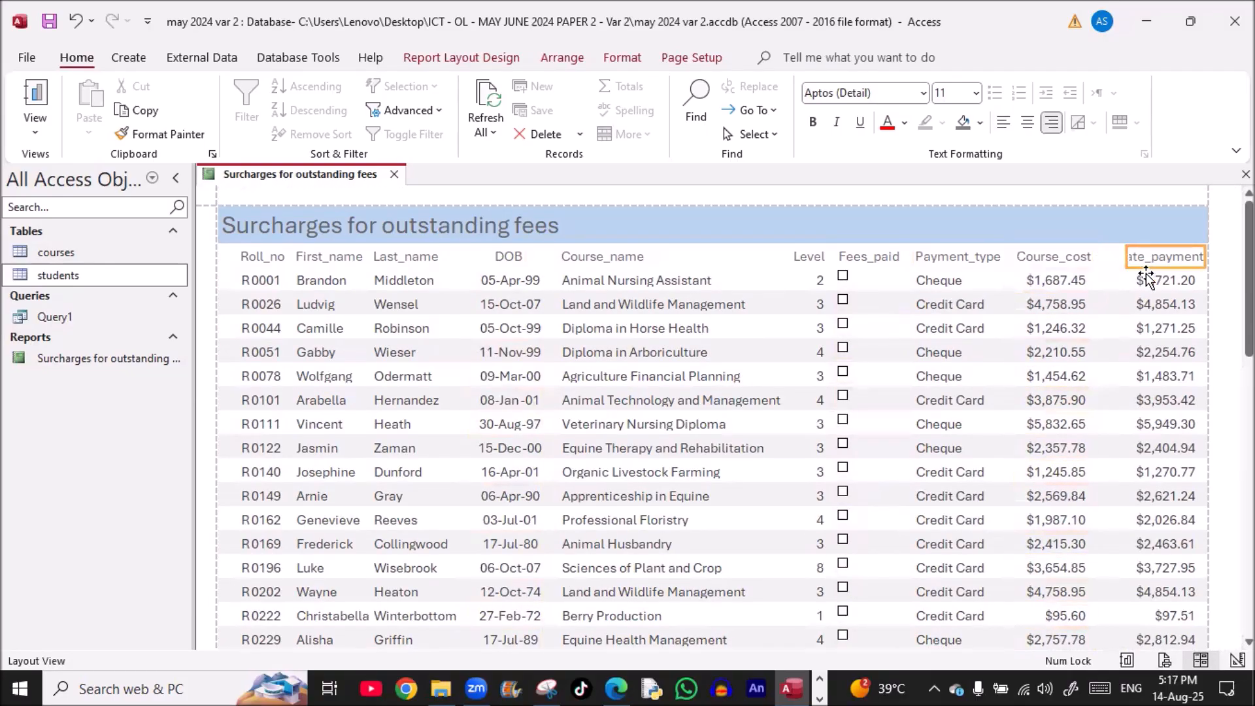
left_click(1145, 279, "shift")
left_click_drag(1131, 259, 1117, 260)
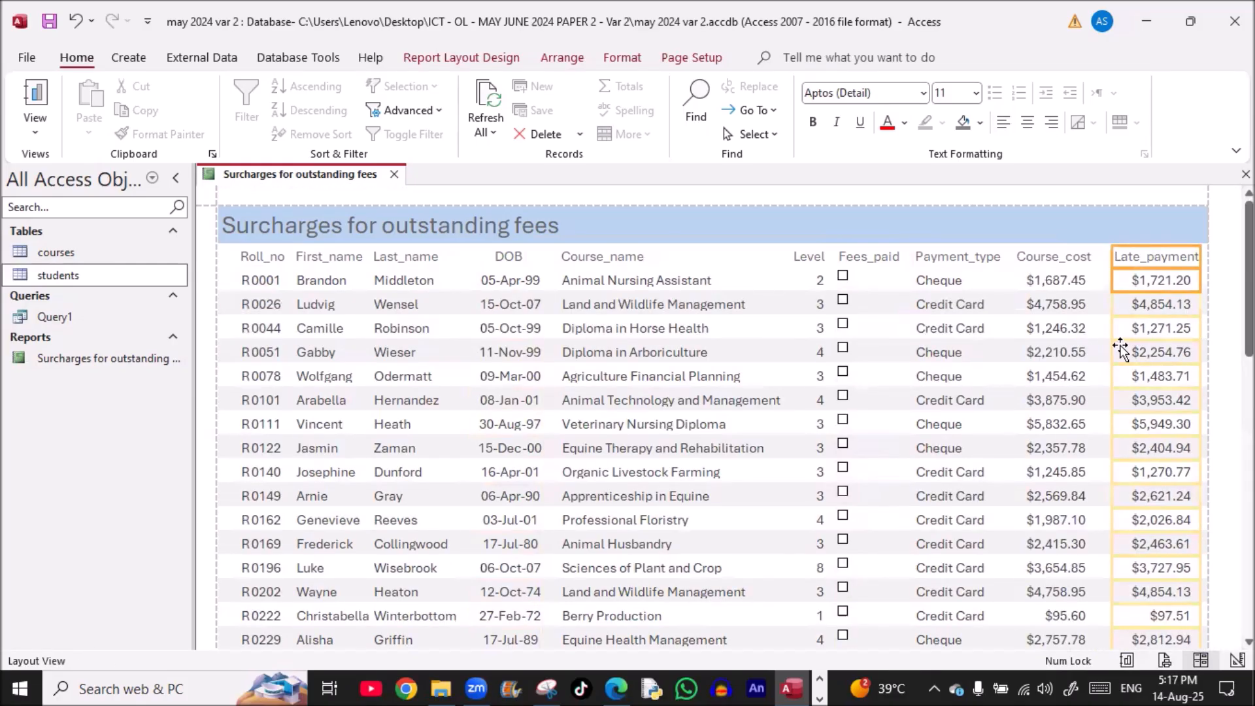
left_click(1216, 304)
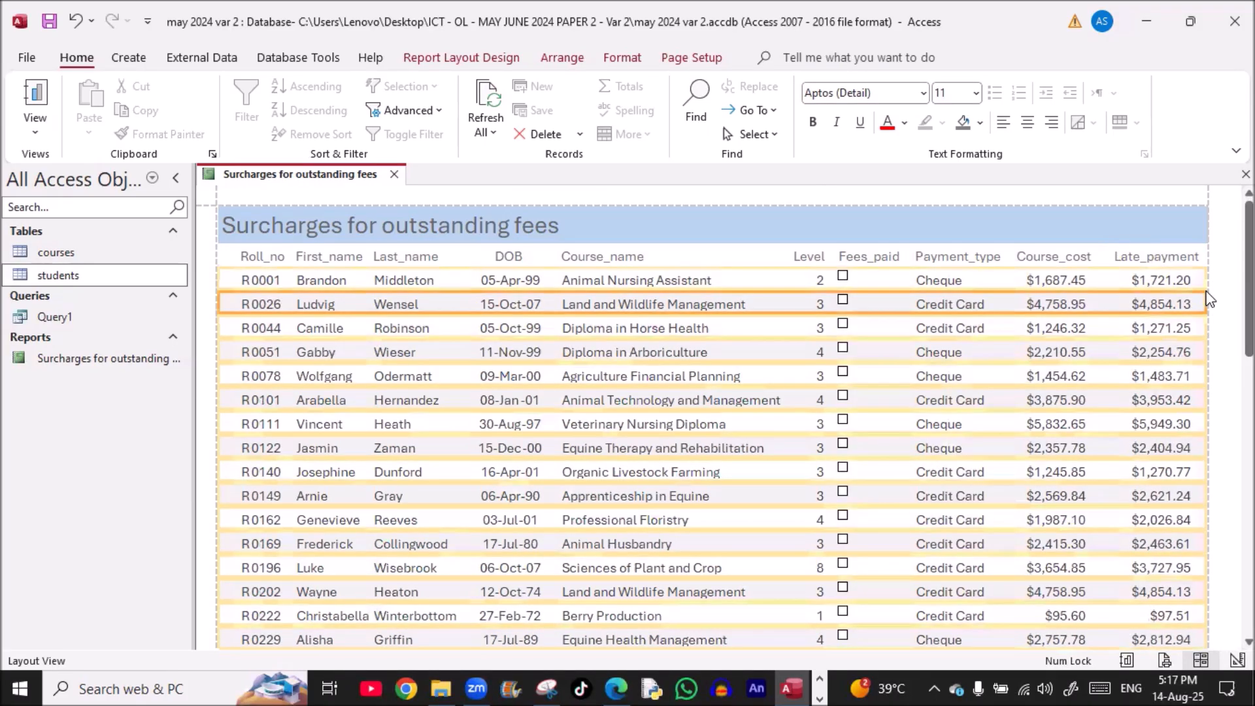
left_click(1213, 256)
left_click(1210, 272)
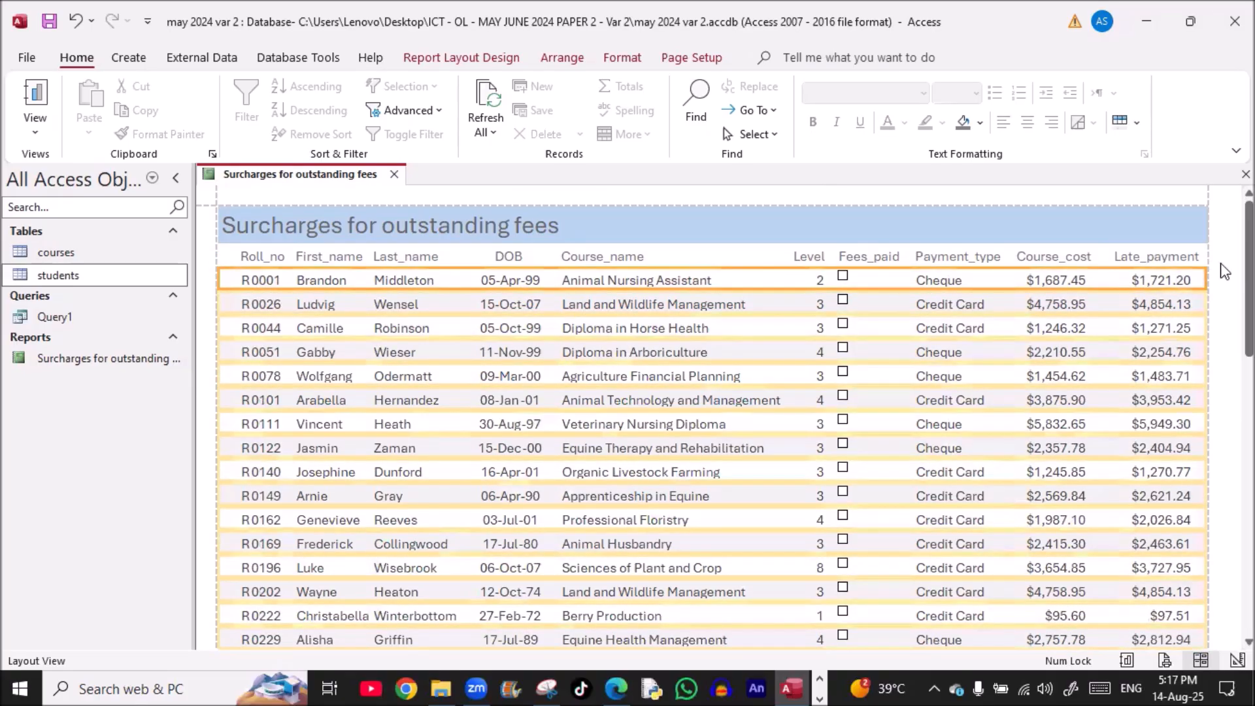
Stretch the title "Surcharges for outstanding fees" across the full width of the report header and centre it
left_click(412, 235)
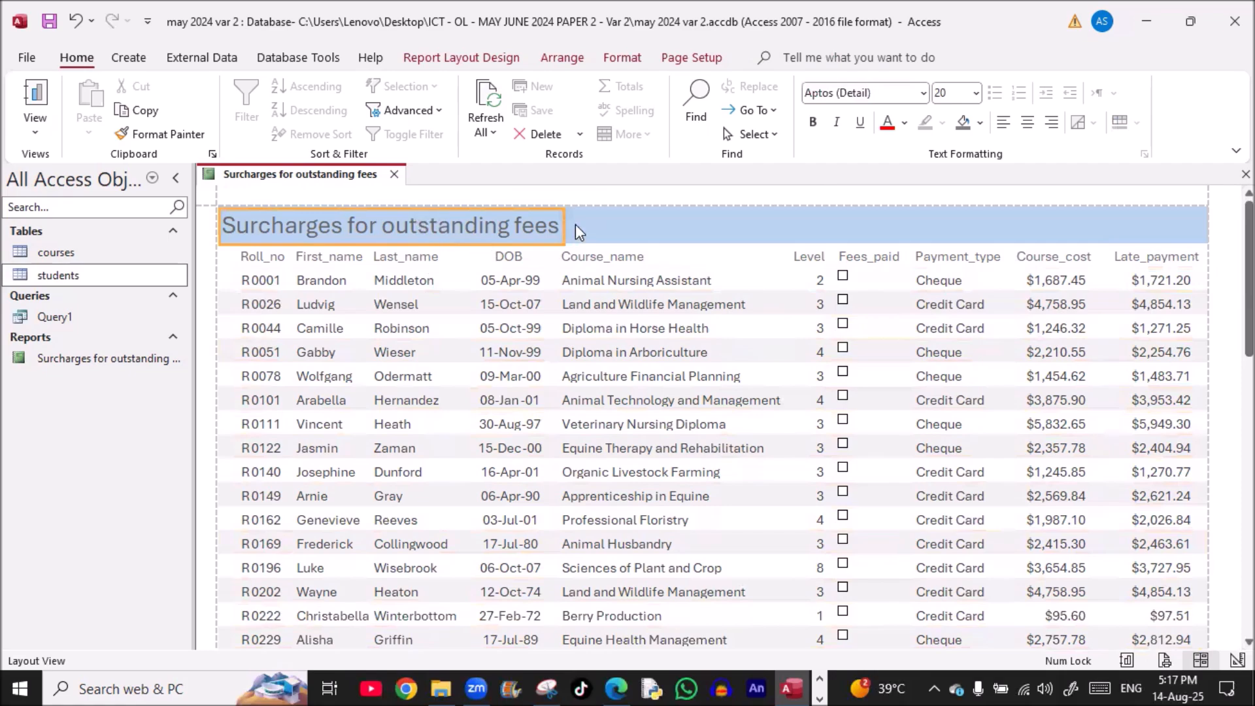
left_click_drag(564, 232, 1201, 236)
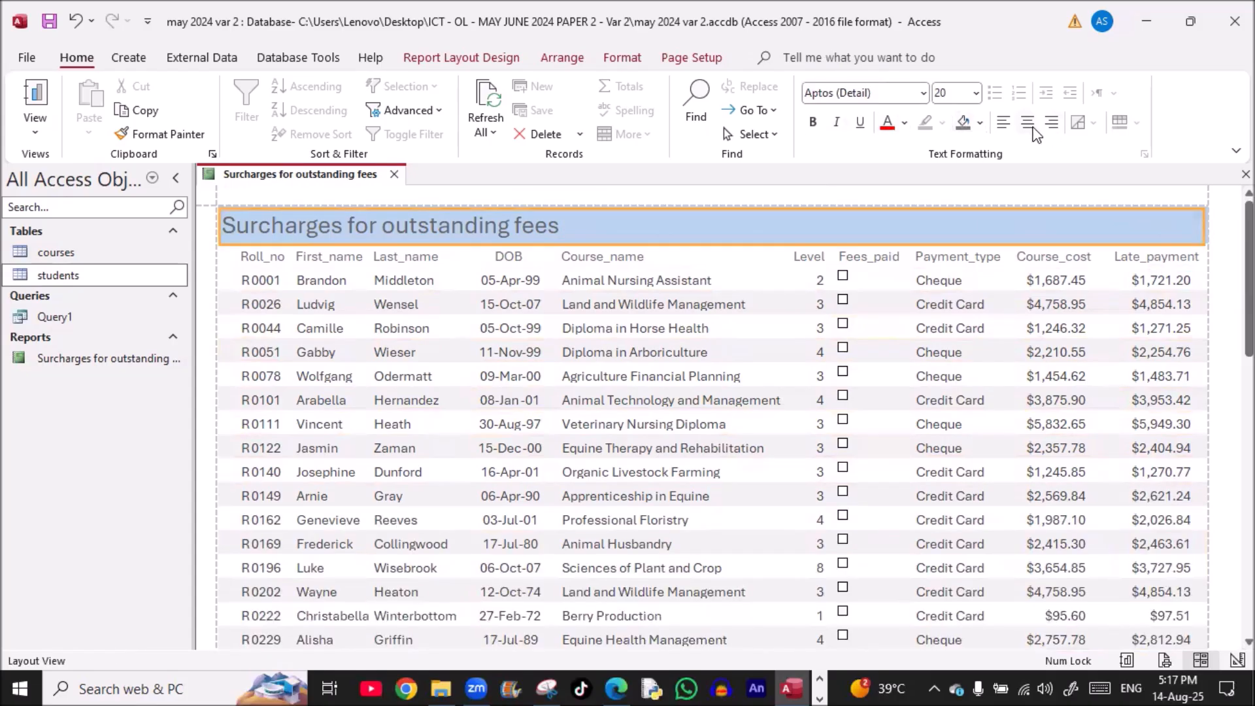
left_click(1034, 133)
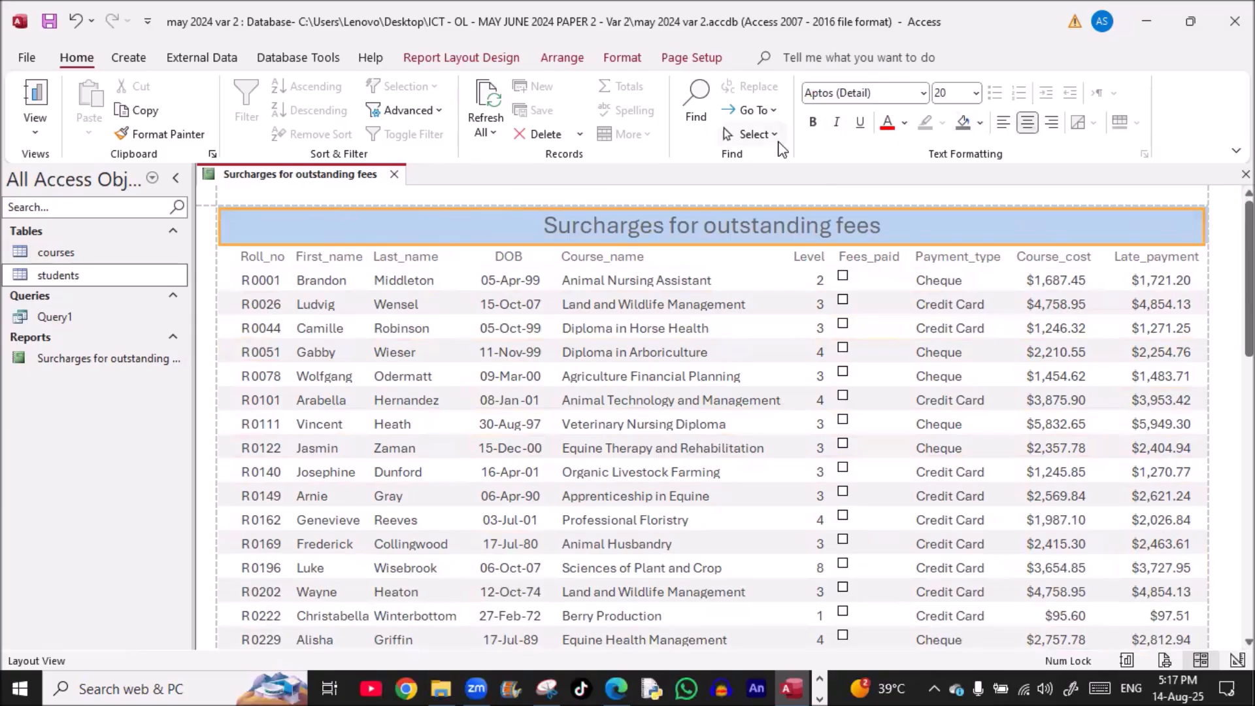
Format the report title as bold, size 22, in black
left_click(813, 123)
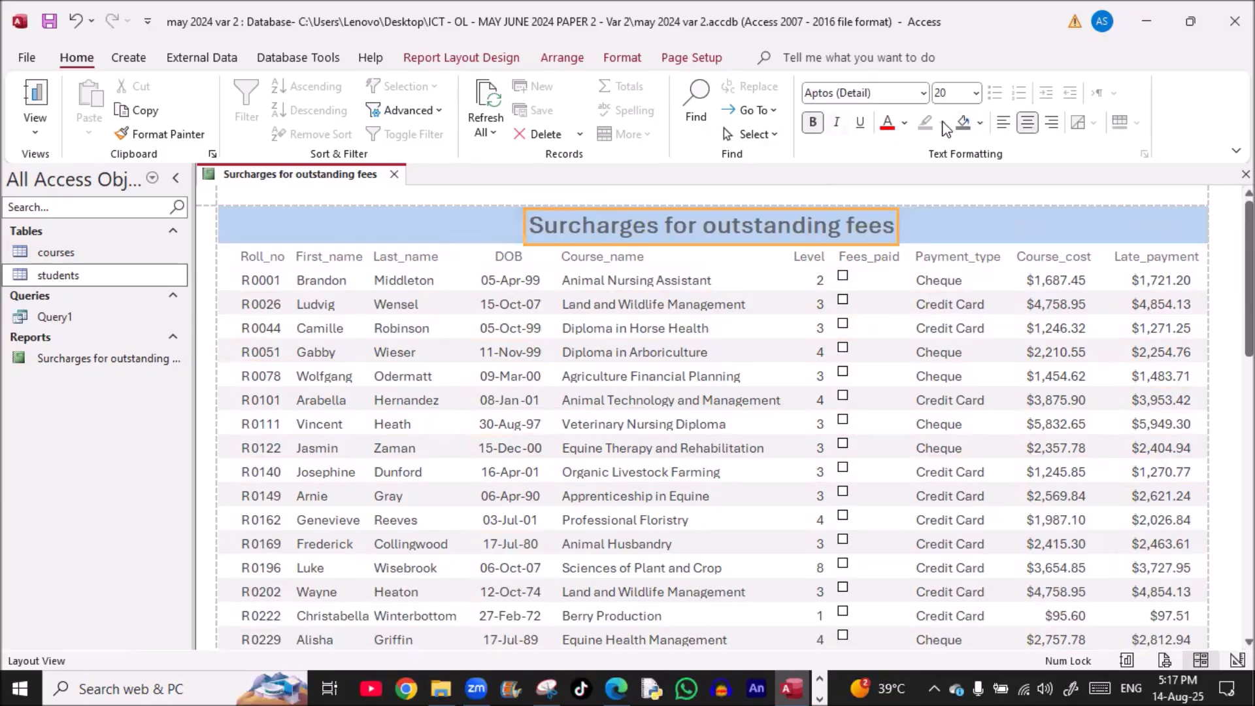
left_click(976, 95)
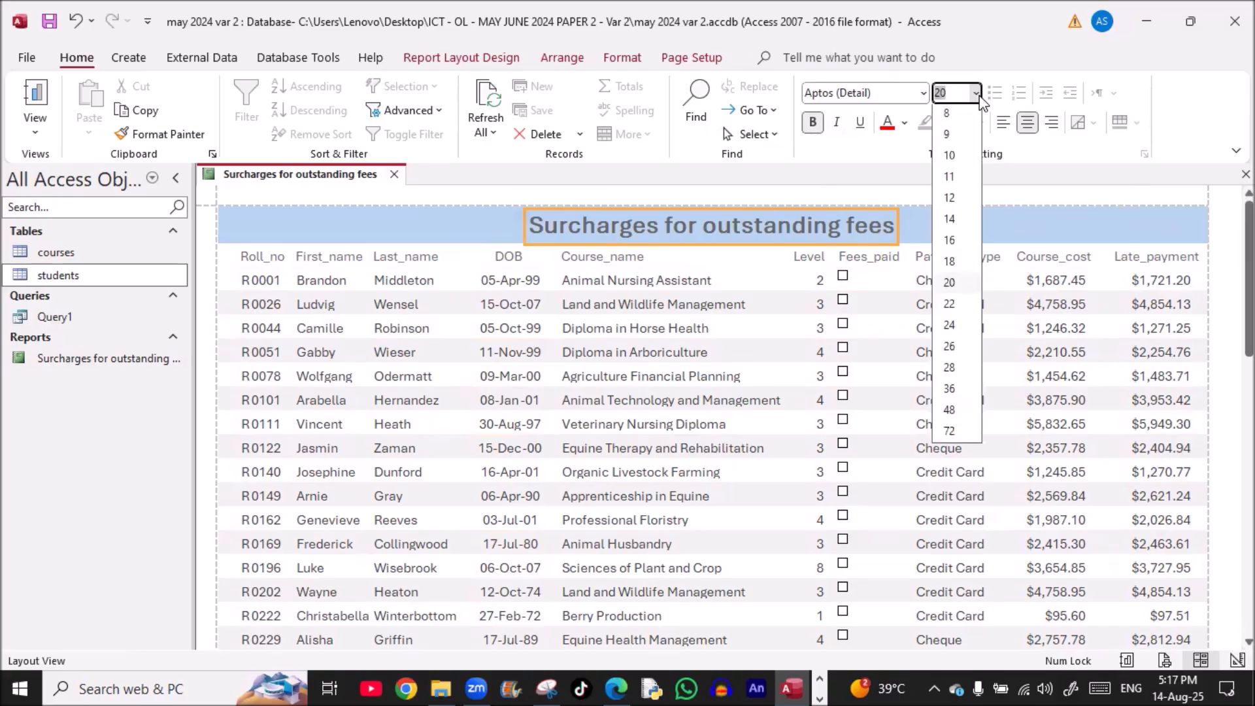
left_click(955, 283)
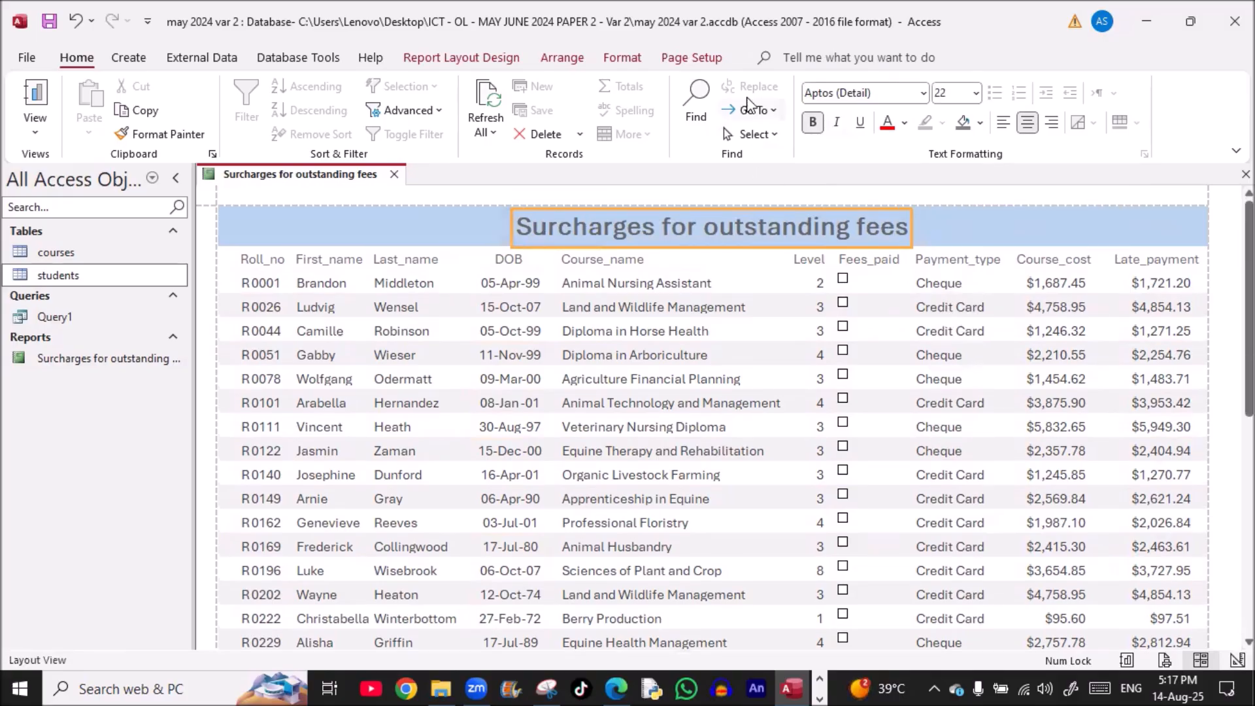
left_click(905, 123)
left_click(897, 149)
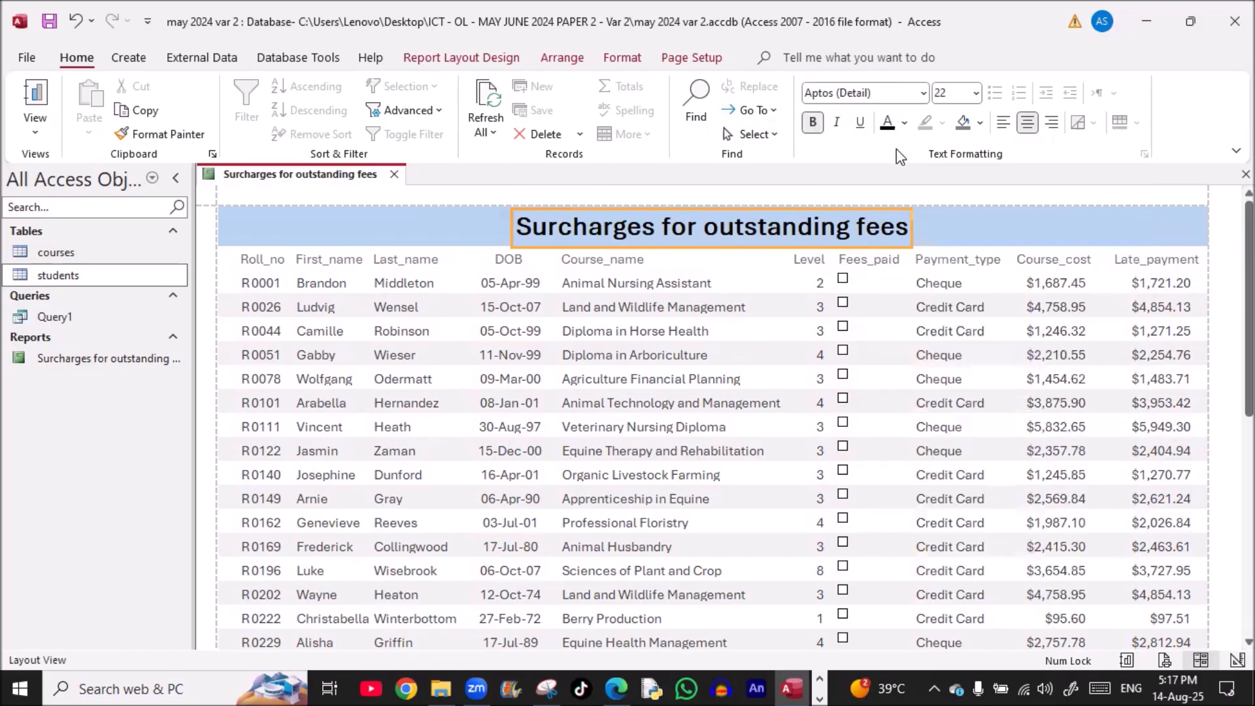
left_click(712, 284)
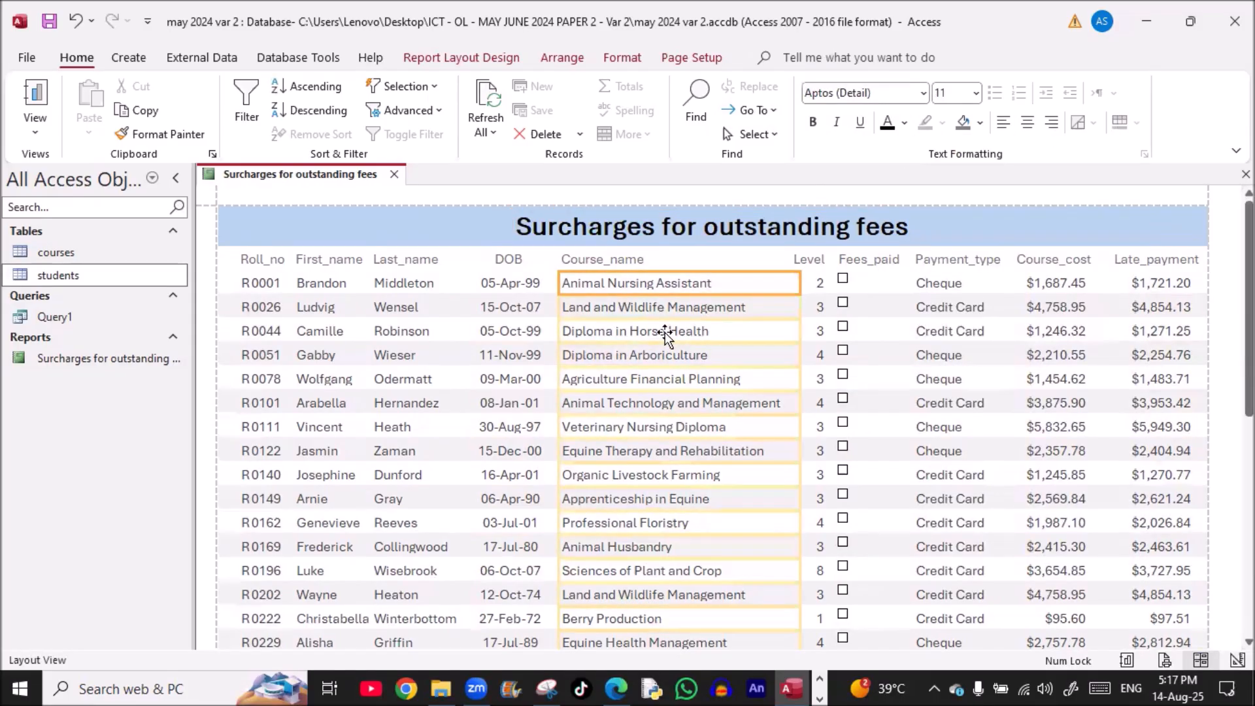
Show the report in Design View and delete the date and page number controls from the Page Footer
right_click(322, 175)
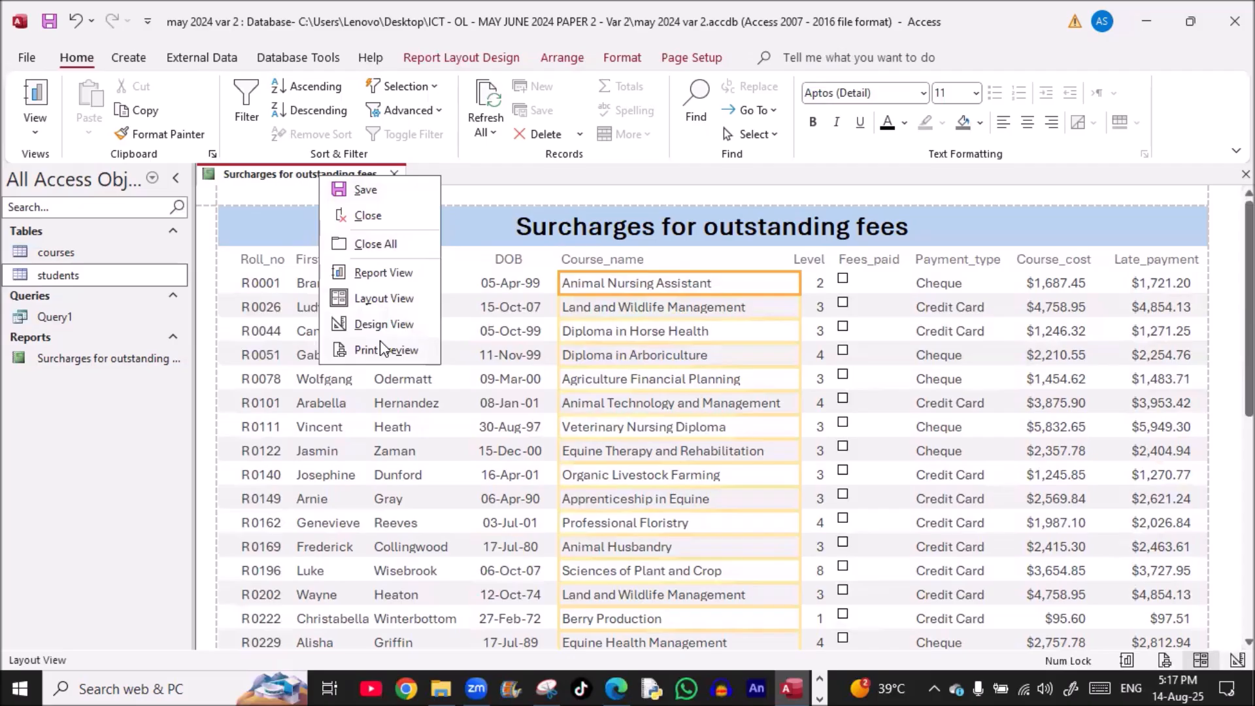
left_click(383, 324)
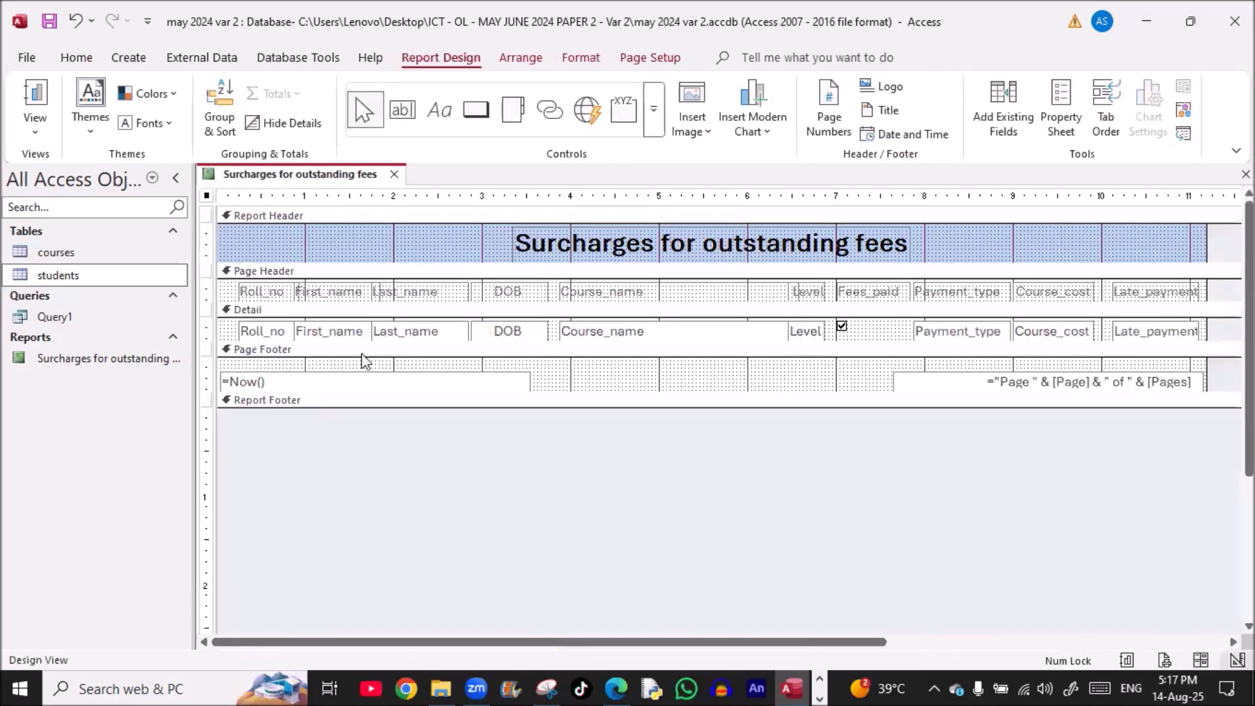
left_click_drag(454, 458, 1061, 362)
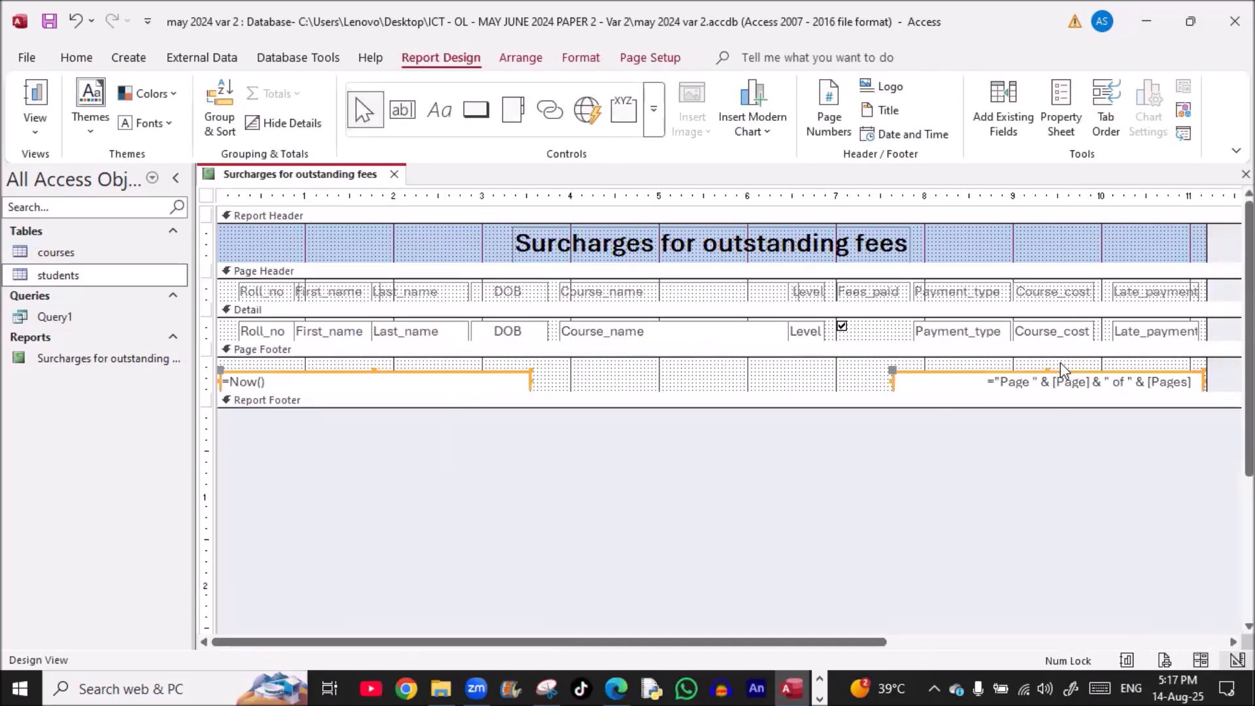
key("Delete")
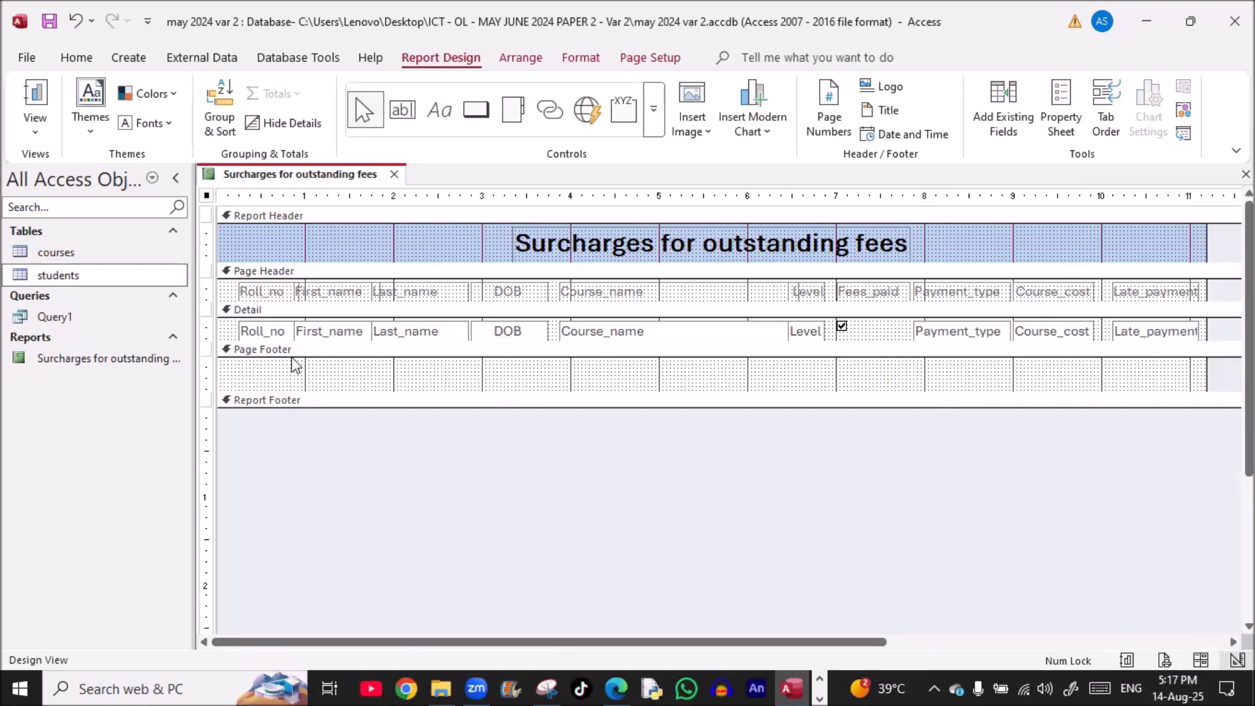
Add a Page Footer label holding the candidate's name, centre number and candidate number, and check the report in print preview
left_click(434, 112)
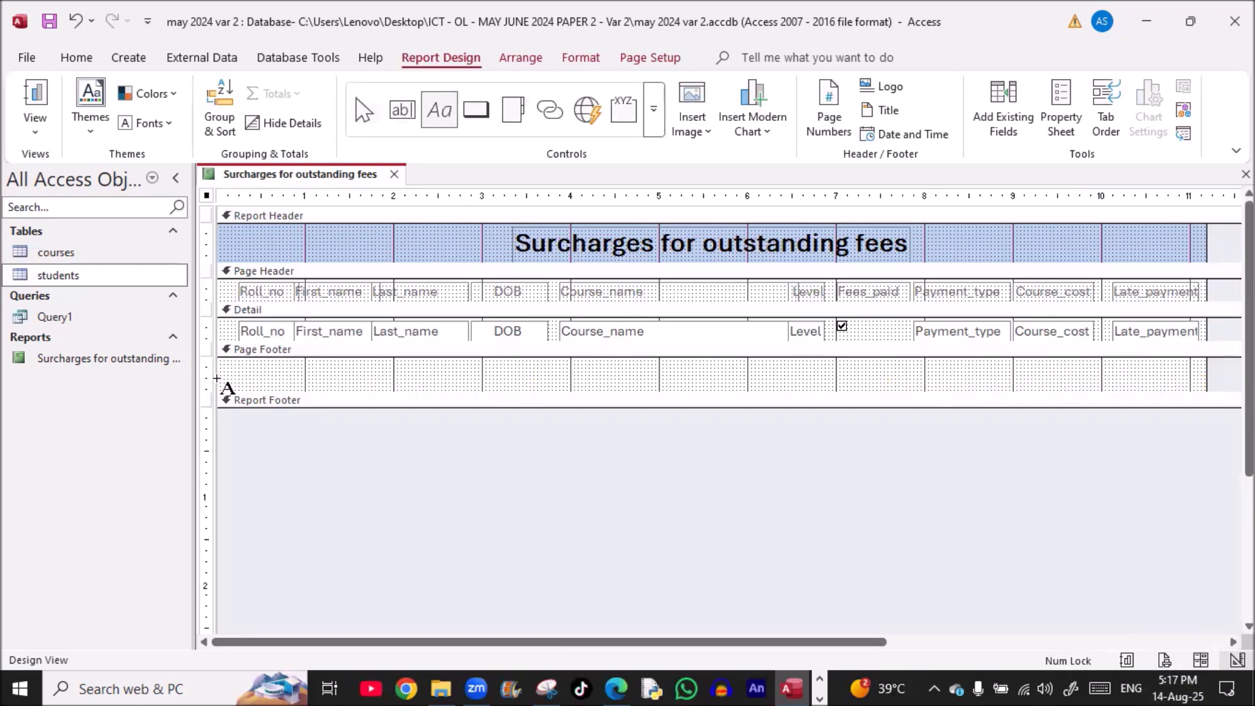
left_click_drag(228, 364, 468, 386)
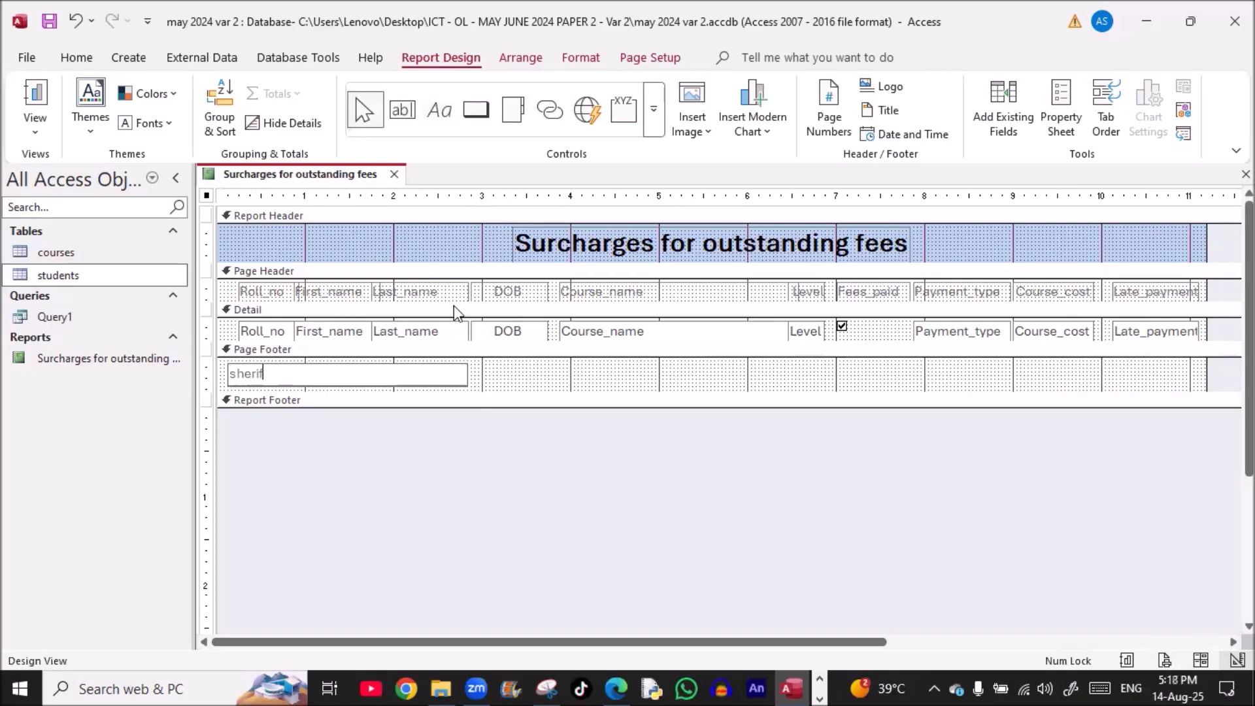
type("sherif,777,4444")
left_click(369, 441)
right_click(295, 177)
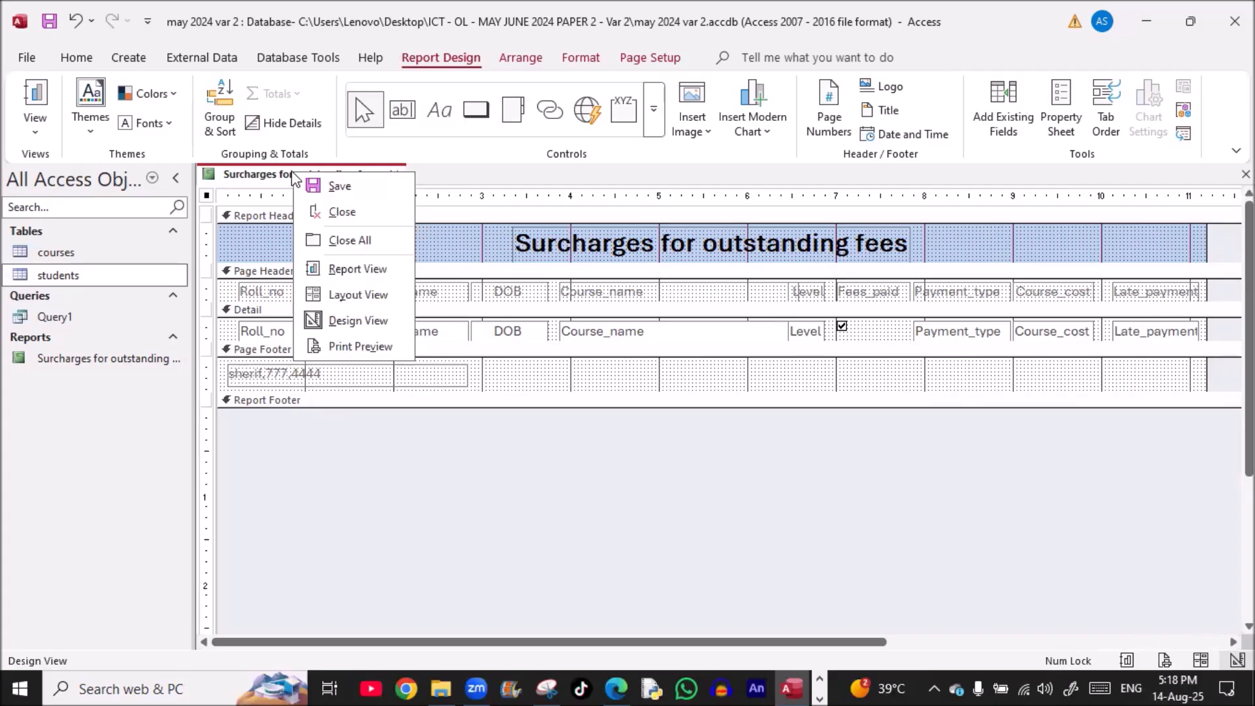
left_click(336, 343)
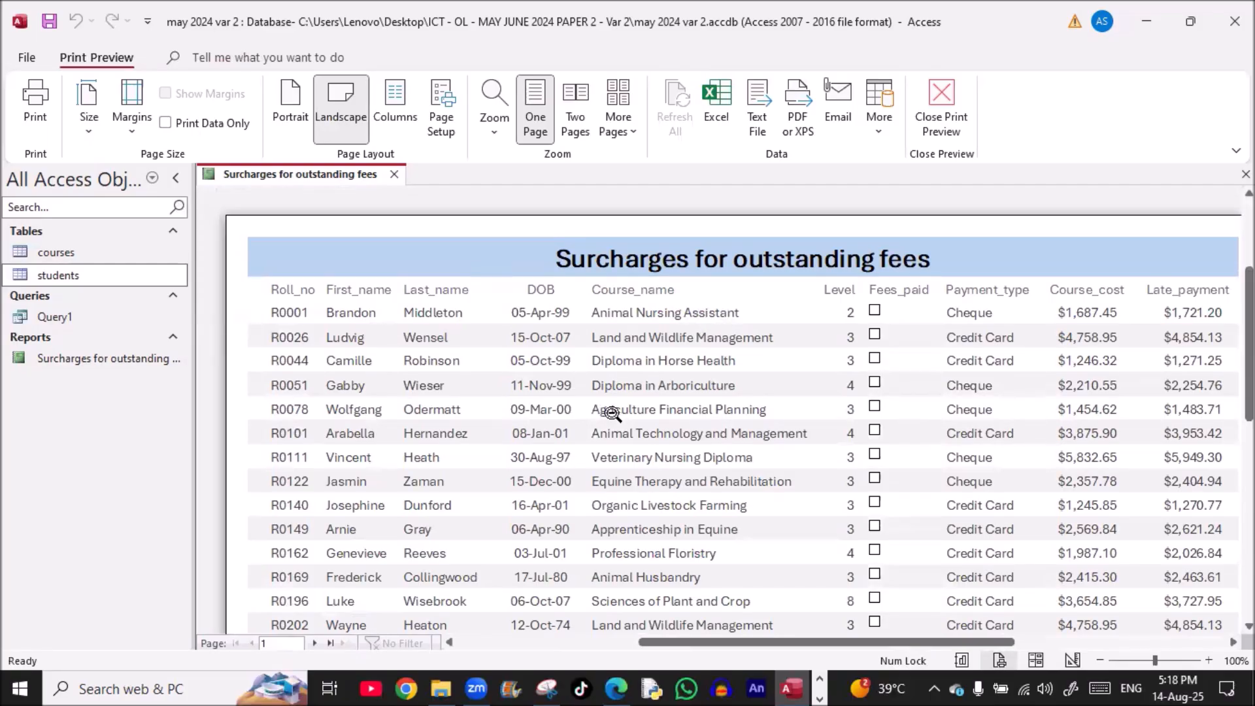
key("Escape")
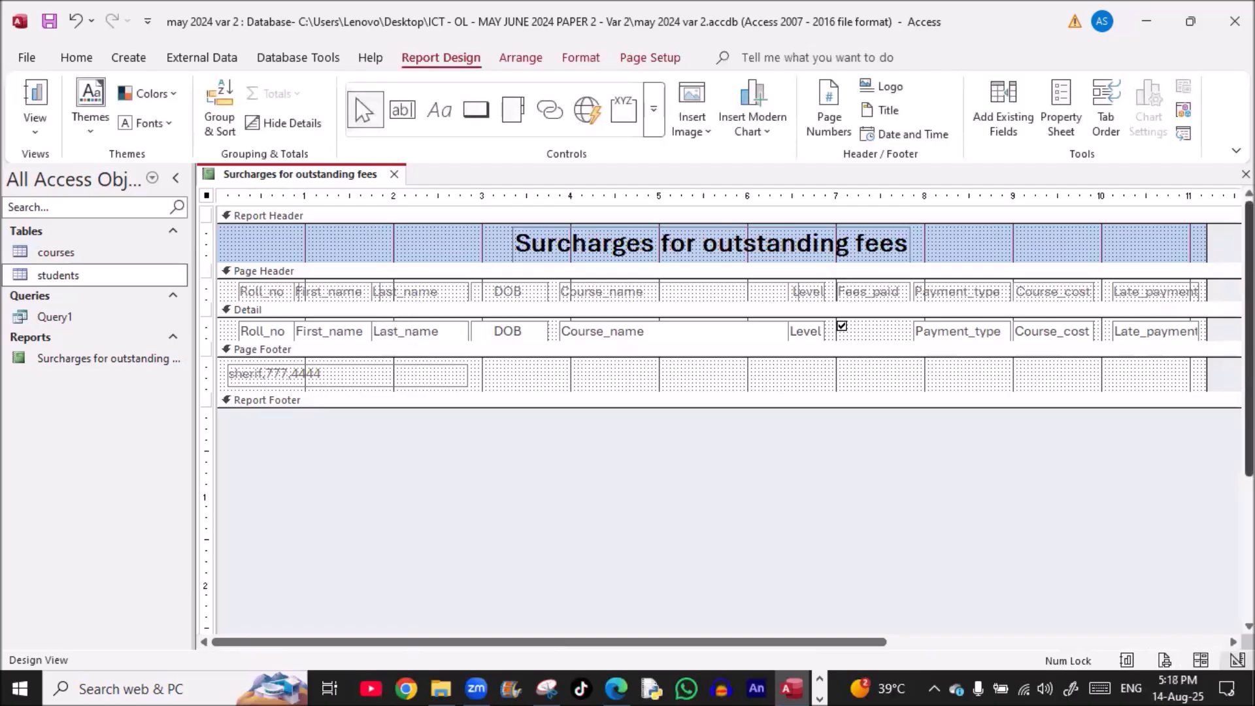
Set the text of all column labels in the Page Header to black without bold
left_click_drag(1223, 296, 210, 295)
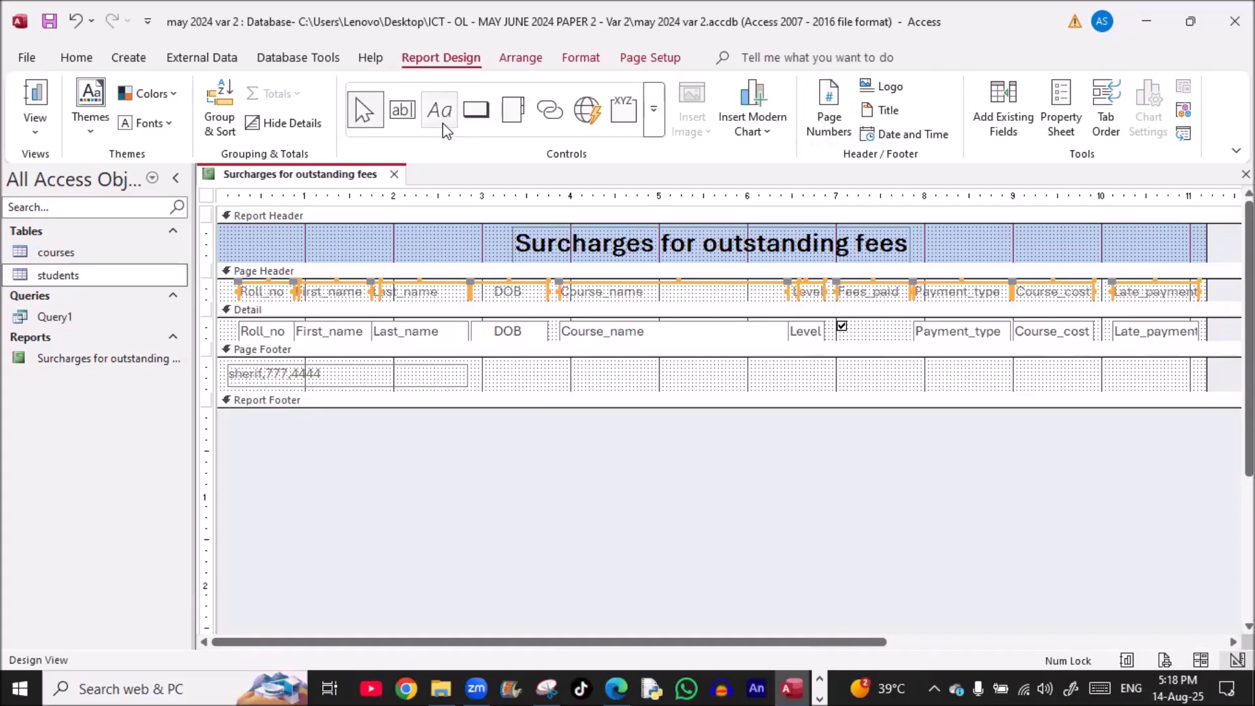
left_click(77, 58)
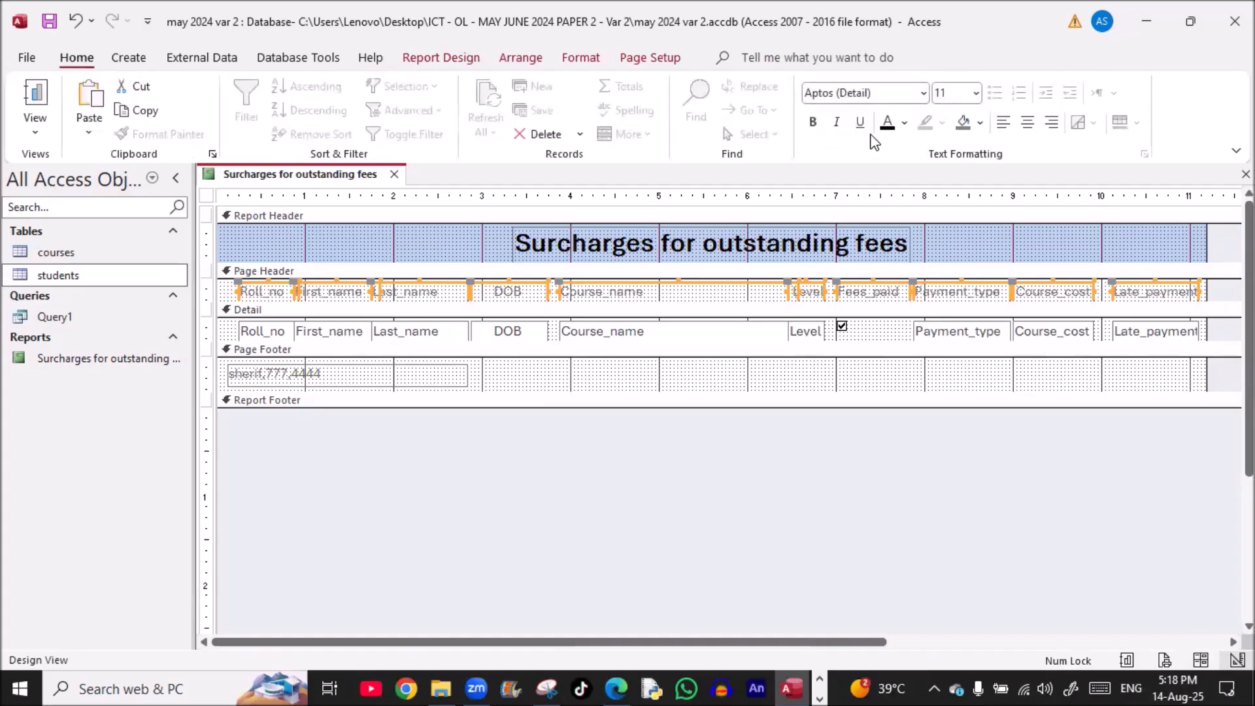
left_click(903, 124)
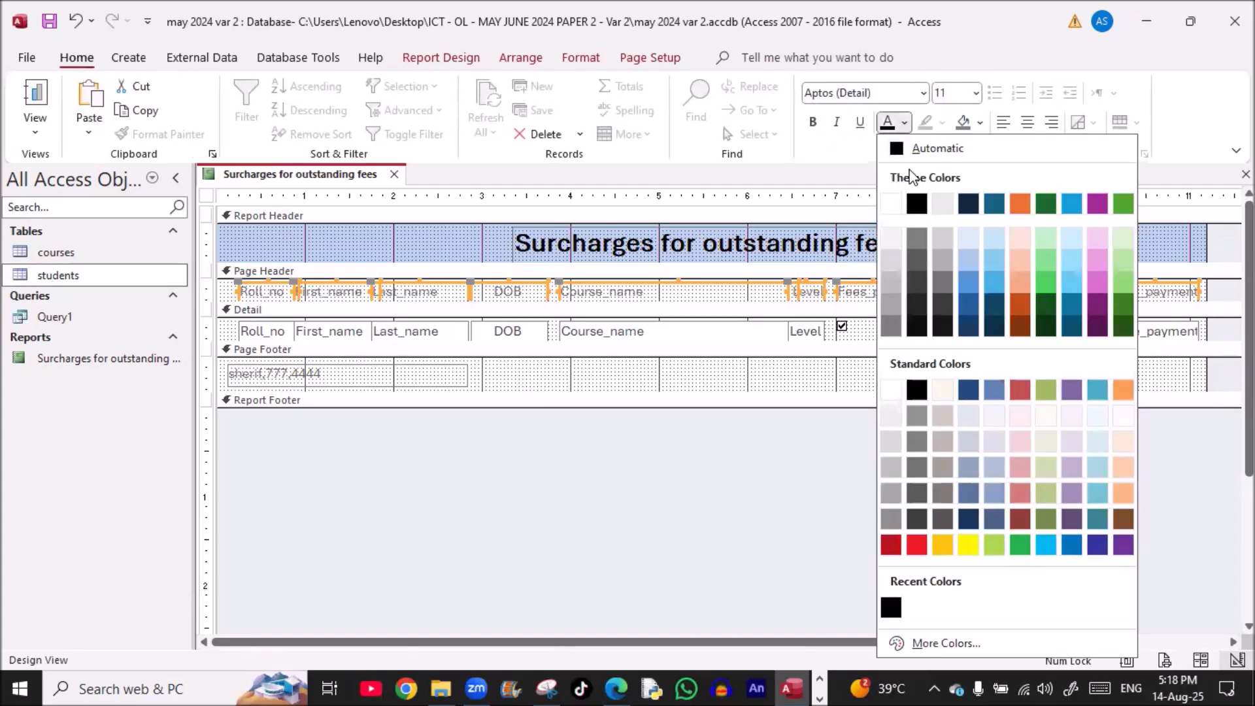
left_click(923, 211)
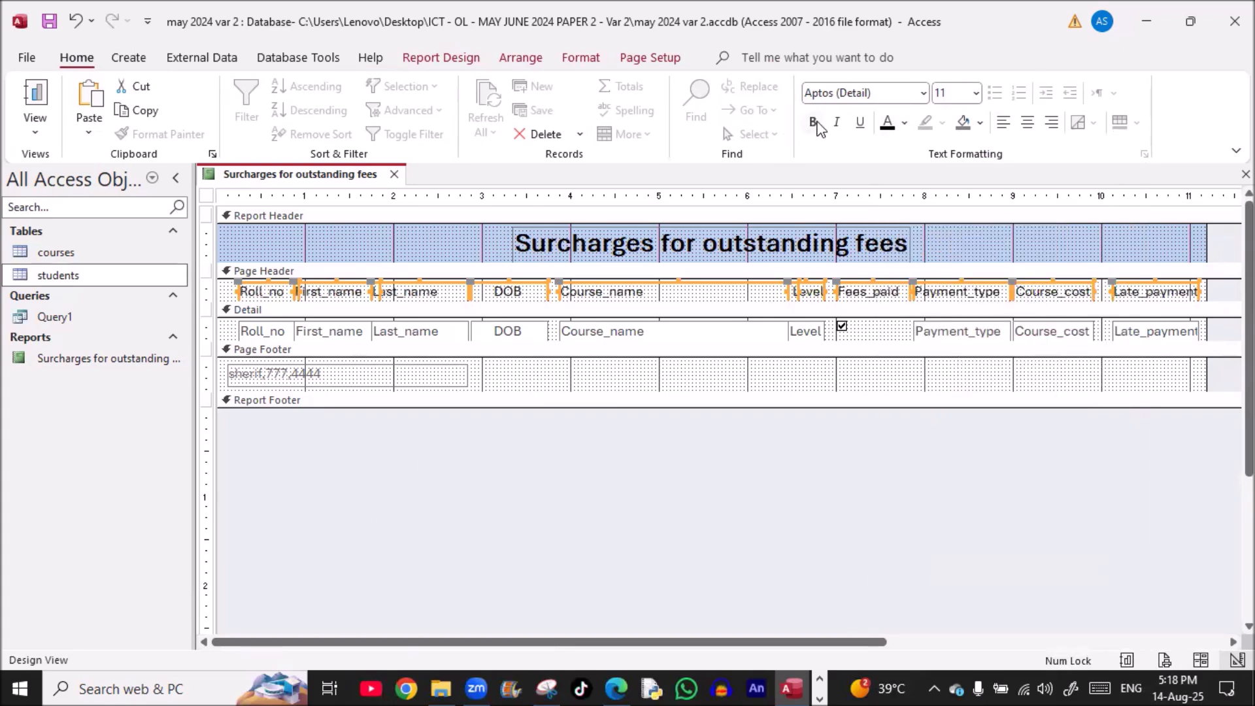
left_click(816, 123)
left_click(815, 123)
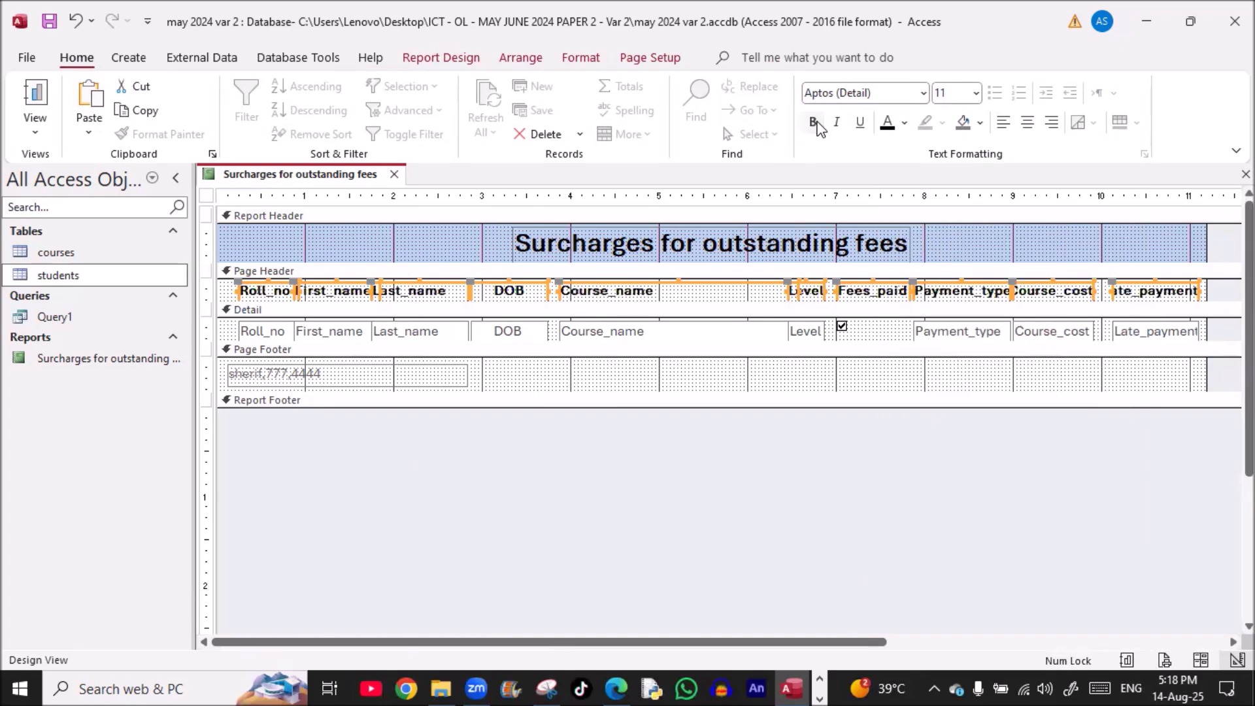
left_click(747, 514)
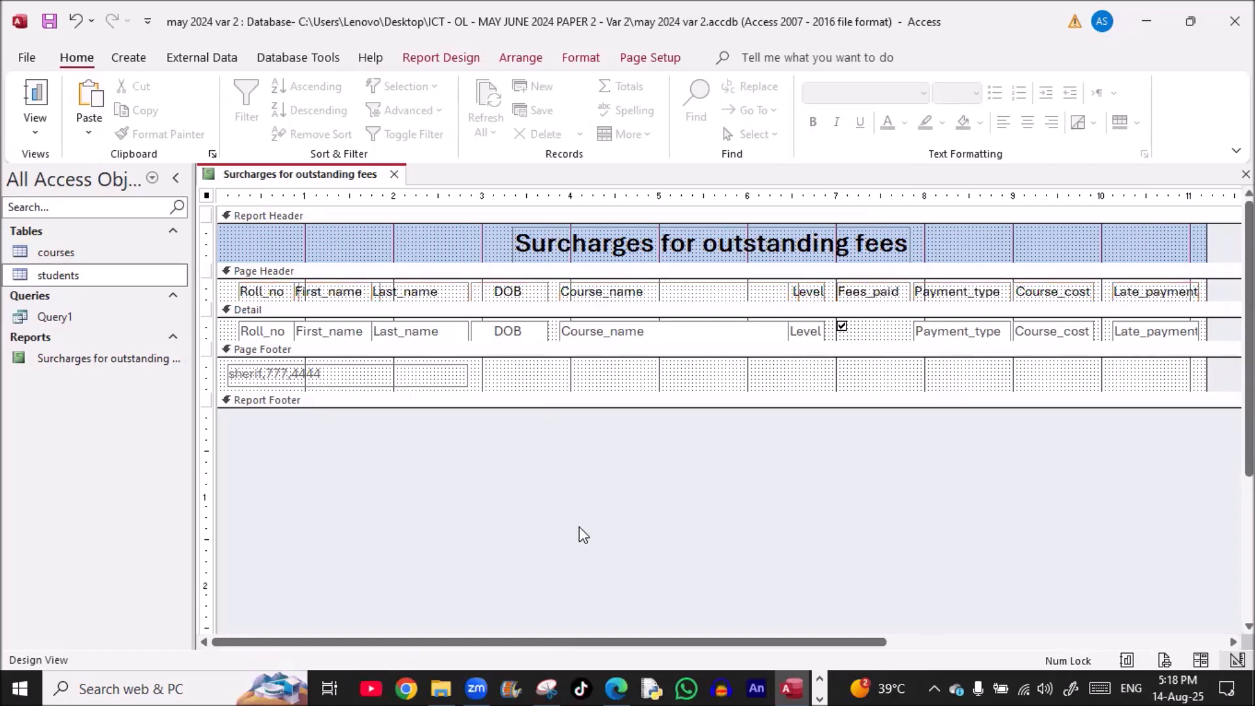
Save the report and check its first page down to the footer in print preview
right_click(307, 176)
left_click(329, 191)
right_click(322, 178)
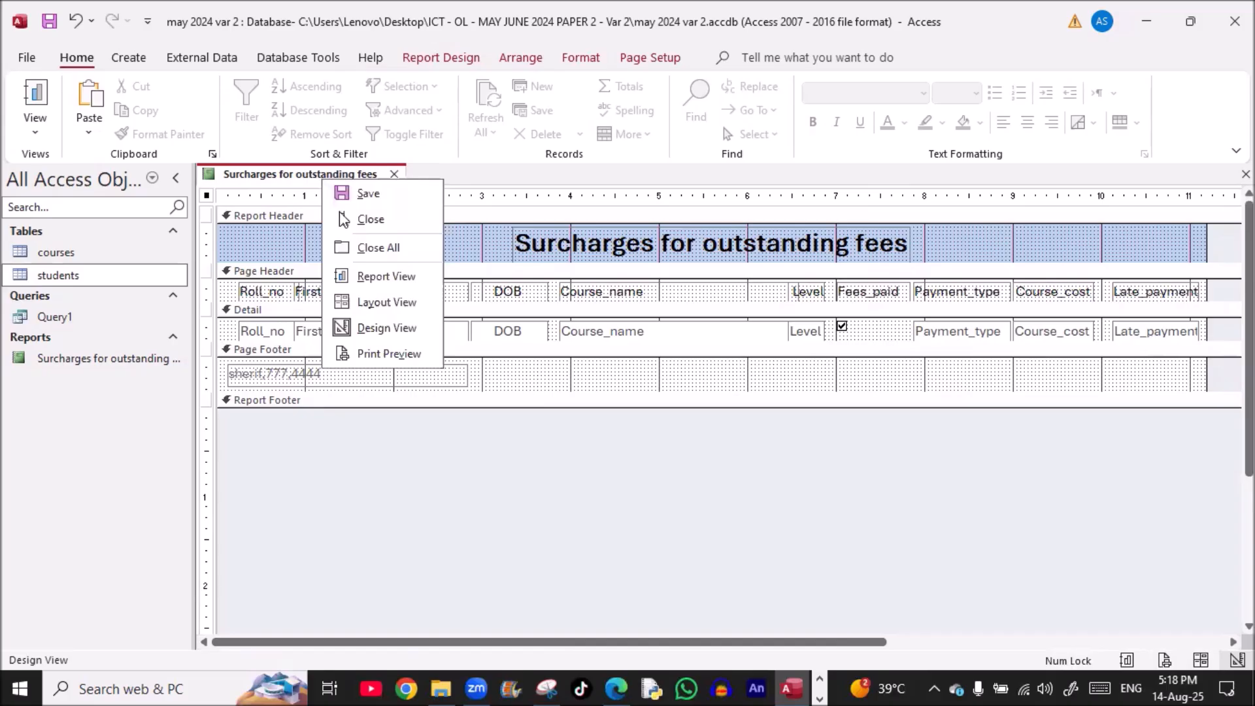
left_click(361, 356)
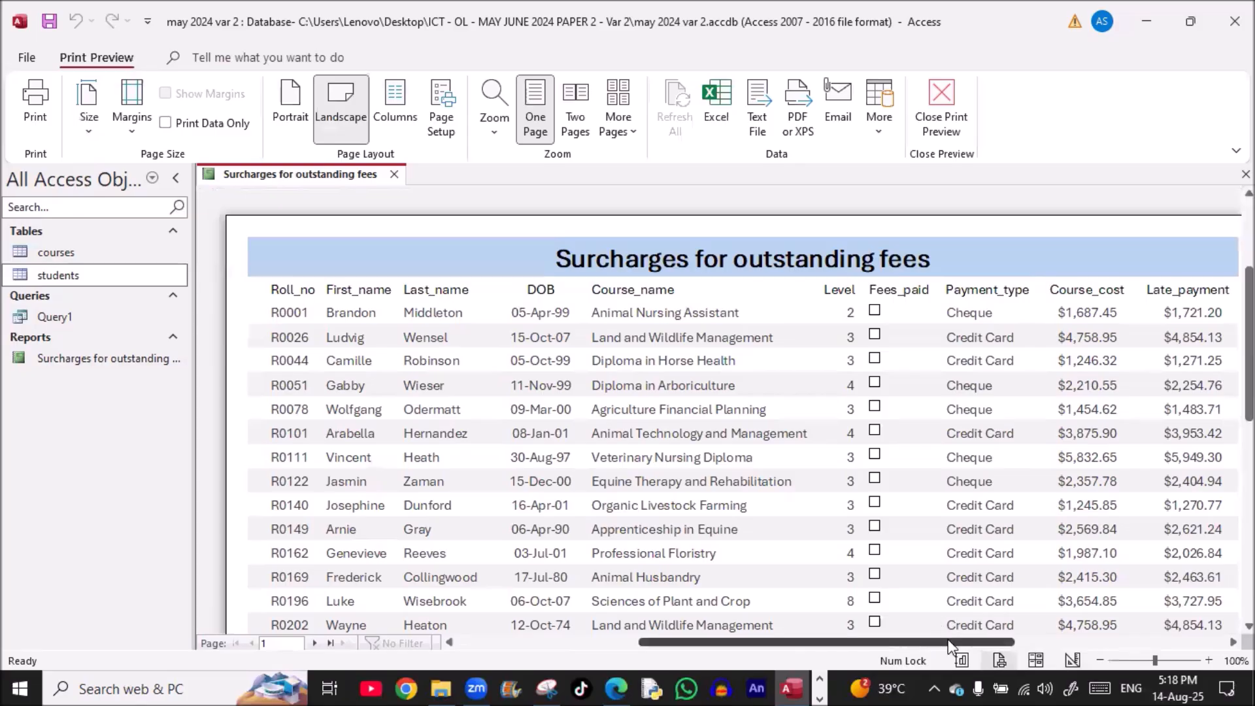
scroll(739, 418, "down", 2)
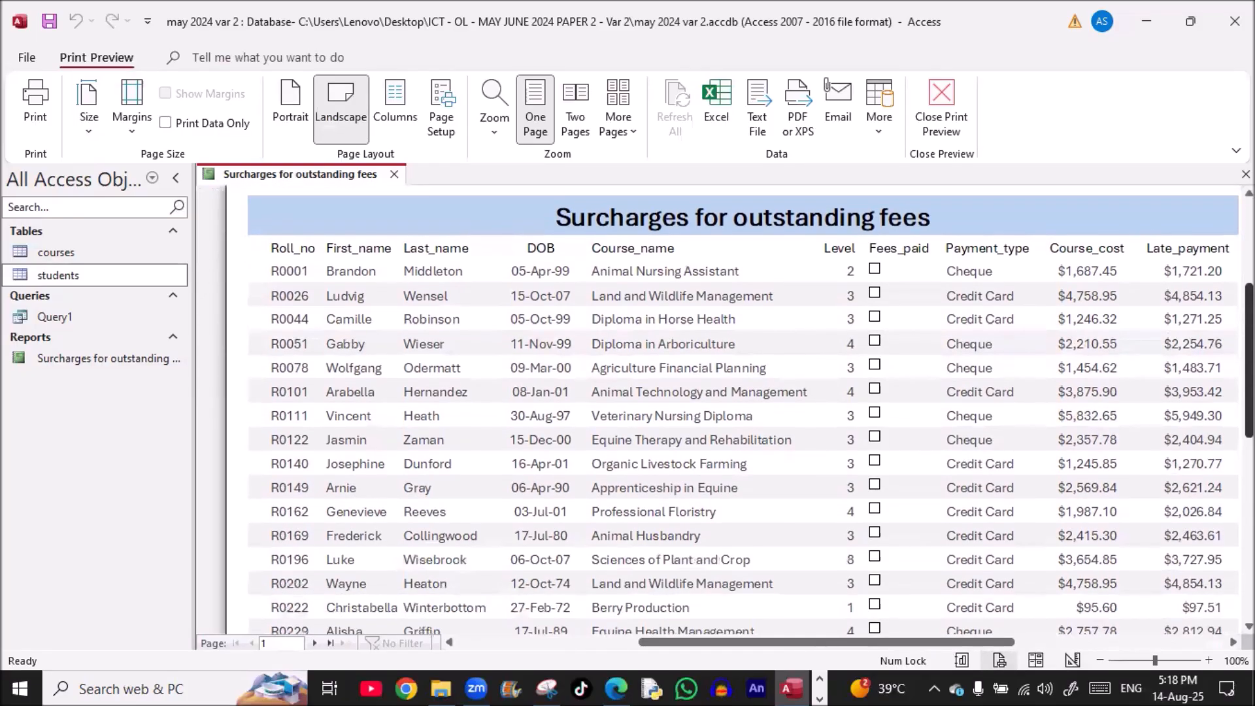
scroll(827, 396, "down", 5)
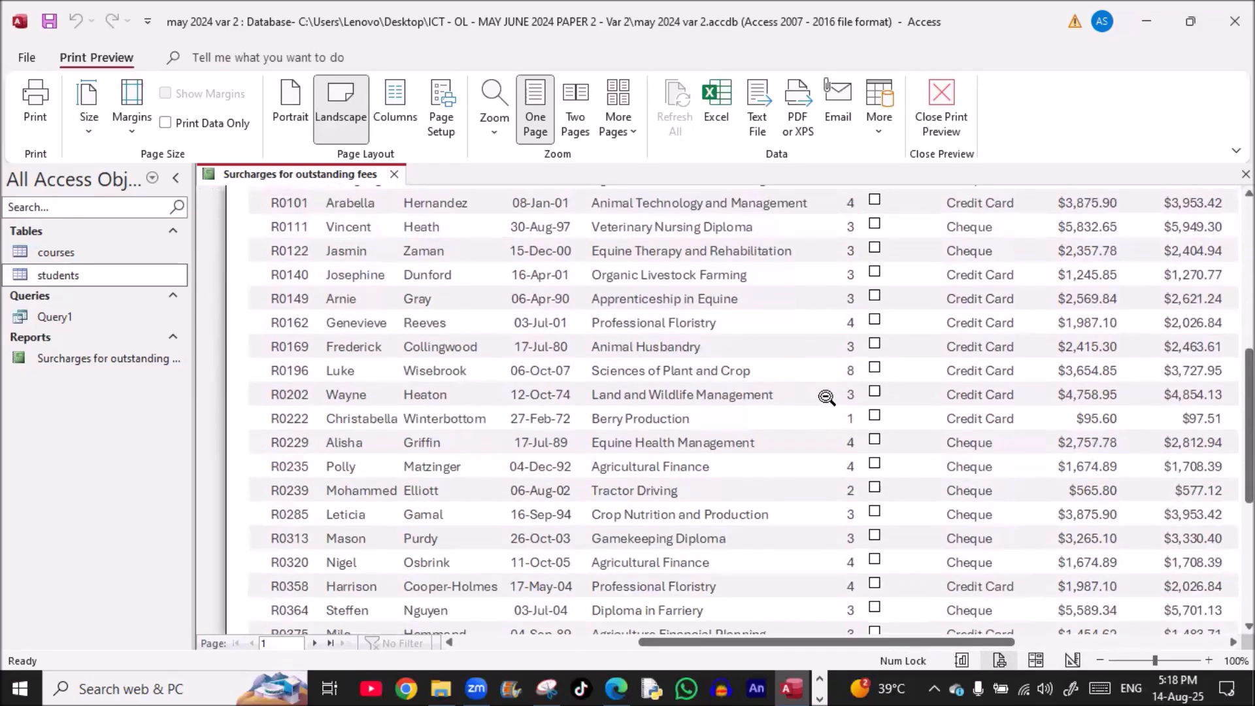
scroll(826, 397, "down", 2)
Return the report to Design View and show its grouping and sorting settings
right_click(302, 174)
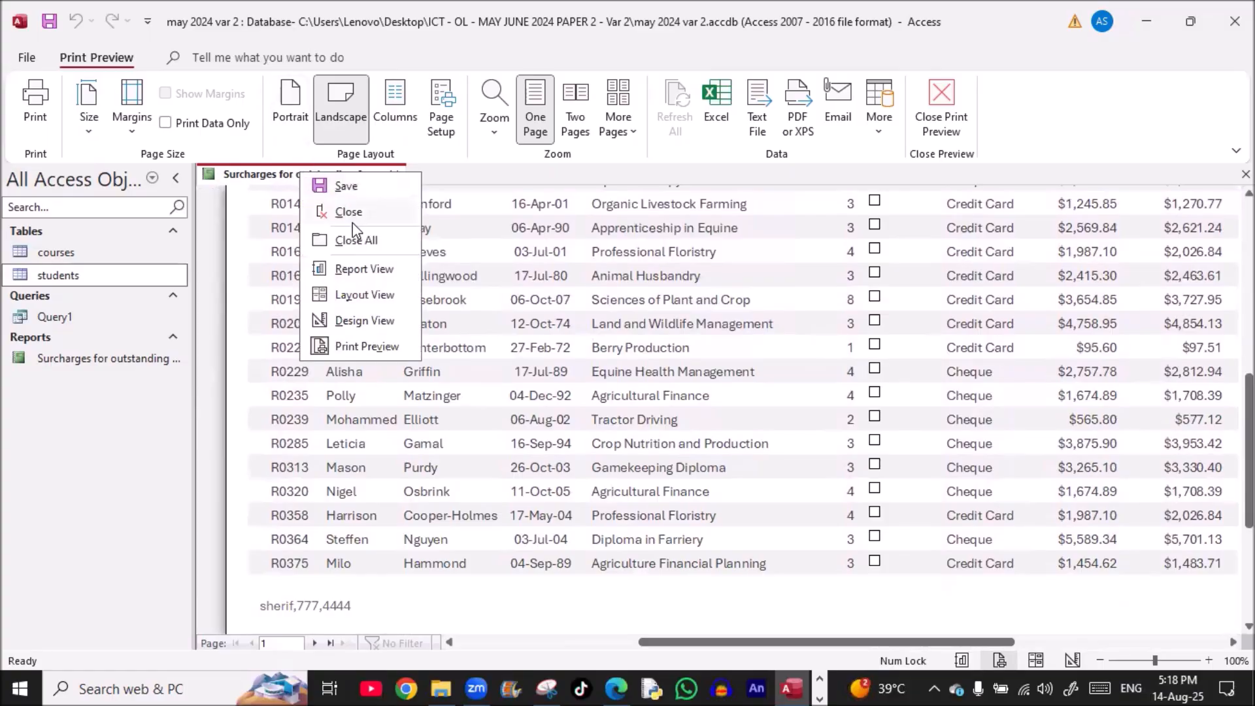
left_click(364, 320)
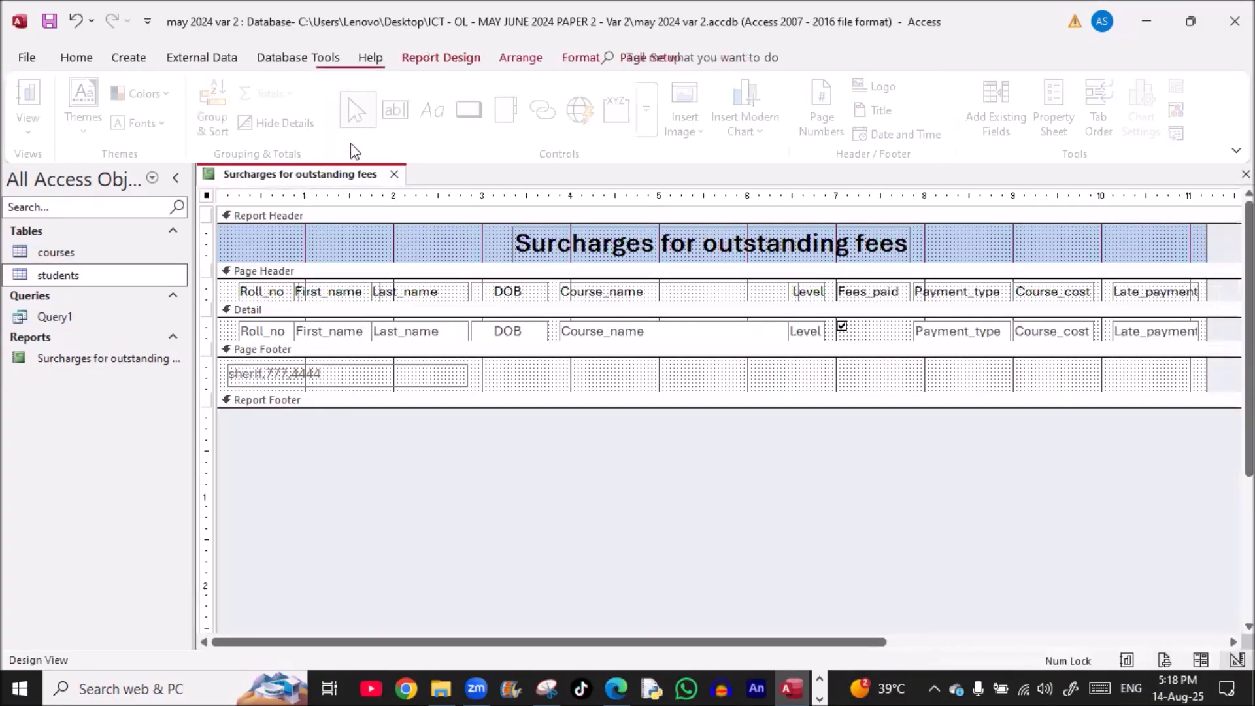
left_click(218, 98)
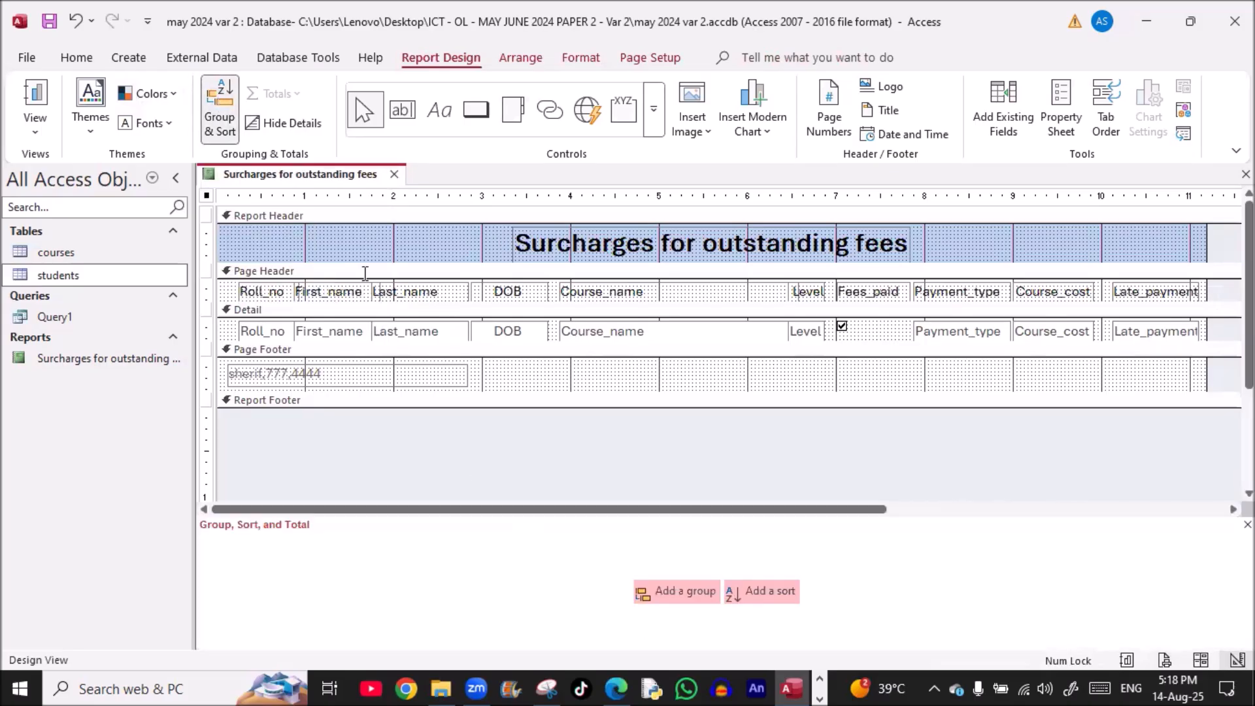
In the question paper PDF in Edge, erase the old highlights around the sorting requirement and highlight ascending order of Level and descending order of Course_name
key("alt+Tab")
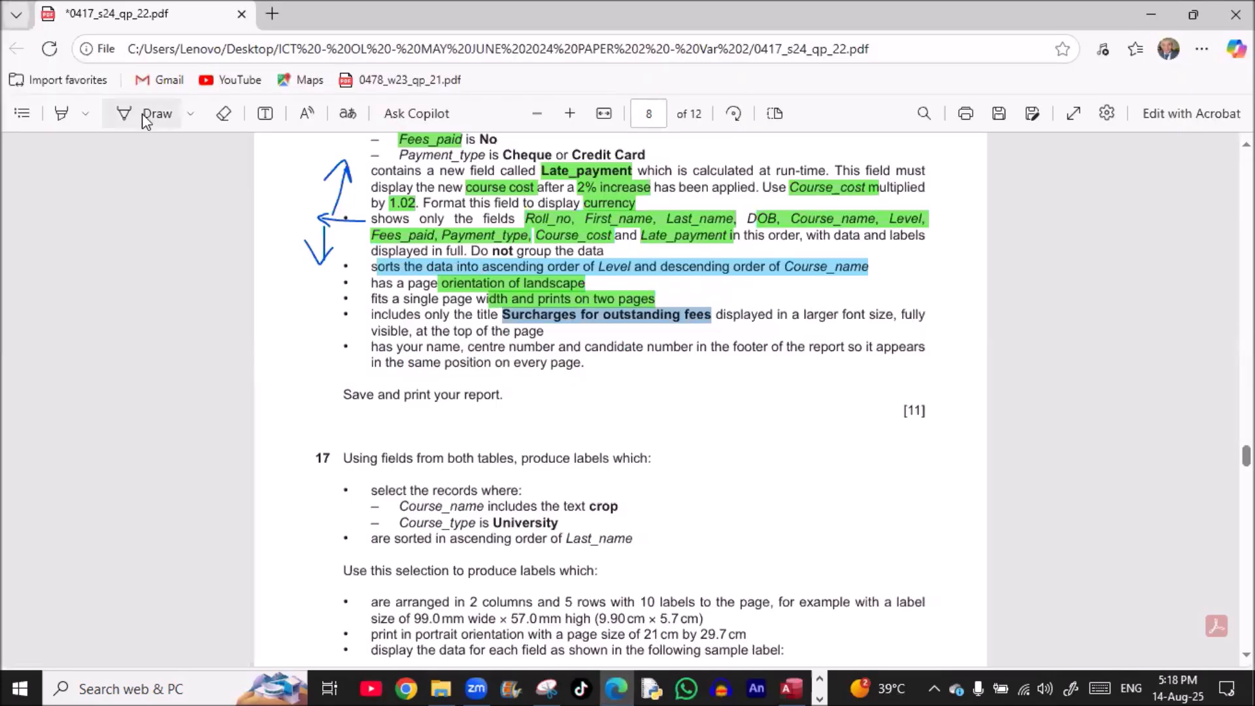
left_click(217, 119)
left_click_drag(425, 224, 513, 321)
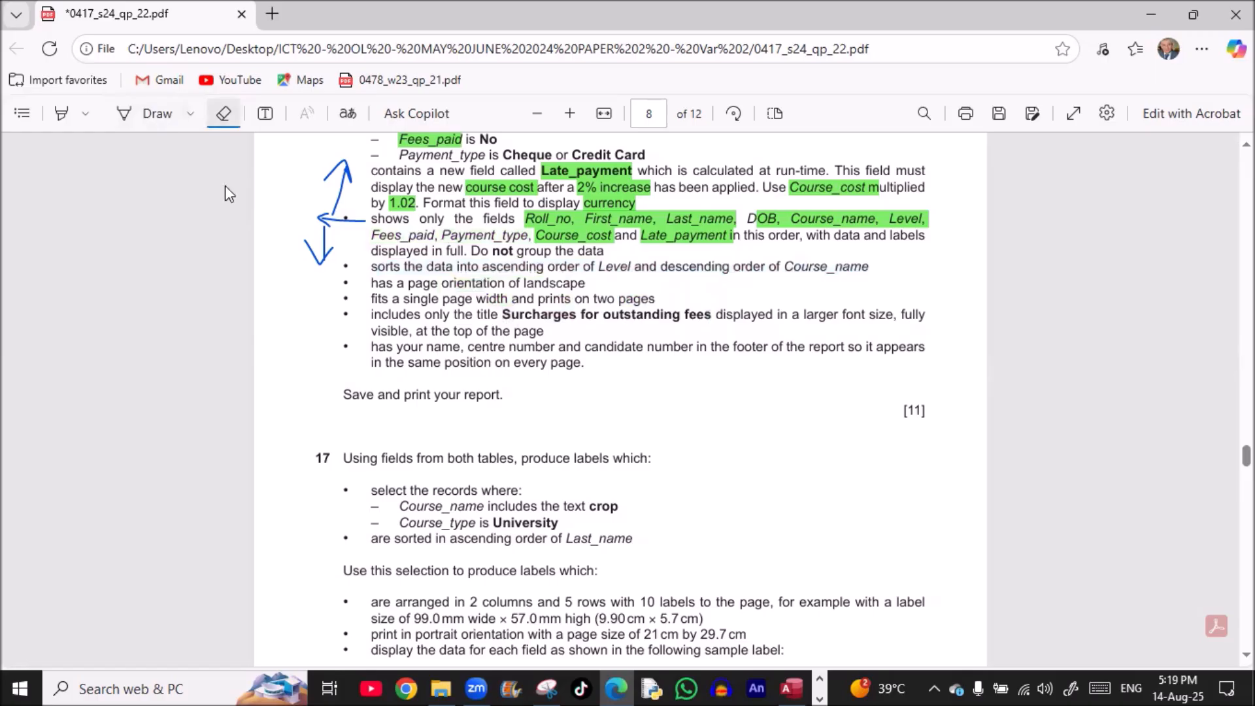
left_click(63, 115)
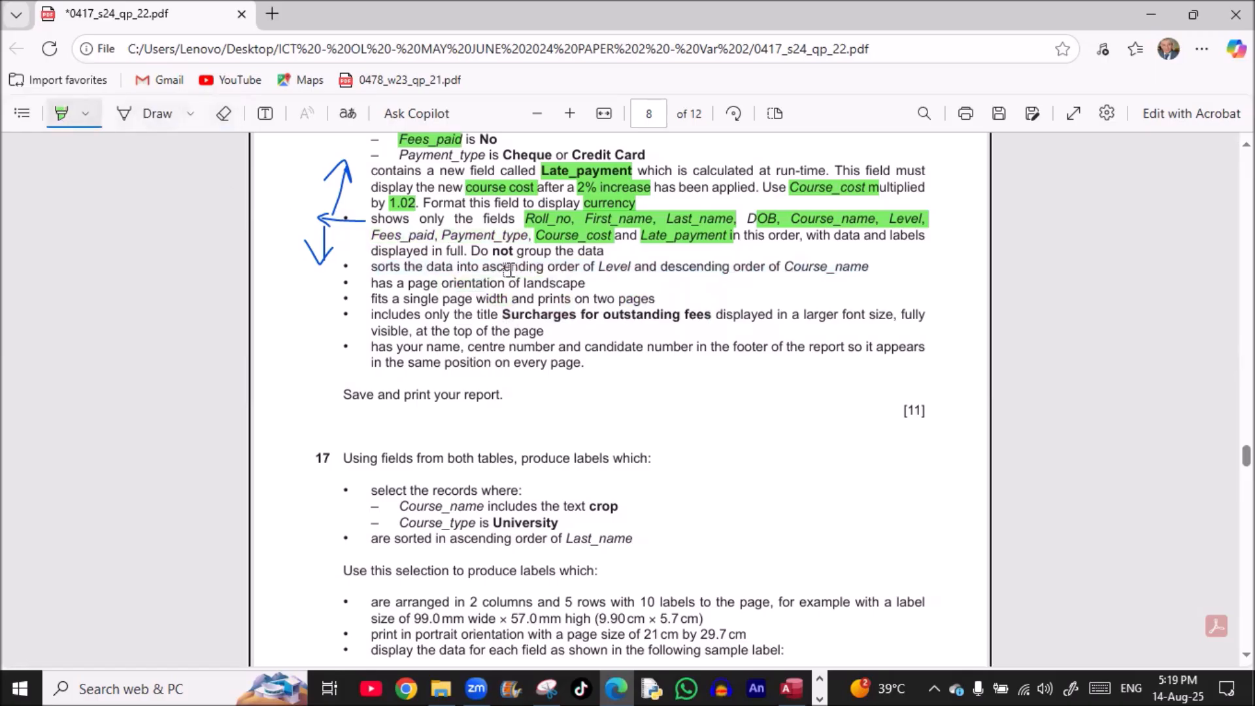
left_click_drag(501, 269, 872, 270)
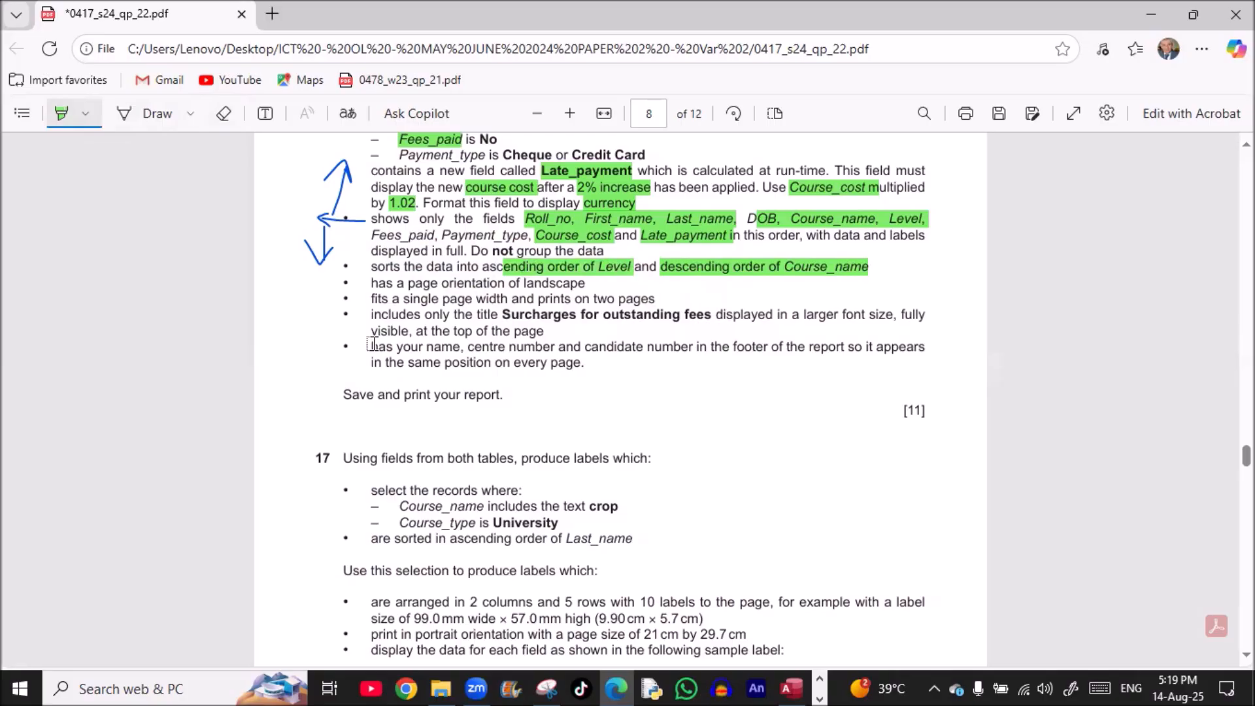
Switch back to Access and sort the report by Level from smallest to largest
key("alt+Tab")
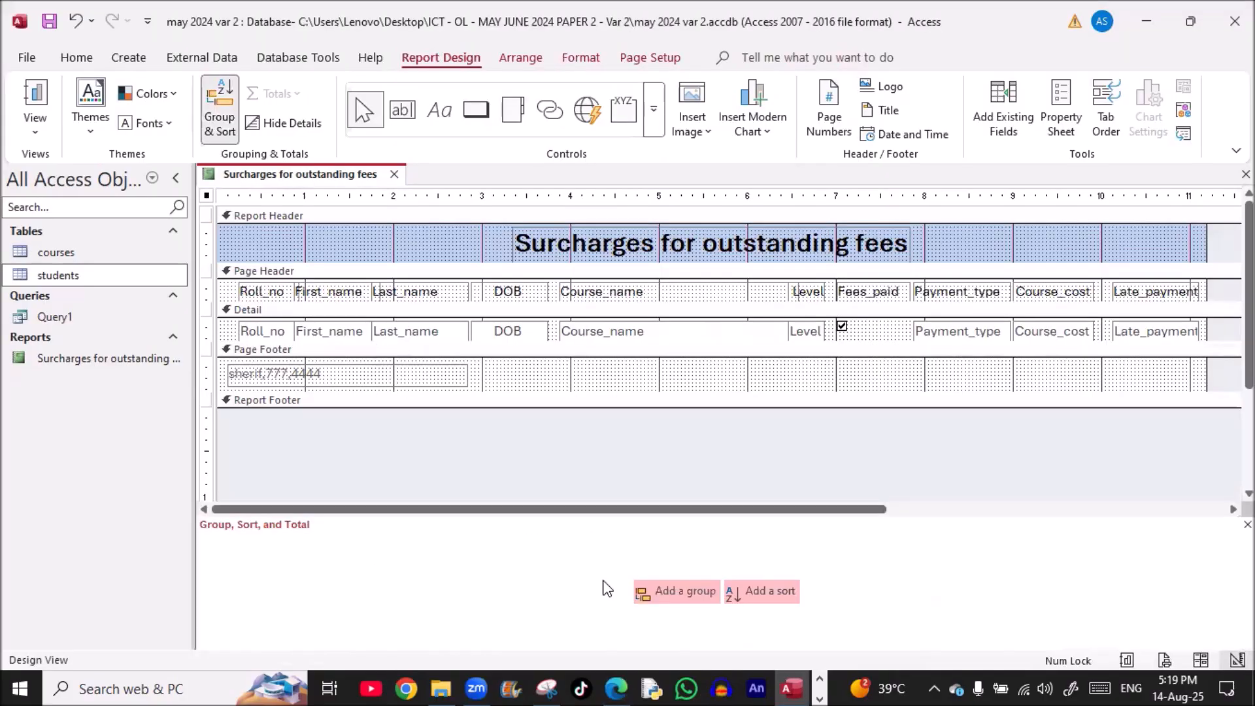
left_click(769, 594)
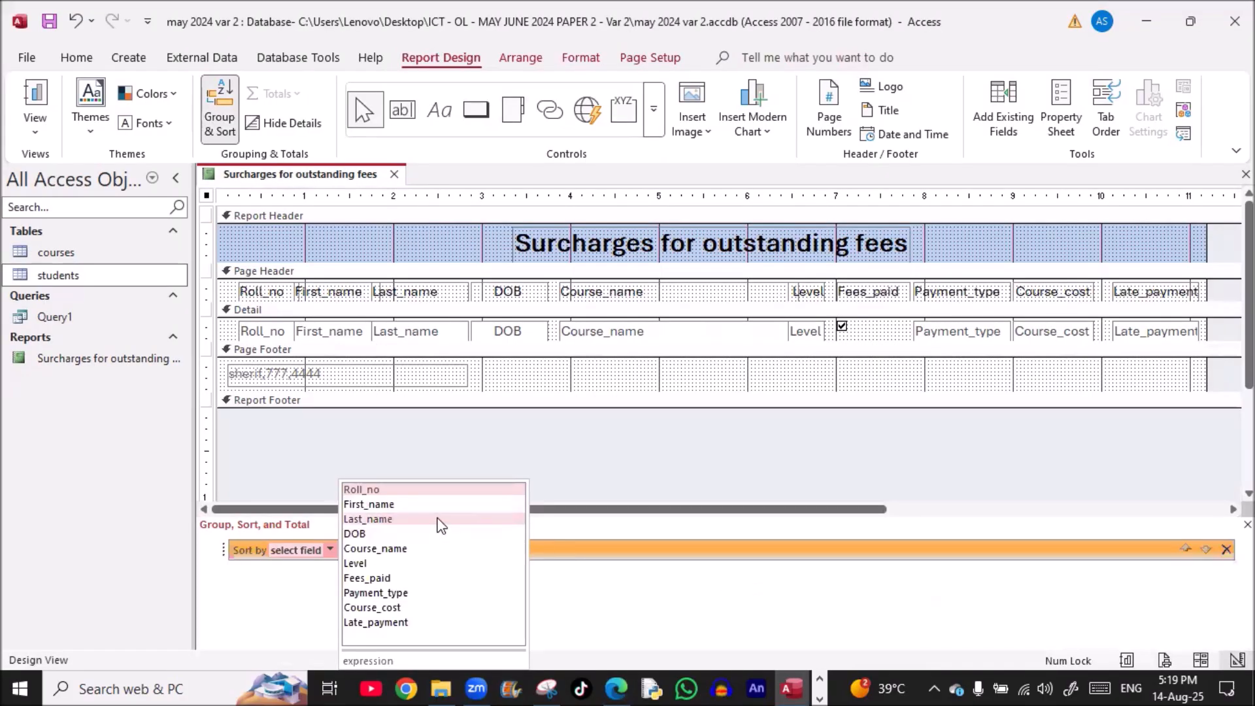
left_click(388, 566)
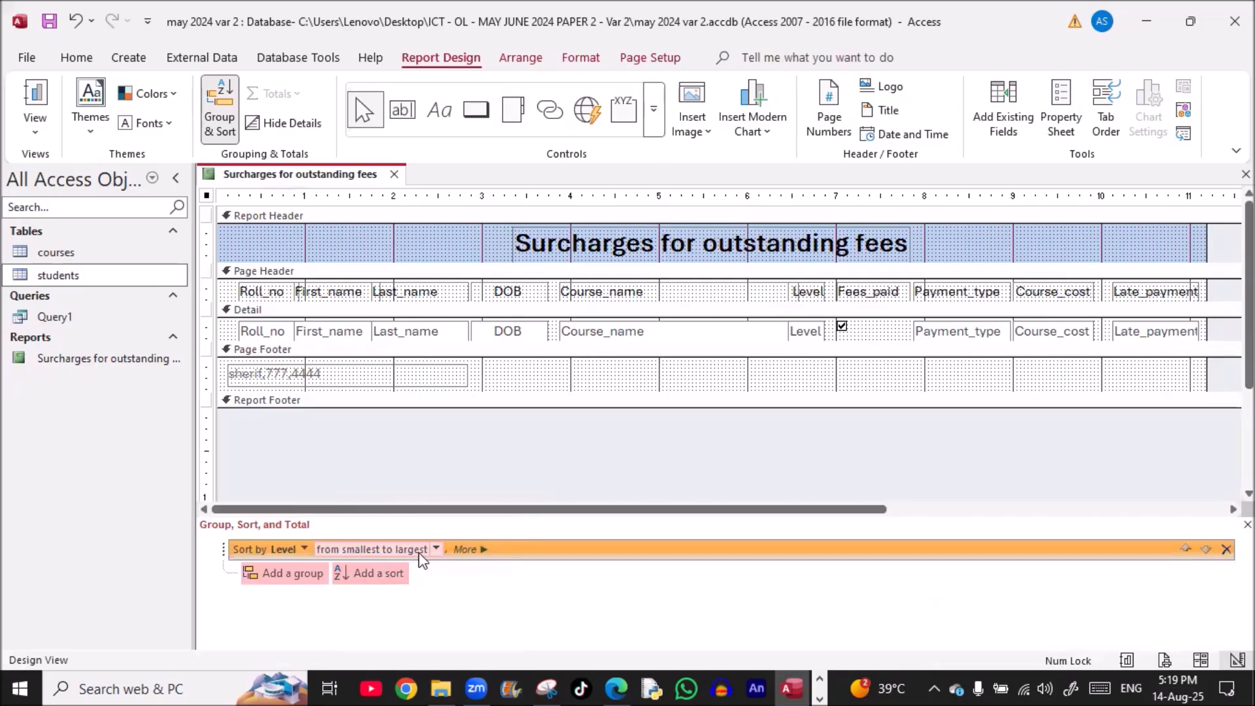
Add a second sort level to the report on Course_name in descending order, with Z on top
left_click(378, 574)
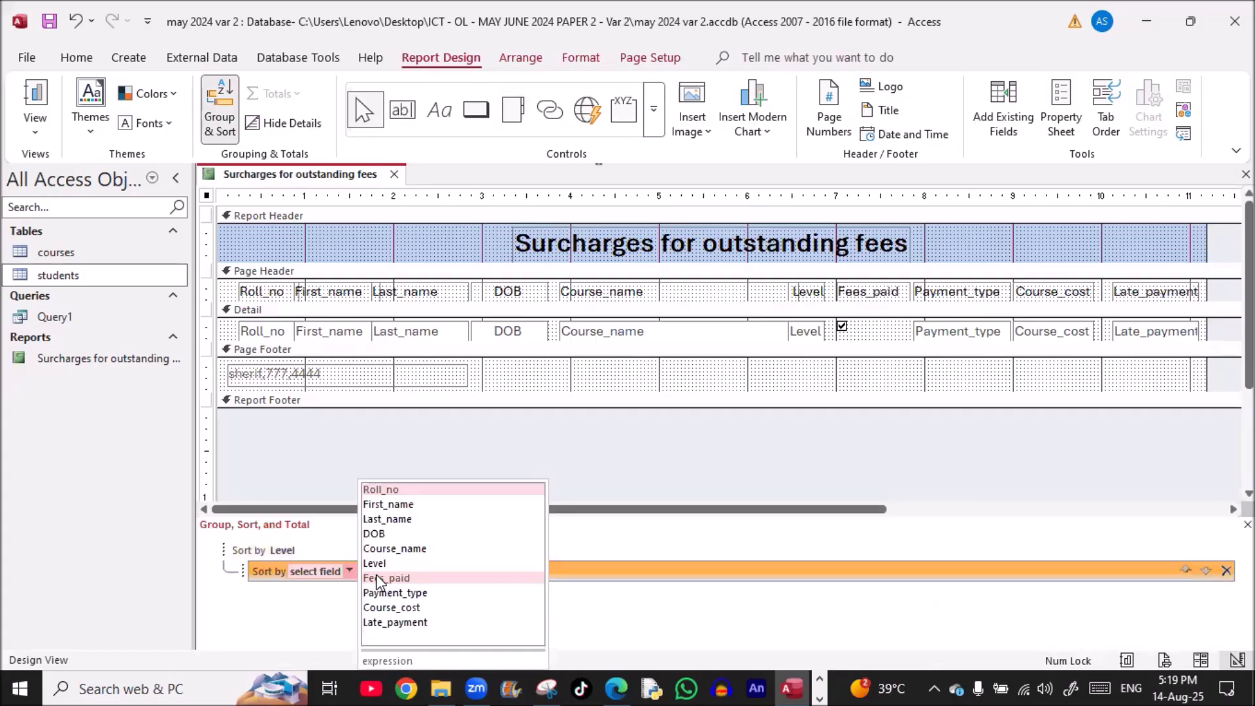
key("alt+Tab")
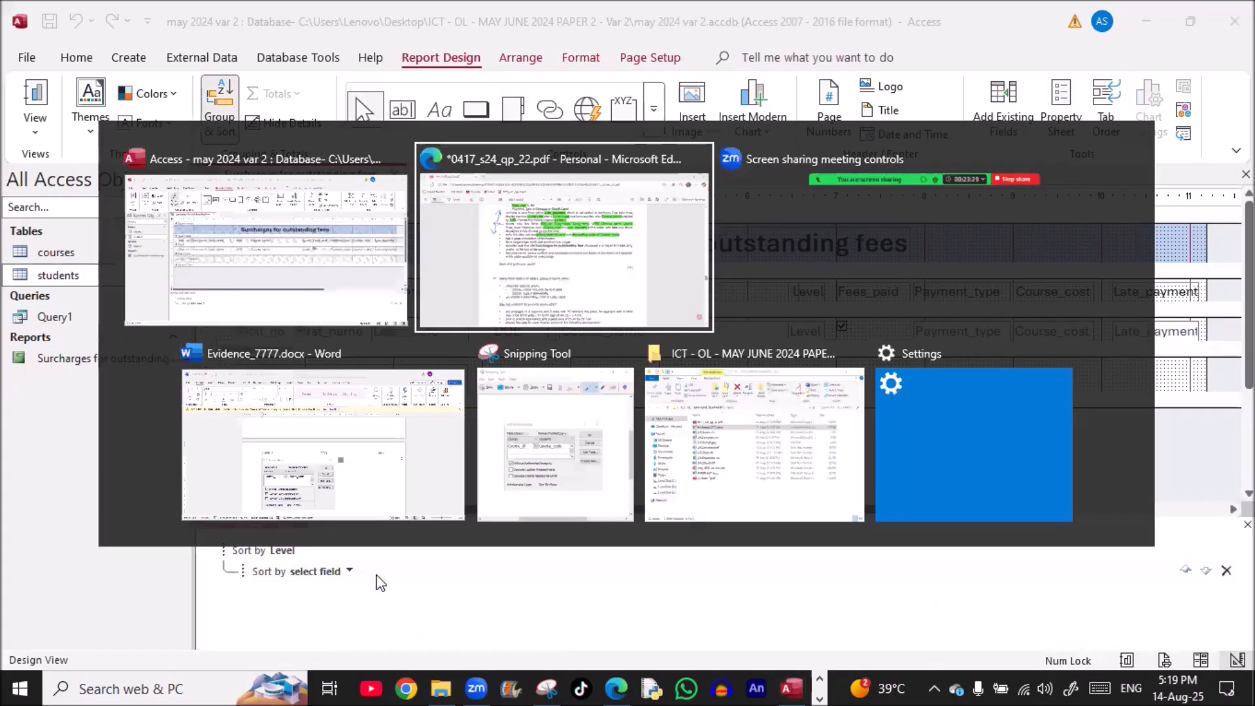
key("alt+Tab")
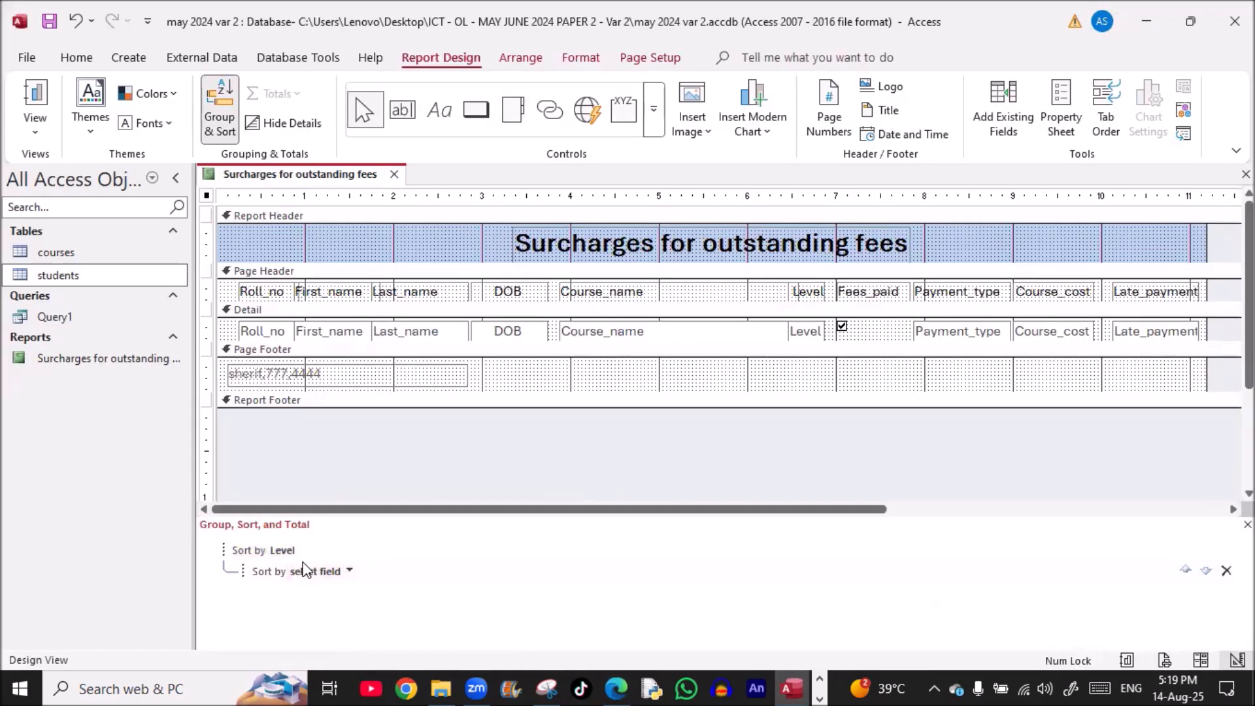
left_click(349, 572)
left_click(350, 572)
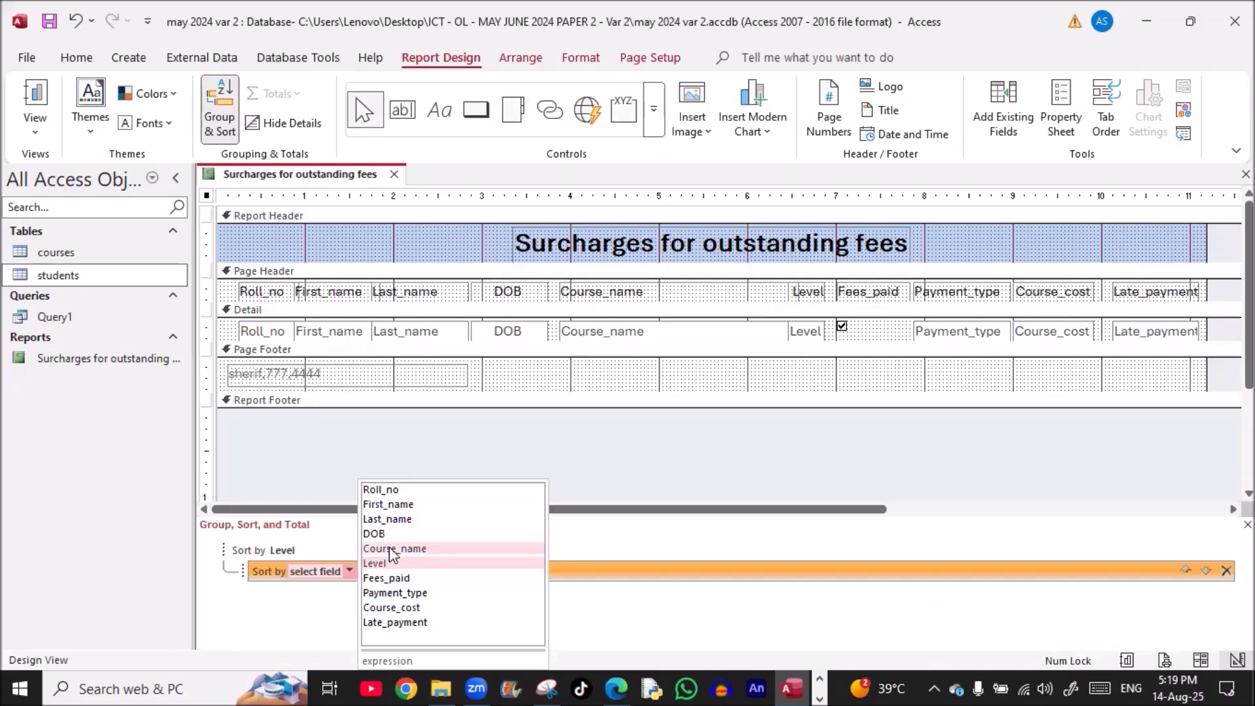
left_click(389, 548)
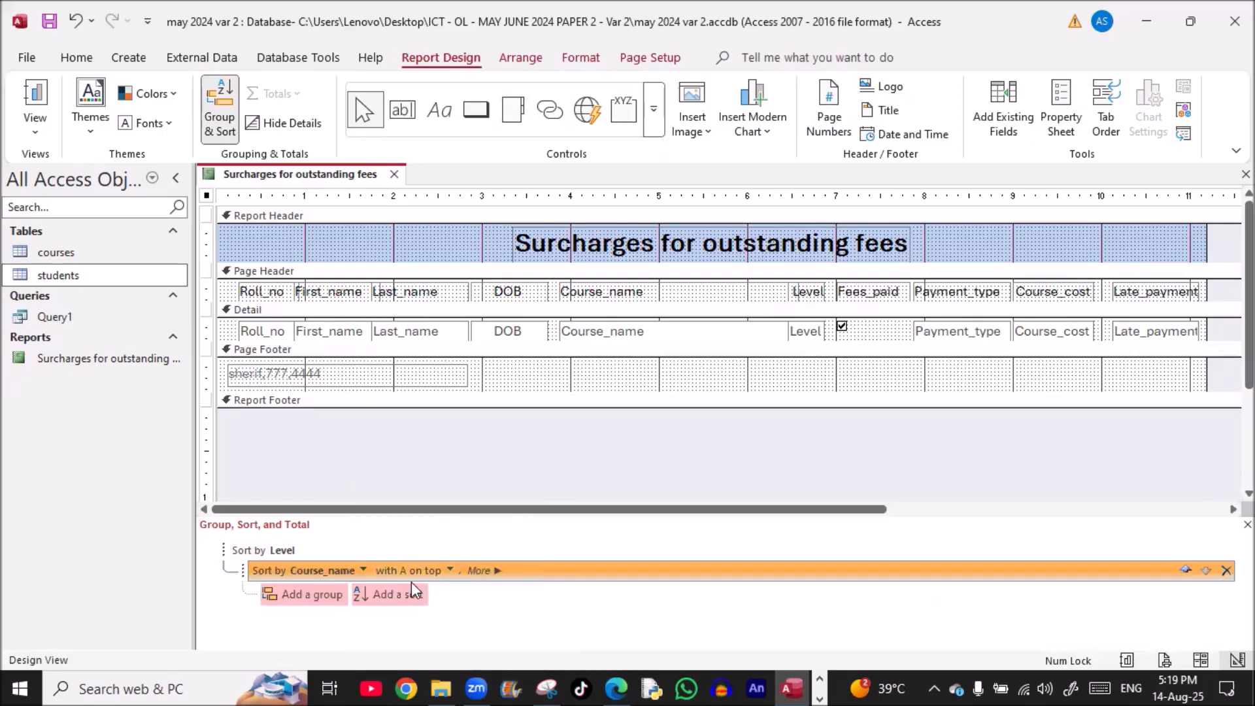
left_click(450, 571)
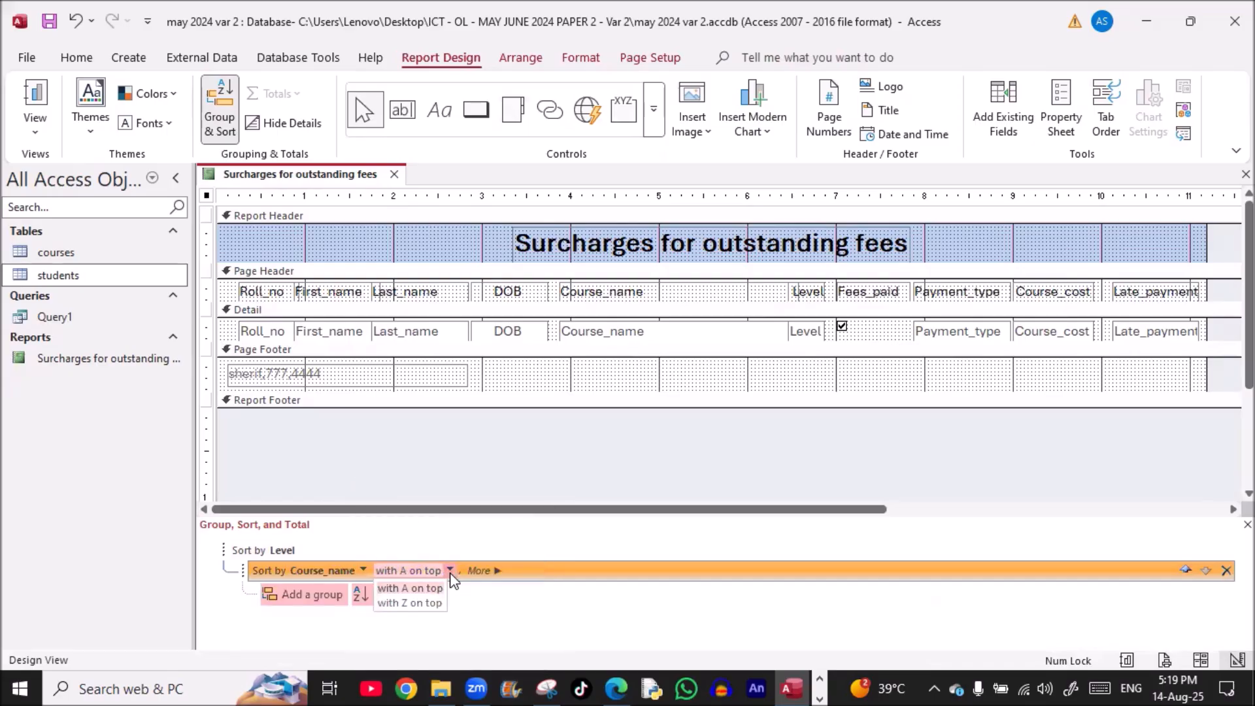
left_click(415, 596)
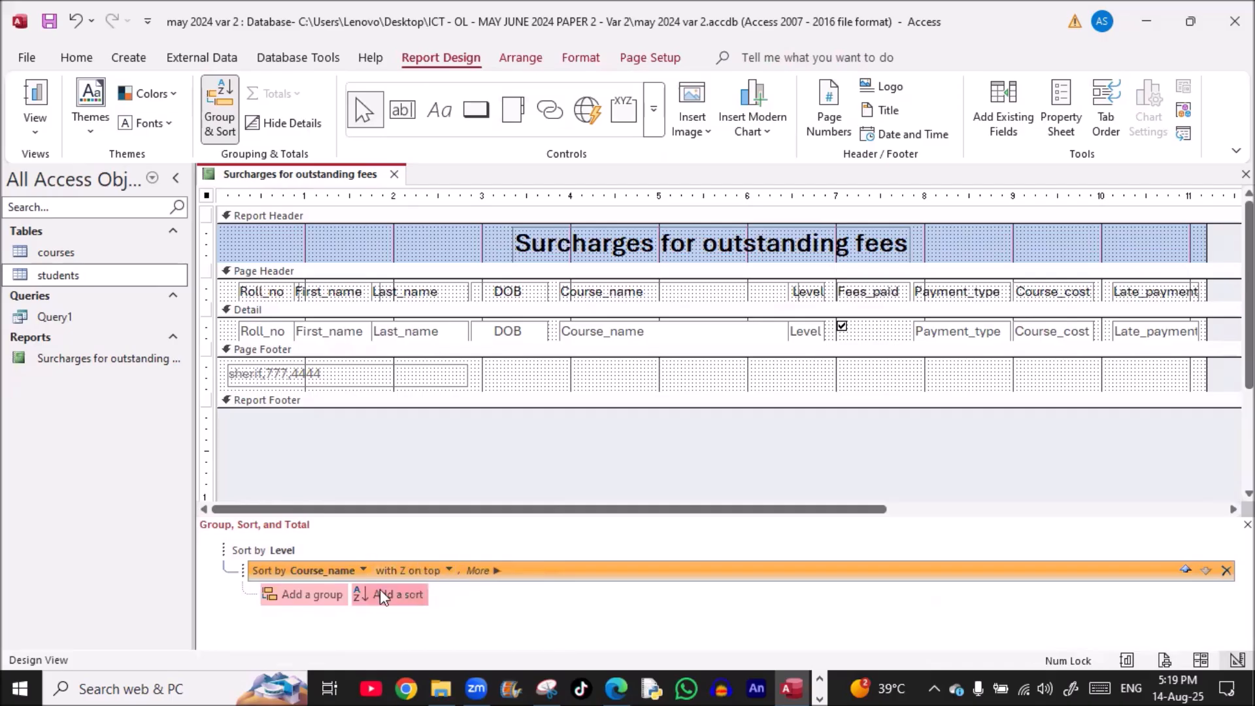
Show the report in print preview and check the Level and Course_name order of the records
right_click(298, 178)
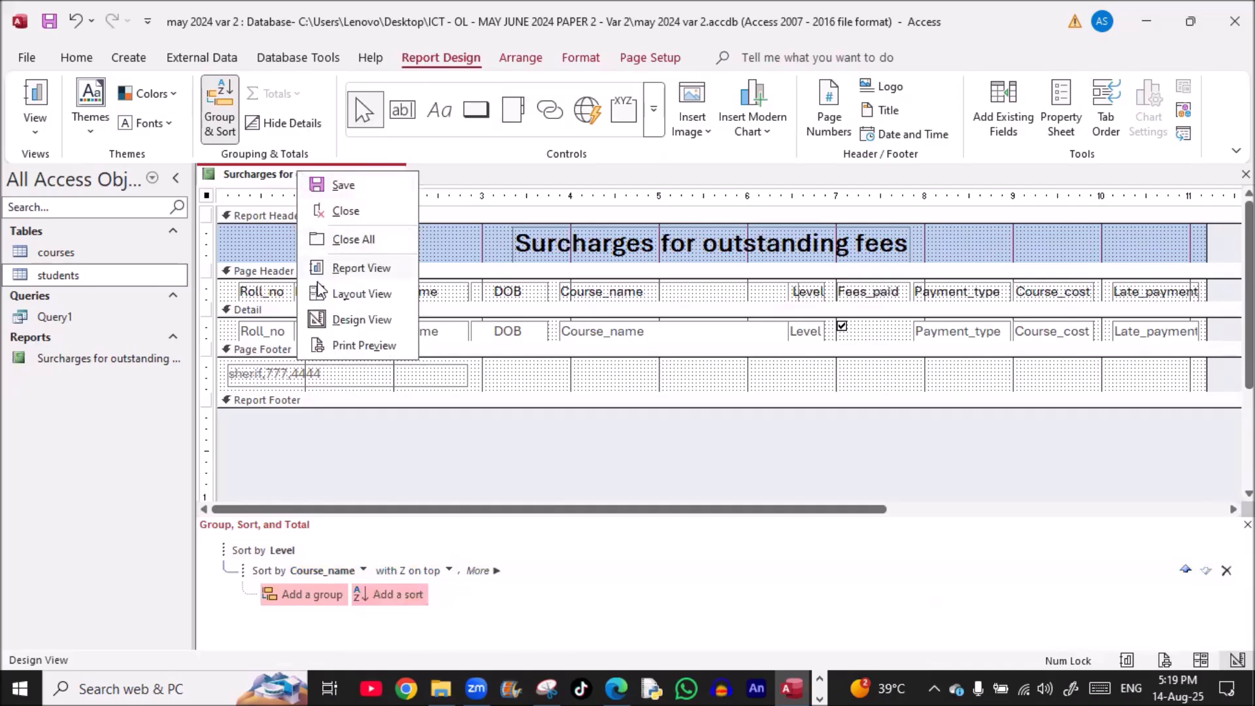
left_click(340, 347)
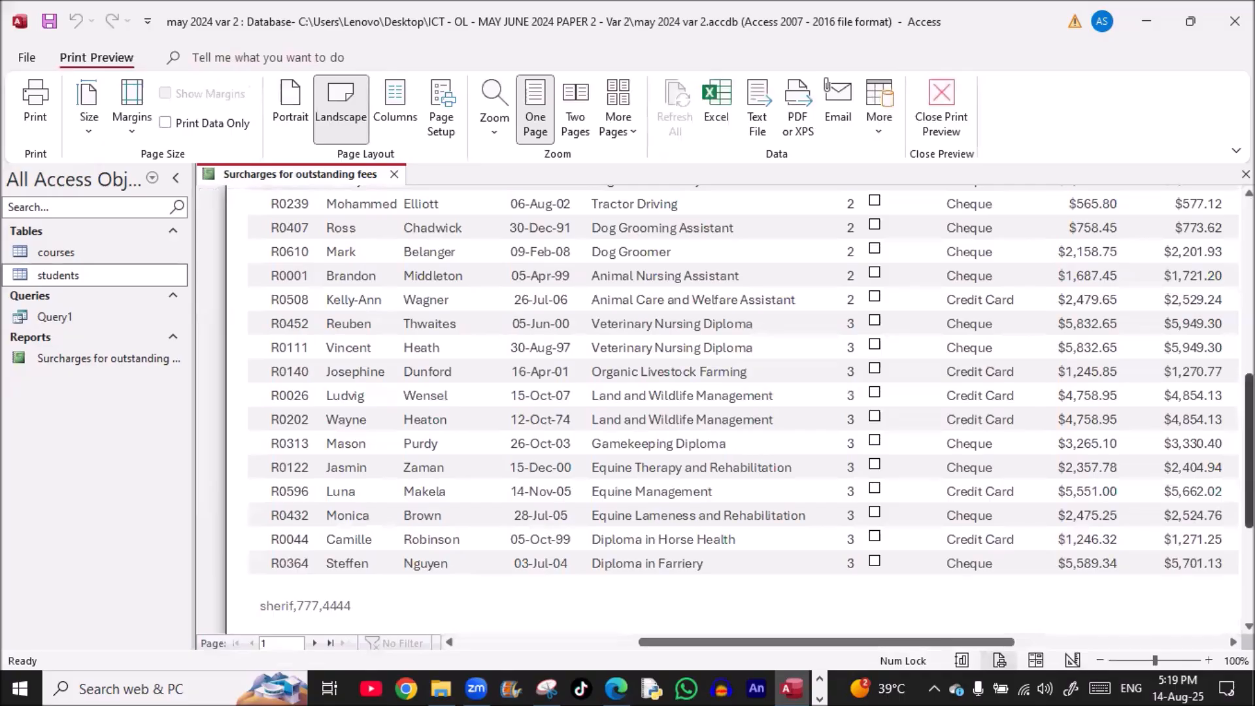
scroll(774, 529, "up", 6)
scroll(797, 429, "down", 3)
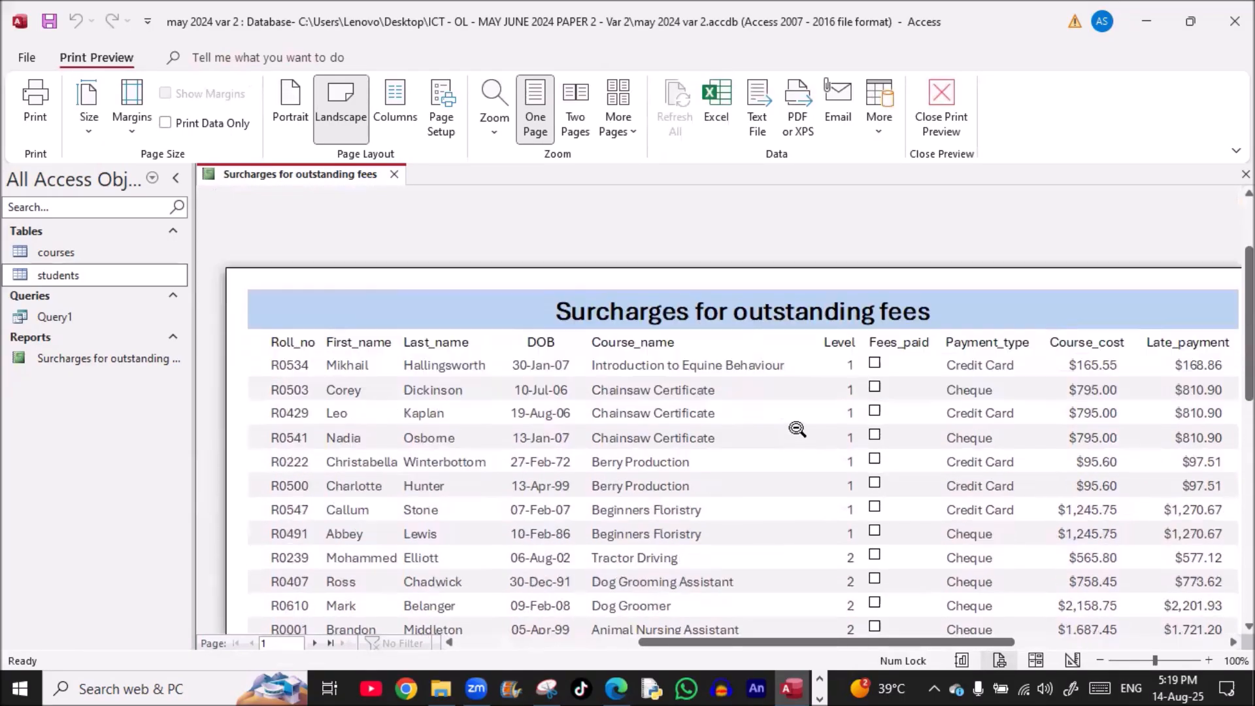
scroll(797, 429, "down", 1)
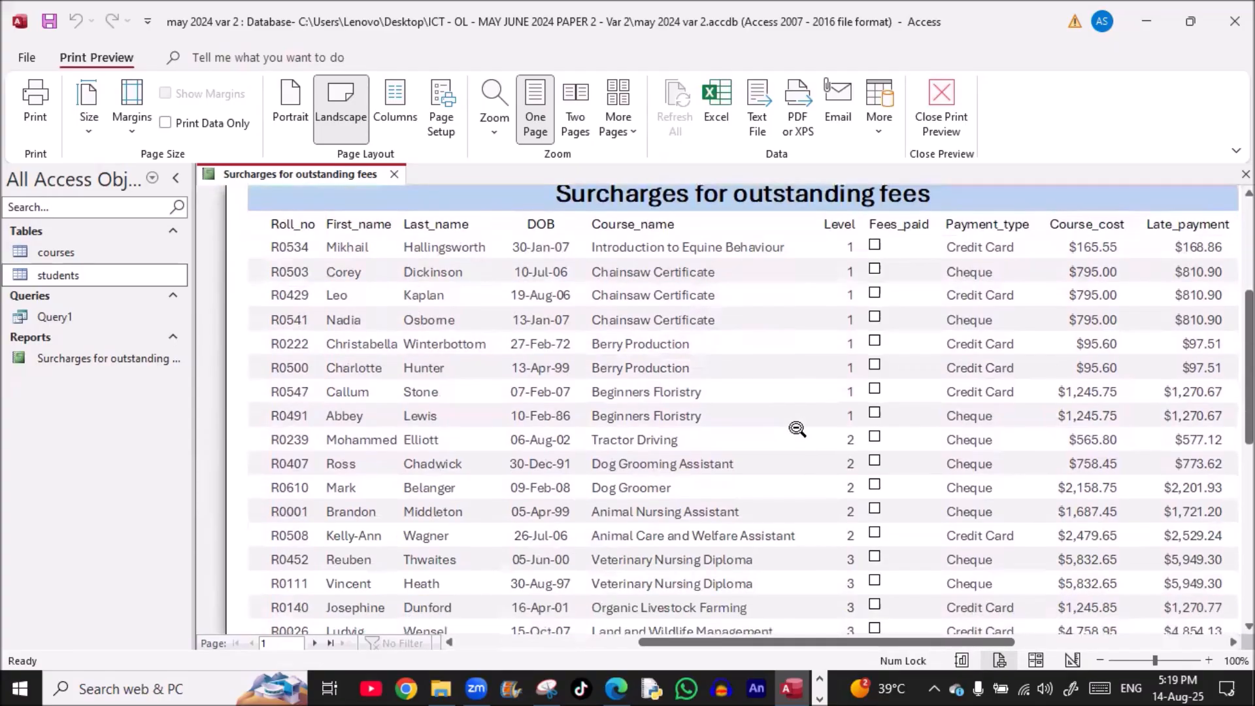
scroll(797, 429, "up", 1)
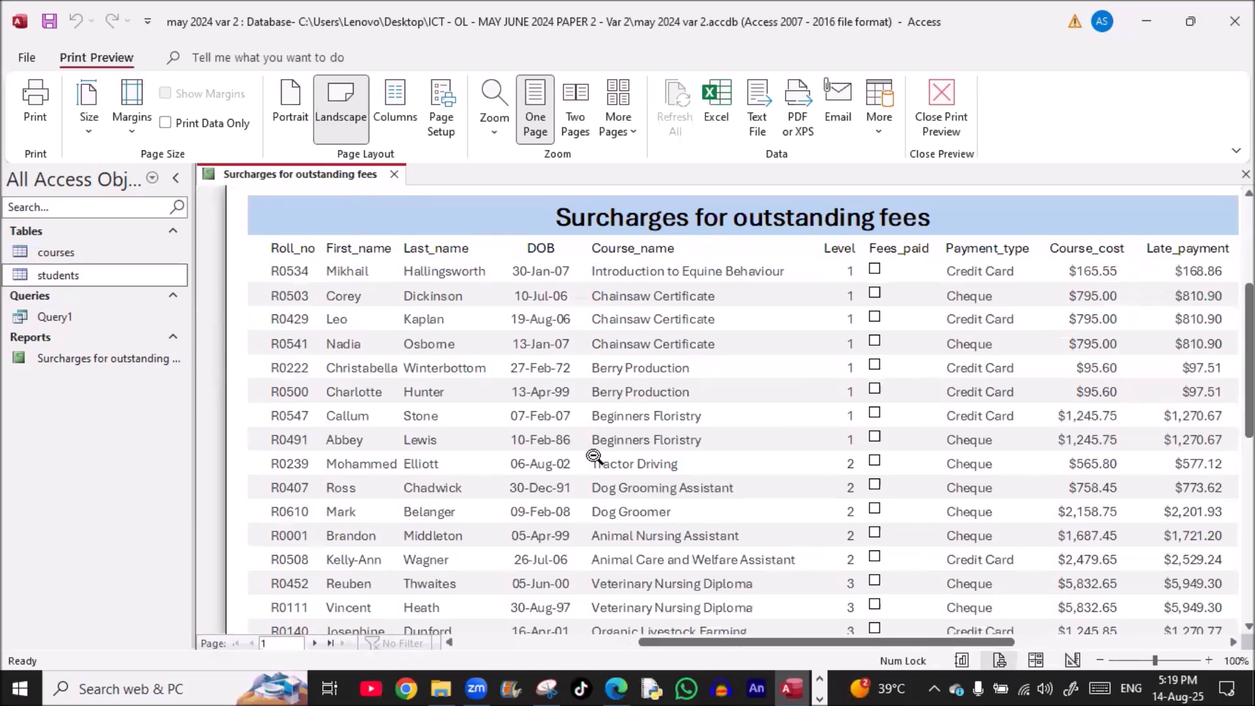
right_click(333, 175)
key("Escape")
Switch to the question paper PDF in Edge and highlight the instruction "Save and print your report"
key("alt+Tab")
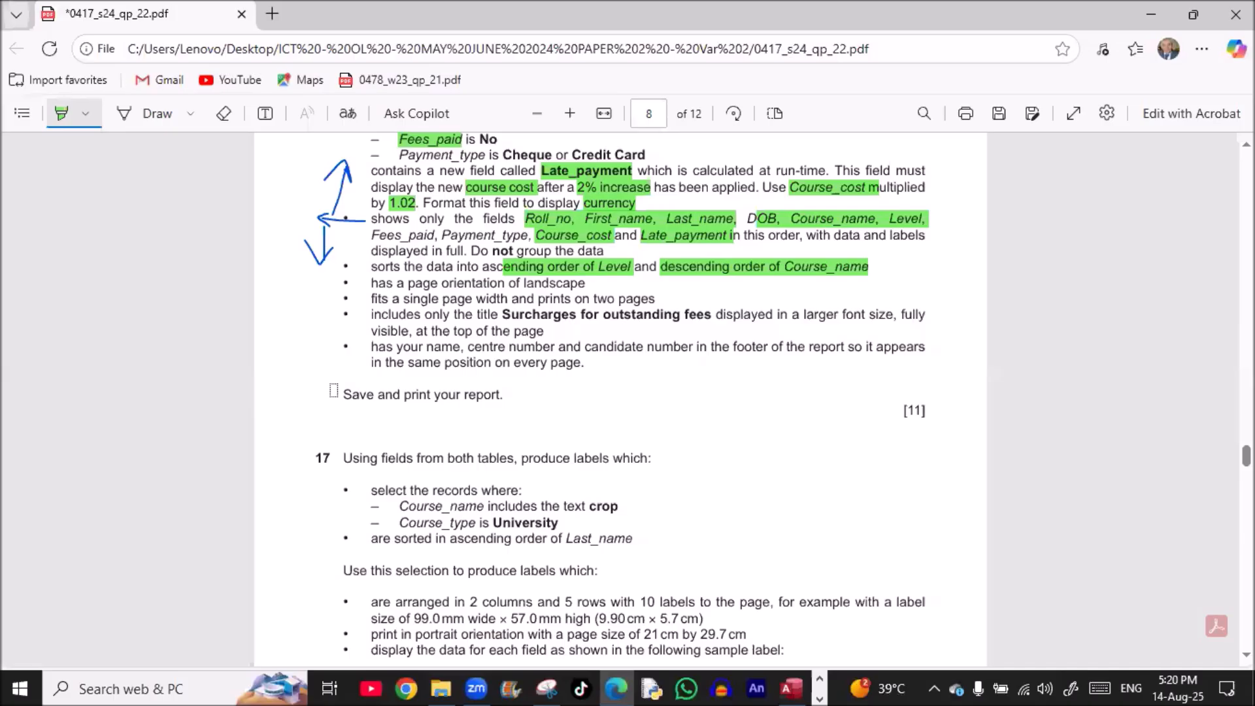
left_click_drag(333, 394, 501, 396)
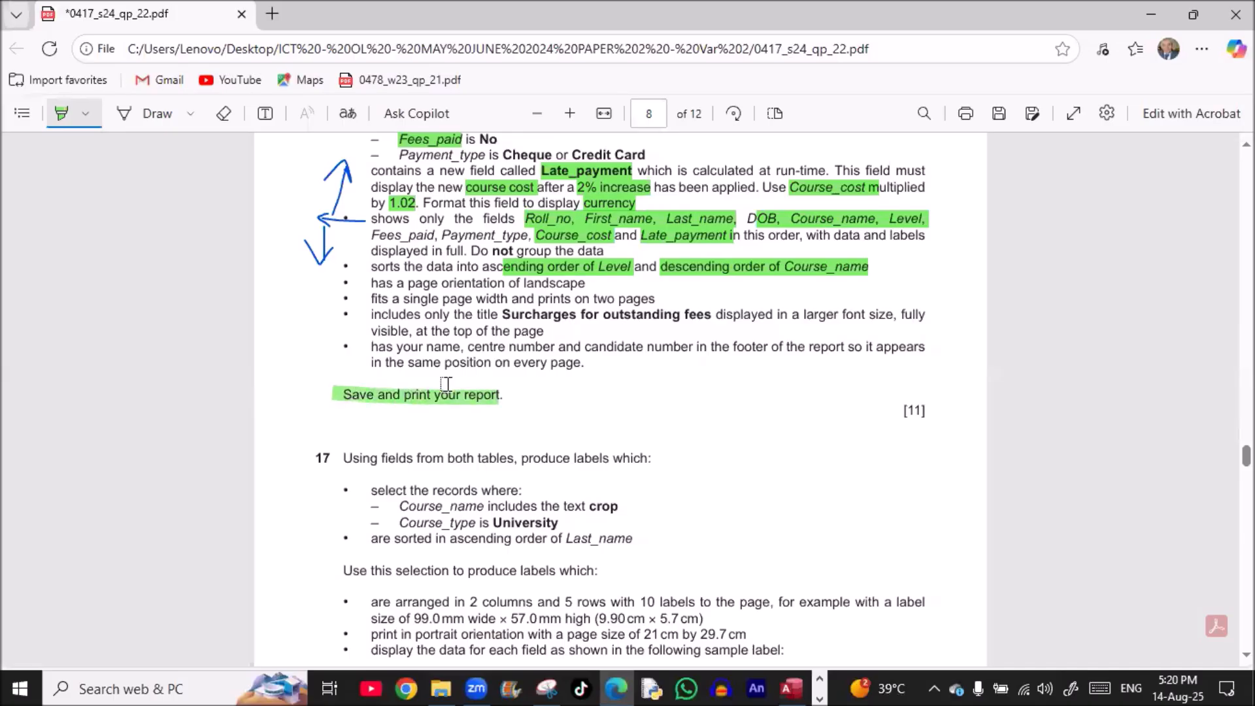
Switch back to Access and print all pages of the previewed report with the Microsoft Print to PDF printer
key("alt+Tab")
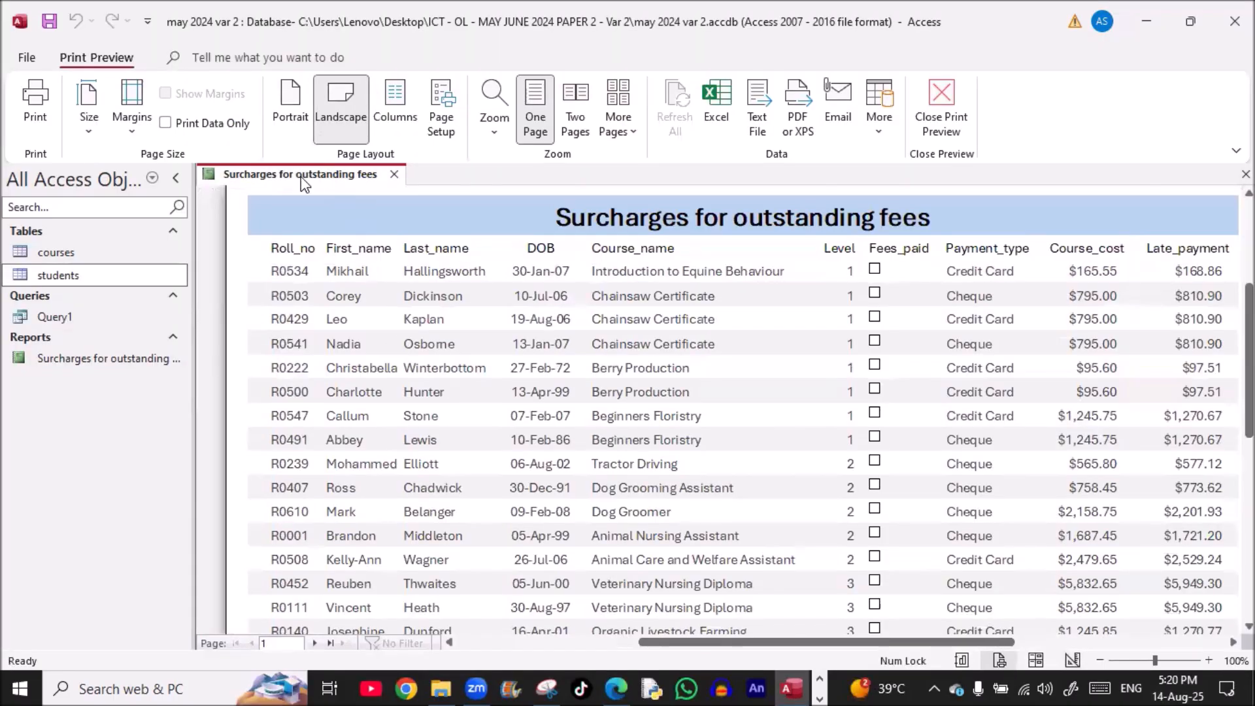
right_click(278, 178)
left_click(331, 352)
left_click(35, 104)
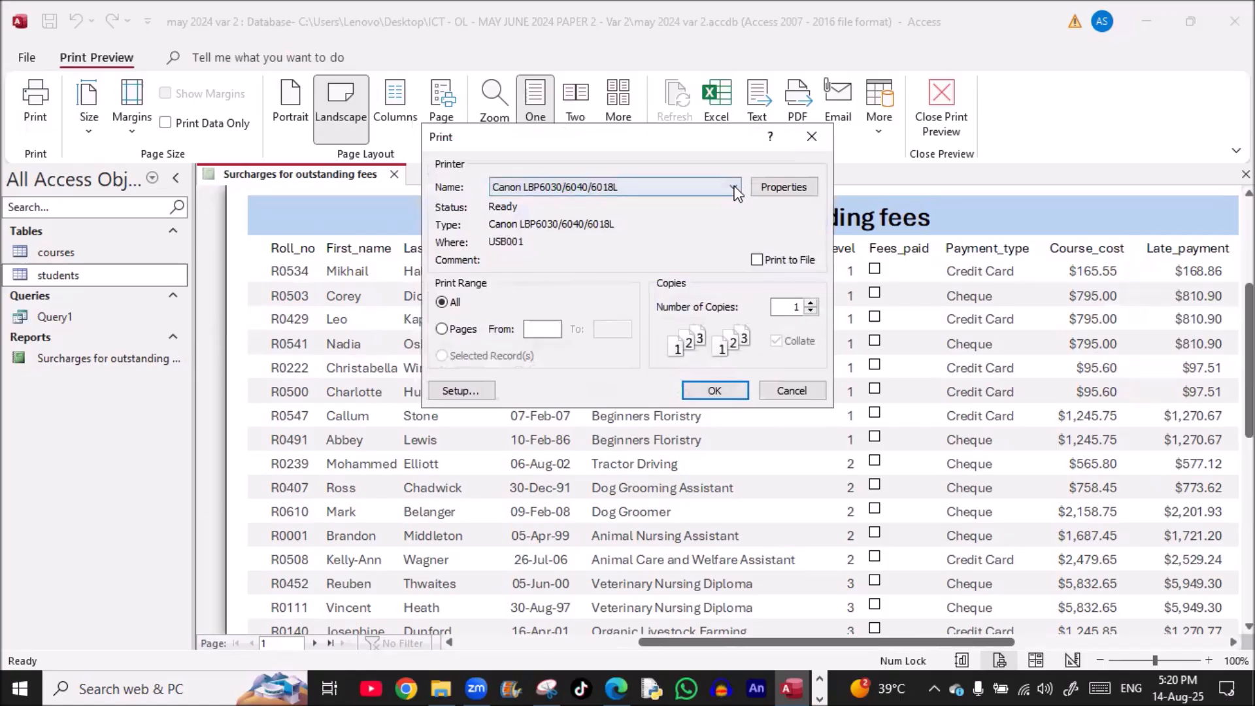
left_click(735, 188)
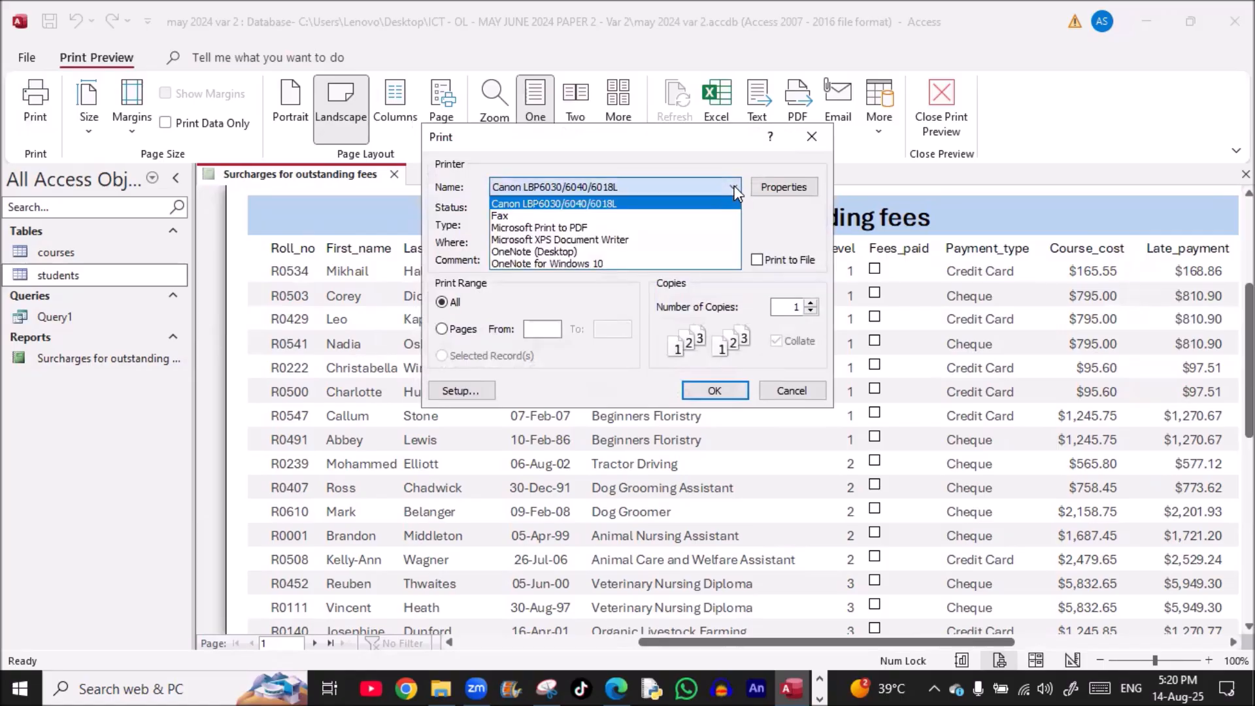
left_click(716, 228)
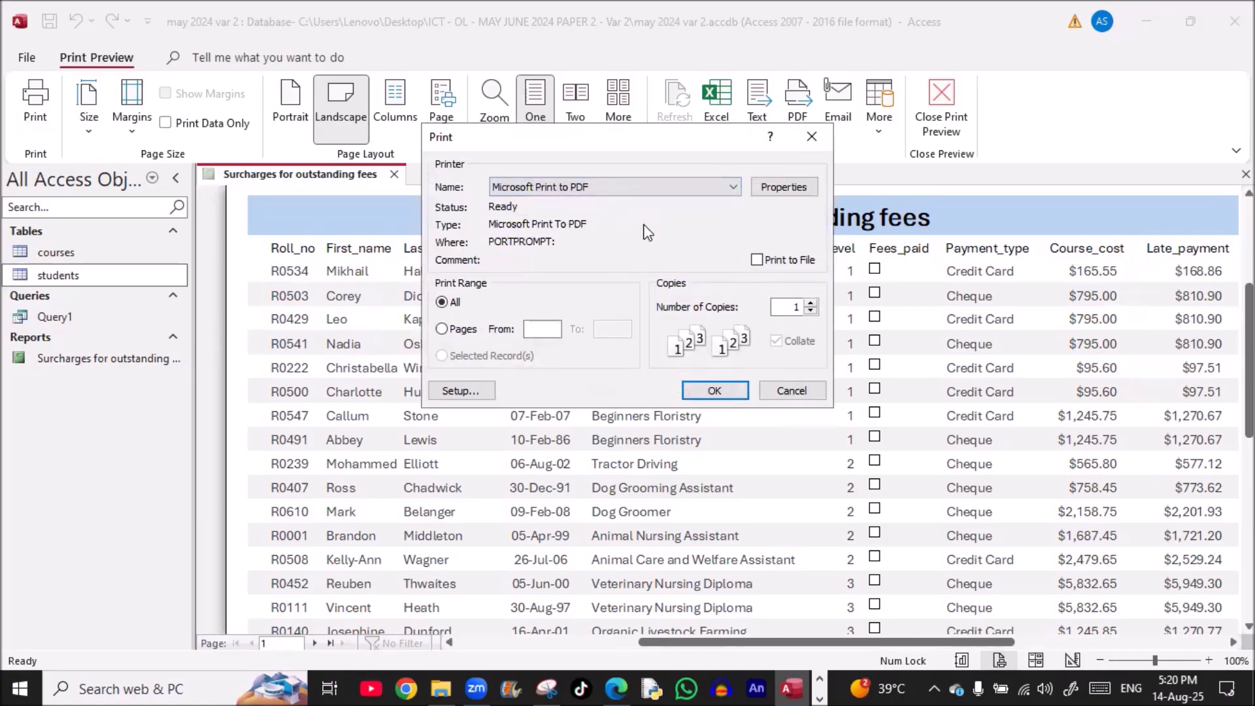
left_click(697, 386)
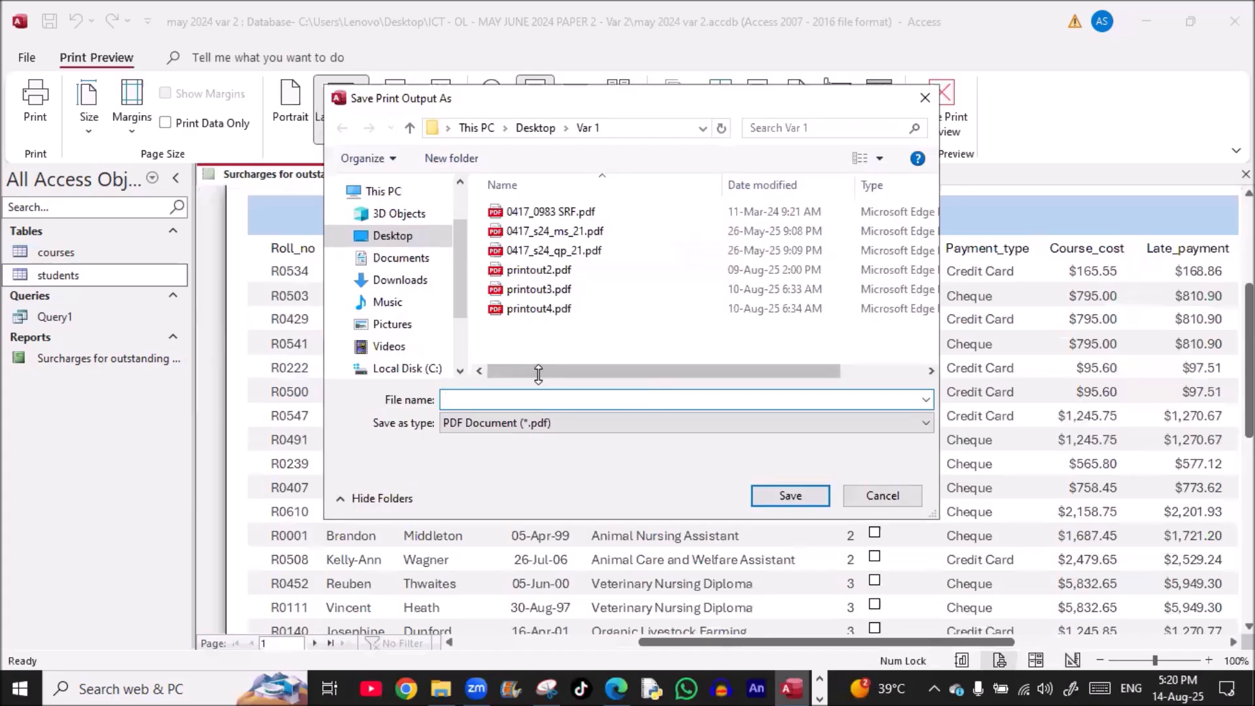
Save the print output as "printout 2" in the Desktop folder "ICT - OL - MAY JUNE 2024 PAPER 2 - Var 2"
left_click(537, 129)
left_click(517, 236)
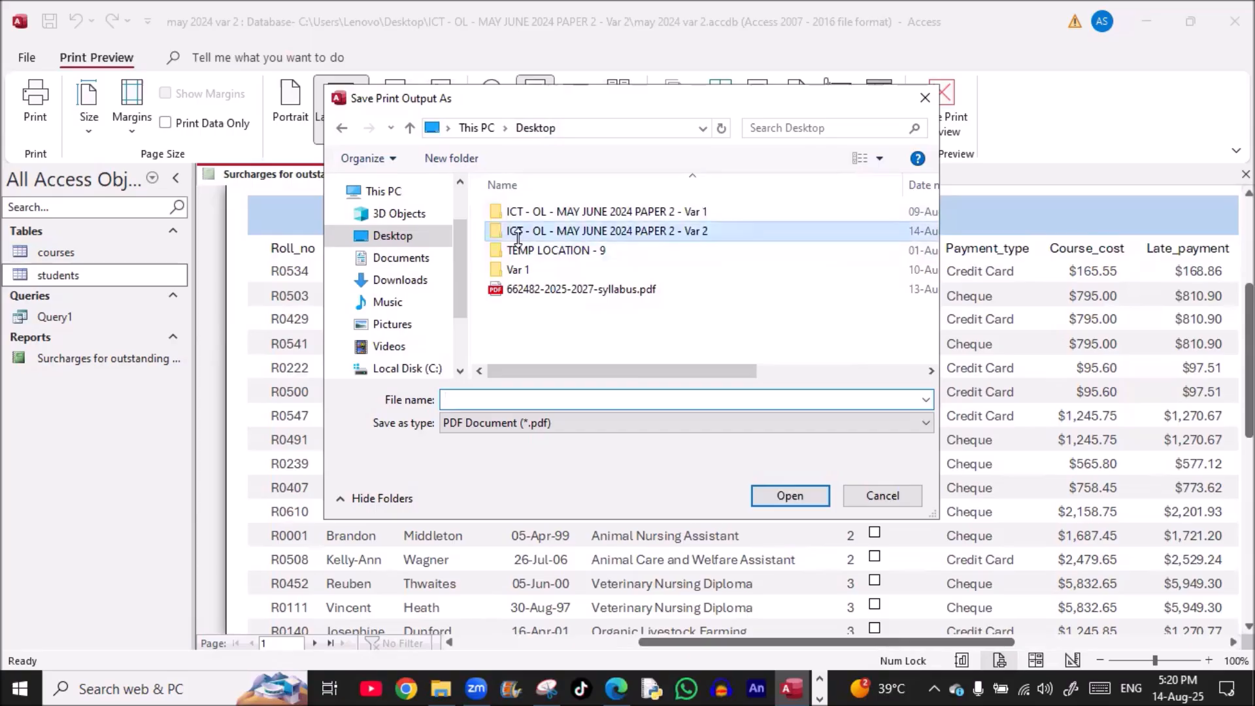
double_click(517, 235)
left_click(646, 262)
left_click(517, 397)
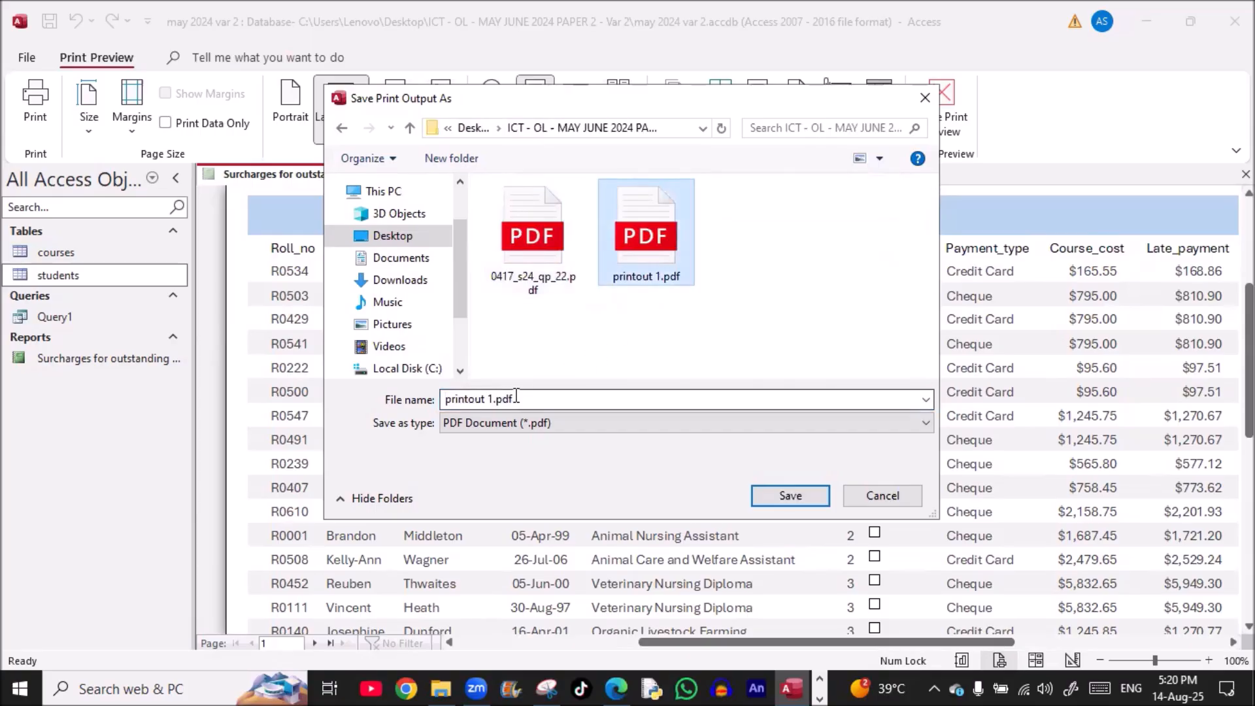
double_click(492, 400)
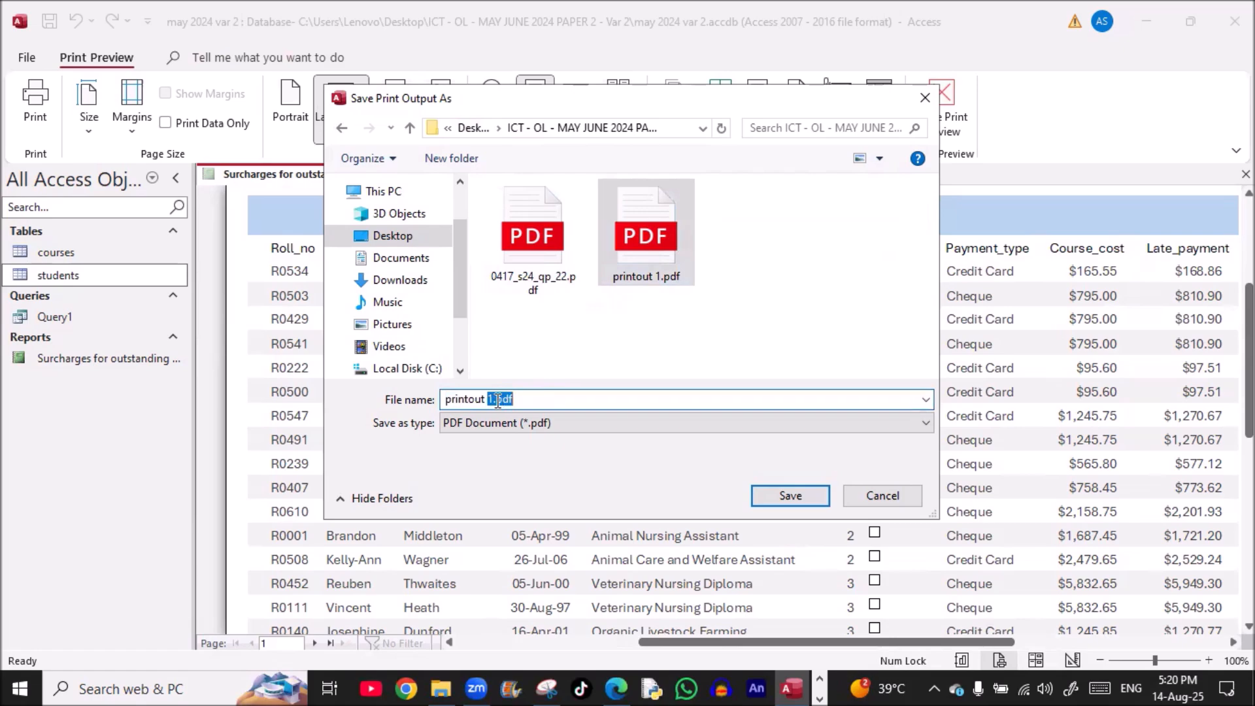
type("2")
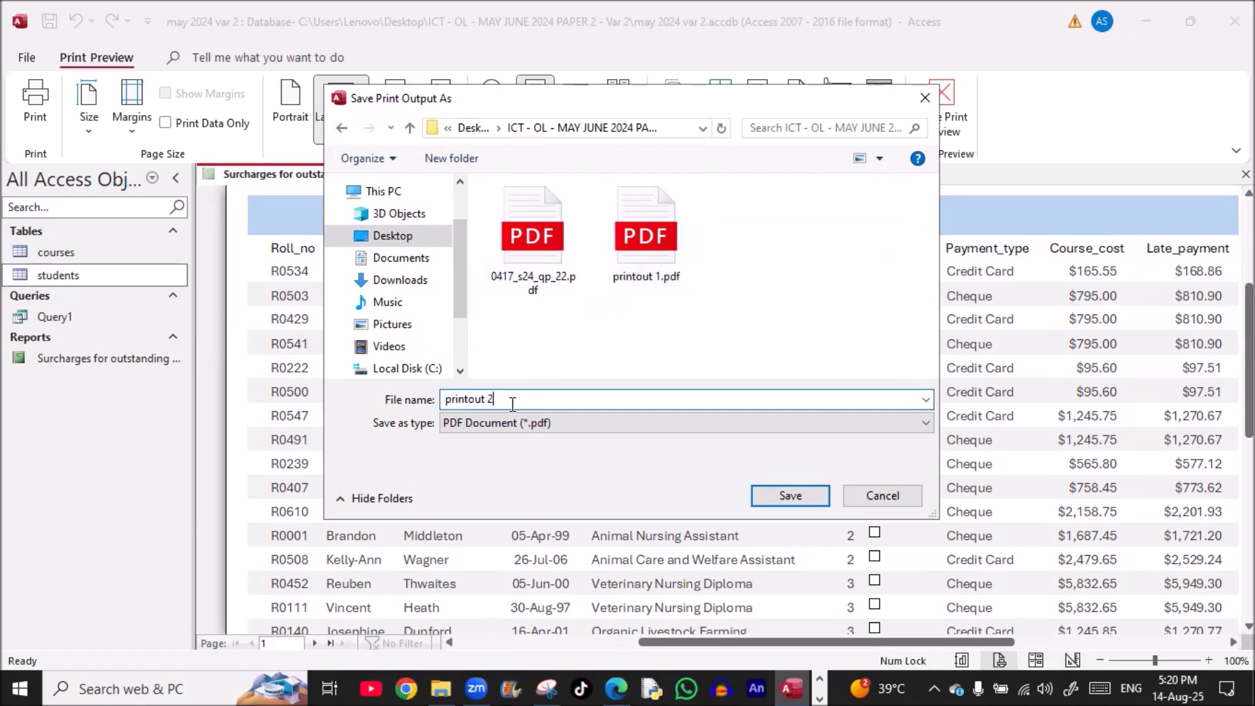
left_click(763, 496)
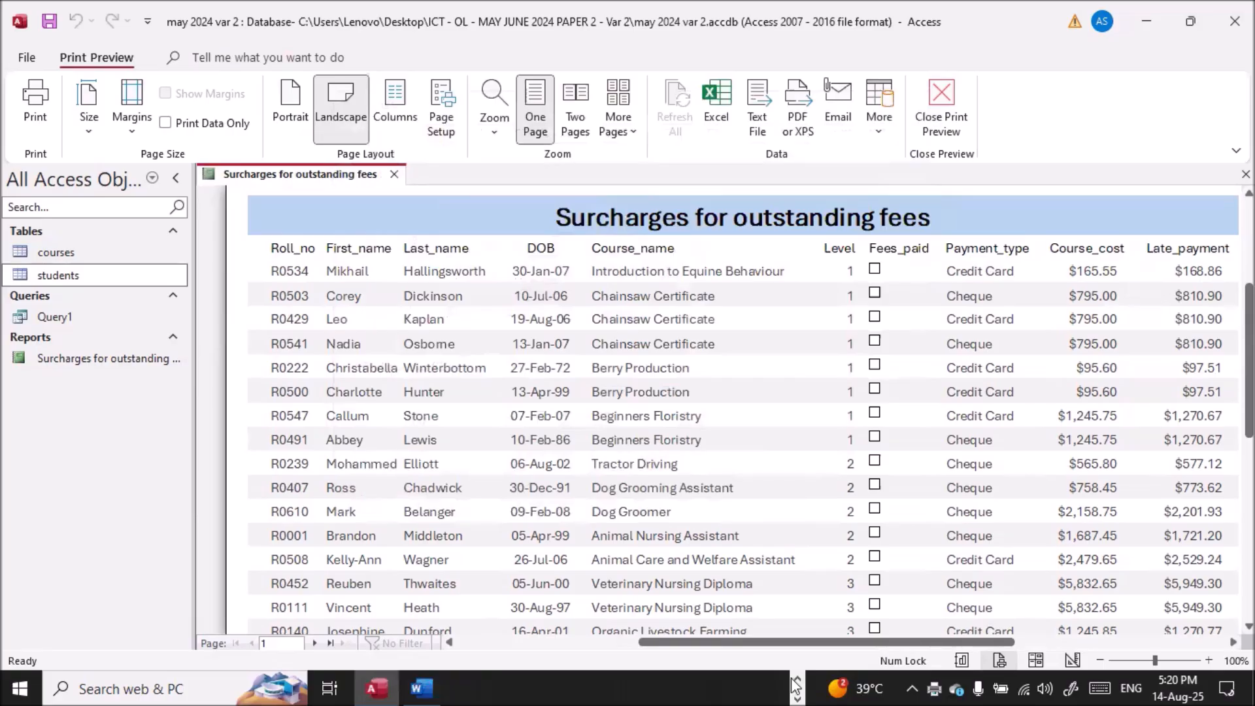
Open printout 2.pdf from File Explorer, check both pages and their footers, and close it
key("alt+Tab")
key("alt+Tab")
key("alt+Tab")
key("alt+Tab")
key("alt+Tab")
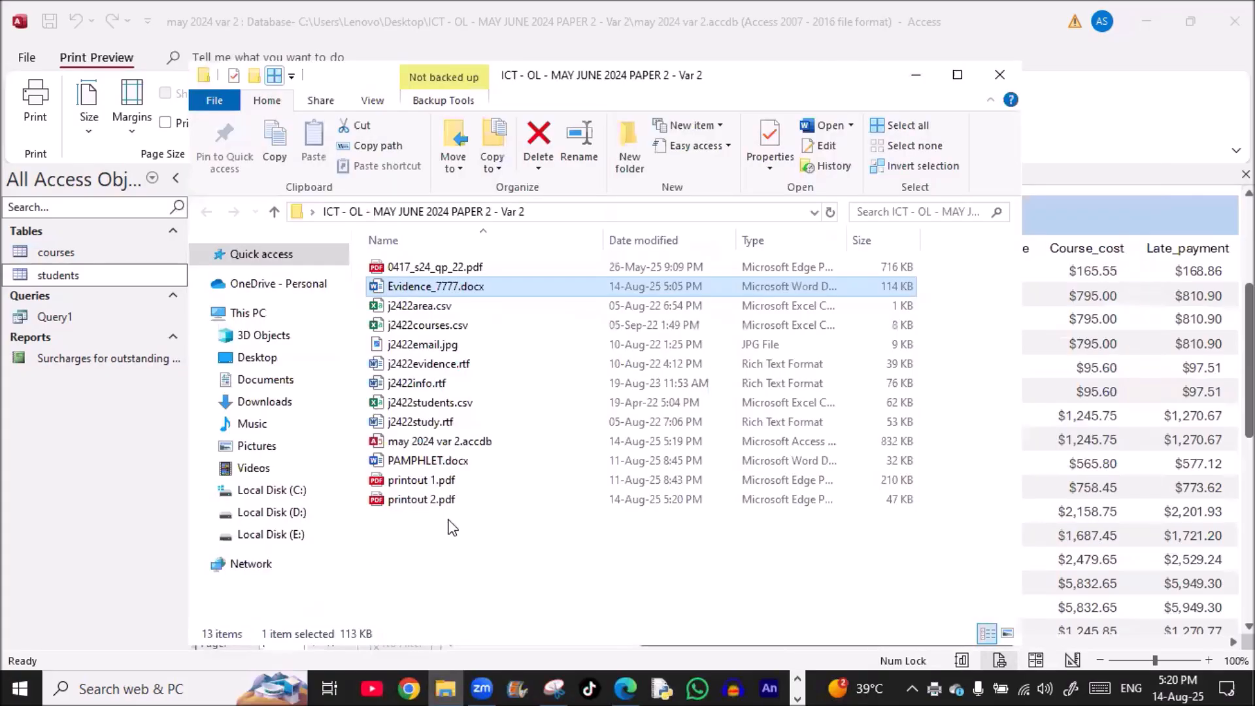
double_click(418, 498)
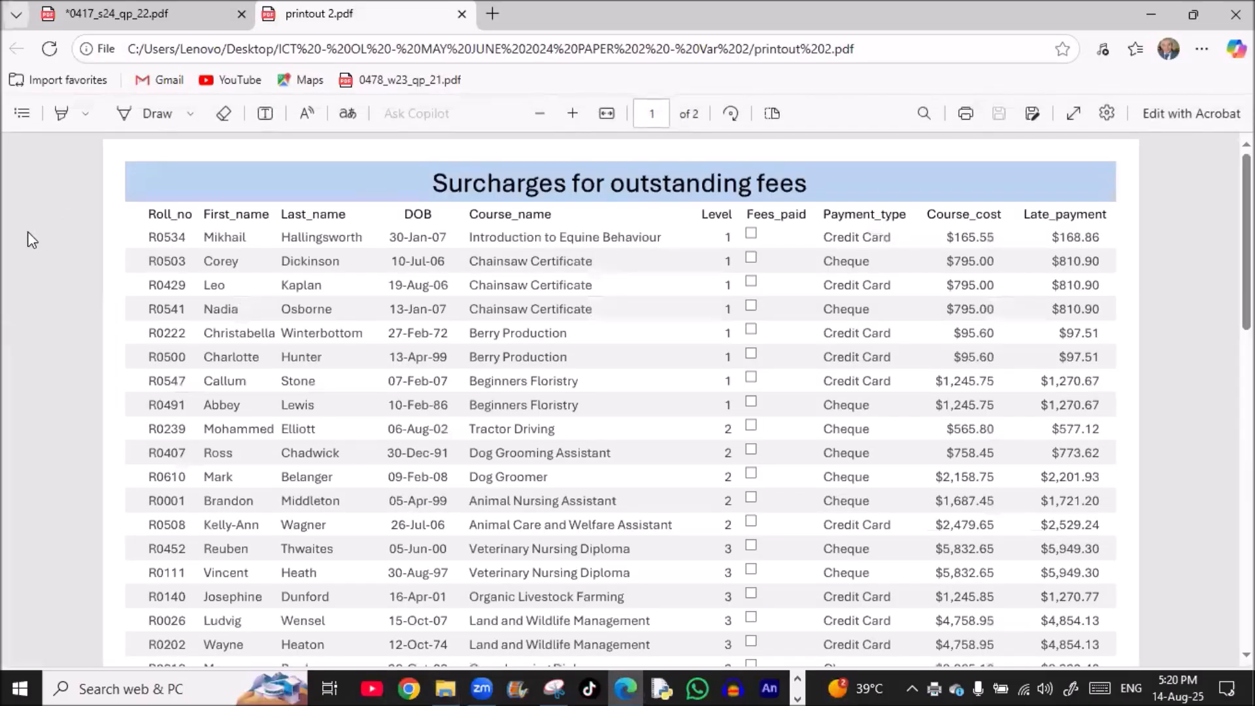
scroll(30, 233, "down", 20)
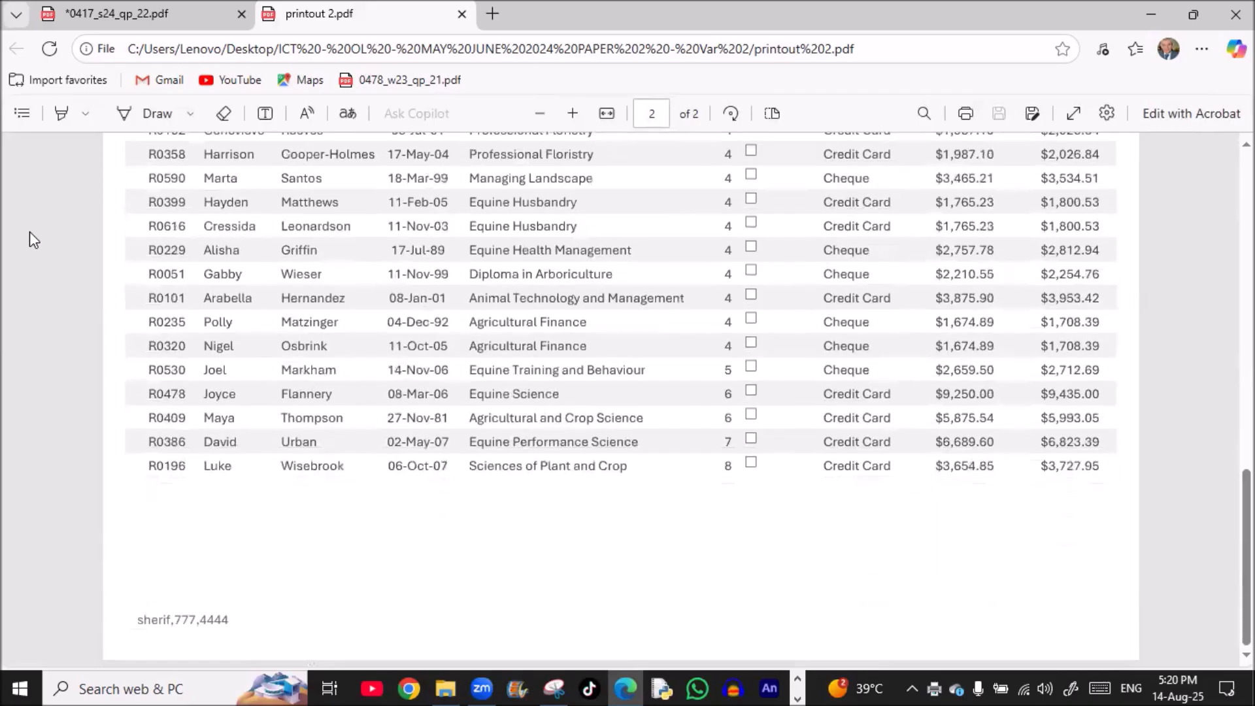
scroll(29, 231, "up", 5)
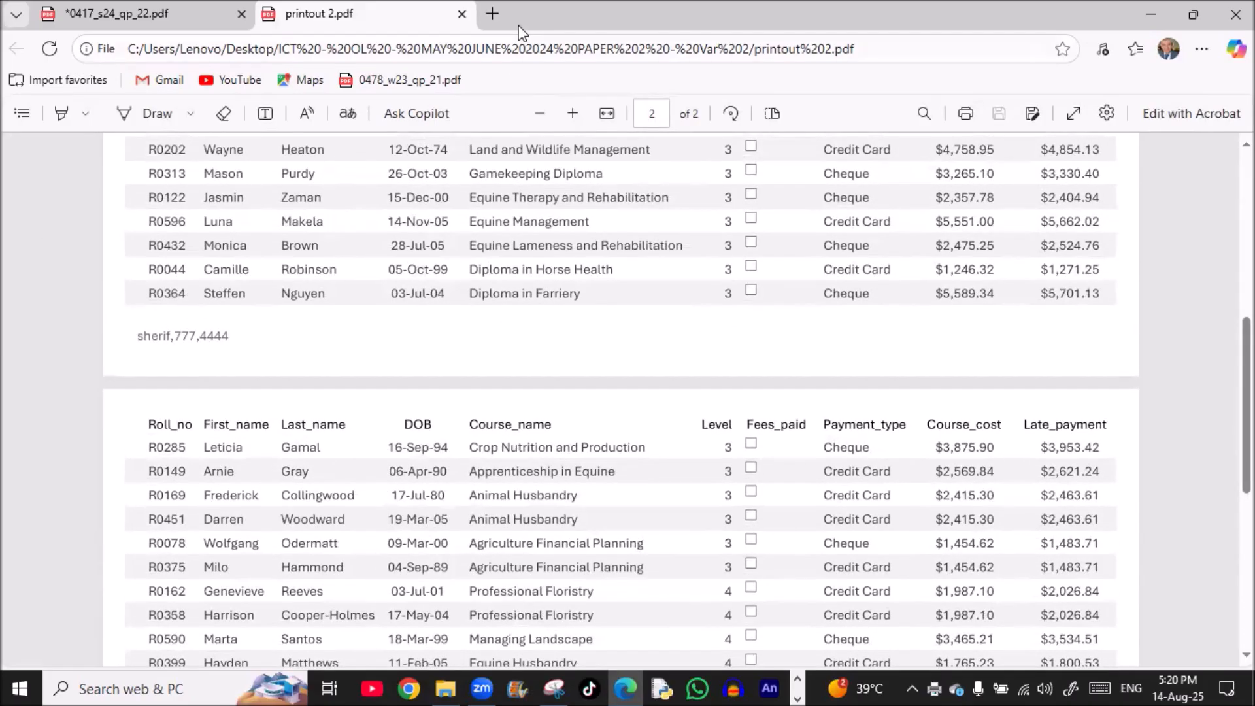
left_click(460, 14)
In question 17 of the paper, highlight both tables producing labels, Course_name including crop, University, and ascending Last_name
scroll(245, 432, "down", 3)
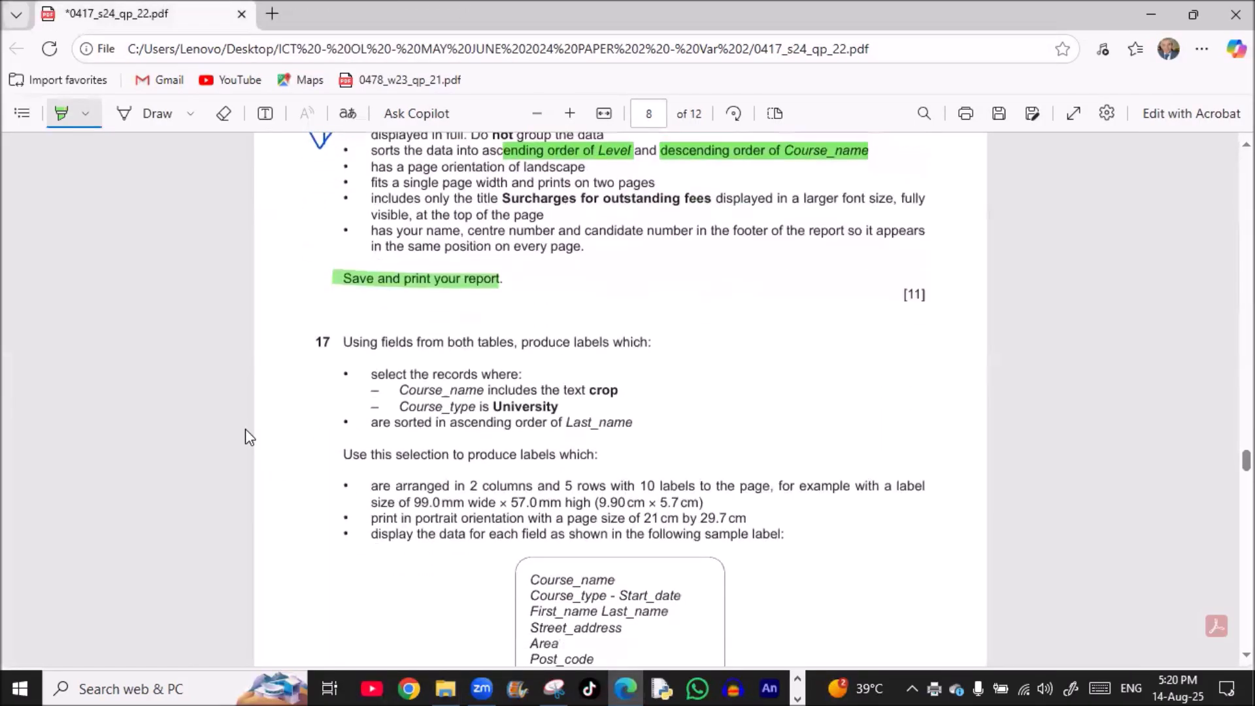
left_click_drag(455, 274, 682, 268)
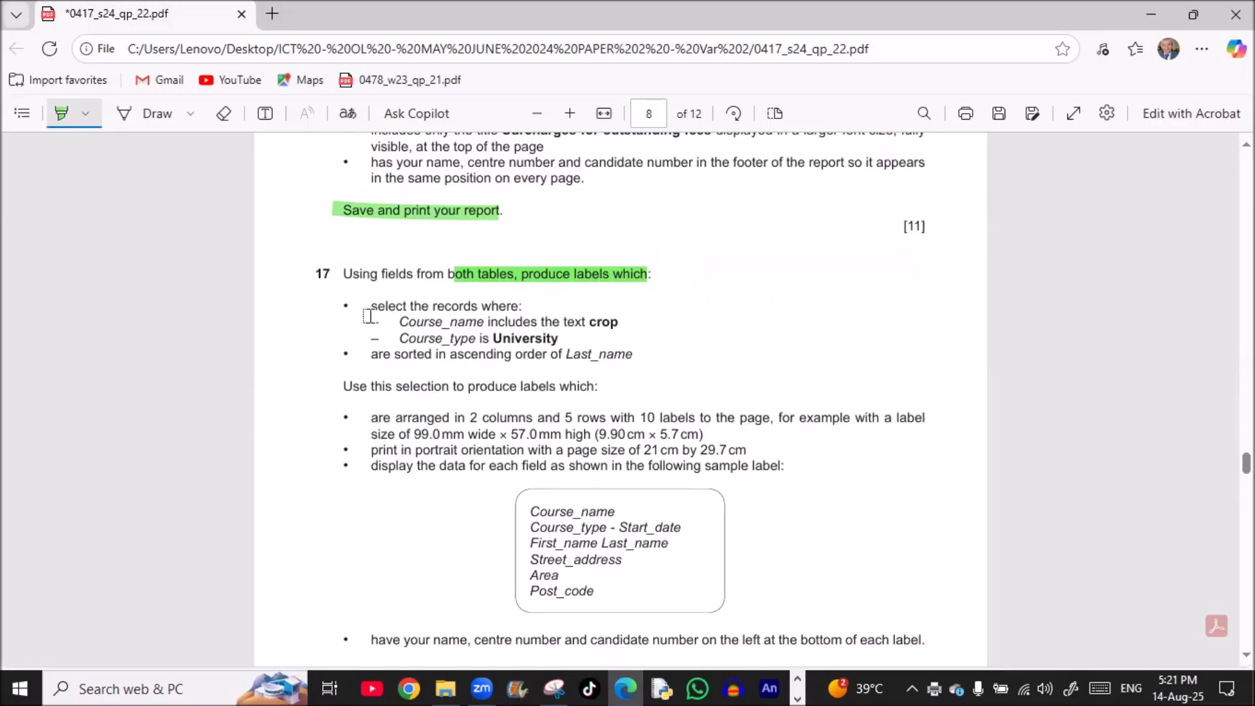
left_click_drag(399, 322, 617, 322)
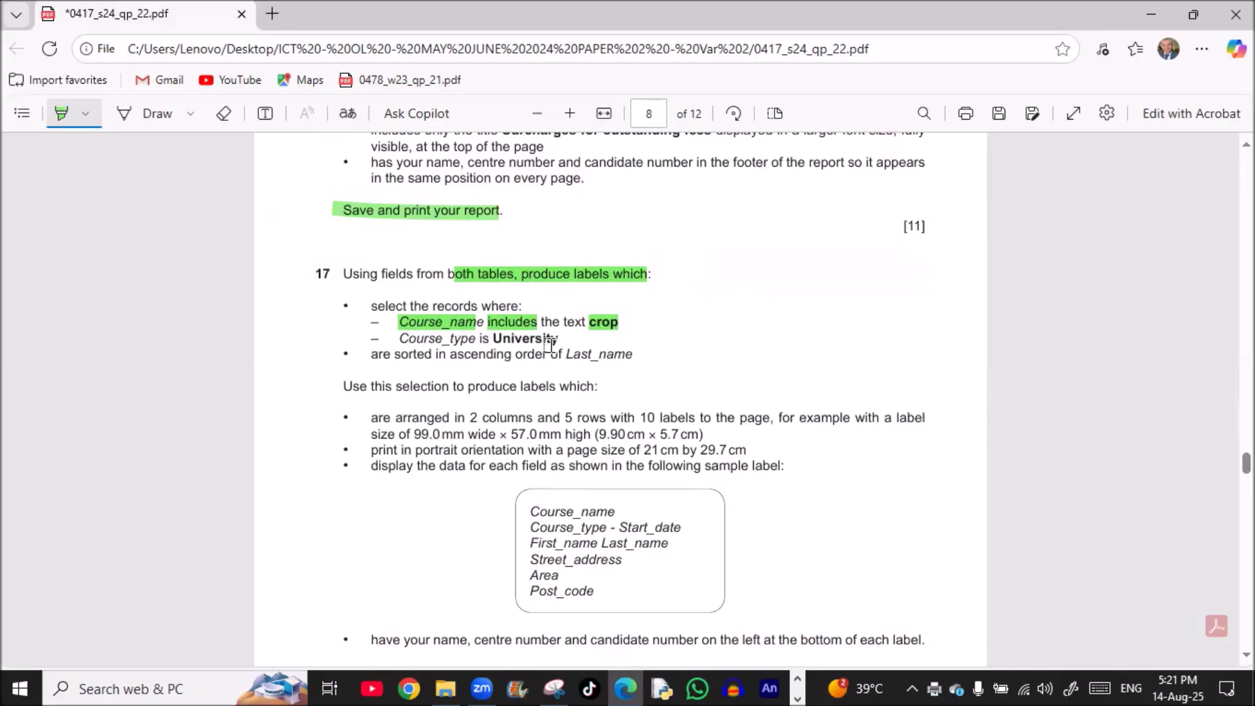
left_click_drag(494, 338, 559, 339)
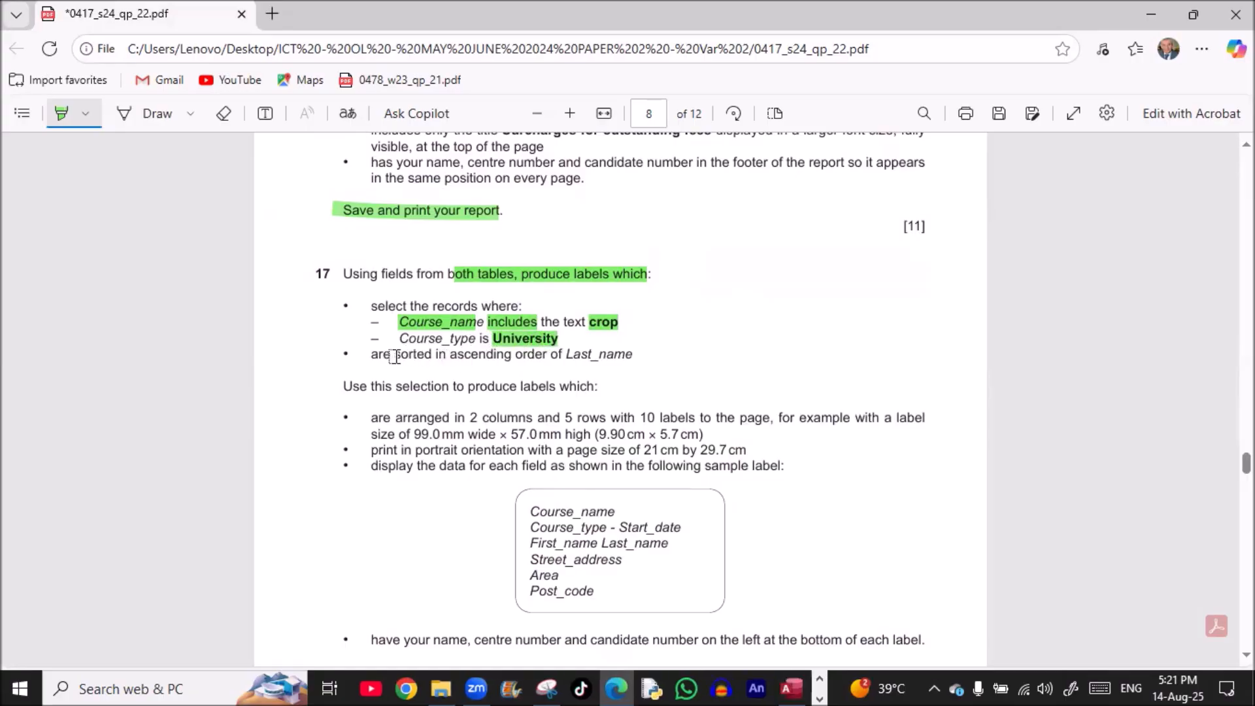
left_click_drag(450, 354, 637, 353)
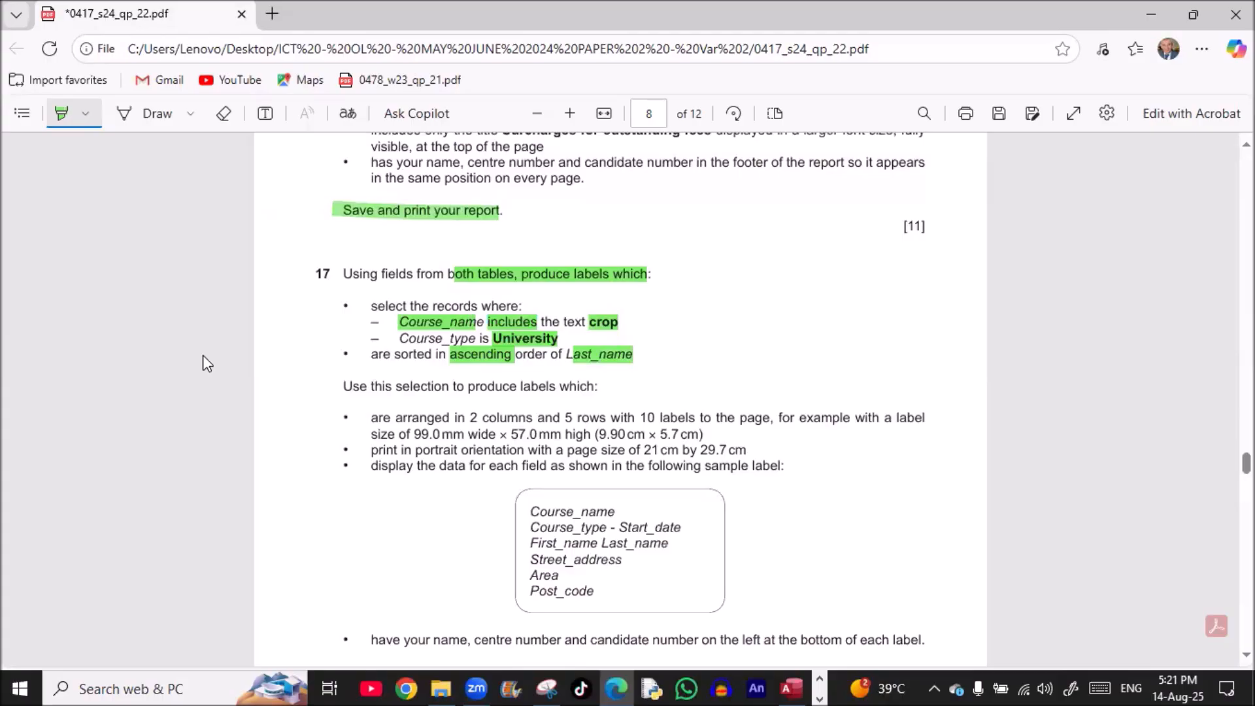
Switch to Access and close the "Surcharges for outstanding fees" report
left_click(791, 689)
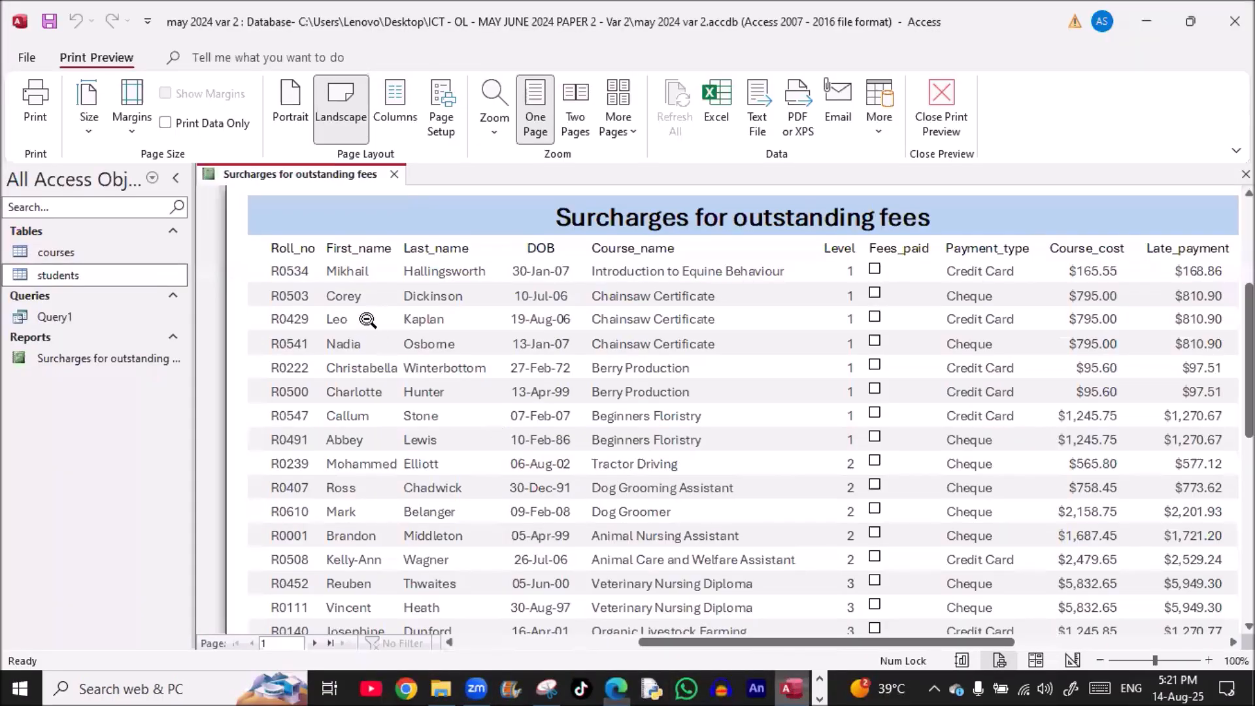
left_click(394, 174)
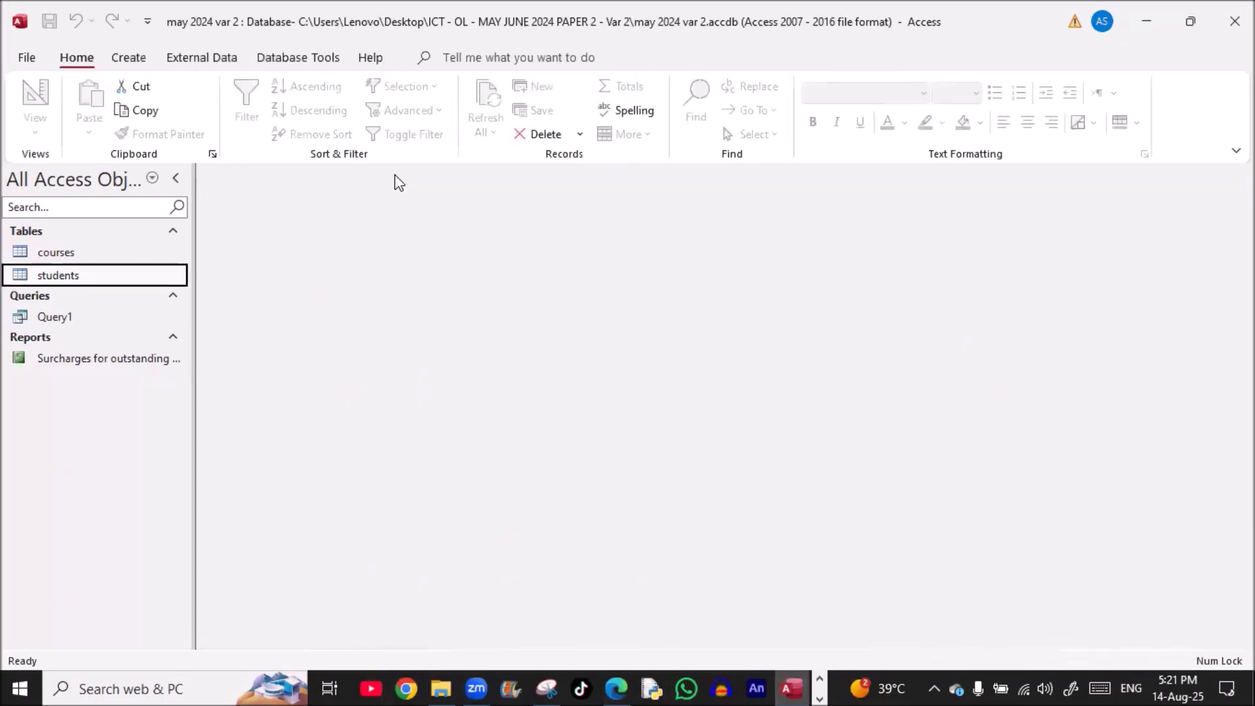
Create a new query in design view from the courses and students tables, enlarging both field lists to show all their fields
left_click(129, 59)
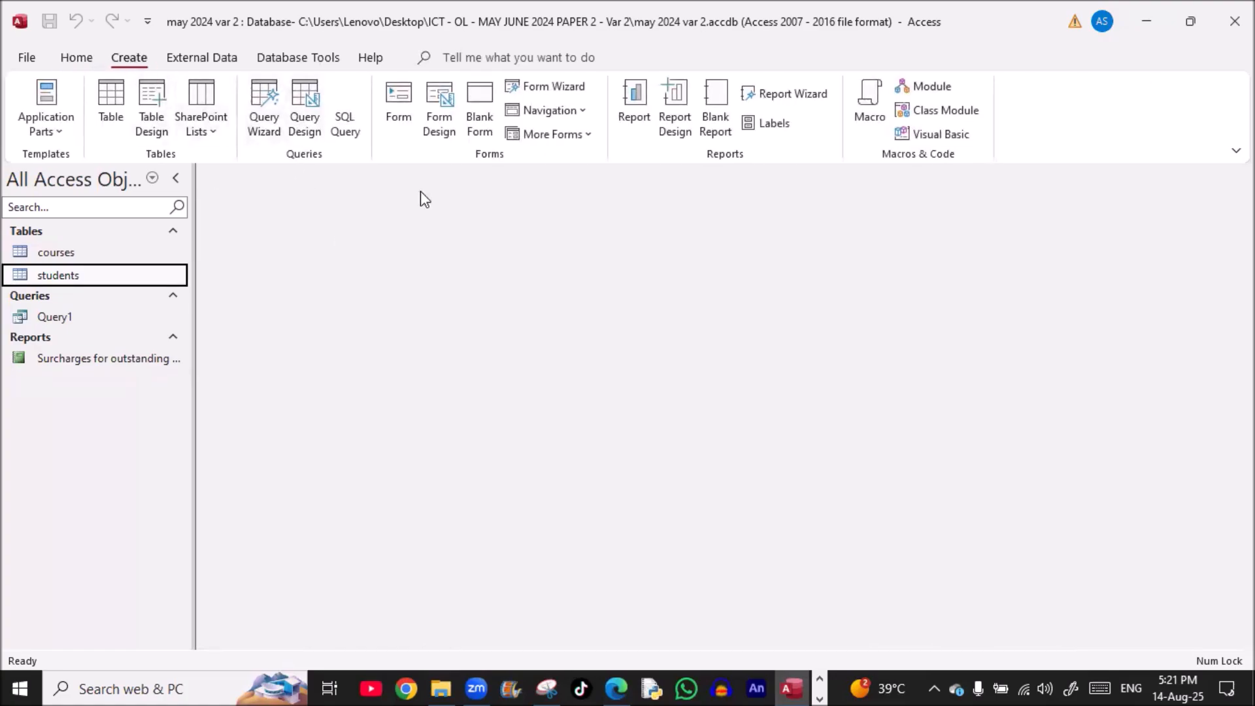
left_click(304, 117)
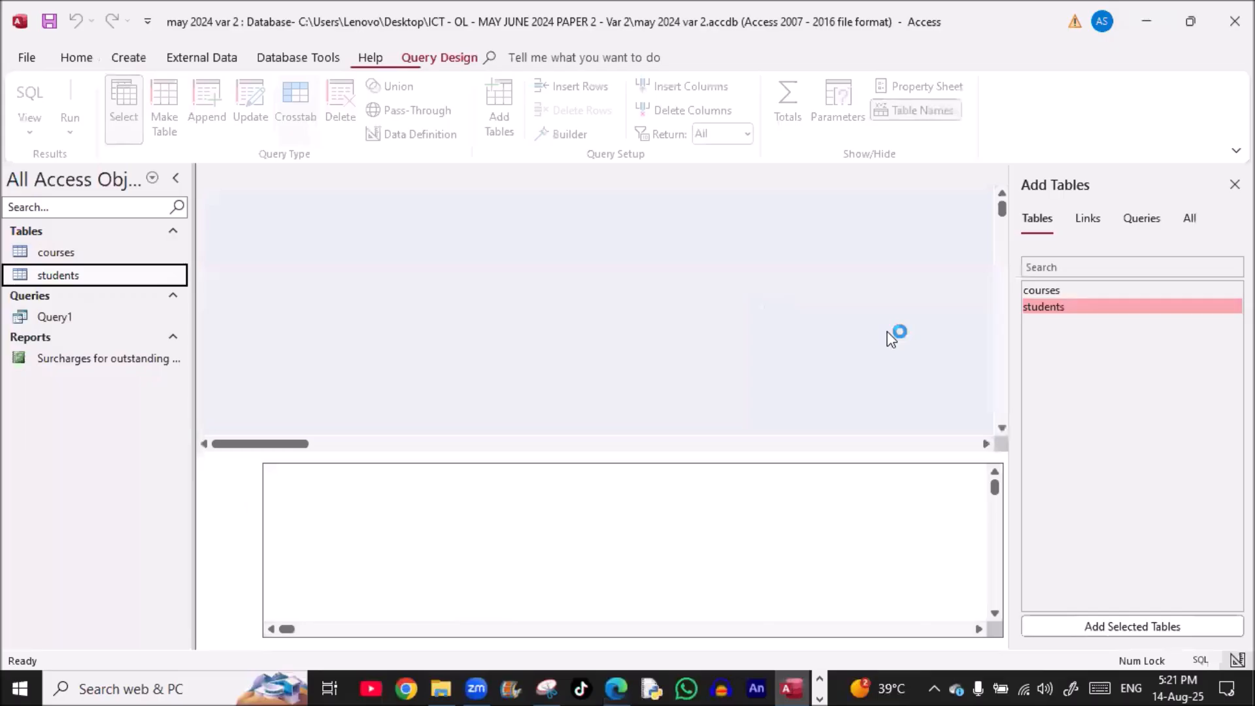
double_click(1041, 289)
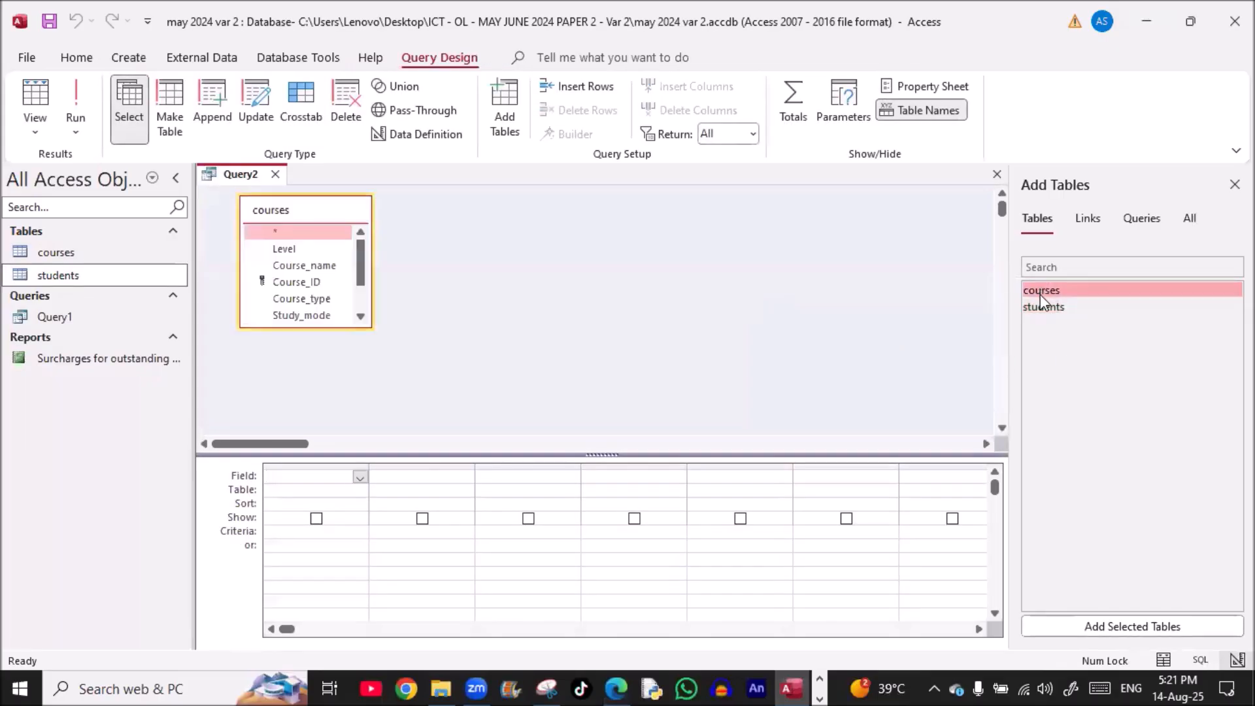
double_click(1042, 307)
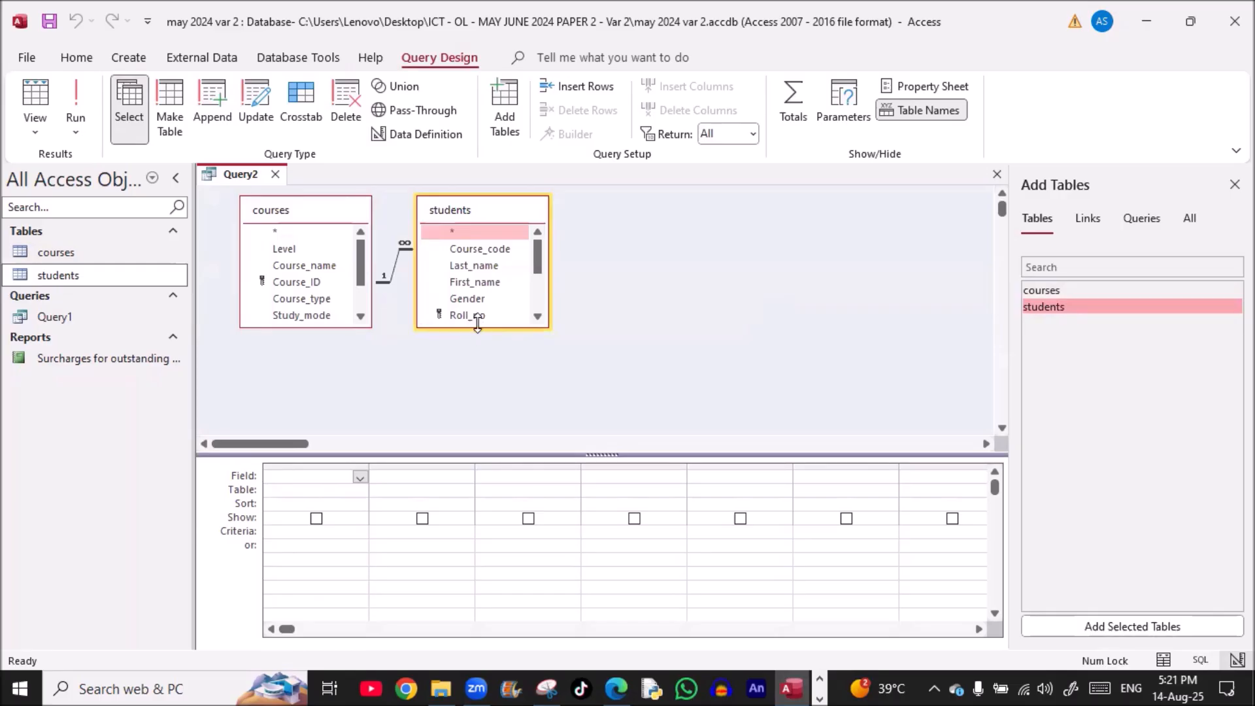
left_click_drag(478, 324, 477, 430)
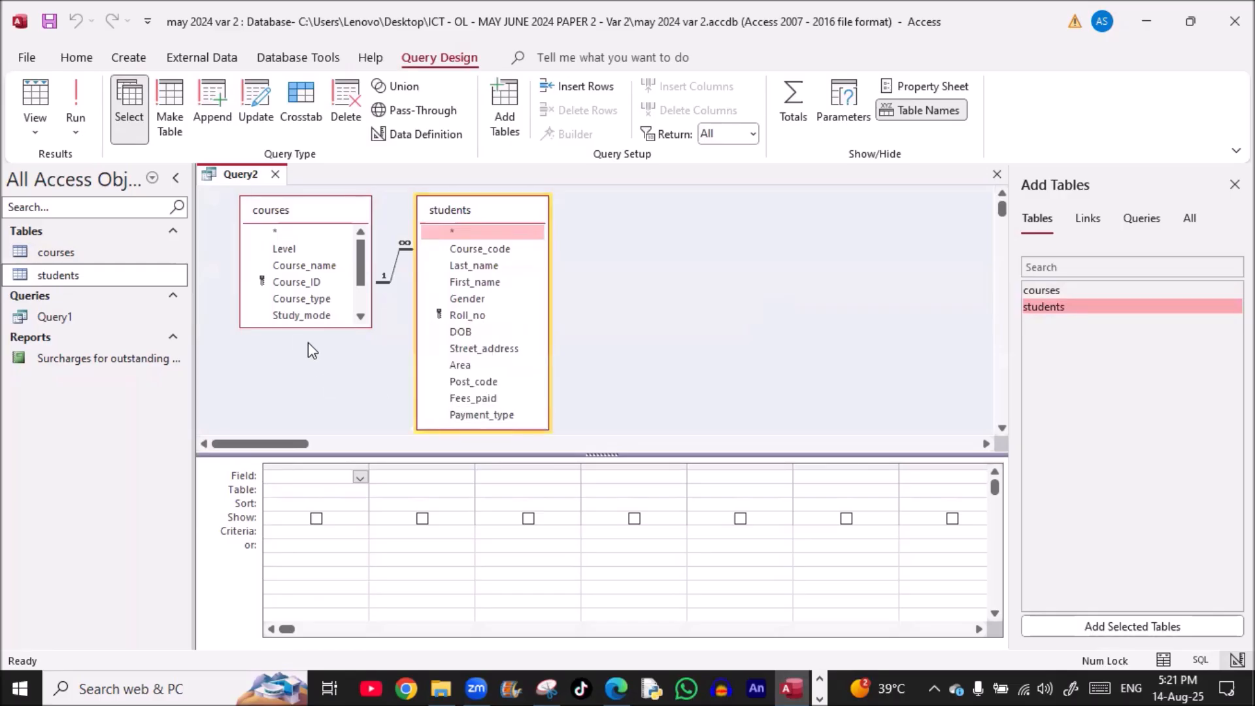
left_click_drag(306, 327, 306, 398)
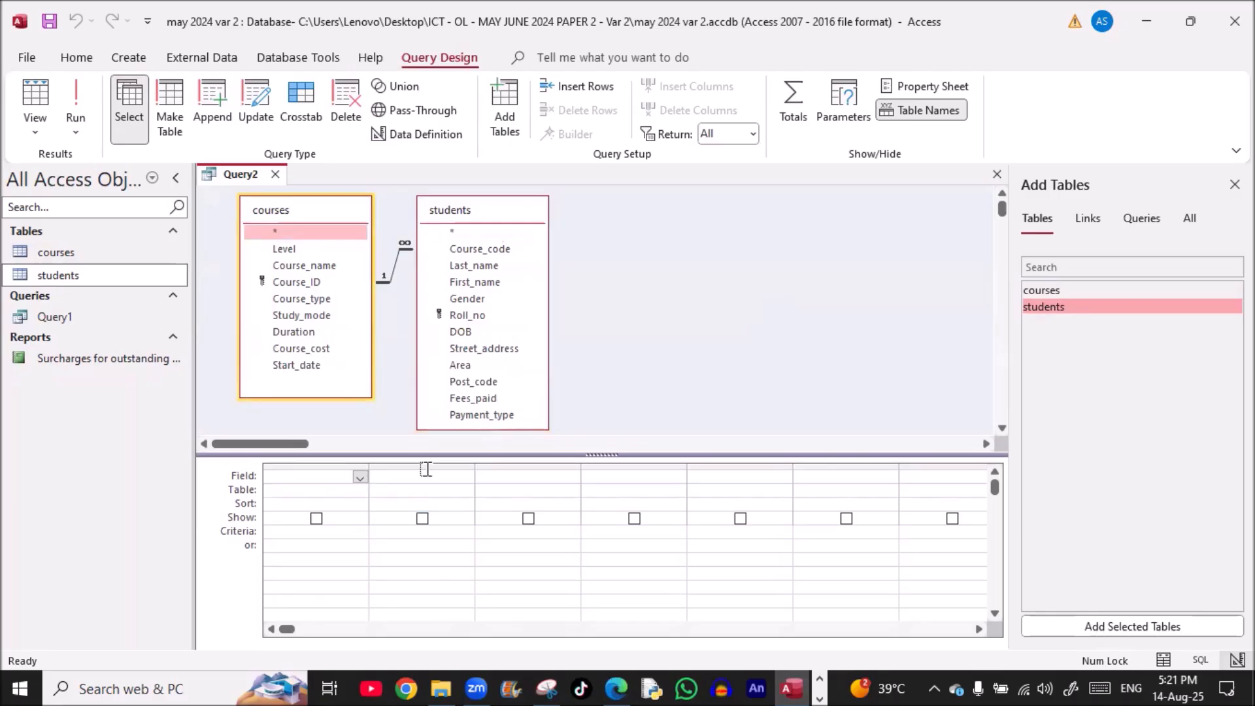
In the question paper's sample label, highlight Course_name and most of the Course_type - Start_date line, and return to Access
key("alt+Tab")
left_click_drag(530, 419, 647, 435)
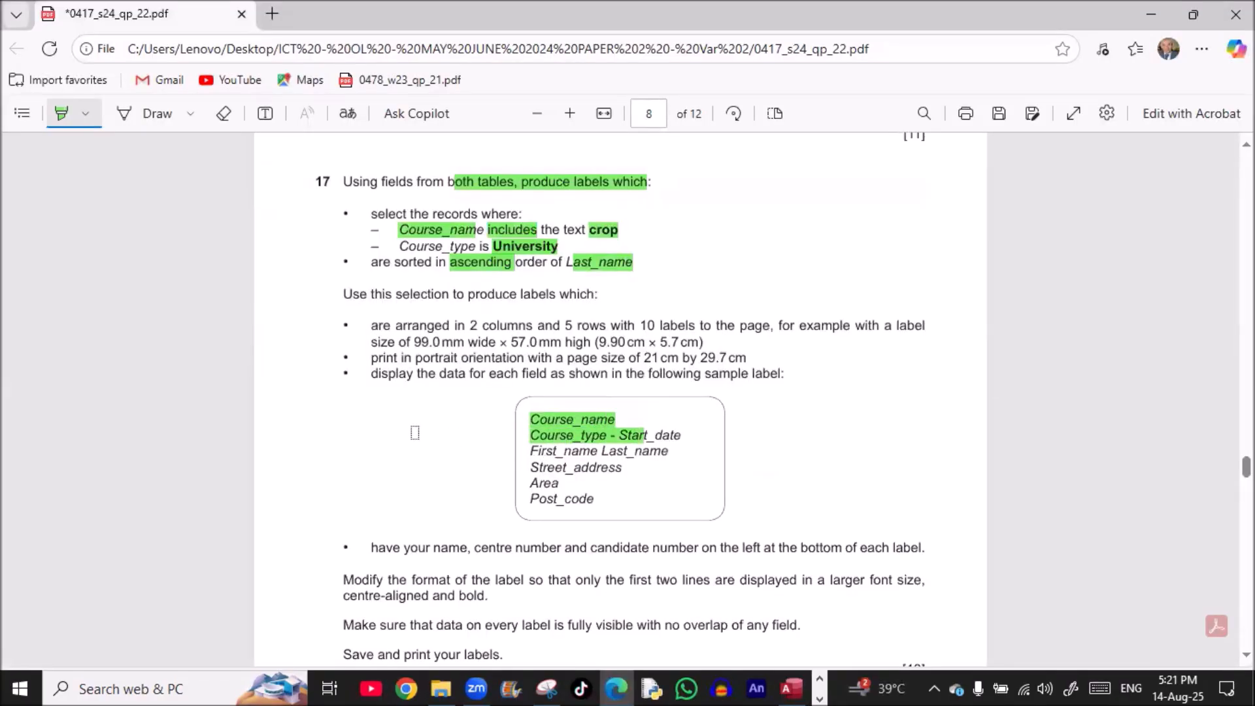
key("alt+Tab")
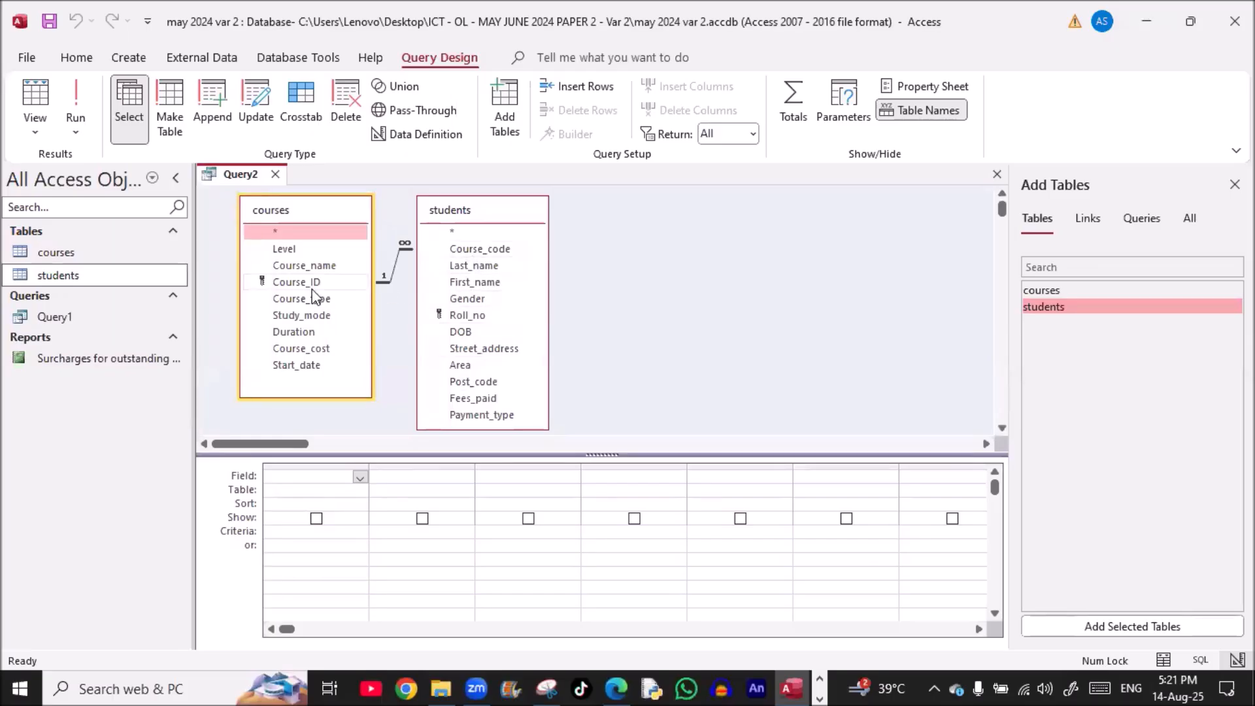
Add the Course_name, Course_type and Start_date fields from courses to the query, checking the sample label in the paper
double_click(303, 267)
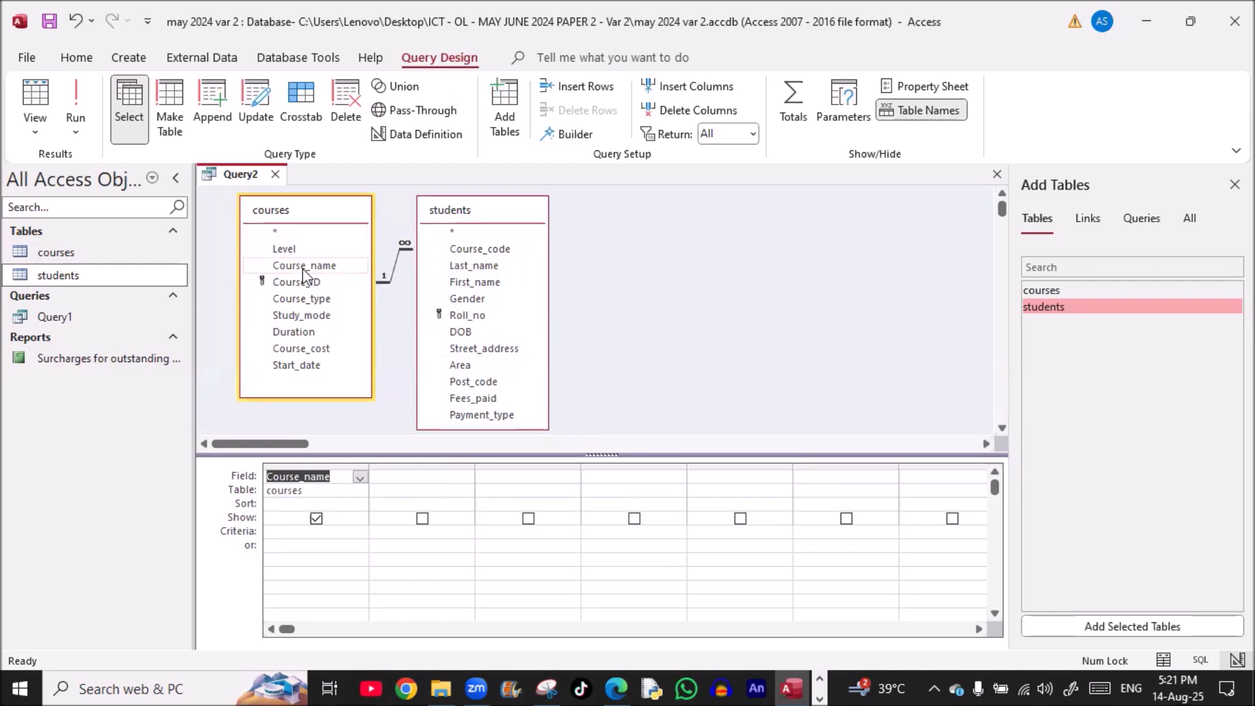
double_click(303, 299)
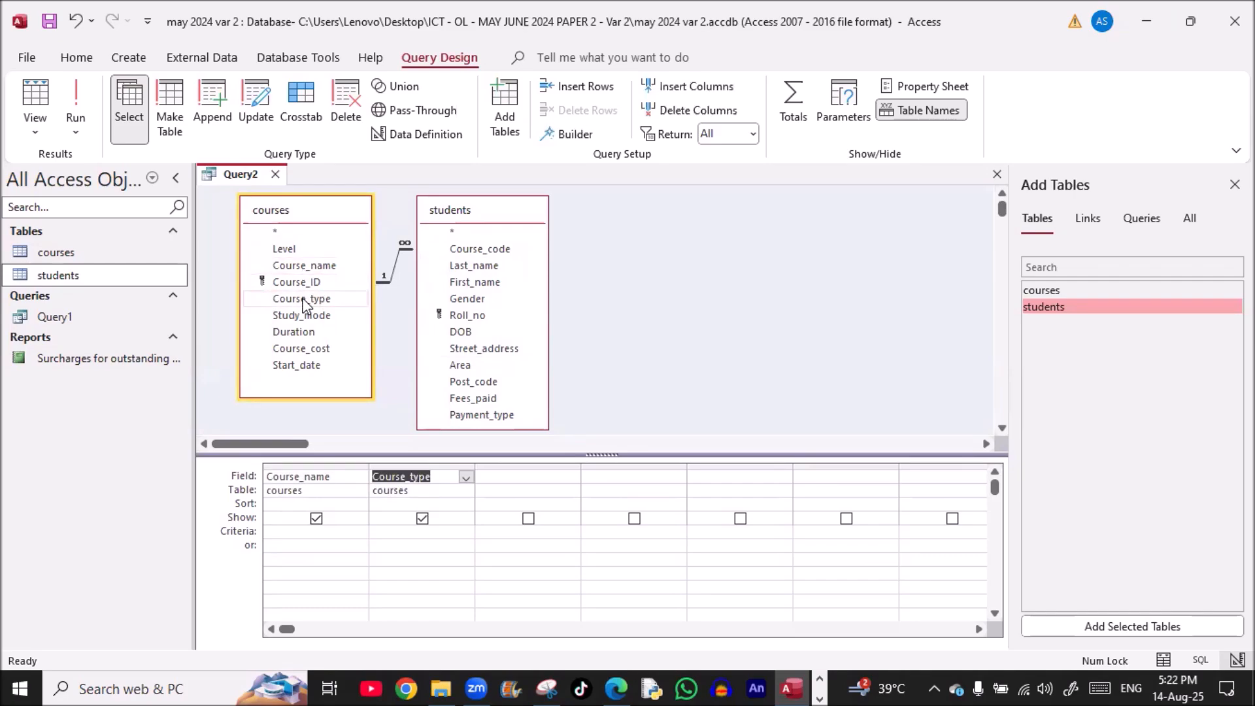
key("alt+Tab")
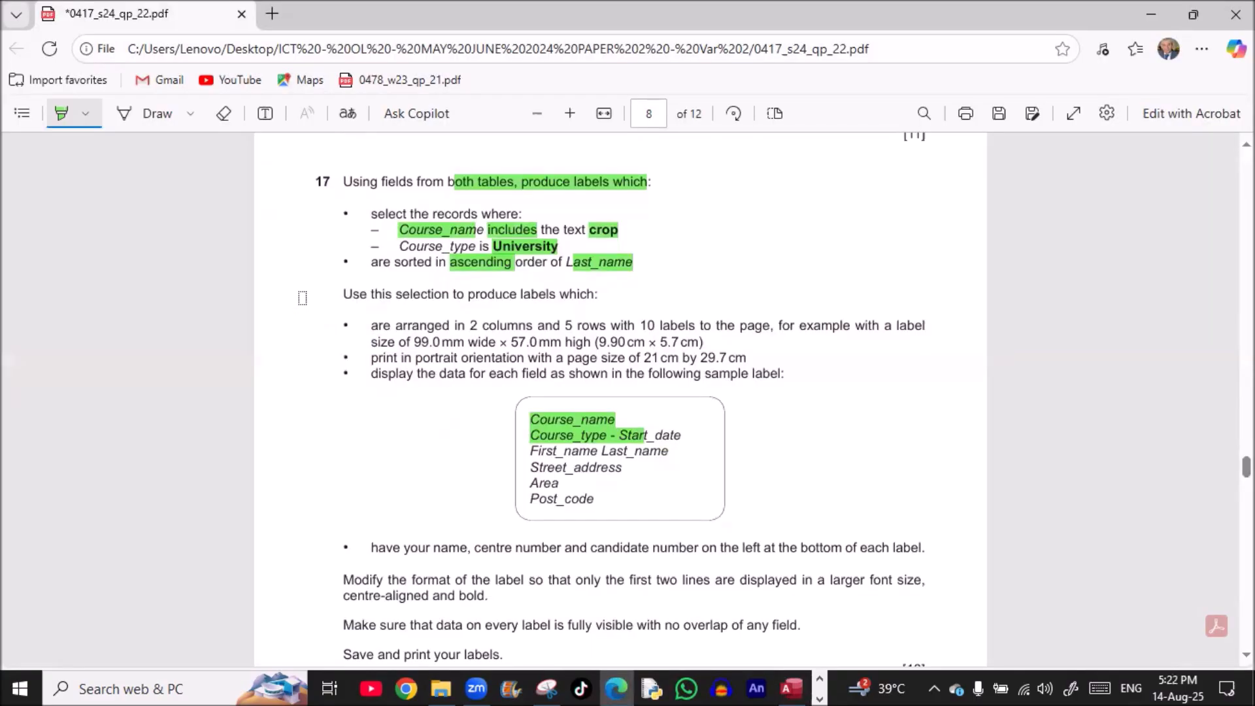
key("alt+Tab")
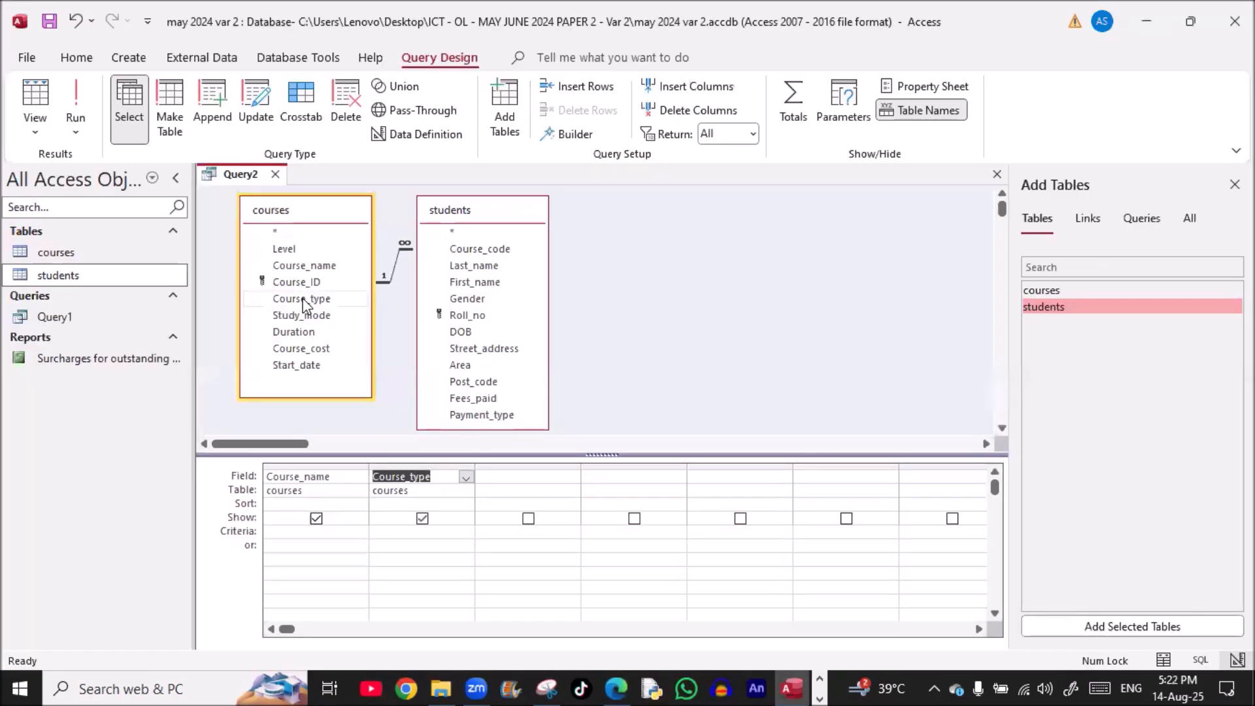
double_click(308, 366)
Add First_name, Last_name, Street_address, Area and Post_code from students to the query, run it, and return to design view
double_click(451, 282)
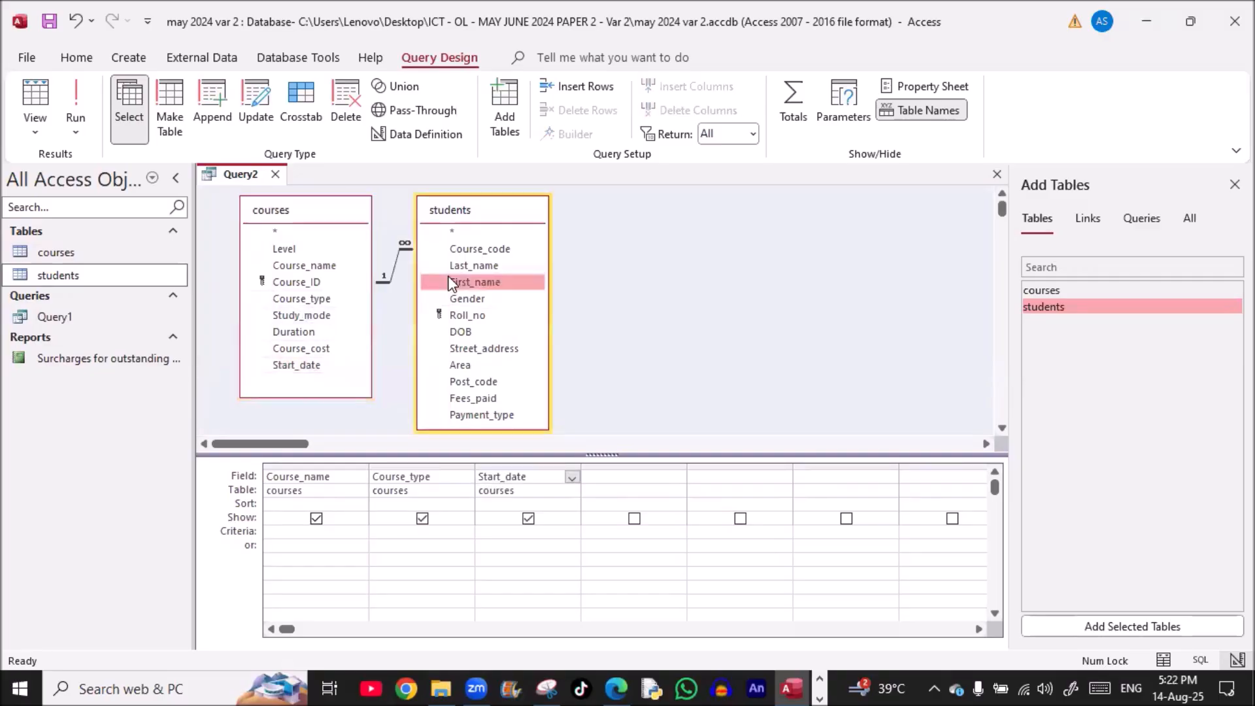
double_click(449, 266)
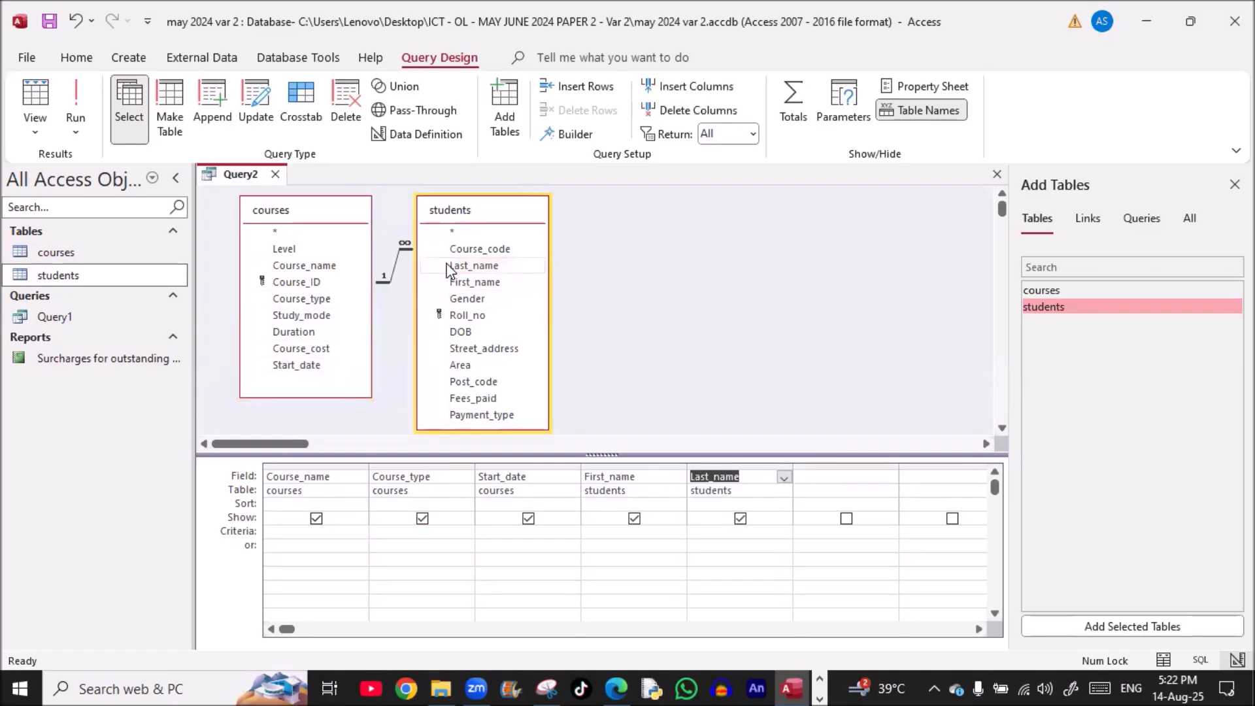
key("alt+Tab")
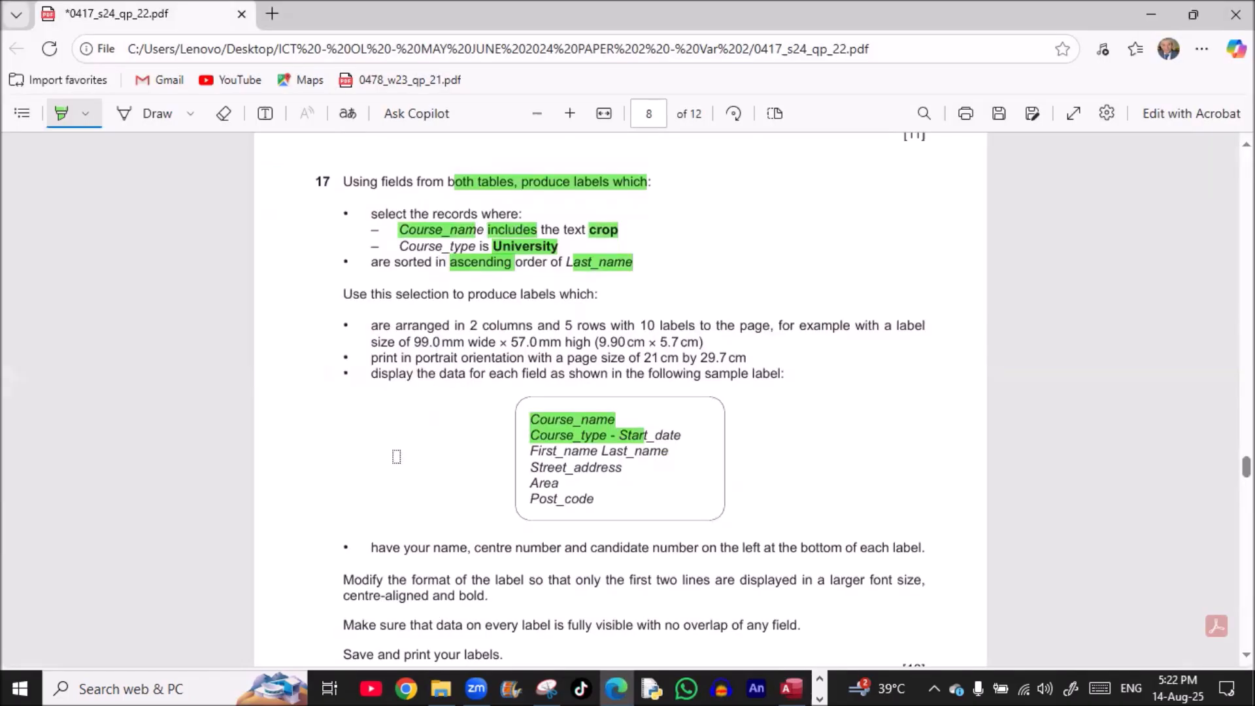
key("alt+Tab")
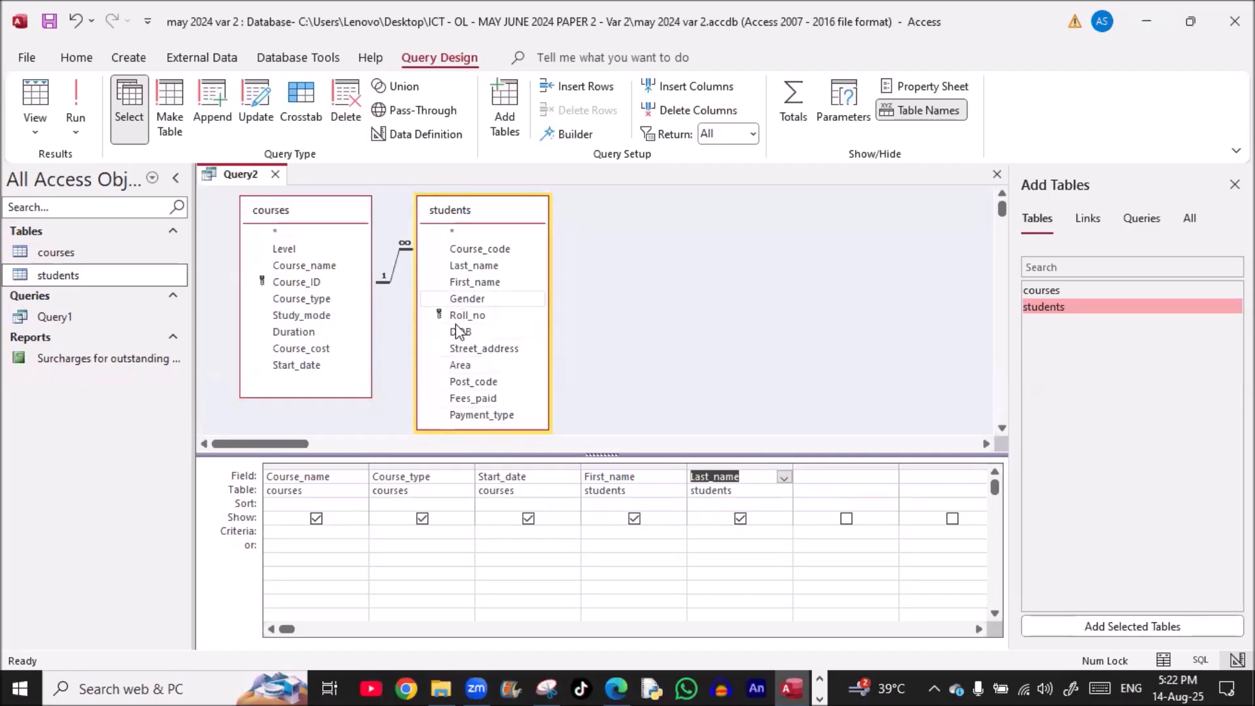
double_click(453, 350)
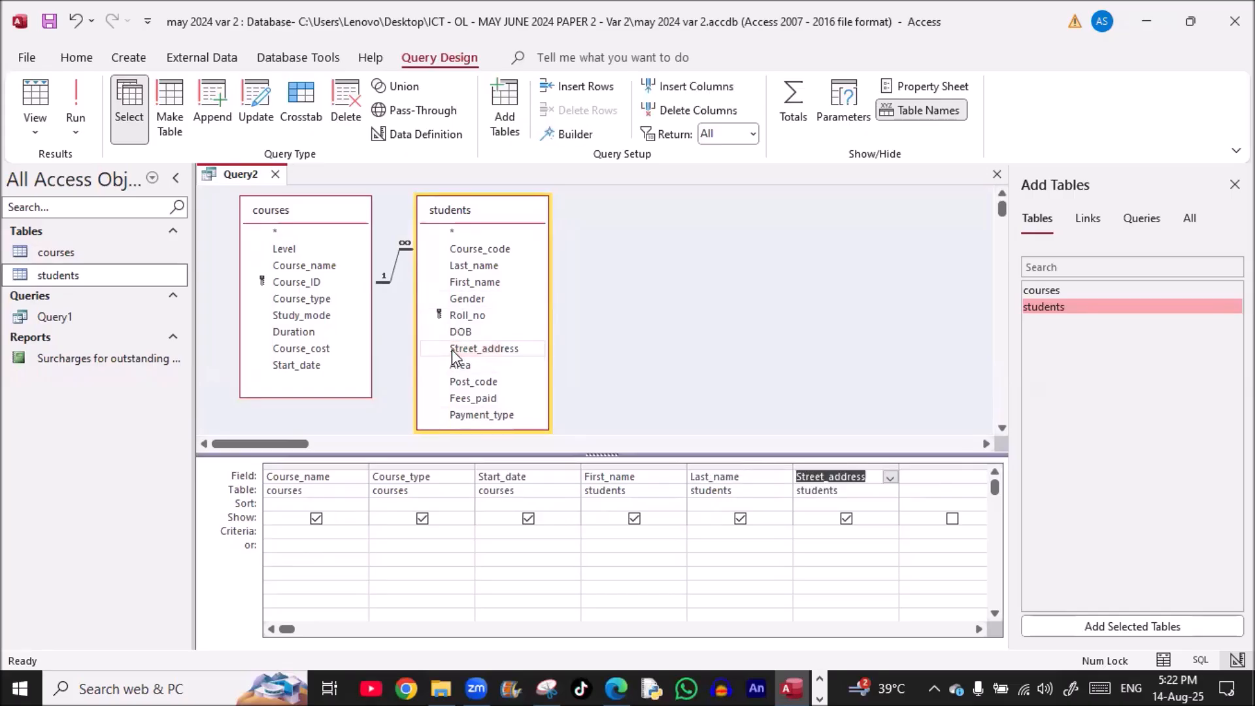
key("alt+Tab")
key("alt+Tab")
double_click(454, 365)
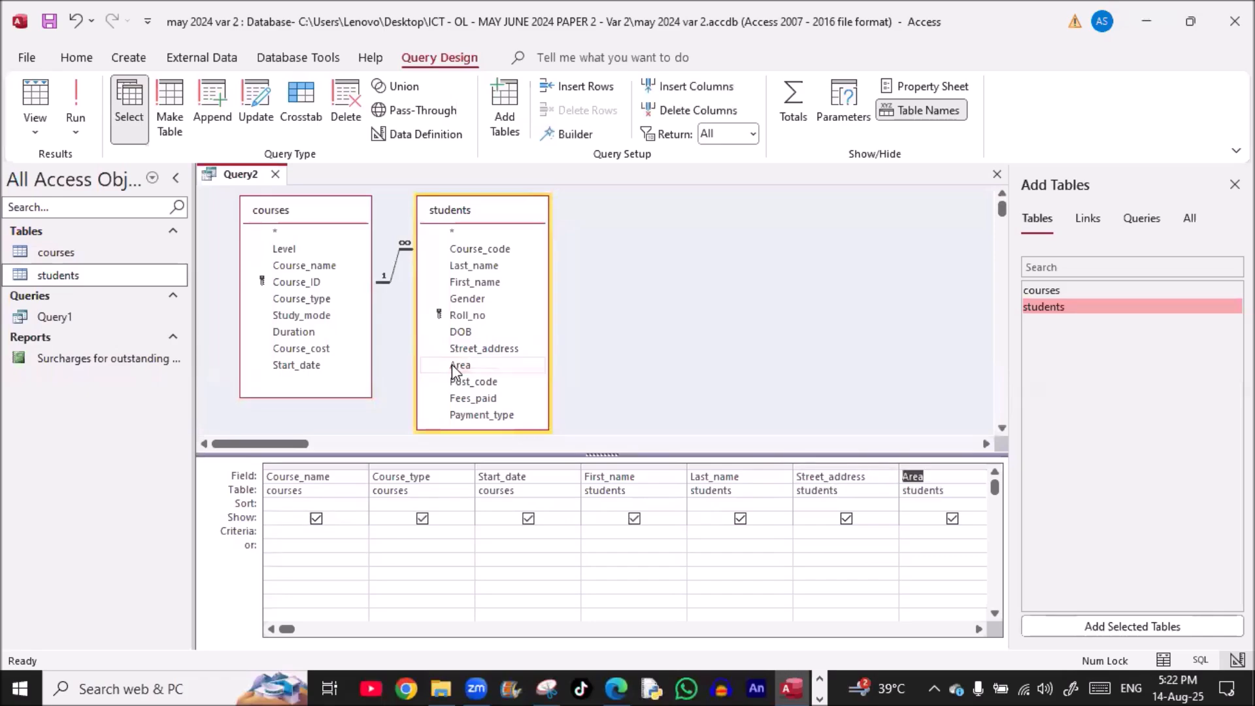
double_click(452, 382)
left_click(77, 98)
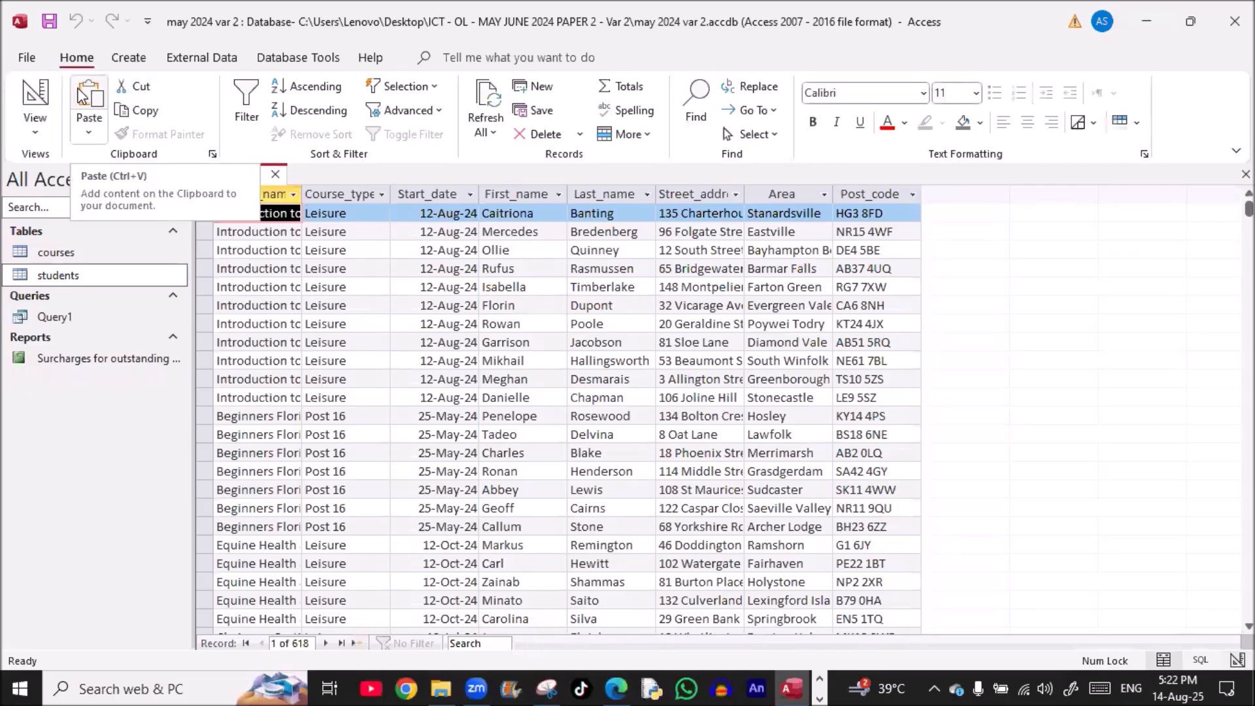
left_click(33, 97)
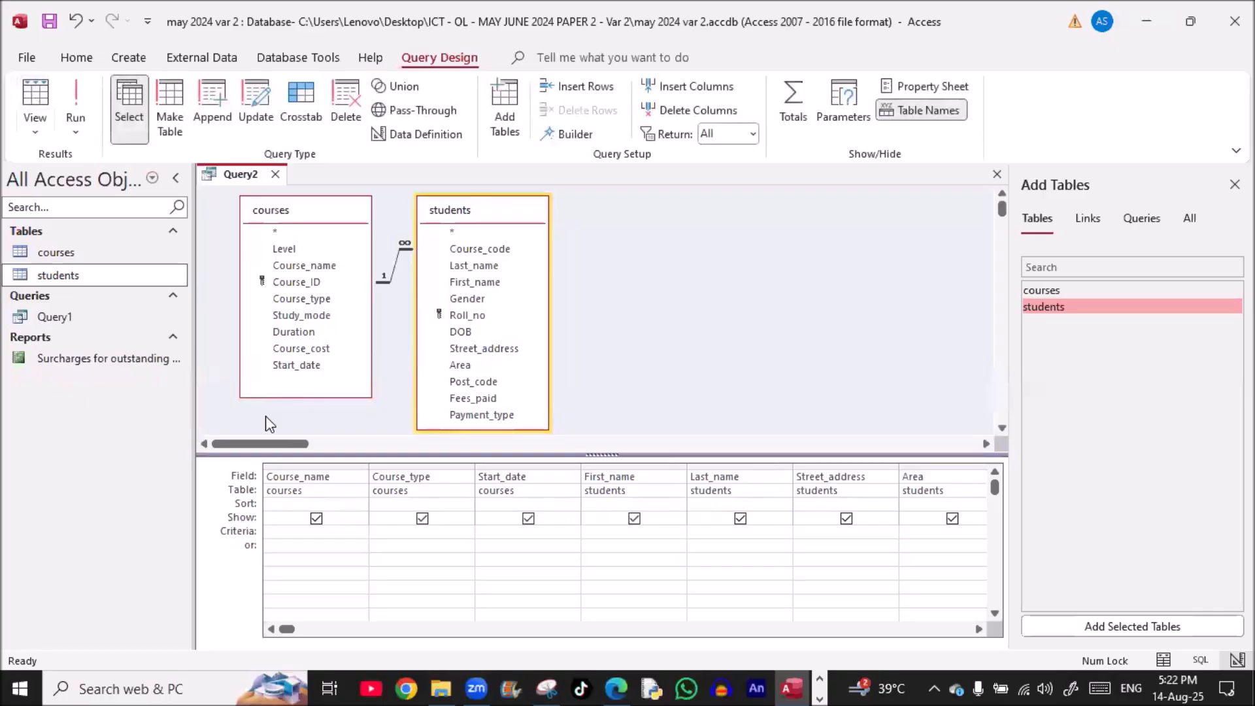
Set the Course_name criterion to *crop* as the paper requires, run the query, and return to design view
key("alt+Tab")
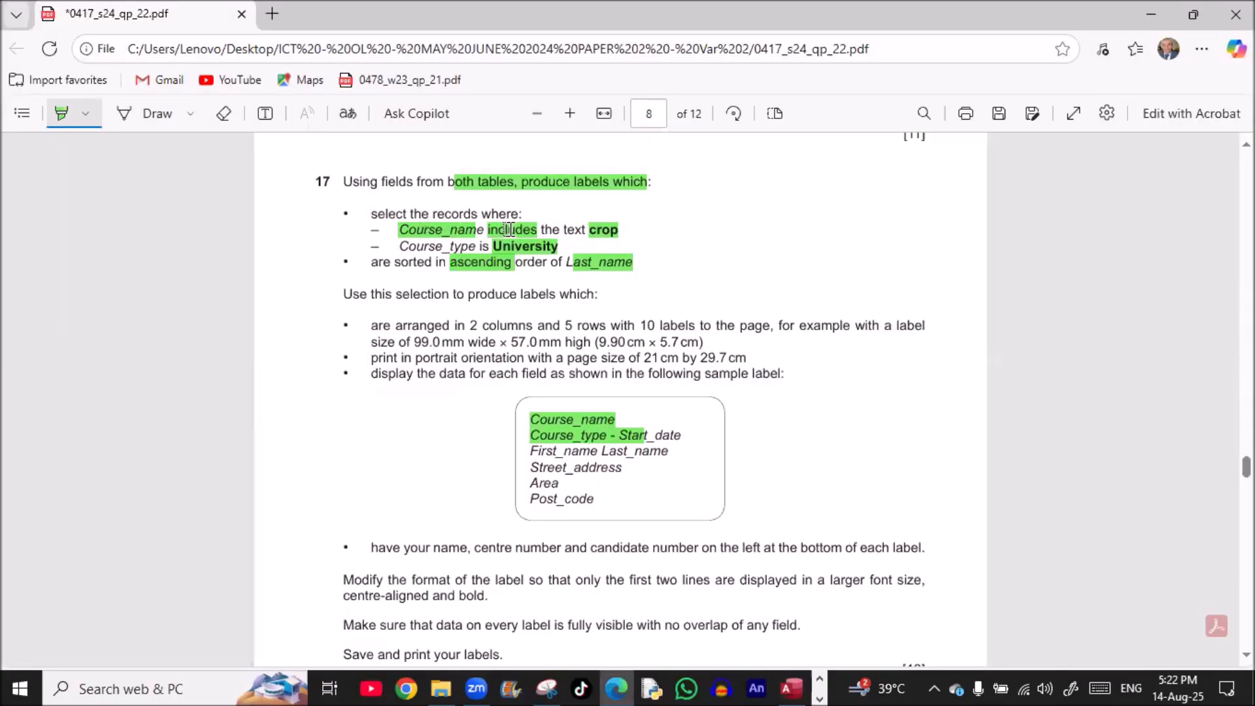
key("alt+Tab")
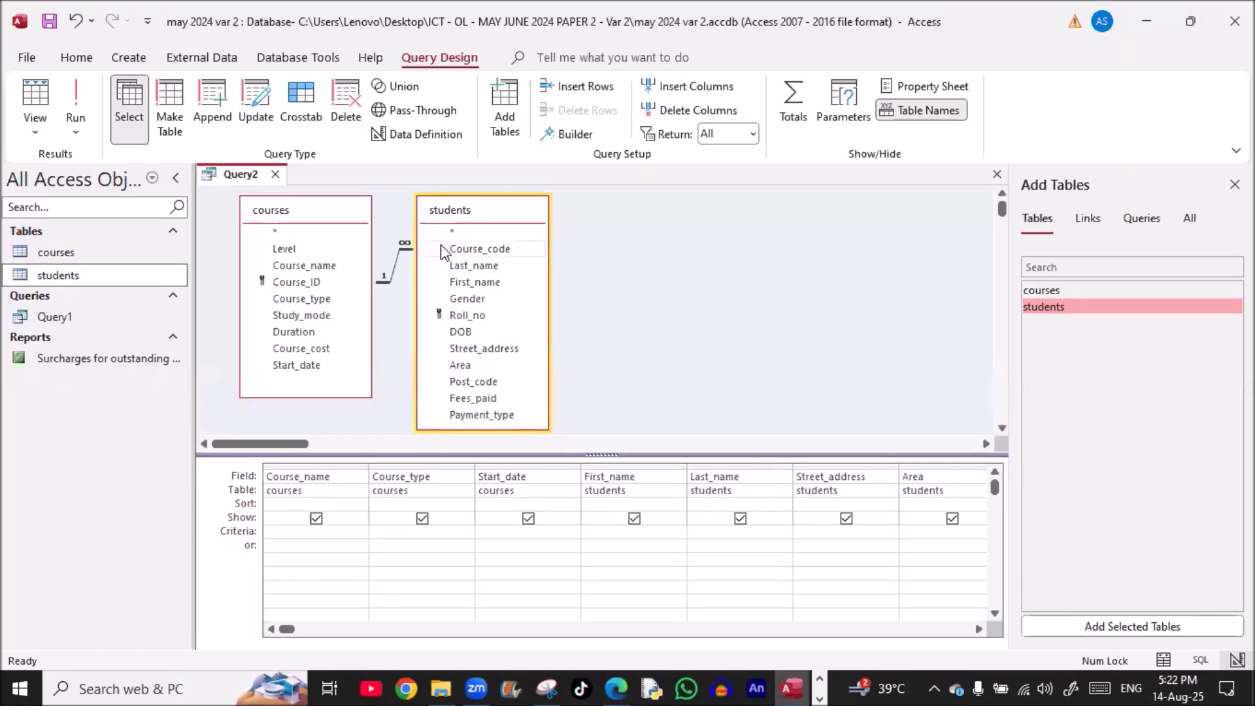
left_click(282, 532)
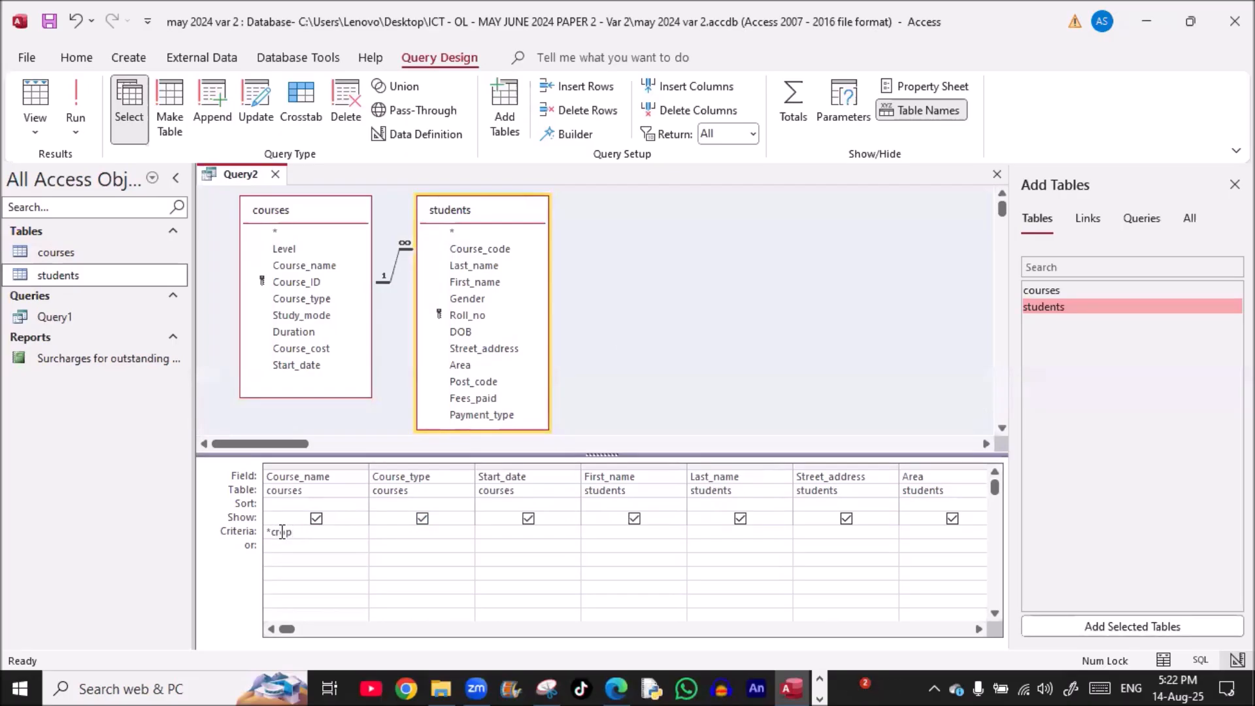
left_click(304, 554)
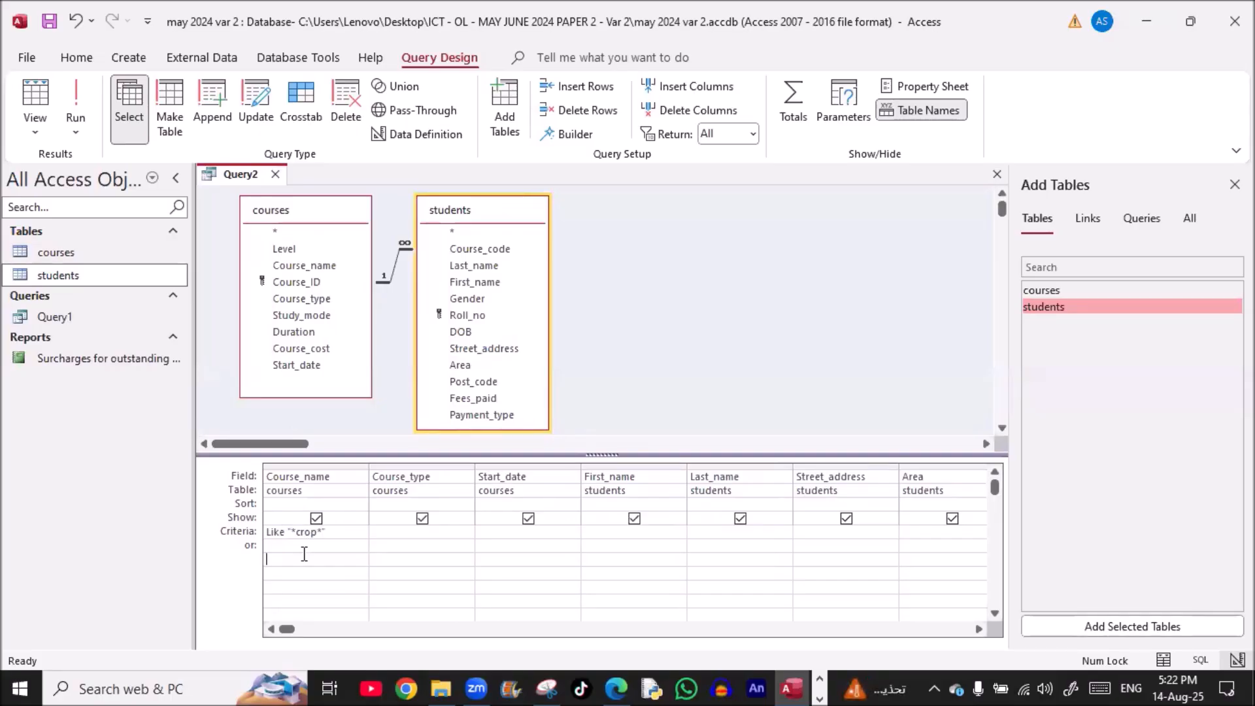
left_click(77, 98)
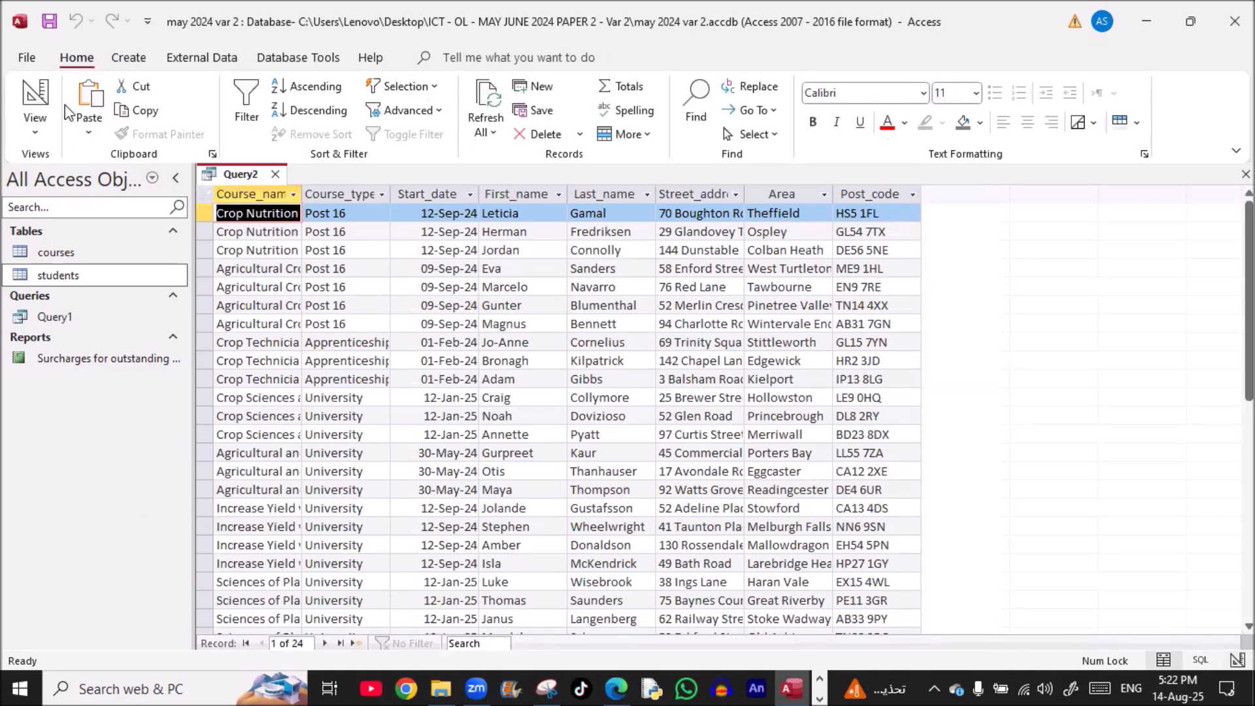
left_click(36, 95)
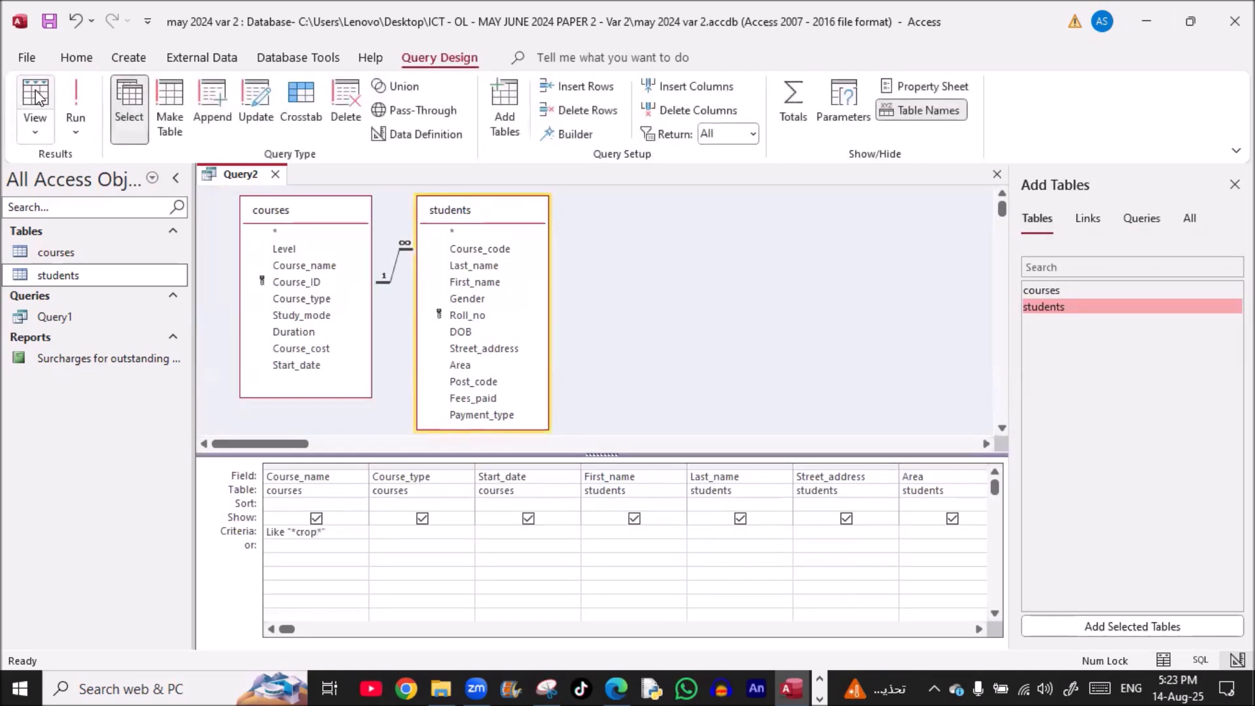
Copy the word University from question 17 into the Course_type criterion of the query and run it
key("alt+Tab")
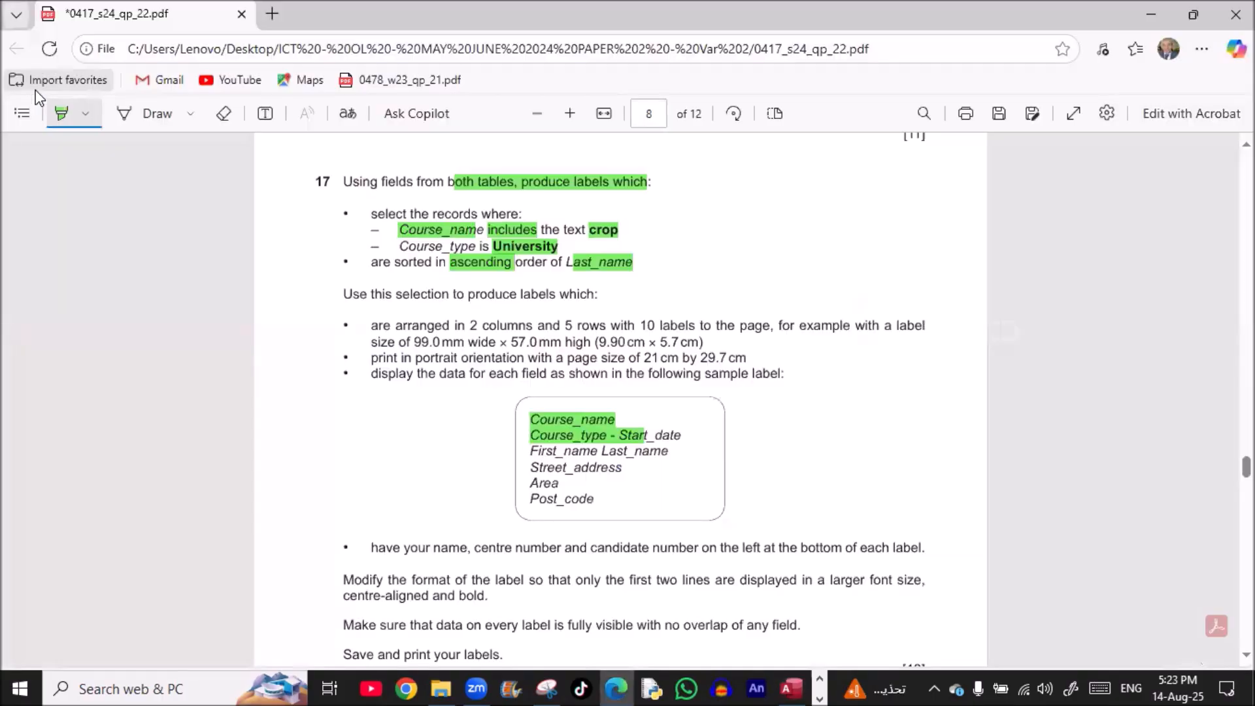
key("Escape")
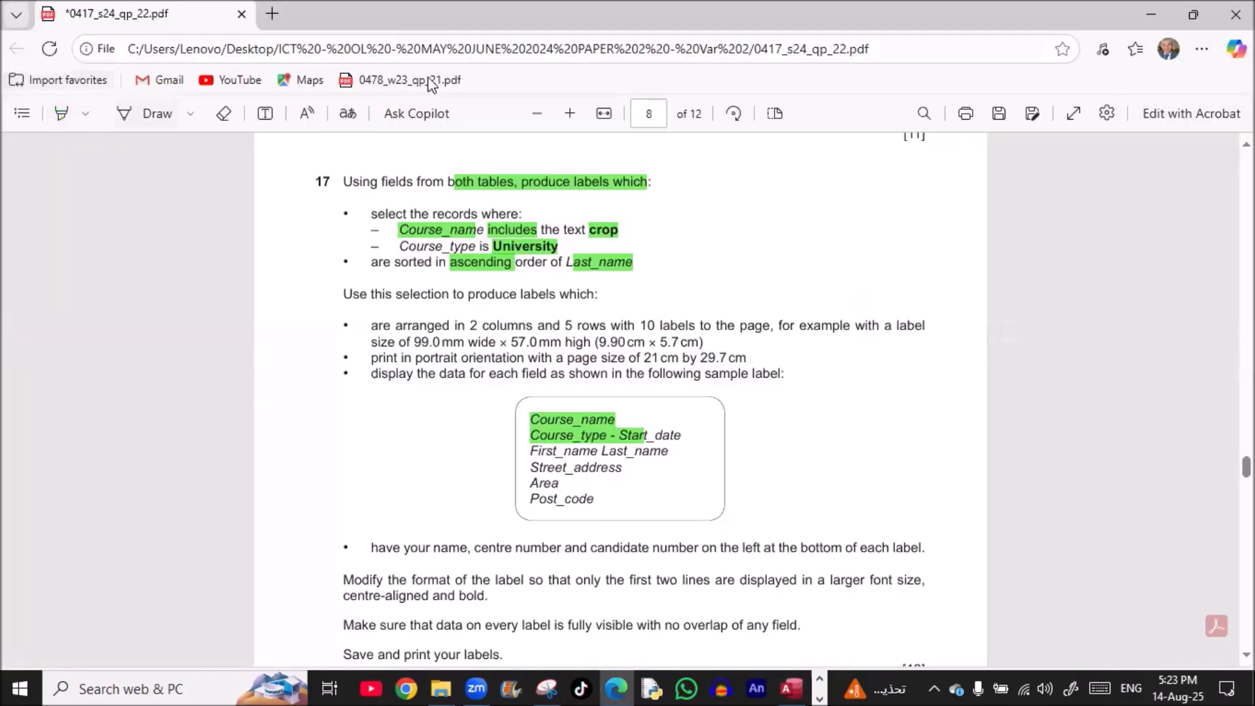
left_click_drag(489, 249, 562, 249)
key("ctrl+c")
key("alt+Tab")
left_click(416, 532)
key("ctrl+v")
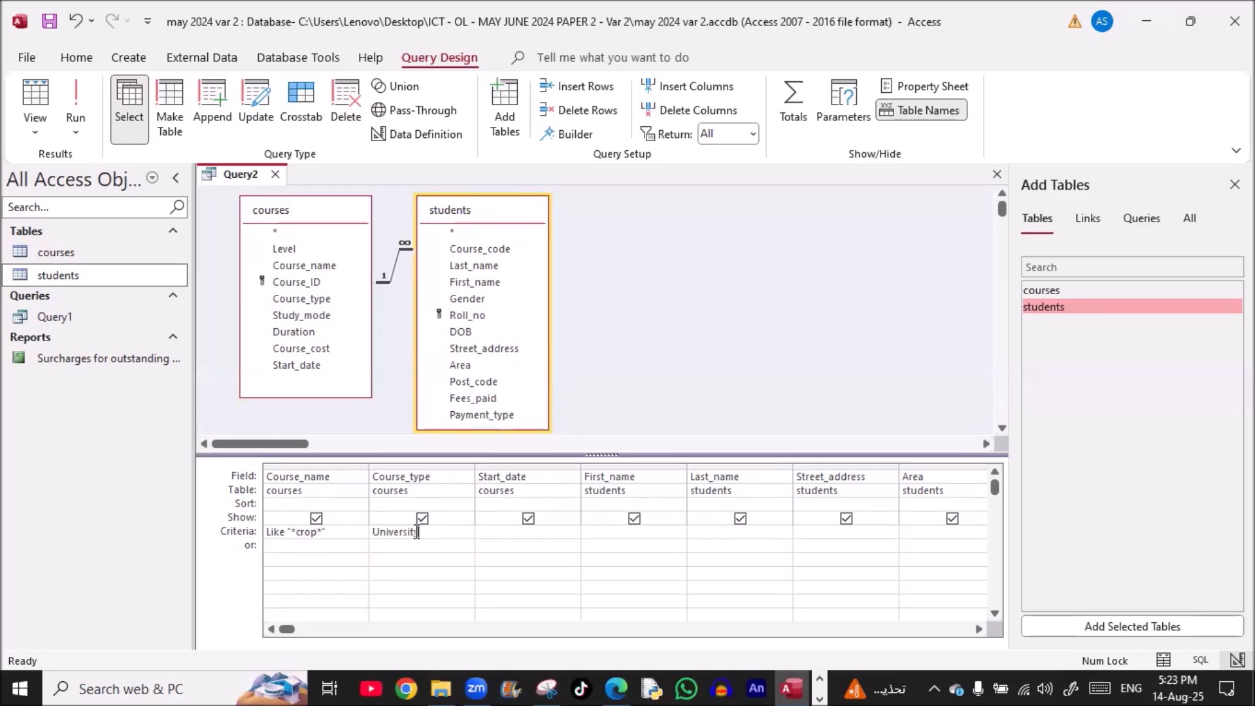
key("Tab")
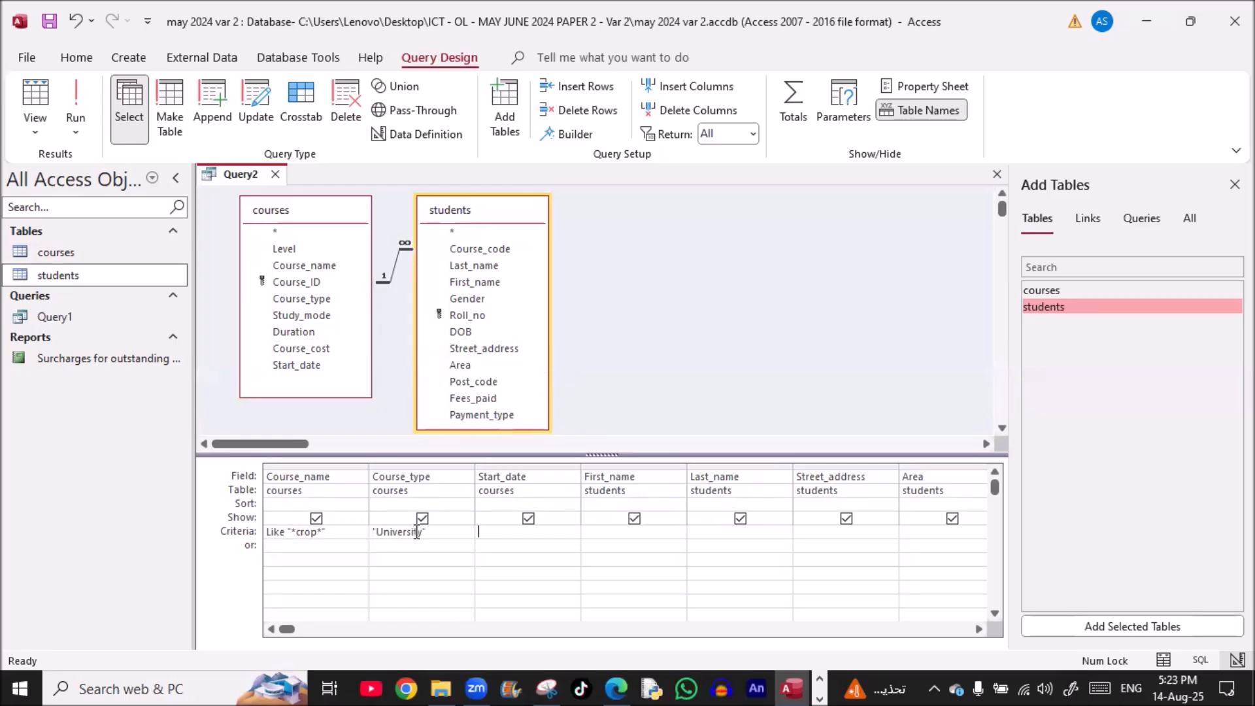
left_click(76, 103)
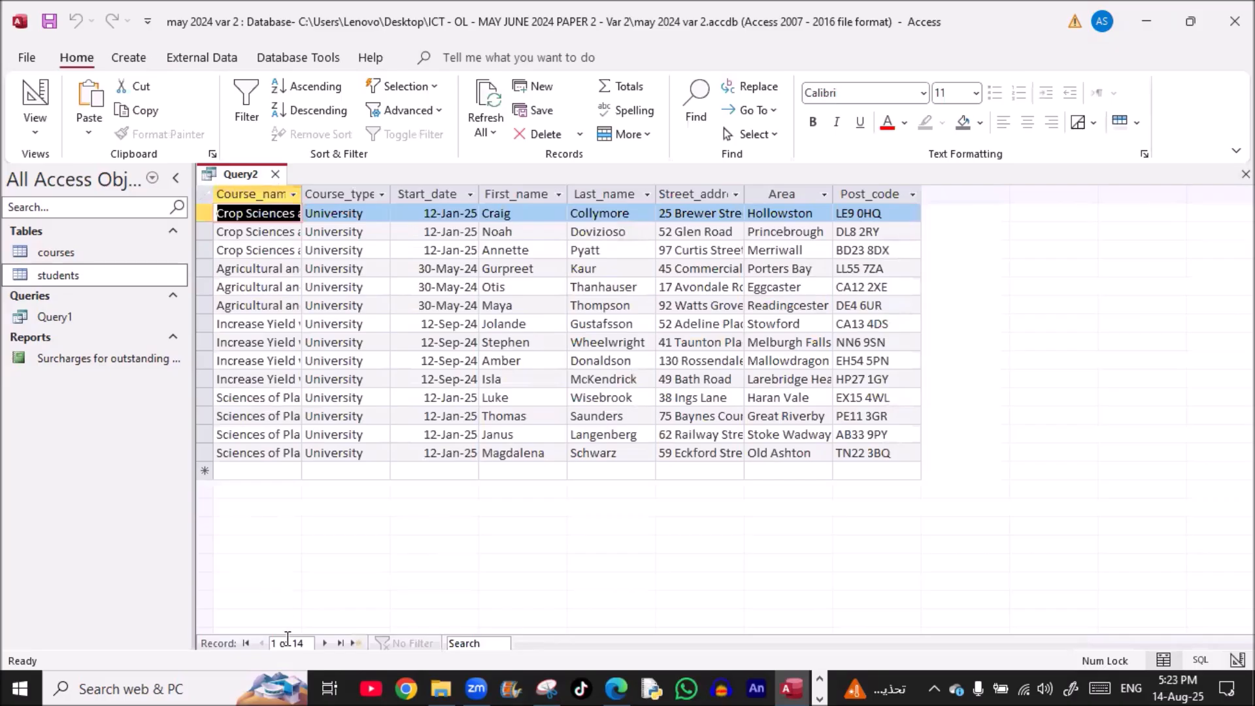
Close the query and save it as Query2
left_click(275, 174)
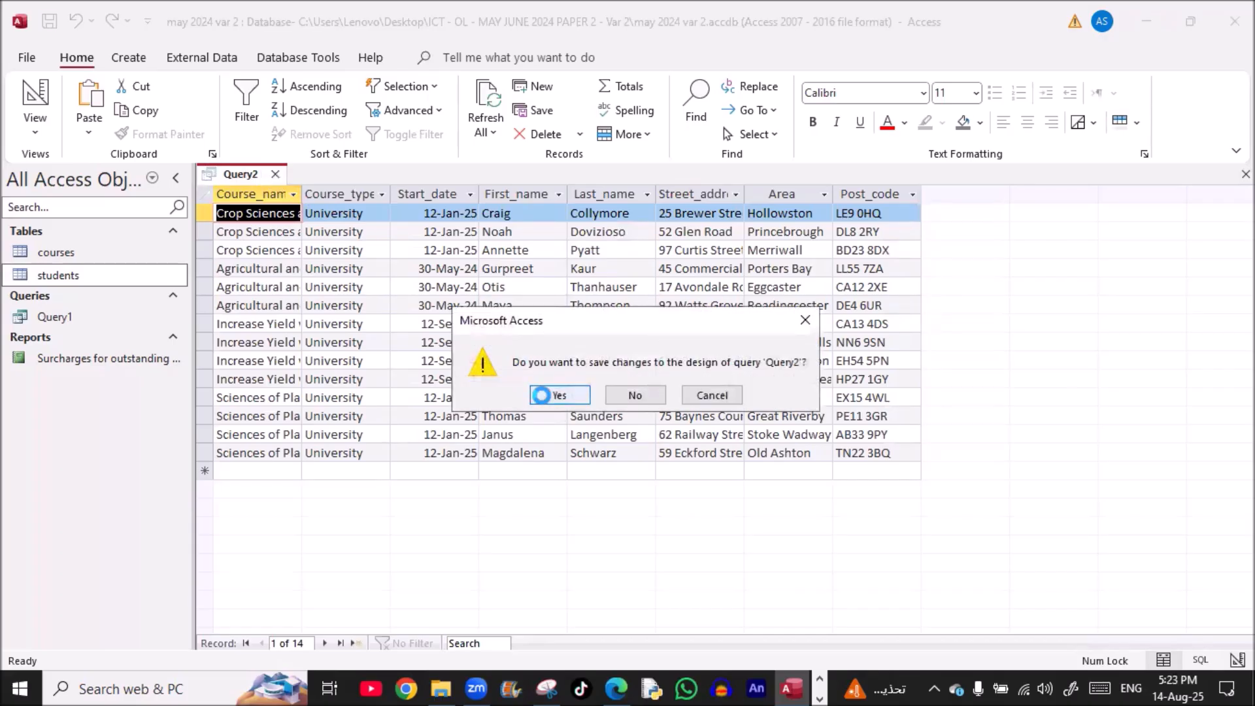
left_click(560, 395)
left_click(631, 274)
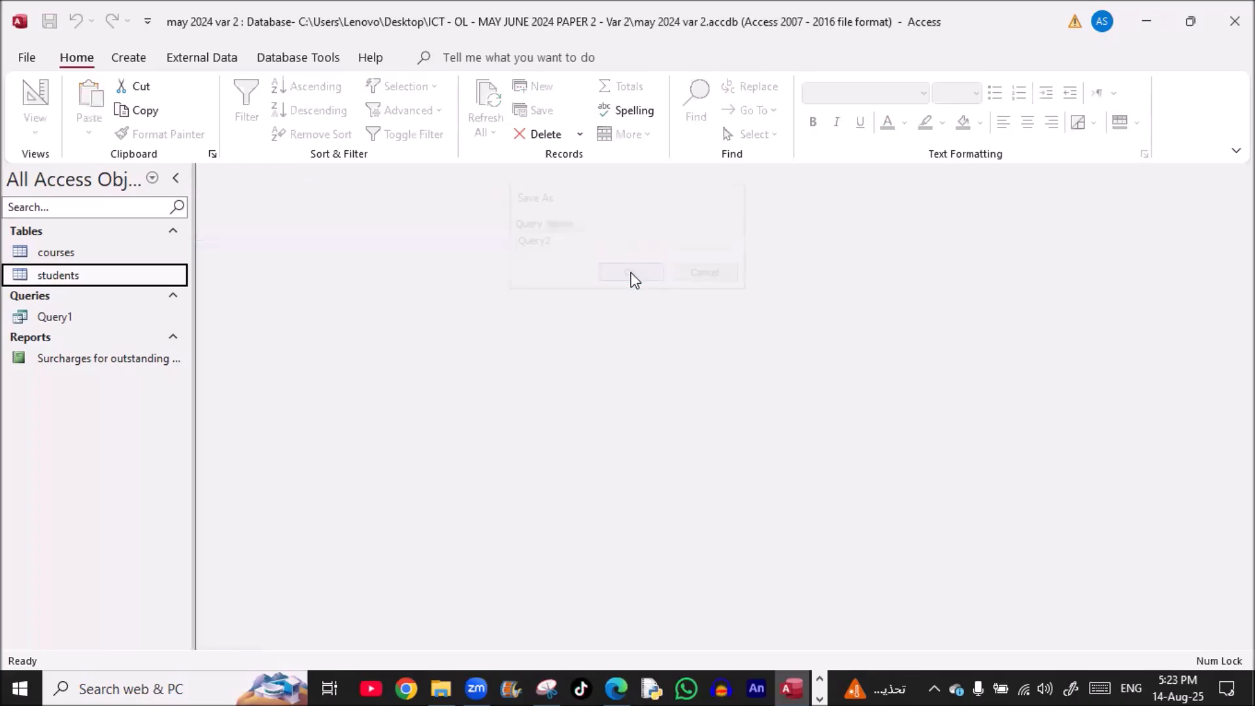
Switch to the question paper and highlight question 17's "2 columns and 5 rows with 10 labels to the page" and candidate details requirements
key("alt+Tab")
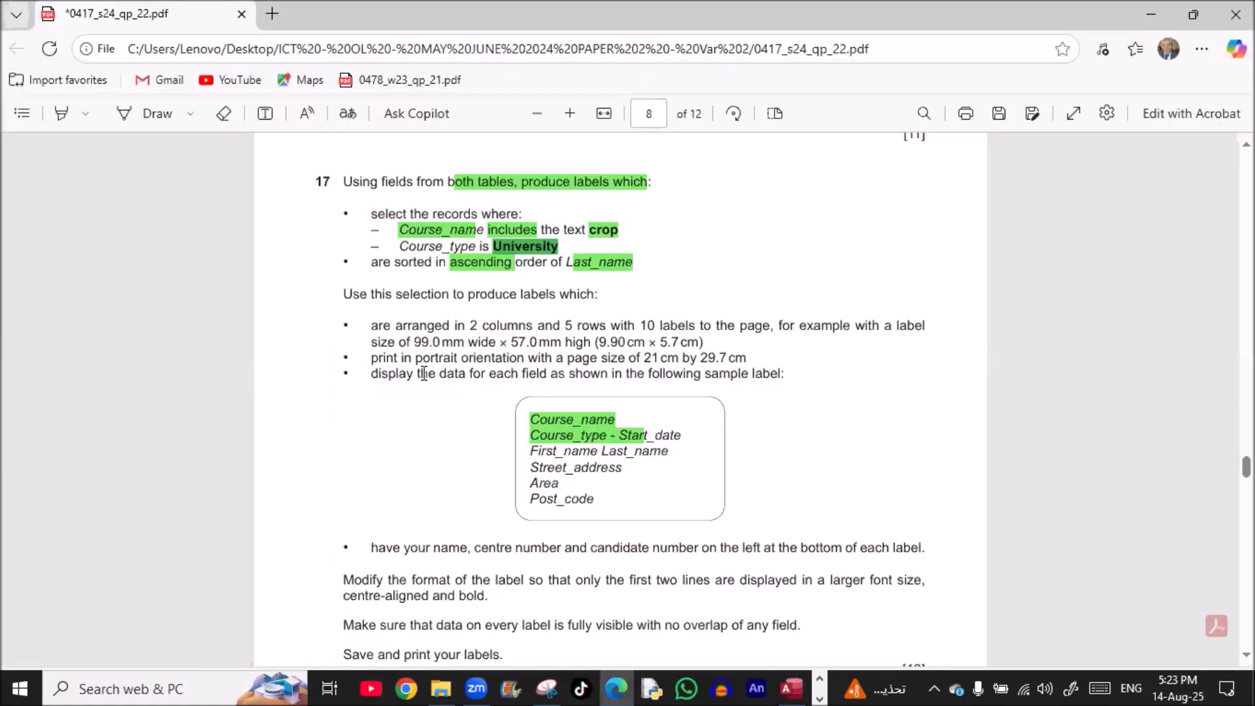
scroll(424, 373, "down", 1)
scroll(424, 373, "down", 1)
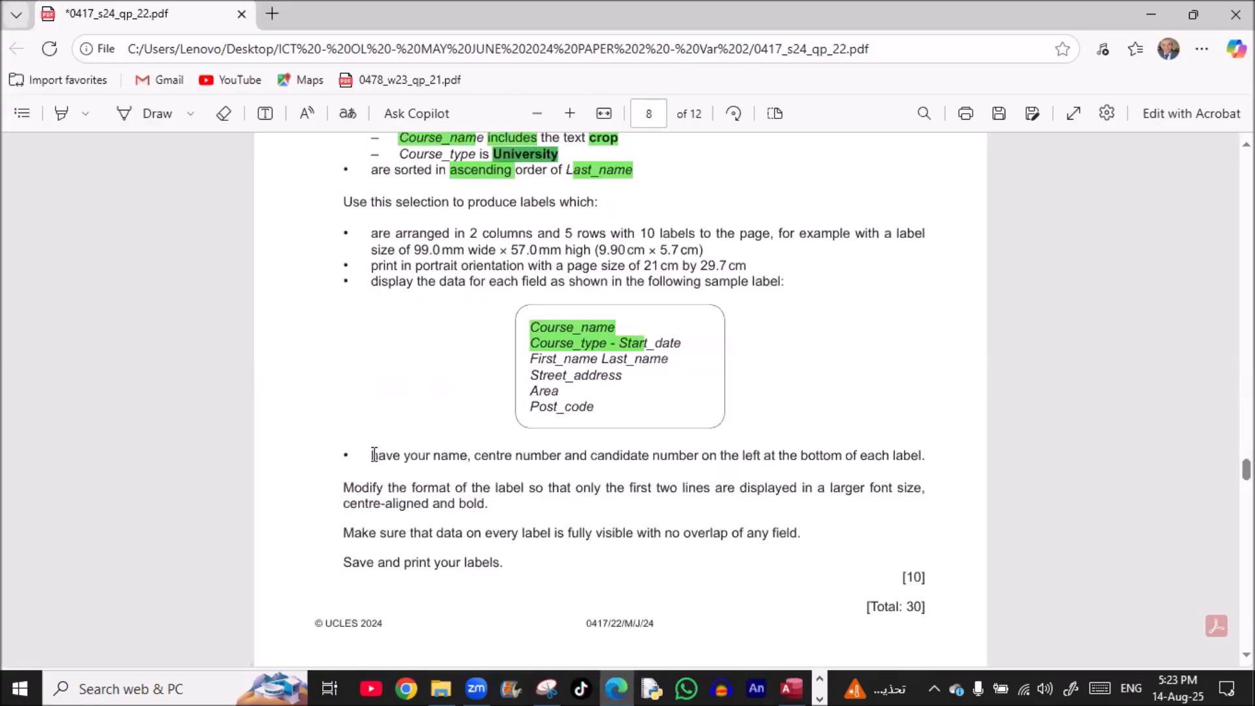
left_click_drag(374, 455, 911, 458)
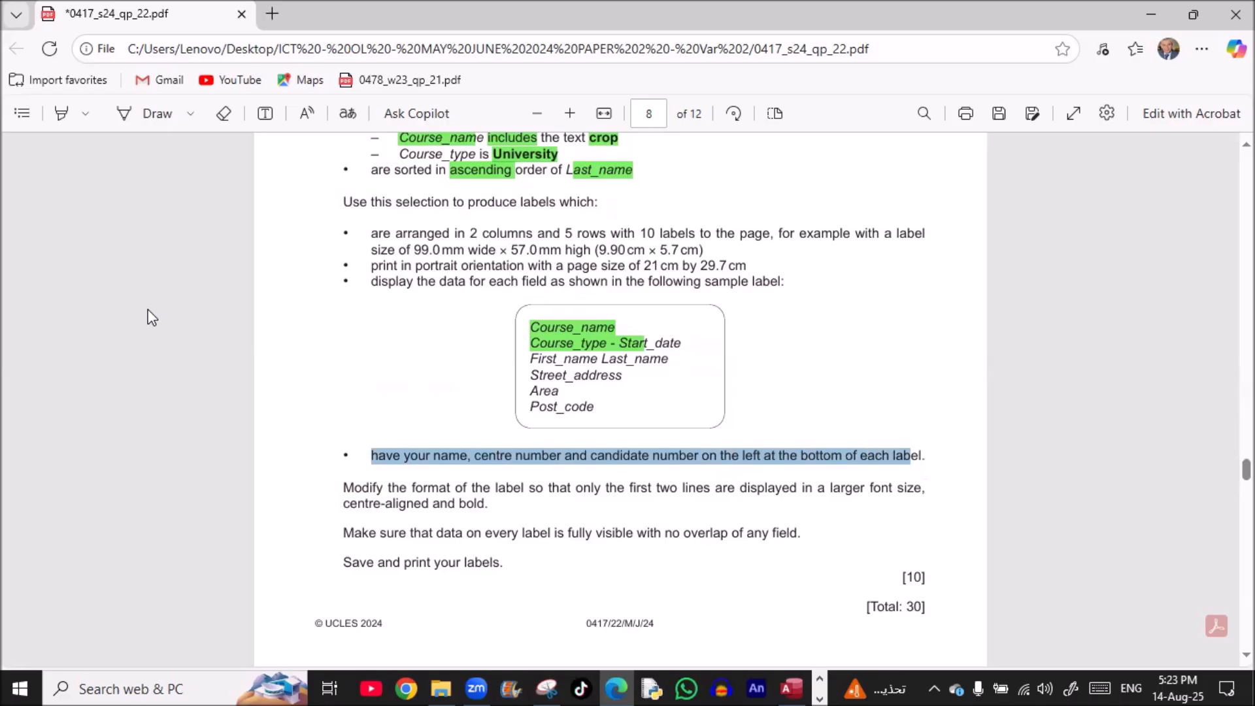
key("alt+Tab")
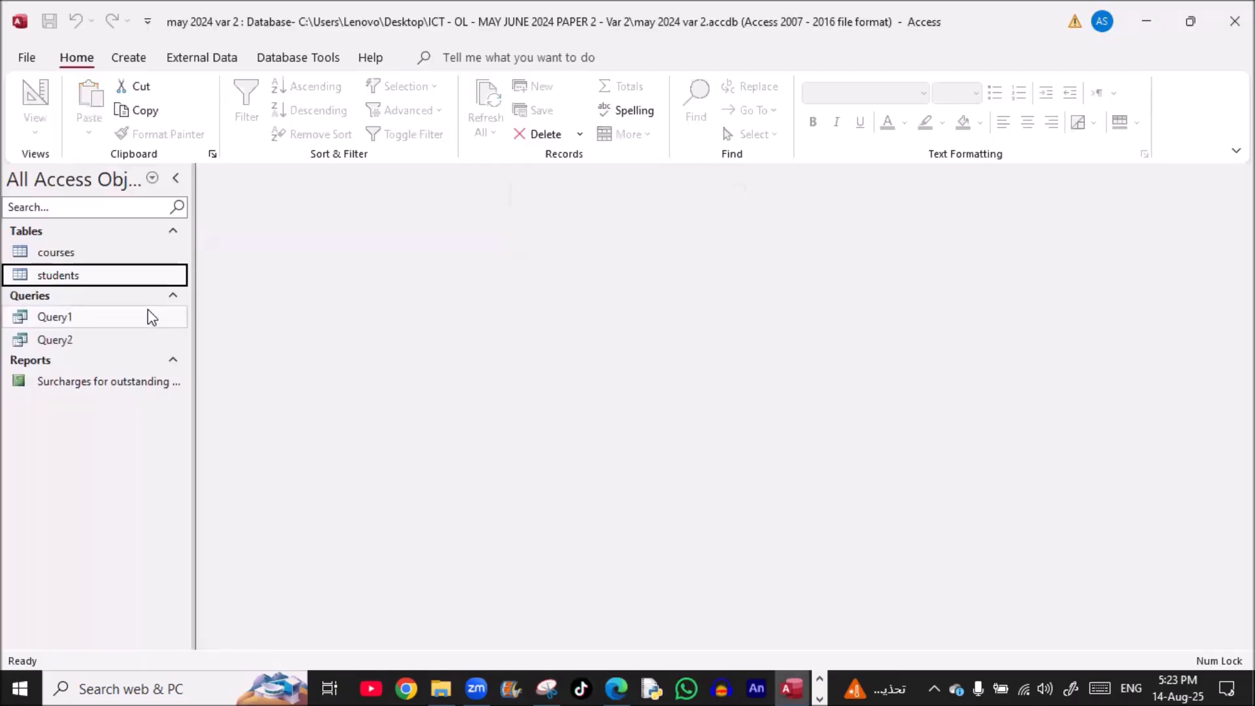
key("alt+Tab")
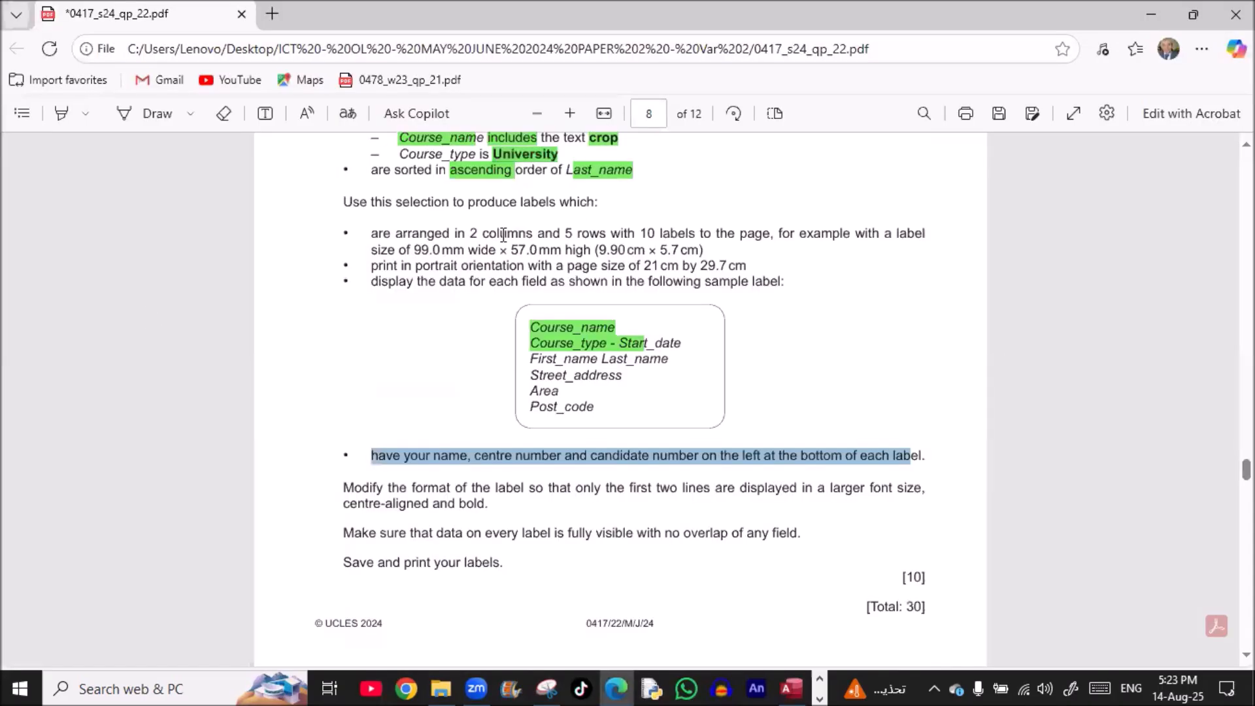
left_click_drag(470, 233, 605, 232)
left_click(564, 235)
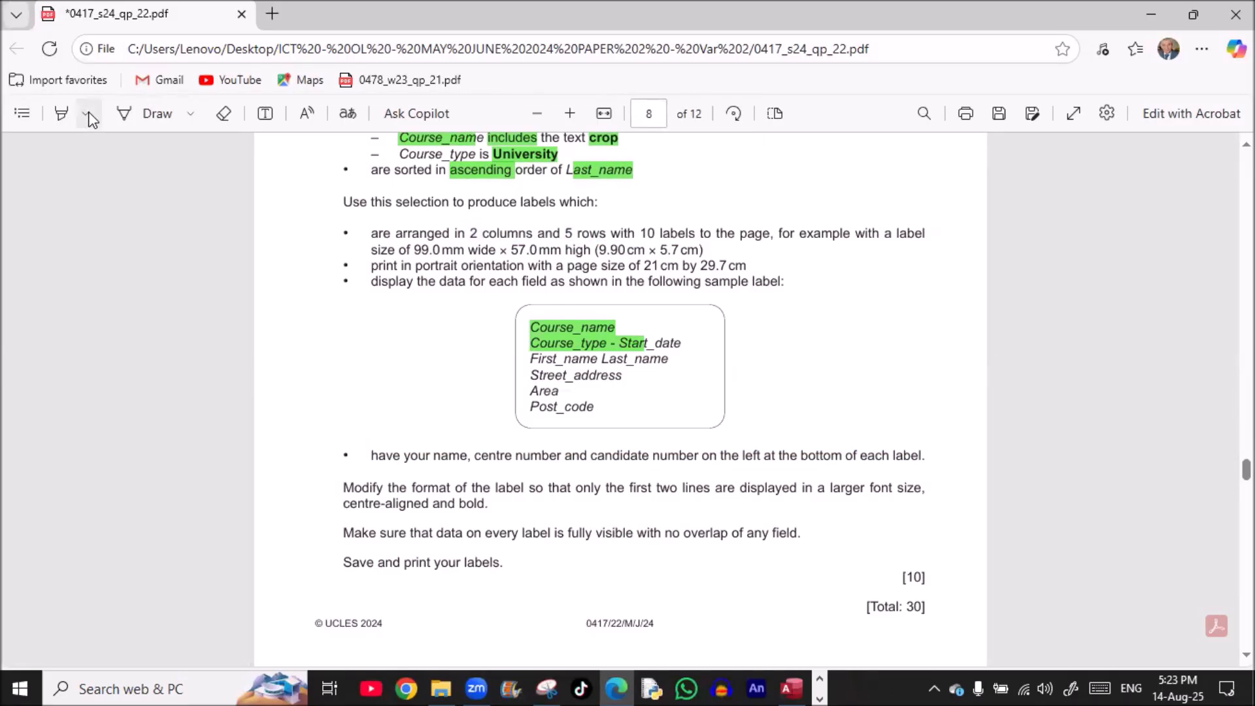
left_click(69, 115)
left_click_drag(470, 234, 764, 235)
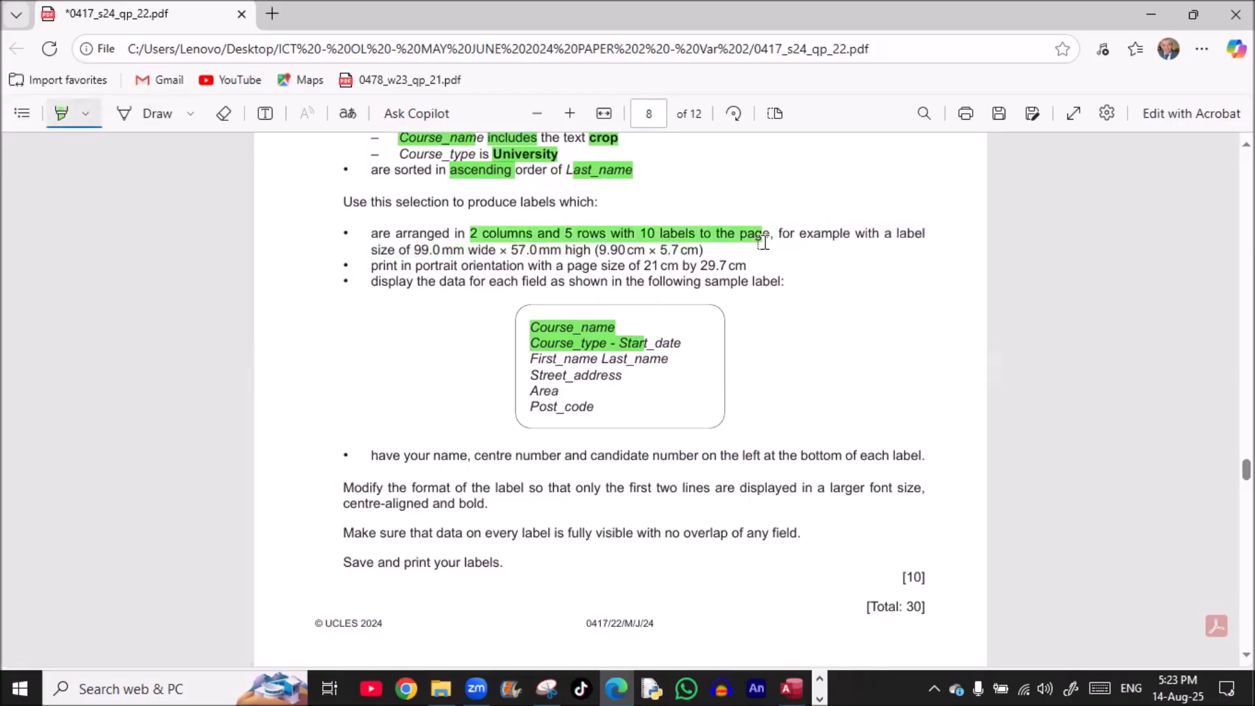
left_click_drag(372, 456, 773, 456)
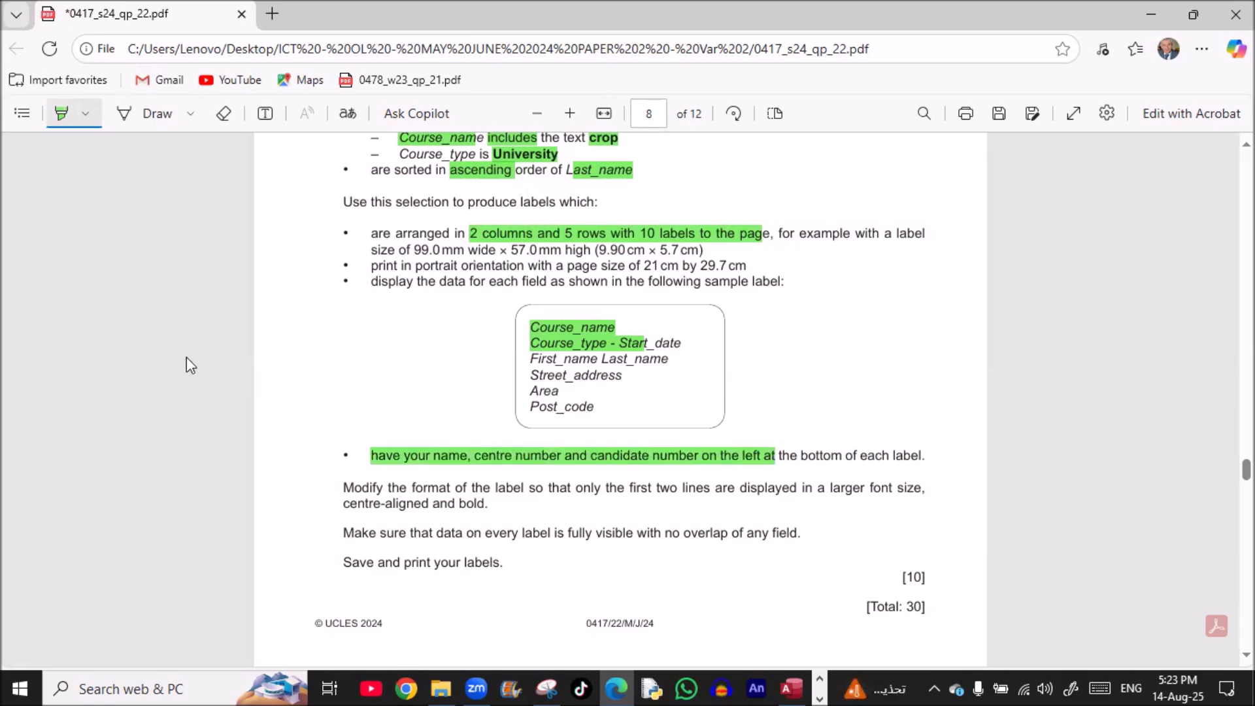
key("alt+Tab")
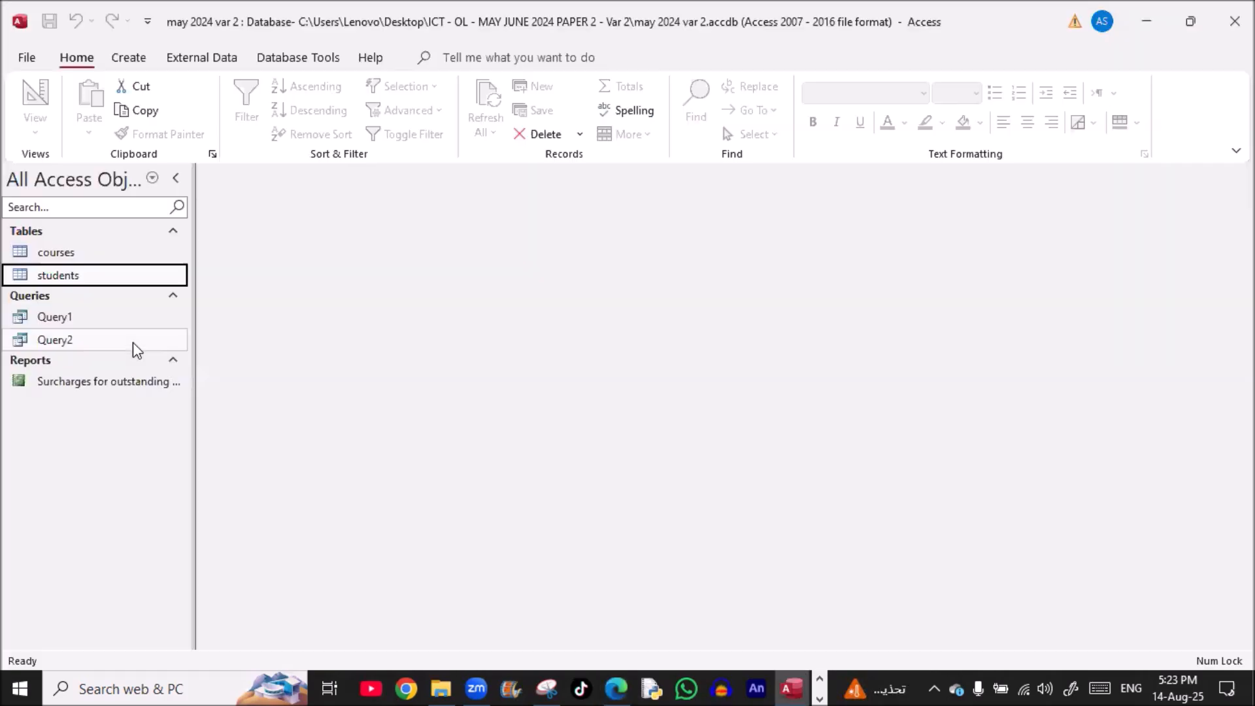
left_click(133, 59)
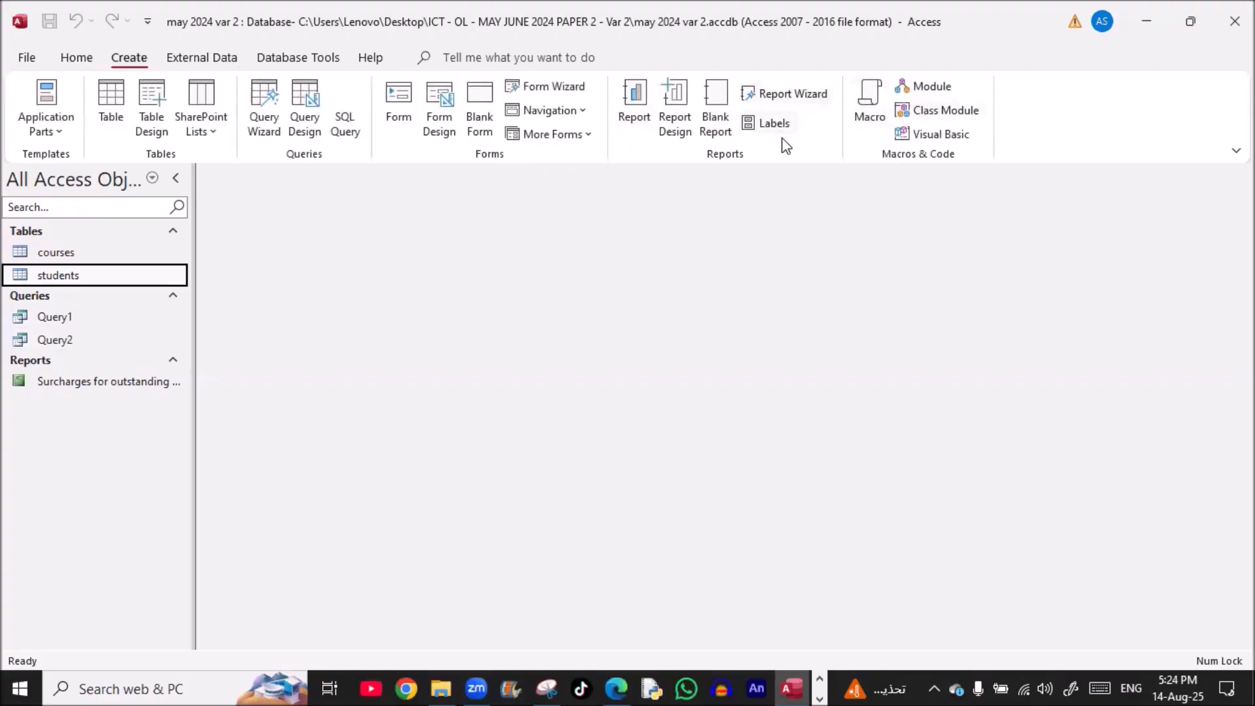
left_click(769, 126)
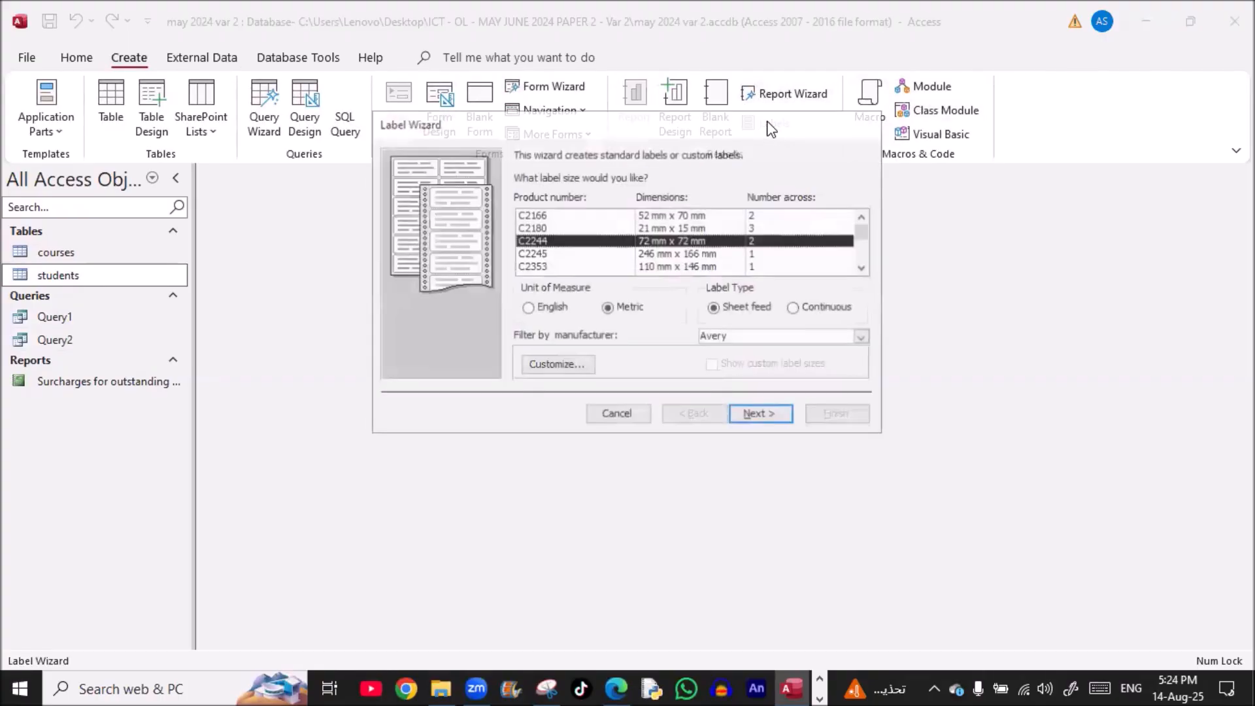
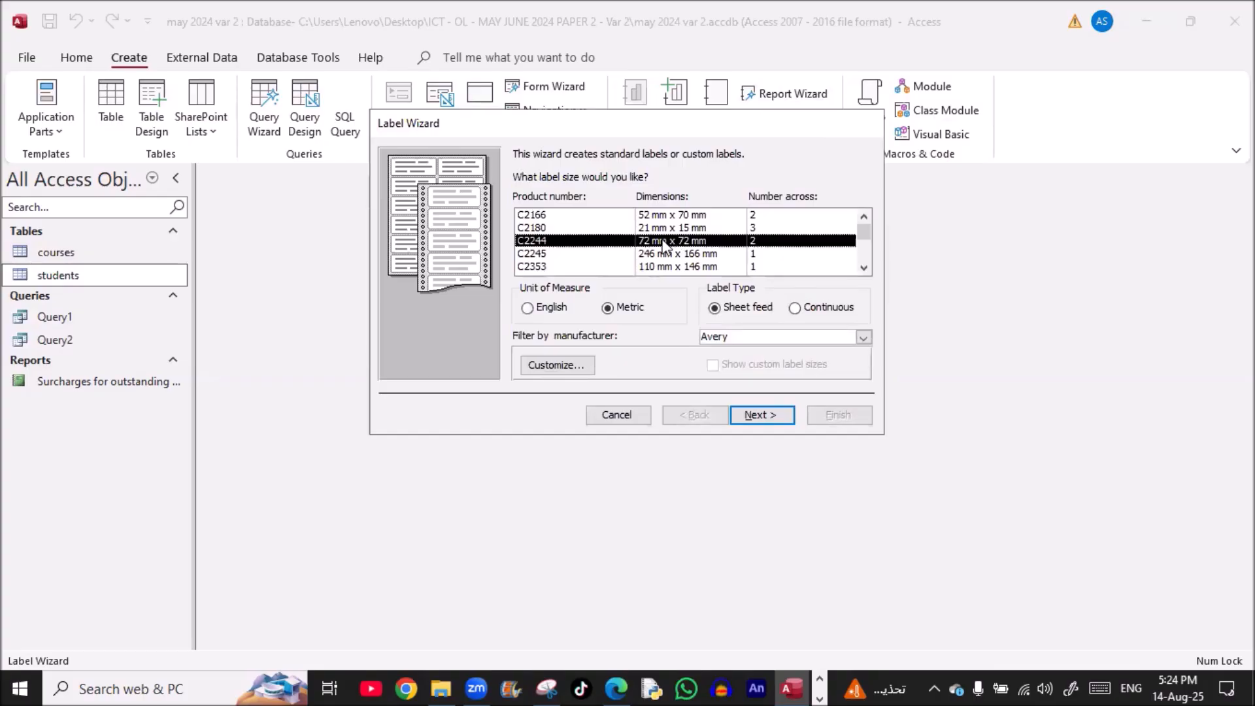
left_click(759, 416)
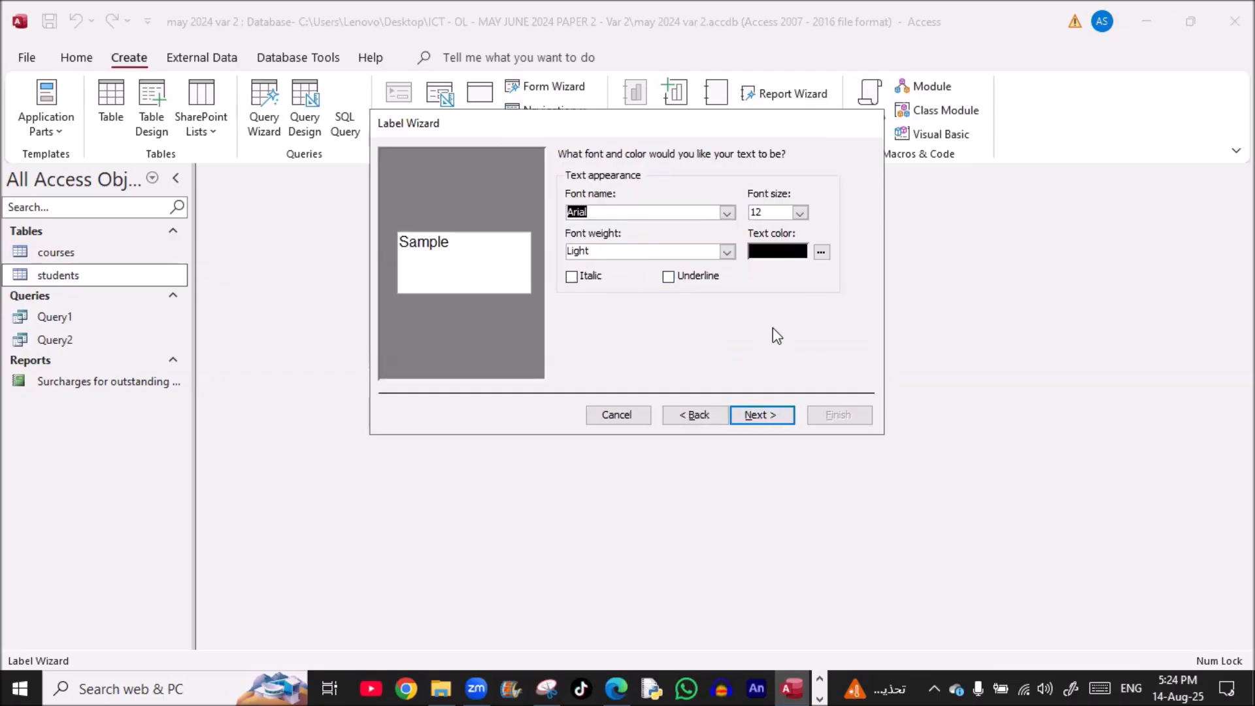
left_click(760, 414)
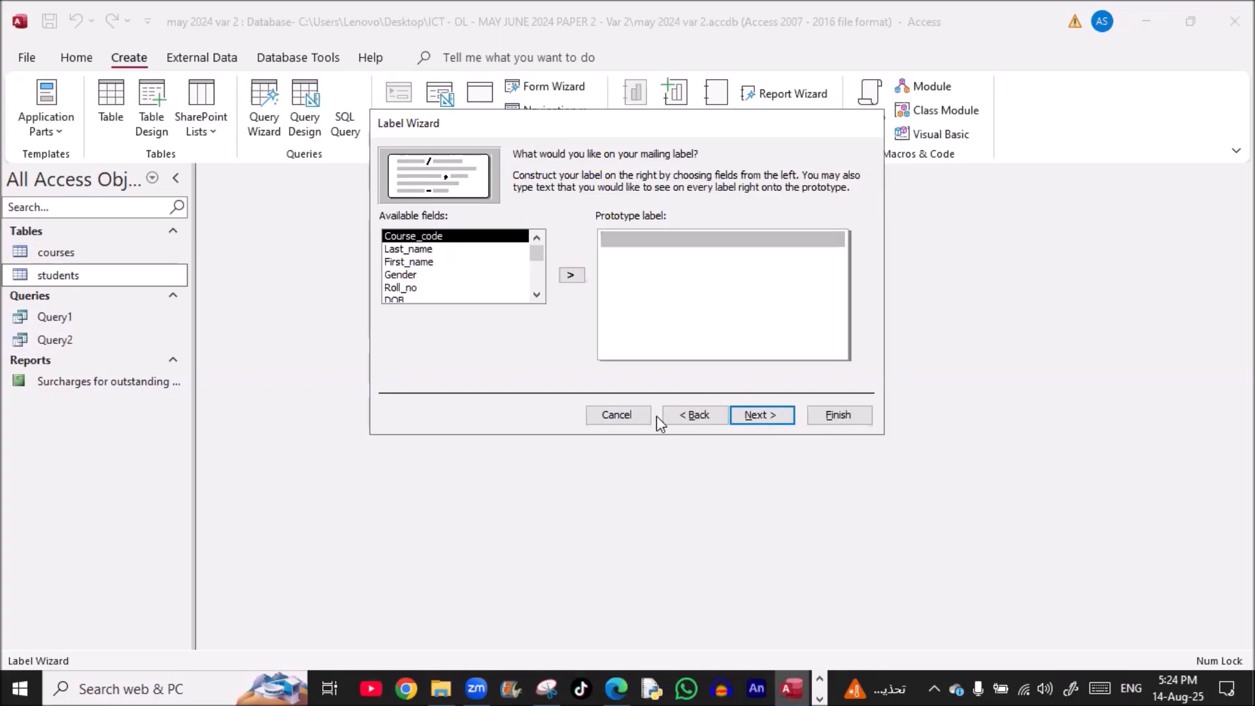
key("alt+Tab")
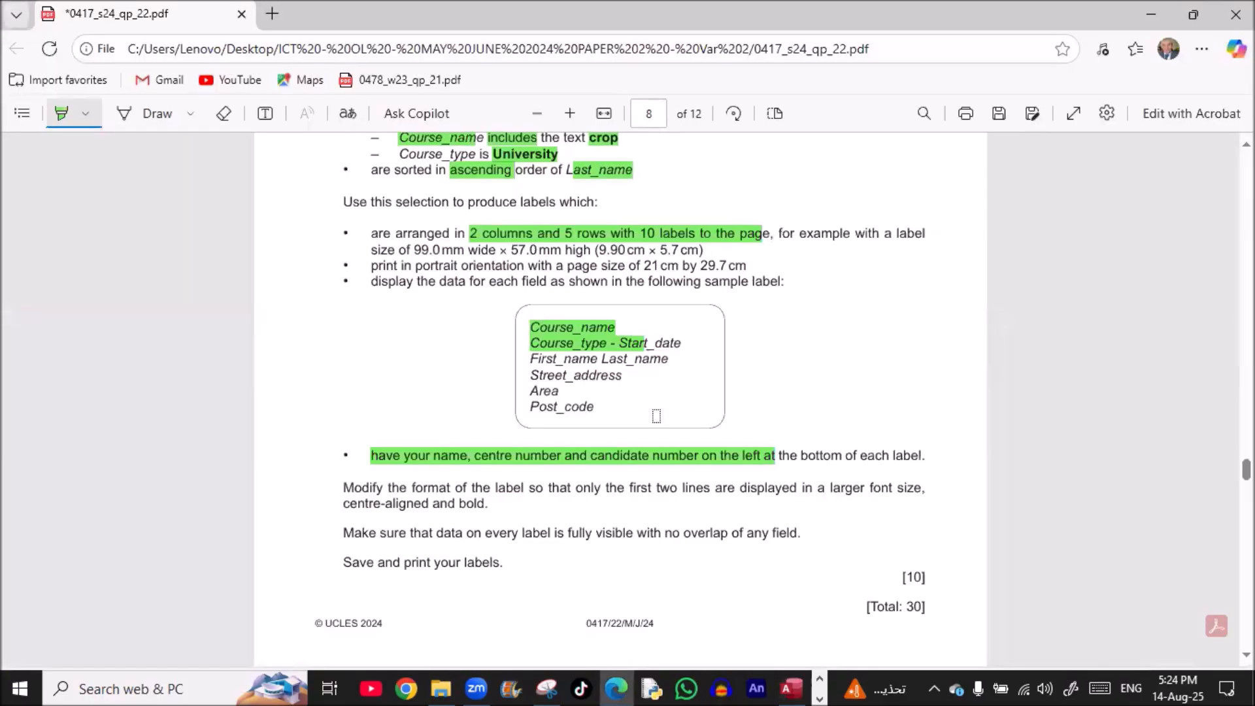
key("alt+Tab")
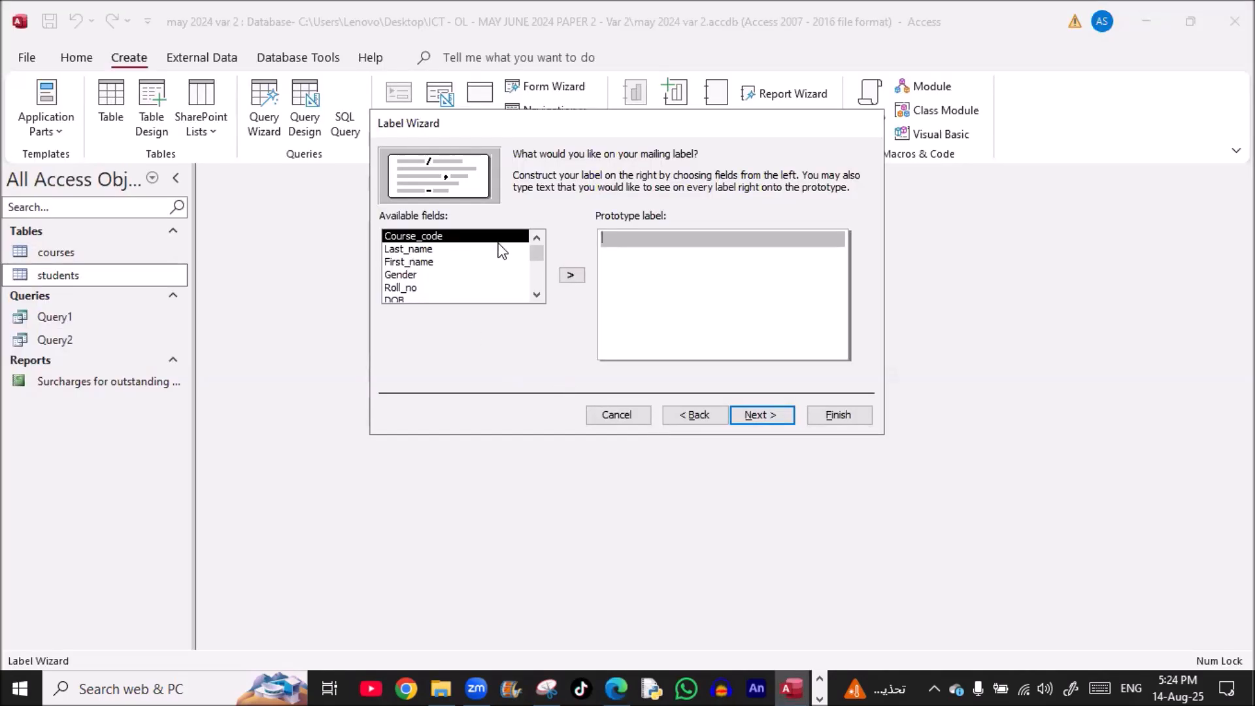
scroll(500, 272, "down", 3)
scroll(502, 273, "down", 1)
scroll(502, 273, "up", 2)
scroll(502, 272, "up", 2)
key("alt+Tab")
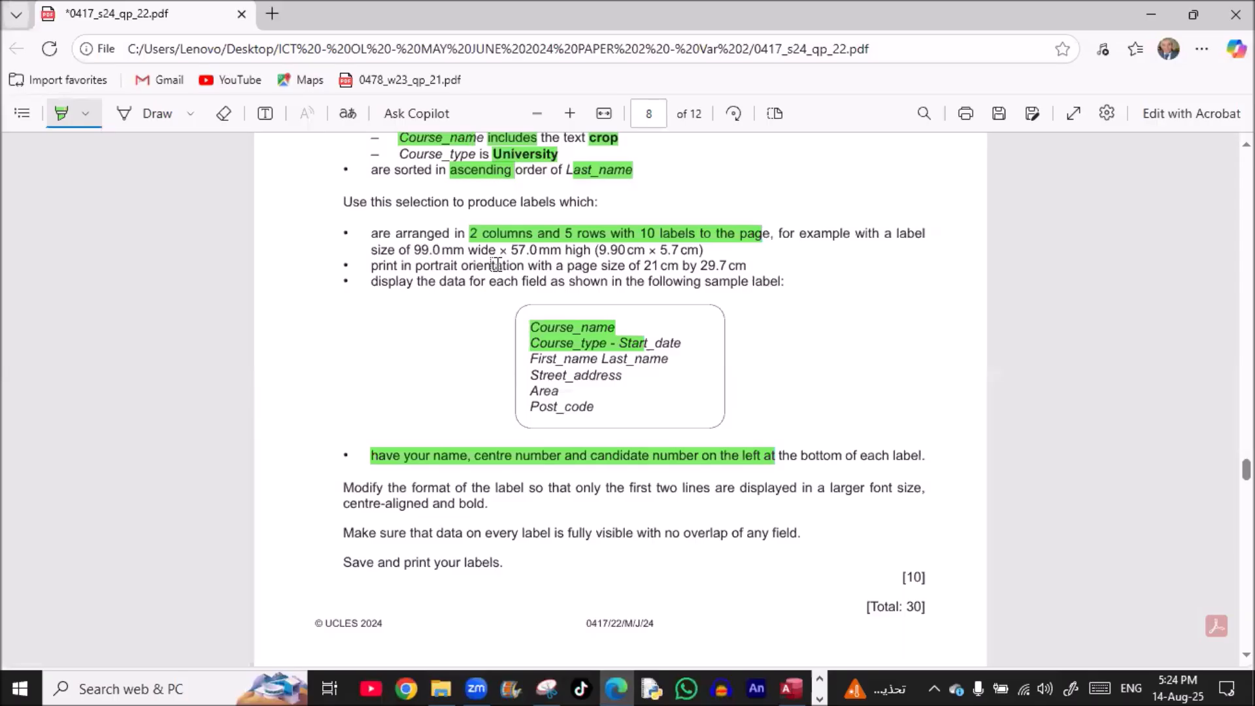
key("alt+Tab")
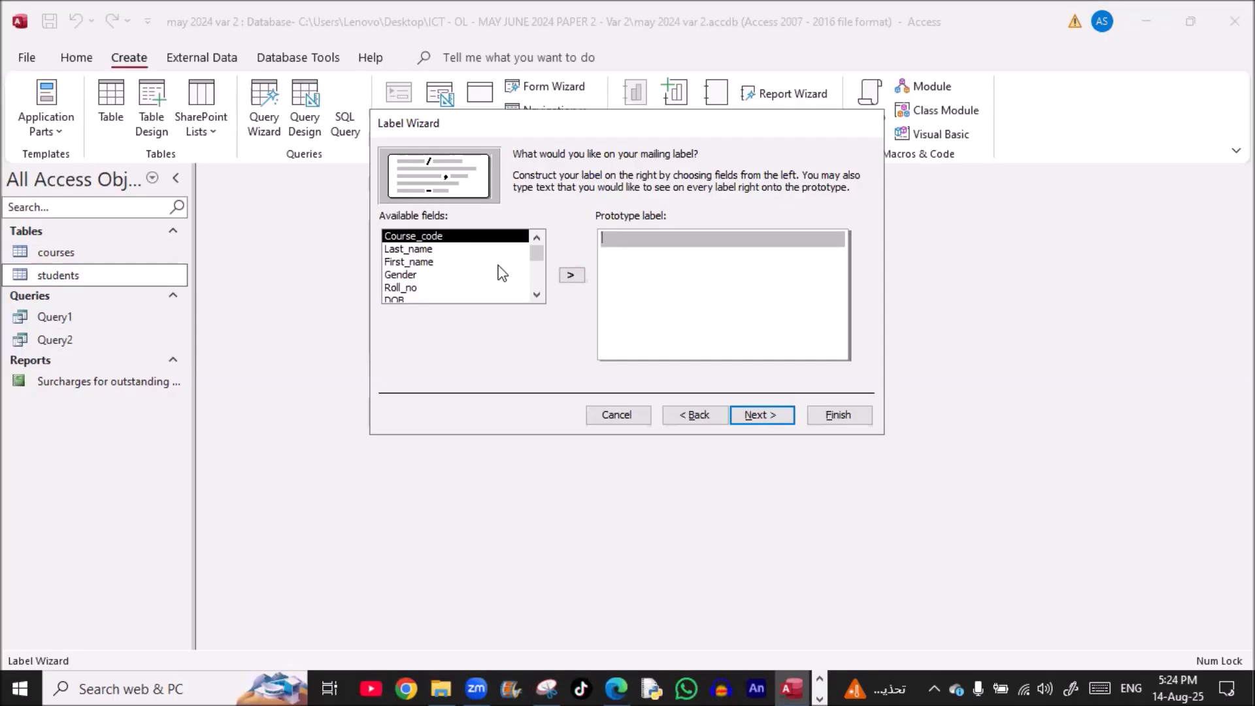
scroll(445, 273, "down", 1)
scroll(445, 273, "down", 3)
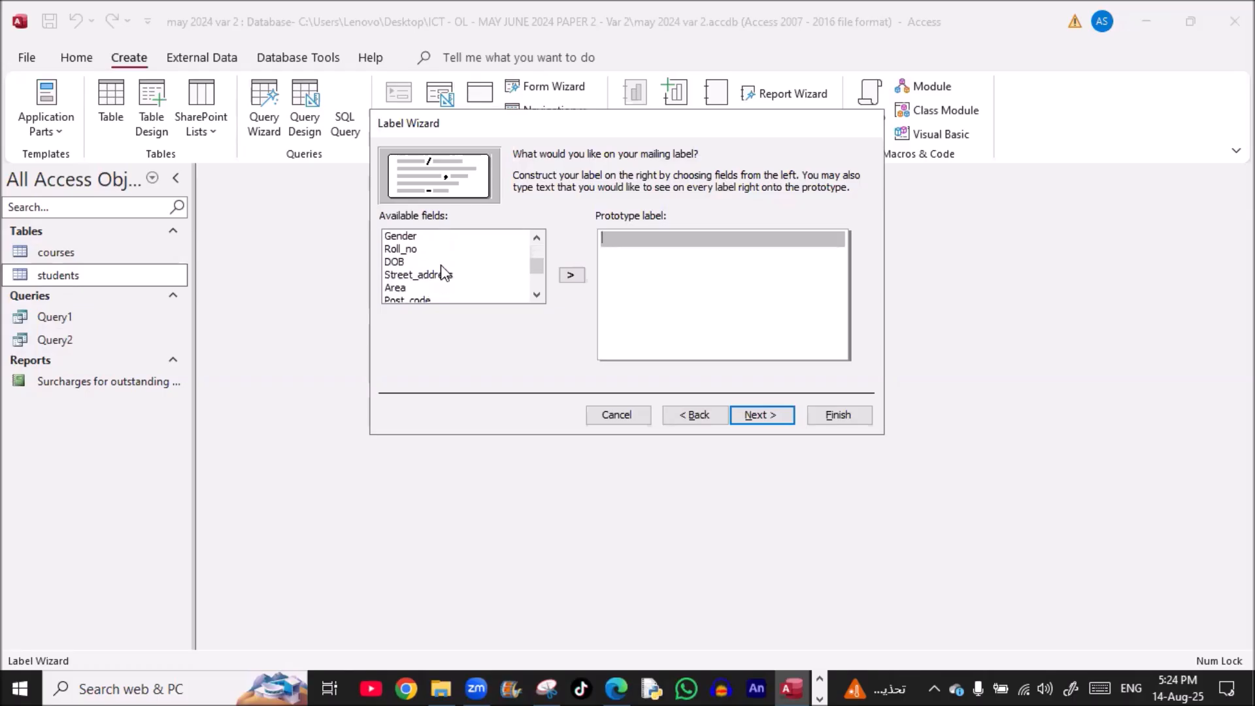
scroll(445, 273, "up", 3)
scroll(444, 274, "up", 1)
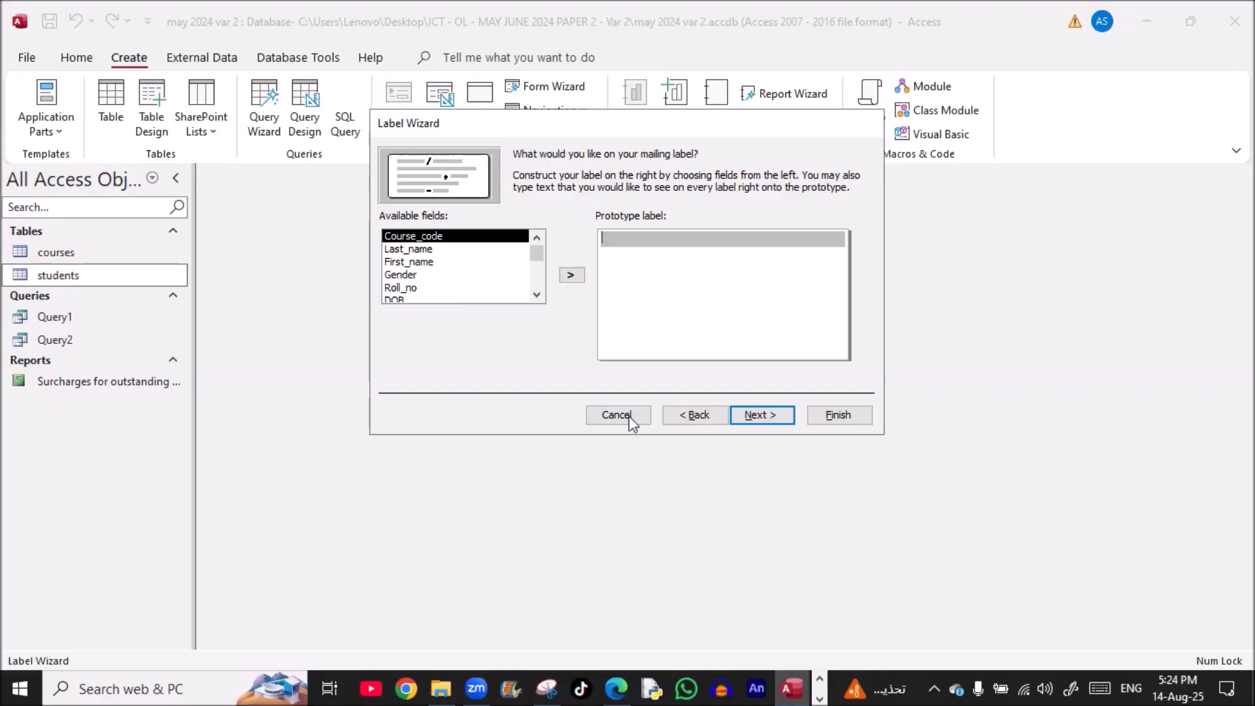
key("Return")
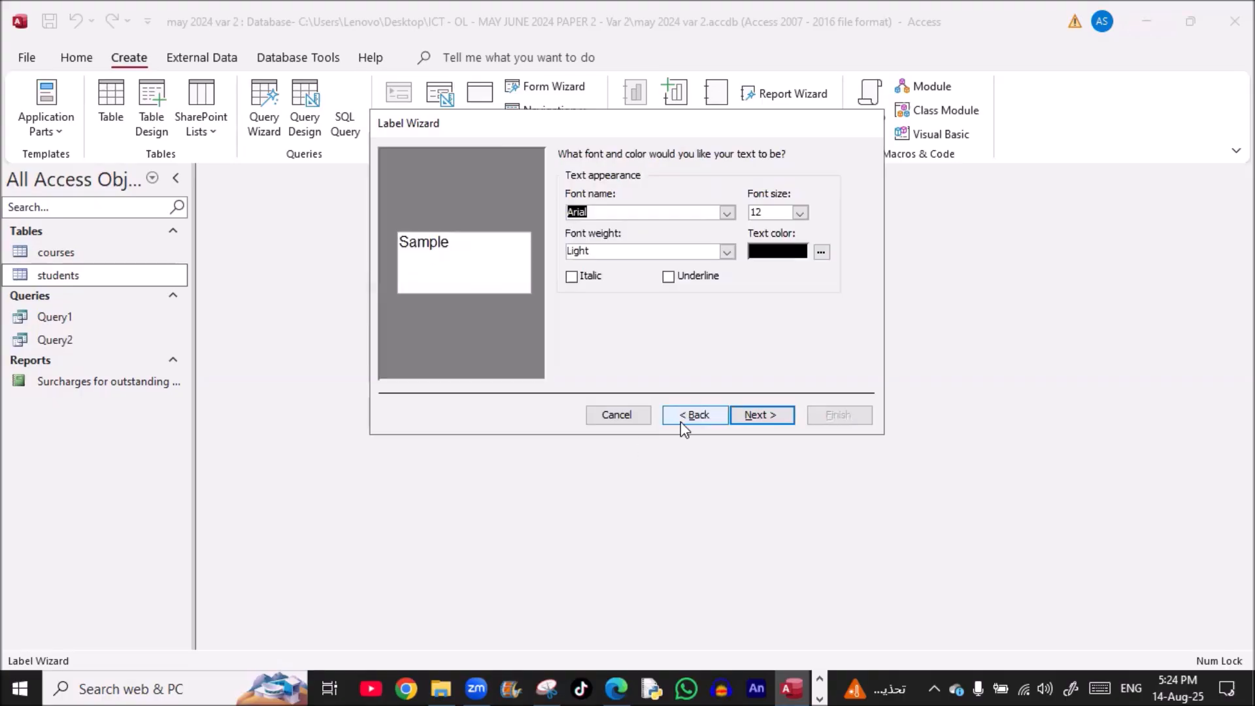
left_click(605, 419)
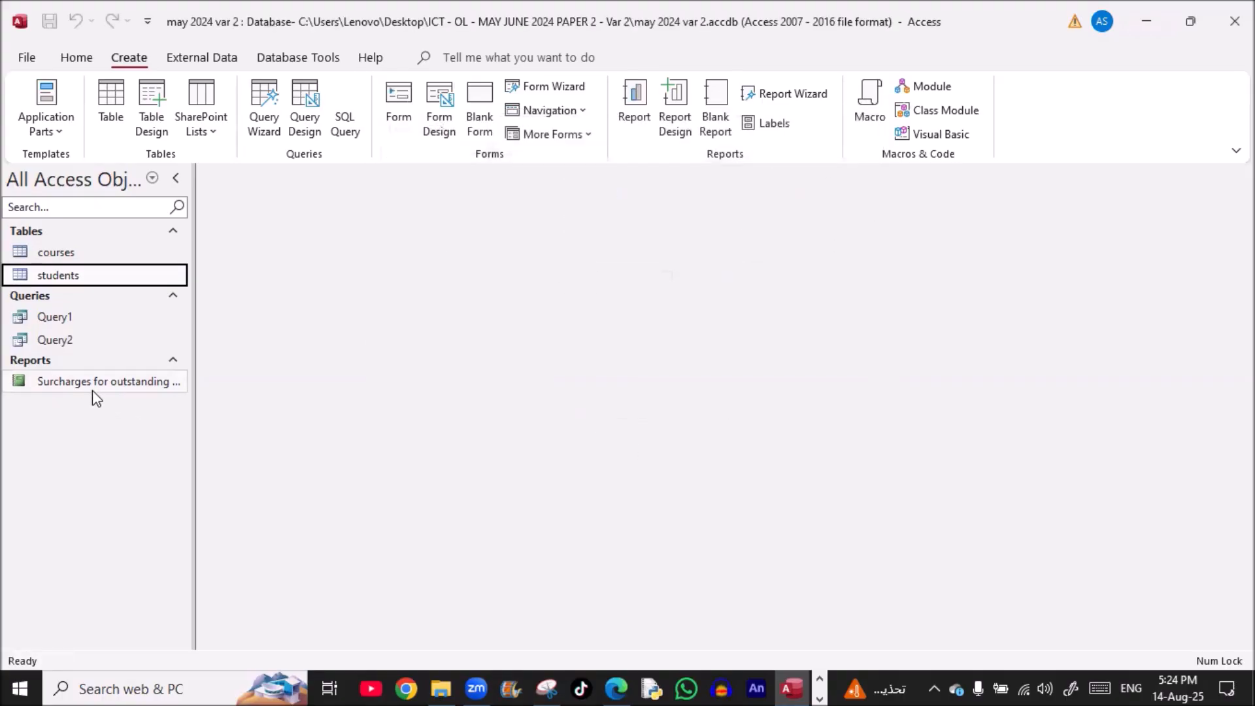
Start labels based on Query2 in the Label Wizard, accepting Avery label size C2244 (72 mm x 72 mm) and the default font
right_click(53, 339)
left_click(90, 374)
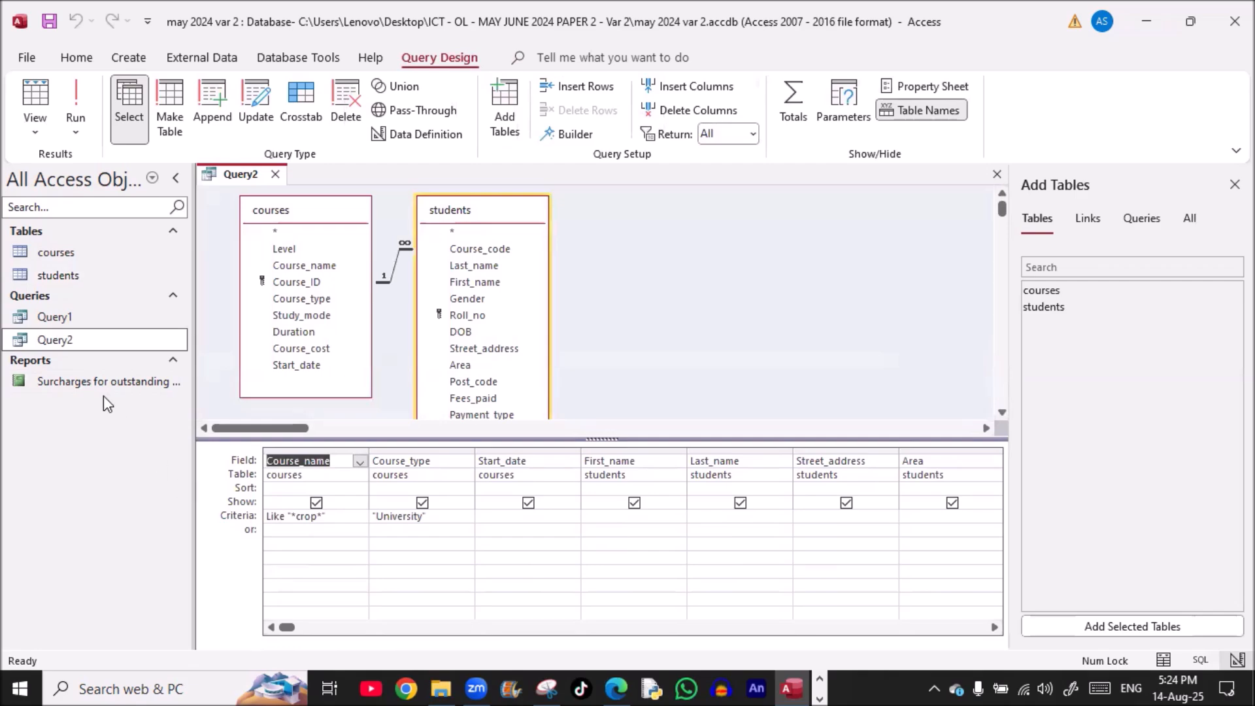
left_click(275, 174)
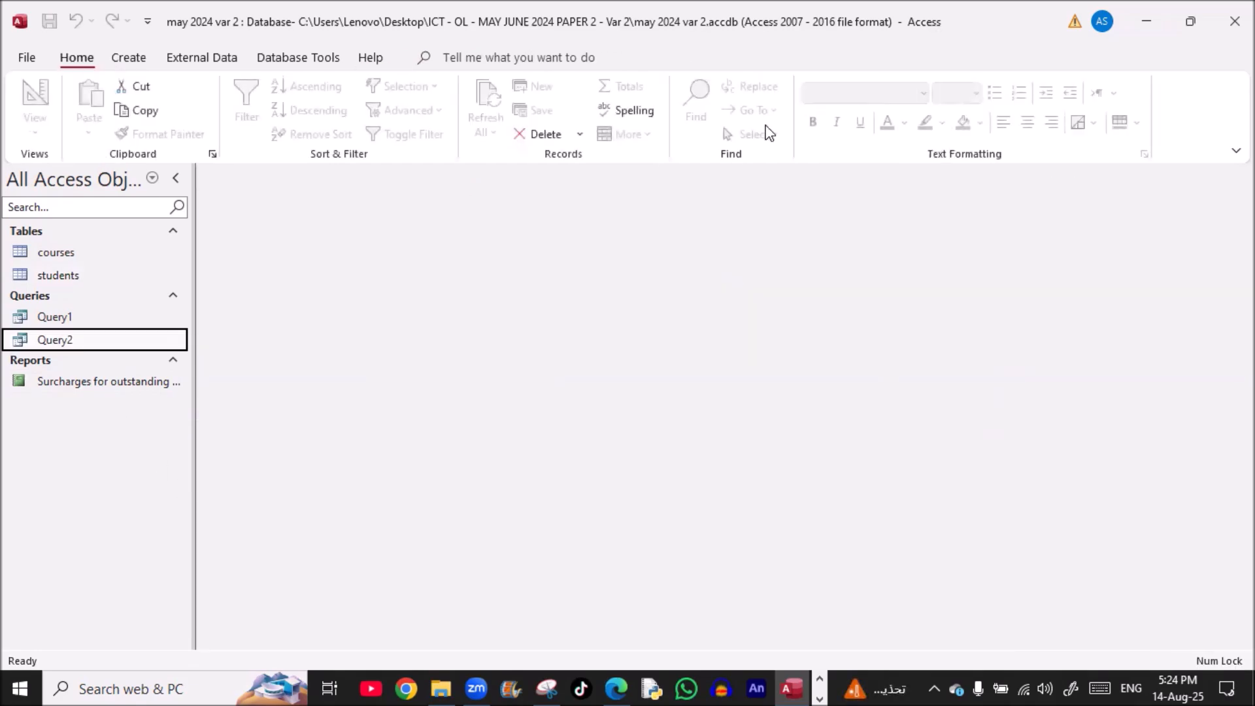
left_click(130, 59)
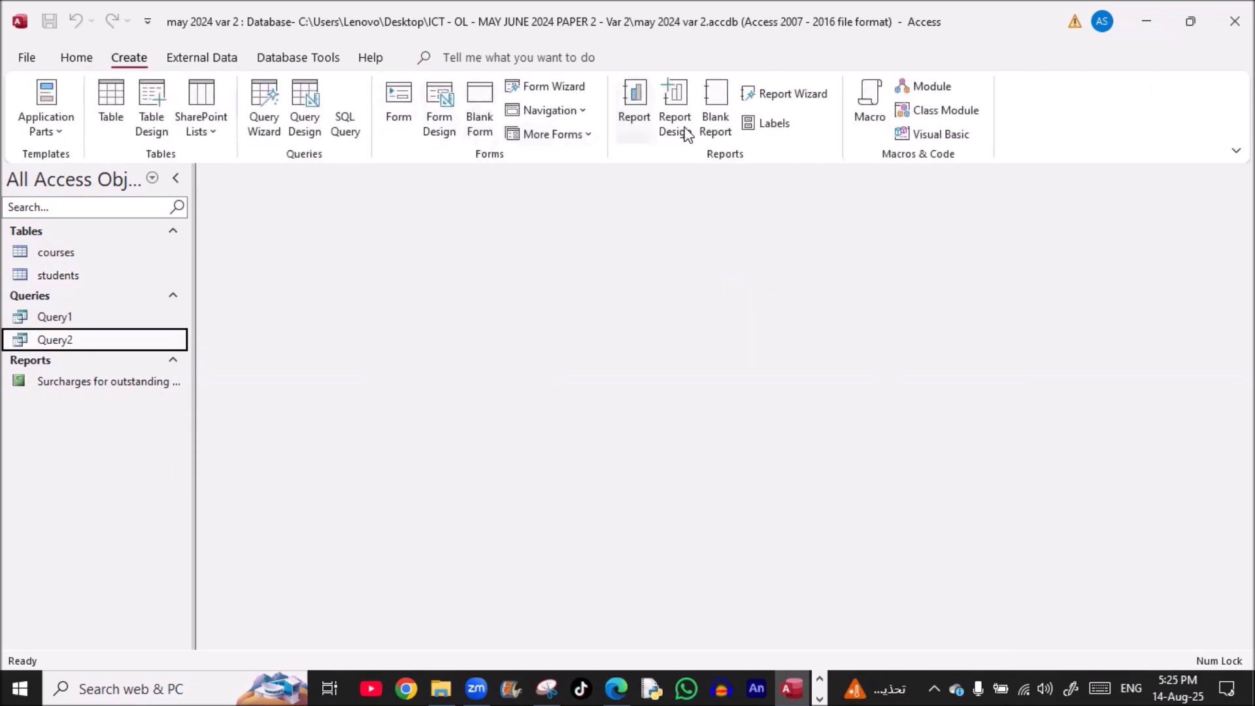
left_click(770, 123)
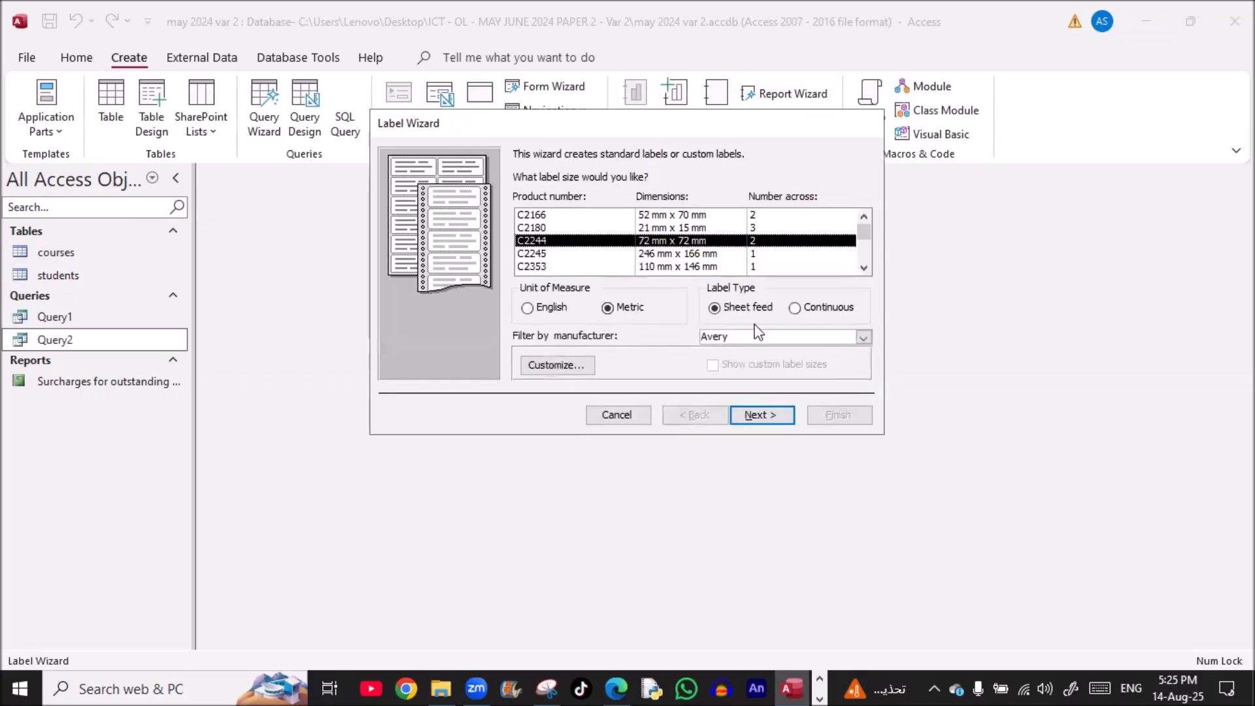
left_click(758, 418)
left_click(757, 421)
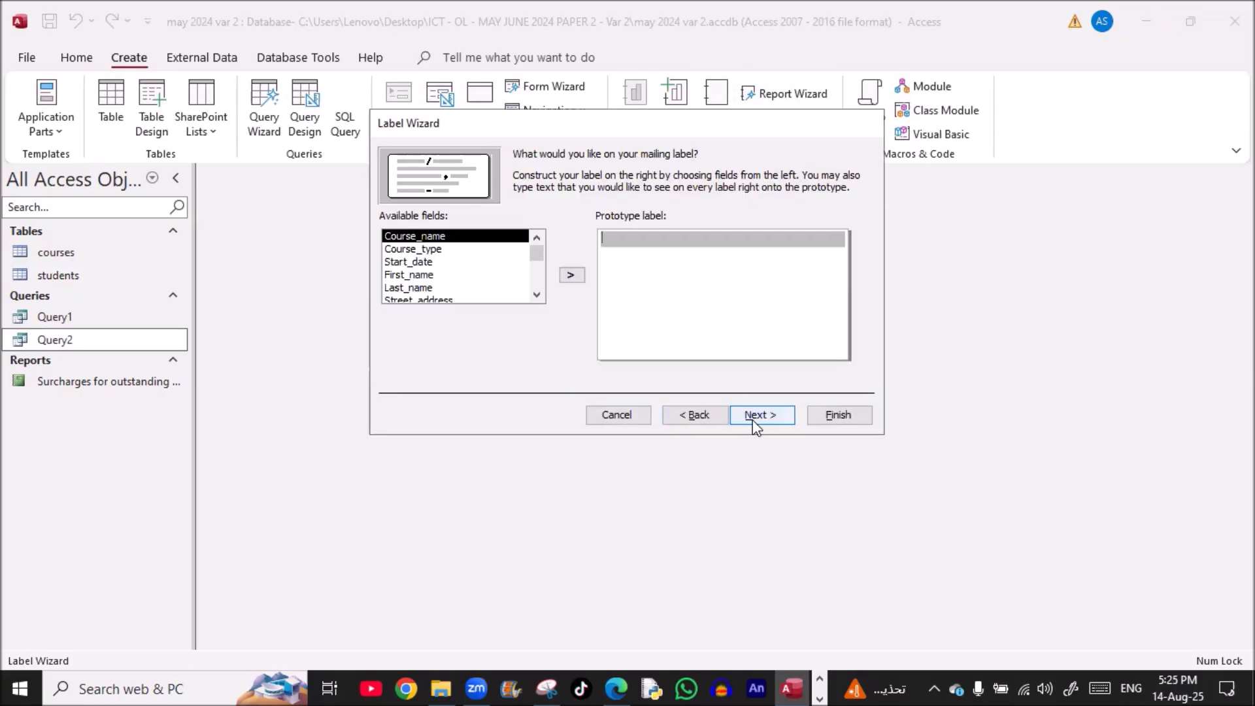
Build the prototype label's first line from Course_name and the second line as Course_type - Start_date, matching the paper's sample label
double_click(443, 240)
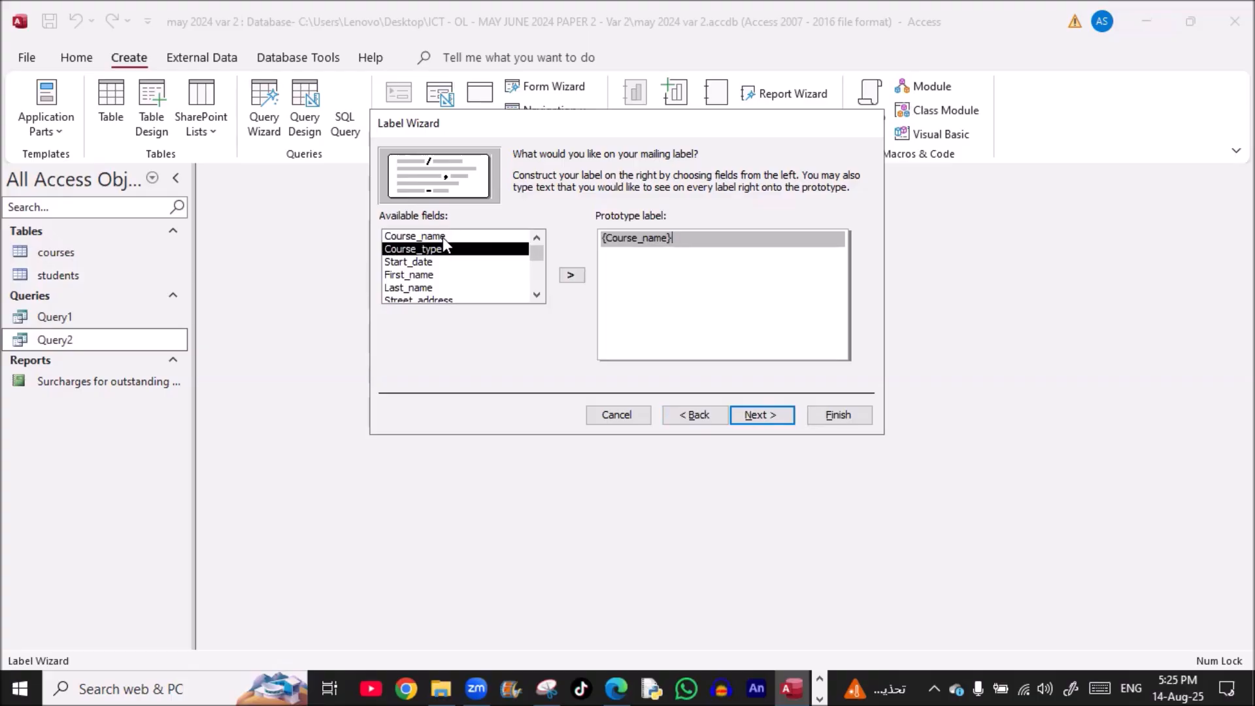
key("alt+Tab")
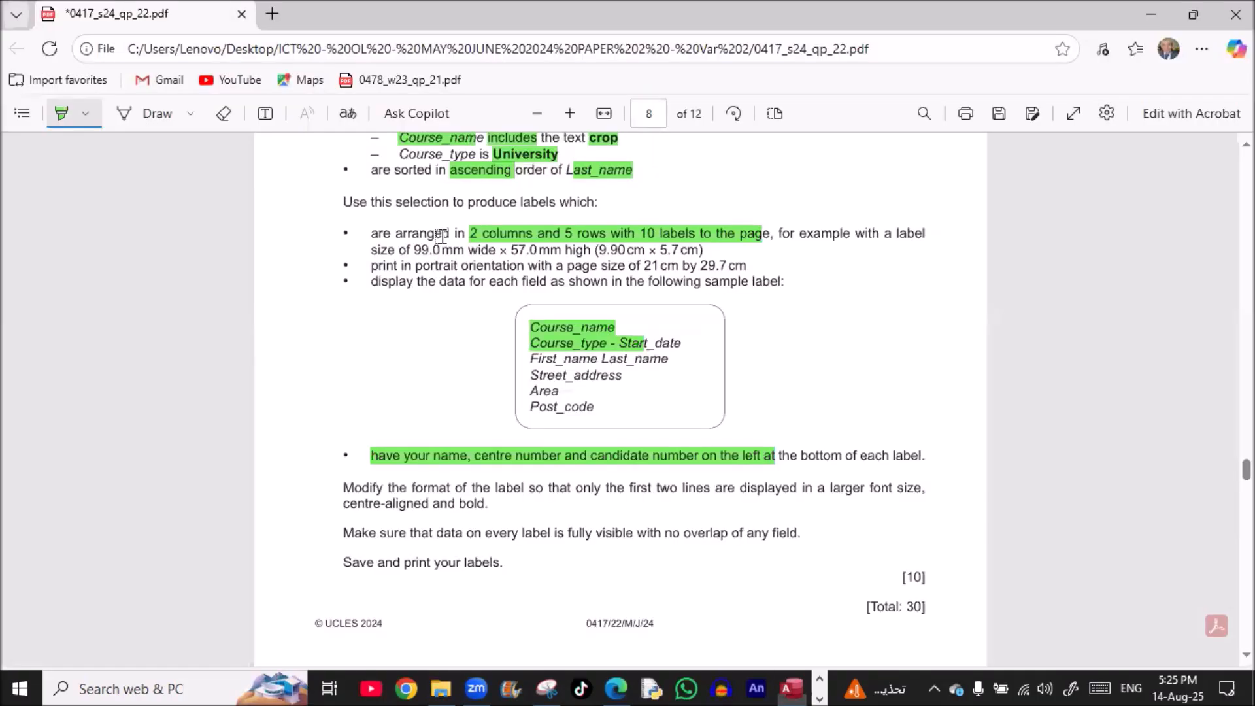
key("alt+Tab")
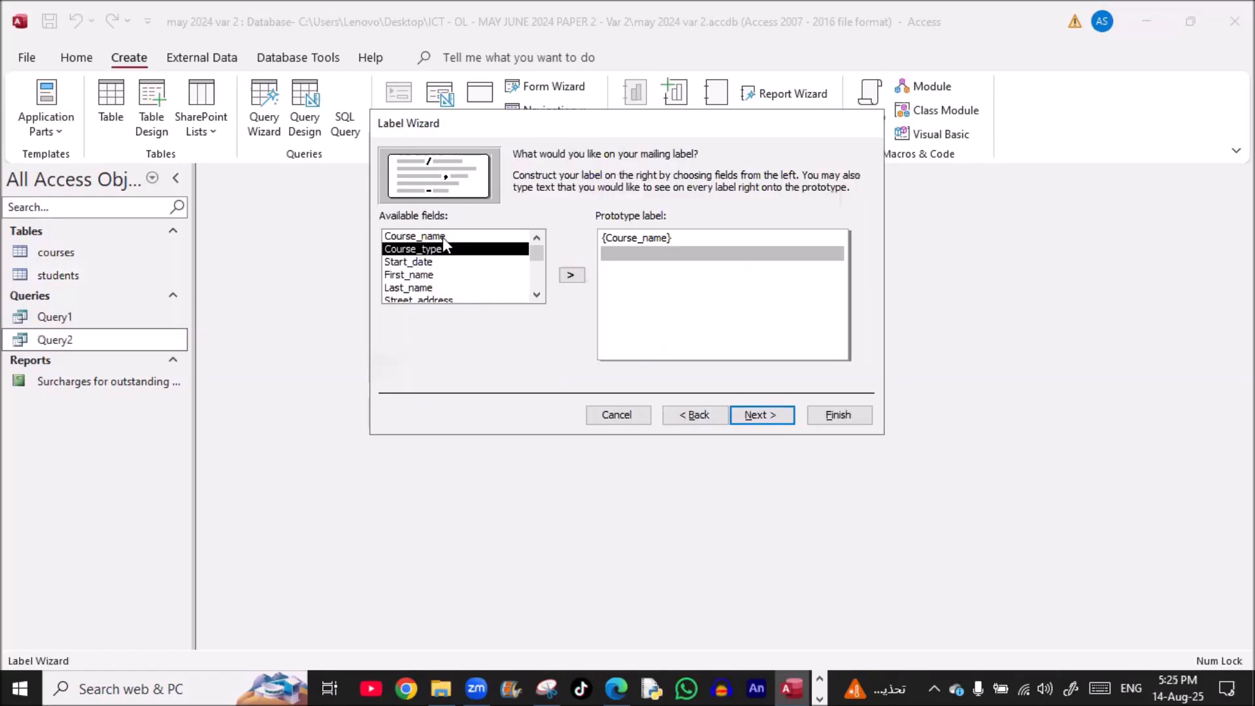
double_click(437, 249)
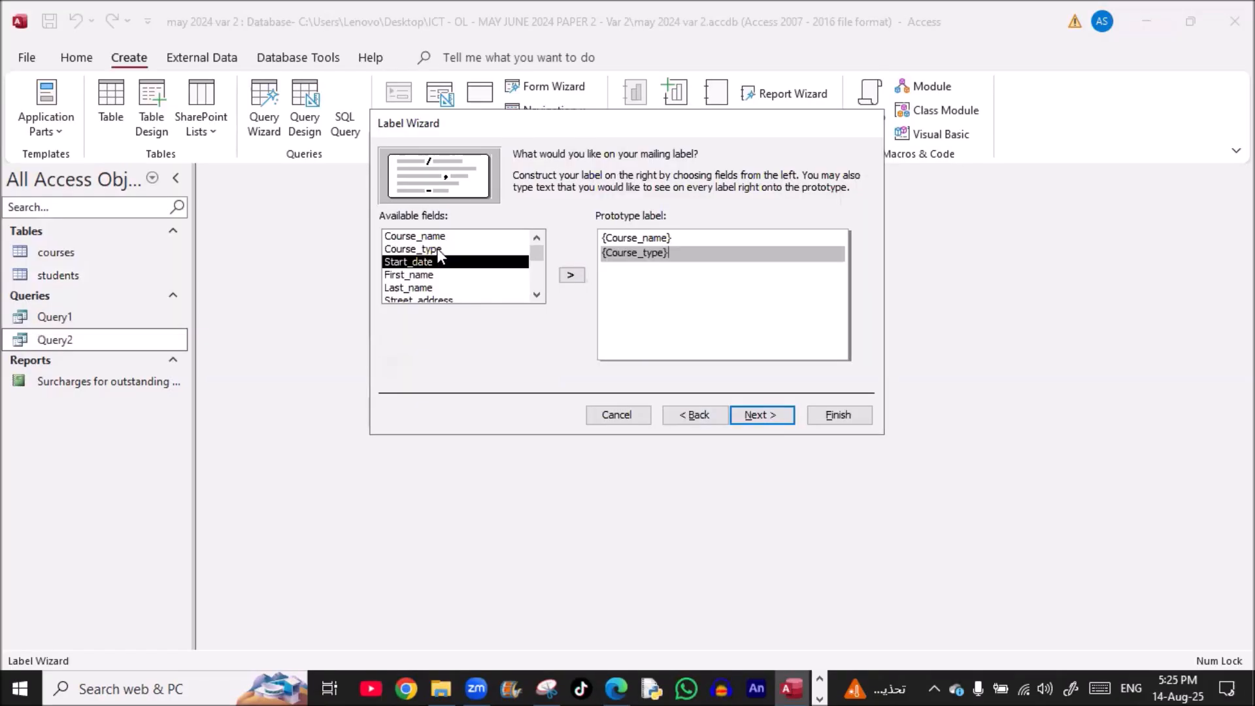
key("alt+Tab")
key("alt+Tab")
double_click(429, 262)
key("Return")
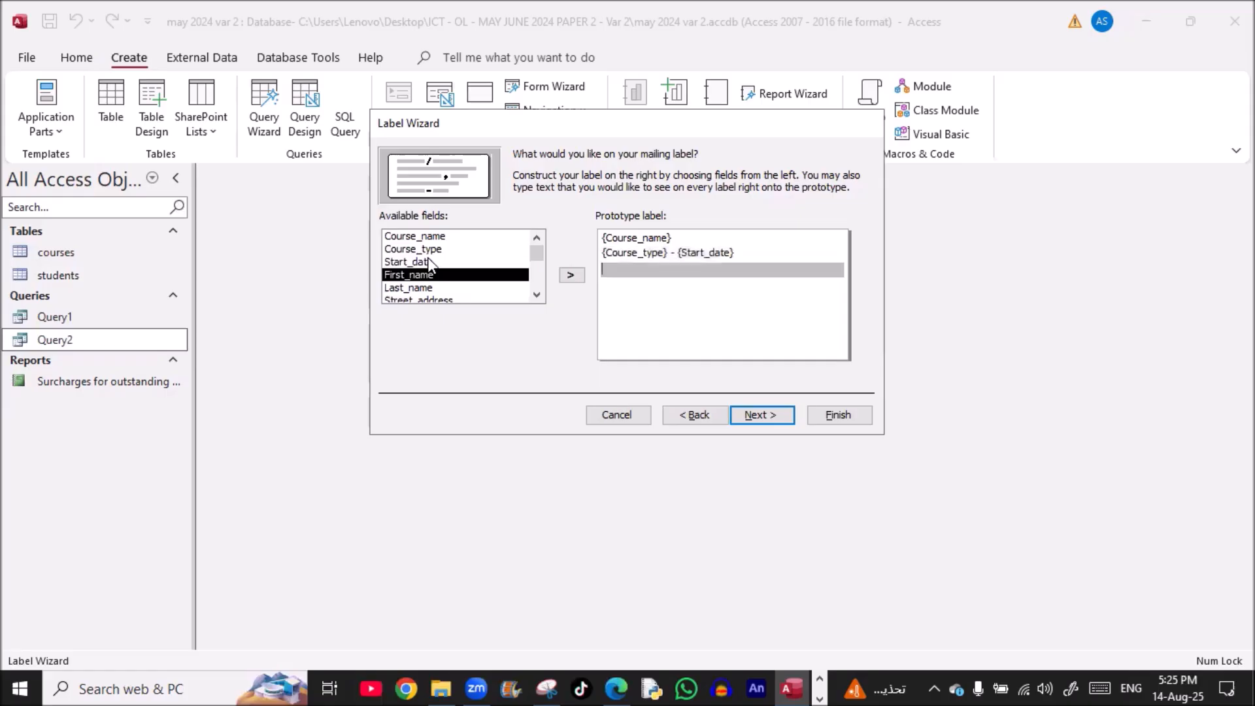
Add First_name and Last_name, separated by a space, to the prototype label's third line as the paper's sample shows
key("alt+Tab")
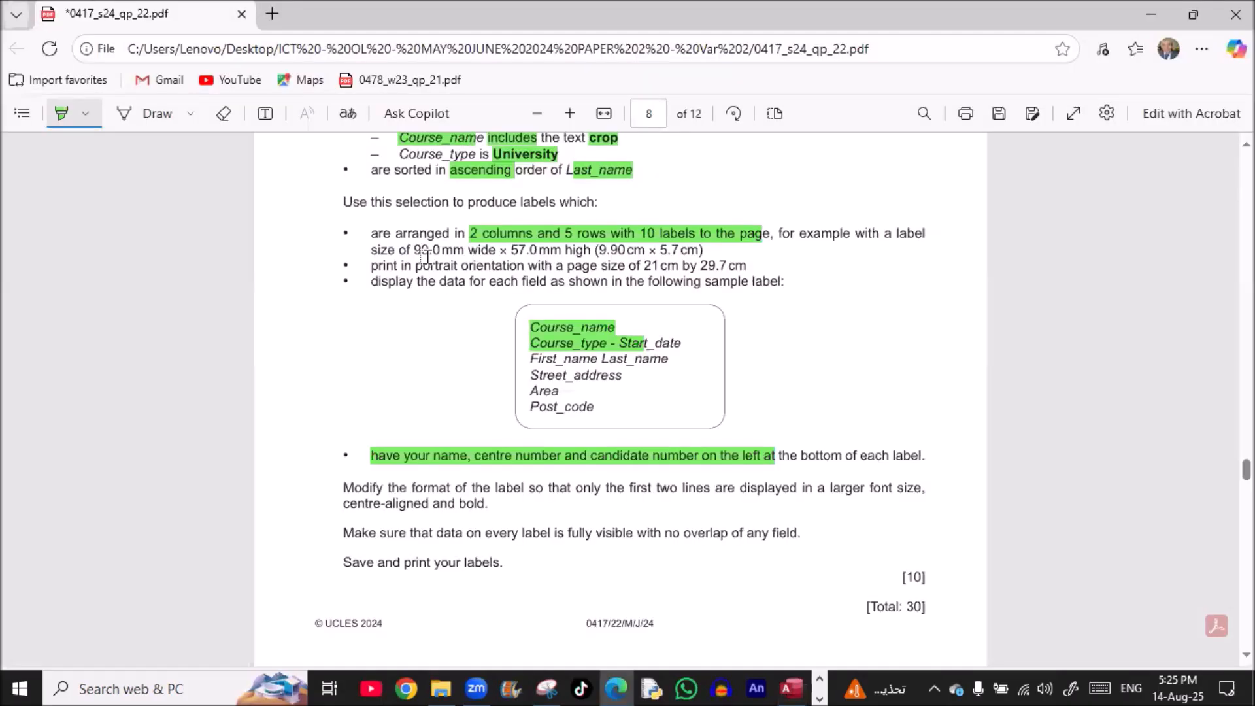
key("alt+Tab")
double_click(425, 274)
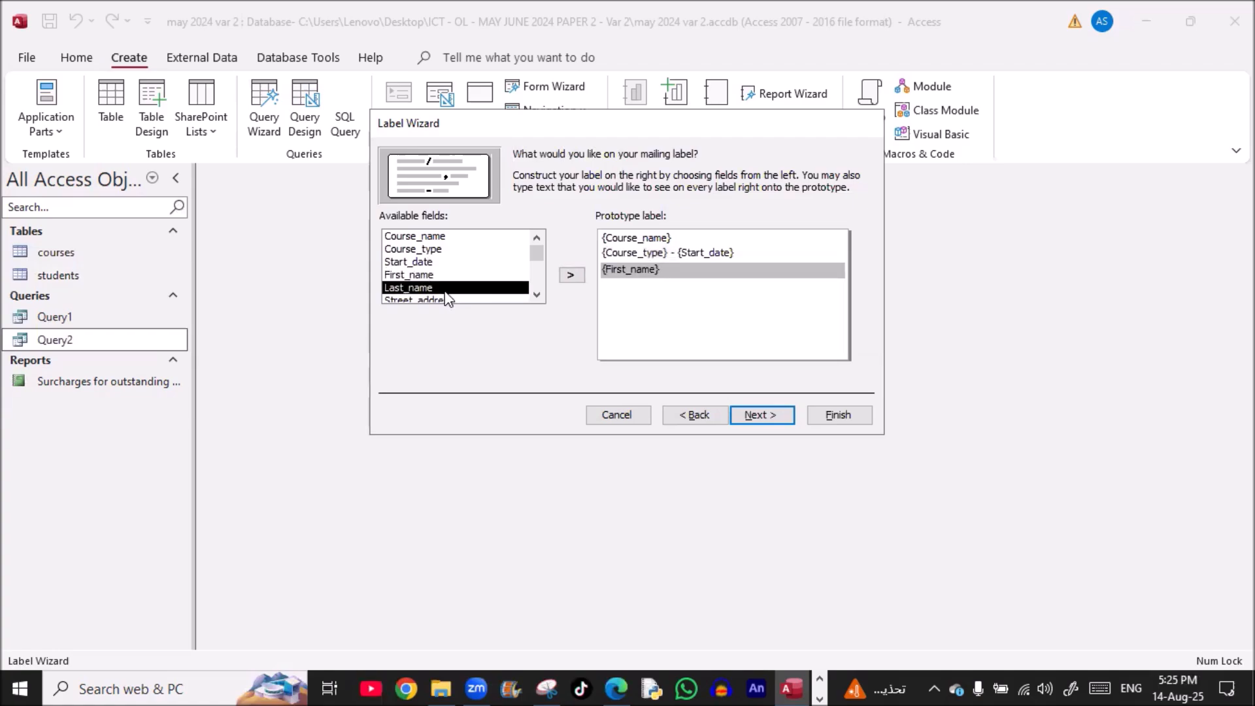
double_click(440, 290)
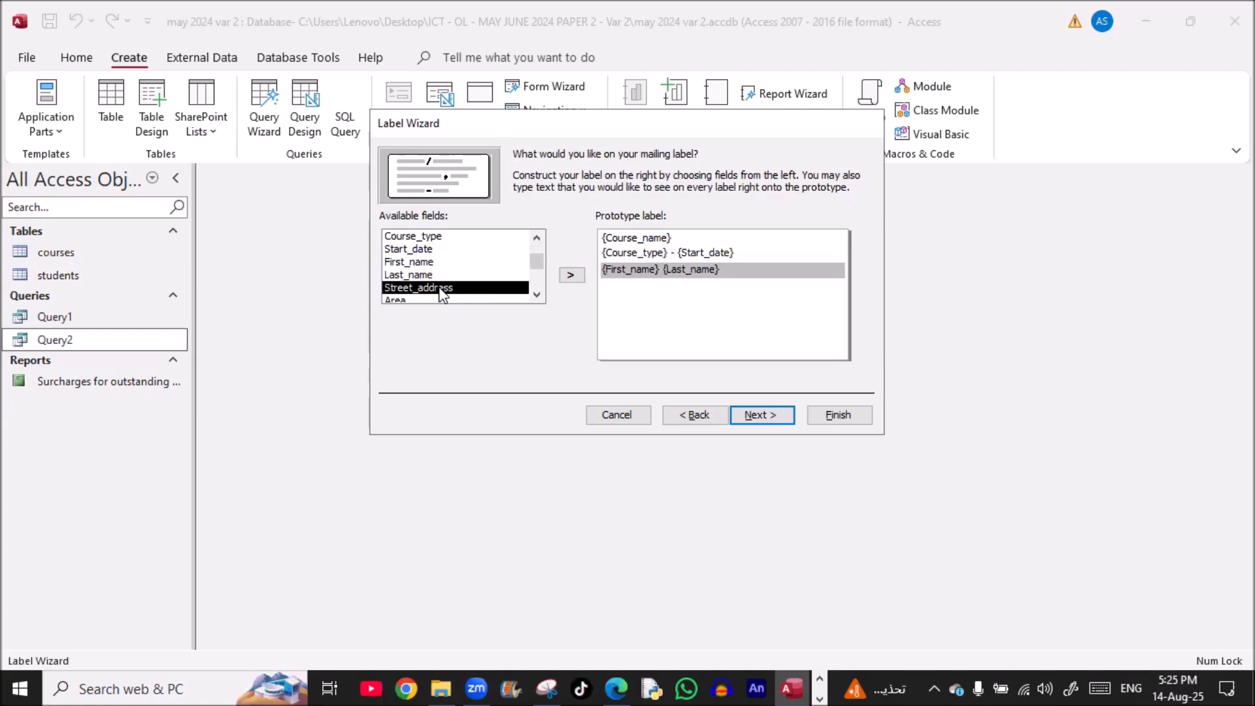
Add Street_address, Area and Post_code on separate lines of the prototype label, highlighting Street_address in the question paper's sample label
key("Return")
key("alt+Tab")
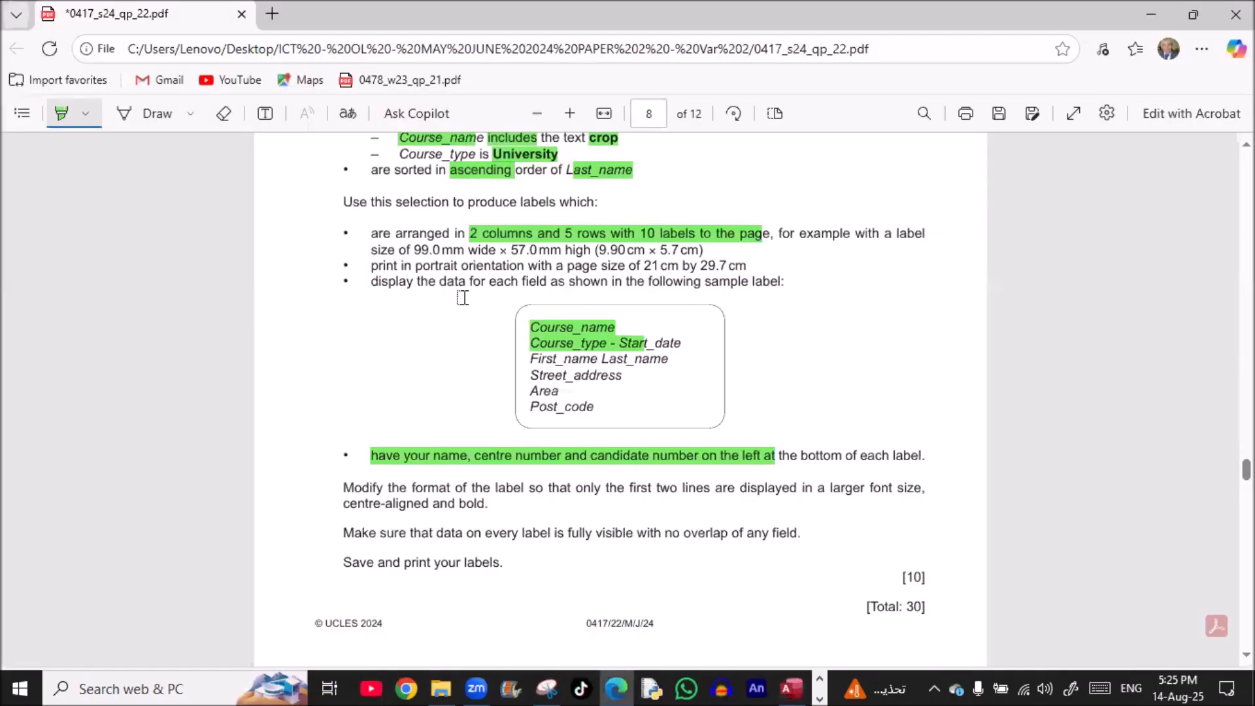
mouse_move(520, 372)
left_mouse_down()
mouse_move(612, 376)
mouse_move(654, 363)
mouse_move(628, 380)
left_mouse_up()
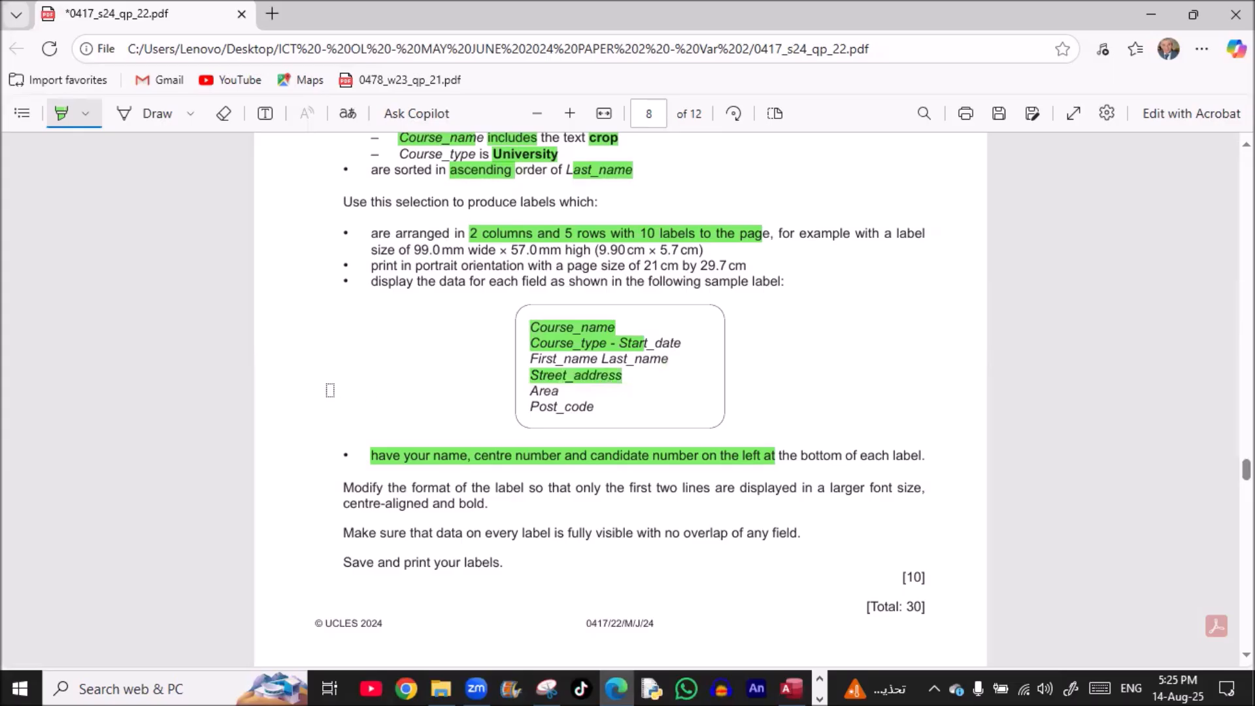
key("alt+Tab")
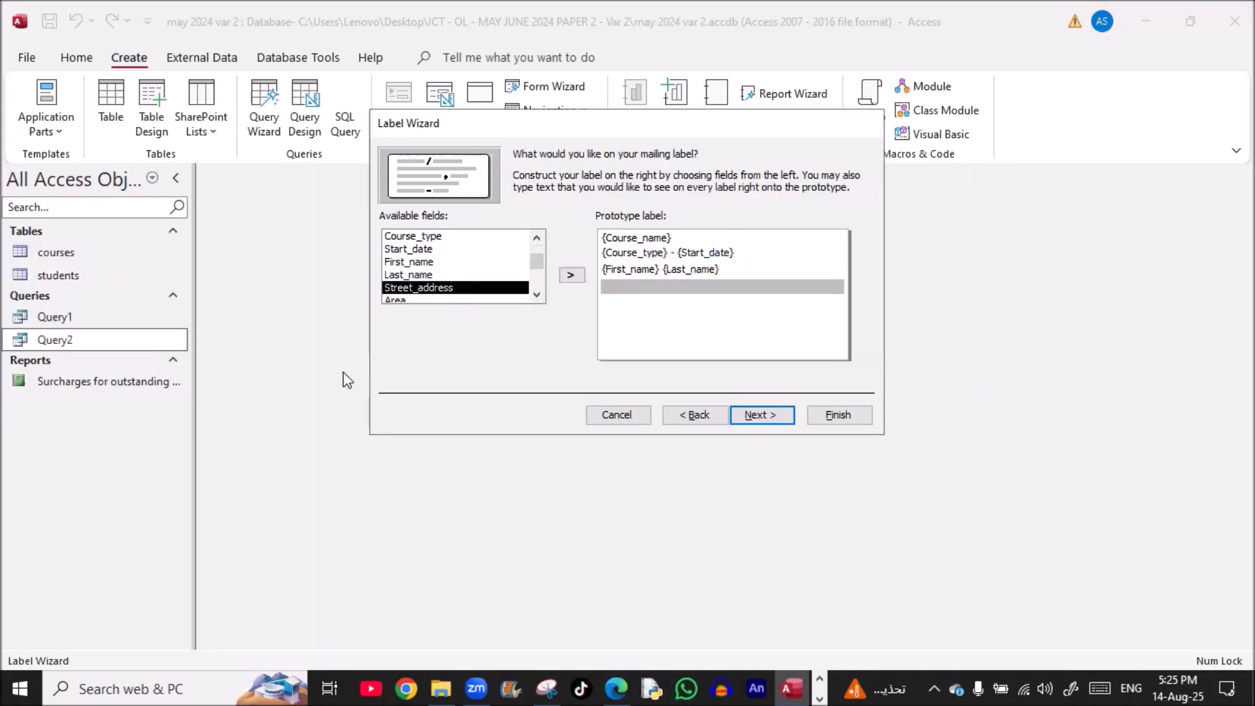
double_click(412, 289)
key("Return")
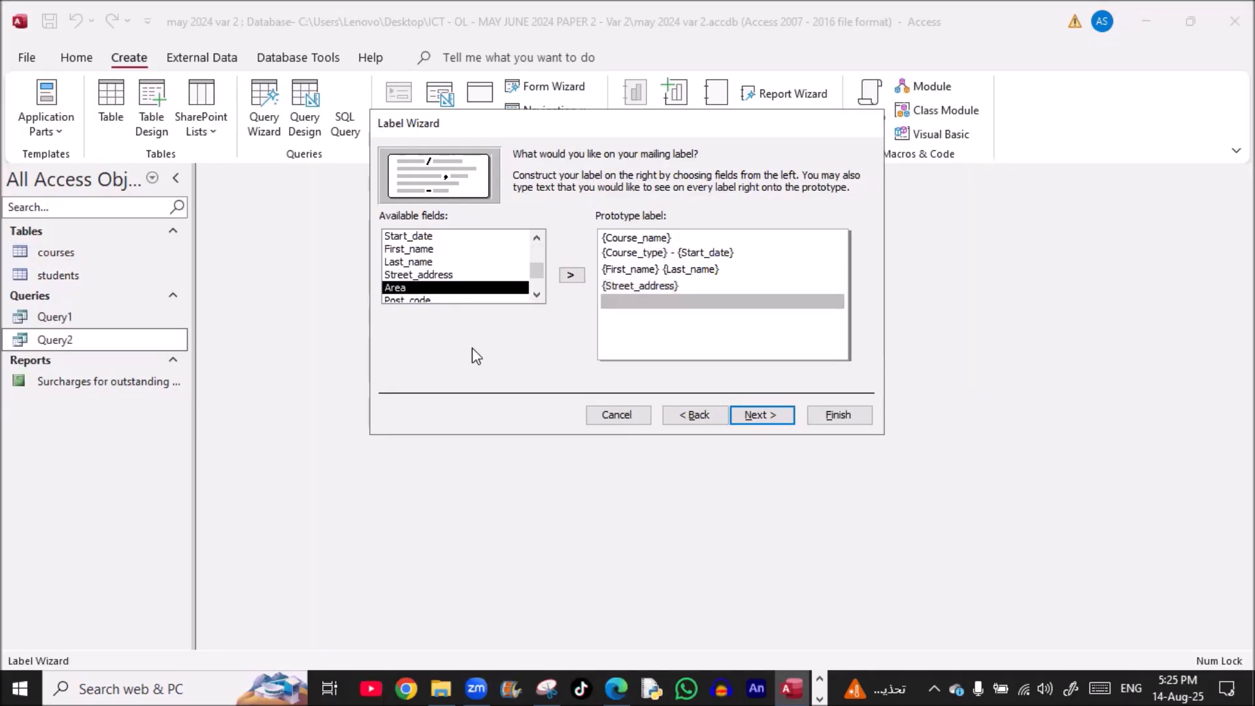
double_click(398, 289)
key("Return")
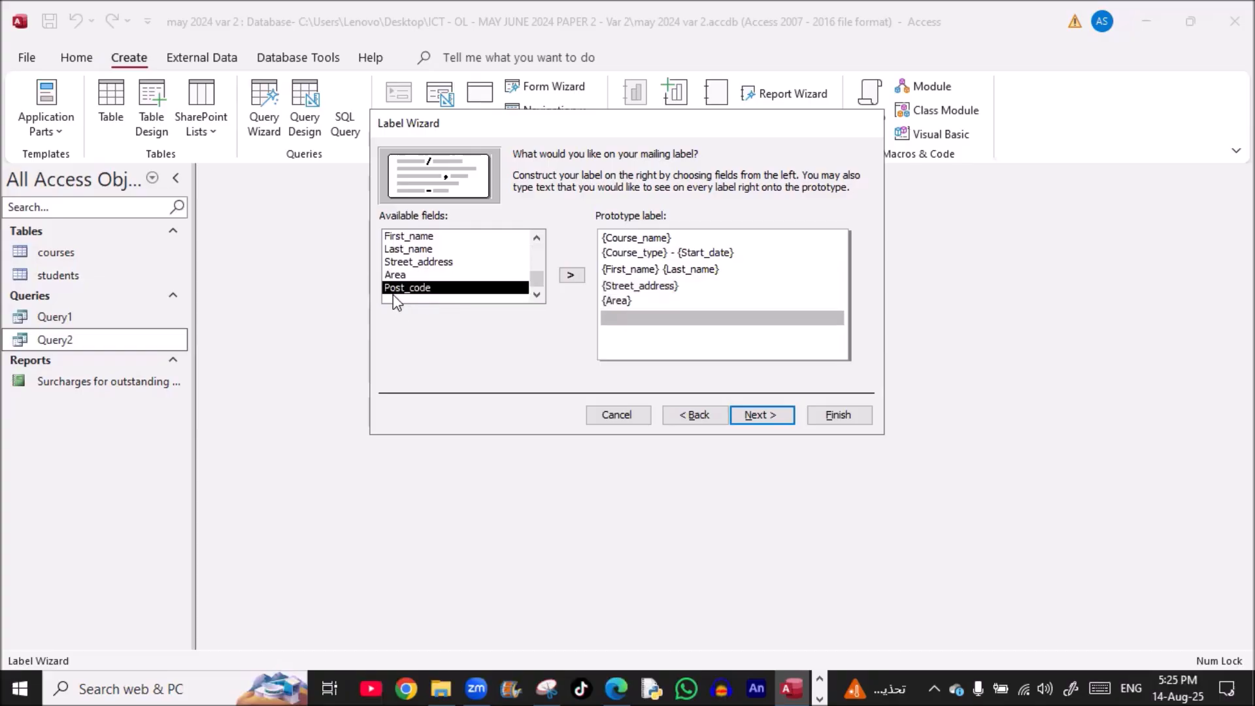
double_click(395, 289)
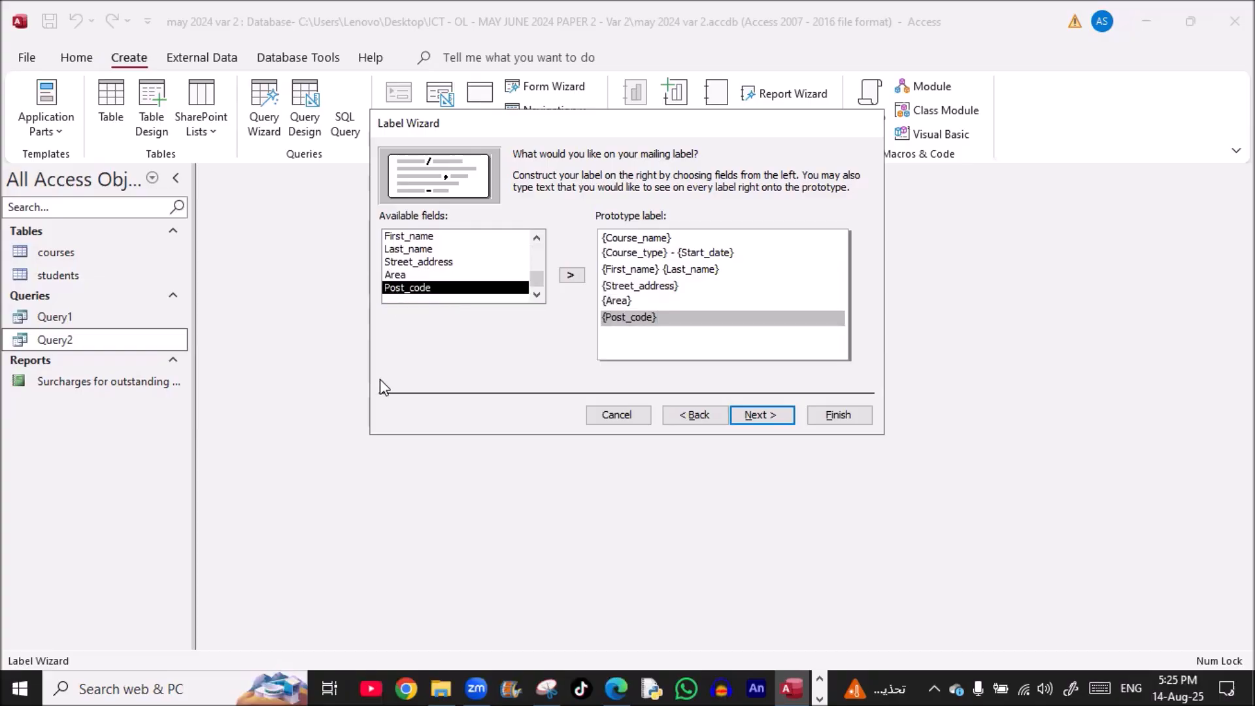
Enter the candidate's name, centre number and candidate number as the prototype label's last line, and continue to the sorting options
key("Return")
type("sher")
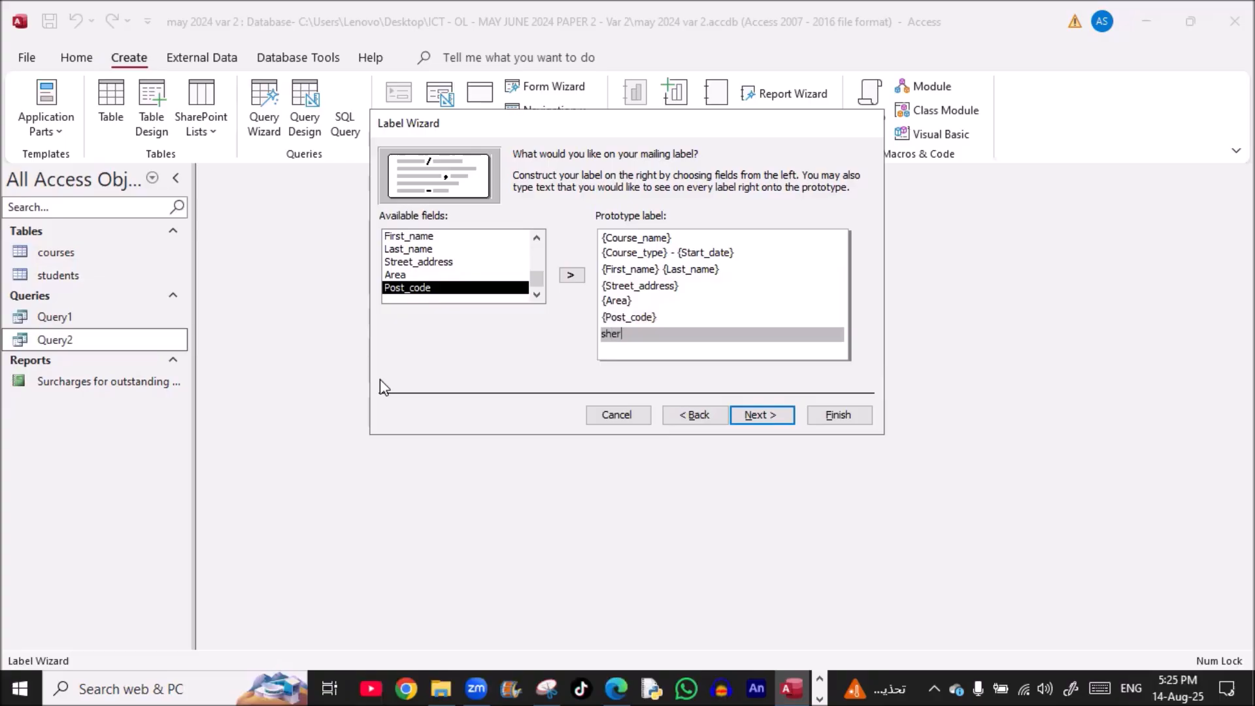
type("if,777,444")
left_click(758, 419)
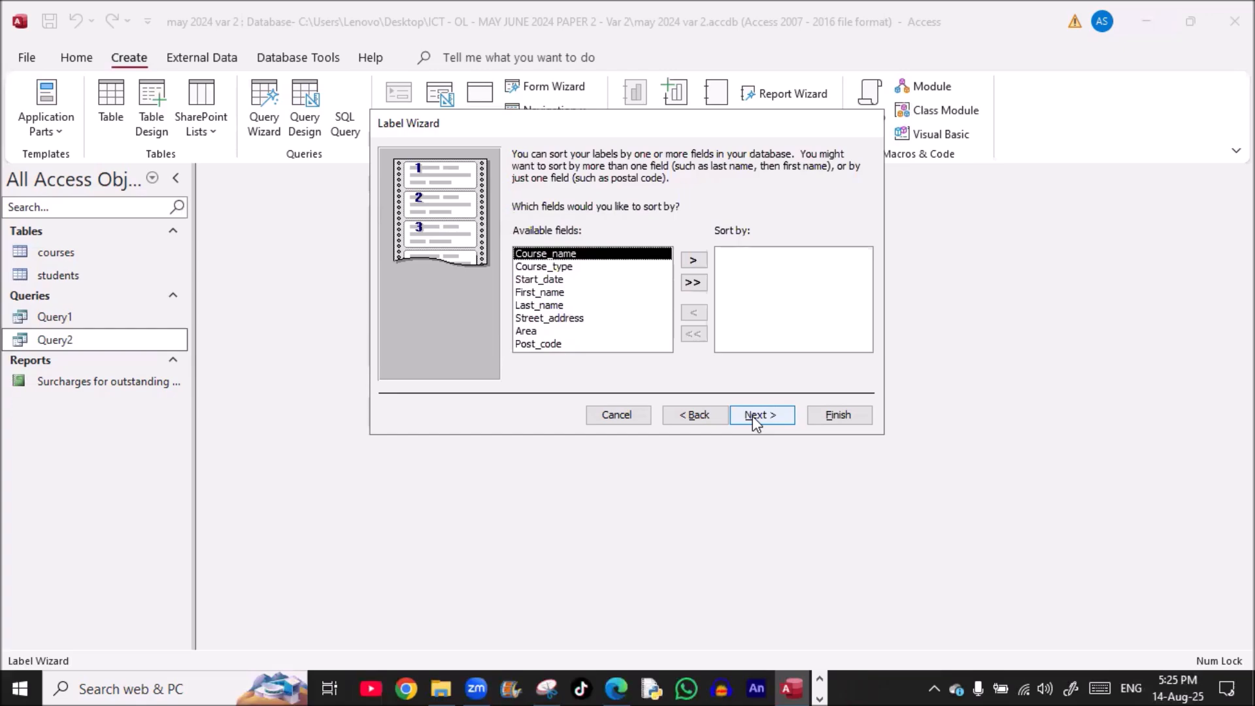
Check question 17's sort requirement in the paper and sort the labels by Last_name
key("alt+Tab")
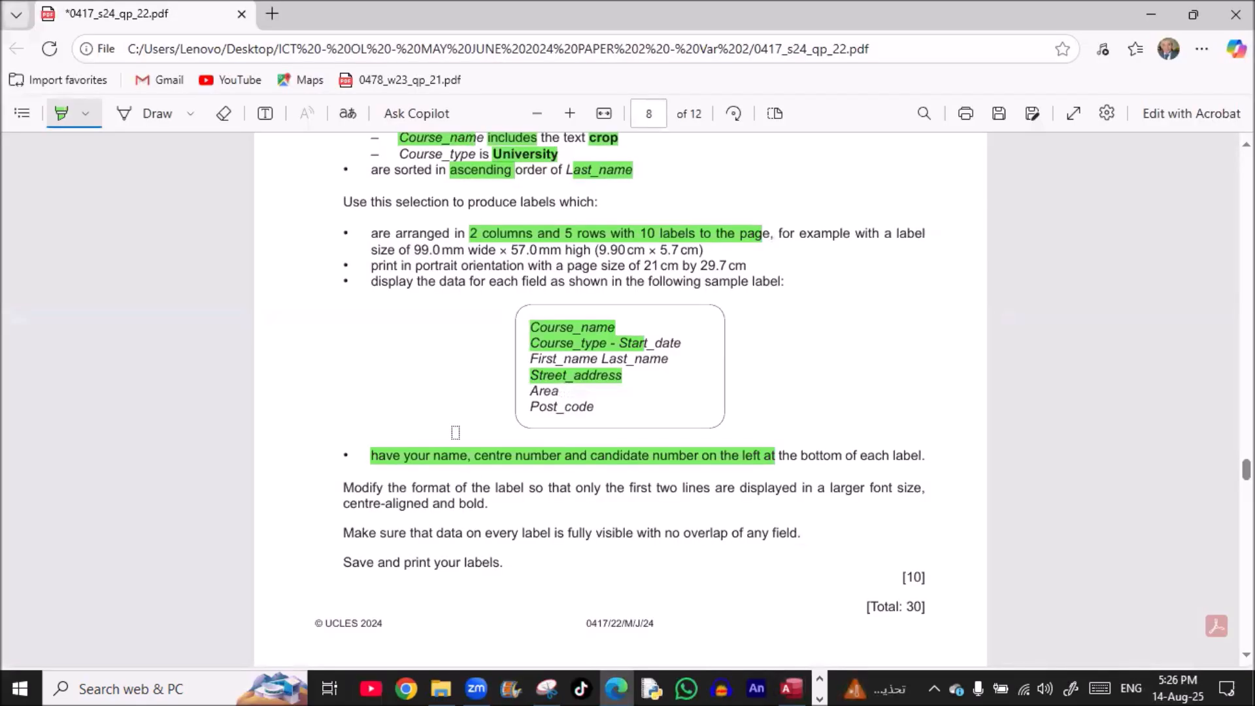
scroll(351, 231, "up", 1)
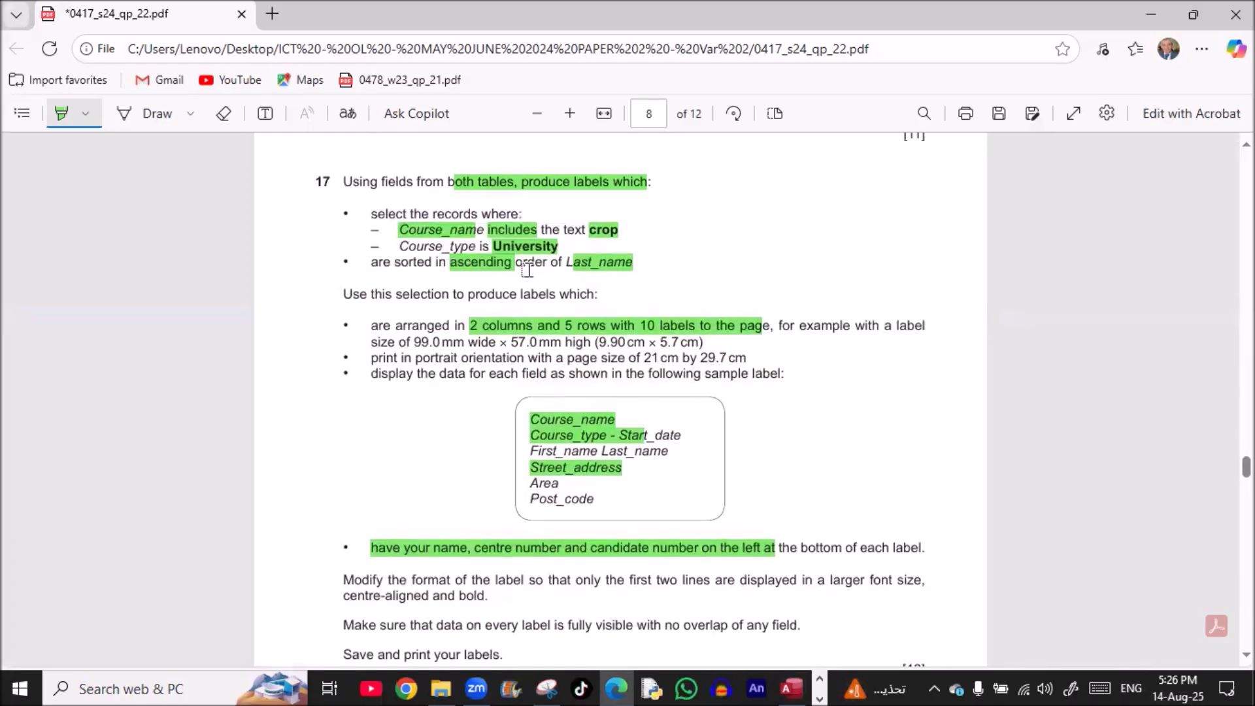
key("alt+Tab")
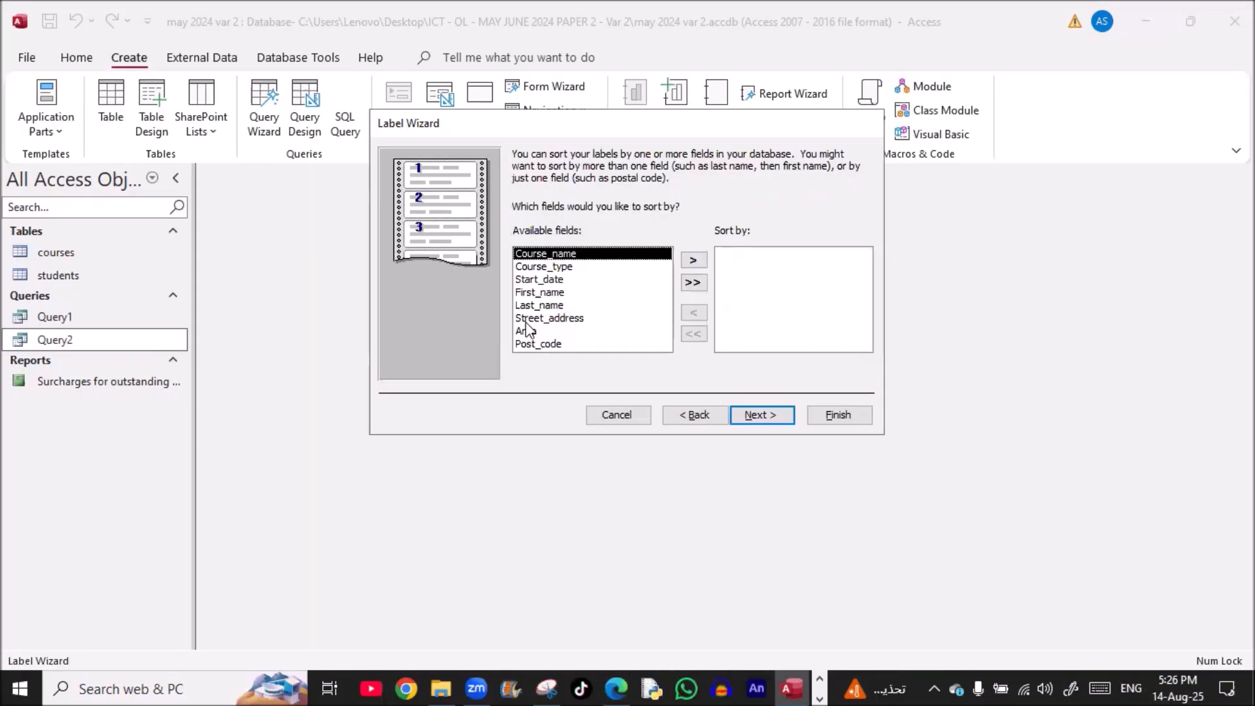
left_click(557, 306)
double_click(557, 305)
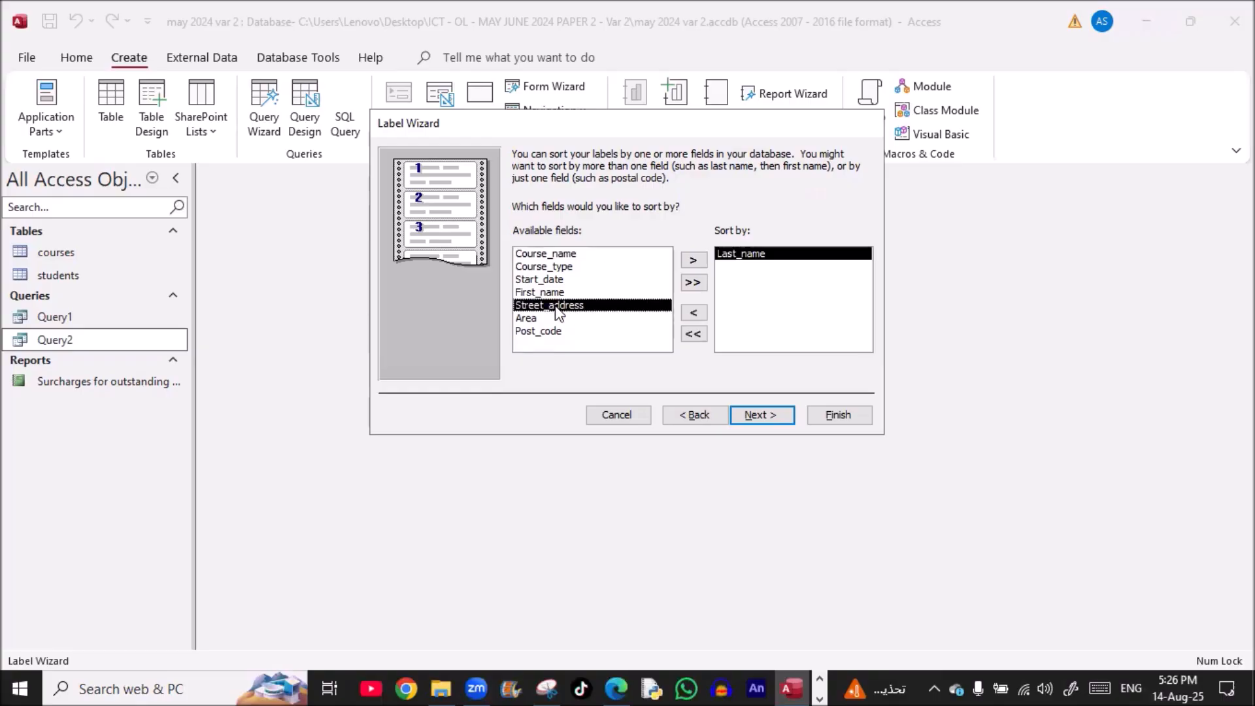
left_click(752, 418)
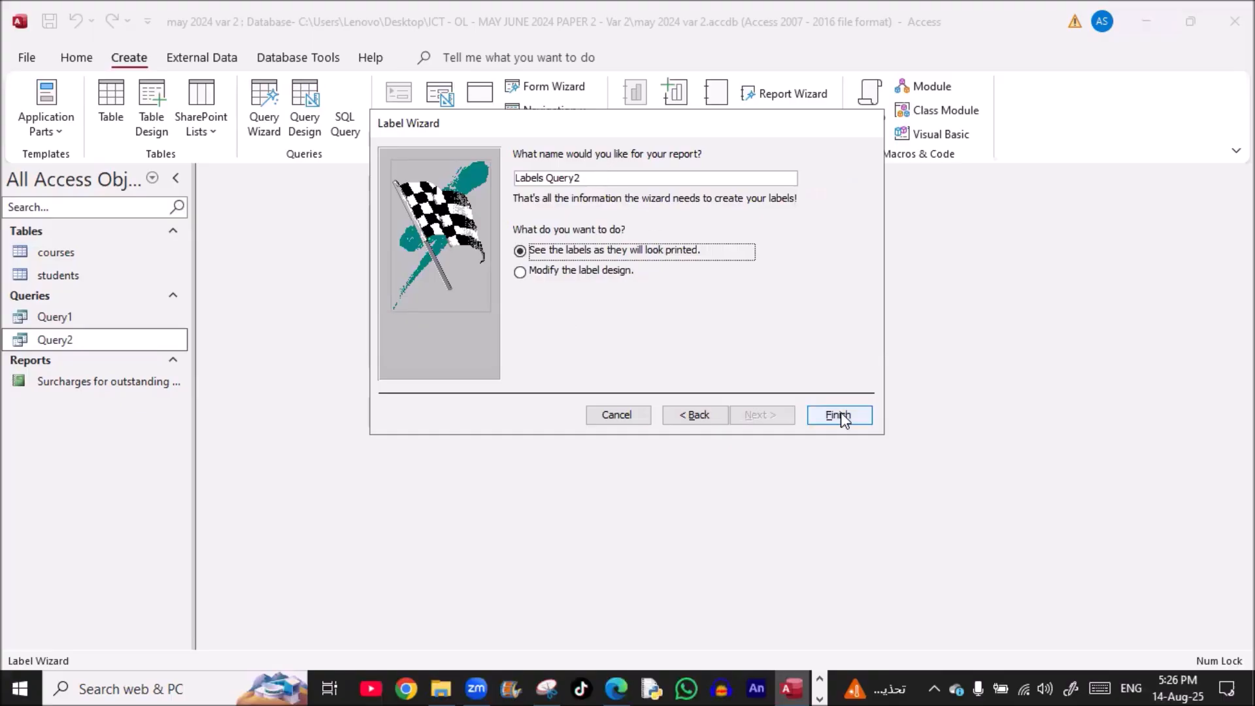
Name the report "label report" and finish the Label Wizard with the labels shown as they will print
left_click(621, 173)
key("BackSpace")
key("BackSpace")
key("BackSpace")
key("BackSpace")
key("BackSpace")
key("BackSpace")
key("BackSpace")
key("BackSpace")
key("BackSpace")
key("BackSpace")
key("BackSpace")
key("BackSpace")
key("BackSpace")
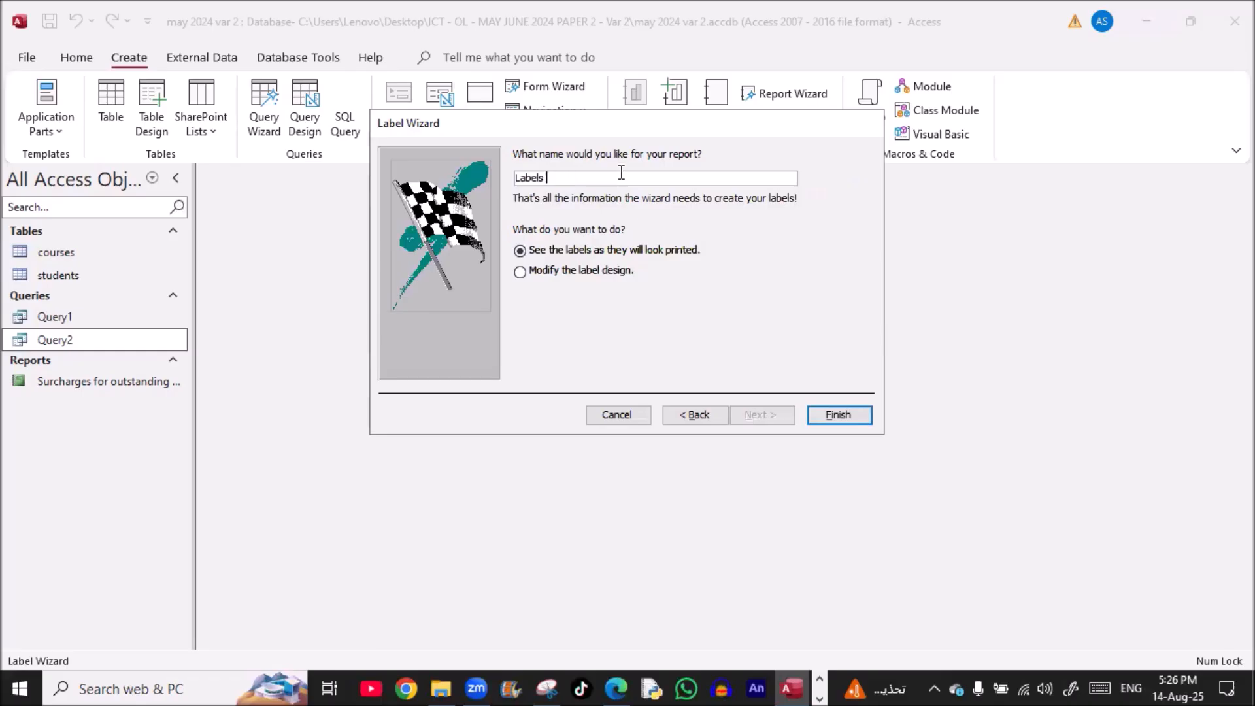
type("se")
key("BackSpace")
key("BackSpace")
type("label report")
key("Return")
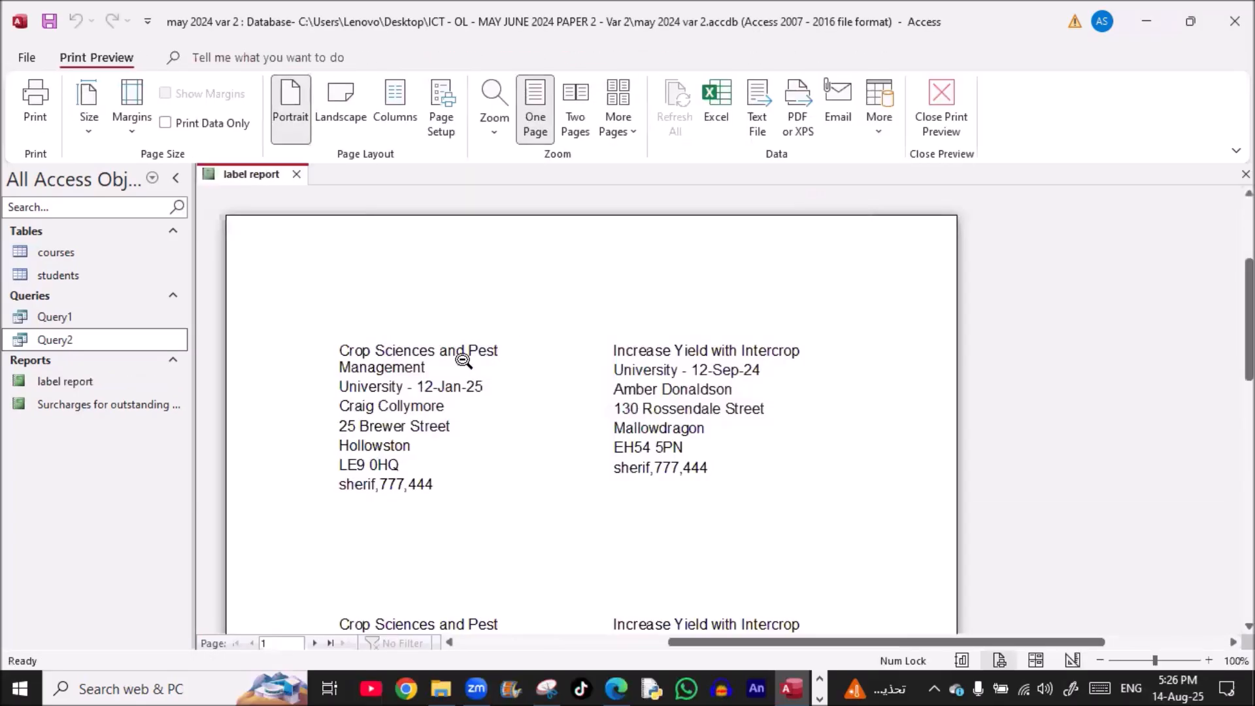
Look over the printed labels, then set the font size of all the label's text boxes to 10 in Design View
scroll(347, 322, "down", 10)
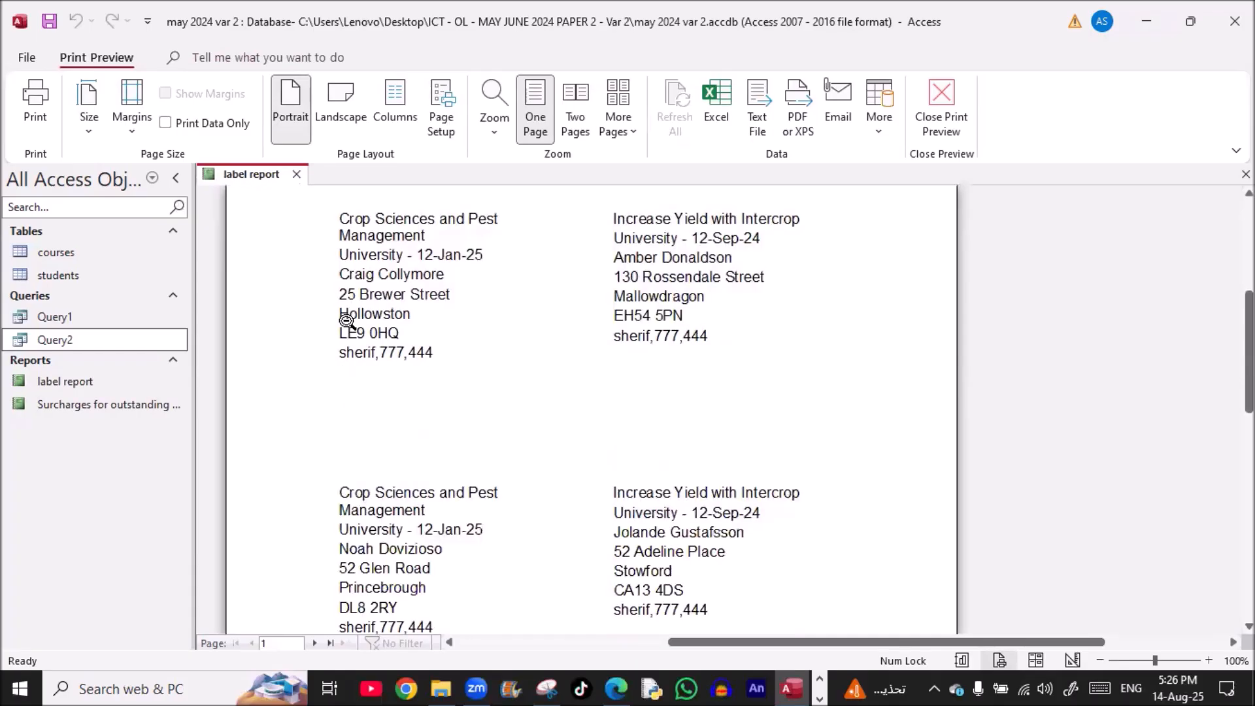
scroll(347, 322, "down", 3)
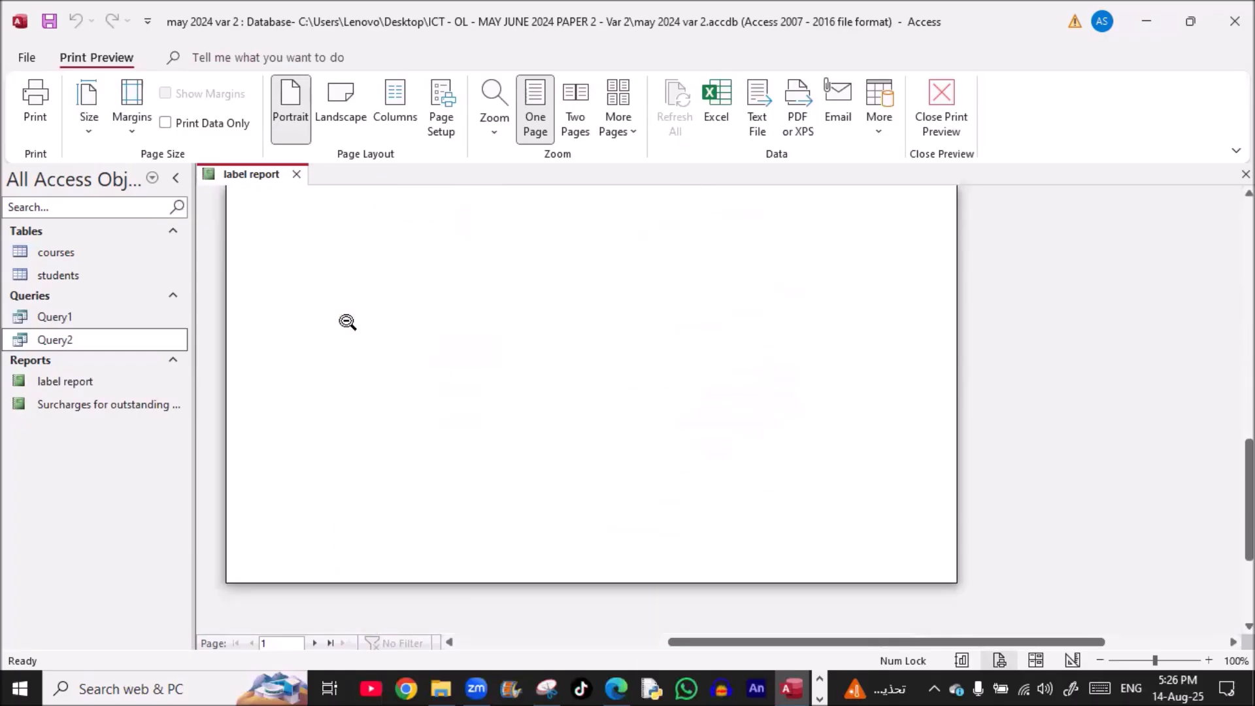
scroll(348, 321, "up", 5)
scroll(347, 322, "up", 3)
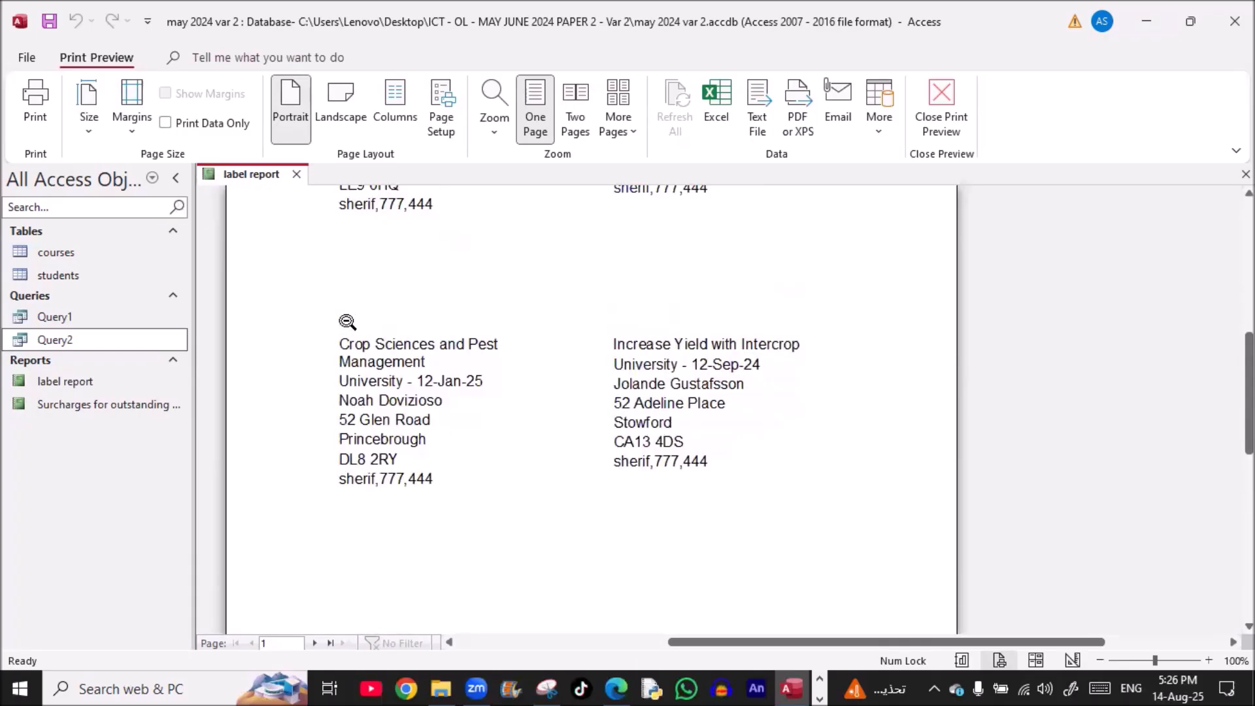
right_click(245, 177)
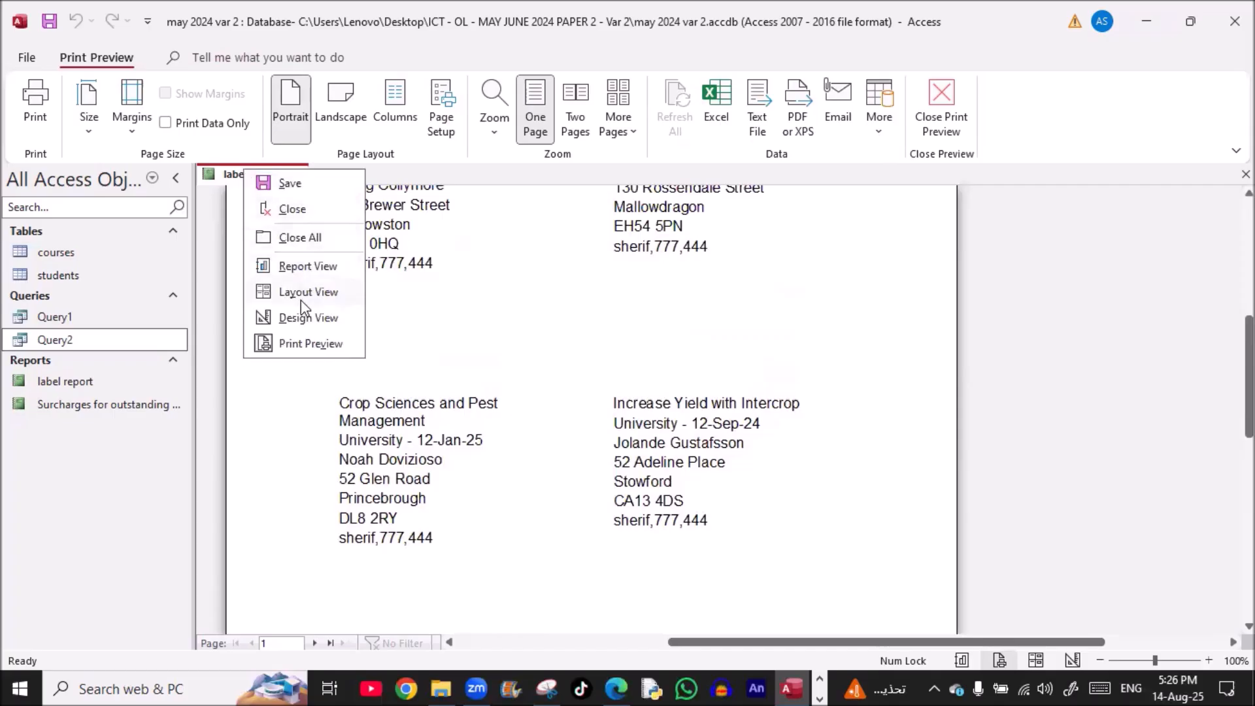
left_click(296, 318)
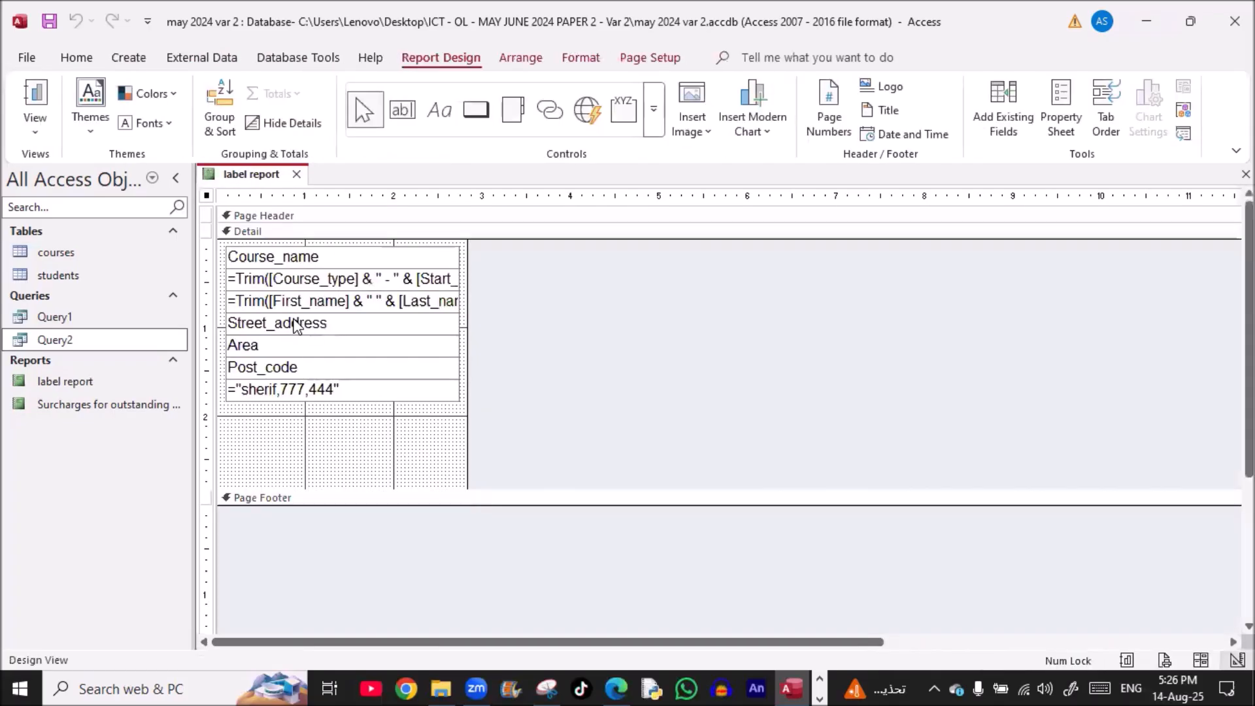
left_click_drag(493, 434, 265, 252)
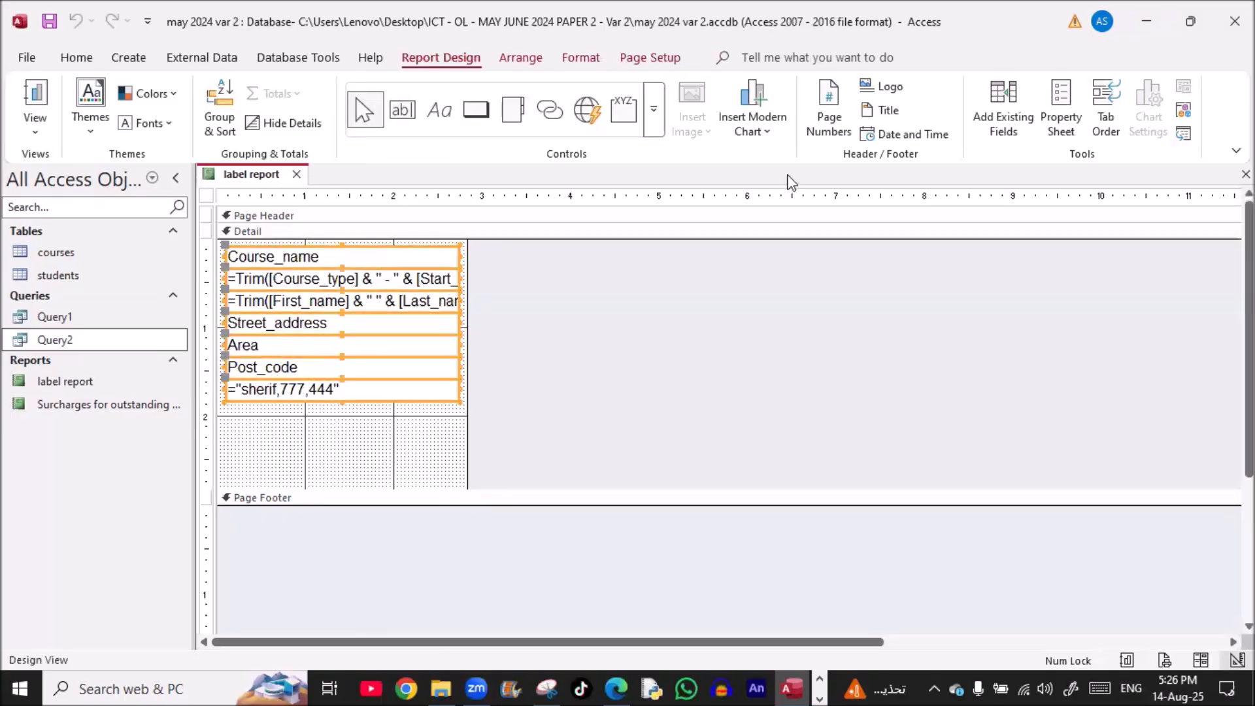
left_click(75, 61)
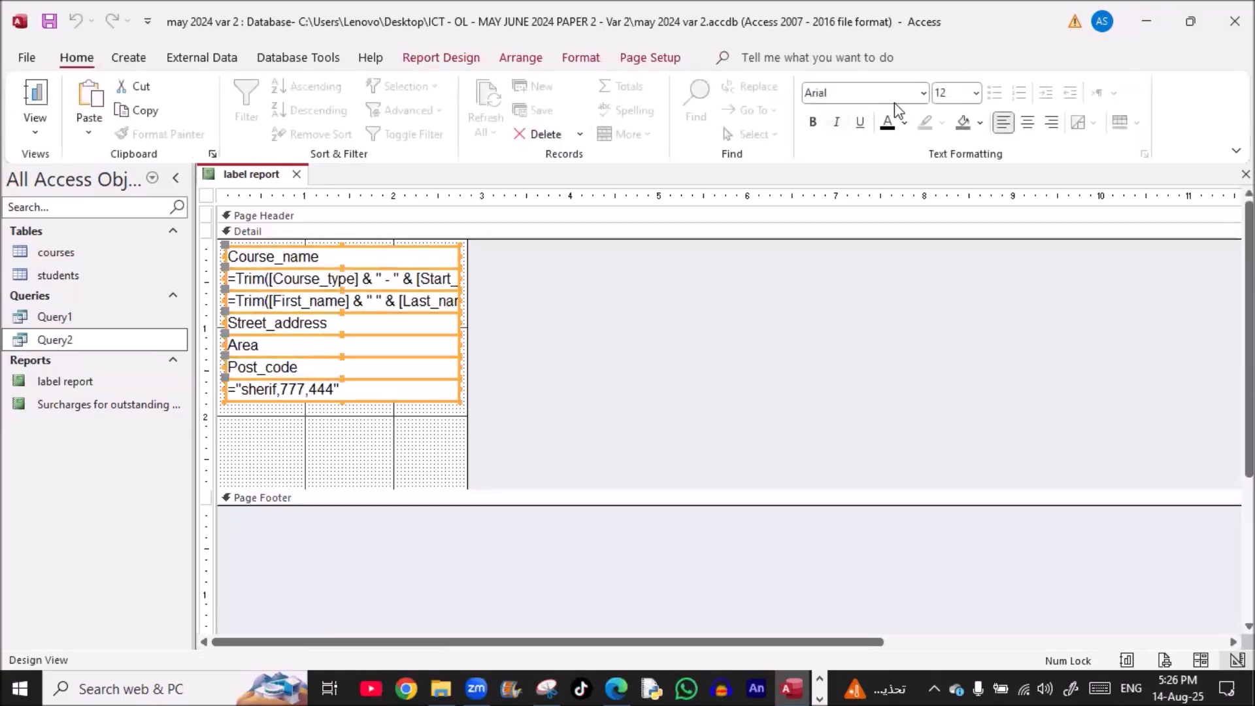
left_click(976, 93)
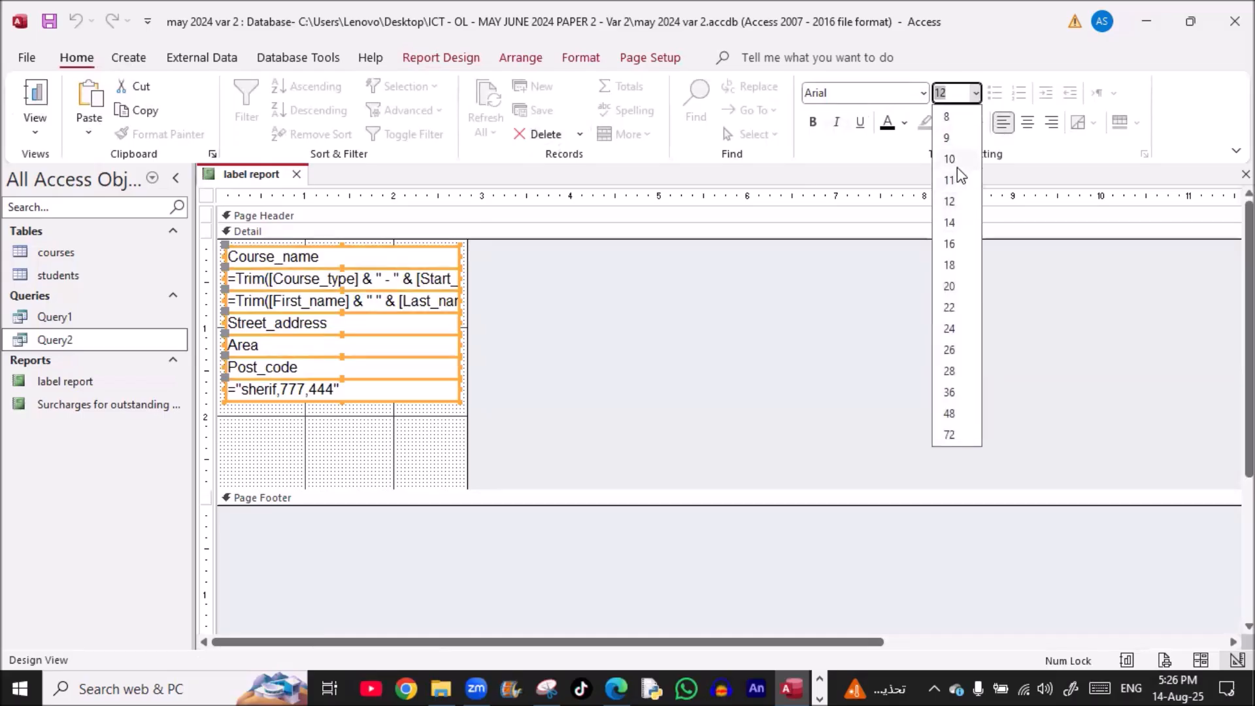
left_click(946, 118)
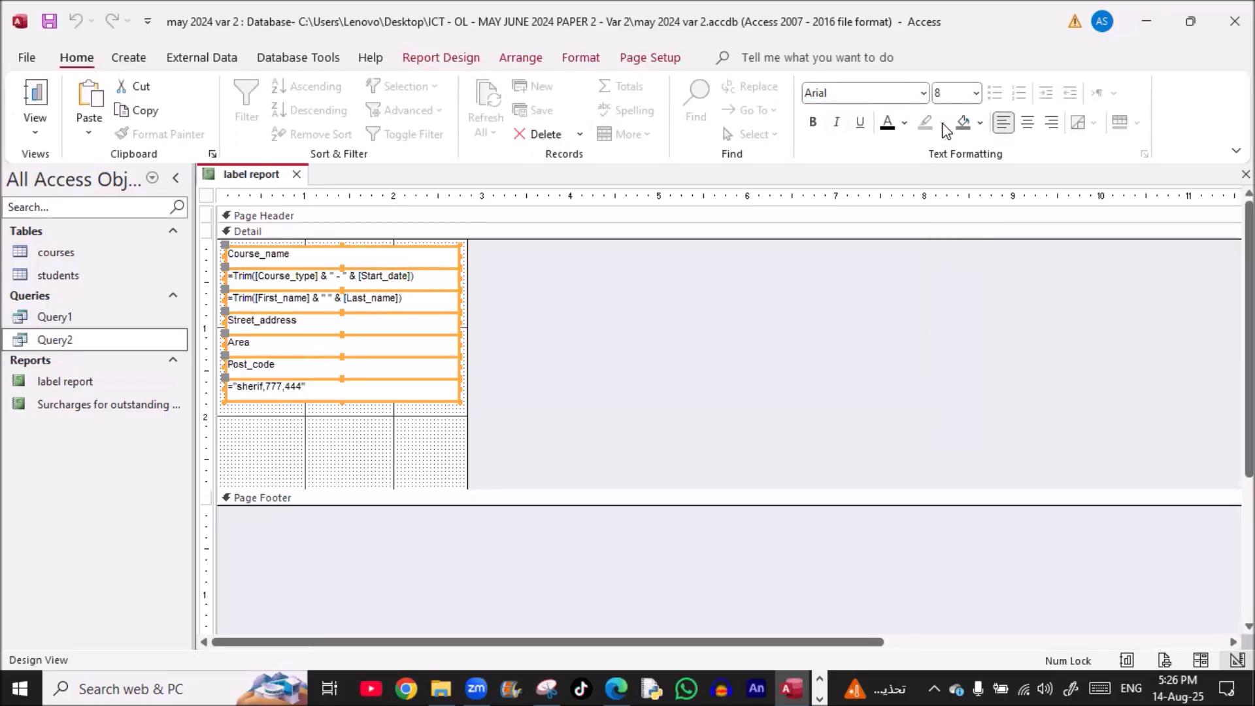
left_click(976, 94)
left_click(949, 159)
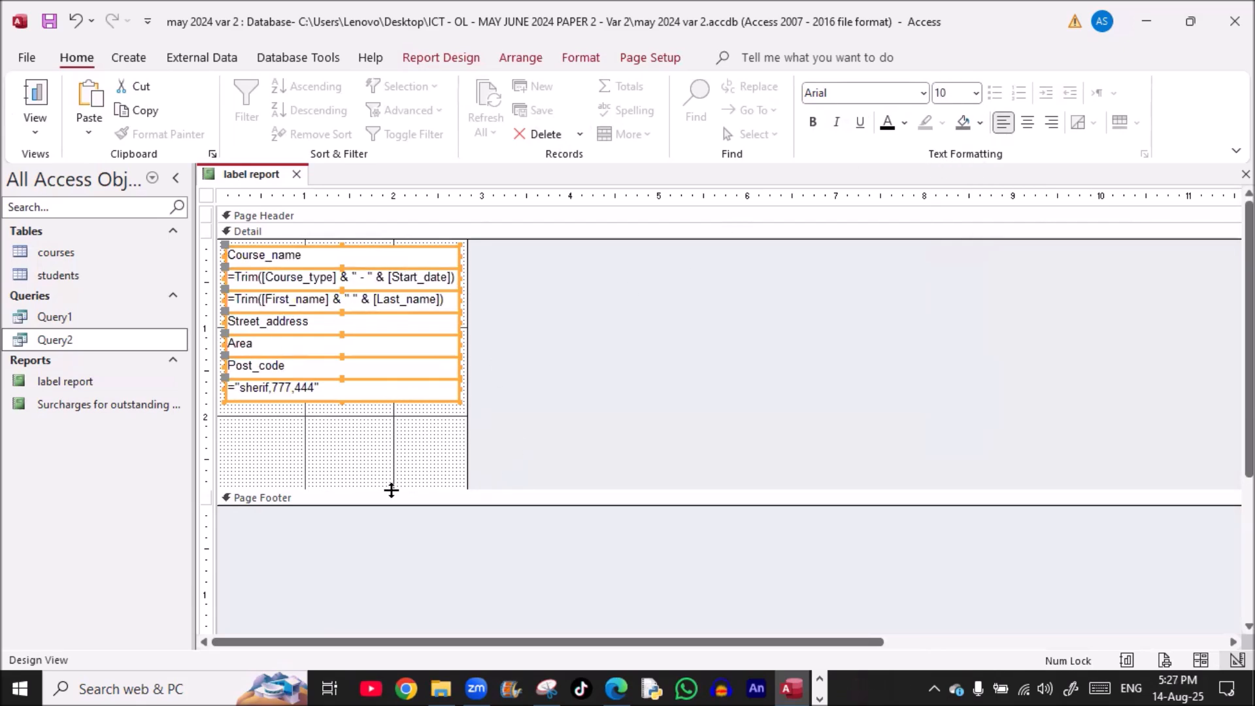
Shorten the Detail section to about 1.9 inches, ending just below the candidate details line, and show the labels in Print Preview
left_click_drag(391, 491, 394, 413)
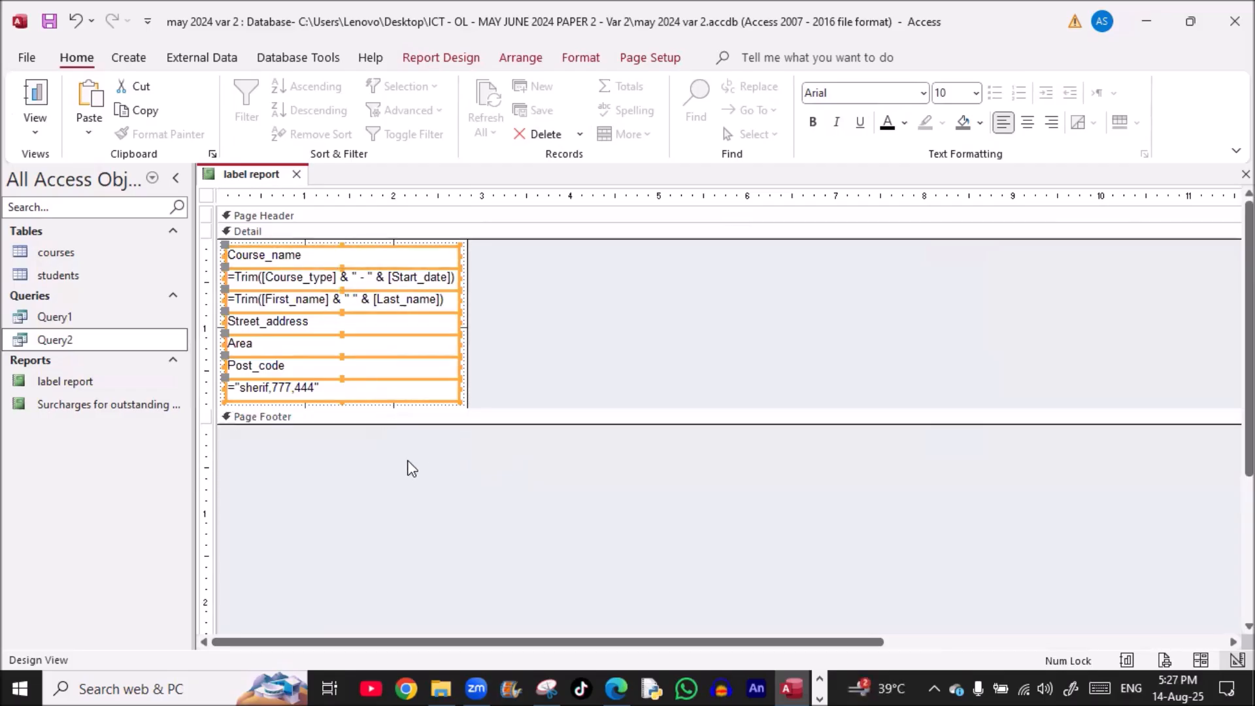
left_click(411, 468)
right_click(244, 172)
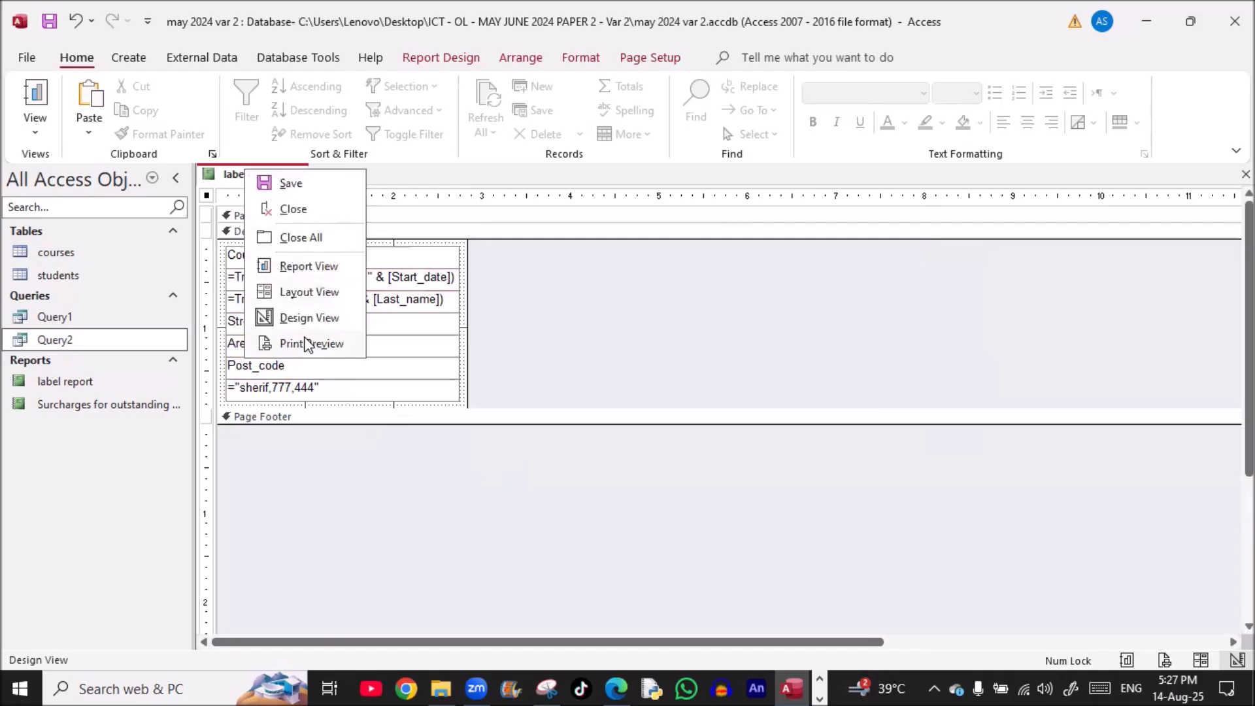
left_click(307, 343)
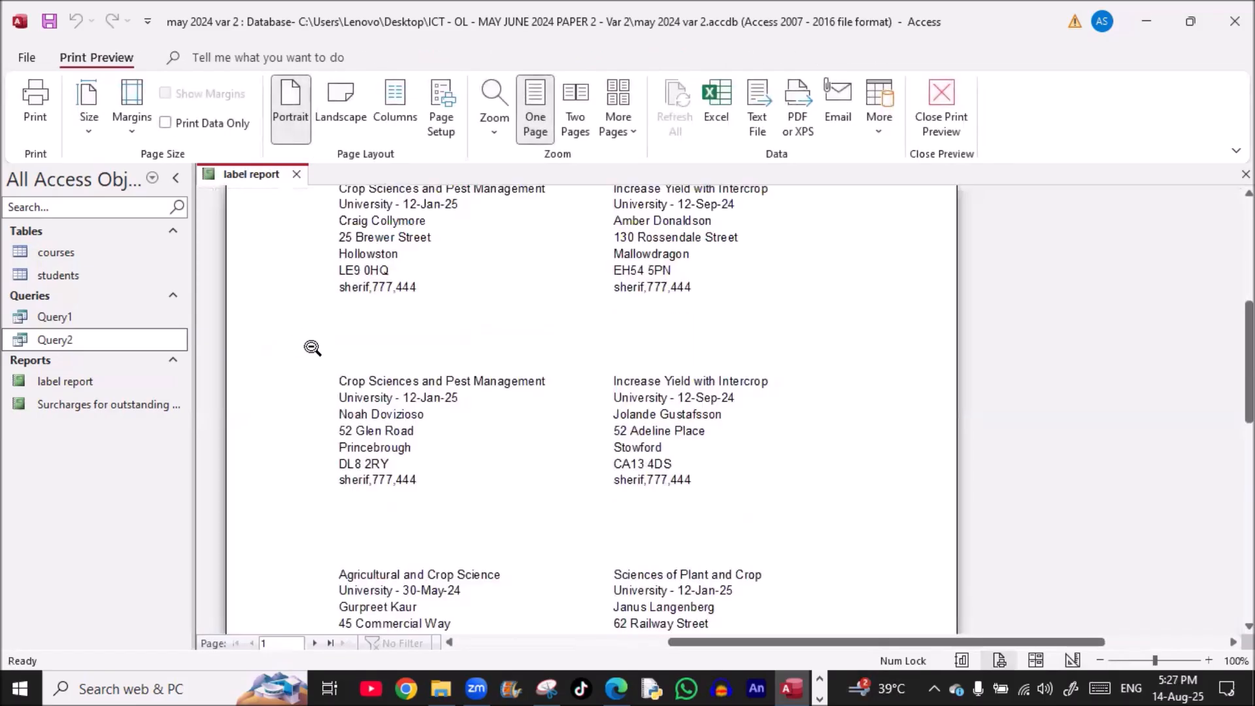
Examine the previewed page for the number of label rows and columns and whether every line is fully visible
scroll(312, 347, "down", 5)
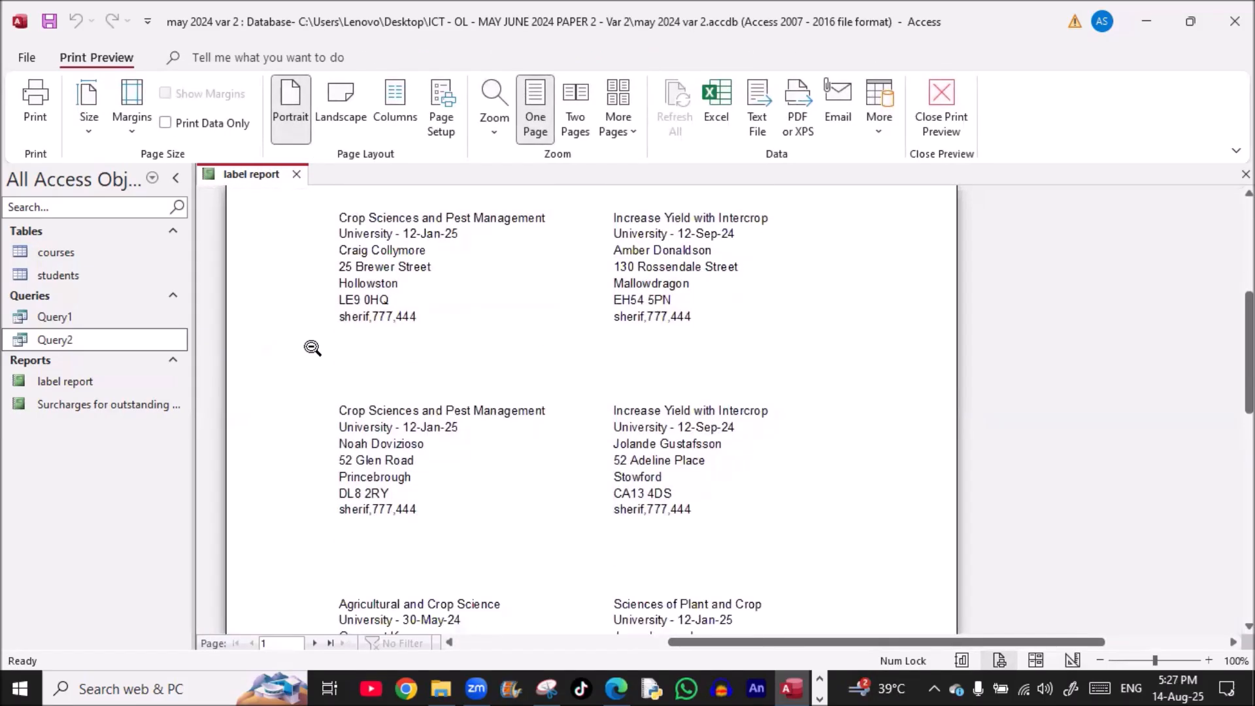
scroll(312, 347, "down", 12)
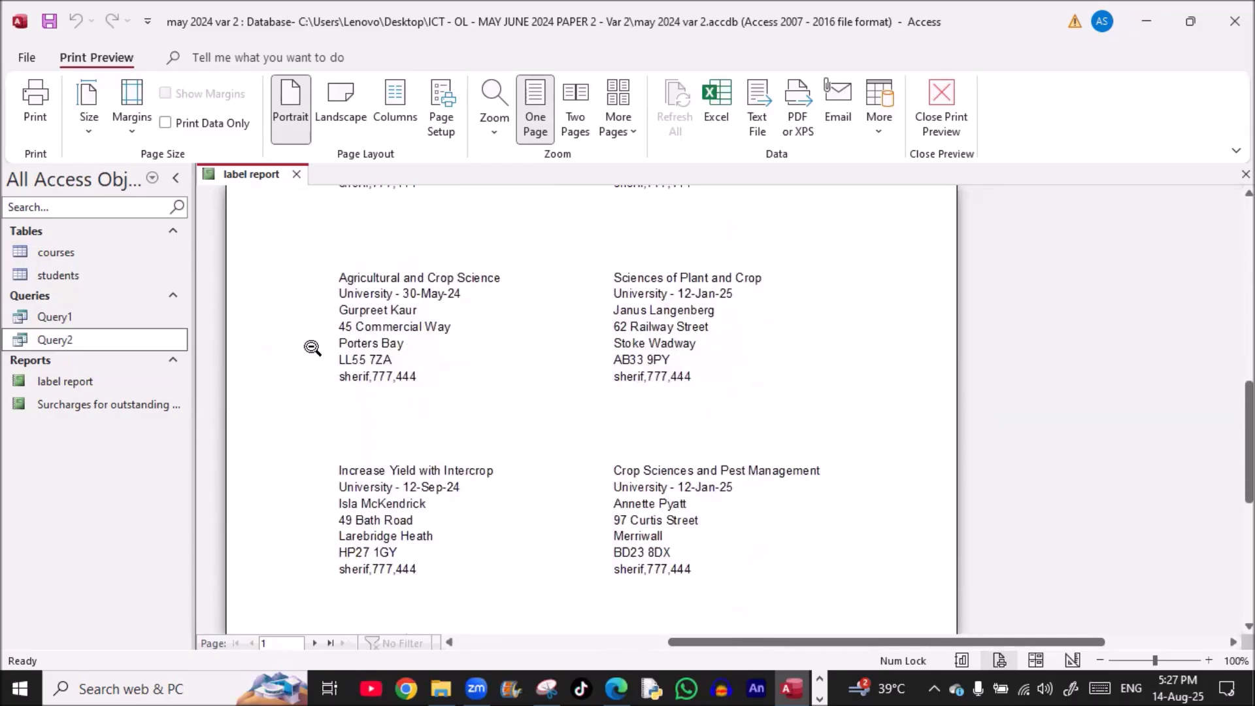
scroll(312, 347, "down", 5)
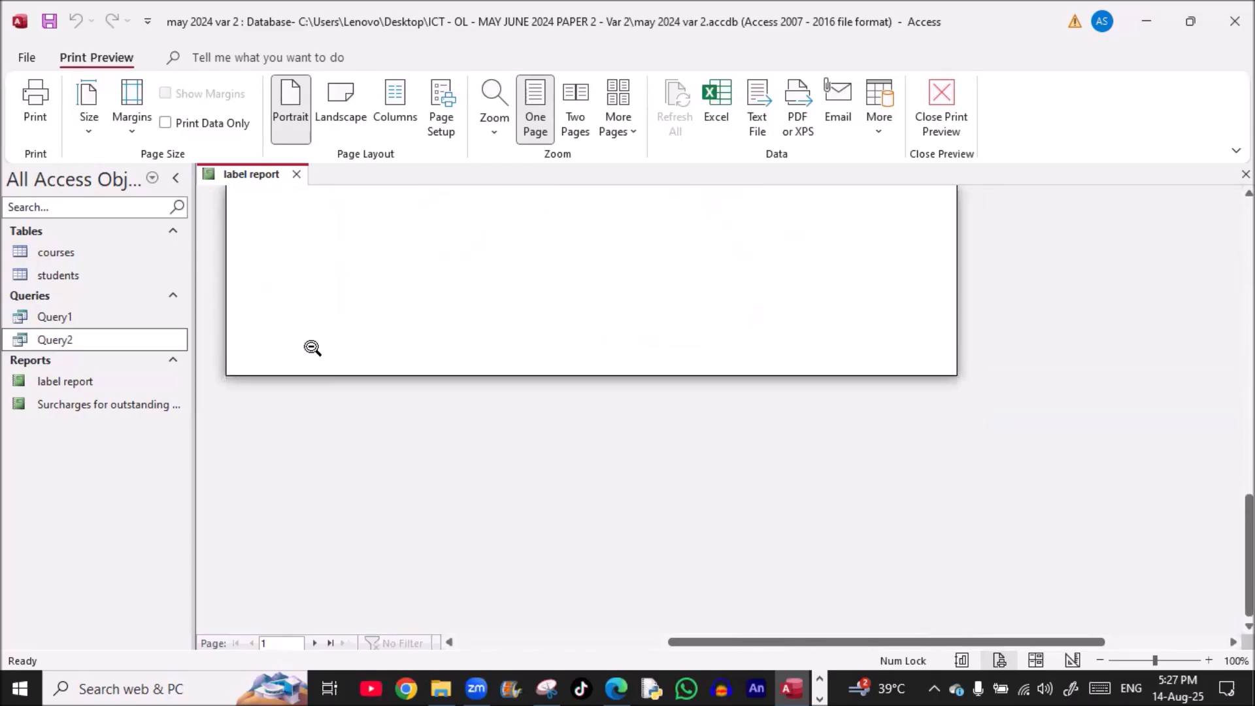
scroll(311, 347, "up", 13)
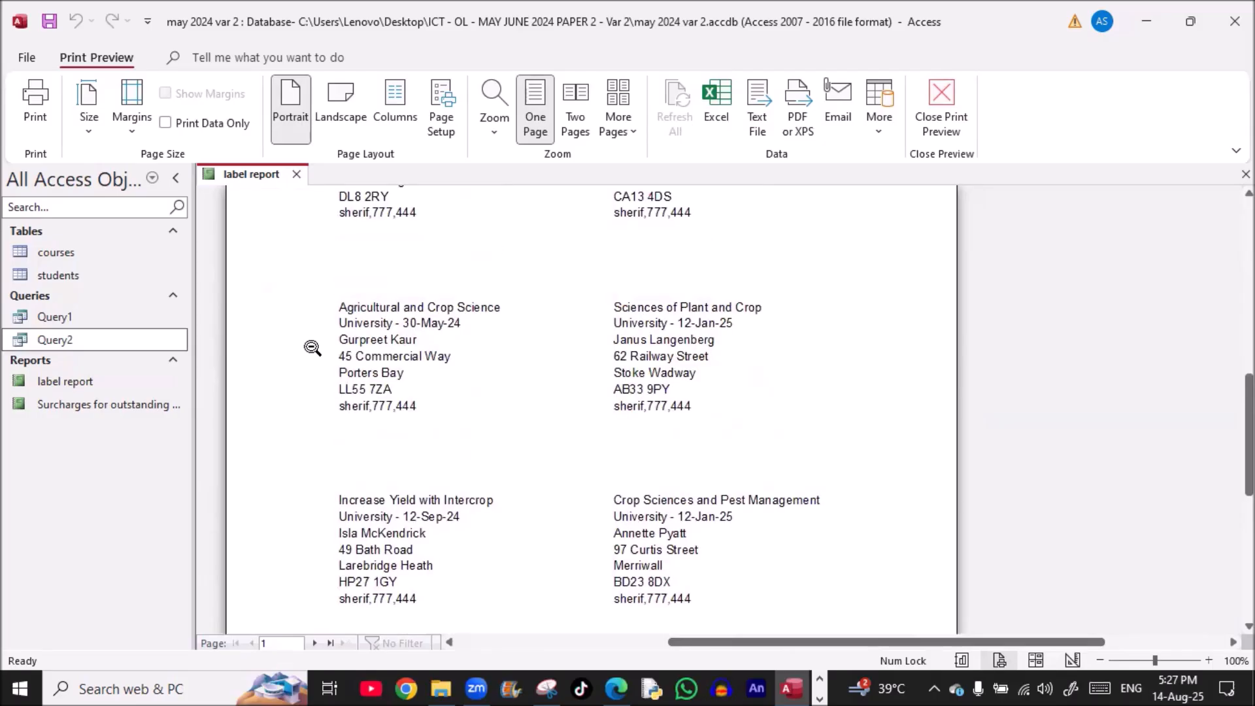
scroll(312, 348, "up", 9)
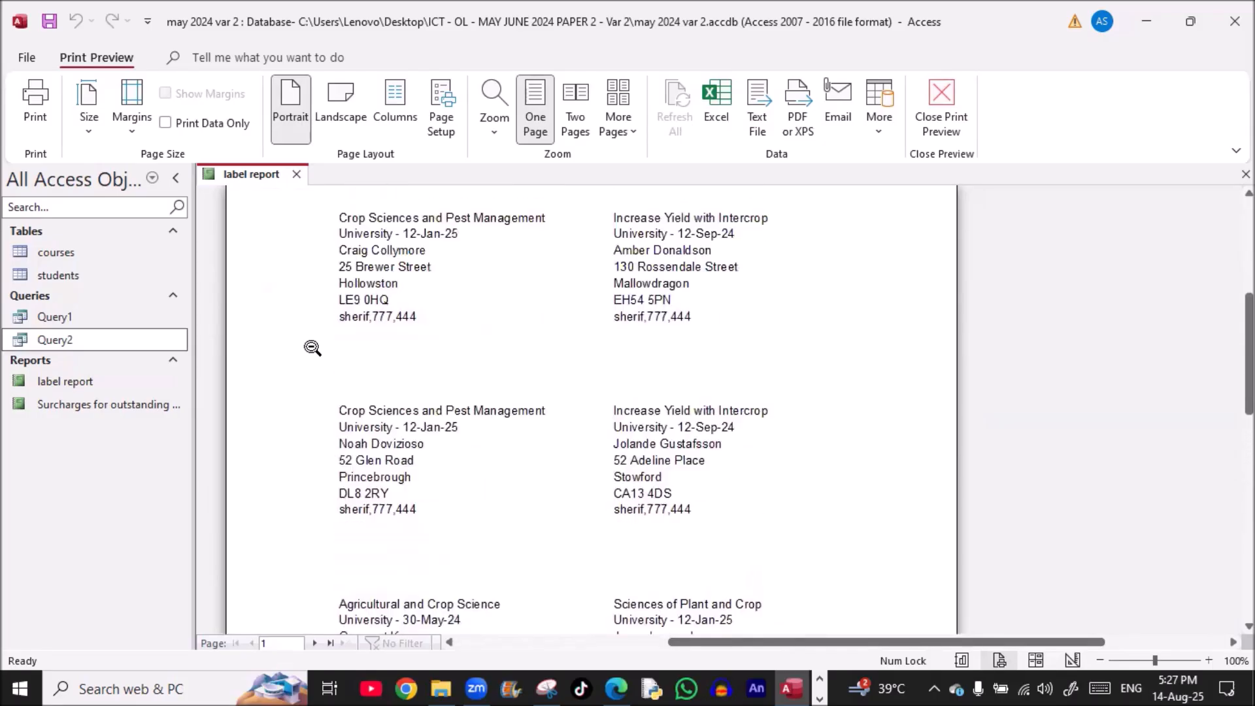
scroll(312, 347, "down", 14)
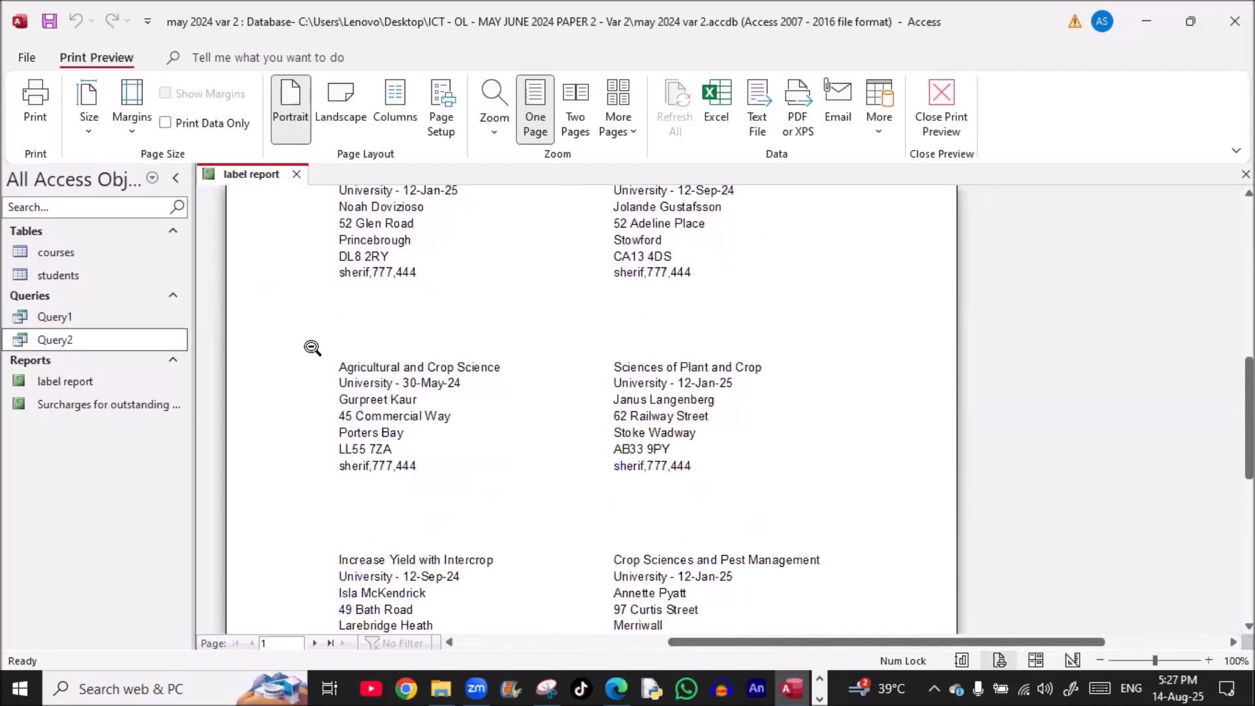
scroll(312, 347, "down", 1)
scroll(312, 347, "up", 4)
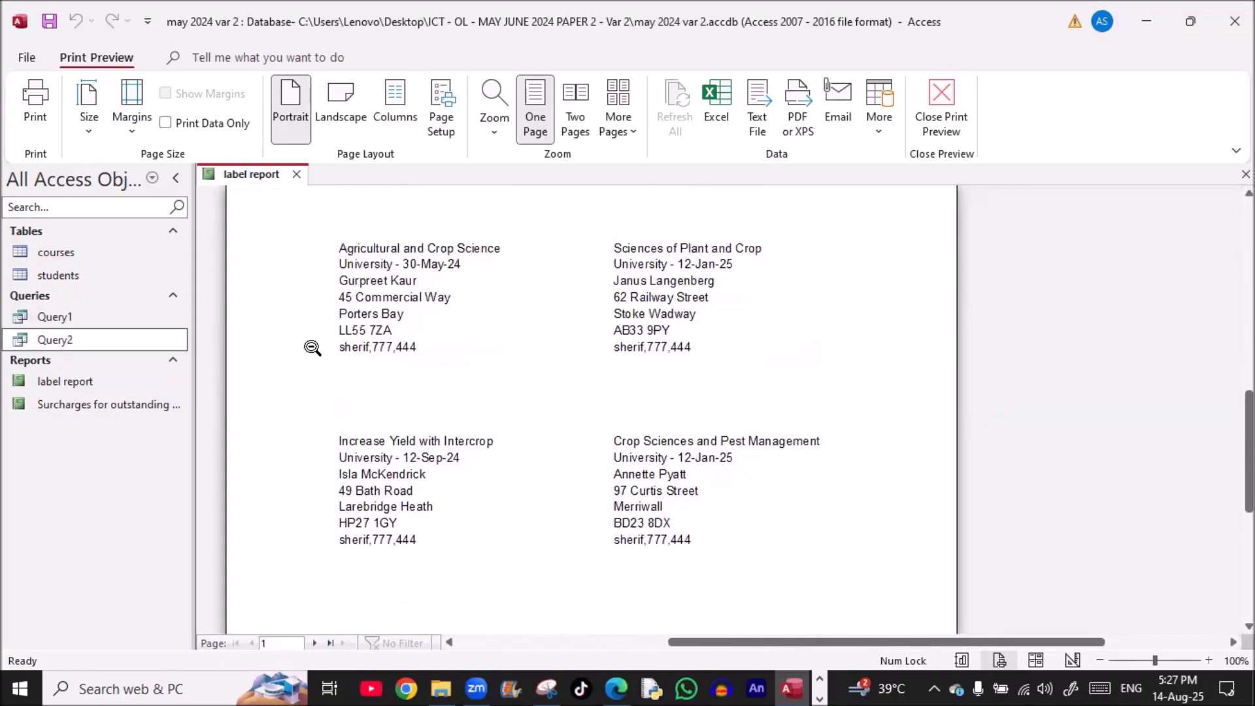
Return the label report to Design View and set the font size of all its text boxes to 8
right_click(261, 175)
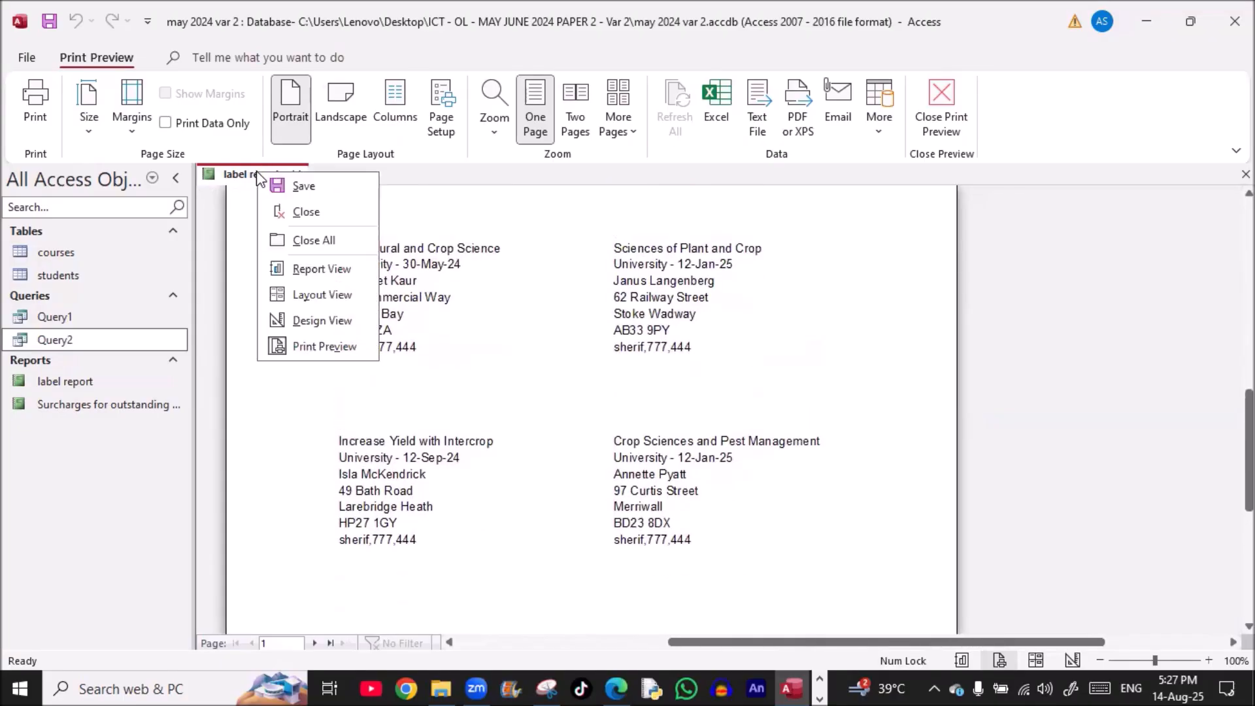
left_click(305, 320)
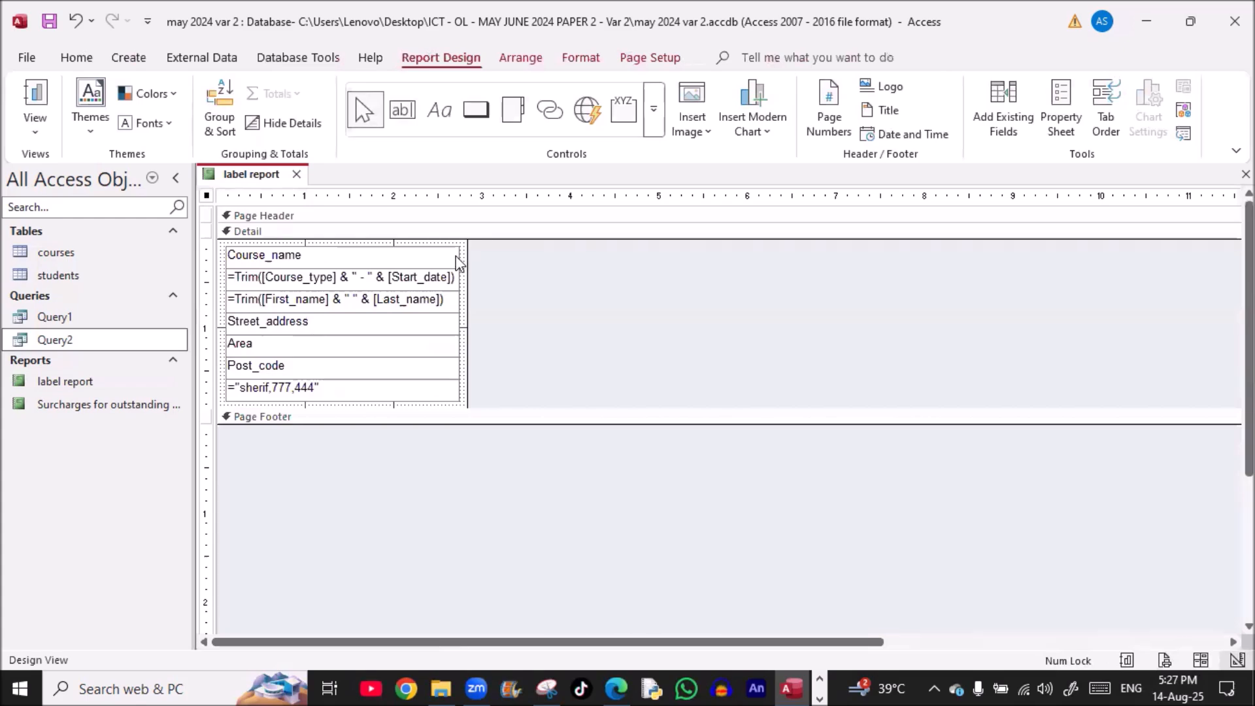
left_click_drag(493, 255, 369, 397)
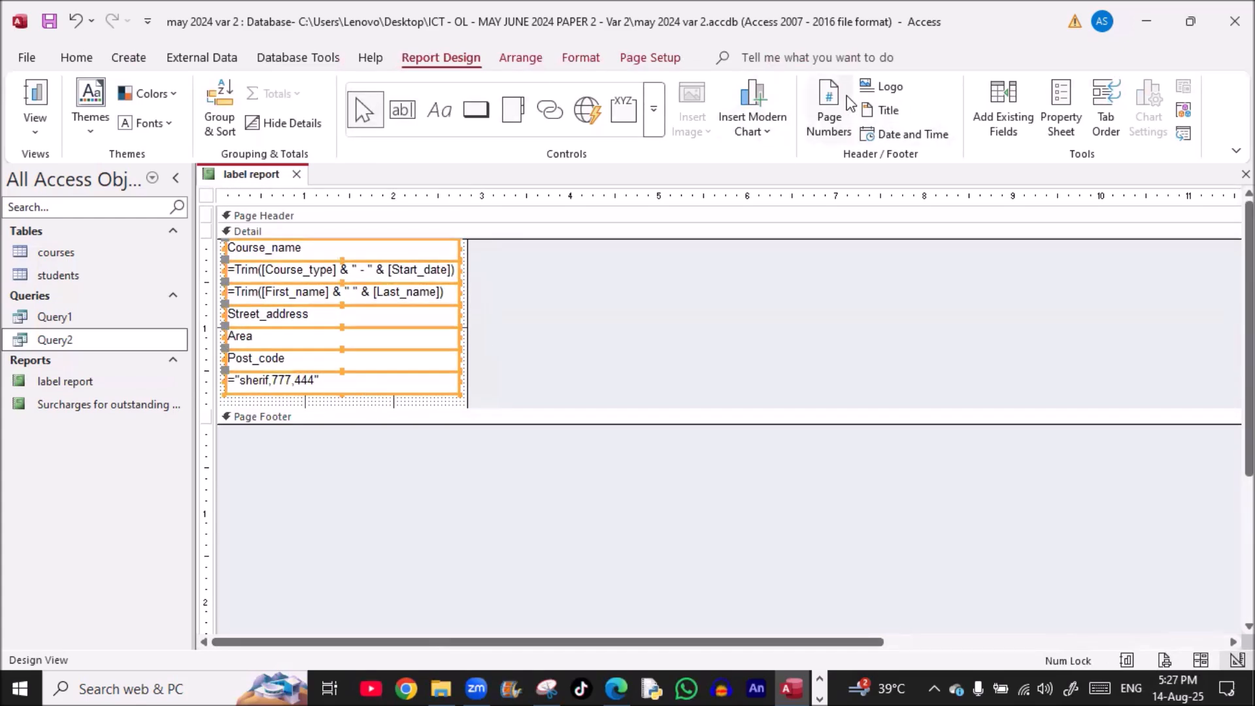
left_click(76, 57)
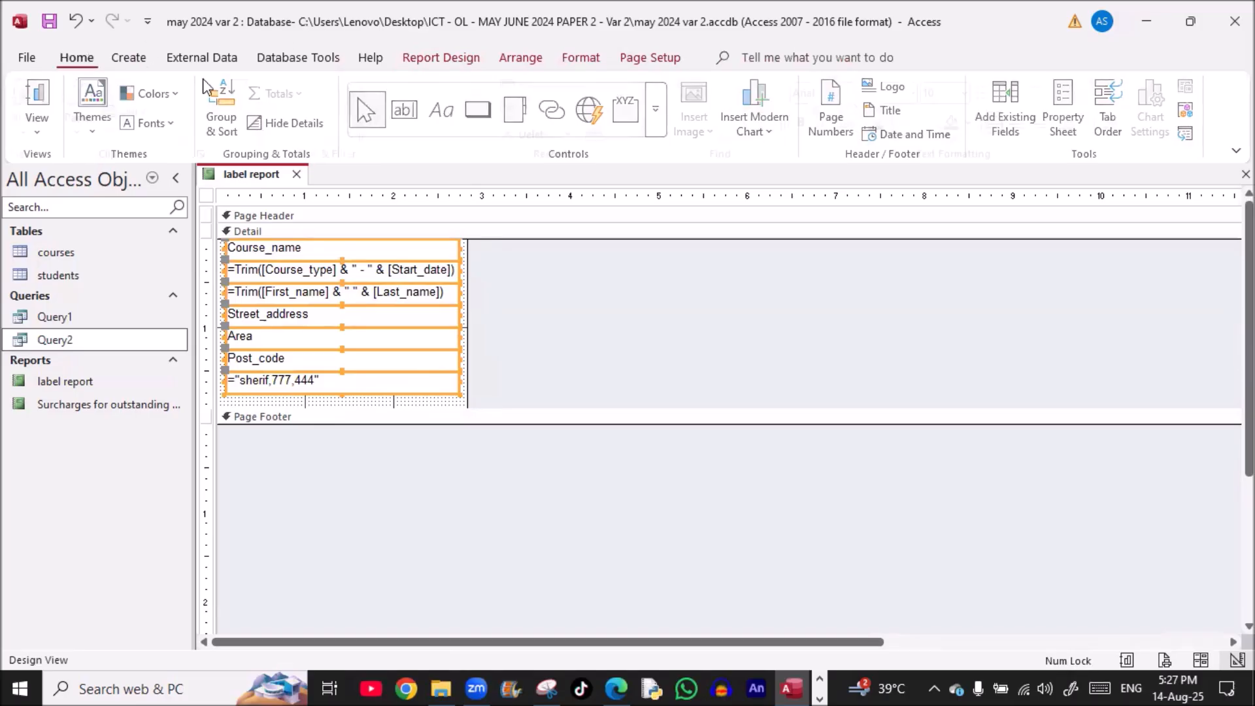
left_click(976, 92)
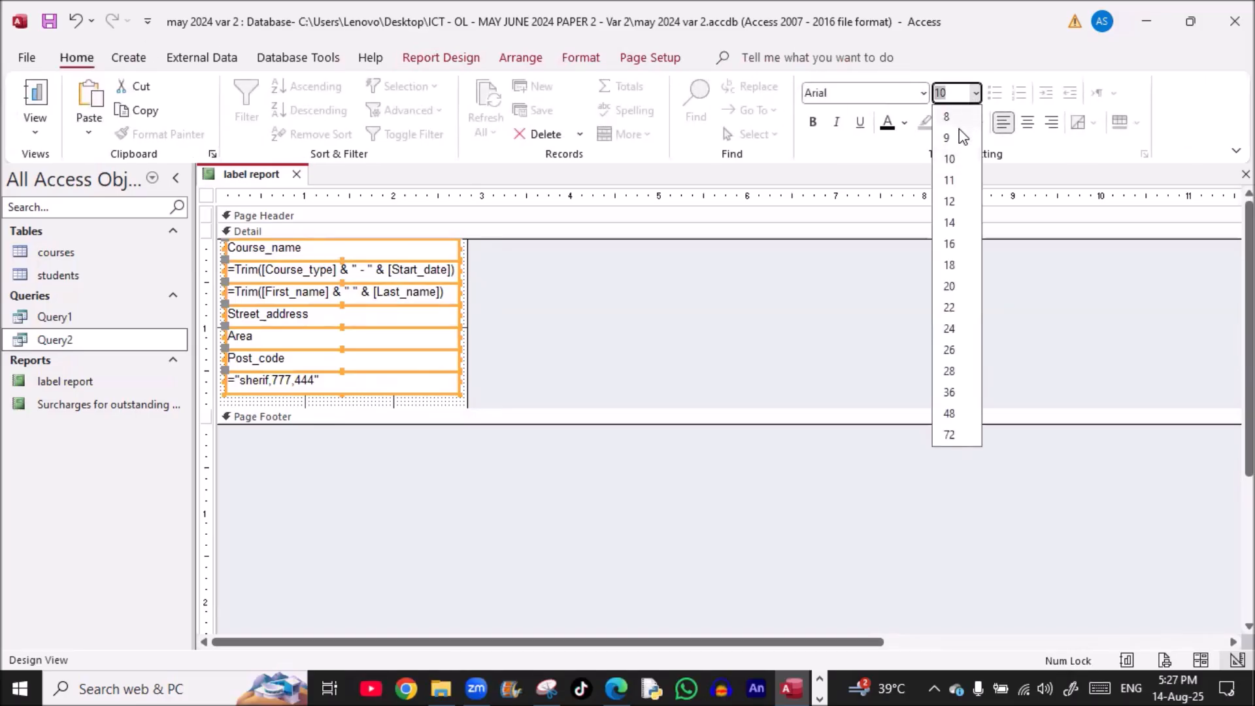
left_click(948, 117)
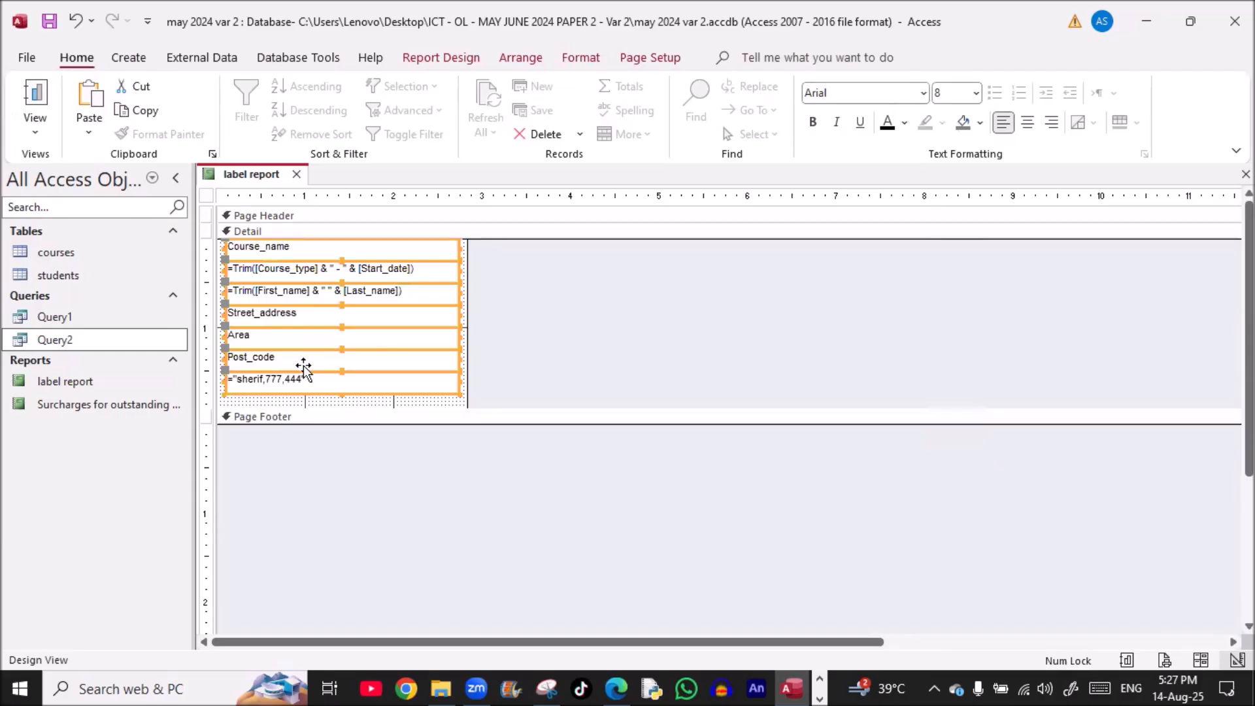
Reduce the height of all the text boxes and move the Post_code and candidate details lines up directly beneath the Area line
left_click_drag(344, 391, 345, 387)
left_click_drag(500, 394, 206, 361)
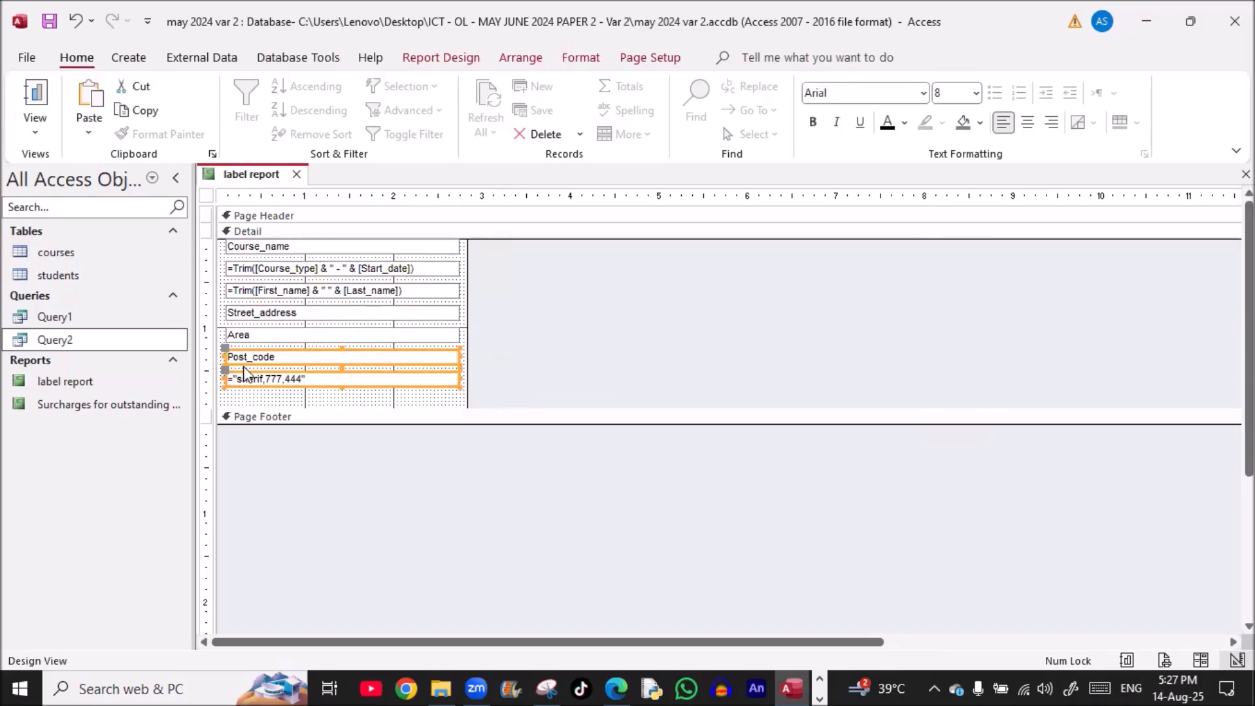
left_click_drag(244, 368, 245, 361)
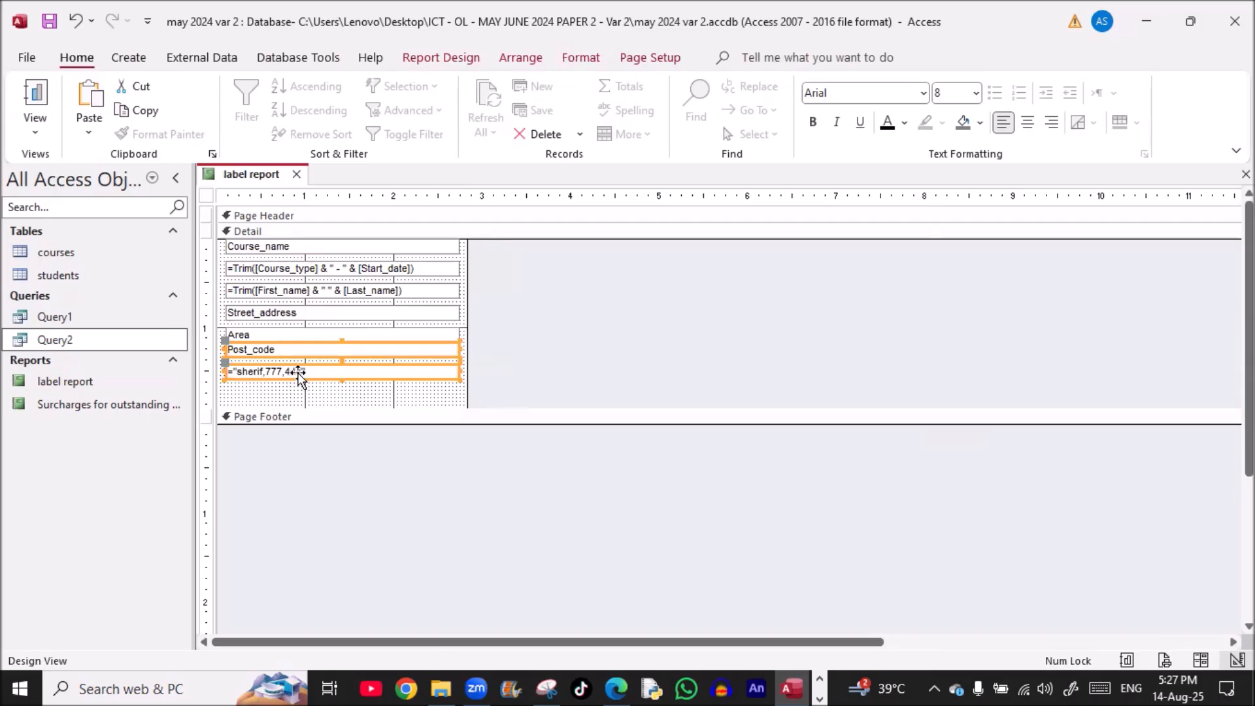
left_click(413, 386)
left_click(398, 374)
key("Up")
key("Up")
Align all the label's text boxes to the left and give them equal vertical spacing
left_click_drag(206, 396, 208, 238)
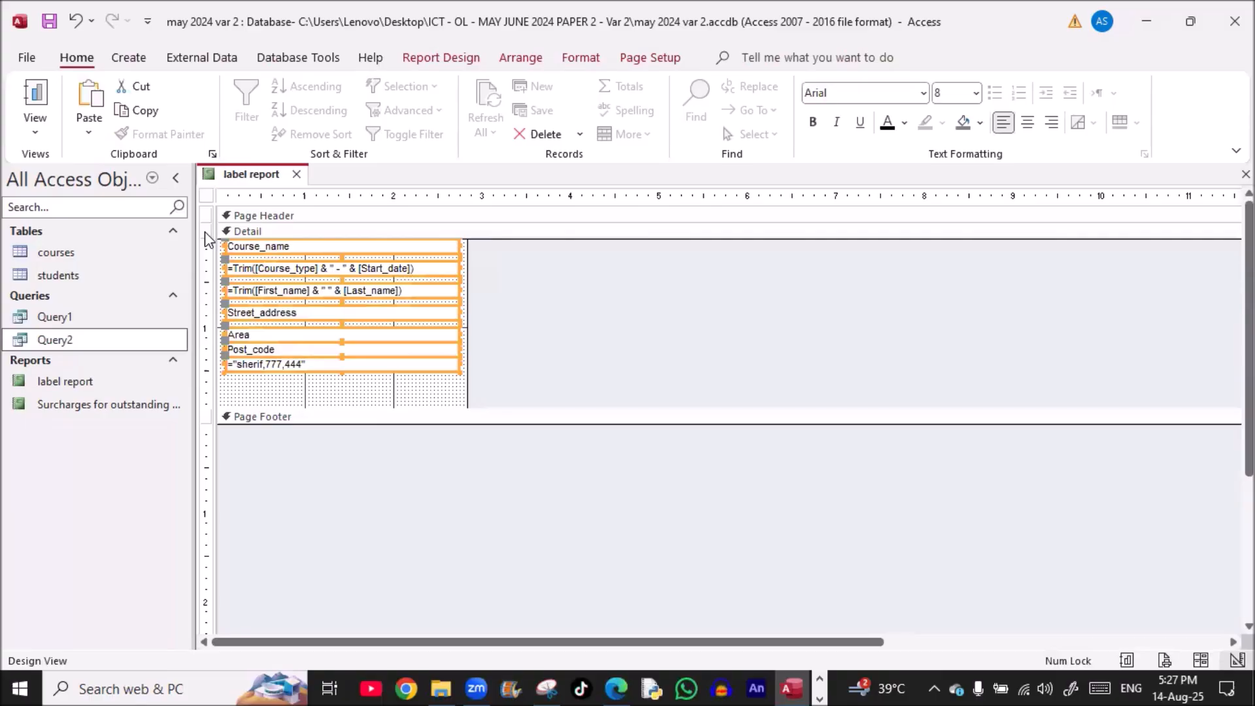
left_click(650, 58)
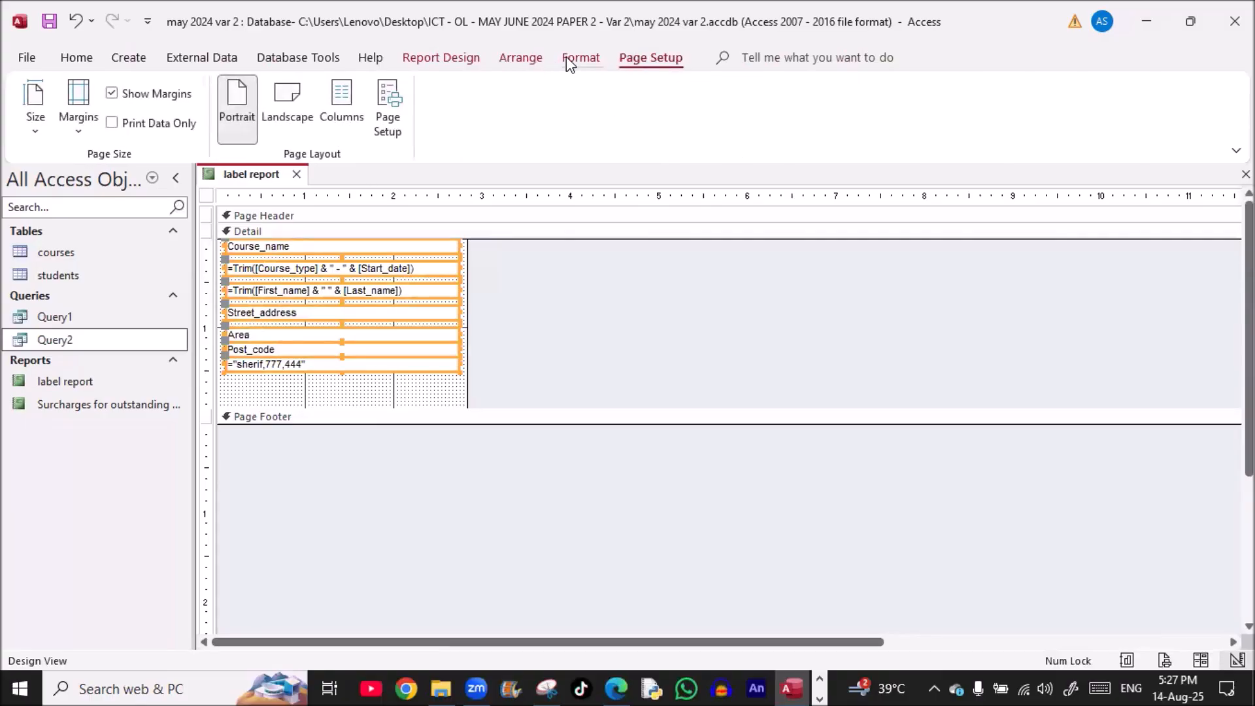
left_click(568, 58)
left_click(521, 59)
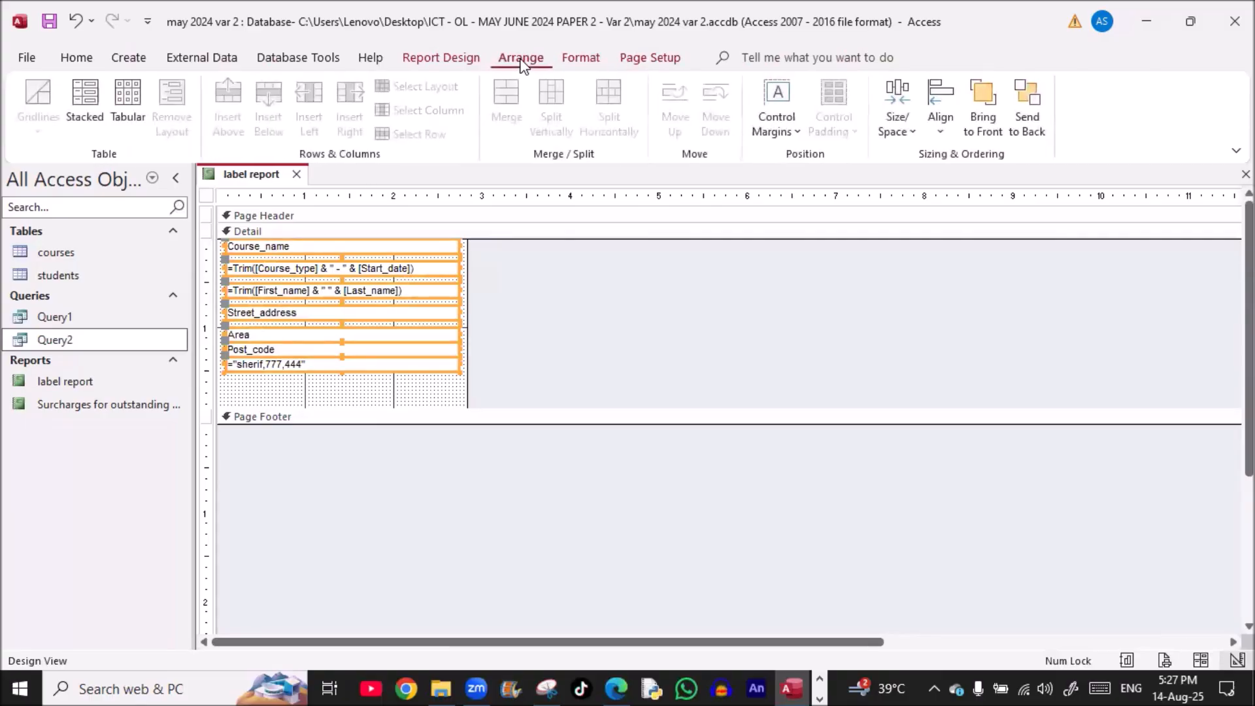
left_click(948, 134)
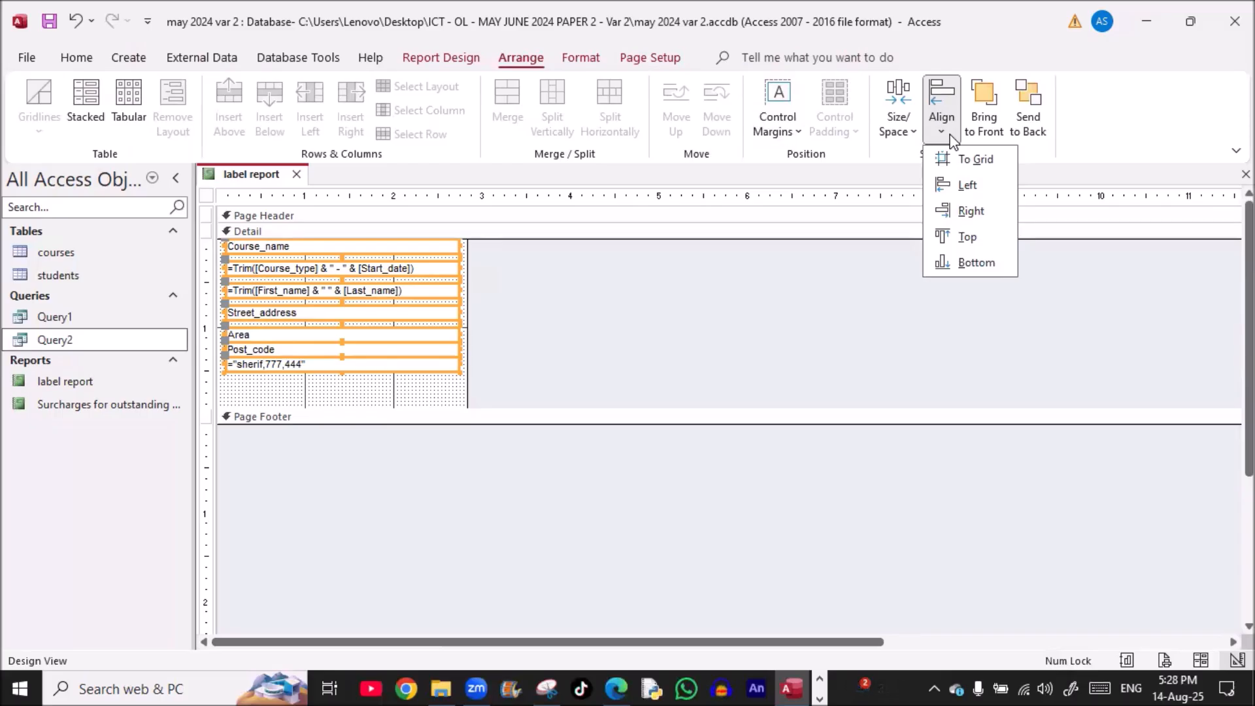
left_click(946, 187)
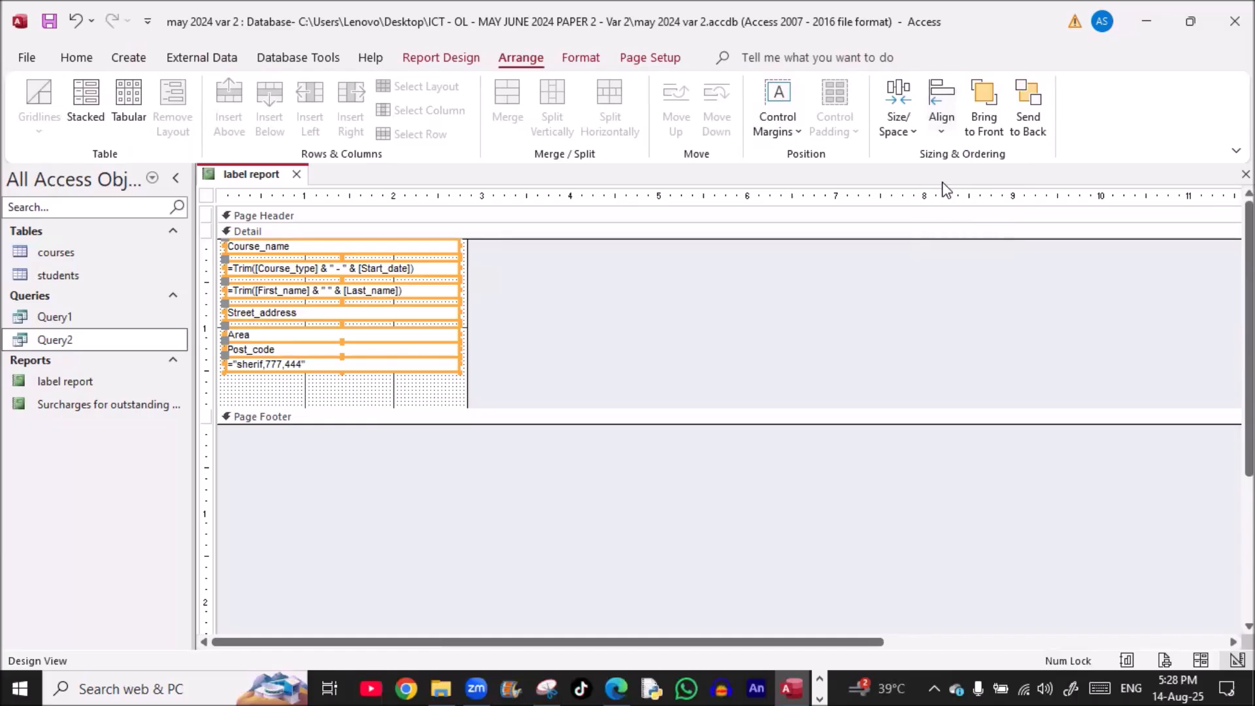
left_click(917, 132)
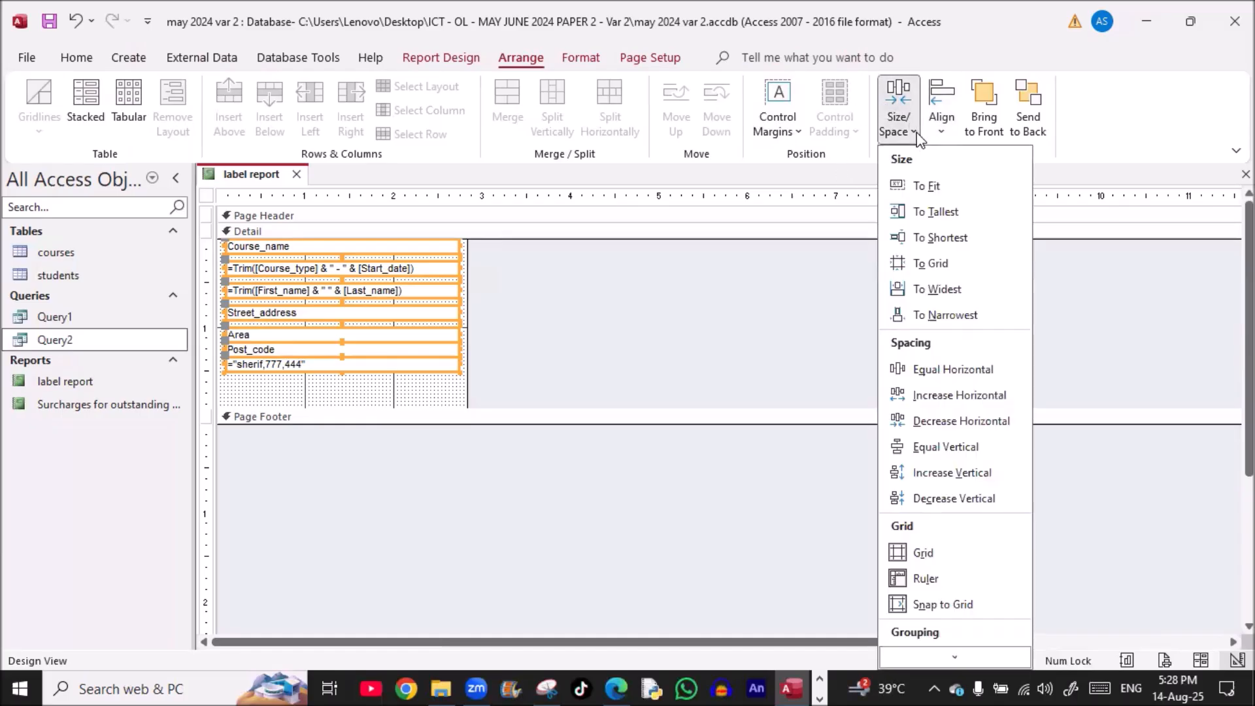
left_click(922, 376)
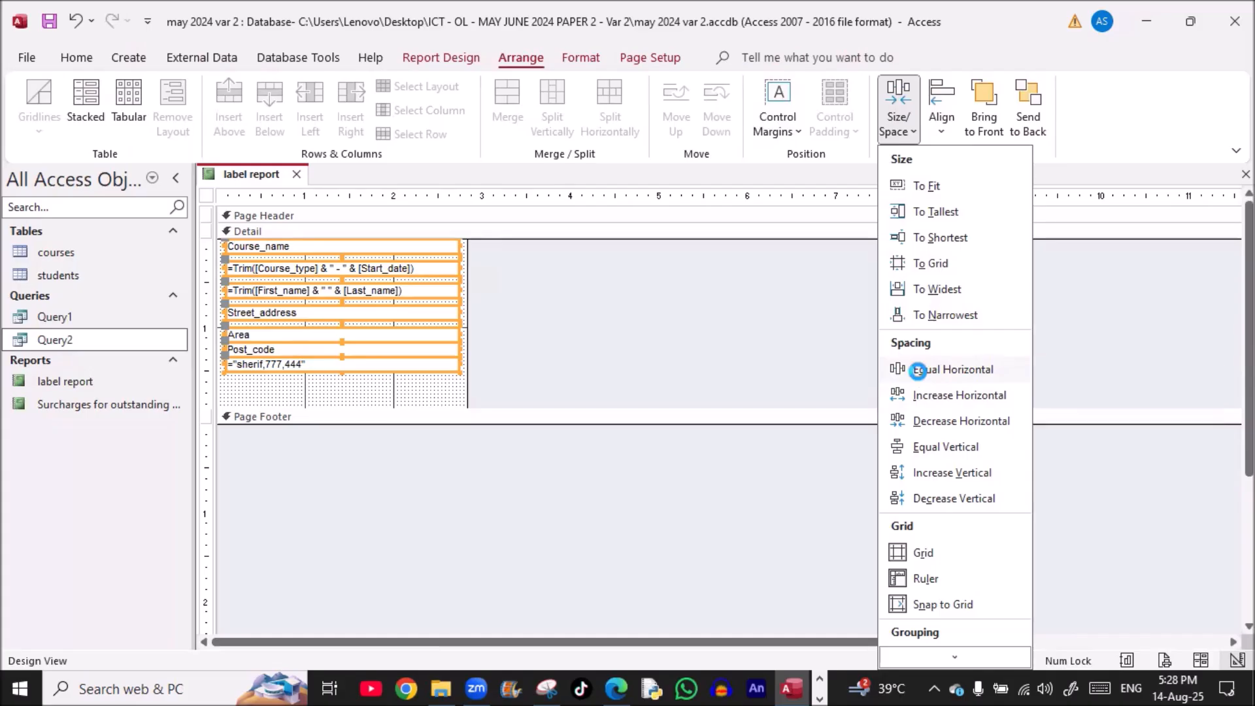
left_click(904, 134)
left_click(916, 448)
Shorten the Detail section to about 1.5 inches, ending just below the candidate details line, and show the labels in Print Preview
left_click_drag(430, 407, 425, 374)
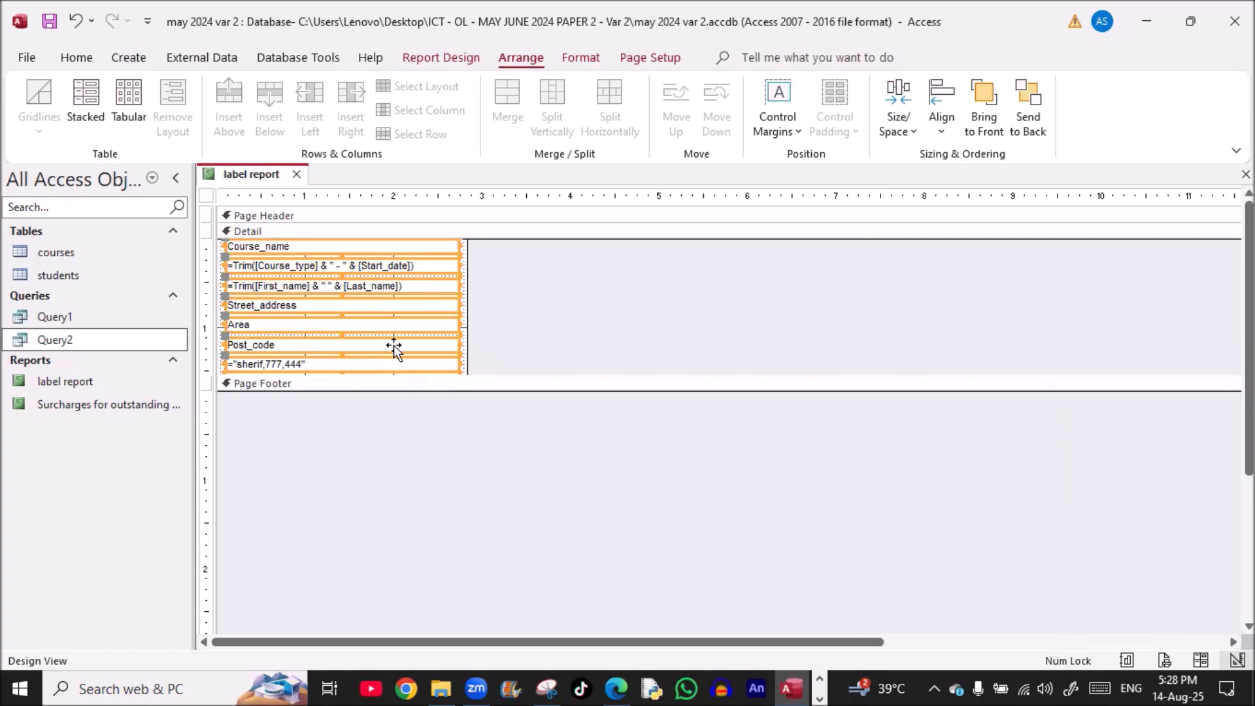
right_click(254, 177)
left_click(334, 346)
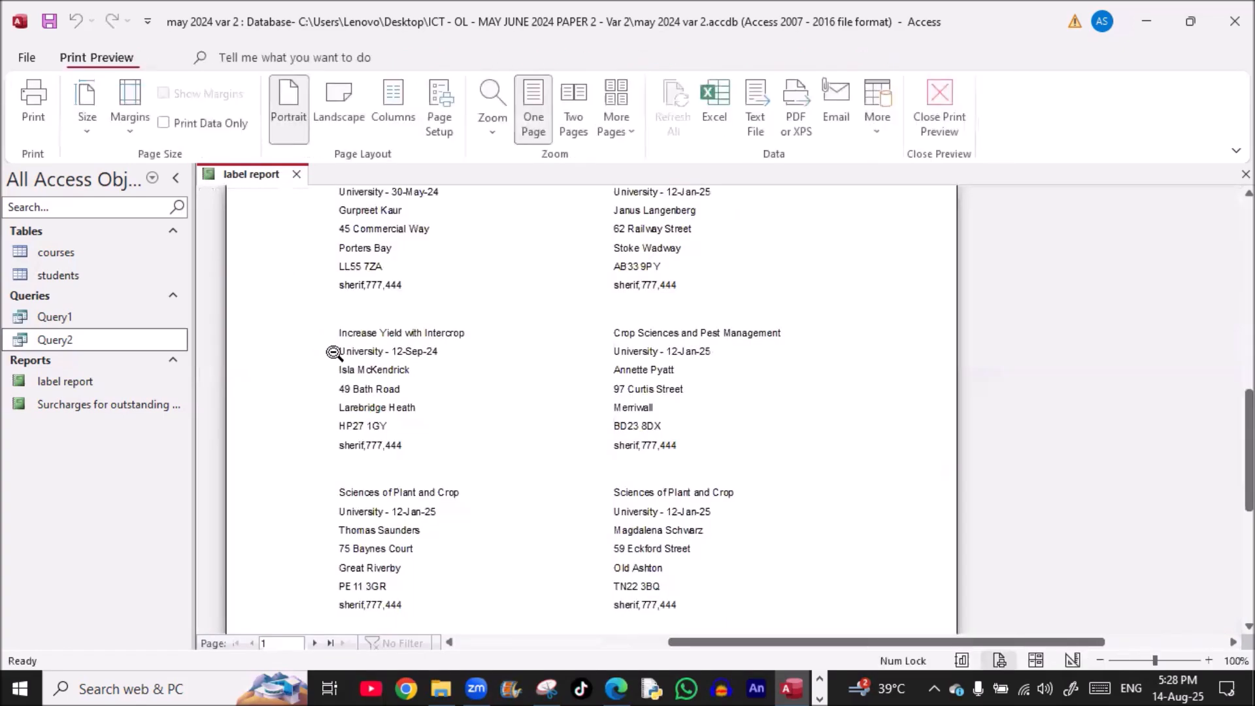
Check the label rows and columns on the whole first page, and look over the second page of the preview
scroll(331, 325, "up", 4)
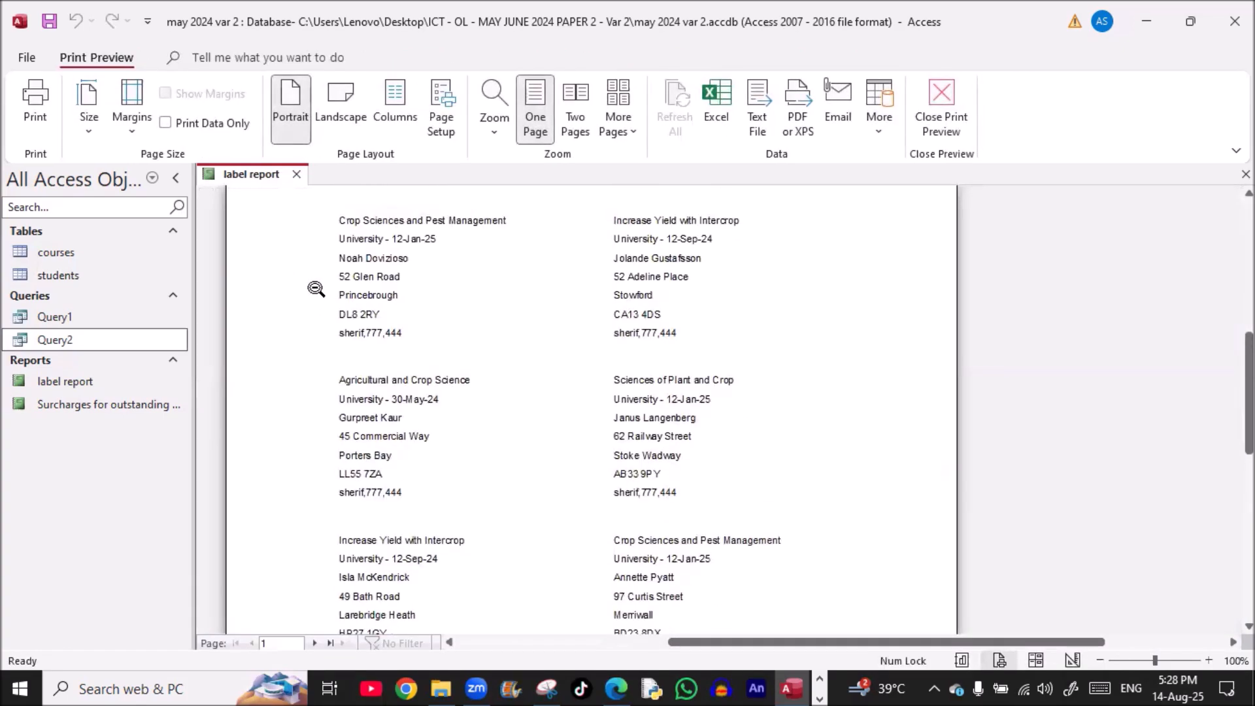
left_click(325, 427)
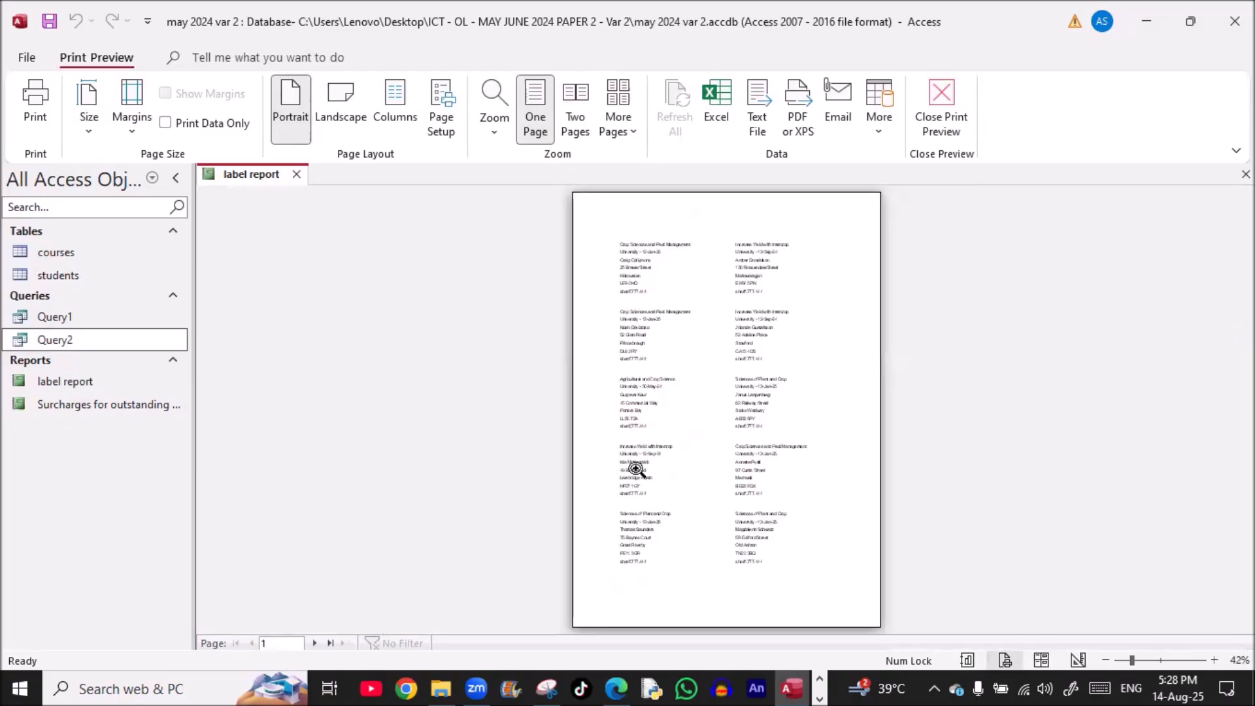
left_click(630, 310)
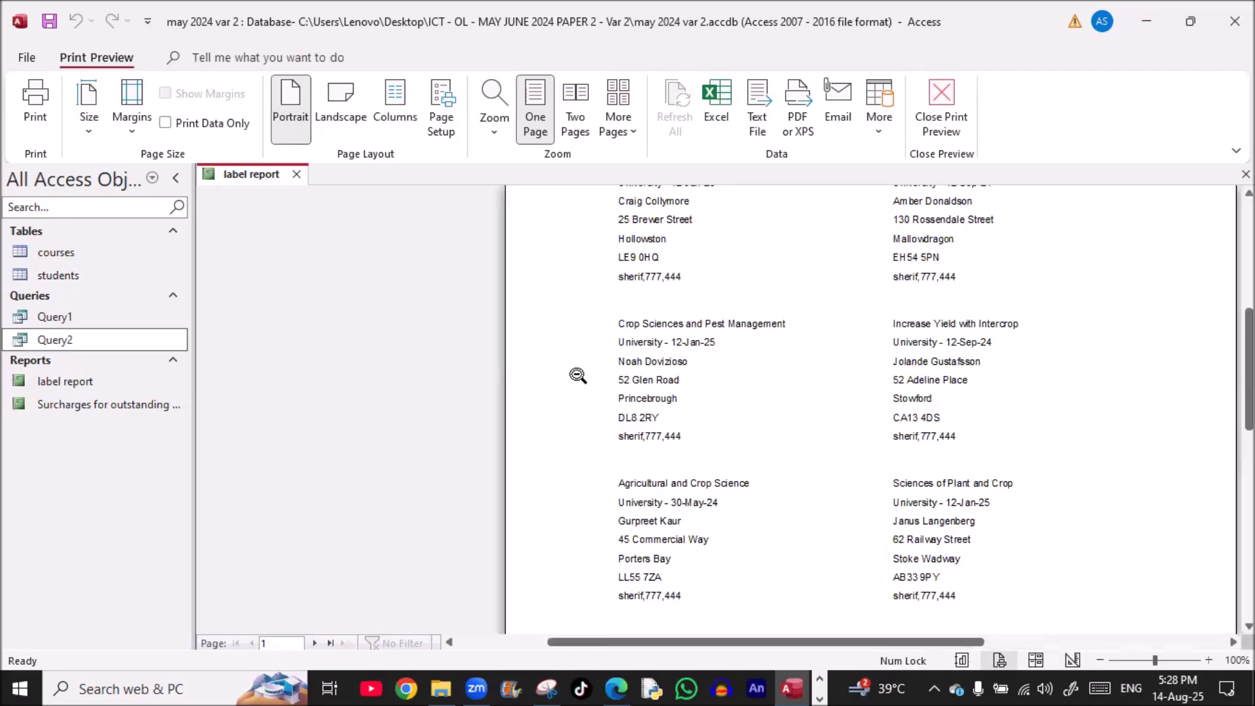
left_click(314, 644)
scroll(560, 398, "up", 1)
scroll(531, 374, "up", 1)
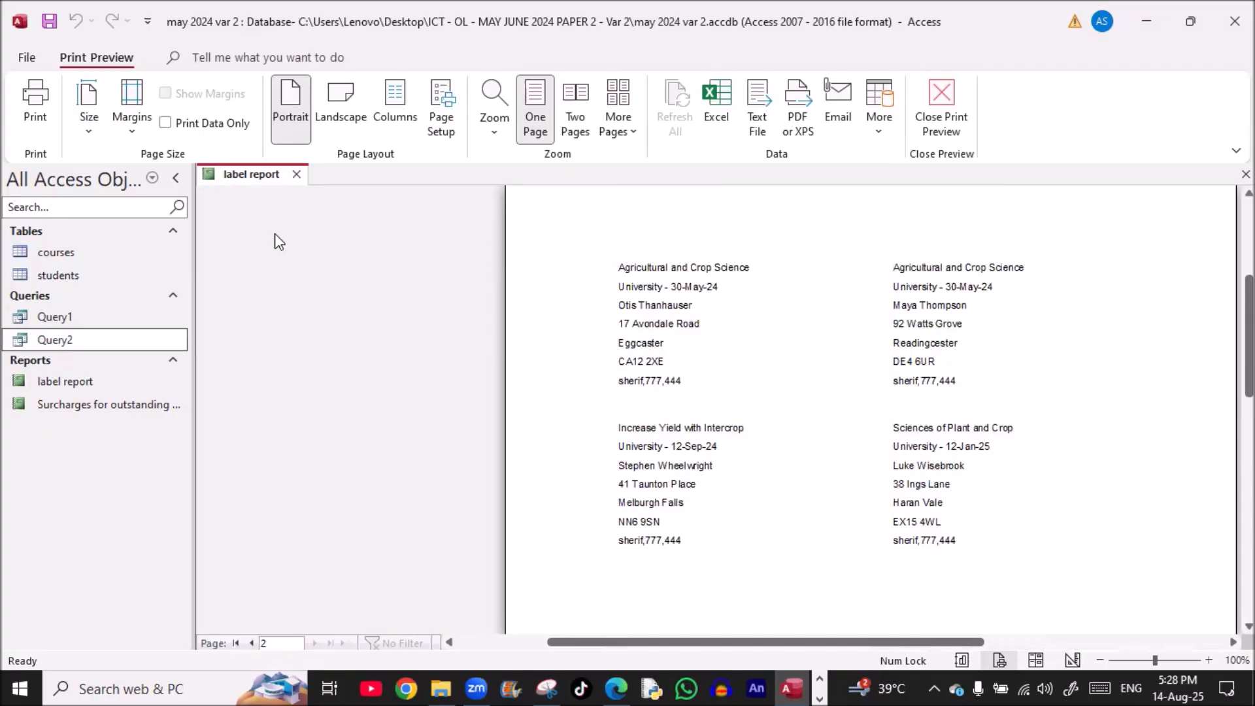
Switch to the question paper PDF in Edge and highlight the requirement for a larger font, centre alignment and bold on the first two lines
key("alt+Tab")
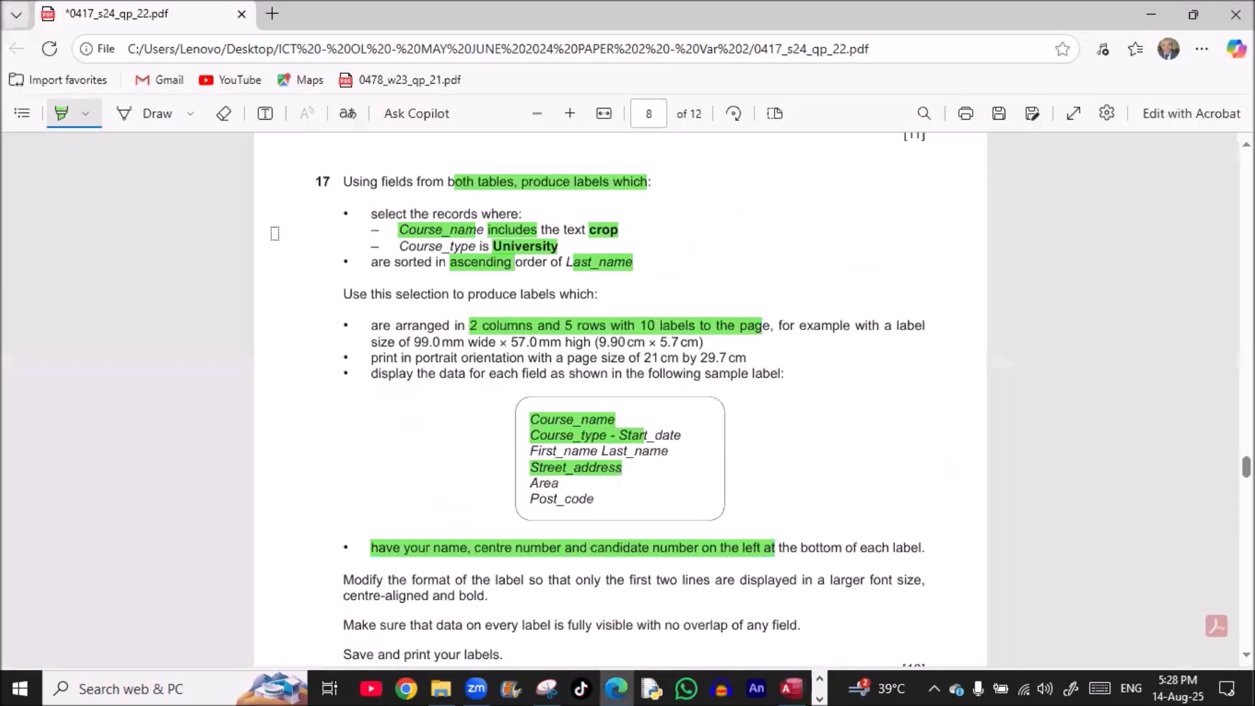
scroll(314, 466, "down", 3)
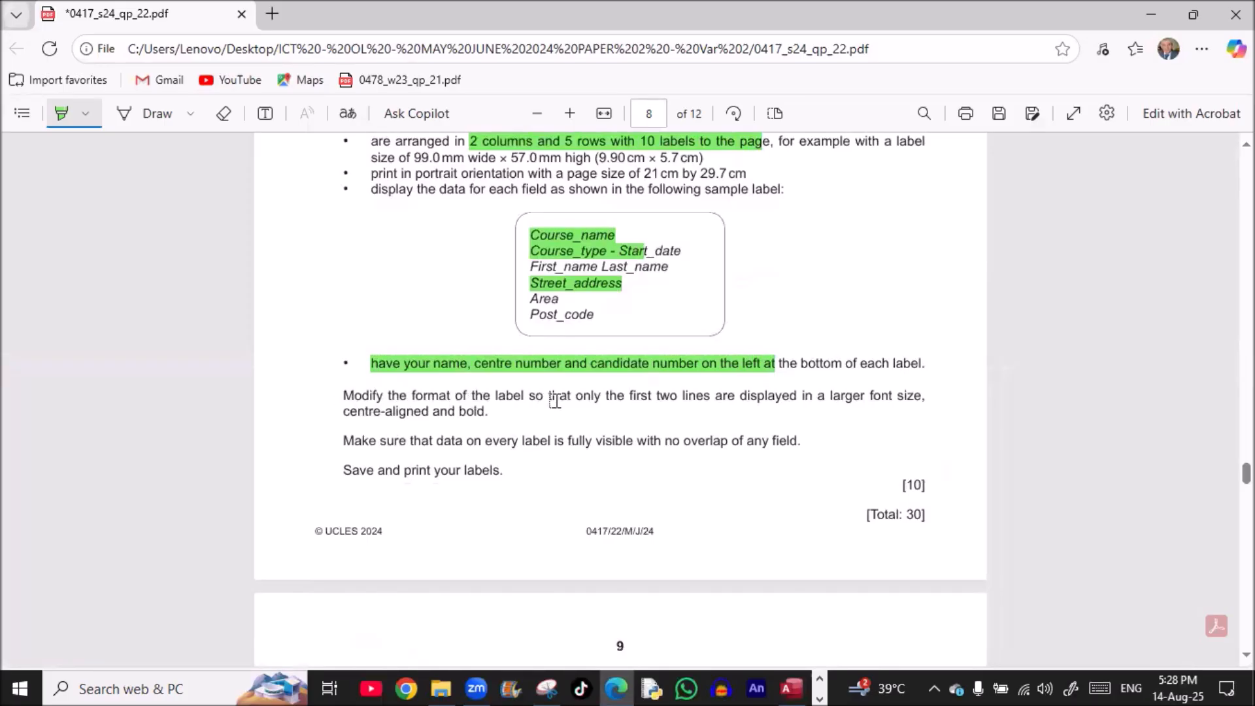
left_click_drag(617, 397, 914, 396)
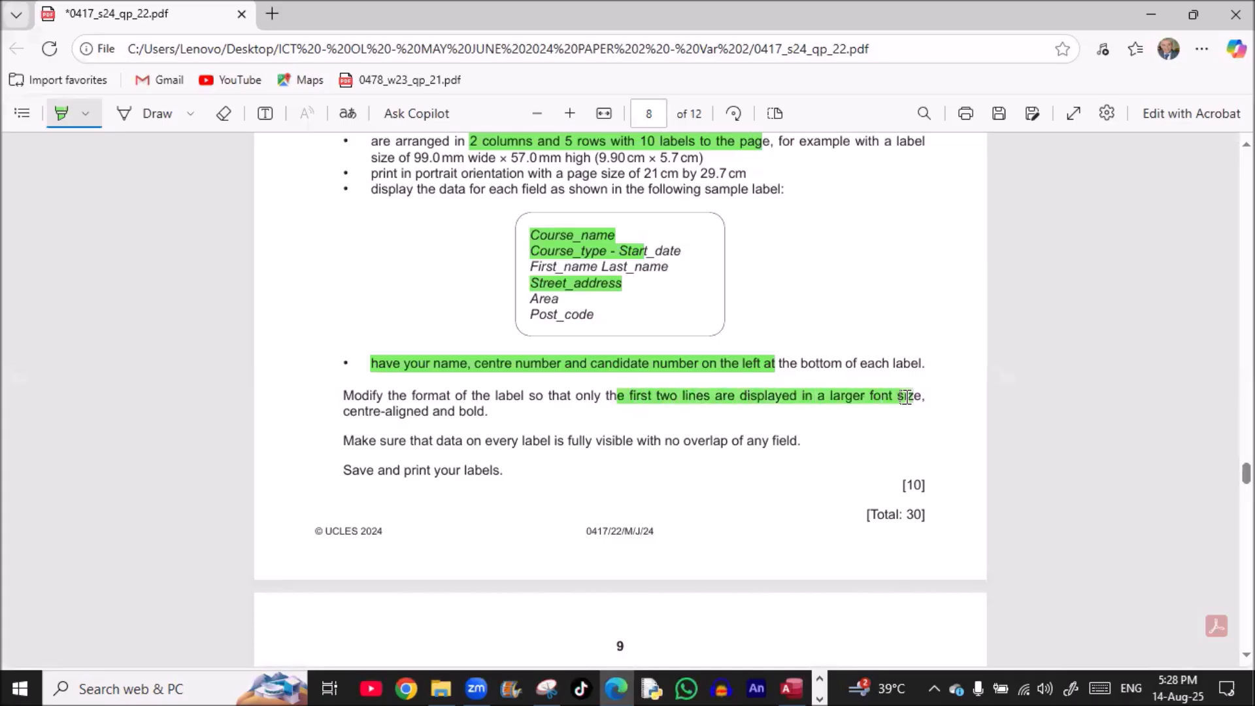
left_click_drag(337, 413, 477, 414)
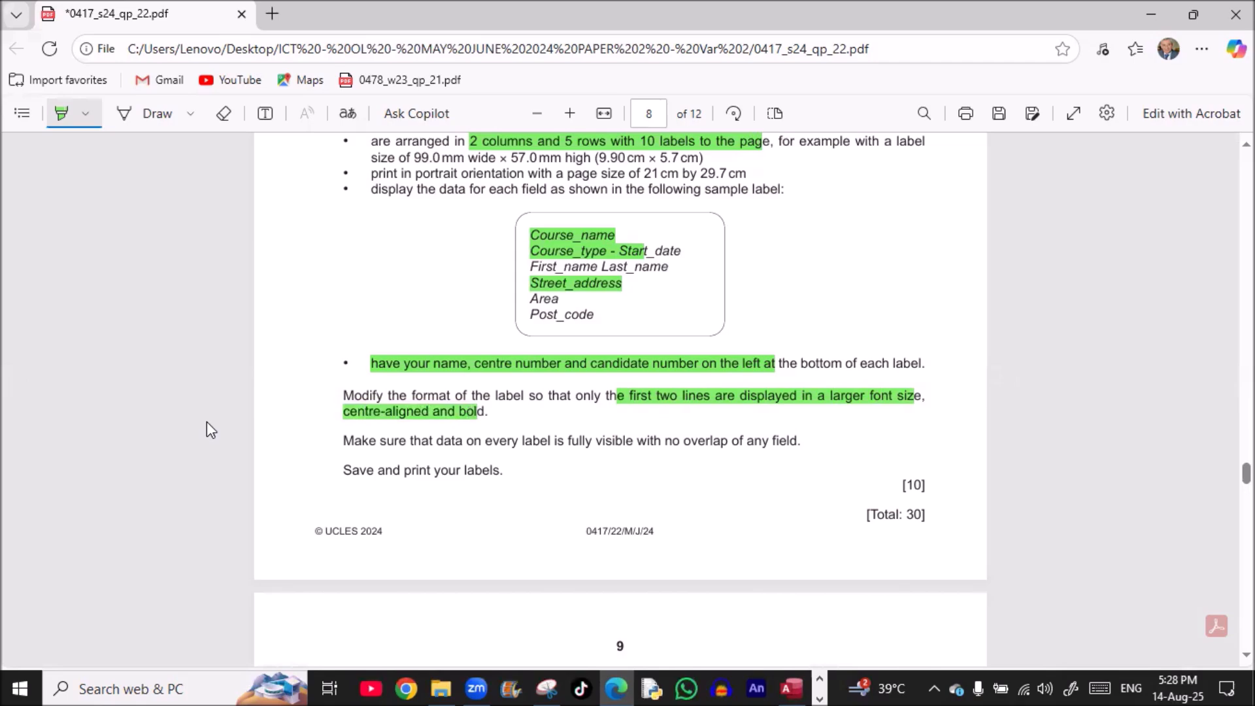
Back in Access, format the label's first two lines in Design View as size 10, bold and centre-aligned, and show the labels in Print Preview
key("alt+Tab")
right_click(257, 173)
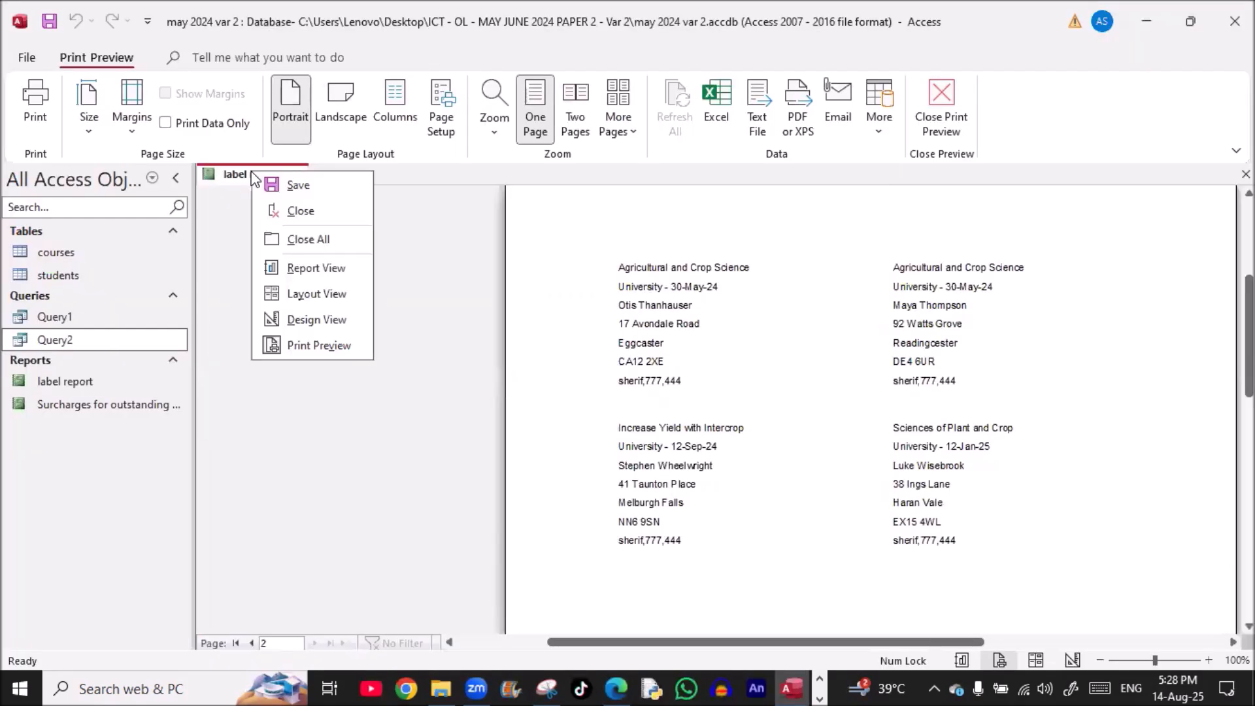
left_click(302, 321)
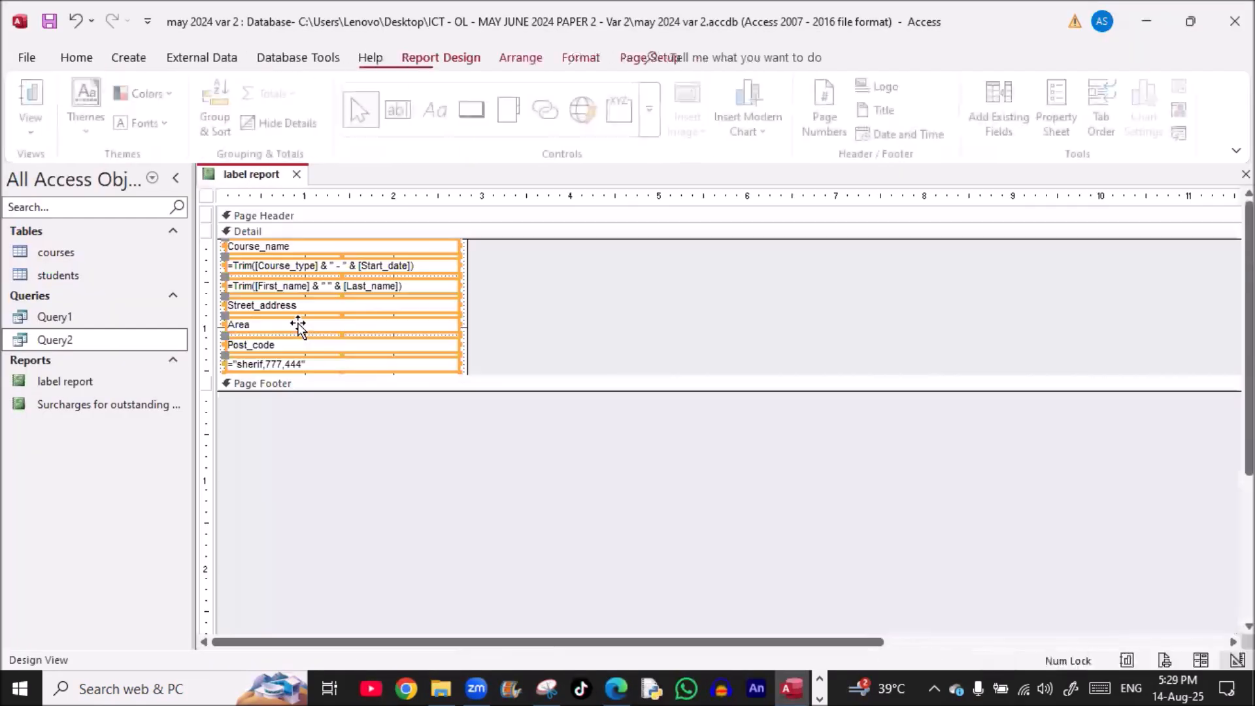
left_click_drag(478, 260, 433, 245)
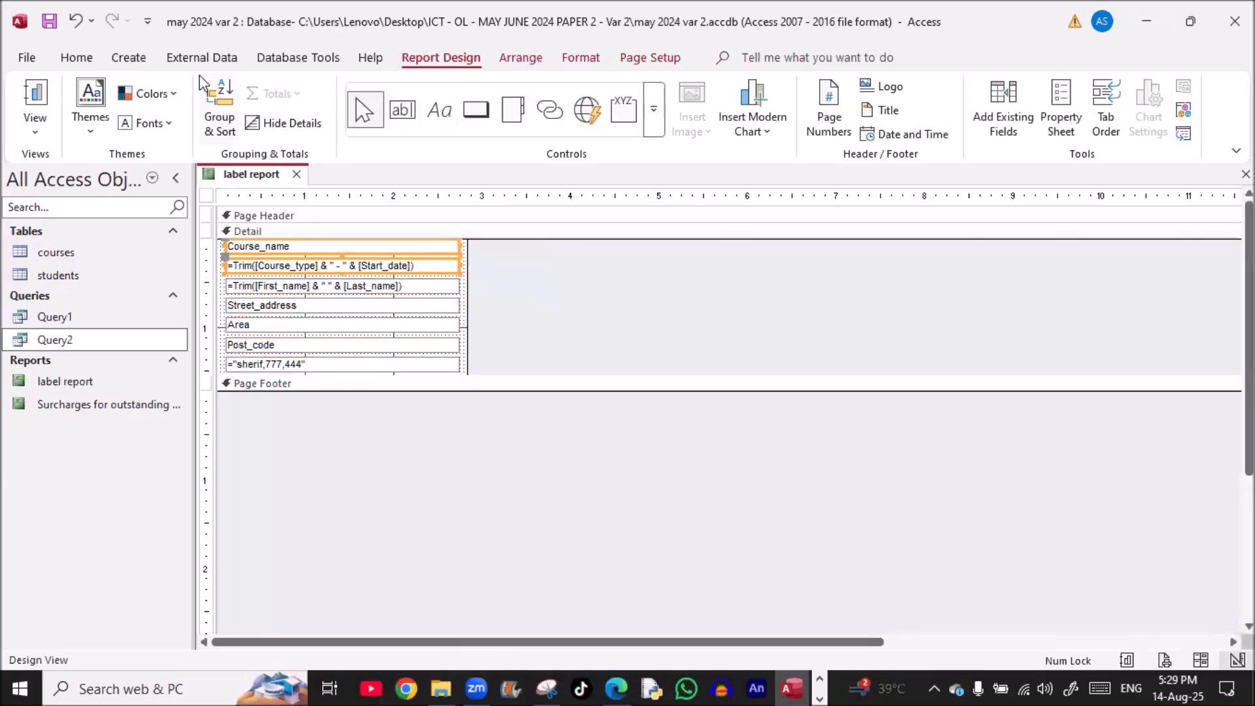
left_click(76, 58)
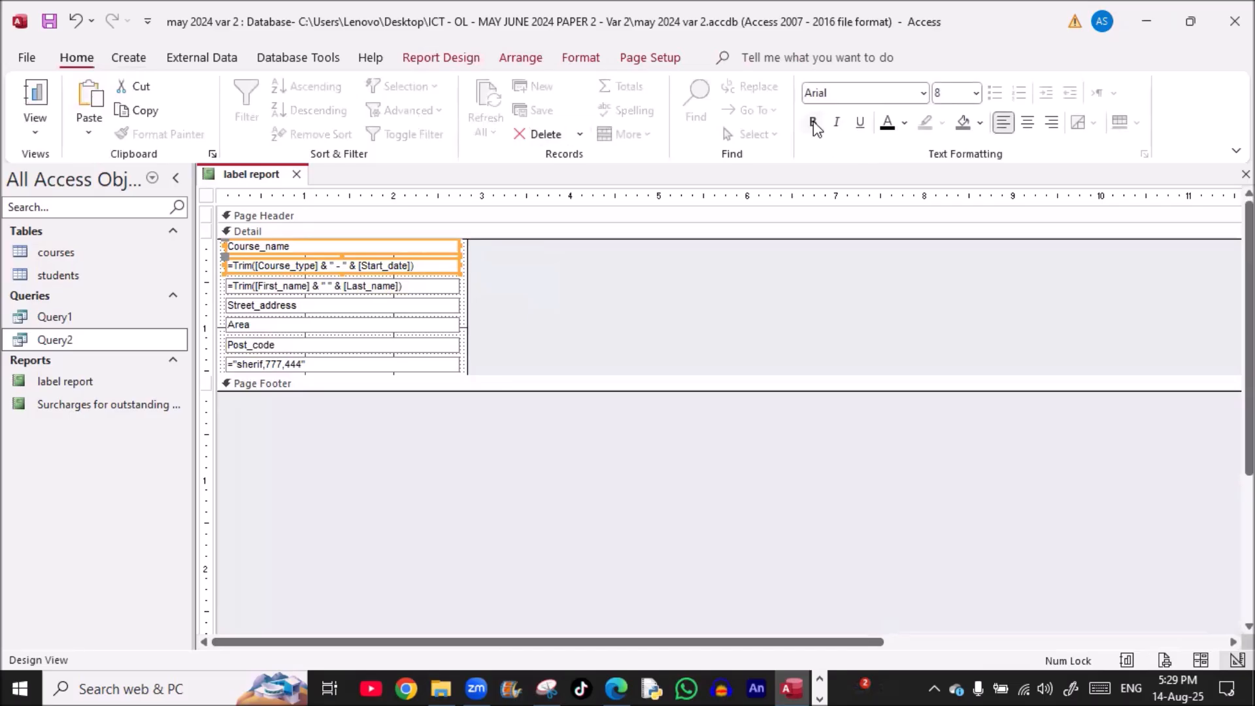
left_click(977, 93)
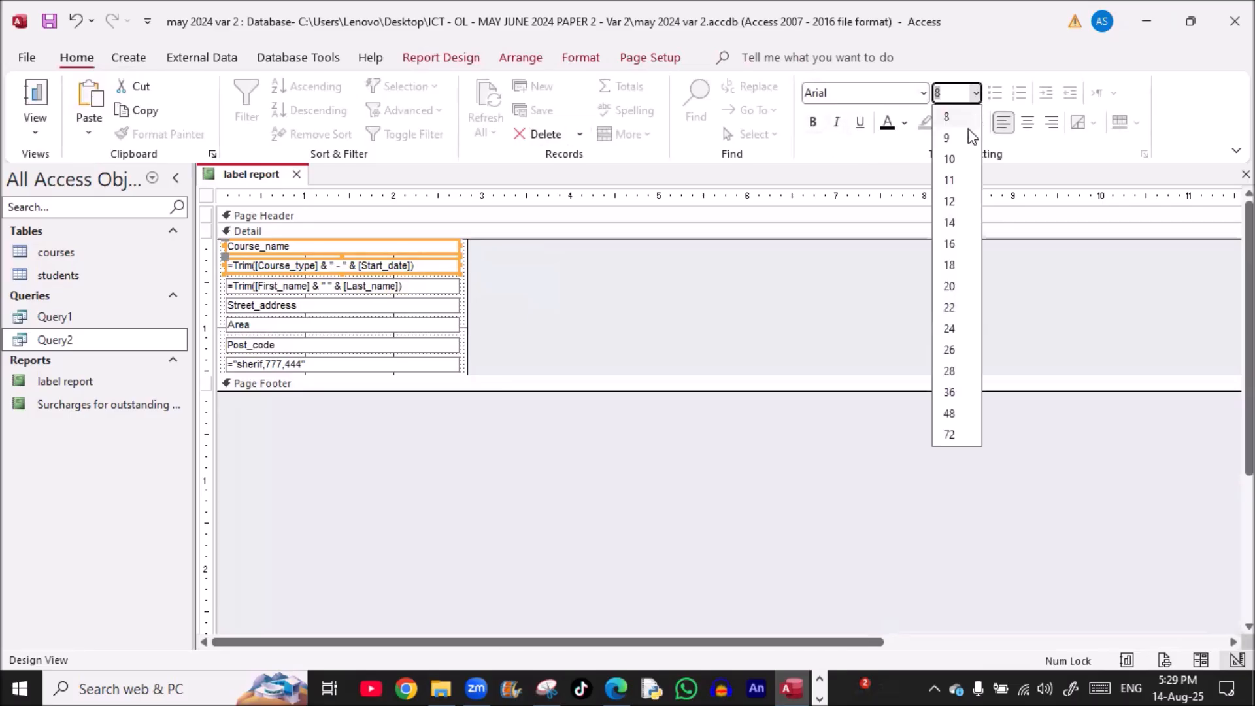
left_click(963, 160)
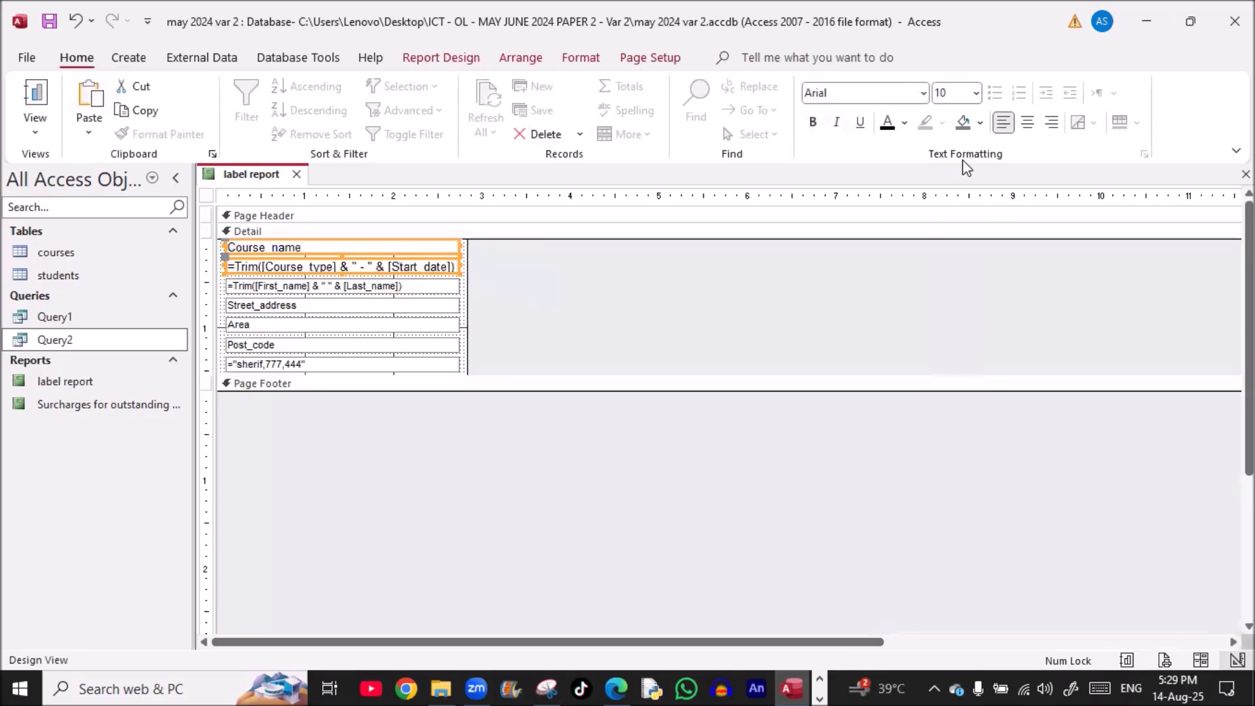
left_click(813, 122)
left_click(1028, 126)
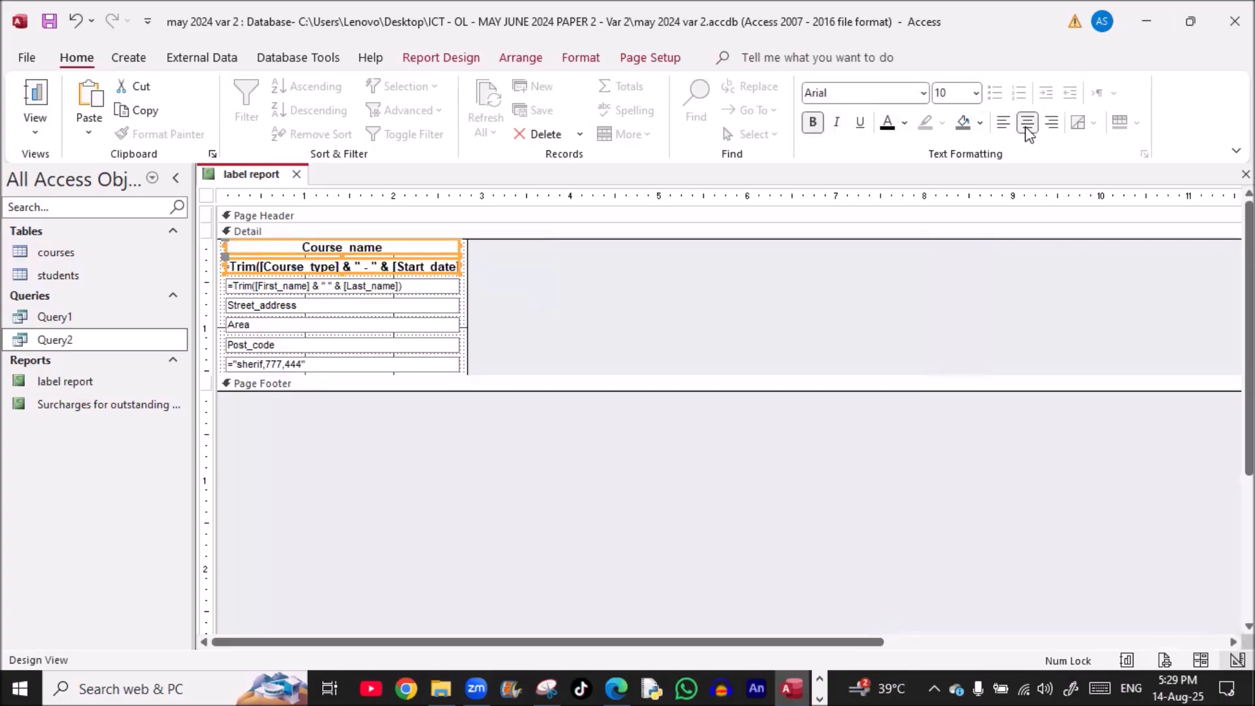
left_click(463, 419)
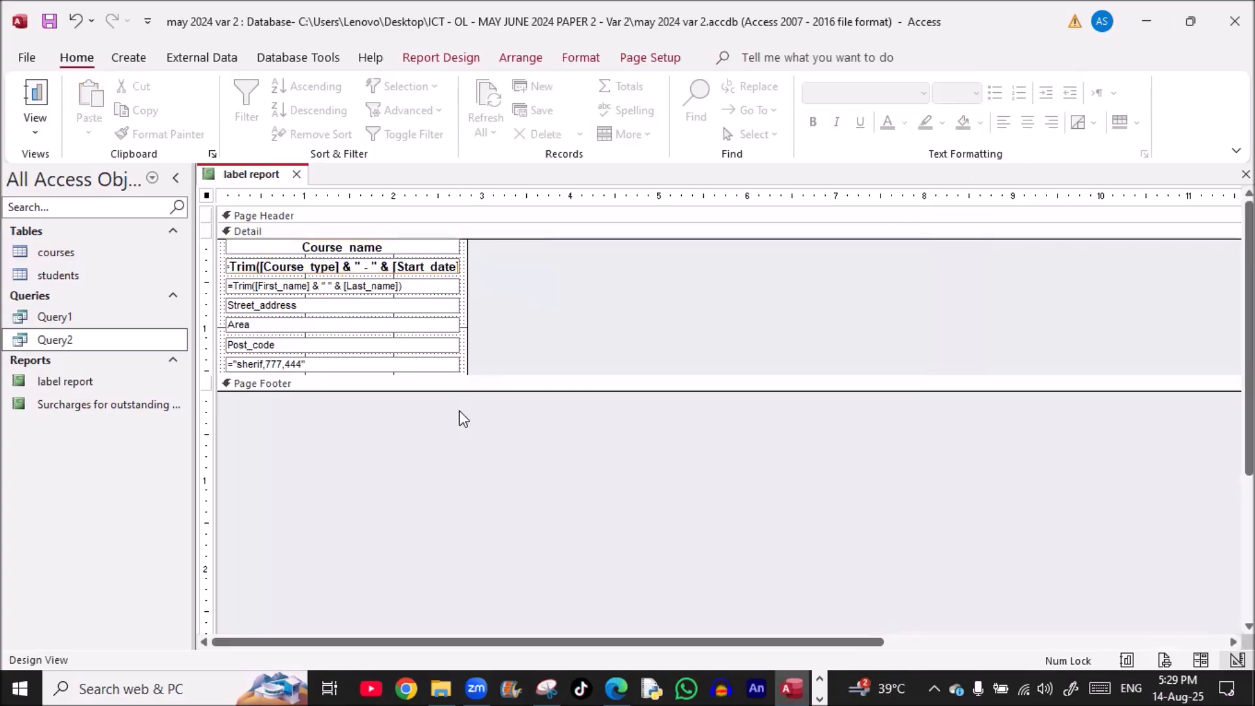
right_click(239, 176)
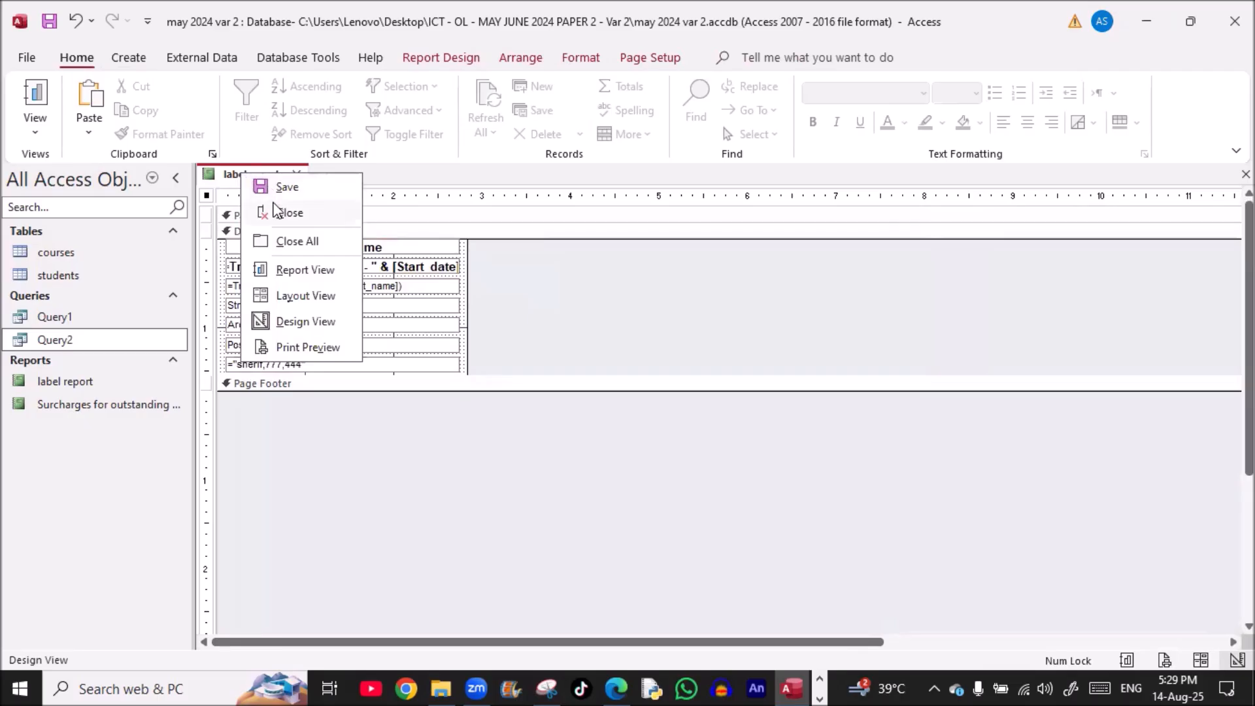
left_click(288, 347)
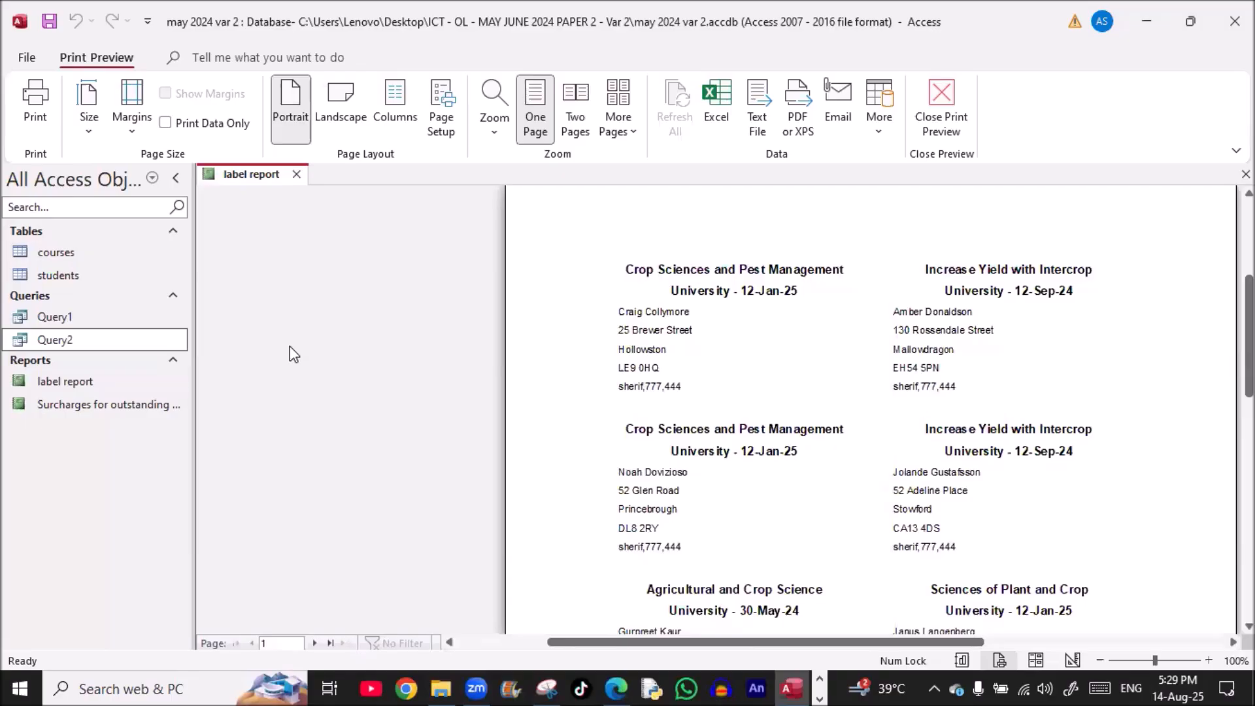
Reread the no-overlap requirement in the question paper in Edge, and check every label on both preview pages in Access against it
key("alt+Tab")
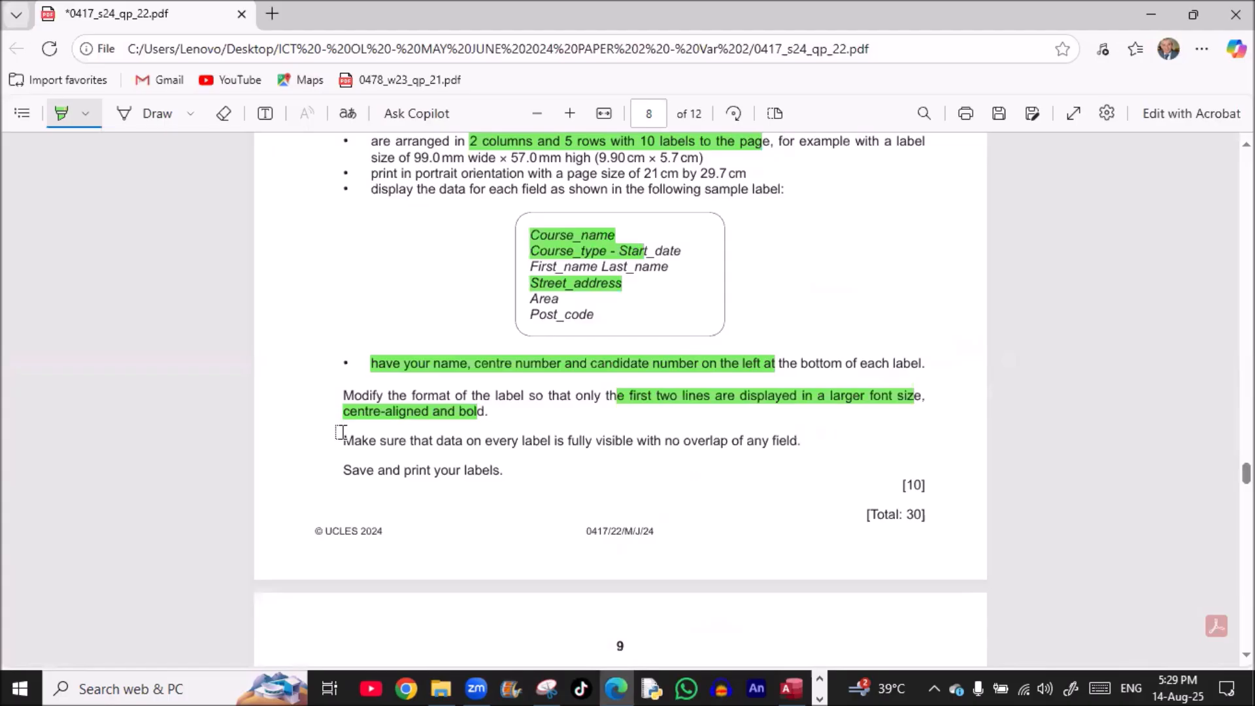
key("alt+Tab")
scroll(732, 280, "down", 3)
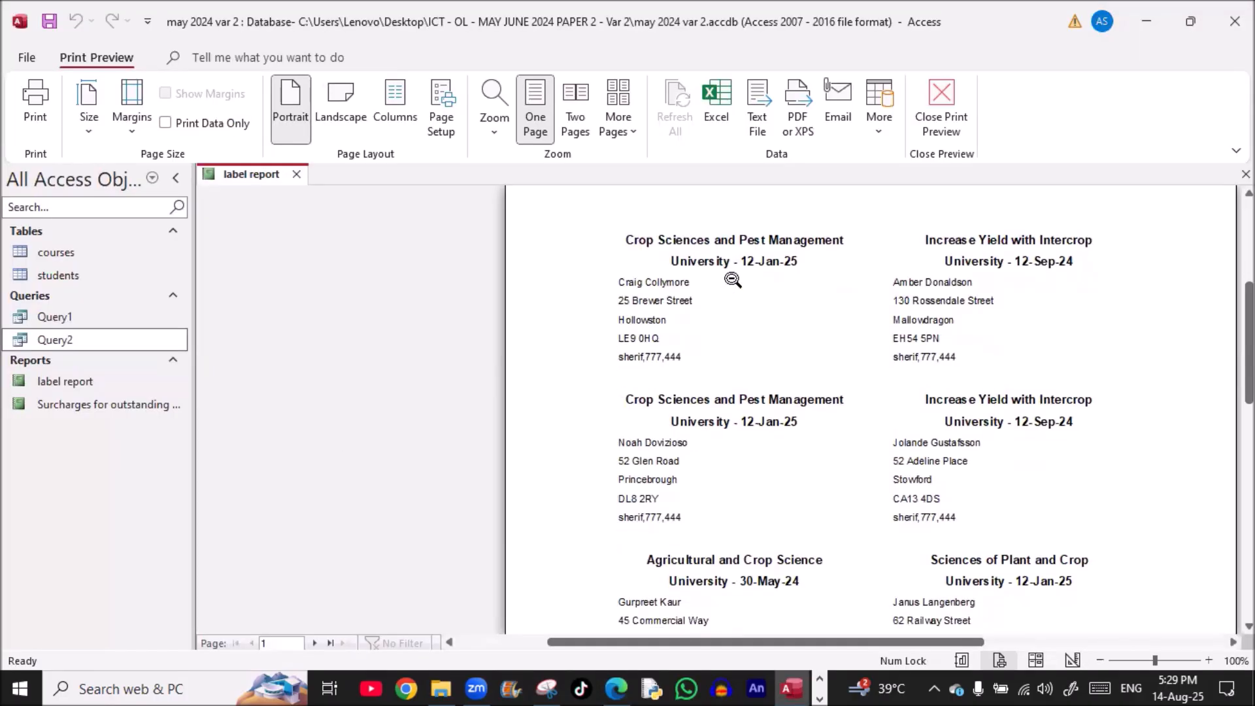
scroll(732, 280, "down", 2)
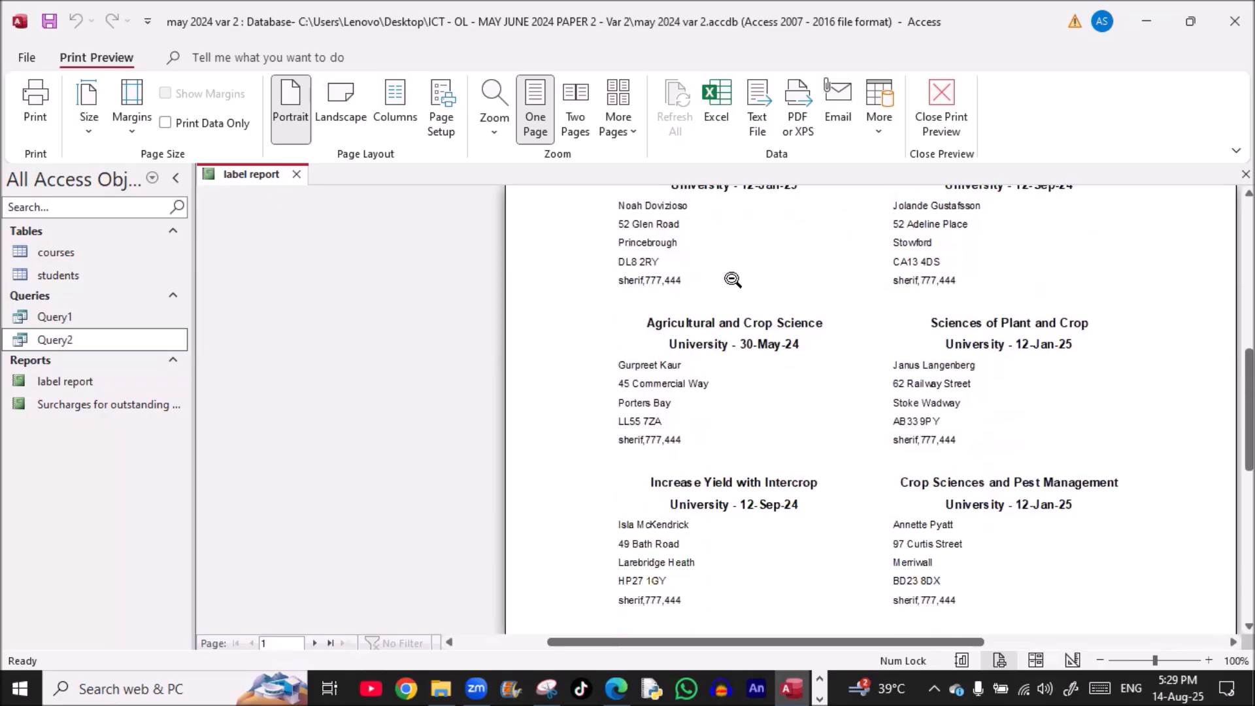
scroll(732, 280, "down", 1)
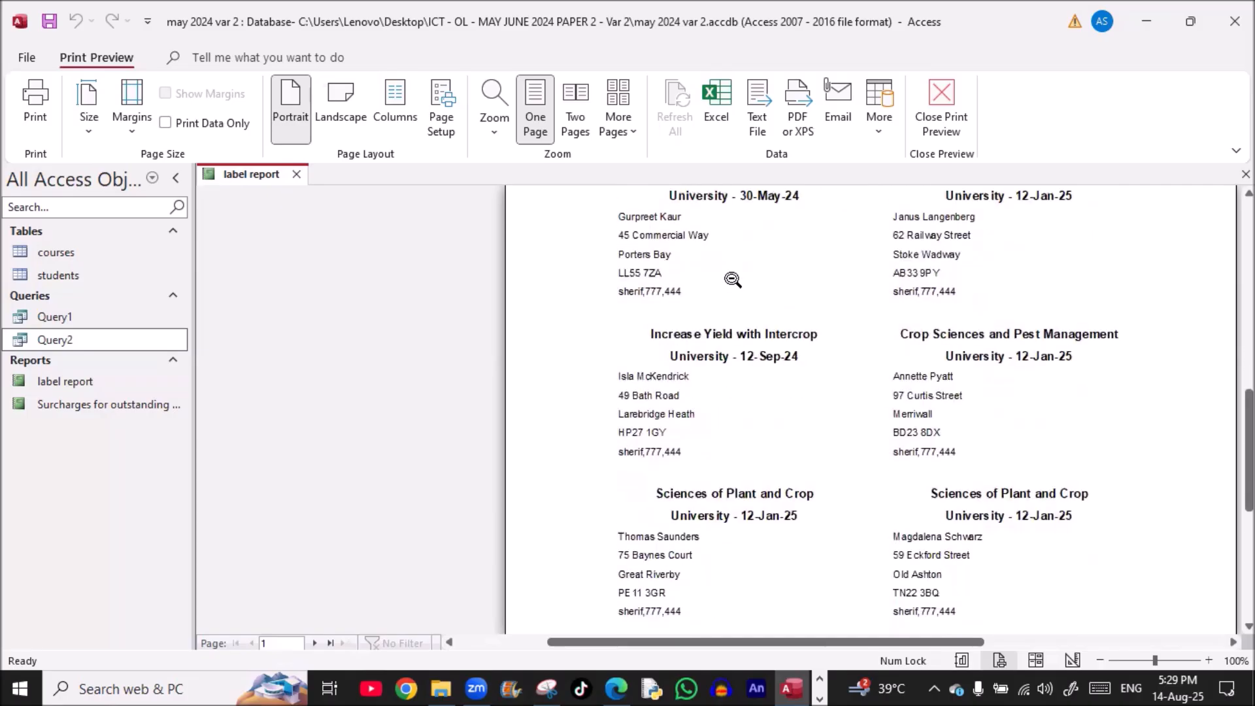
scroll(732, 280, "down", 1)
scroll(732, 280, "down", 2)
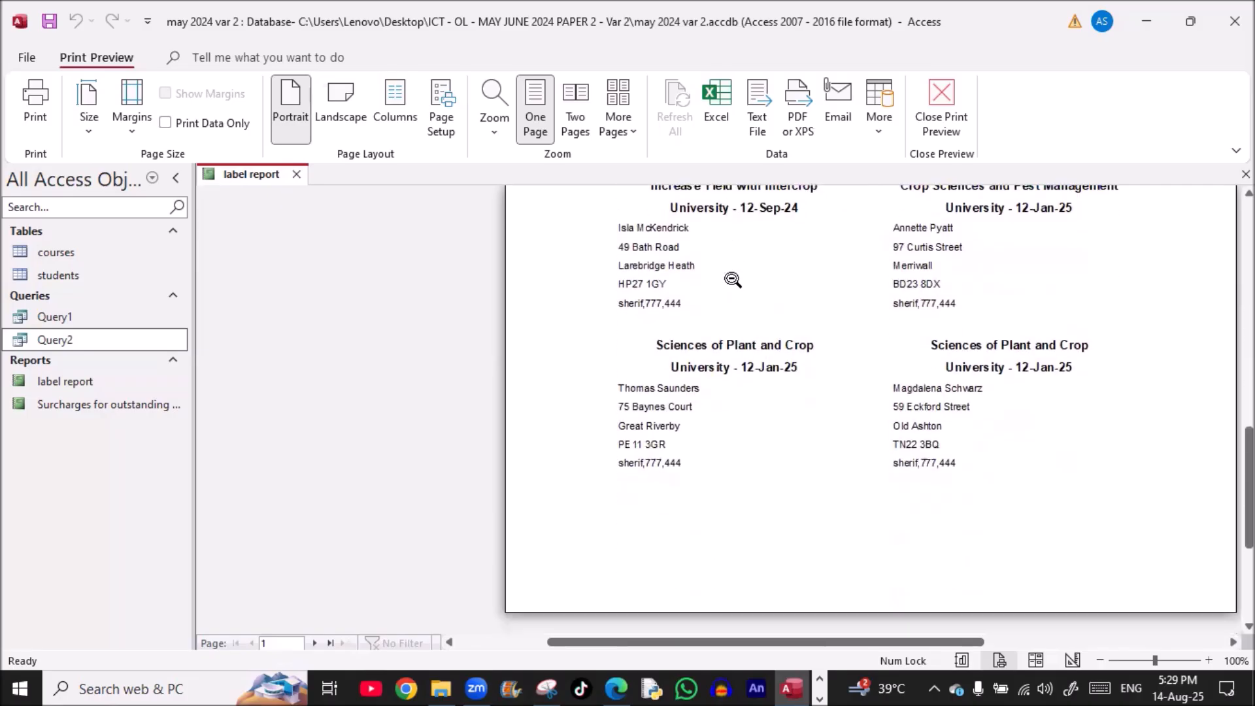
left_click(314, 643)
scroll(380, 454, "up", 5)
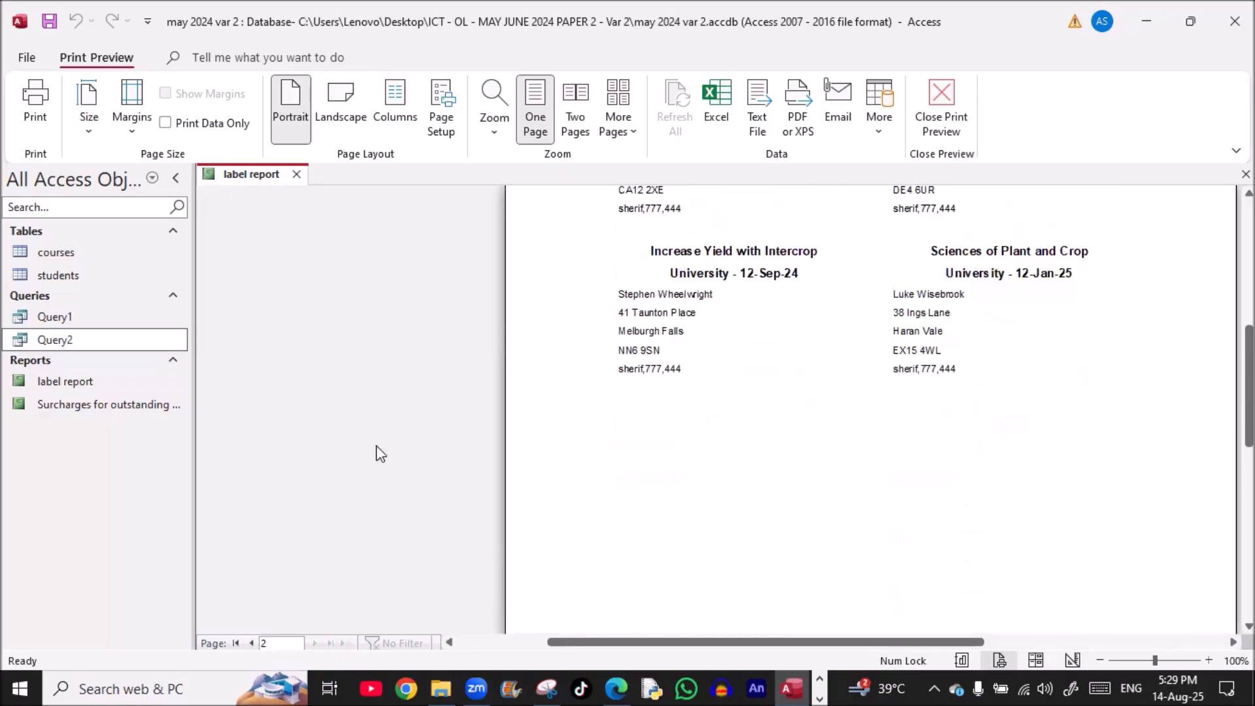
scroll(380, 454, "up", 7)
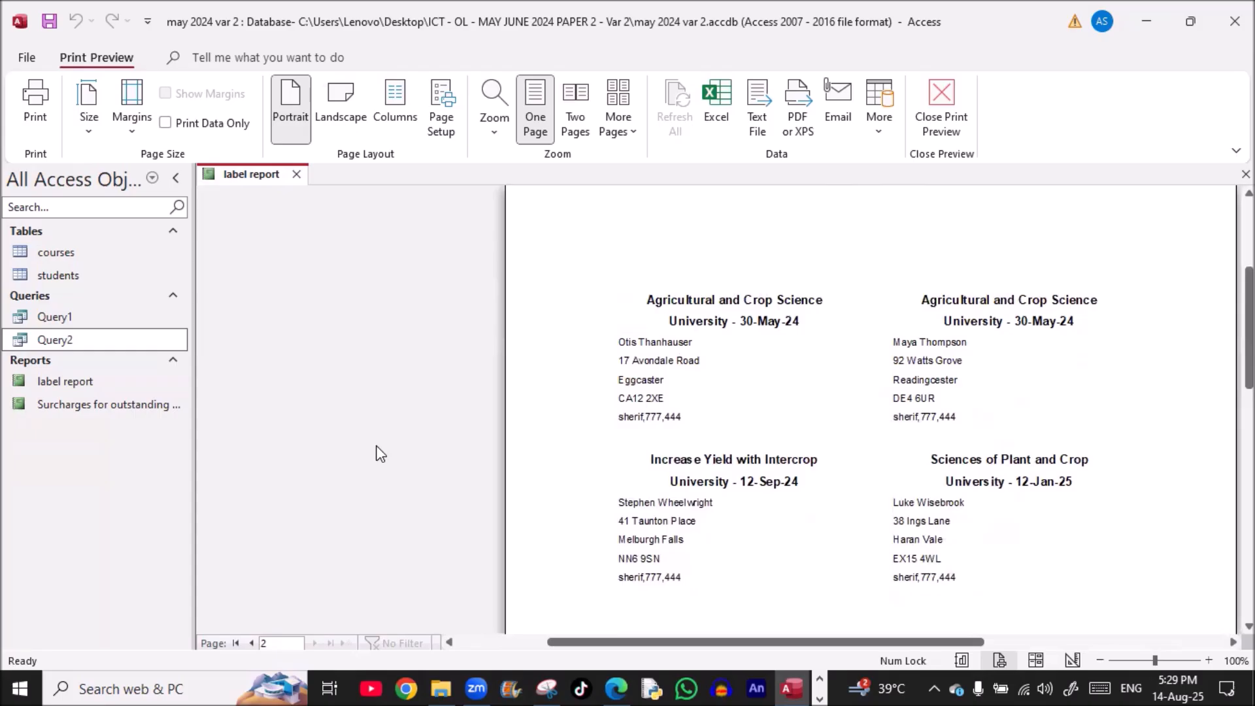
left_click(253, 645)
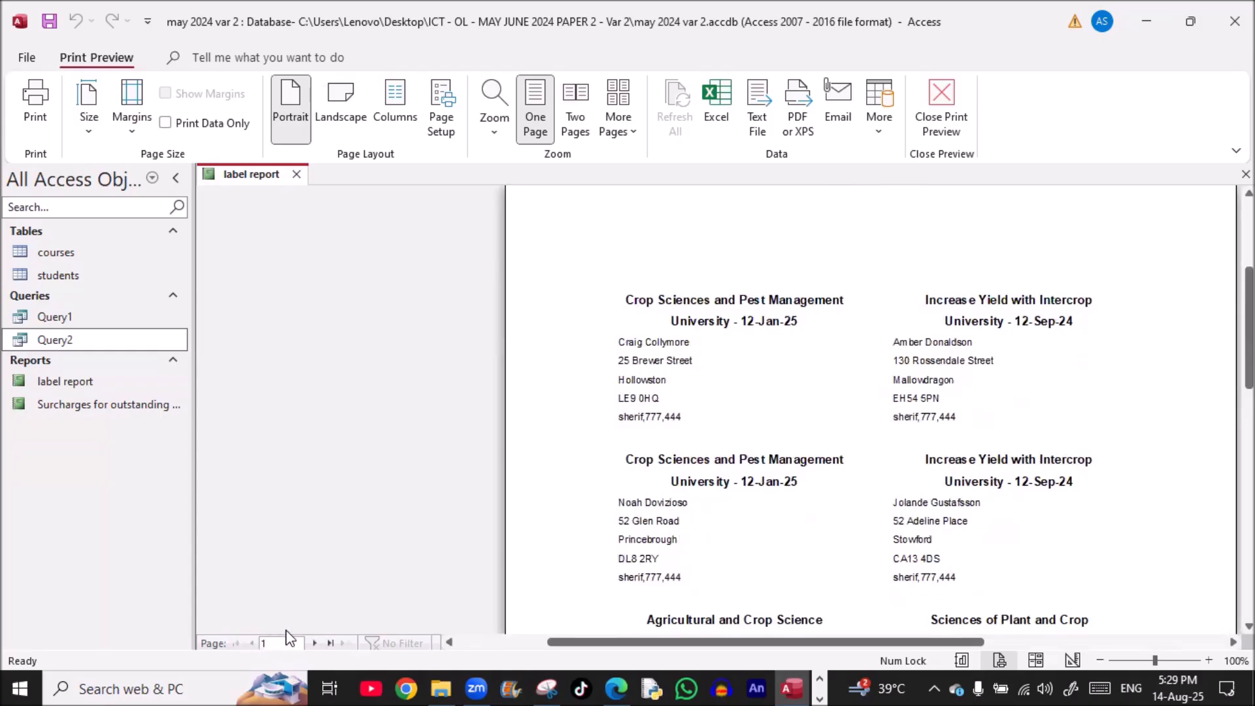
Read the save and print instruction in the question paper in Edge, and send the whole label report in Access to Microsoft Print to PDF
left_click(620, 688)
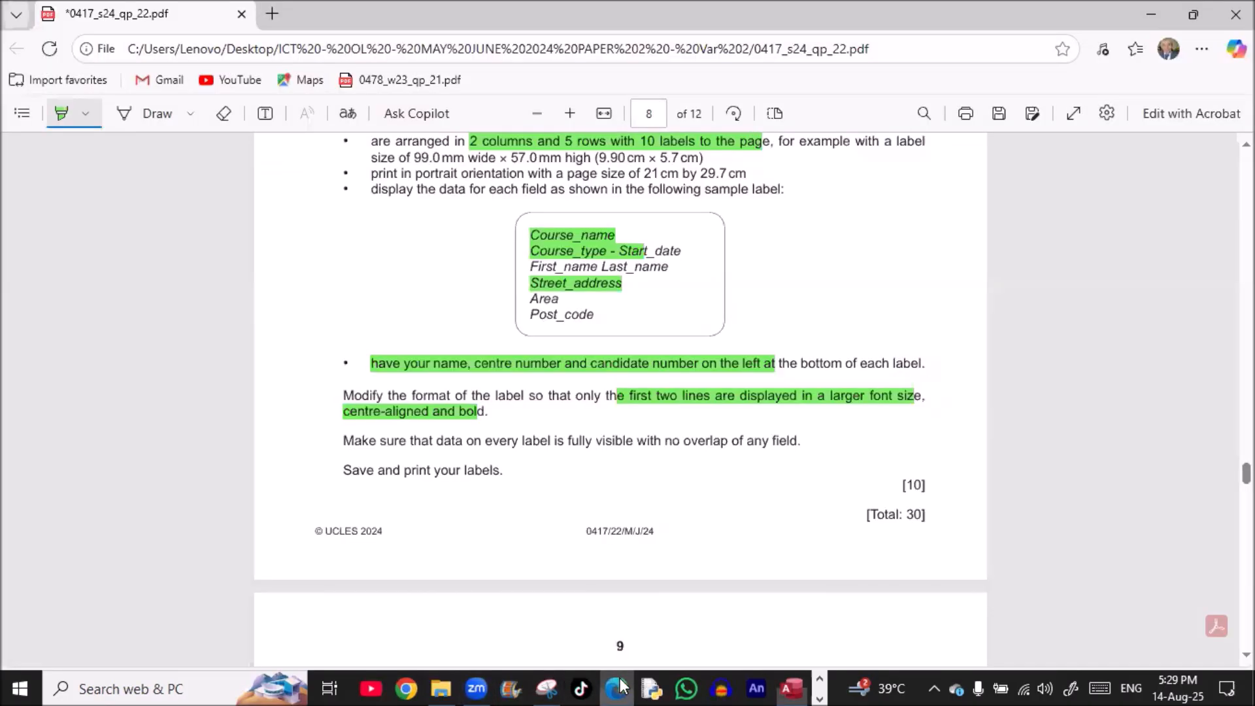
scroll(320, 412, "down", 1)
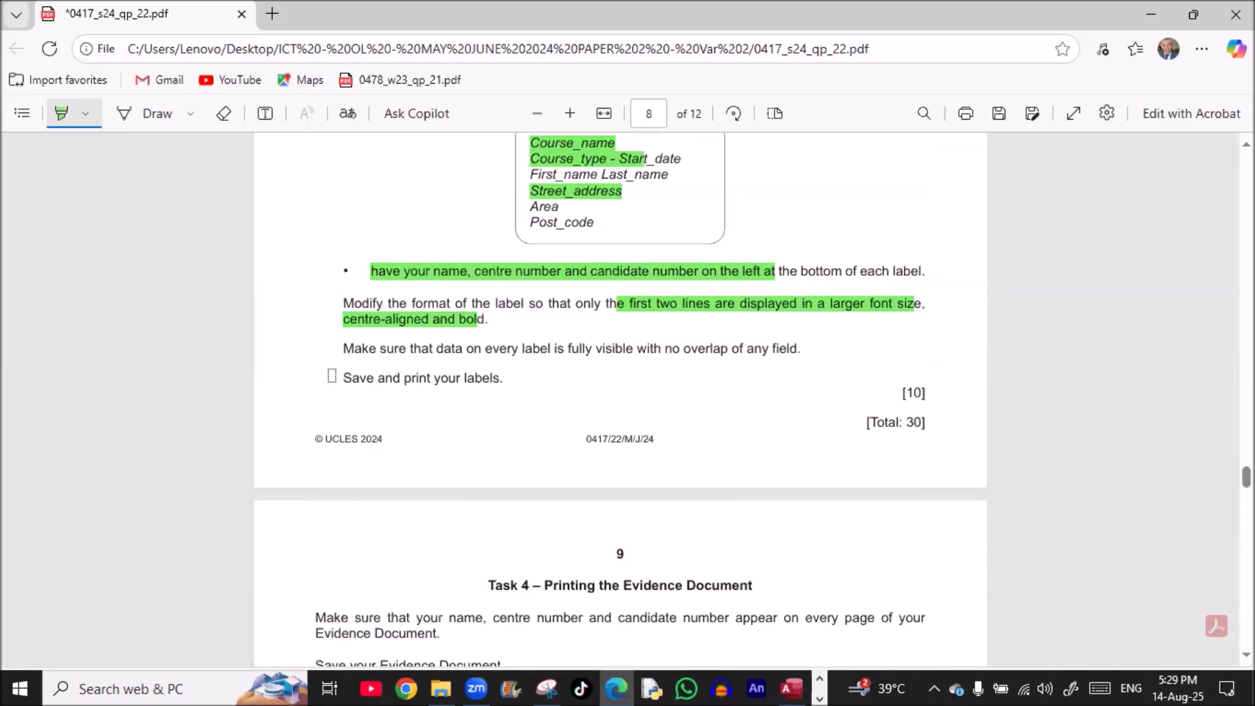
key("alt+Tab")
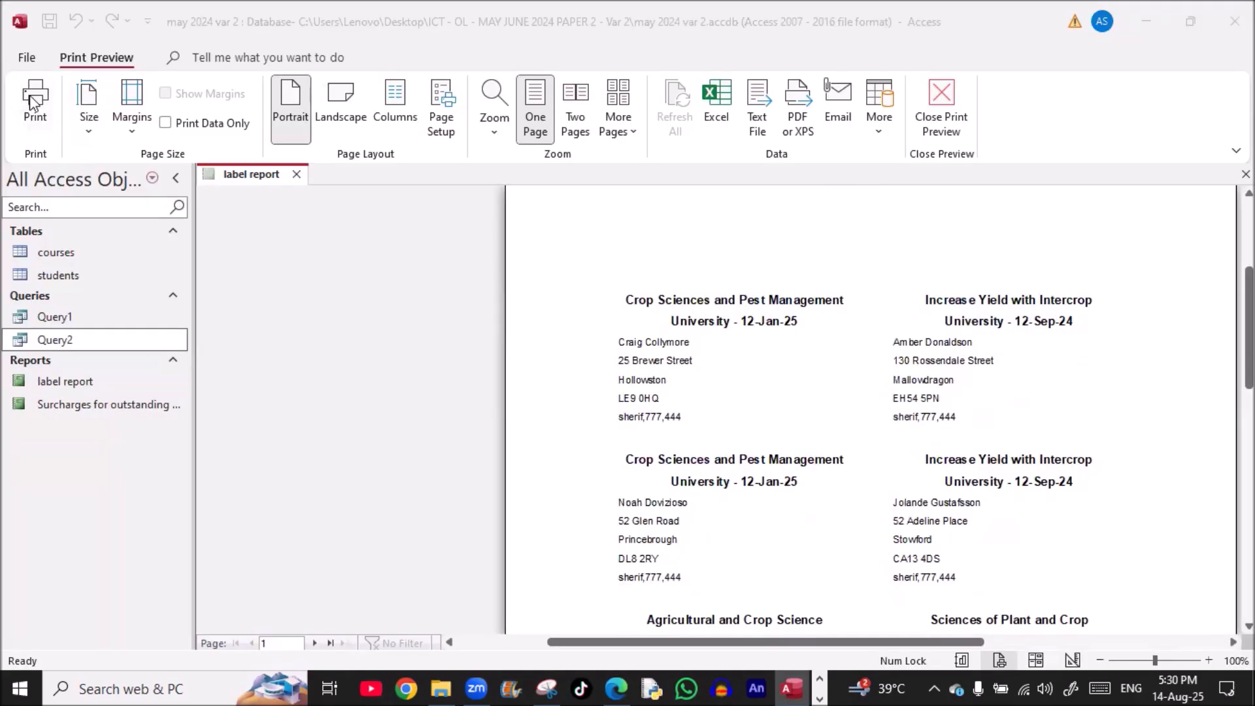
left_click(34, 101)
left_click(735, 189)
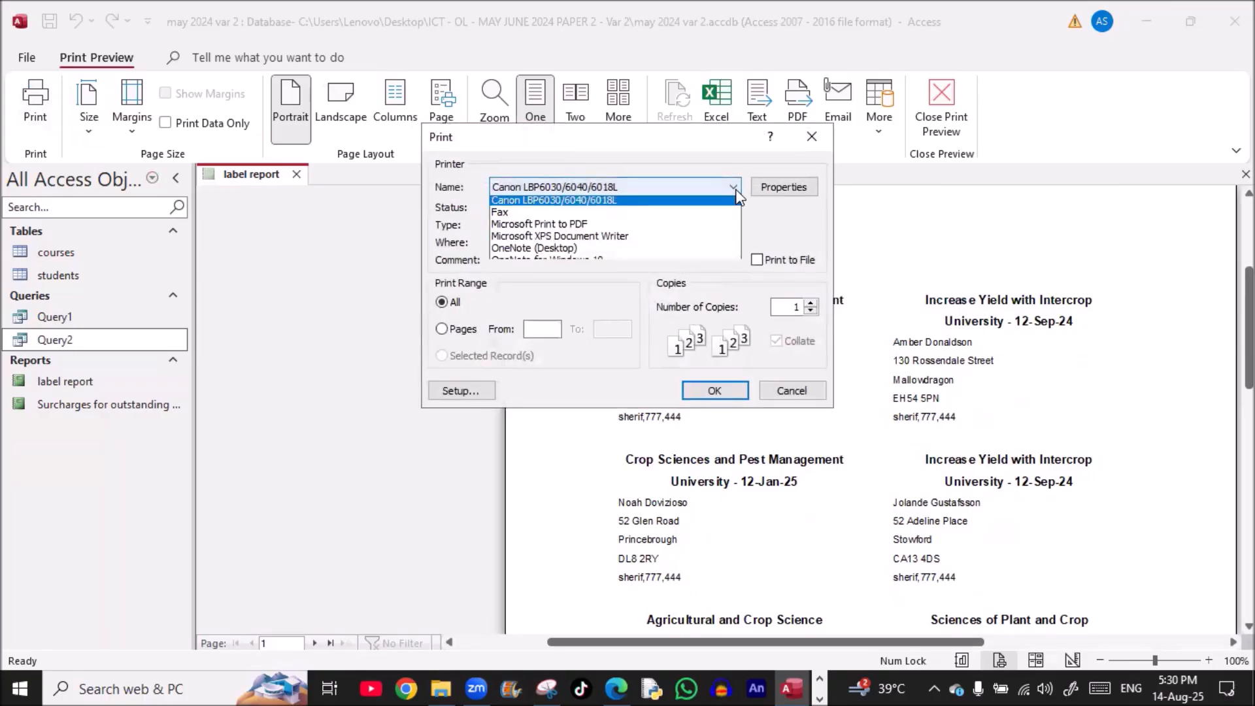
left_click(648, 226)
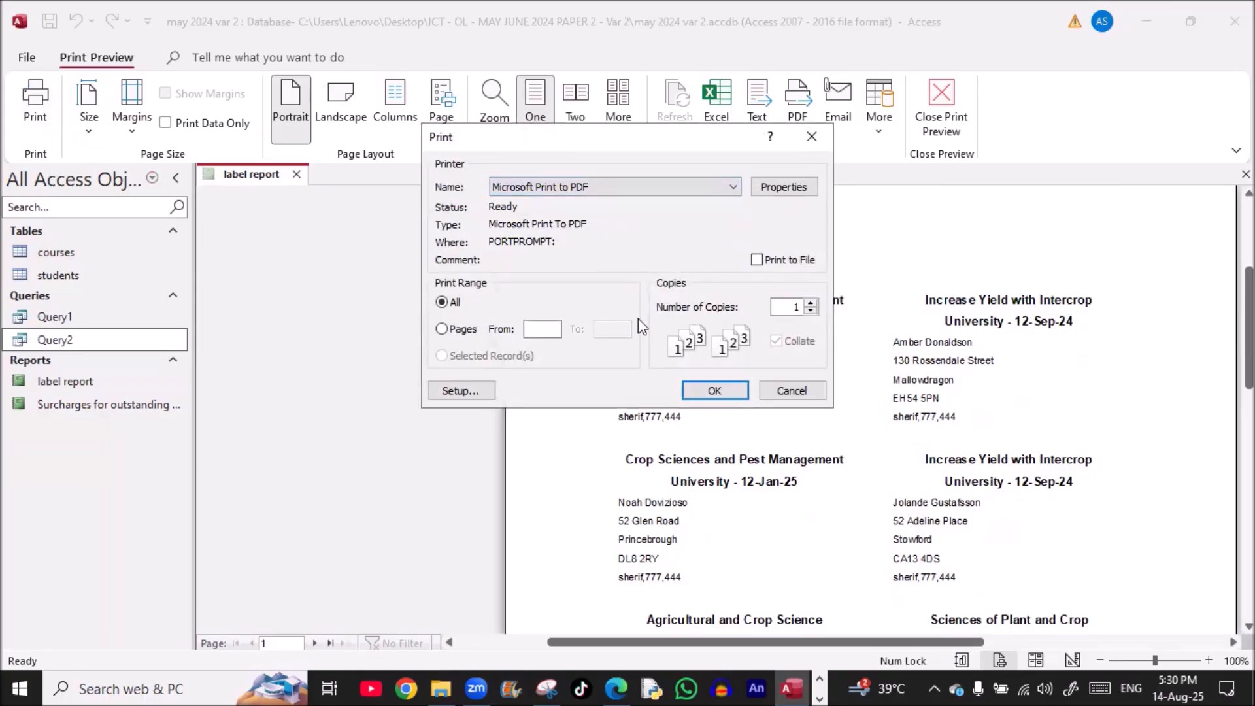
left_click(697, 390)
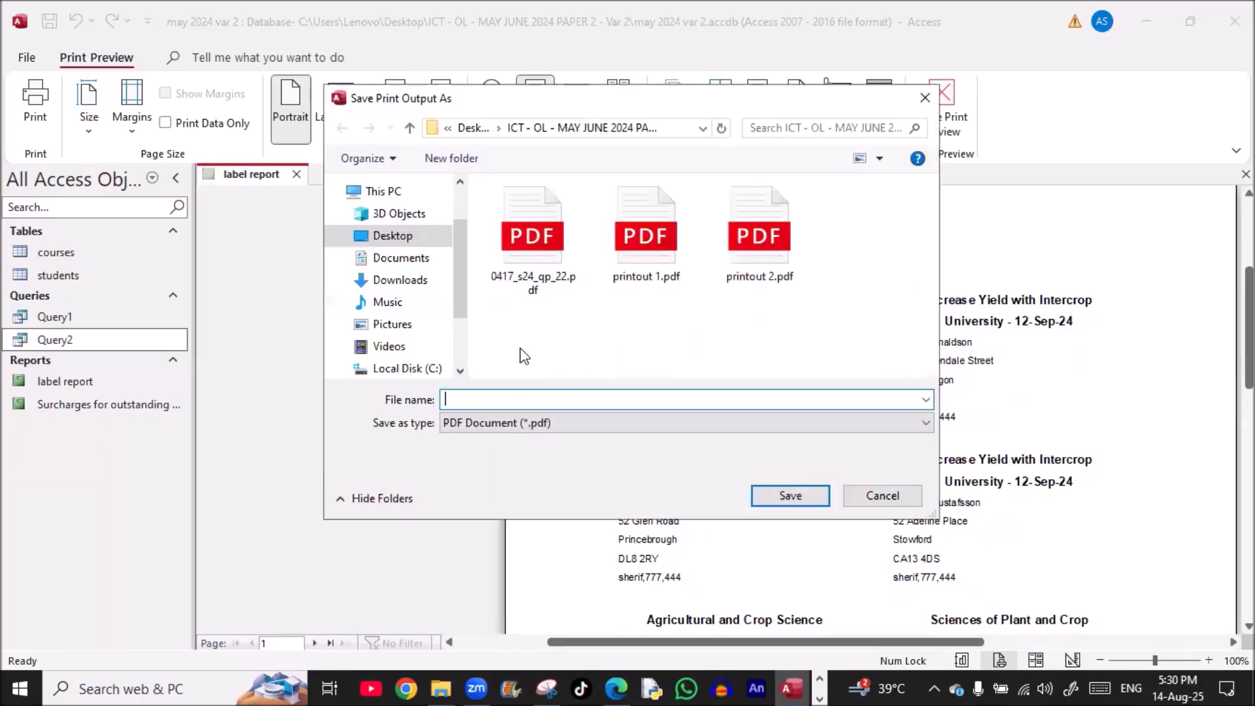
Save the print output as "printout 3" in the same folder as the earlier printouts
left_click(779, 257)
left_click(543, 400)
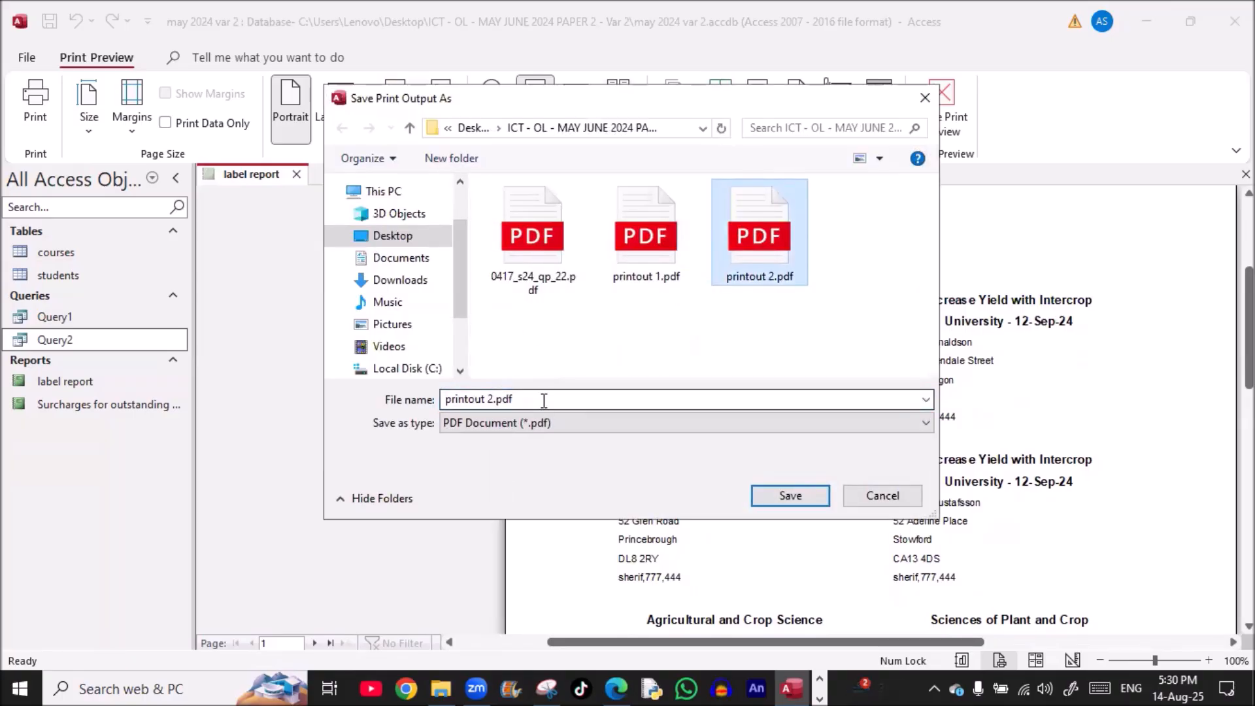
double_click(544, 395)
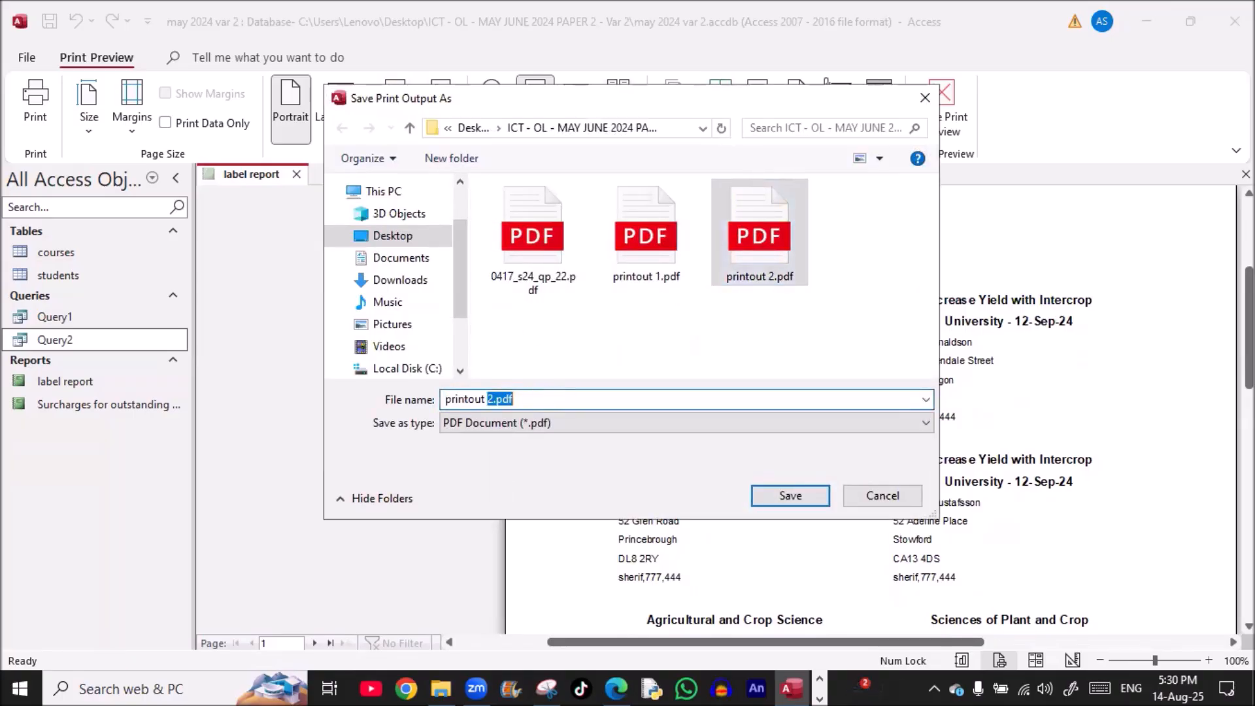
type("3")
left_click(781, 496)
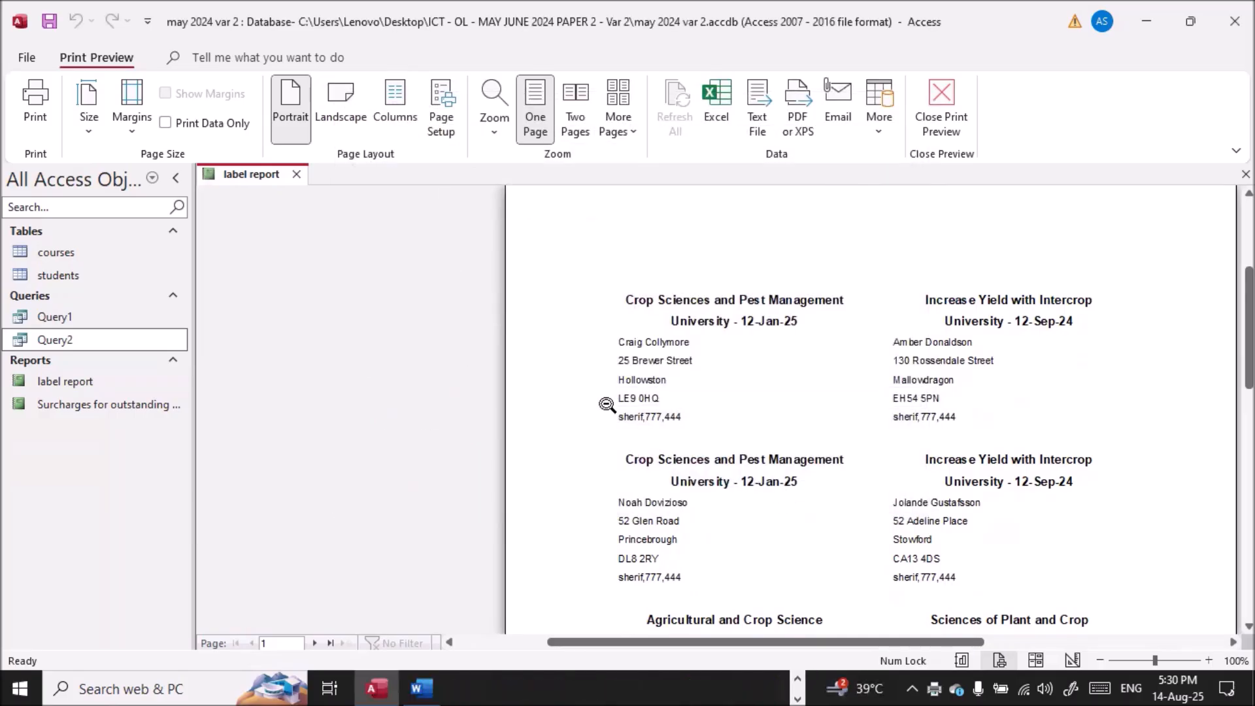
Open printout 3.pdf from the exam folder in File Explorer, look over the labels on both pages, and close it
key("alt+Tab")
key("Tab")
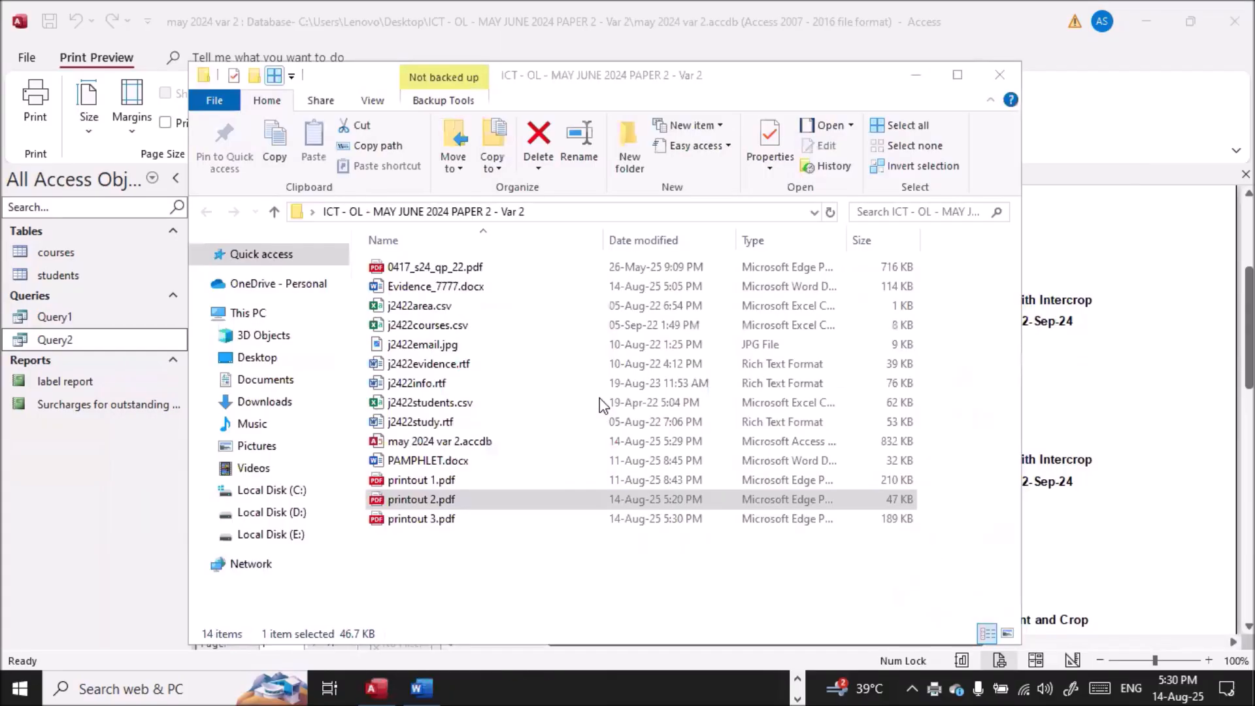
double_click(461, 519)
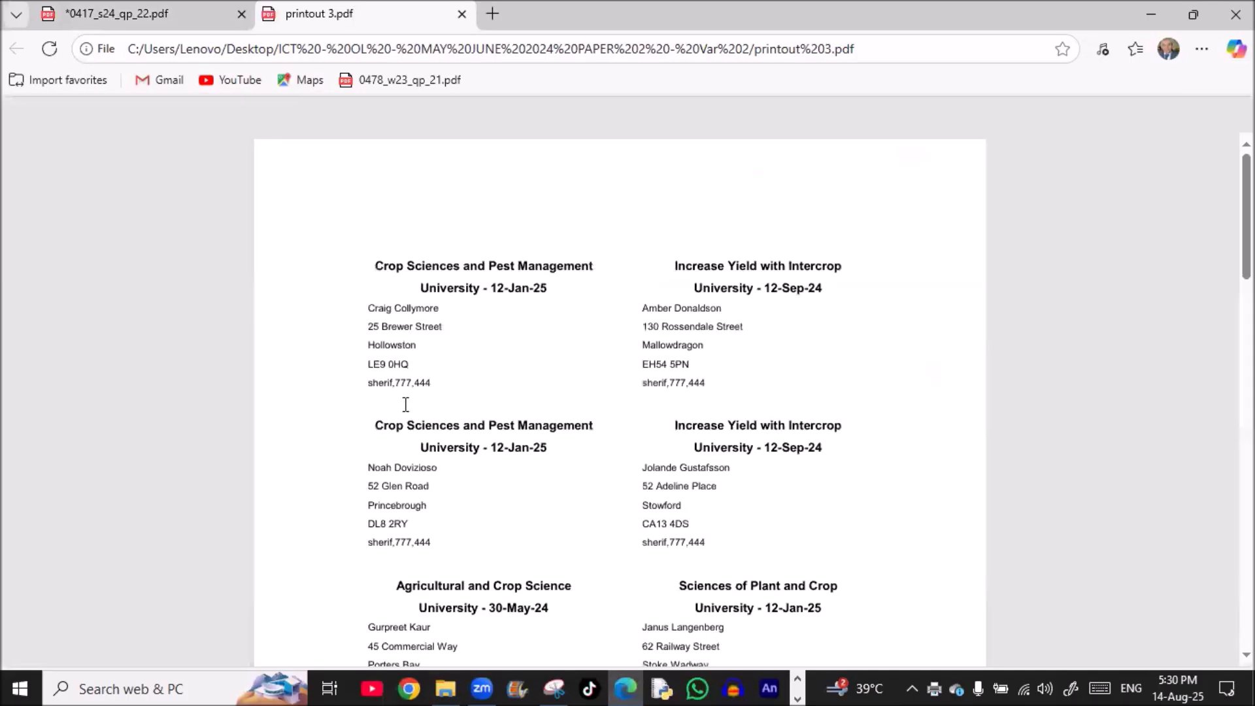
scroll(320, 325, "down", 20)
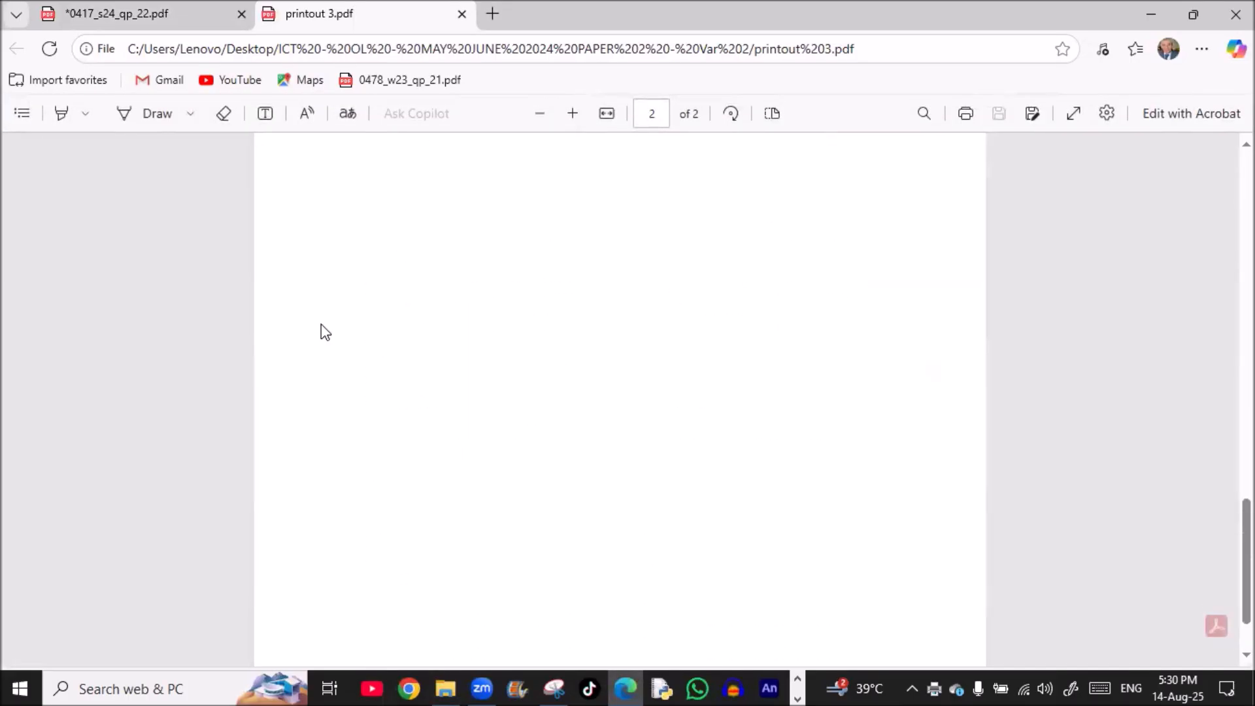
scroll(320, 324, "up", 6)
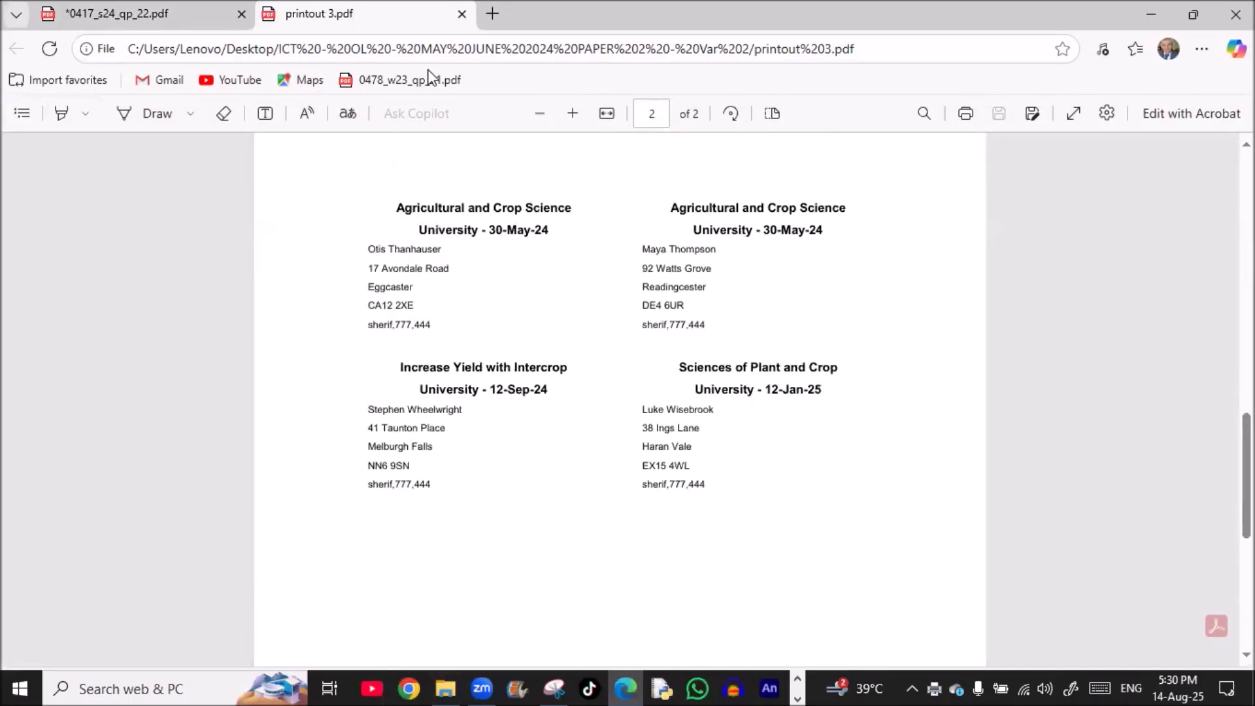
left_click(462, 14)
Look over Task 4 and the start of Task 5 in the question paper, and return to the paper's first page
scroll(234, 296, "down", 3)
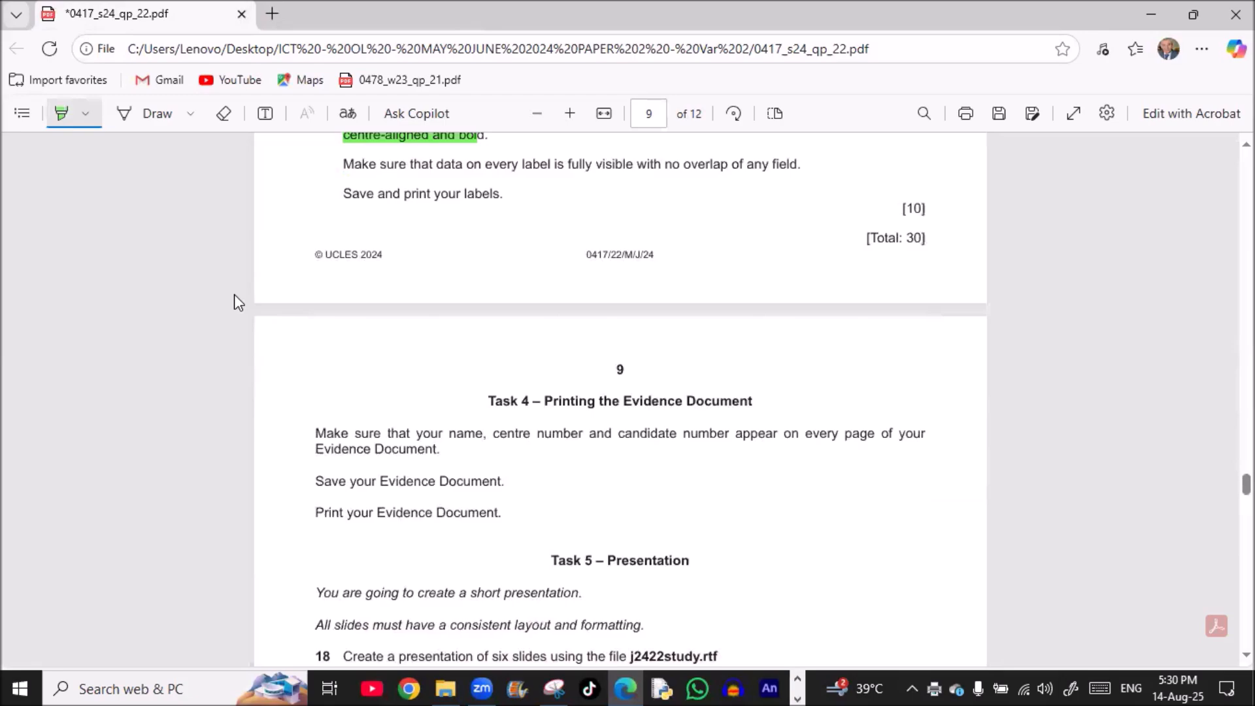
scroll(234, 296, "down", 2)
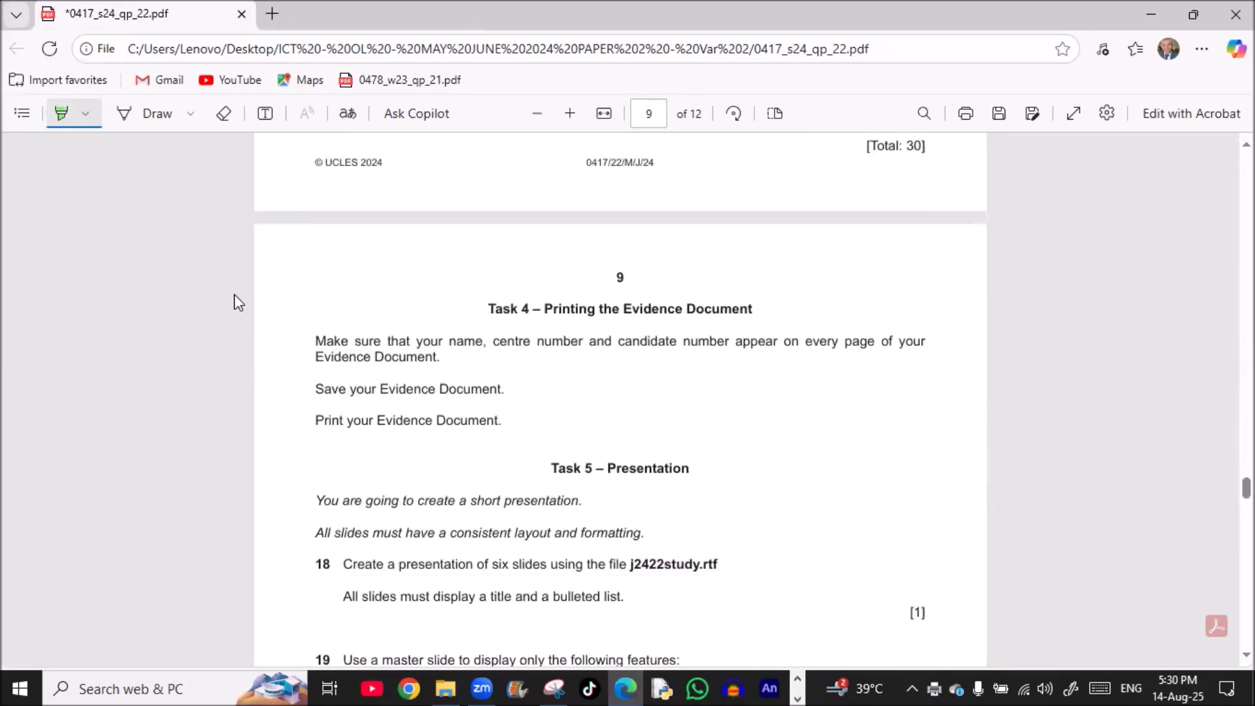
scroll(234, 296, "down", 2)
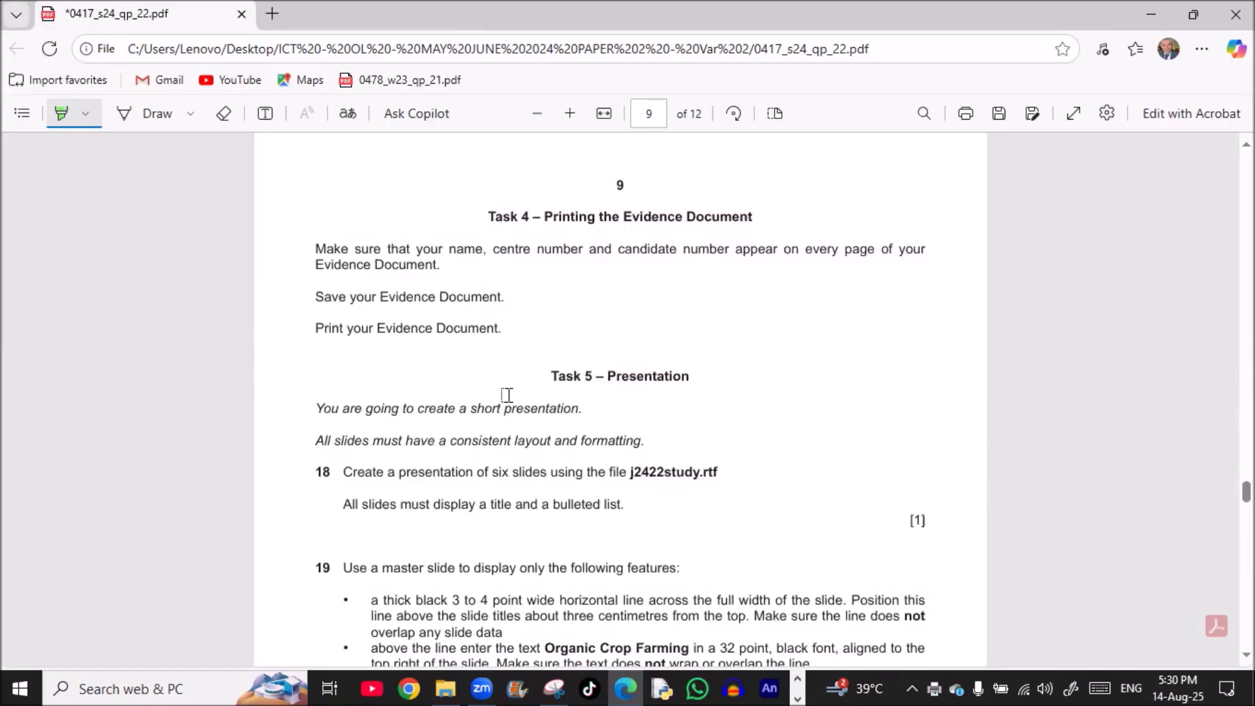
scroll(535, 390, "up", 6)
scroll(691, 396, "up", 6)
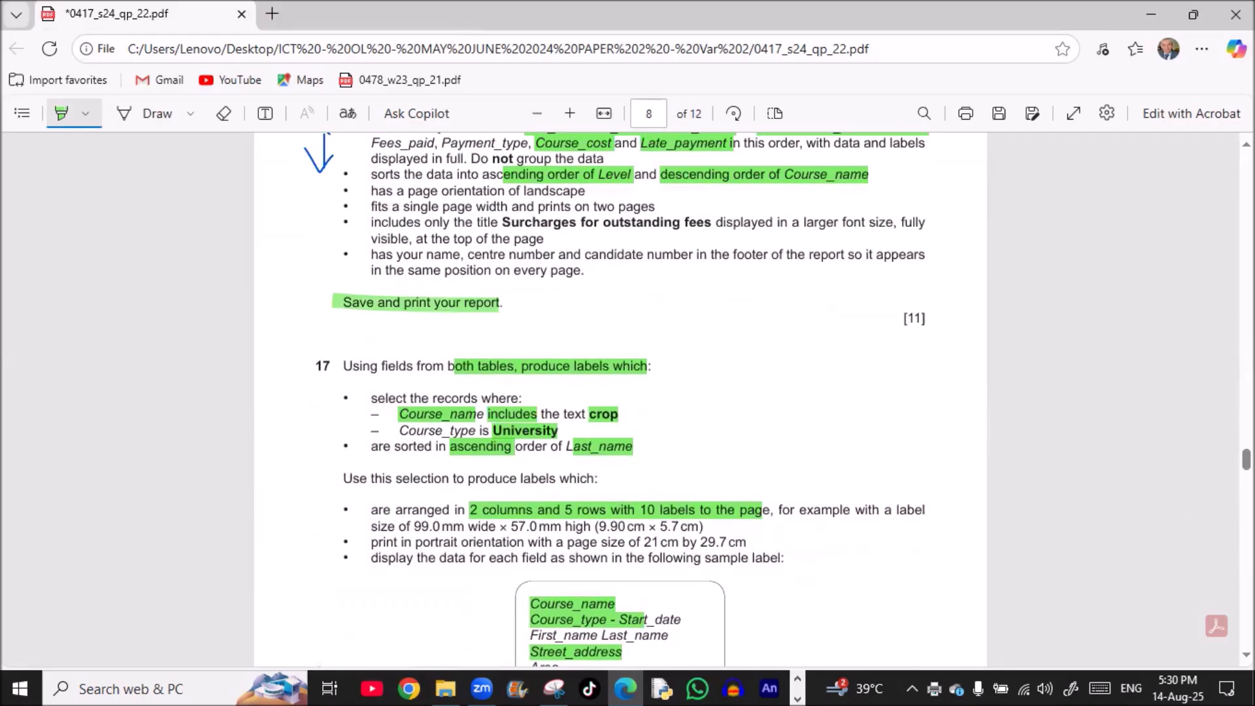
left_click_drag(1247, 461, 1247, 170)
scroll(904, 411, "up", 2)
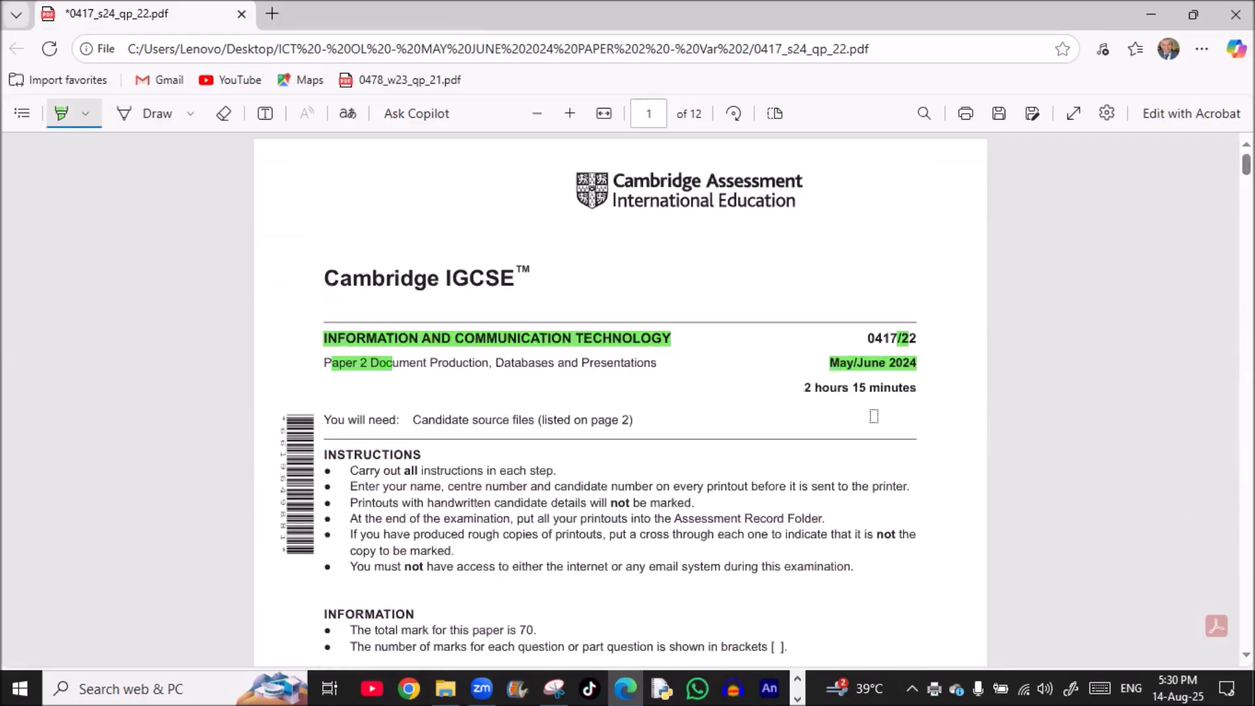